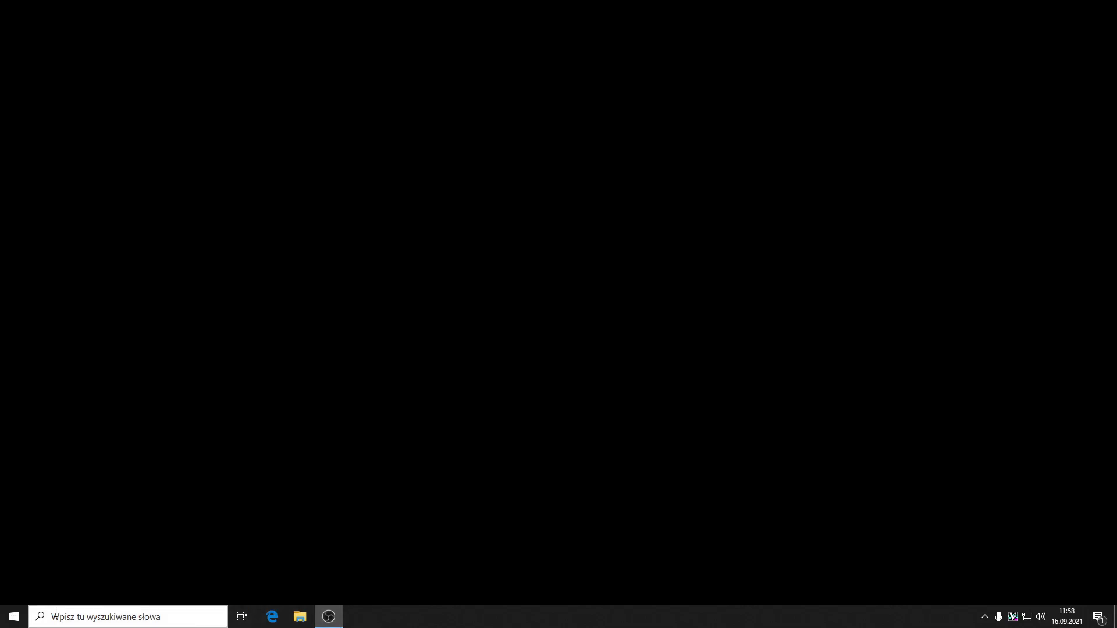
- Launch Unity Hub and start a new 2D project named Planty
left_click(14, 617)
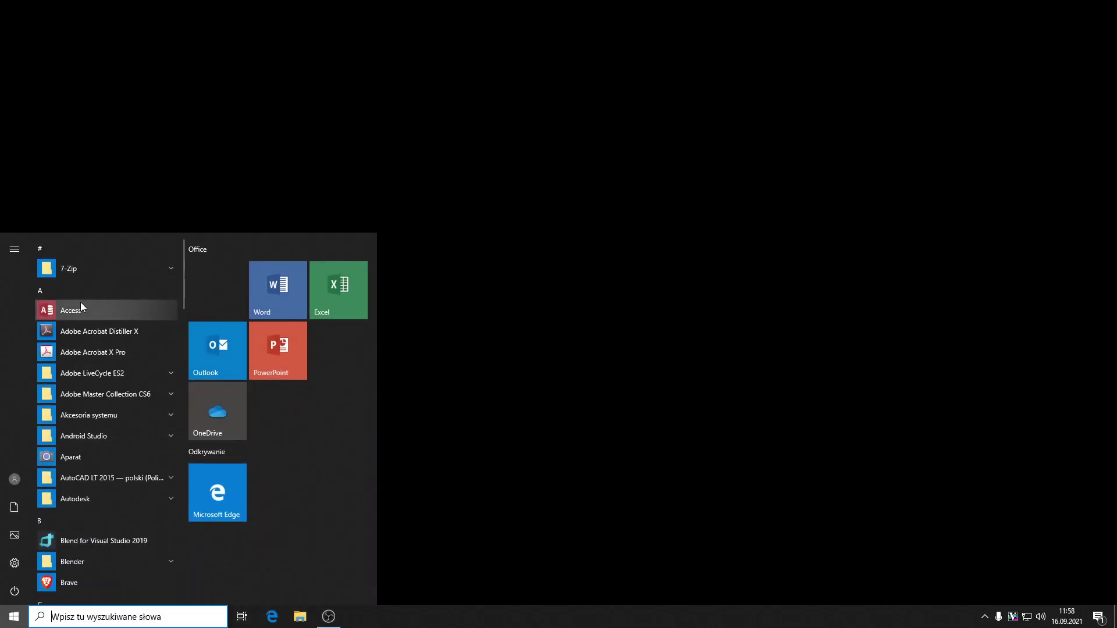
type("unit")
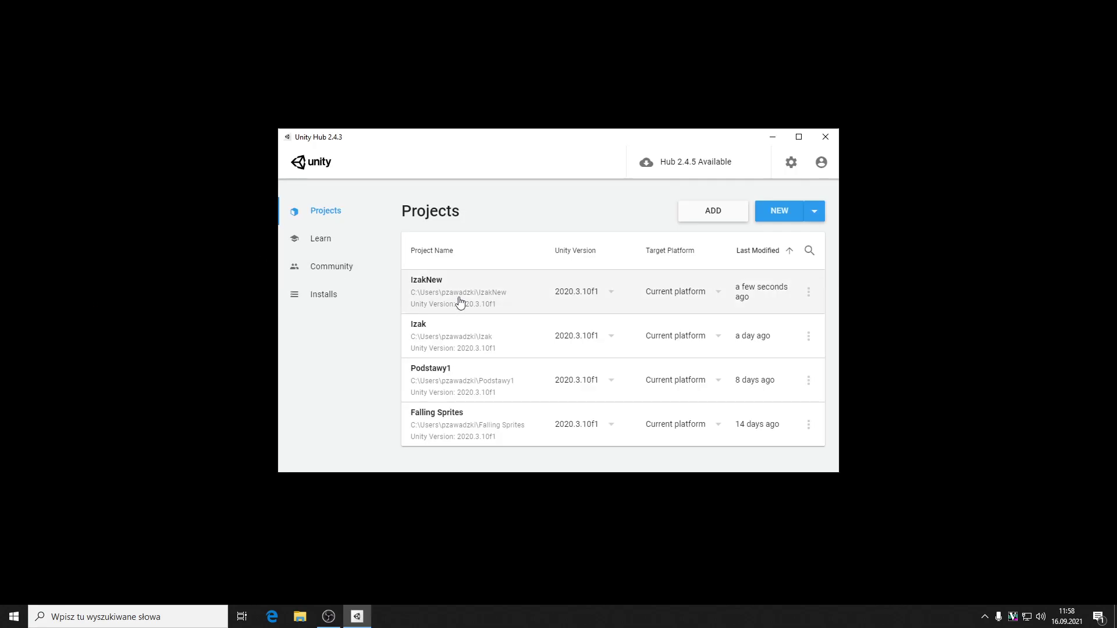
left_click(794, 213)
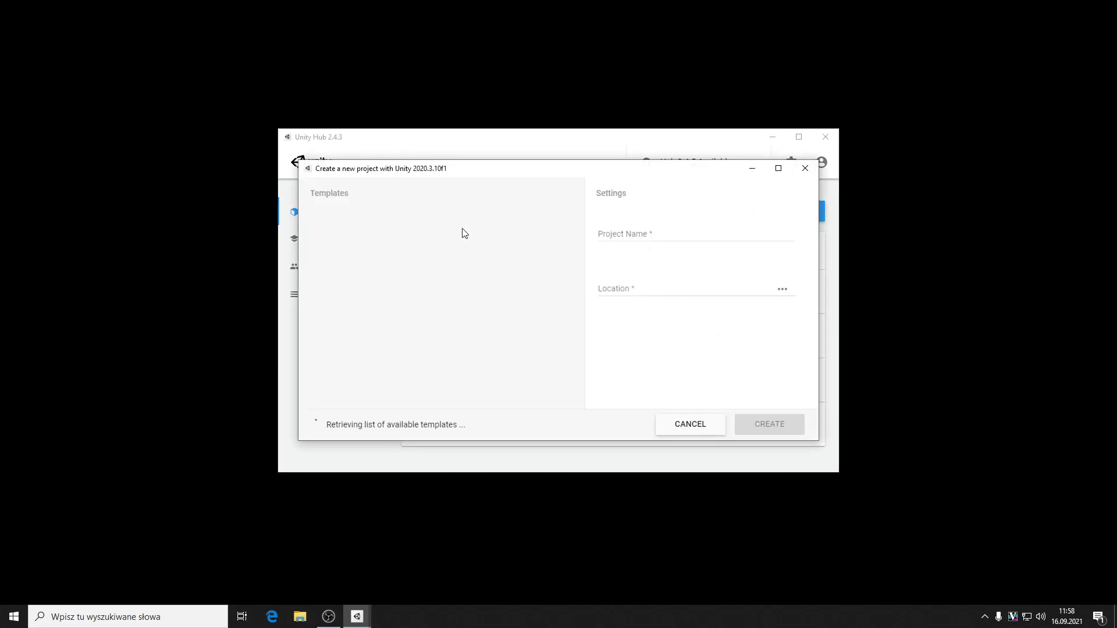
left_click(702, 234)
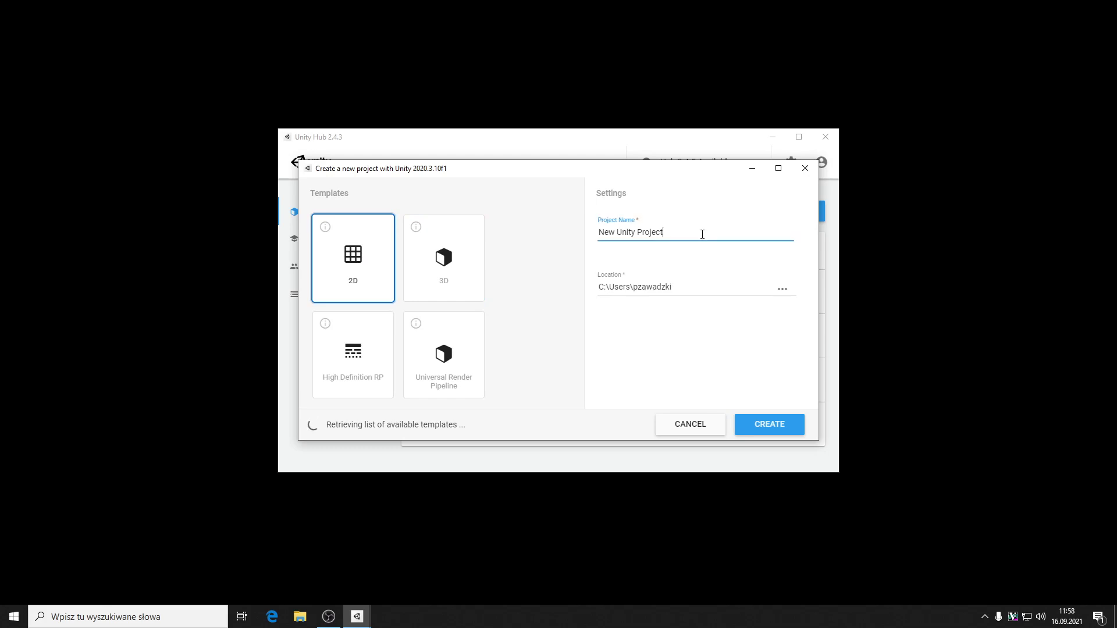
key("ctrl+a")
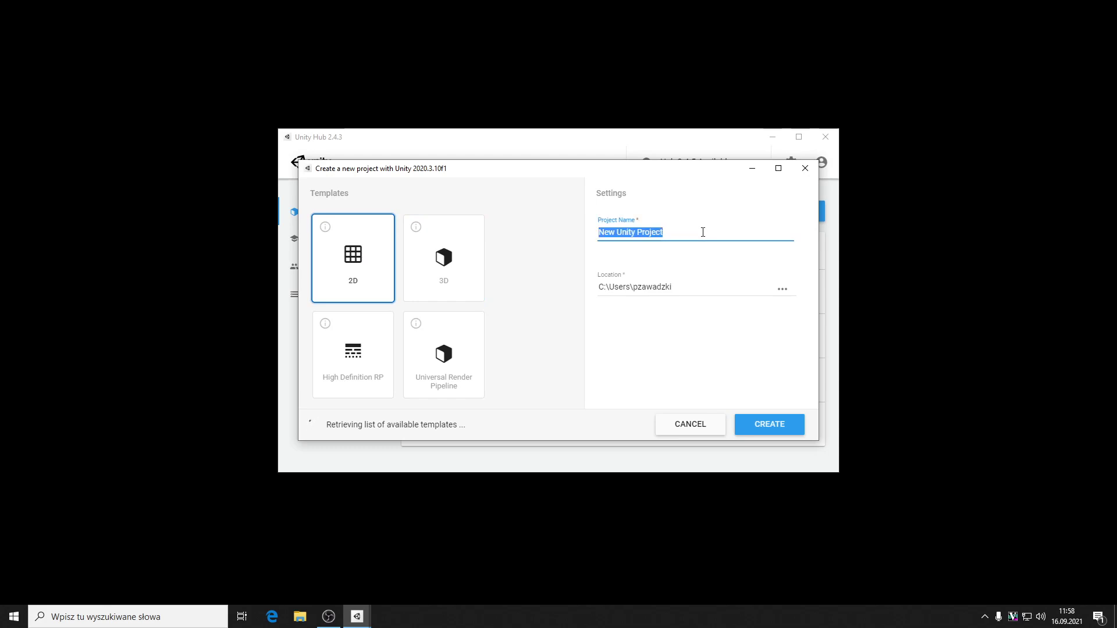
type("Planty")
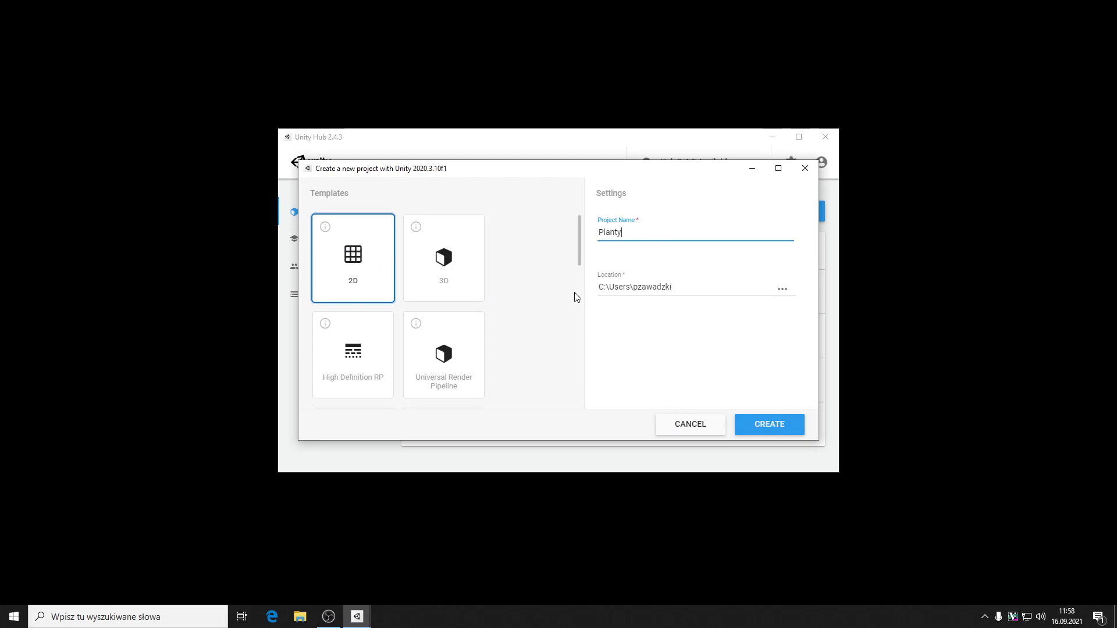
- Create the Planty project and let it open in the Unity 2020.3.10f1 editor
left_click(776, 435)
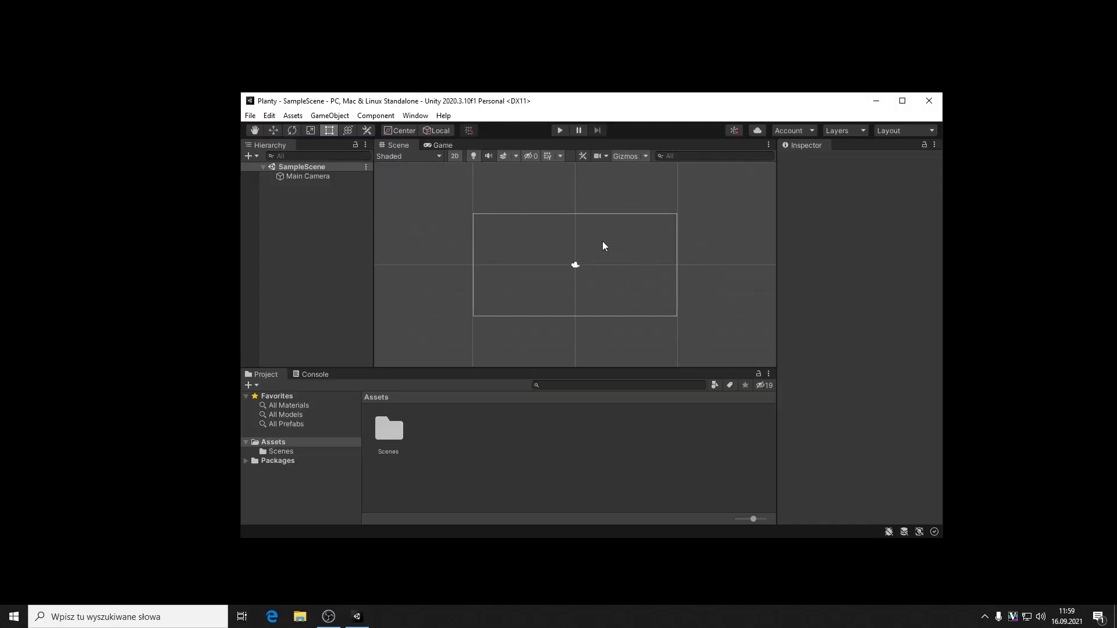
- Maximize the Unity editor and switch it to the 2 by 3 layout
left_click(901, 102)
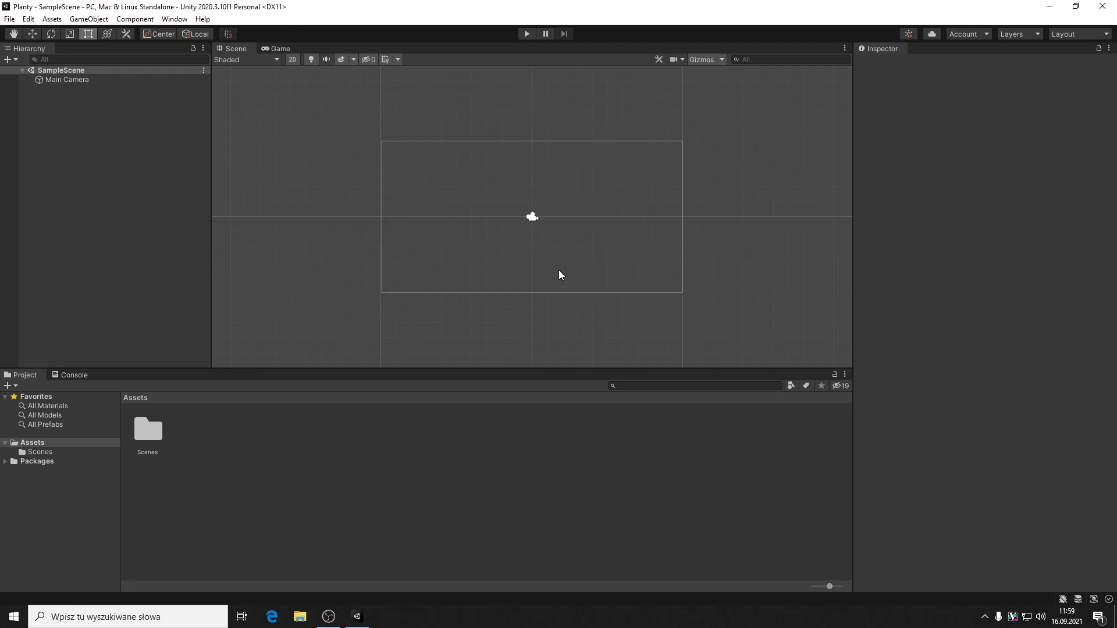
left_click(1059, 36)
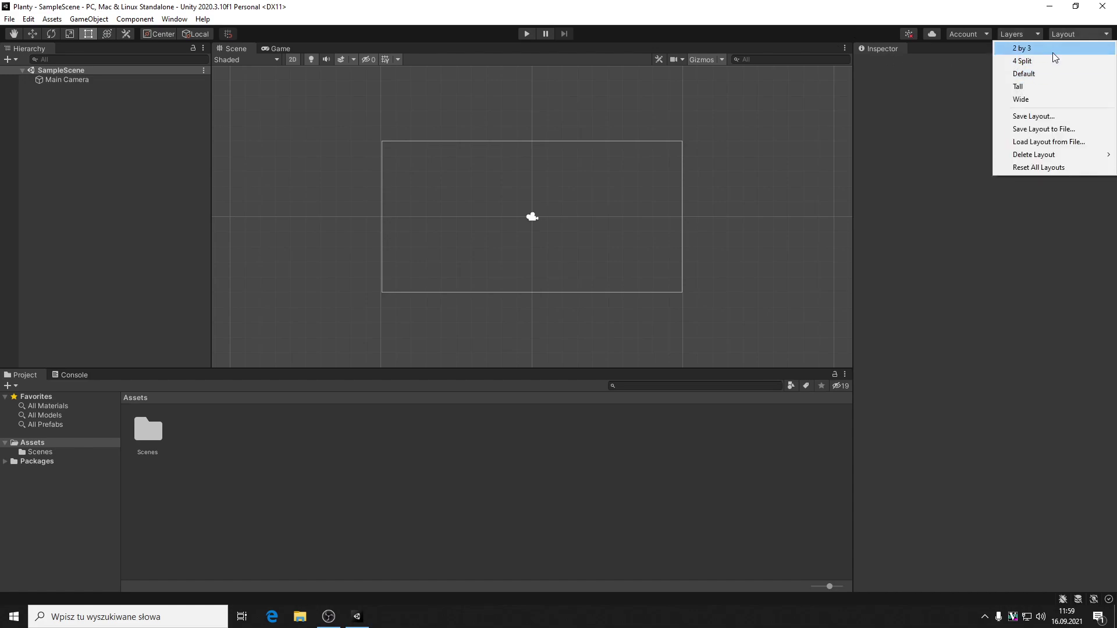
left_click(1052, 45)
- Dock Project beneath Hierarchy and widen the Scene, Game and Hierarchy panels
left_click_drag(675, 49, 582, 521)
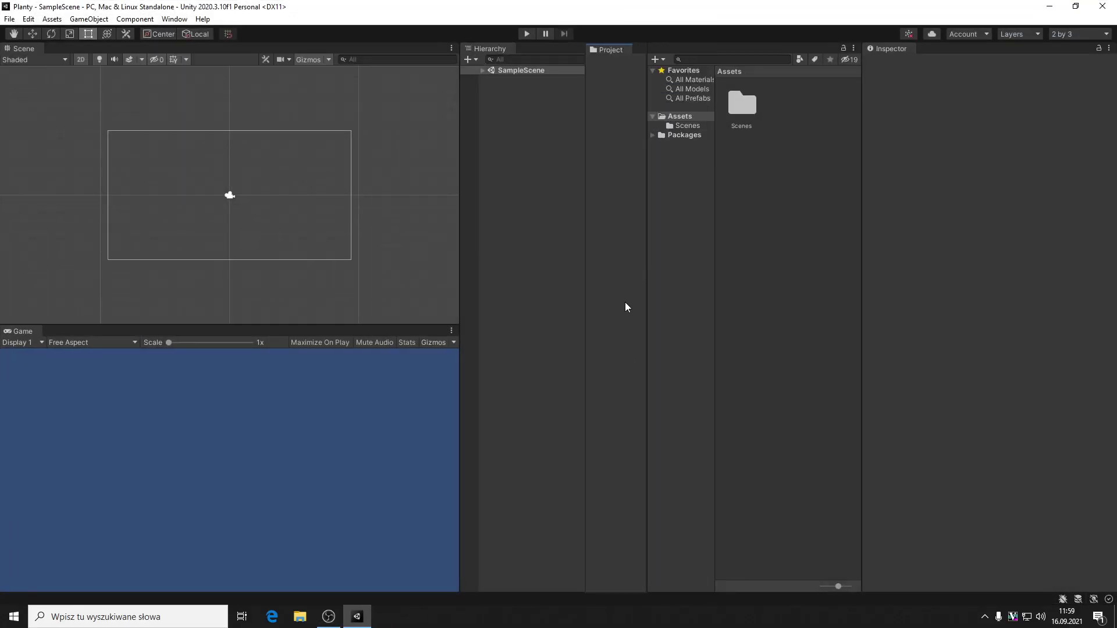
left_click_drag(461, 171, 540, 172)
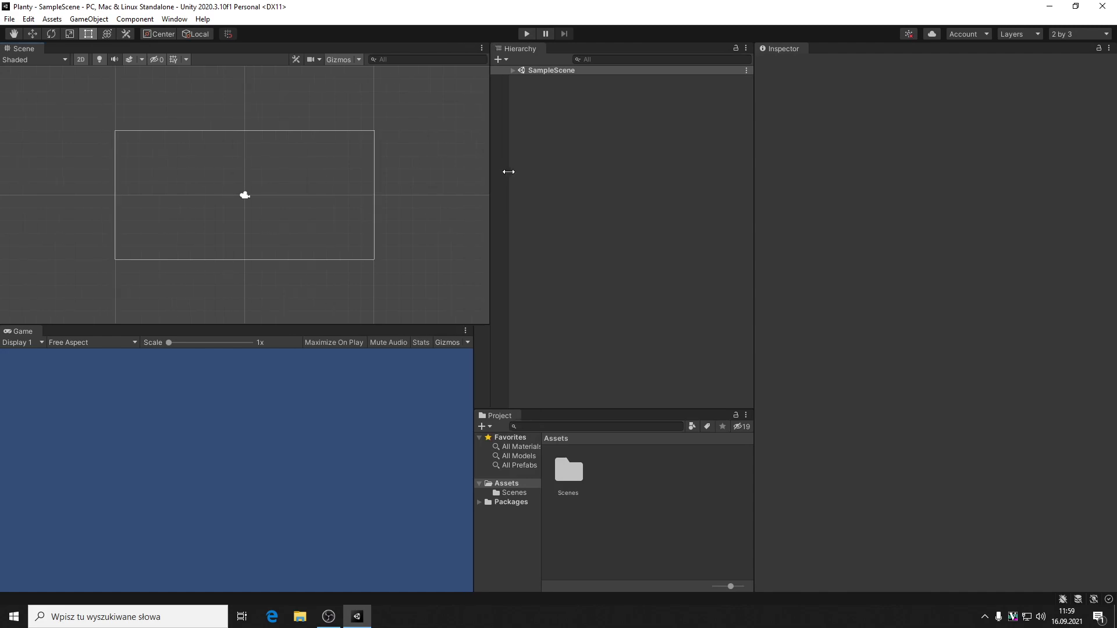
mouse_move(754, 224)
left_mouse_down()
mouse_move(843, 215)
mouse_move(828, 215)
left_mouse_up()
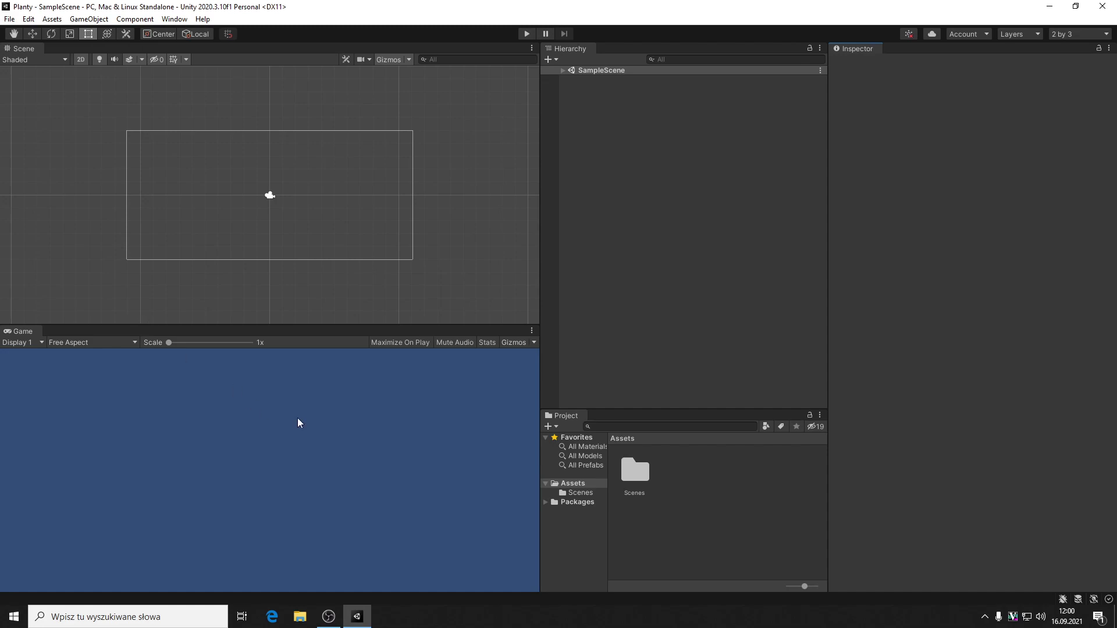
- Open Brave in a private window and a guest window, then close both
key("super")
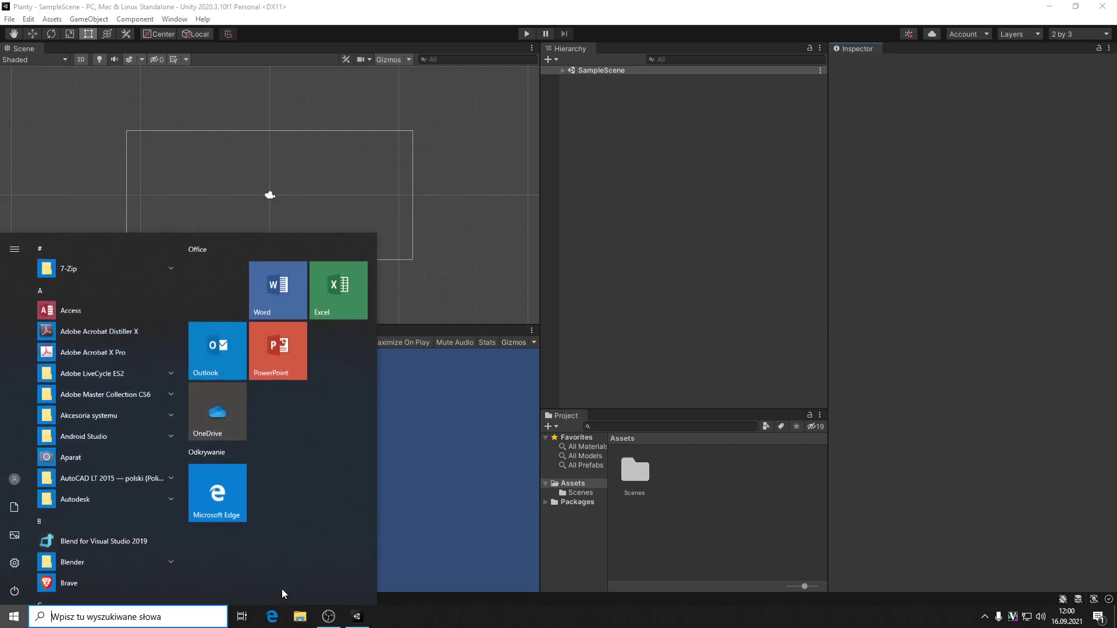
type("bra")
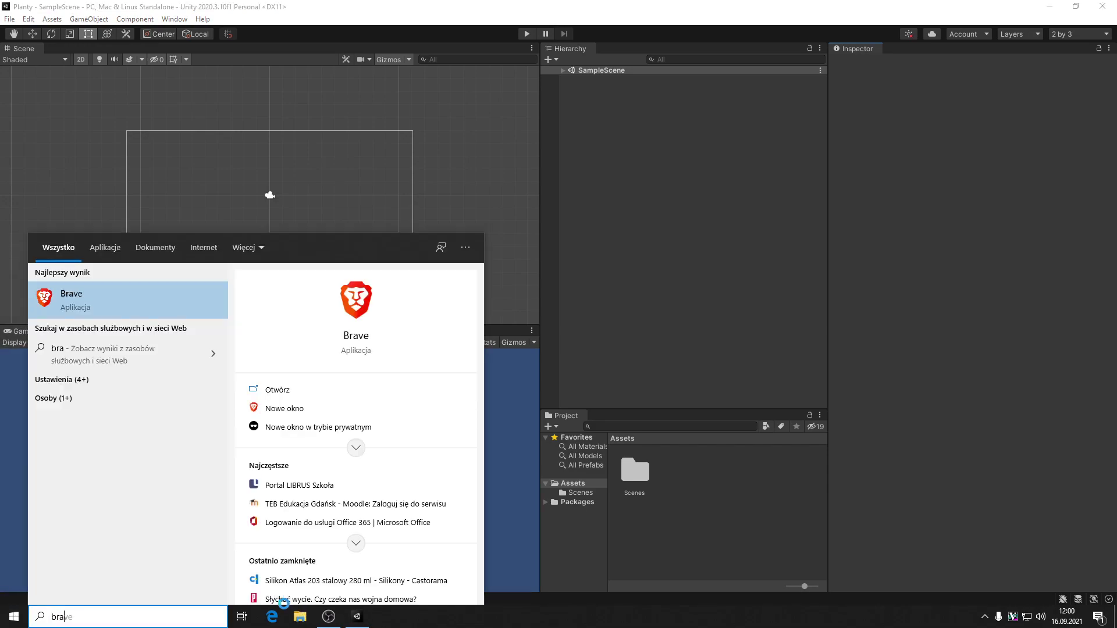
left_click(370, 430)
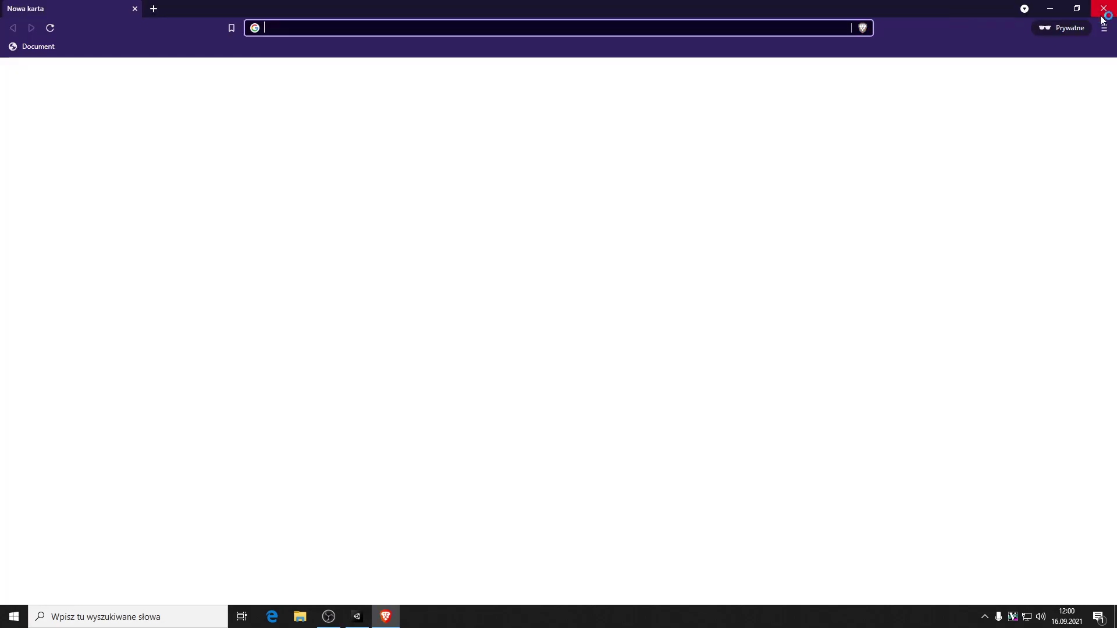
left_click(1103, 27)
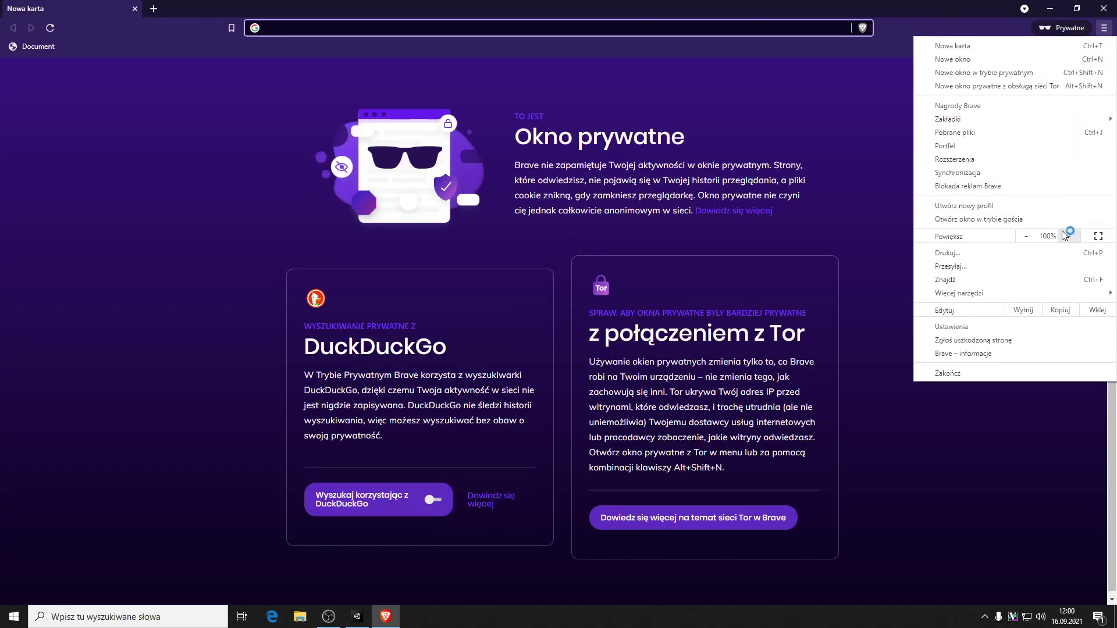
left_click(1063, 224)
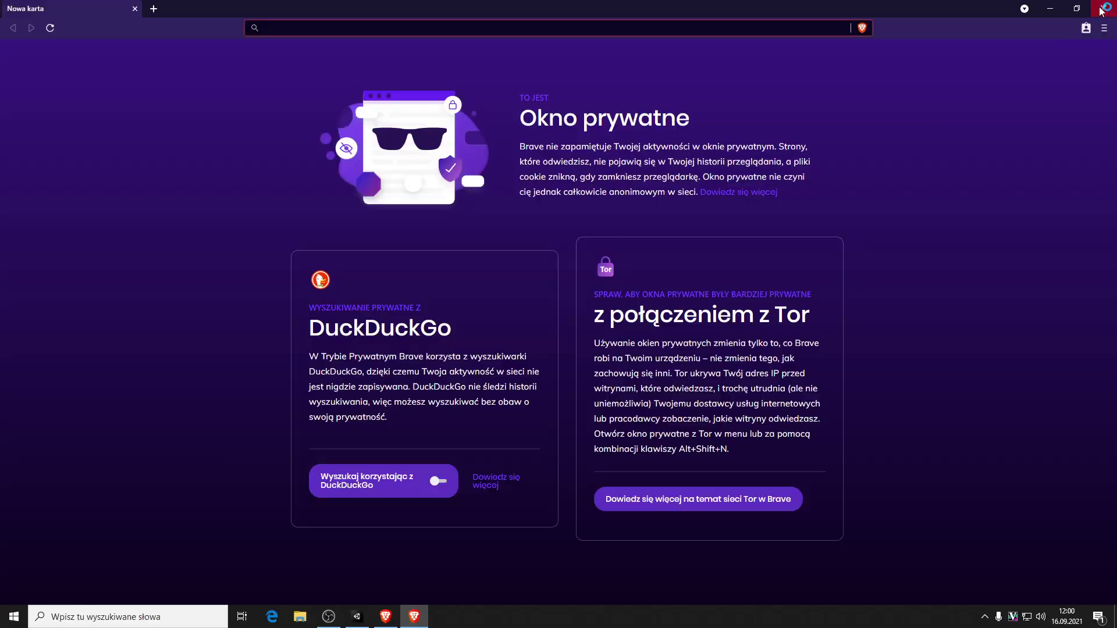
left_click(1103, 8)
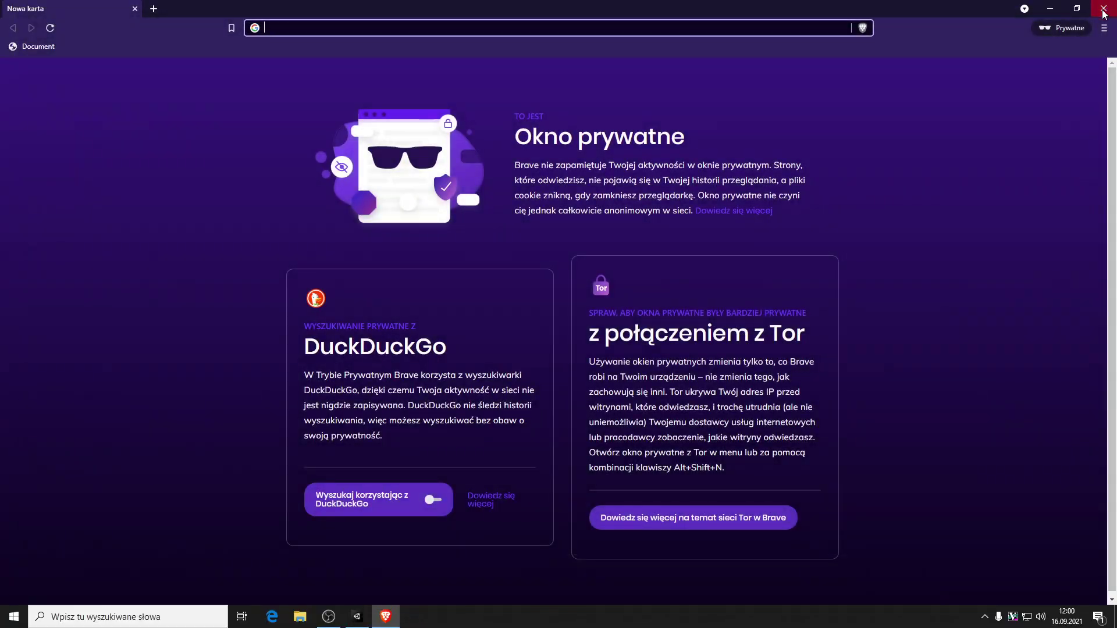
left_click(1103, 9)
- Relaunch Brave as a regular window with its saved tabs
key("super")
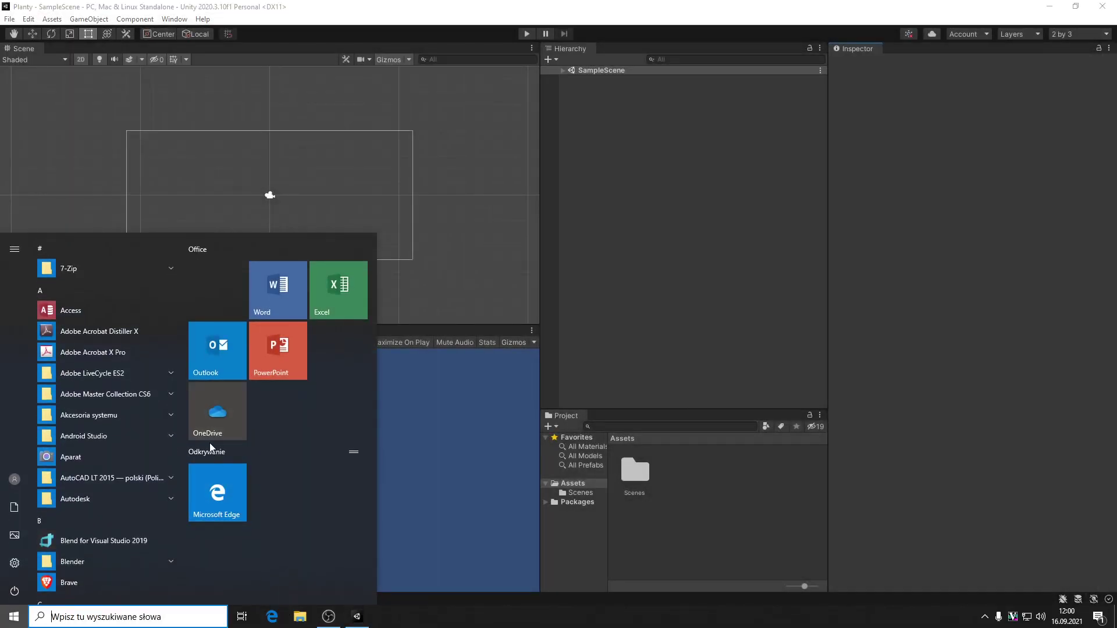
type("bra")
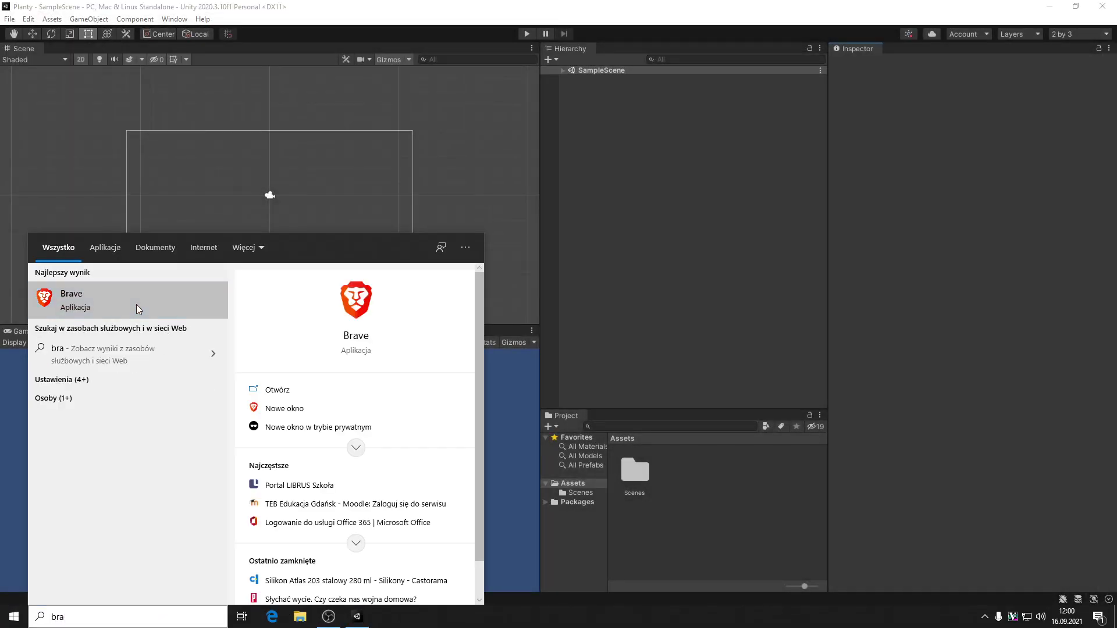
right_click(136, 305)
left_click(112, 311)
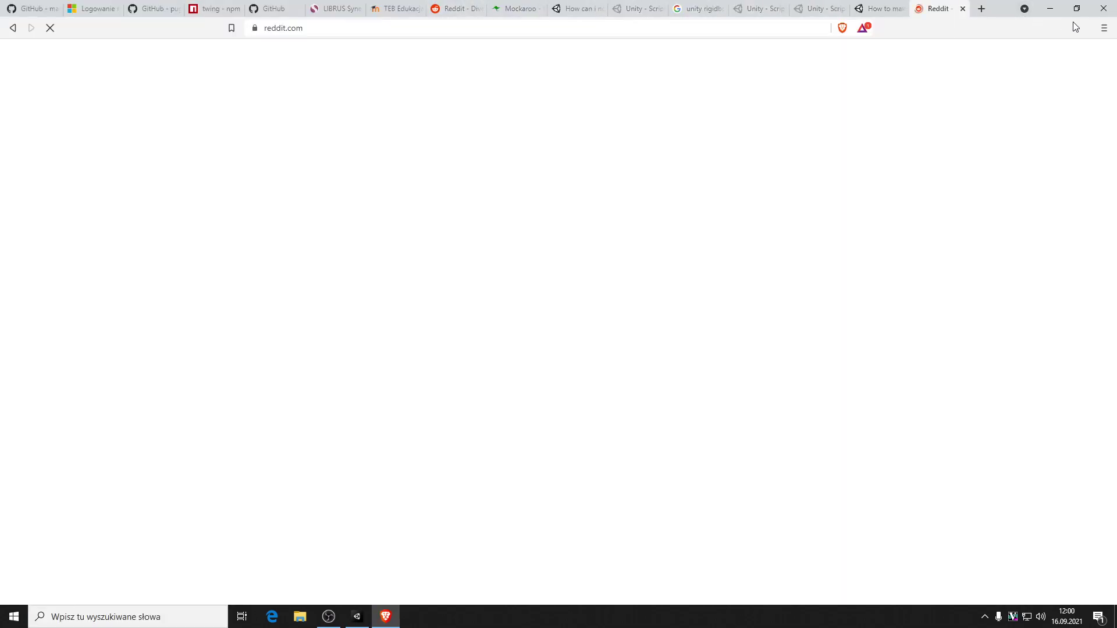
- Open a private window, dismiss Google's cookie notice and show image results for 'plants versus zombie'
left_click(1104, 28)
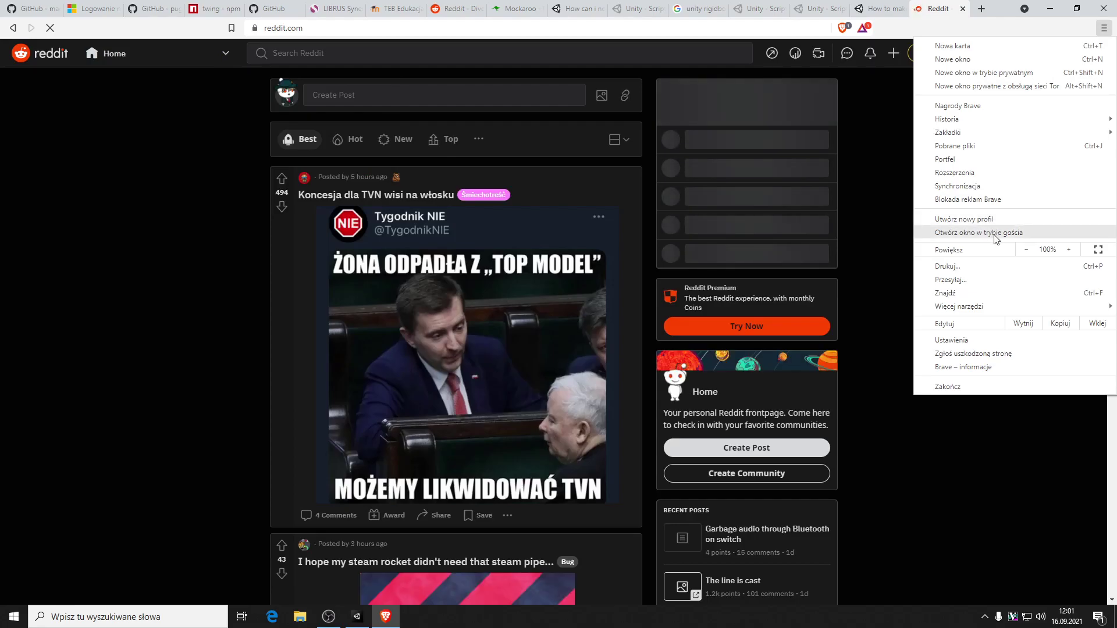
left_click(996, 233)
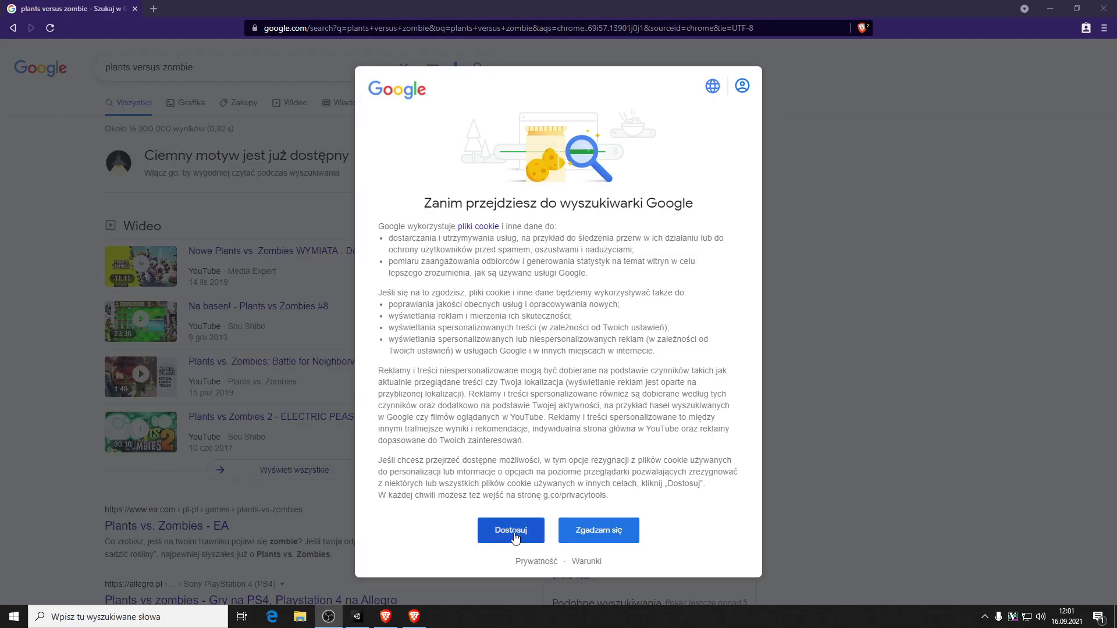
left_click(599, 530)
left_click(195, 105)
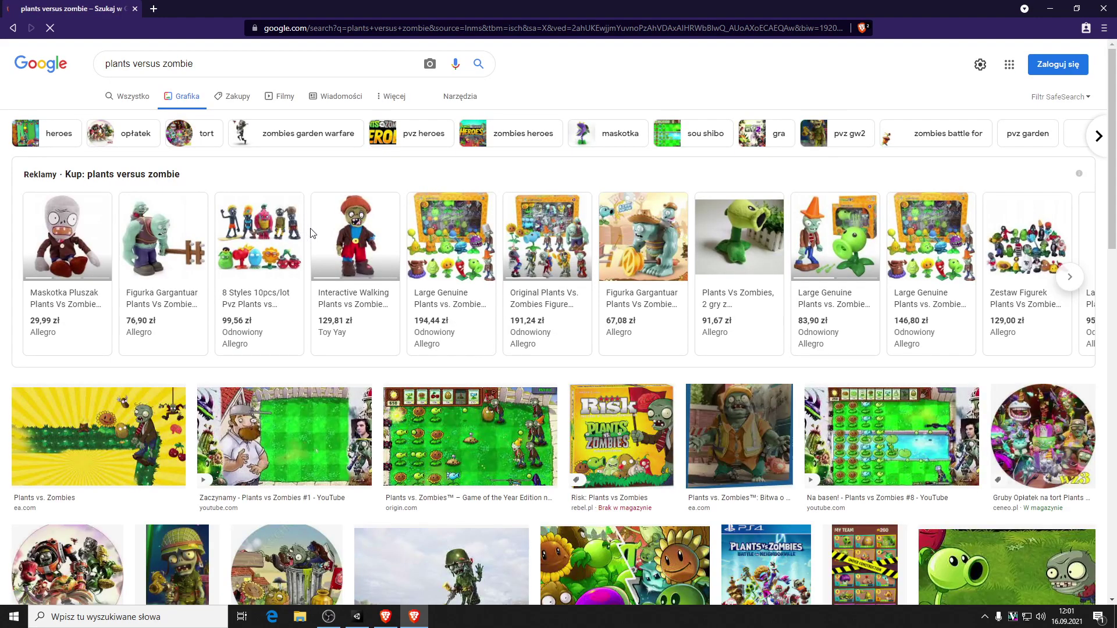
- Preview the 'Na basen! - Plants vs Zombies #8' image and briefly open its source video
scroll(312, 233, "down", 2)
scroll(825, 184, "down", 1)
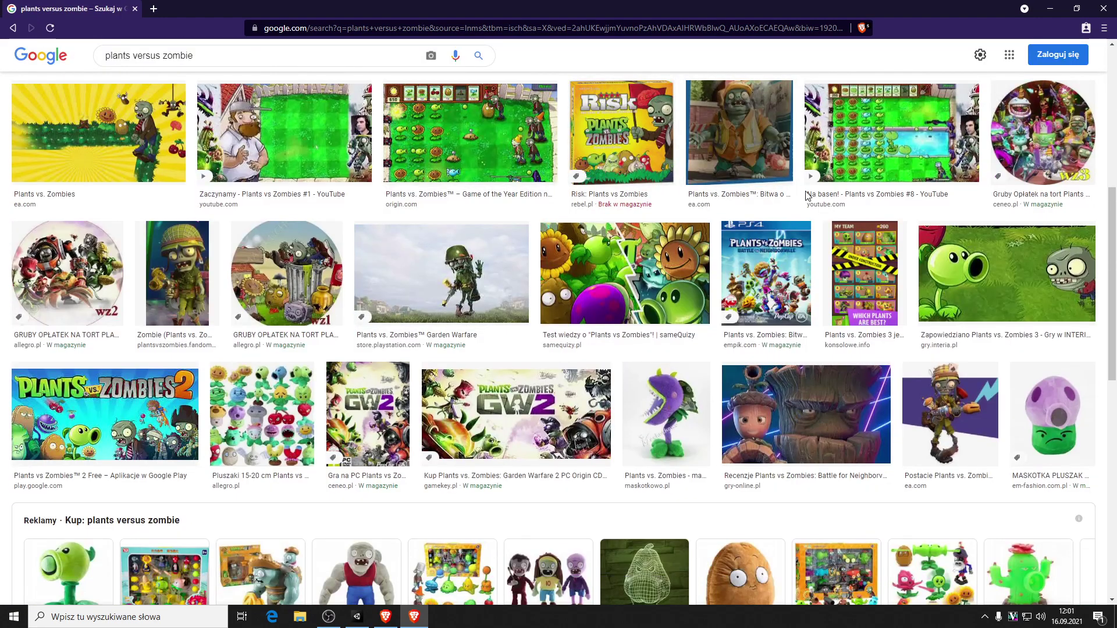
left_click(869, 162)
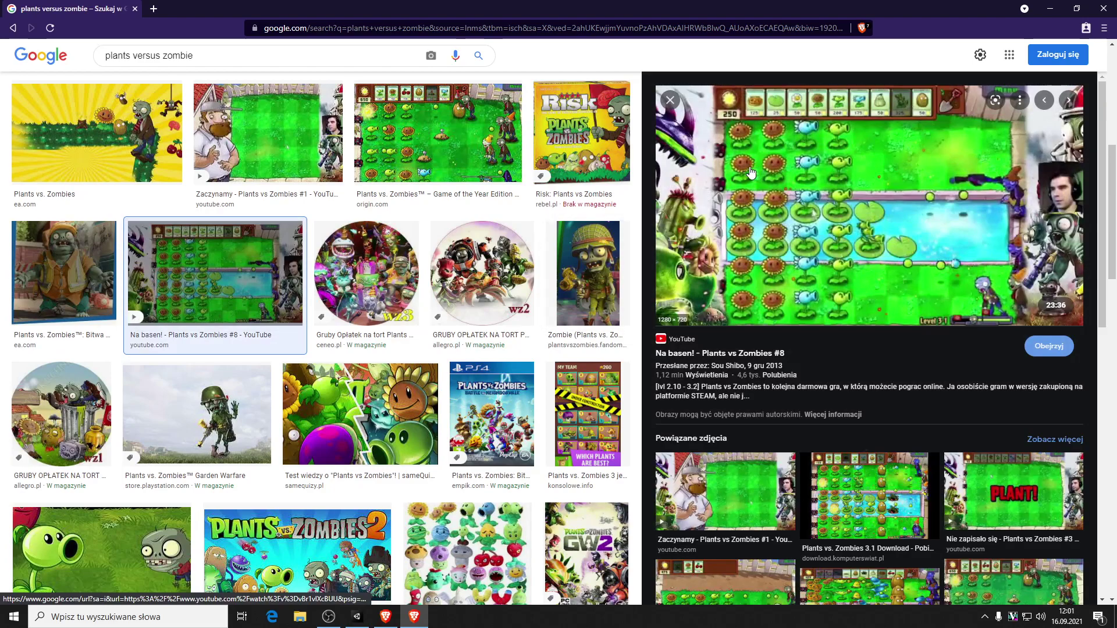
left_click(751, 172)
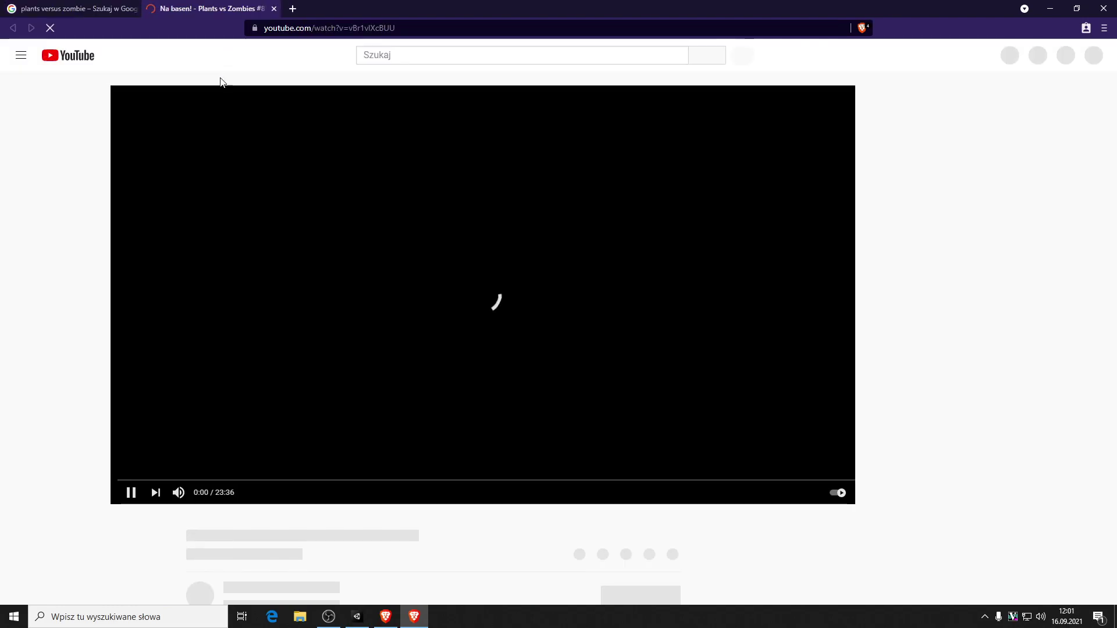
key("ctrl+w")
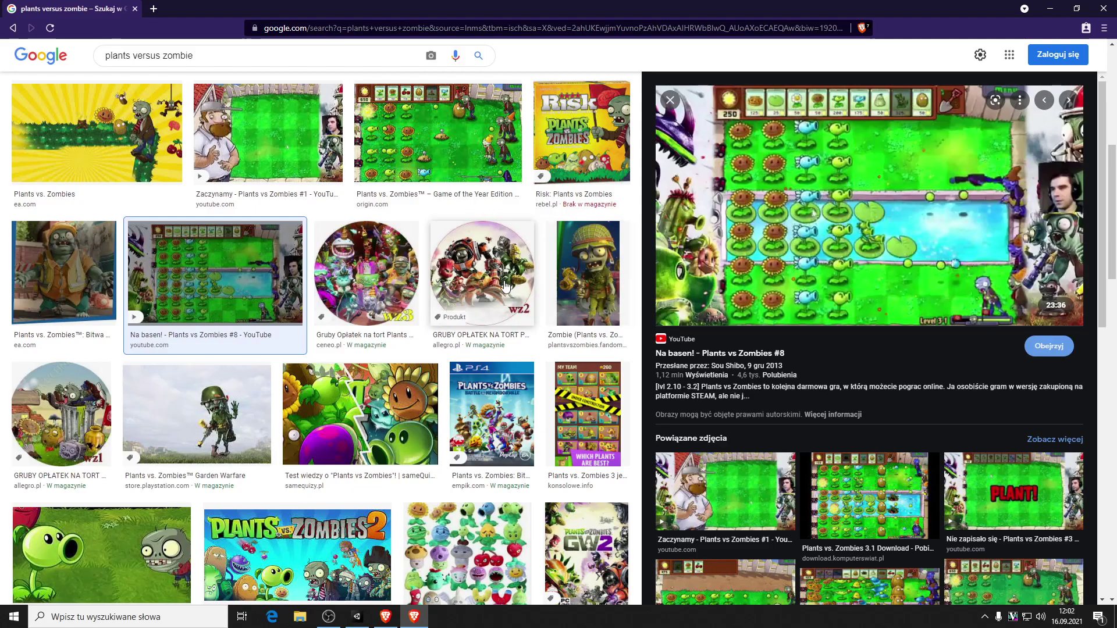
- Browse the results and preview the Plants vs. Zombies Game of the Year Edition image
scroll(339, 346, "down", 4)
scroll(339, 346, "down", 3)
scroll(392, 285, "up", 2)
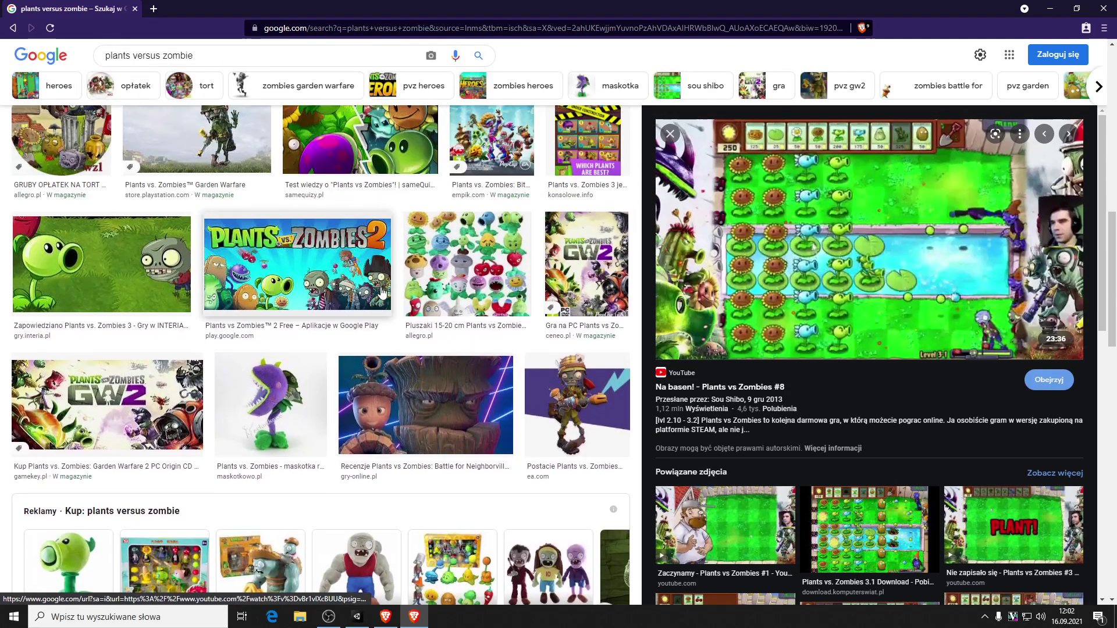
scroll(393, 285, "down", 5)
scroll(393, 285, "up", 5)
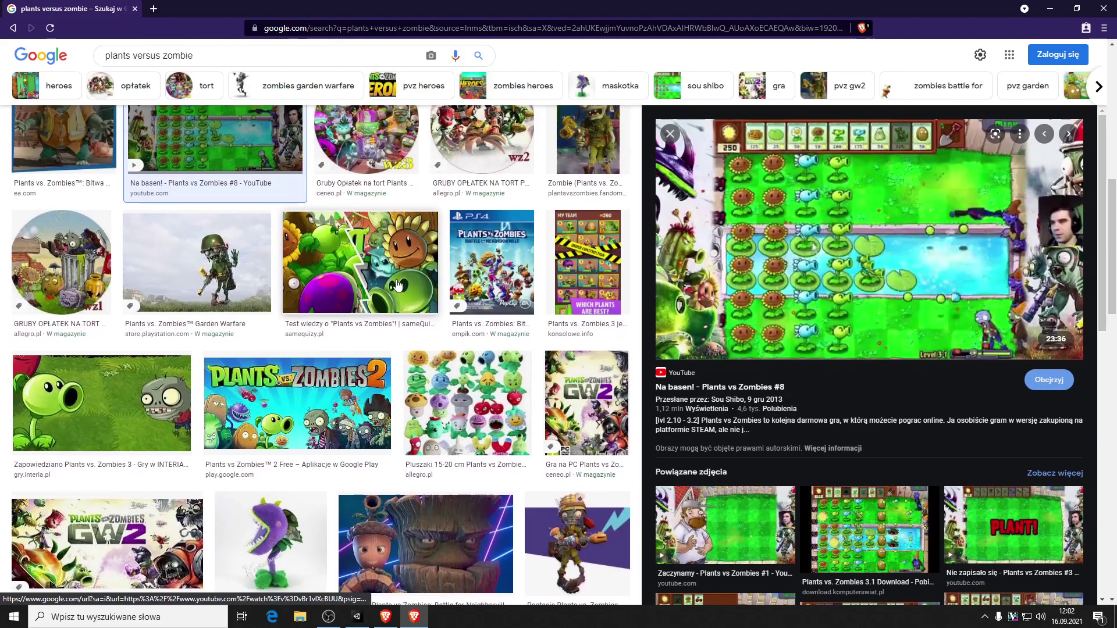
scroll(284, 320, "up", 2)
left_click(437, 192)
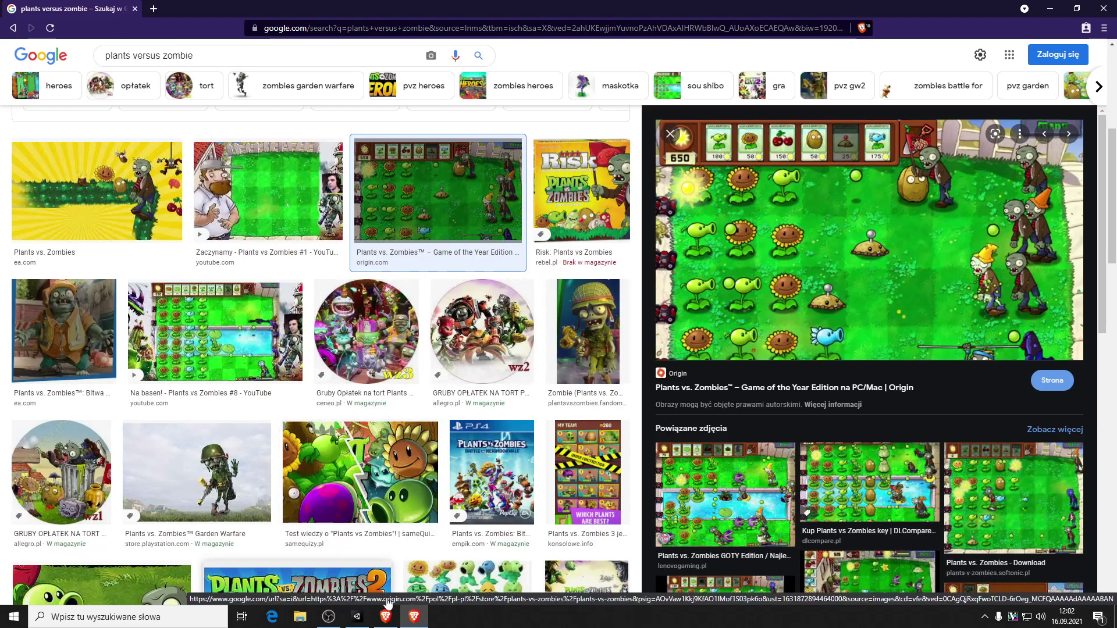
- Close the browser window and return to the Unity editor
right_click(385, 617)
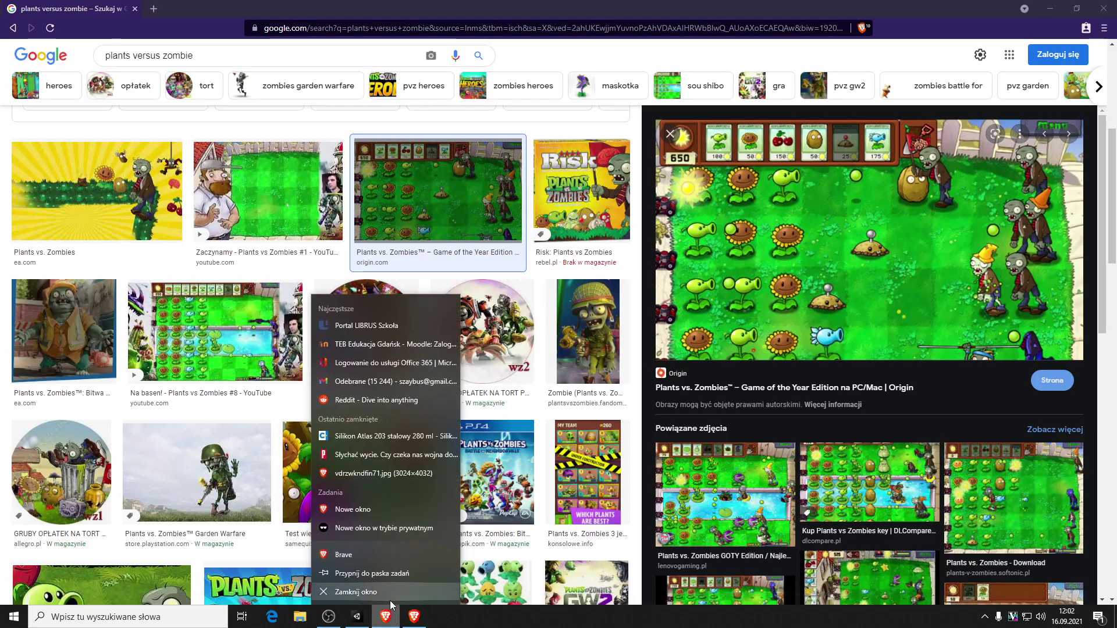
left_click(386, 617)
left_click(357, 617)
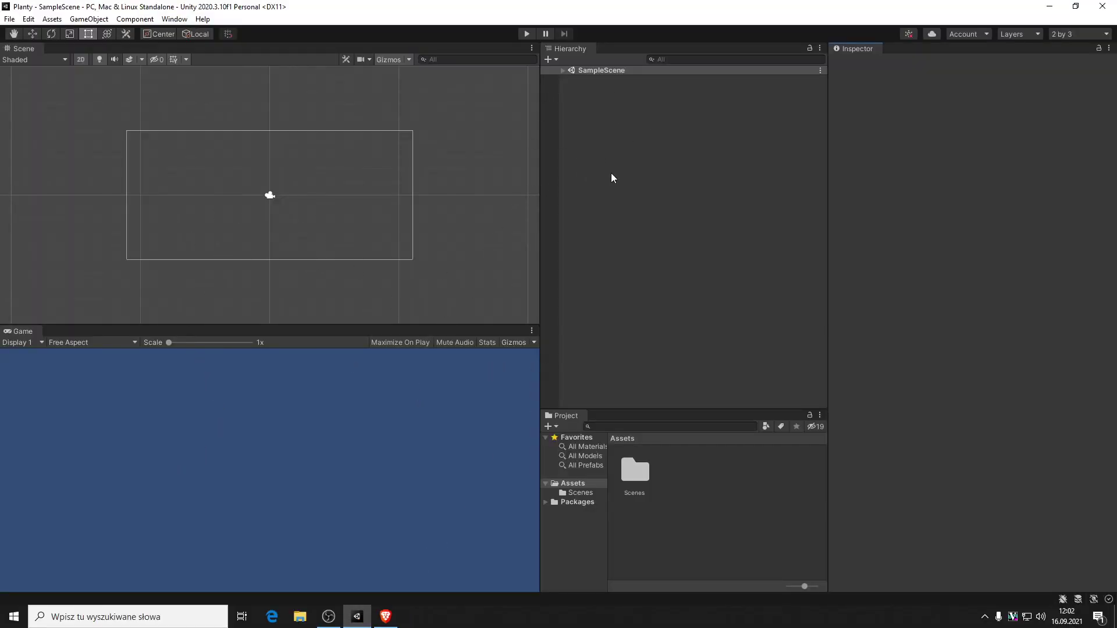
- Add a Square sprite from the Hierarchy's 2D Object > Sprites menu
right_click(626, 124)
mouse_move(708, 281)
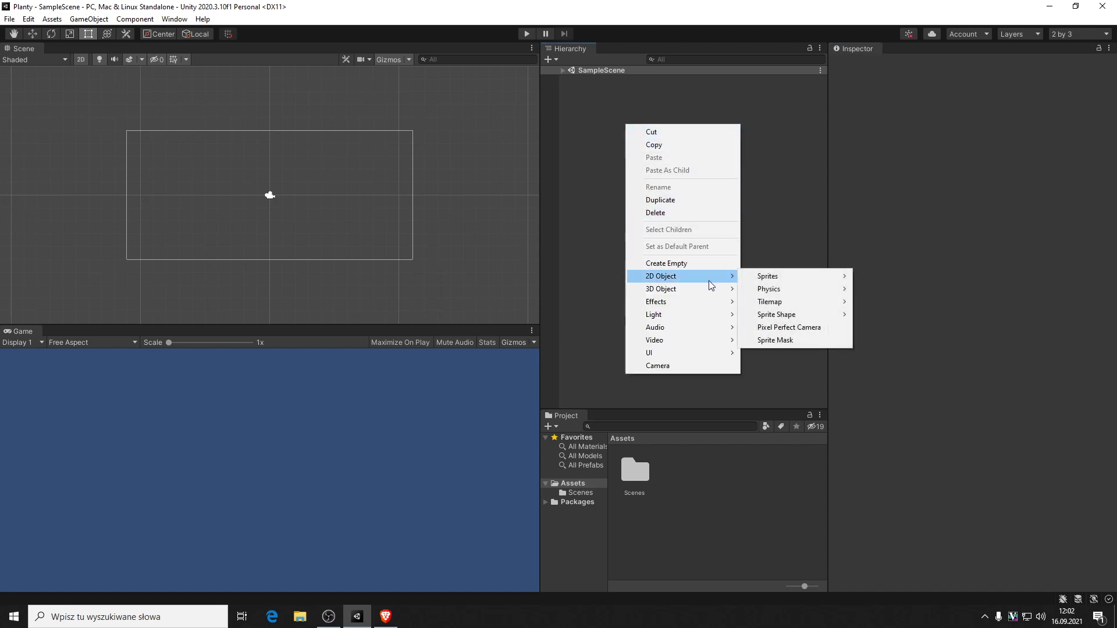
mouse_move(782, 276)
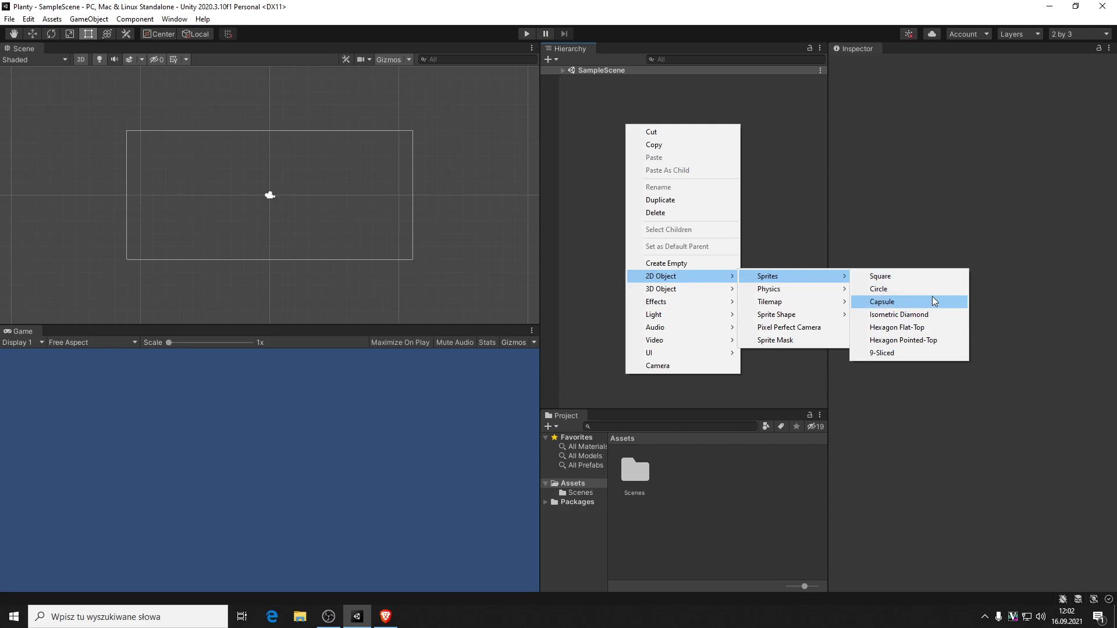
left_click(930, 277)
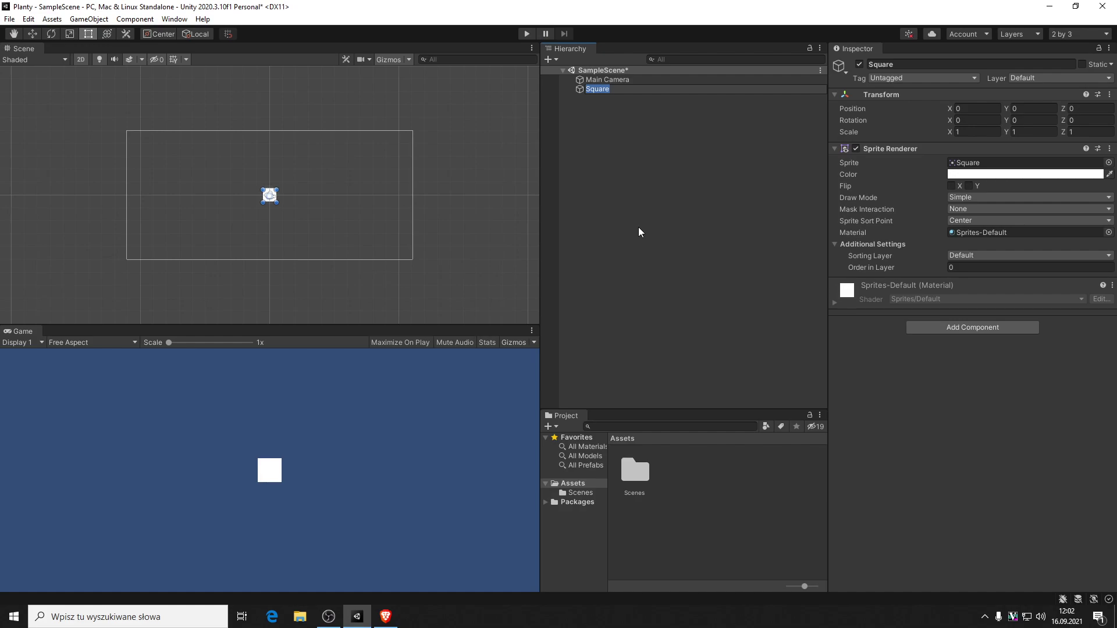
- Rename the new square to PeaShooter and select it
type("PeaS")
type("hooter")
key("Return")
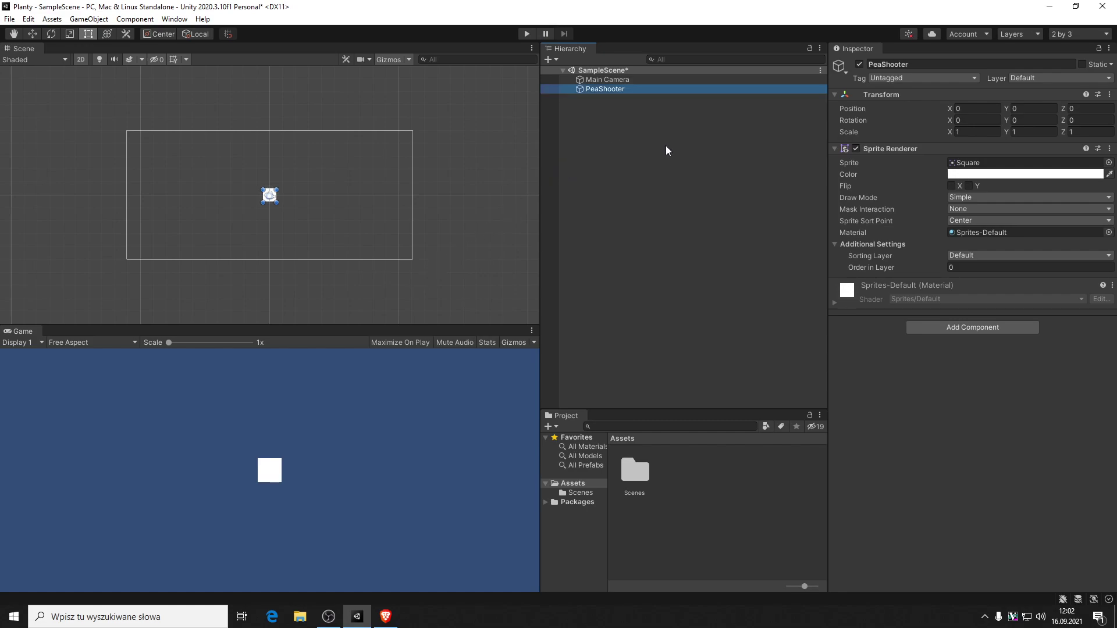
right_click(646, 87)
left_click(633, 112)
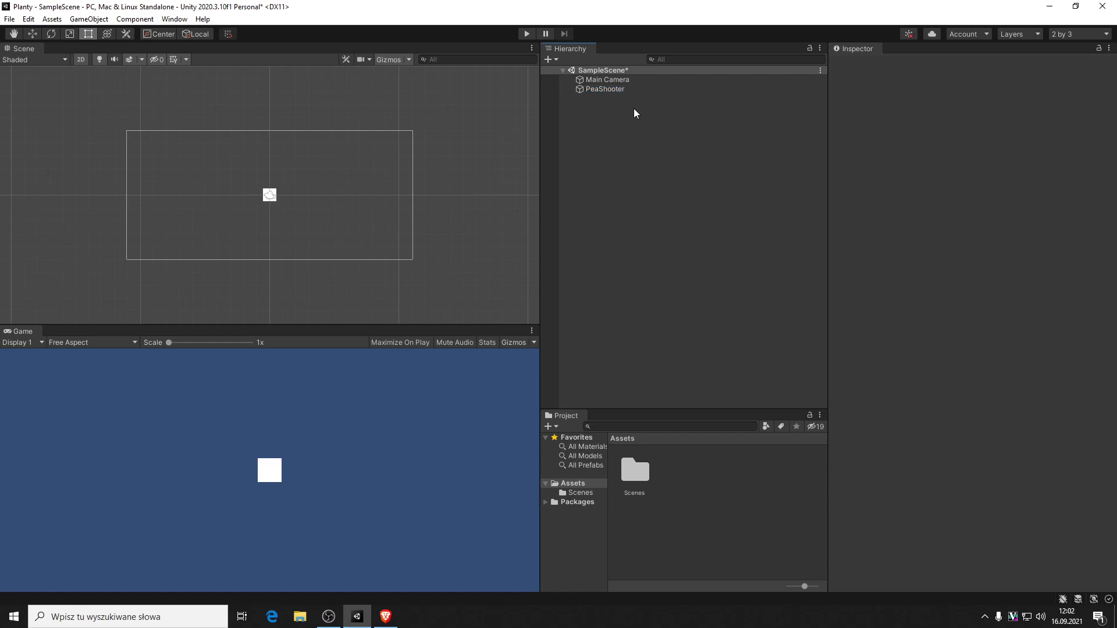
left_click(631, 88)
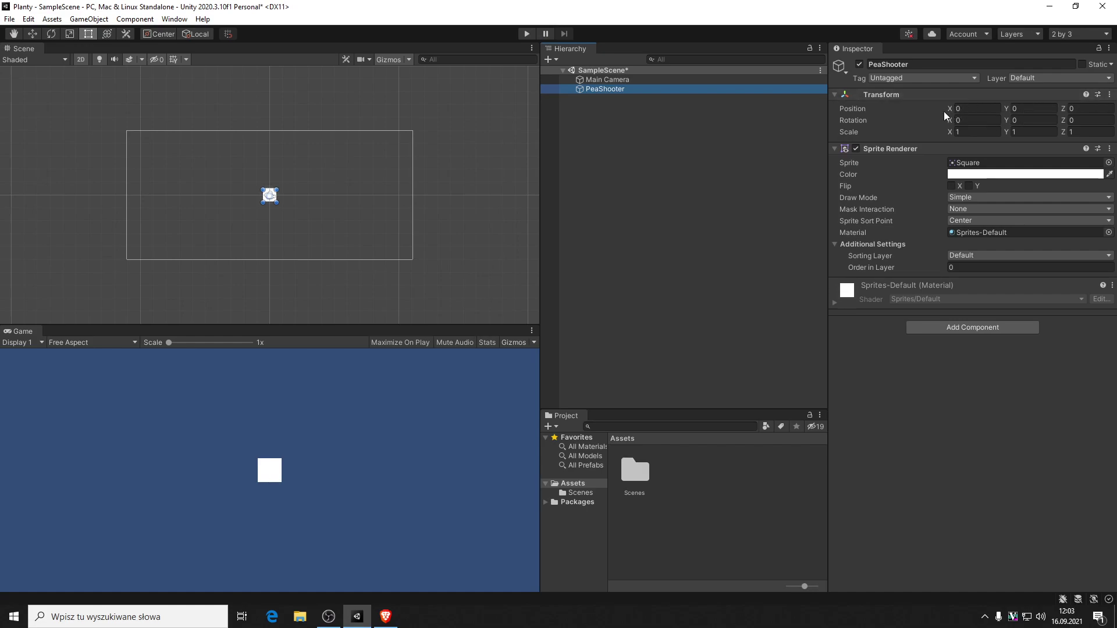
- Set PeaShooter's Transform Position X to -6
left_click(1033, 108)
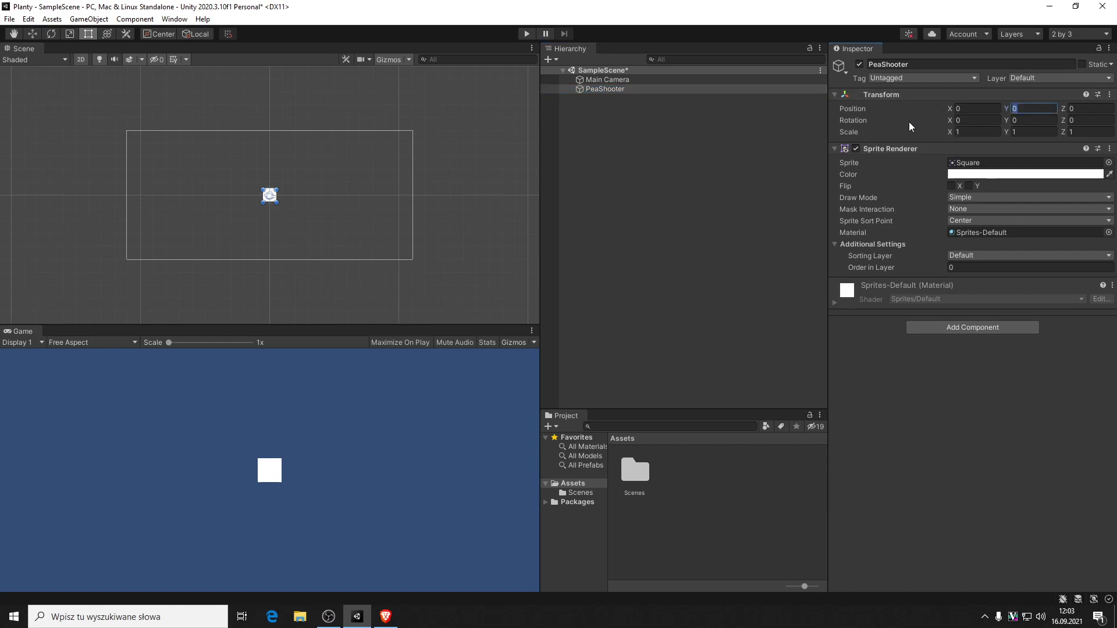
left_click(976, 109)
type("-5")
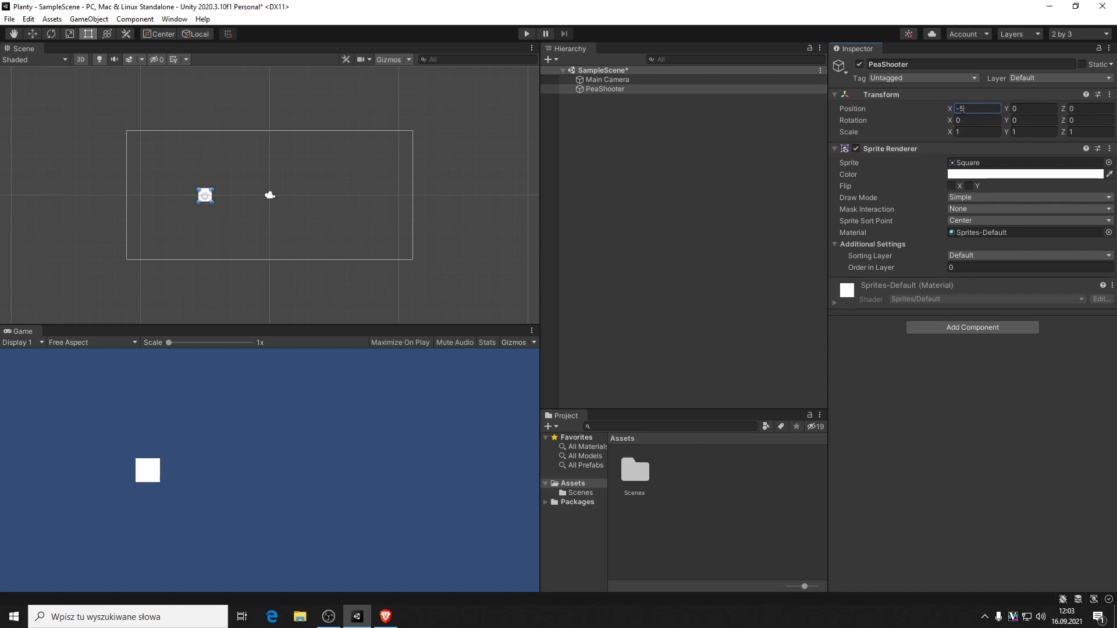
key("BackSpace")
type("6")
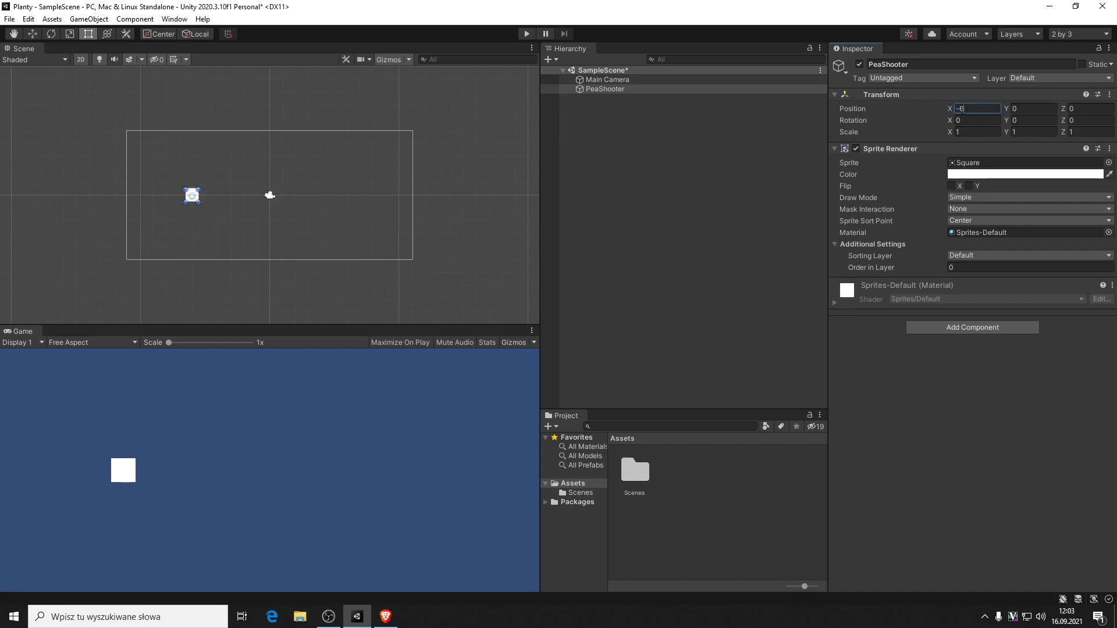
left_click(614, 298)
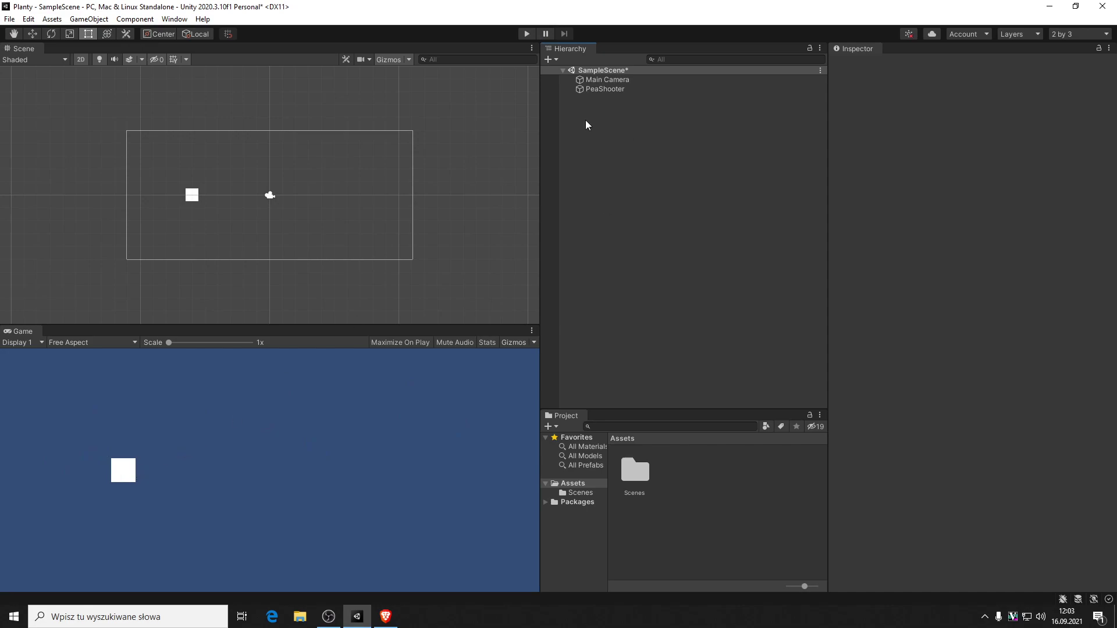
left_click(612, 87)
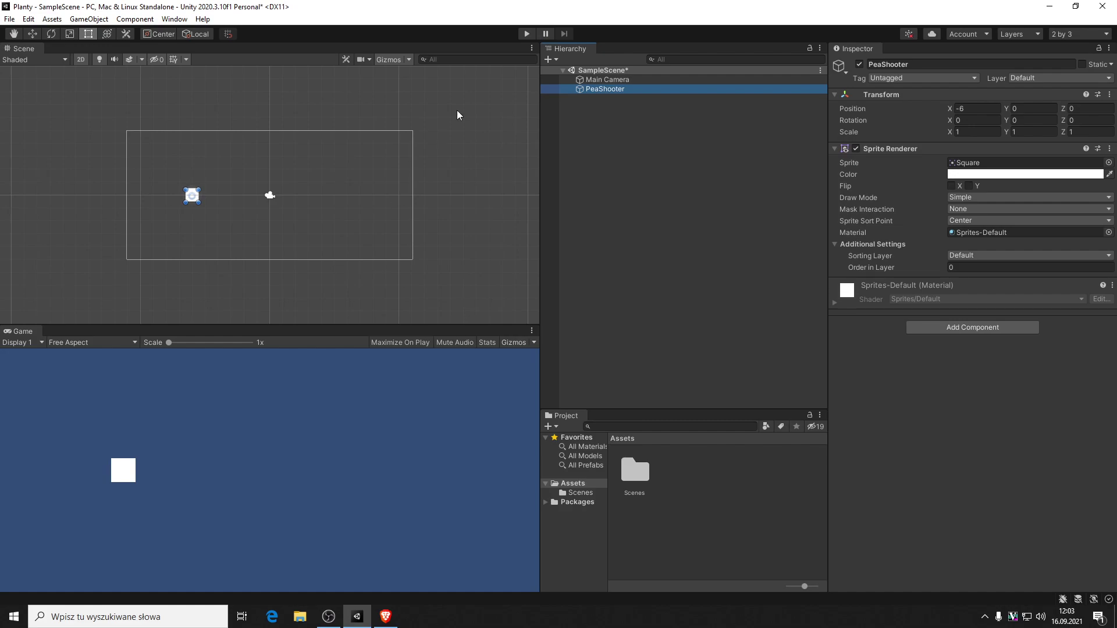
- Add a Circle sprite from the Hierarchy's 2D Object > Sprites menu
right_click(659, 142)
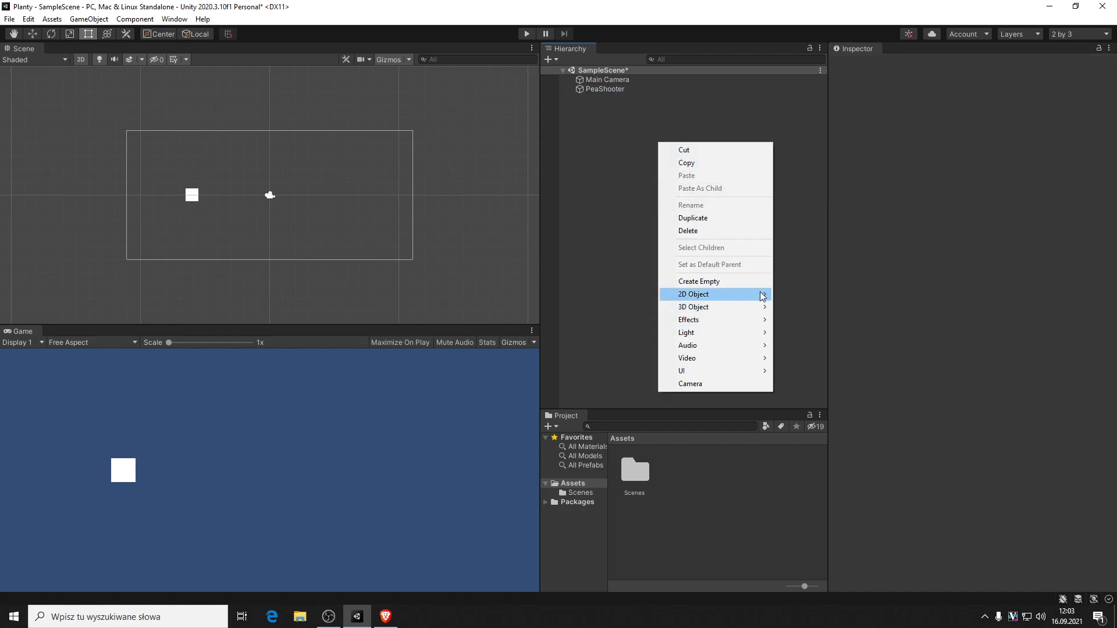
mouse_move(757, 294)
mouse_move(856, 295)
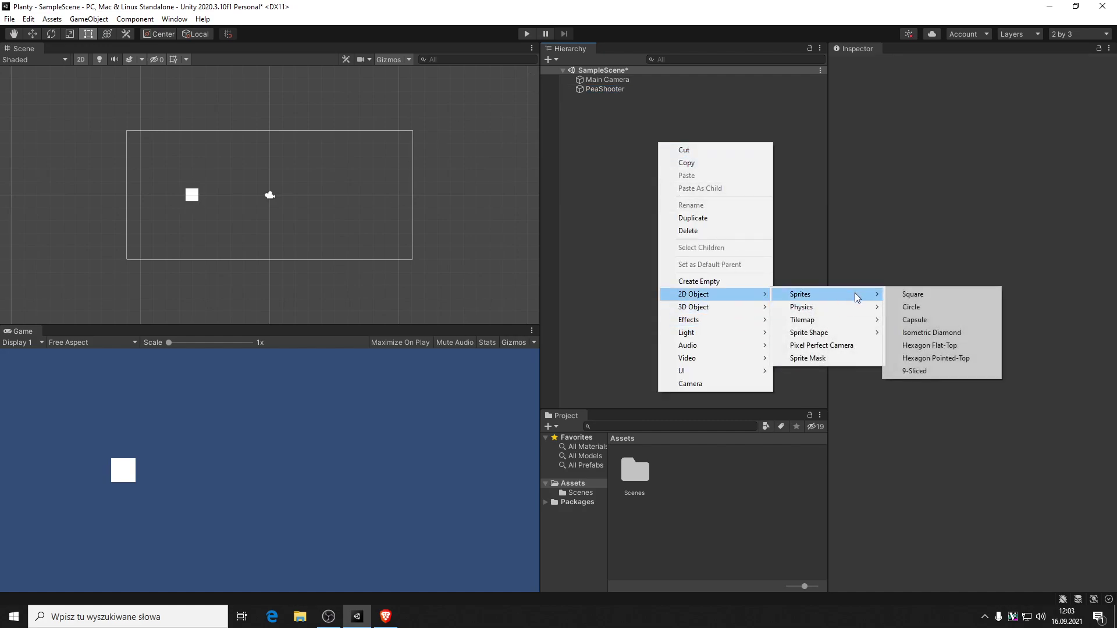
left_click(933, 307)
- Scale the circle to 0.3 on X and Y
left_click(978, 131)
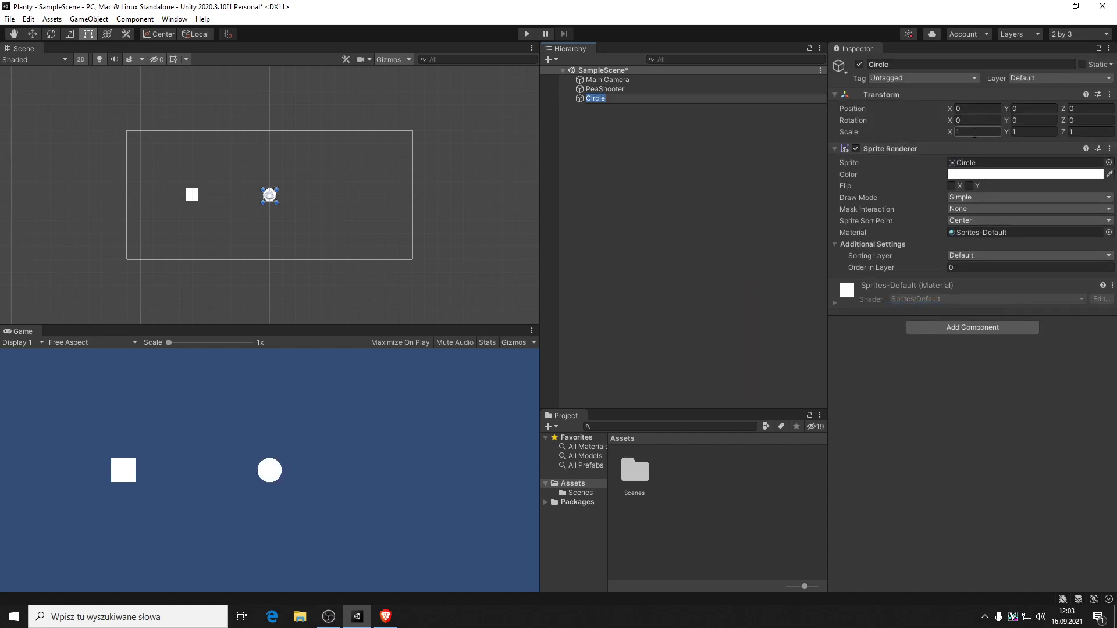
type(".5")
key("Tab")
type(".5")
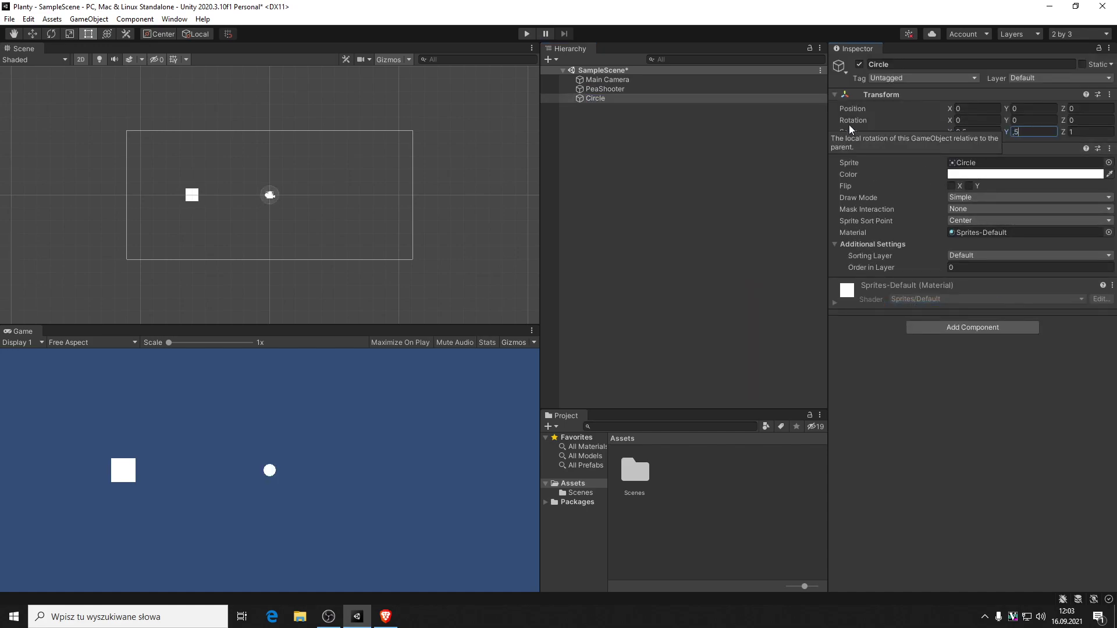
key("shift+Tab")
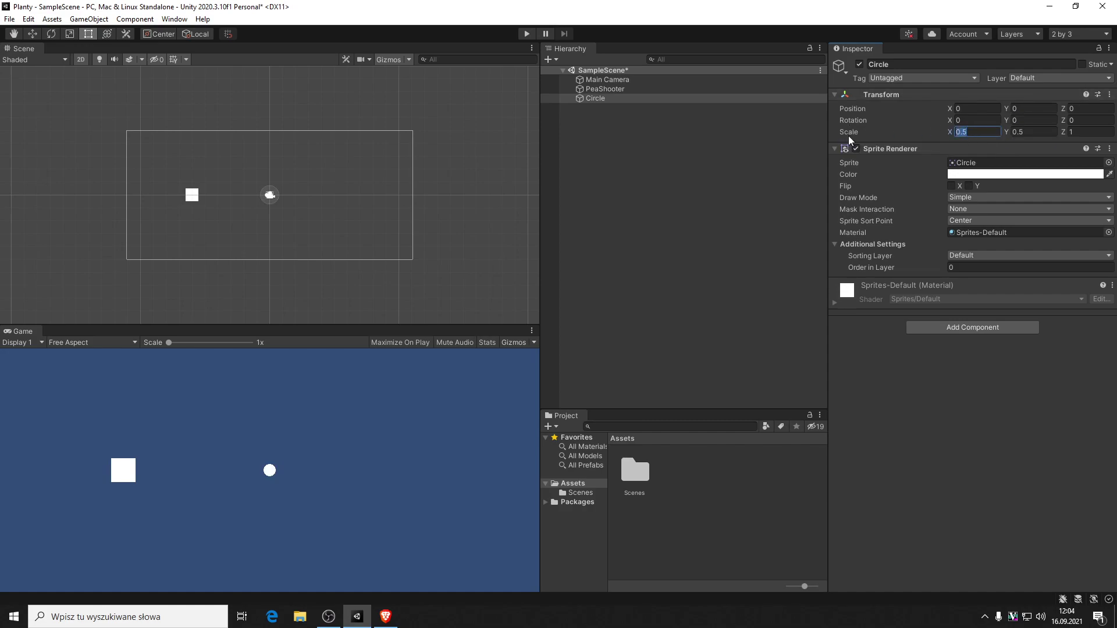
type(".3")
key("Tab")
type(".3")
key("Tab")
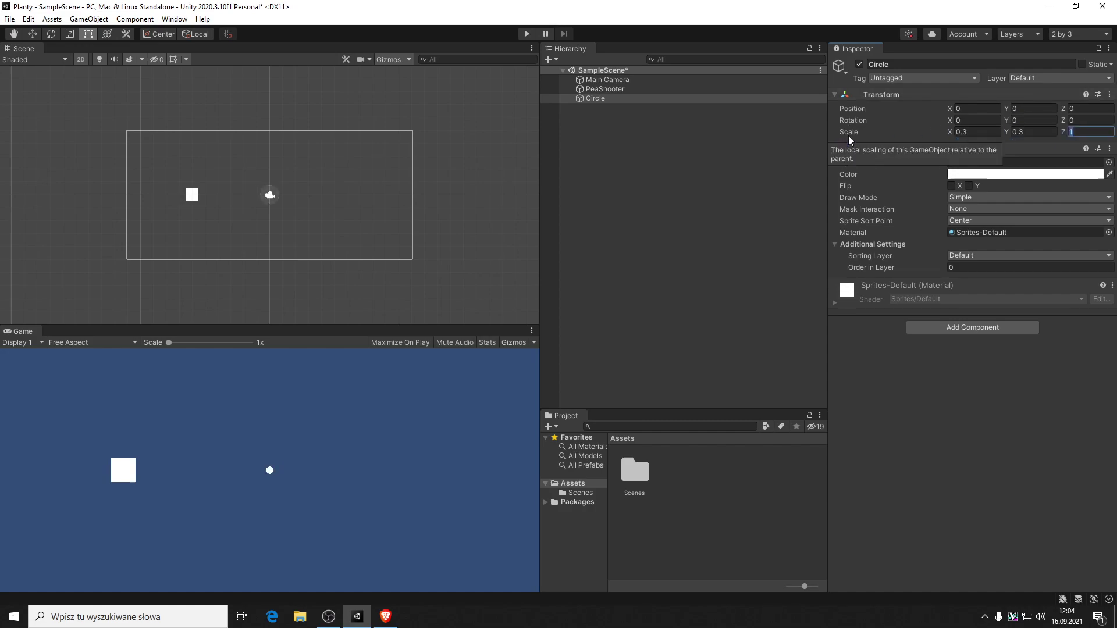
- Set the circle's Sprite Renderer colour to red
left_click(997, 175)
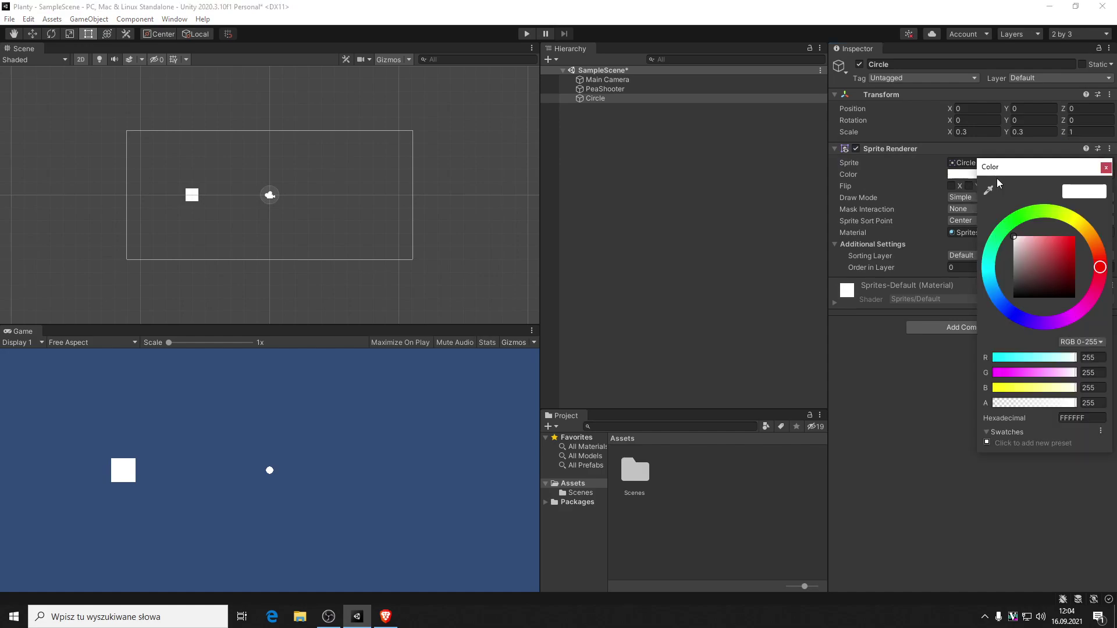
left_click(1075, 236)
left_click(1111, 168)
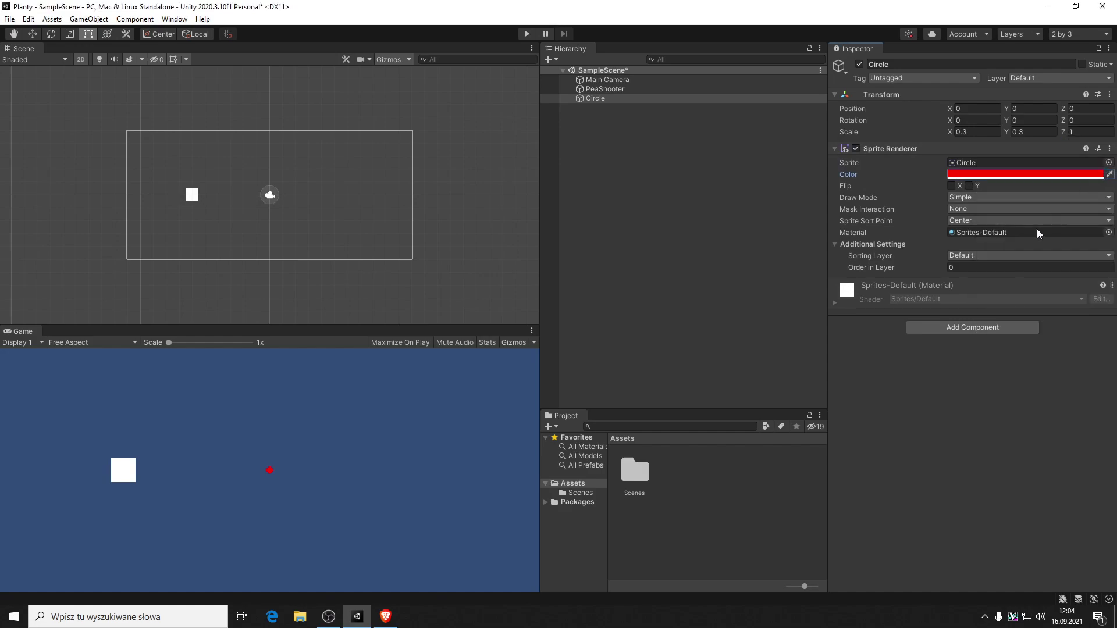
left_click(599, 97)
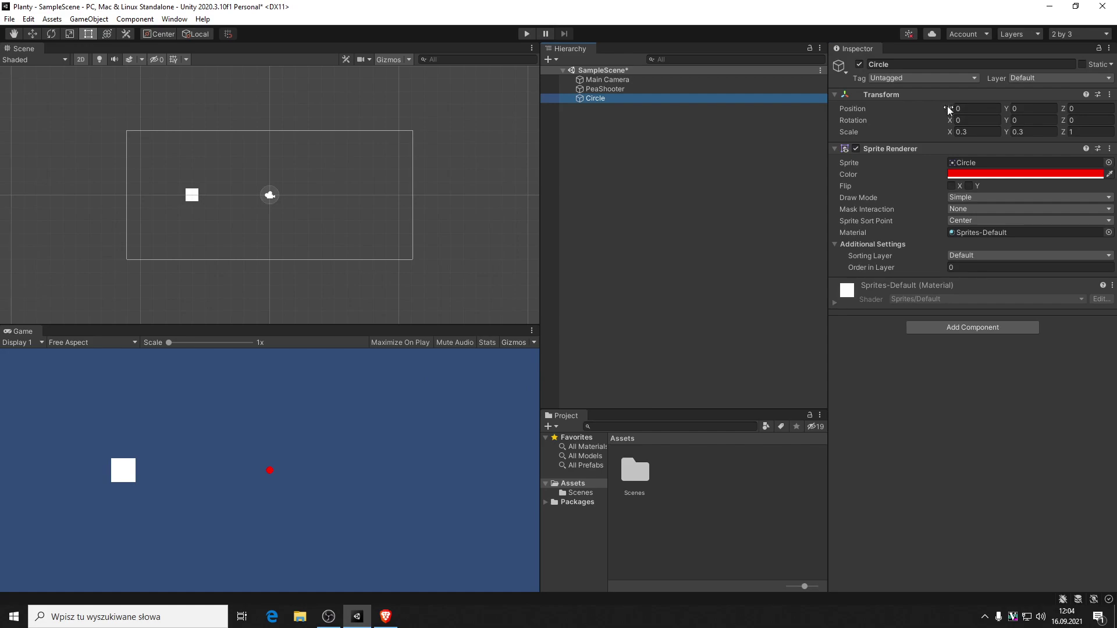
- Set the circle's Position X to 0
mouse_move(947, 106)
left_mouse_down()
mouse_move(1080, 95)
mouse_move(1066, 85)
mouse_move(942, 94)
left_mouse_up()
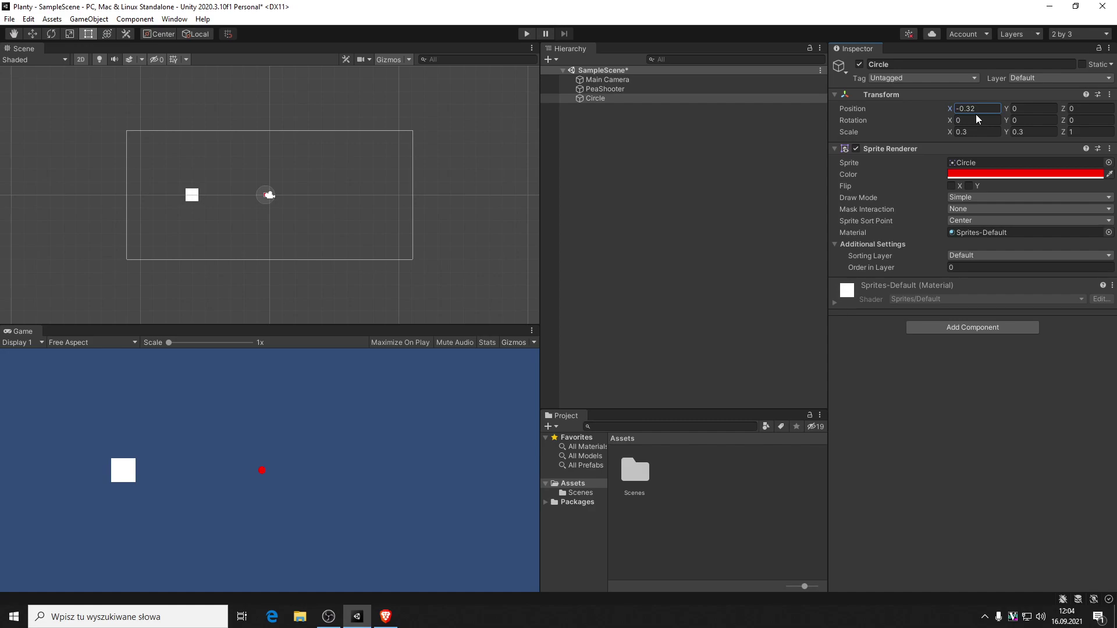
left_click(846, 111)
type("0")
- Reselect the Circle and search Add Component for 'rig'
left_click(691, 278)
left_click(583, 99)
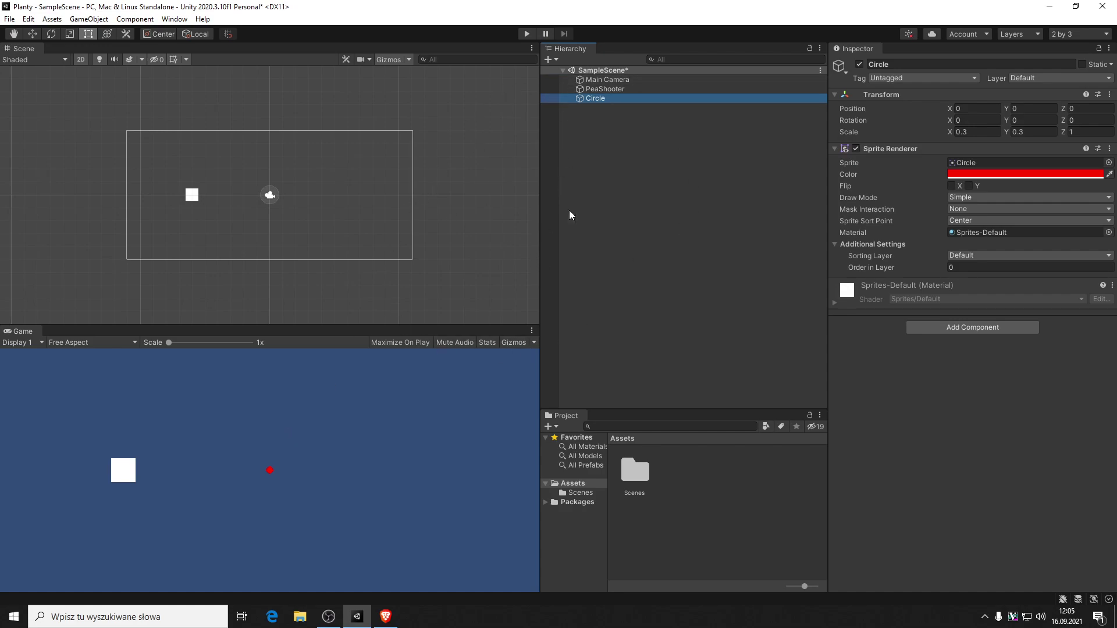
left_click(928, 324)
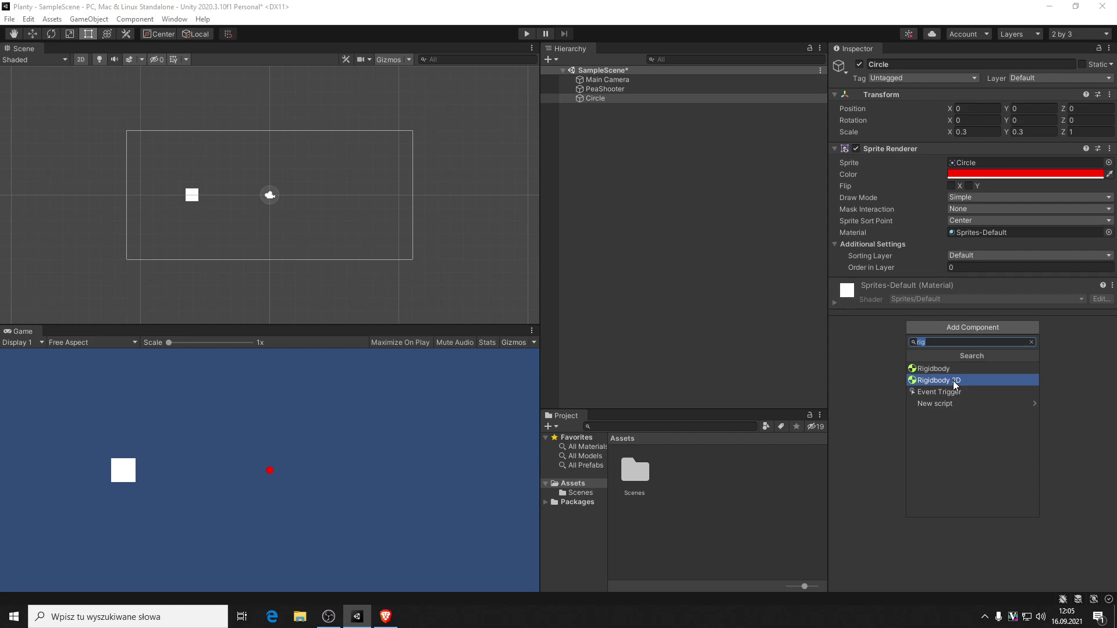
- Add a Dynamic Rigidbody 2D with gravity scale 1 to the circle and test it in Play mode
left_click(954, 381)
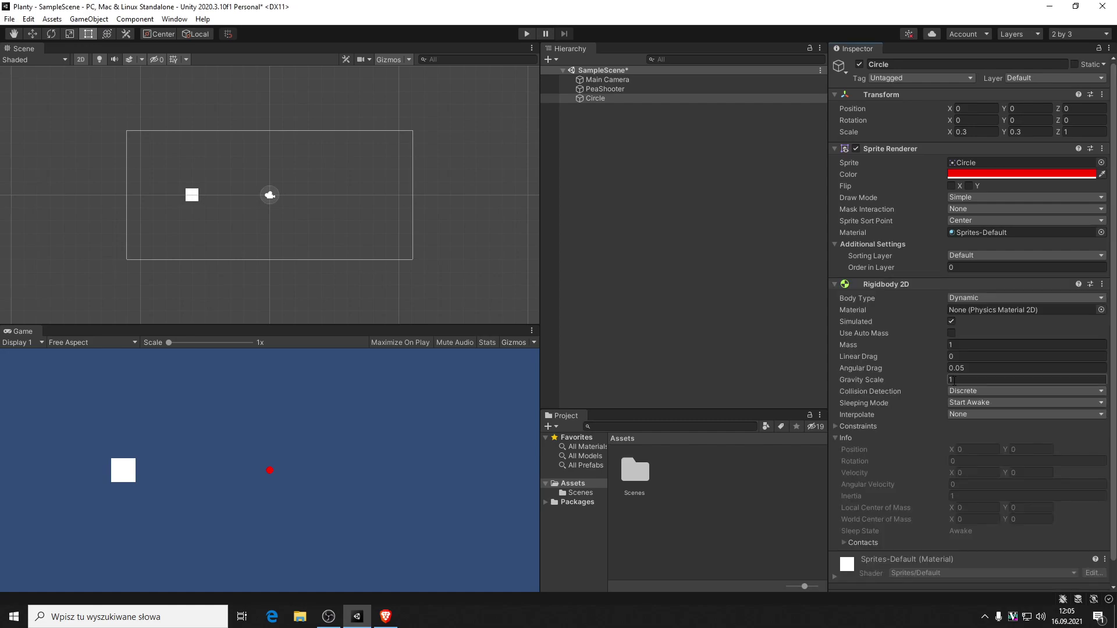
left_click(950, 367)
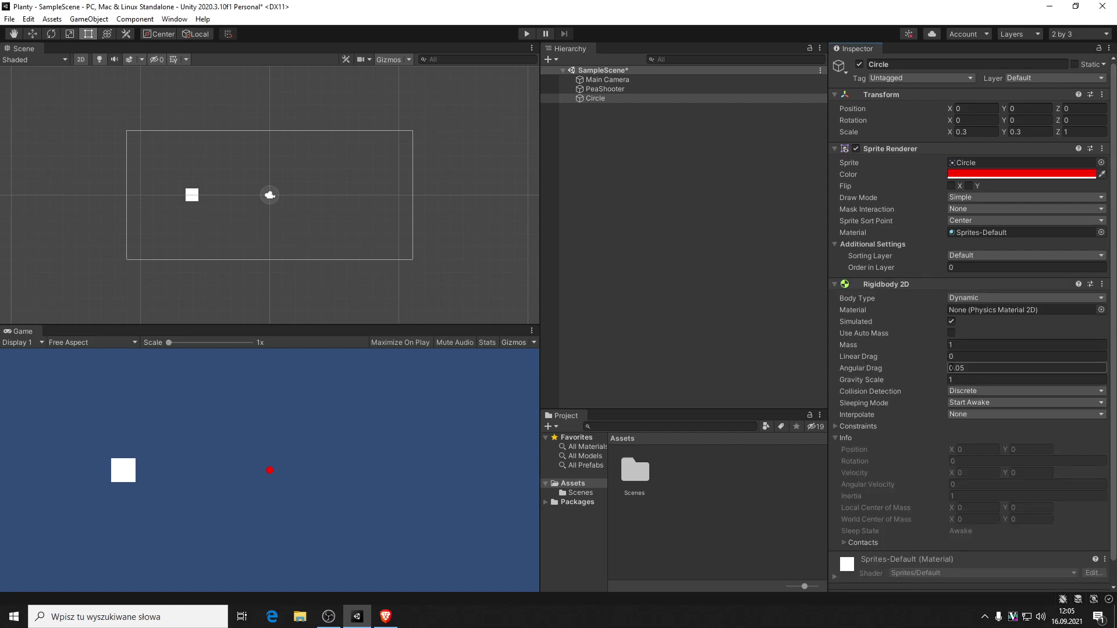
left_click(973, 379)
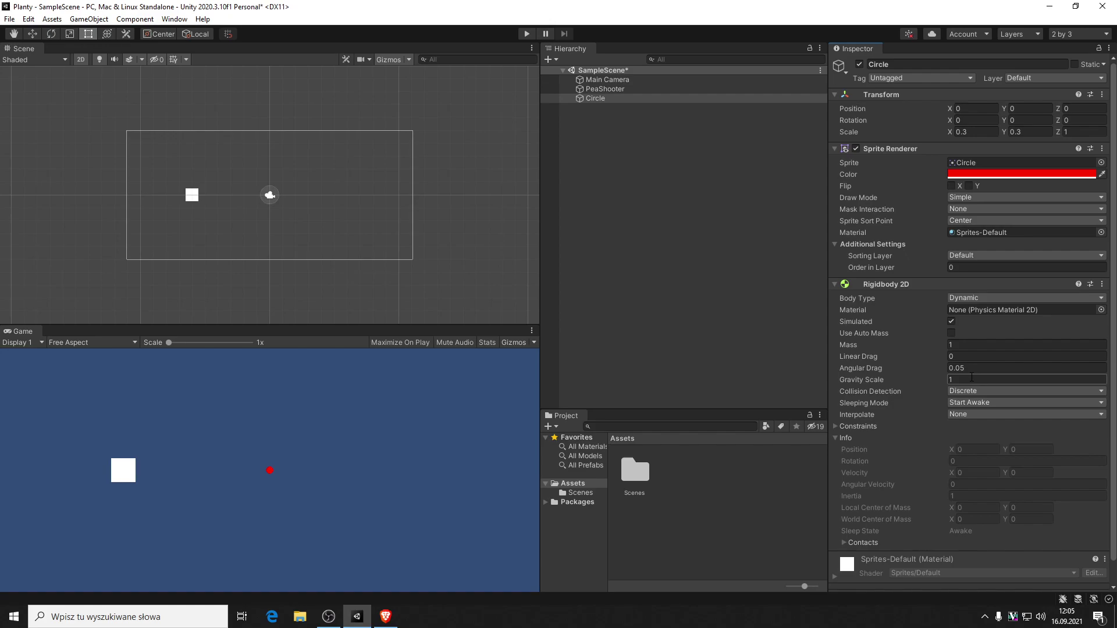
left_click(915, 394)
left_click(525, 32)
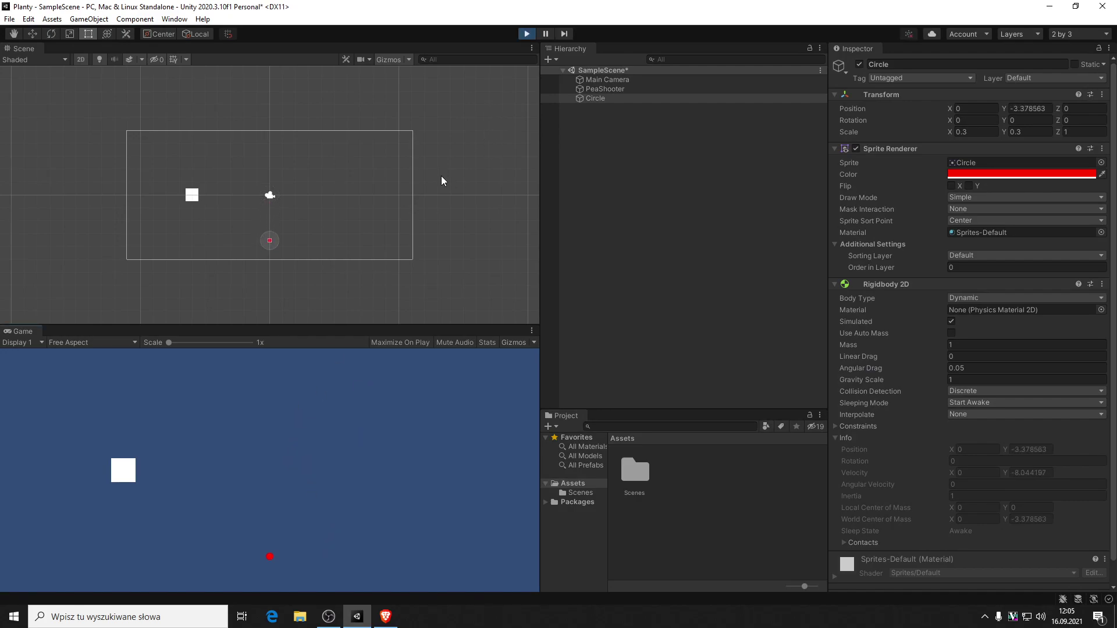
left_click(526, 35)
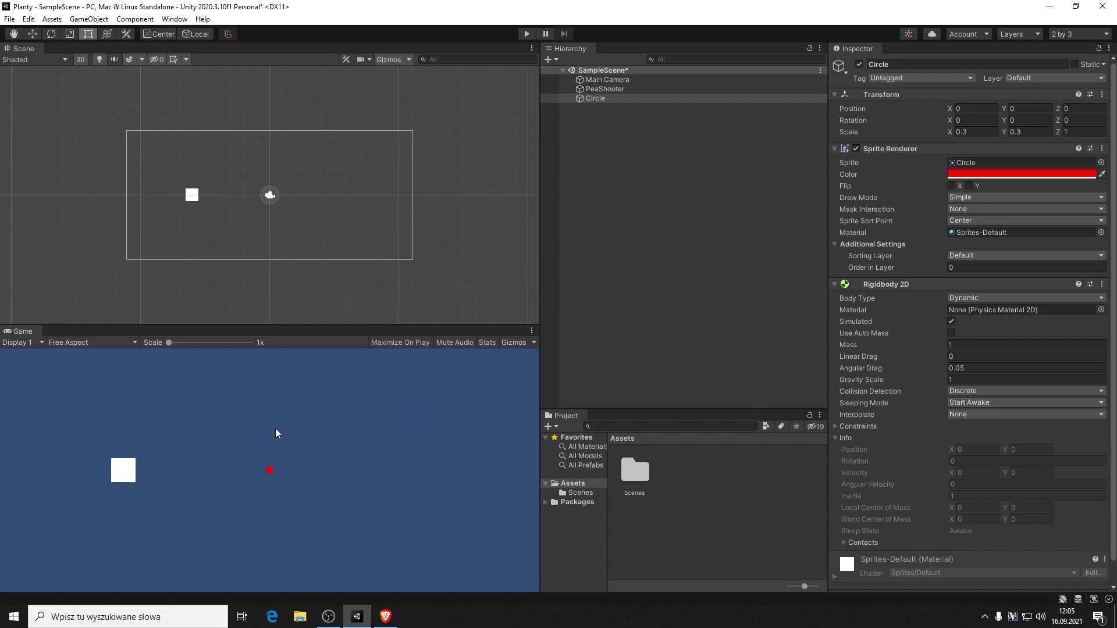
- Set the Circle's Rigidbody 2D gravity scale to 0
left_click(962, 379)
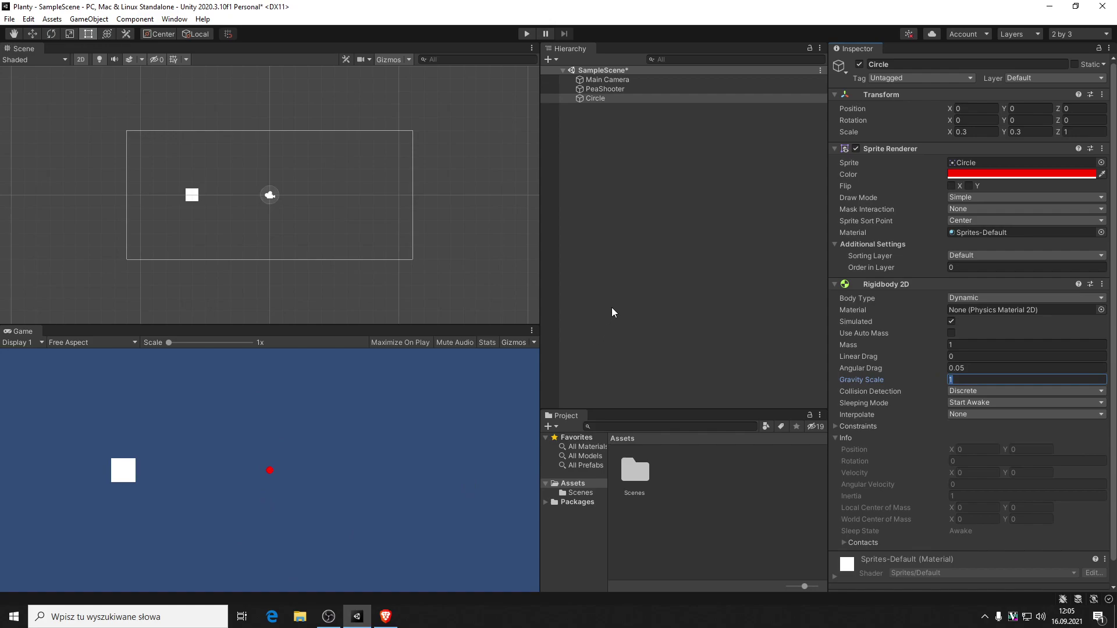
type("0")
left_click(375, 455)
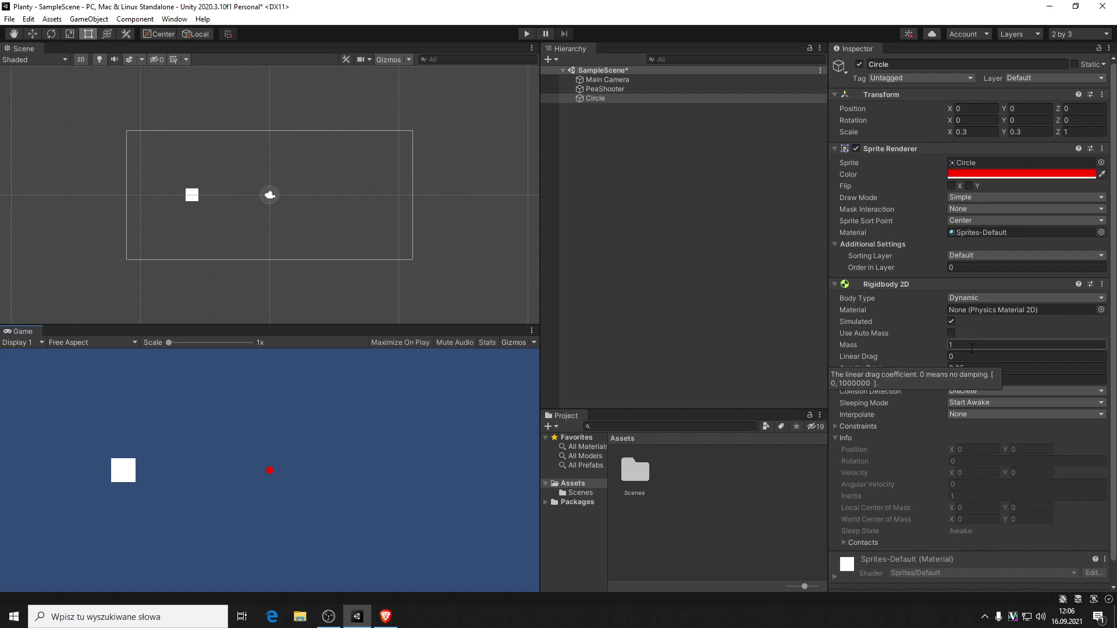
- Set the Linear Drag value to 0 and start a play-mode test of the scene
left_click(979, 355)
left_click(389, 460)
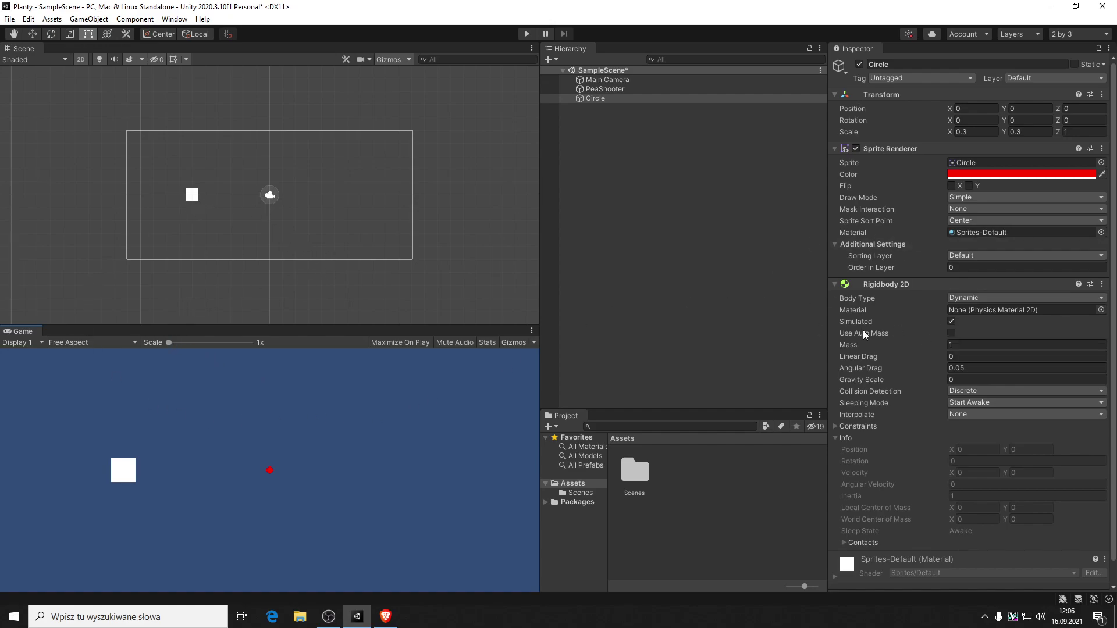
key("ctrl+p")
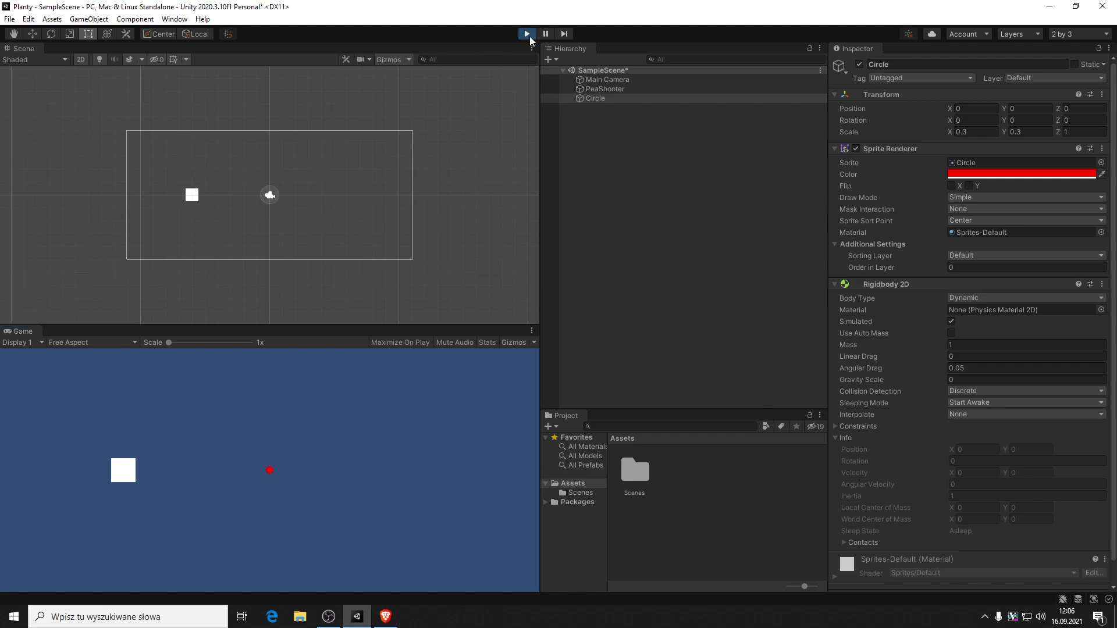
- Stop the test and add a new script component named ProjectileBehaviour to the Circle
left_click(528, 35)
scroll(874, 483, "down", 1)
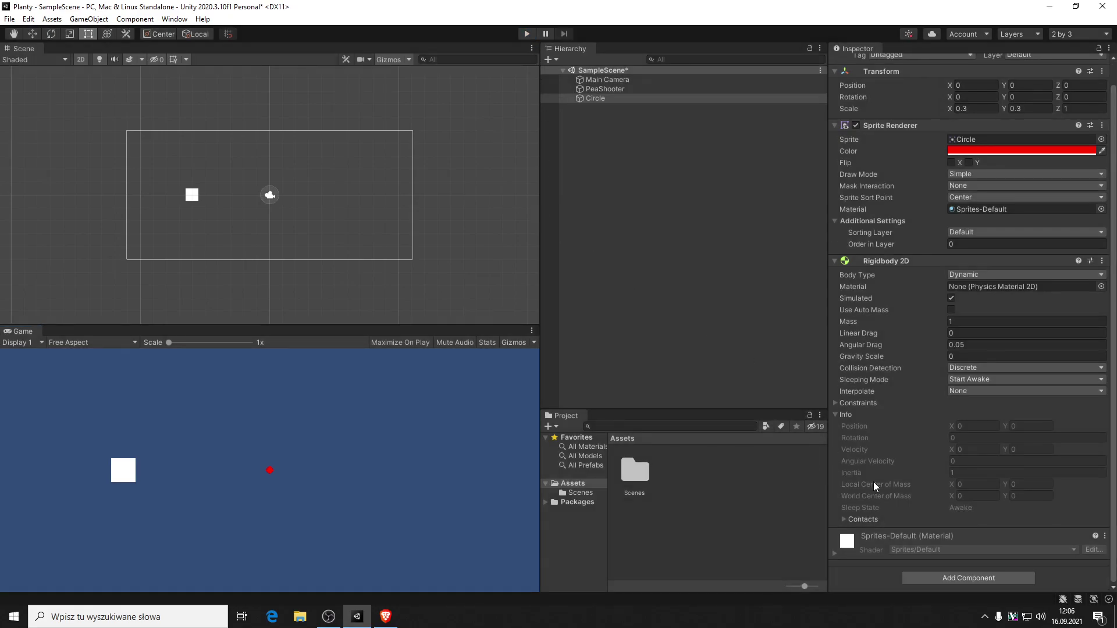
left_click(945, 577)
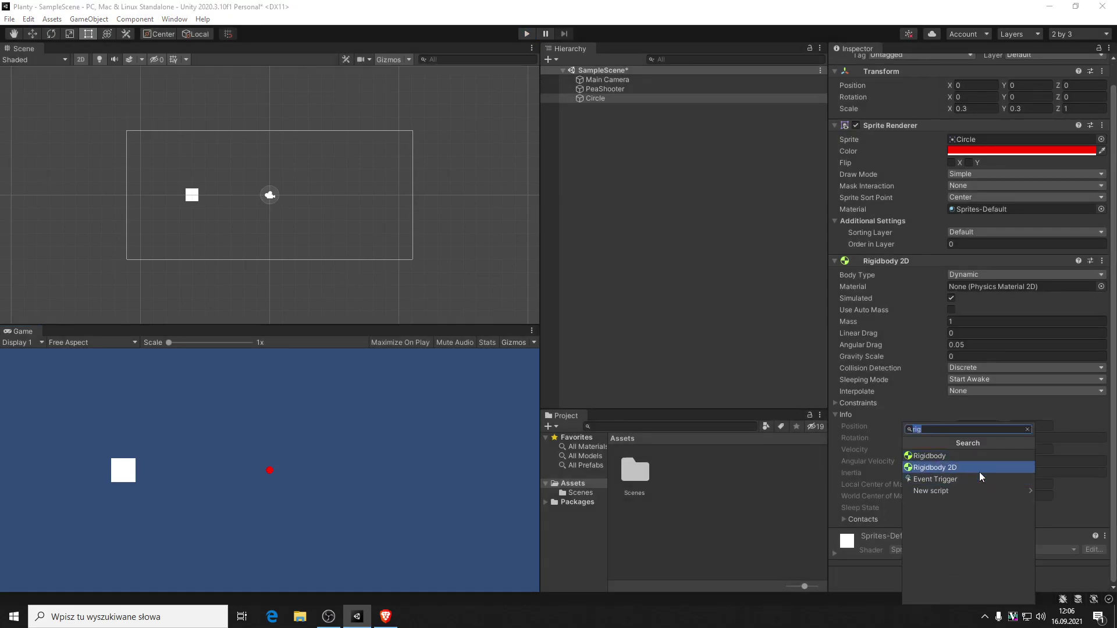
left_click(979, 491)
type("Projectu")
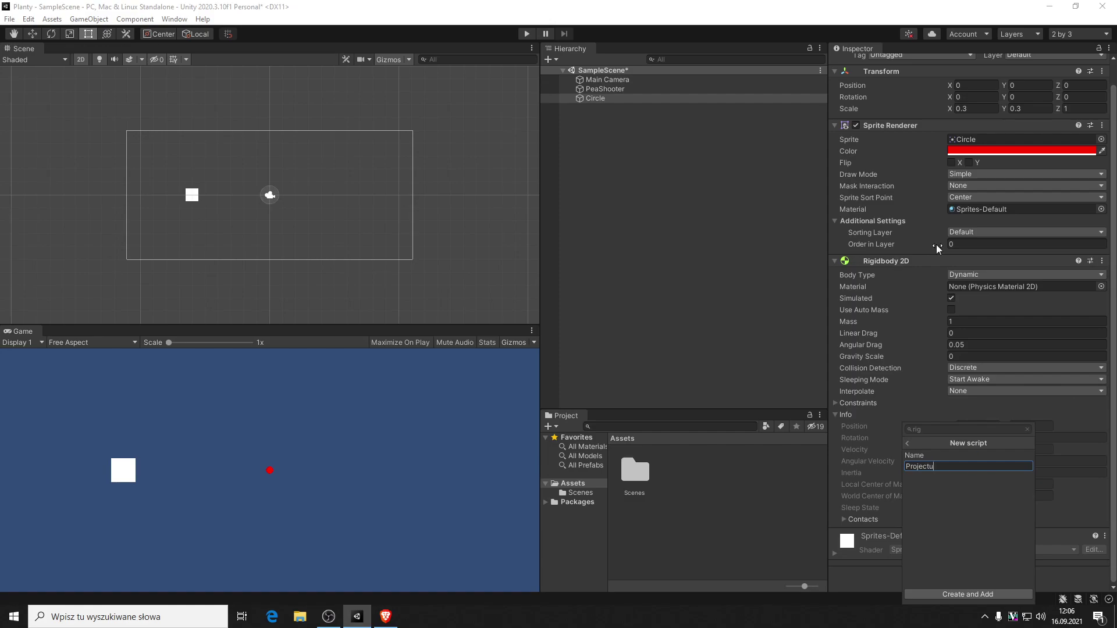
key("BackSpace")
type("ileBeha")
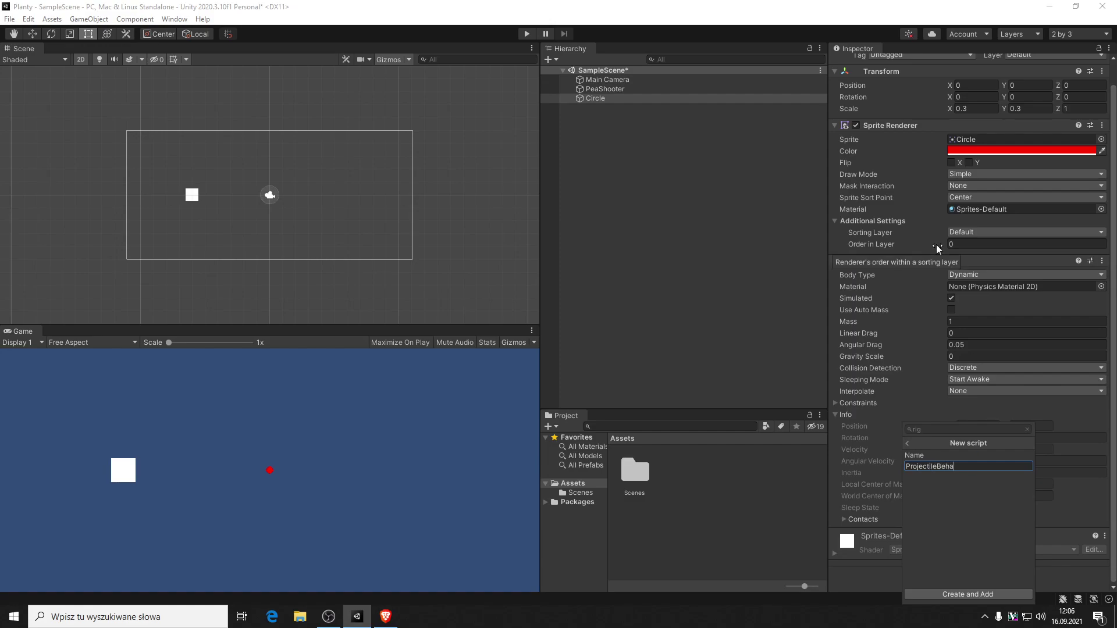
type("viour")
key("Return")
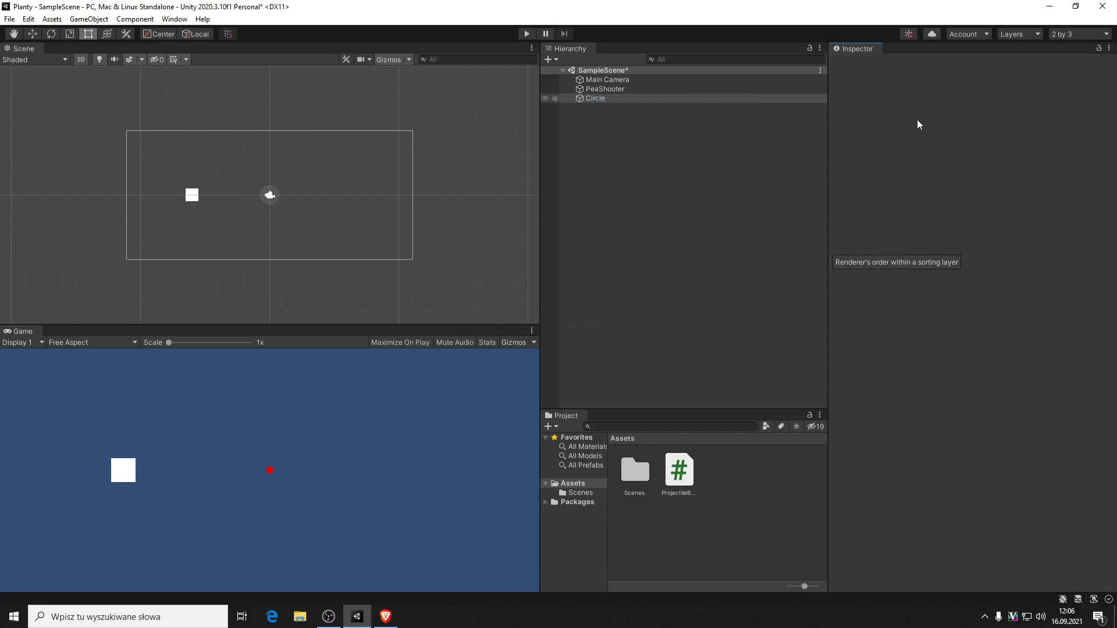
- Rename the Circle object to 'Projectile' in the Inspector
left_click(910, 63)
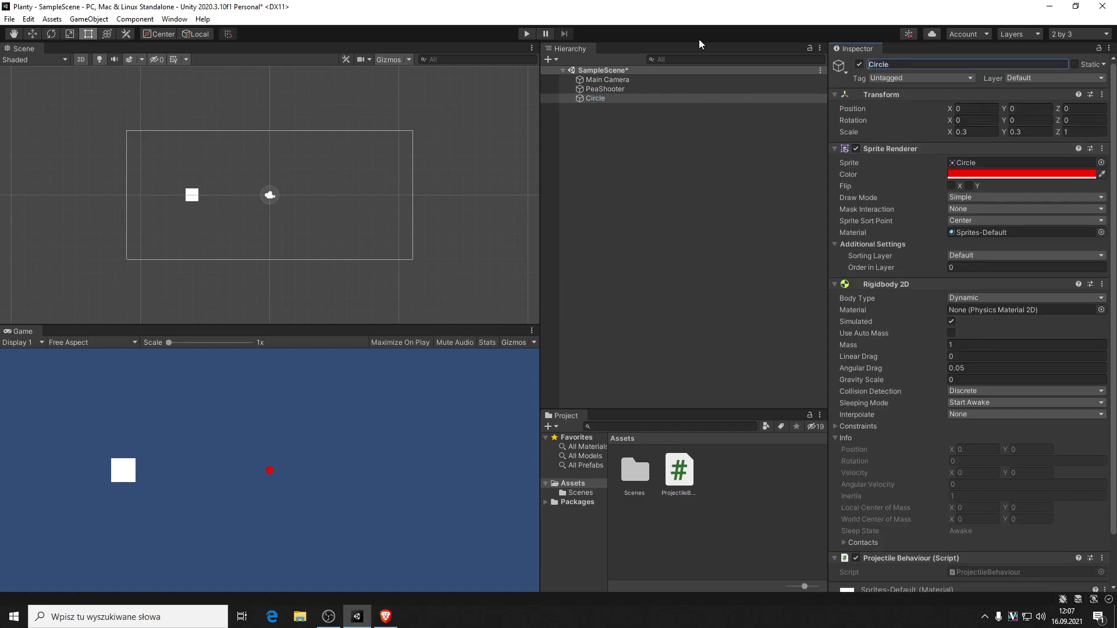
type("Projectile")
key("Return")
left_click(916, 68)
key("BackSpace")
key("Return")
- Select the ProjectileBehaviour script asset and enlarge the Project panel
scroll(986, 565, "down", 3)
left_click(684, 469)
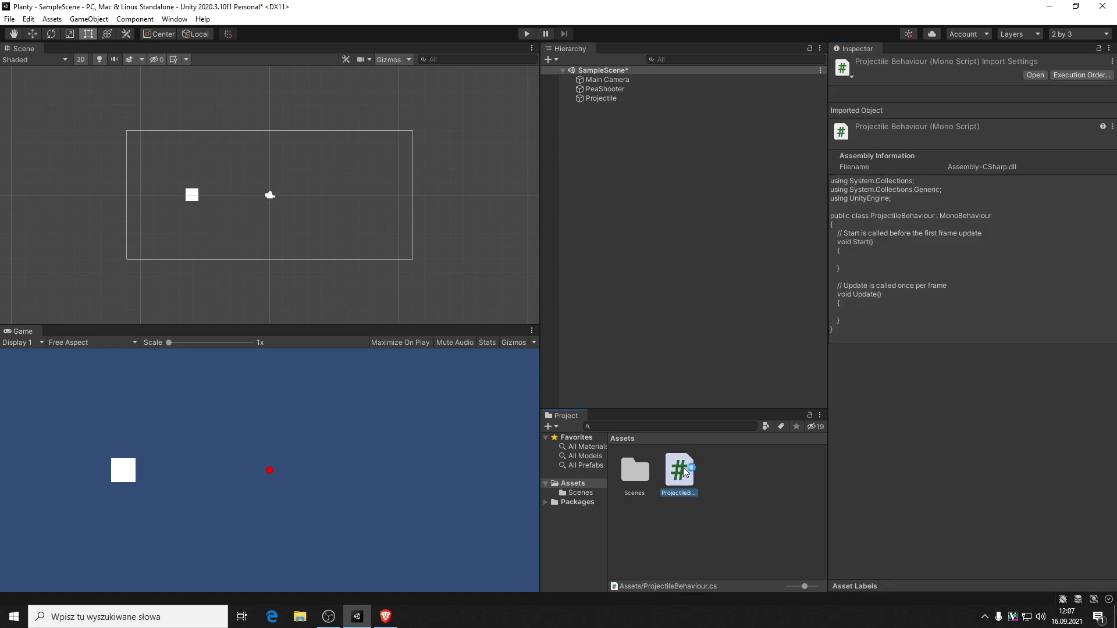
left_click_drag(688, 409, 693, 326)
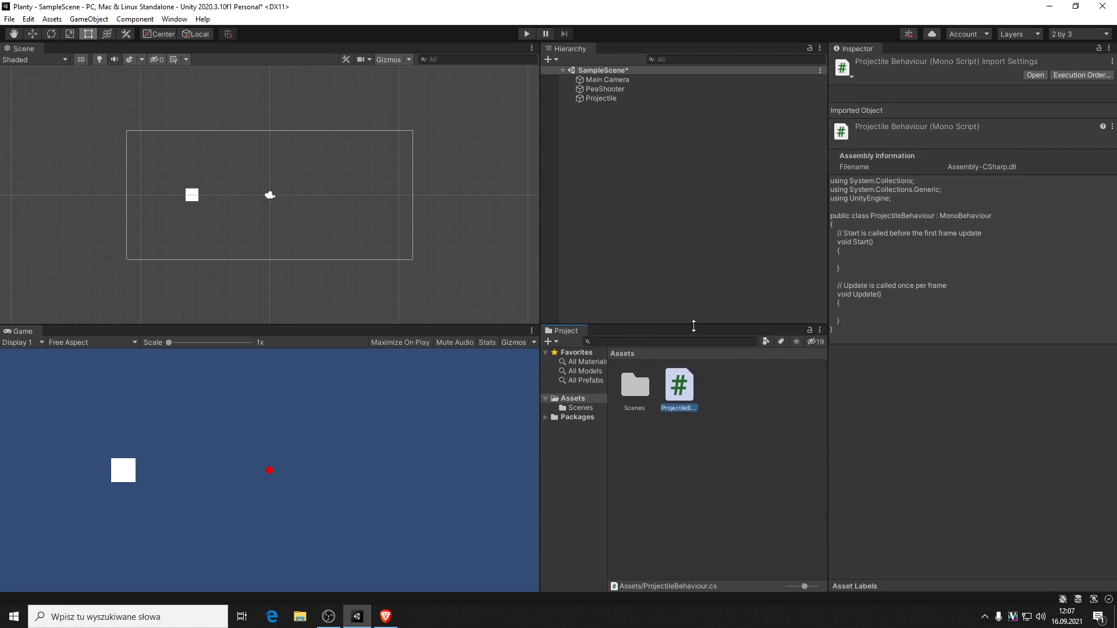
- Open ProjectileBehaviour.cs from the Project window in Visual Studio
double_click(686, 388)
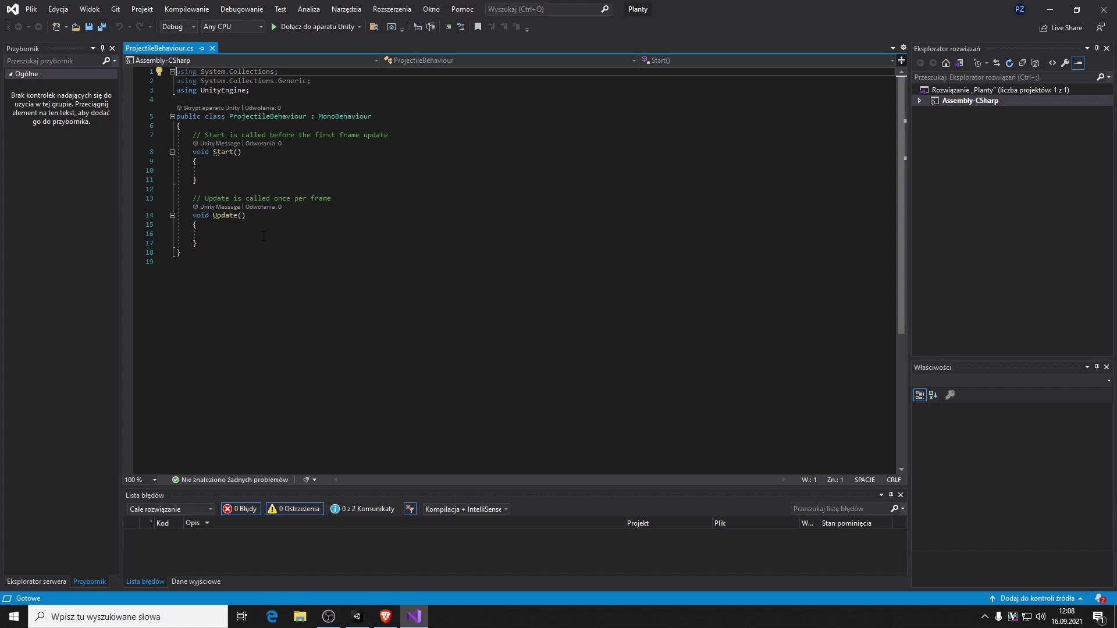
- In Start, write transform.GetComponent using IntelliSense completions
left_click(258, 160)
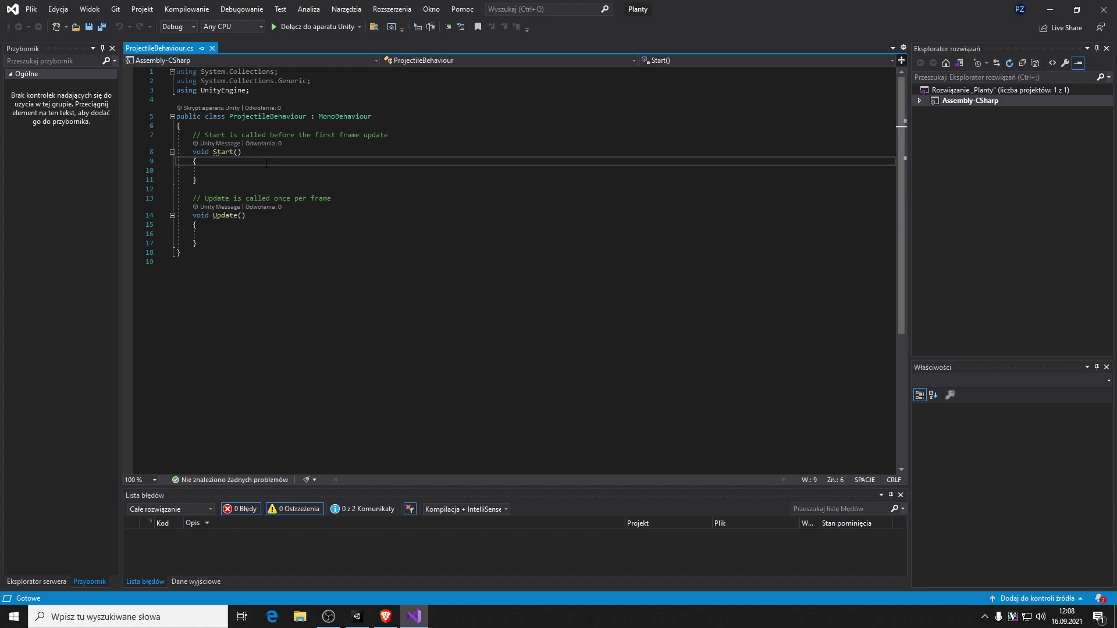
left_click(276, 170)
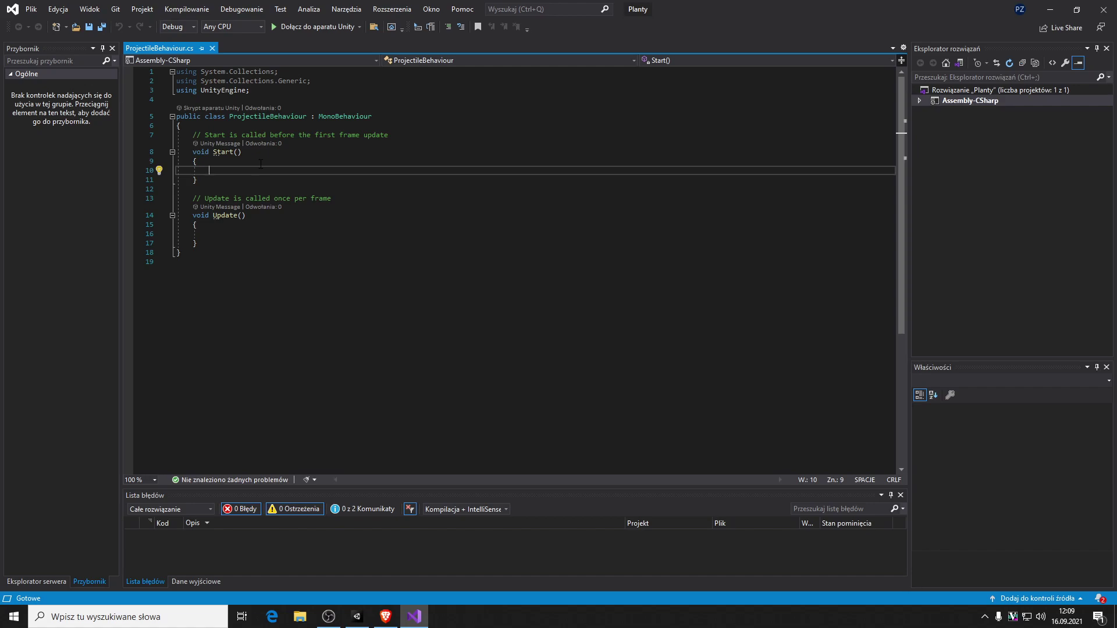
type("tra")
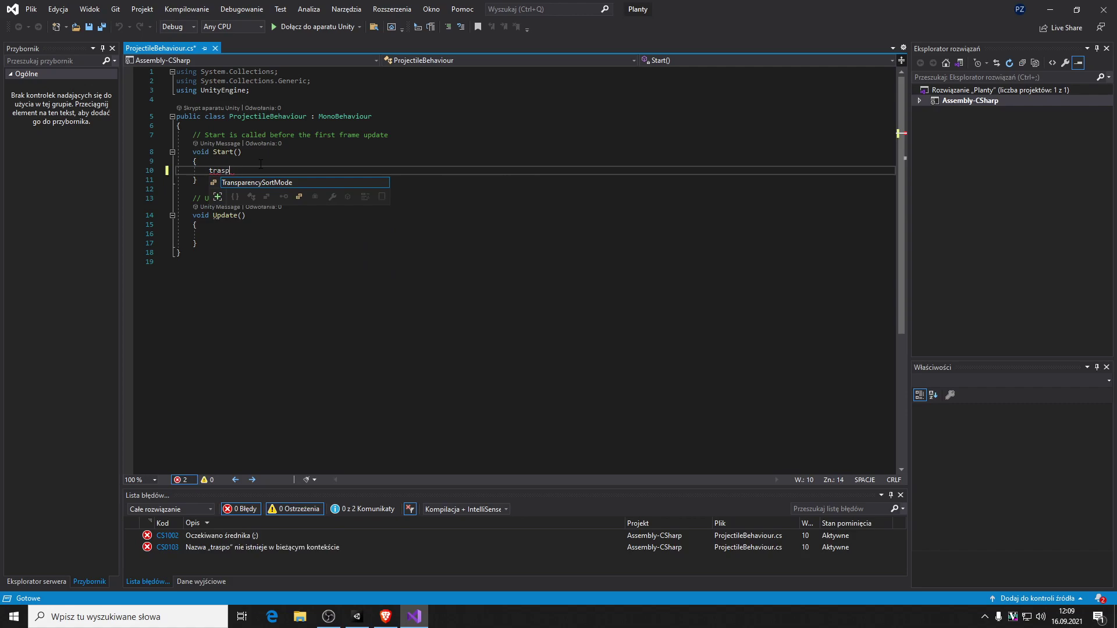
type("s")
key("BackSpace")
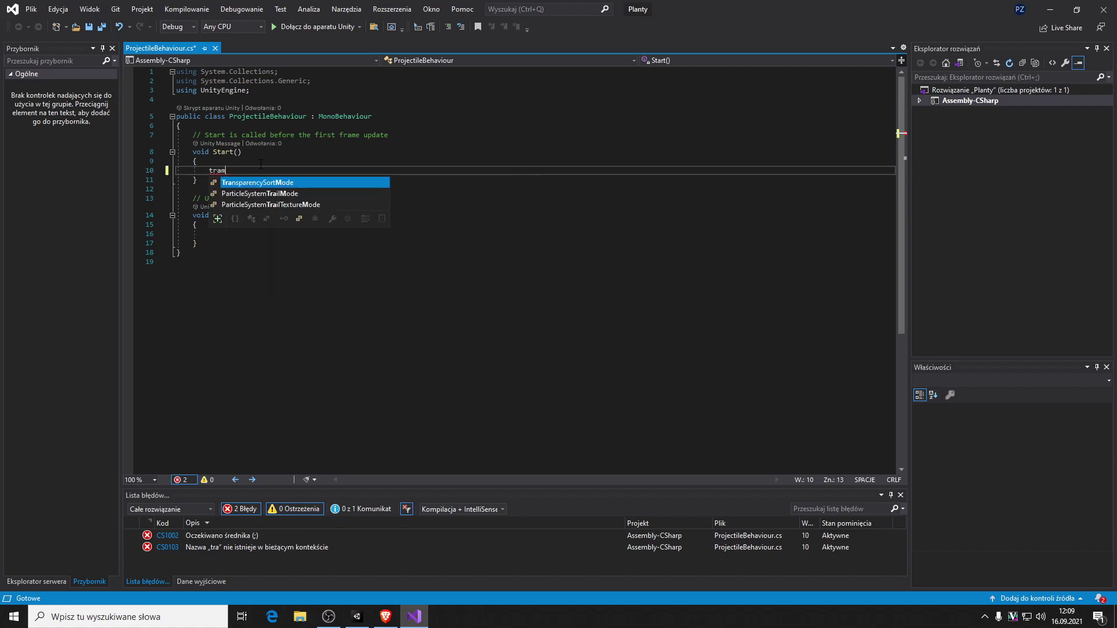
type("n")
key("Tab")
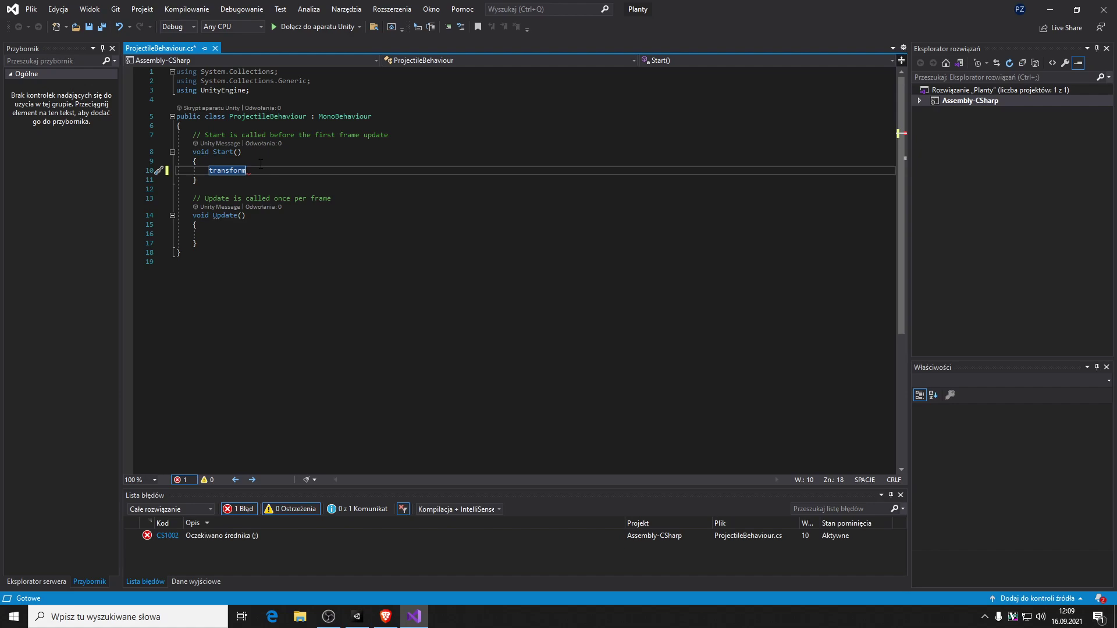
type(".")
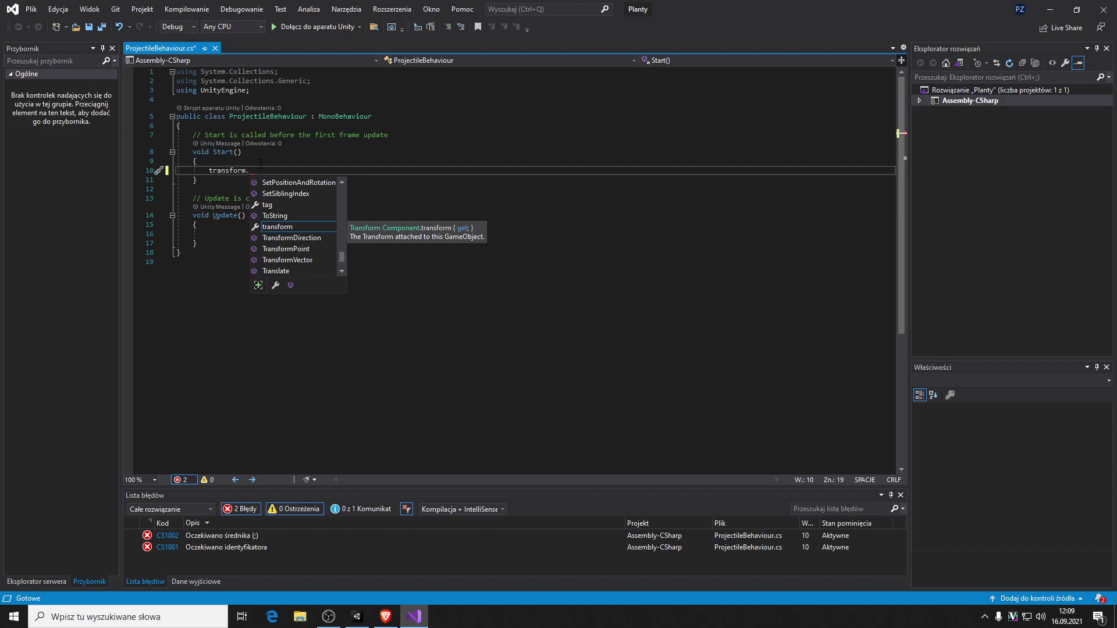
type("Get")
key("Down")
key("Down")
key("Down")
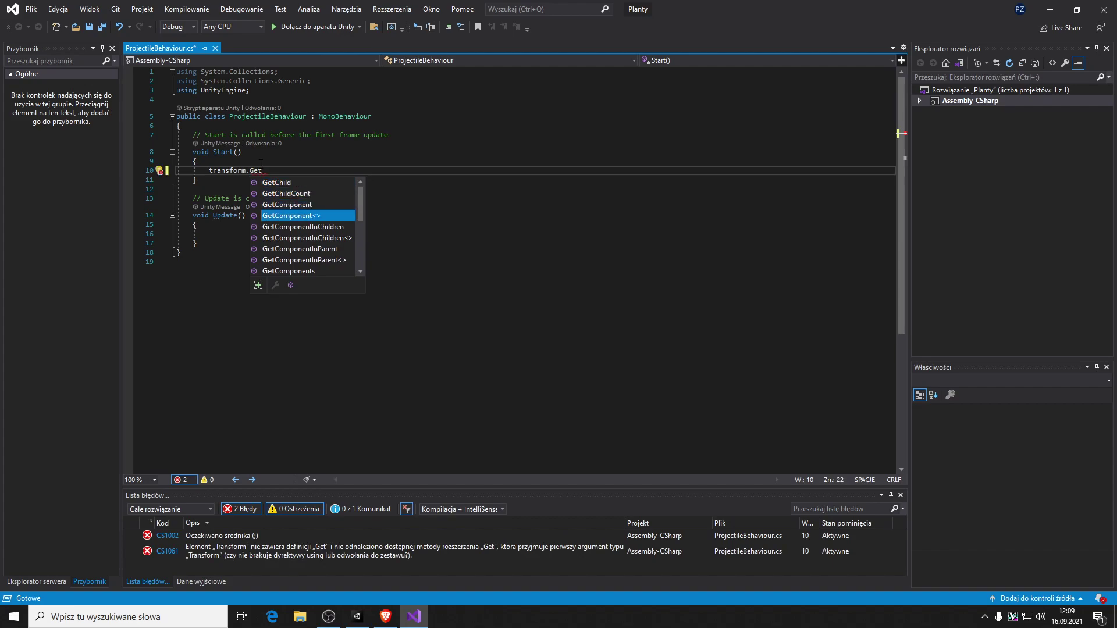
key("Tab")
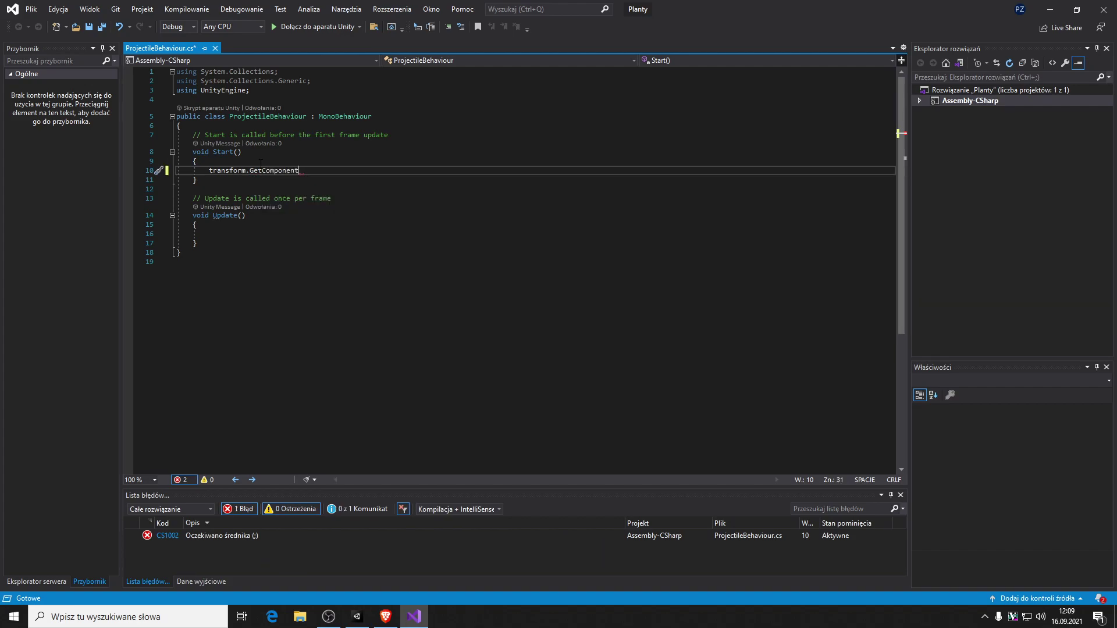
- Complete the call as <Rigidbody2D>().AddForce(); and add a blank line above it
type("<")
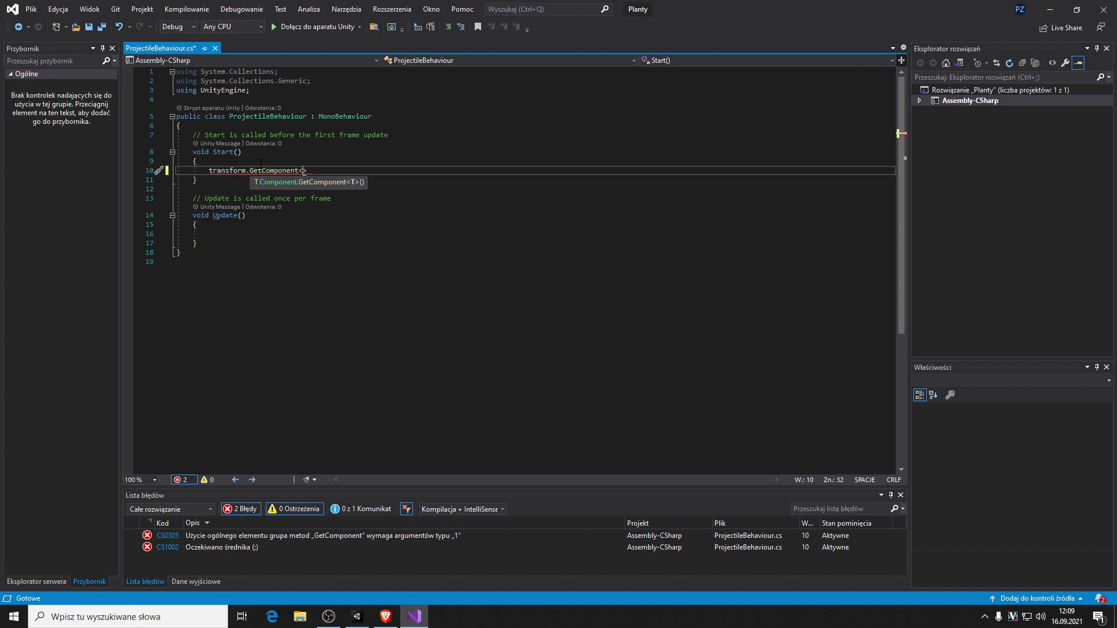
type("Rig")
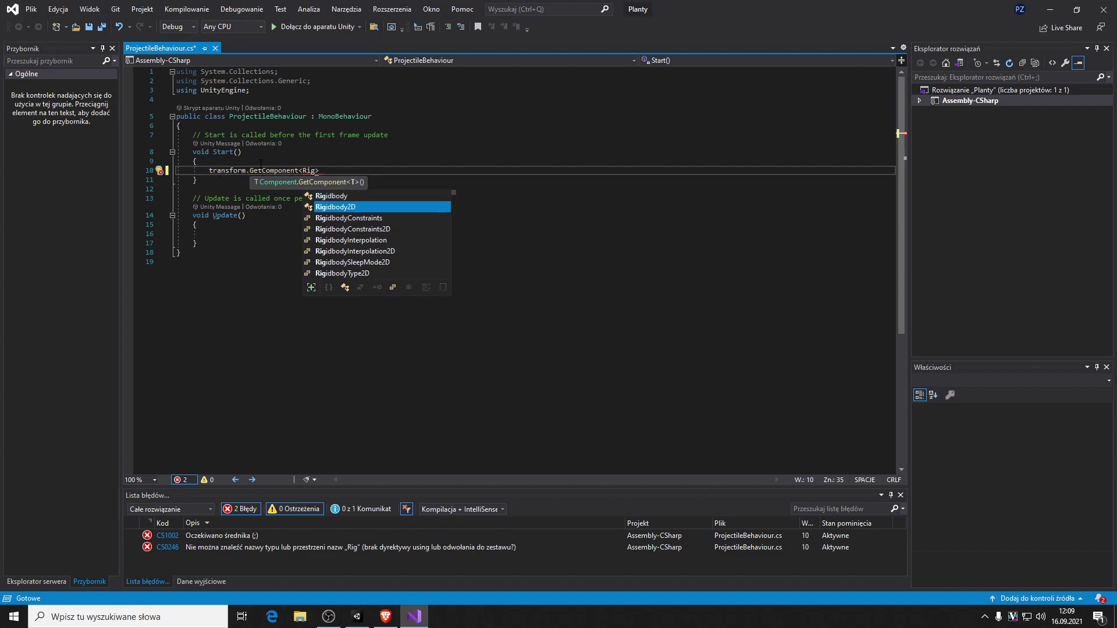
key("Tab")
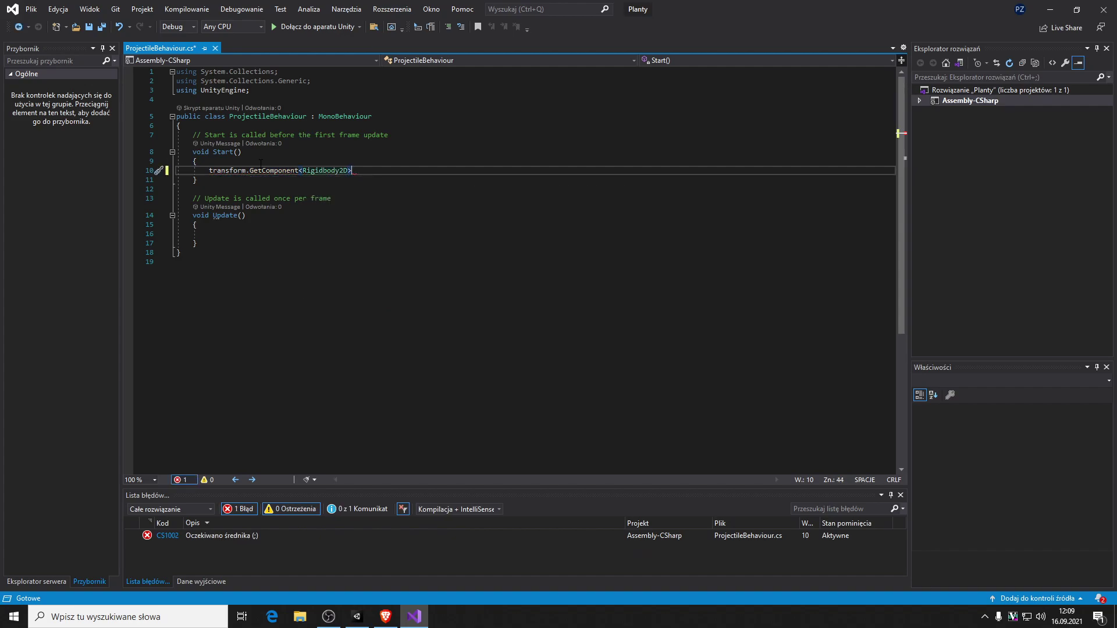
type("()")
type(".")
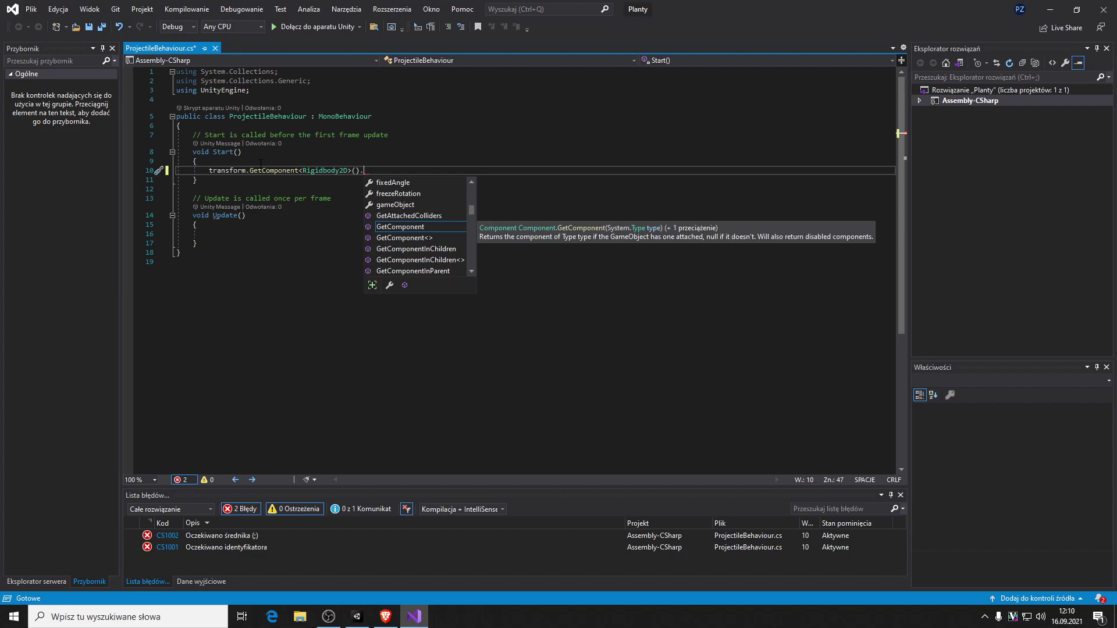
type("add")
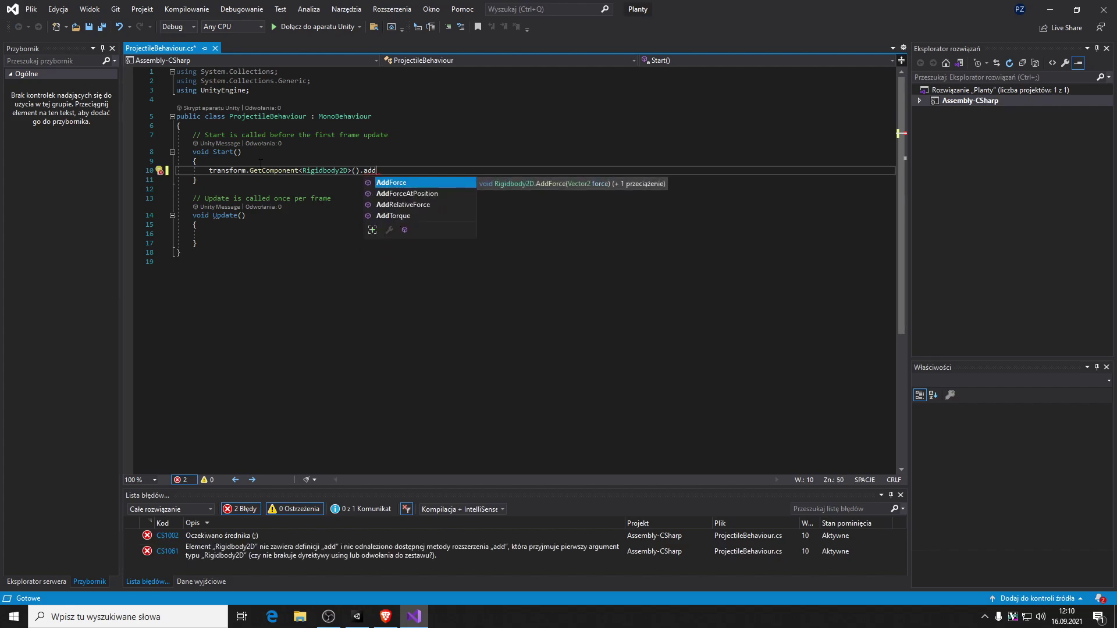
key("Tab")
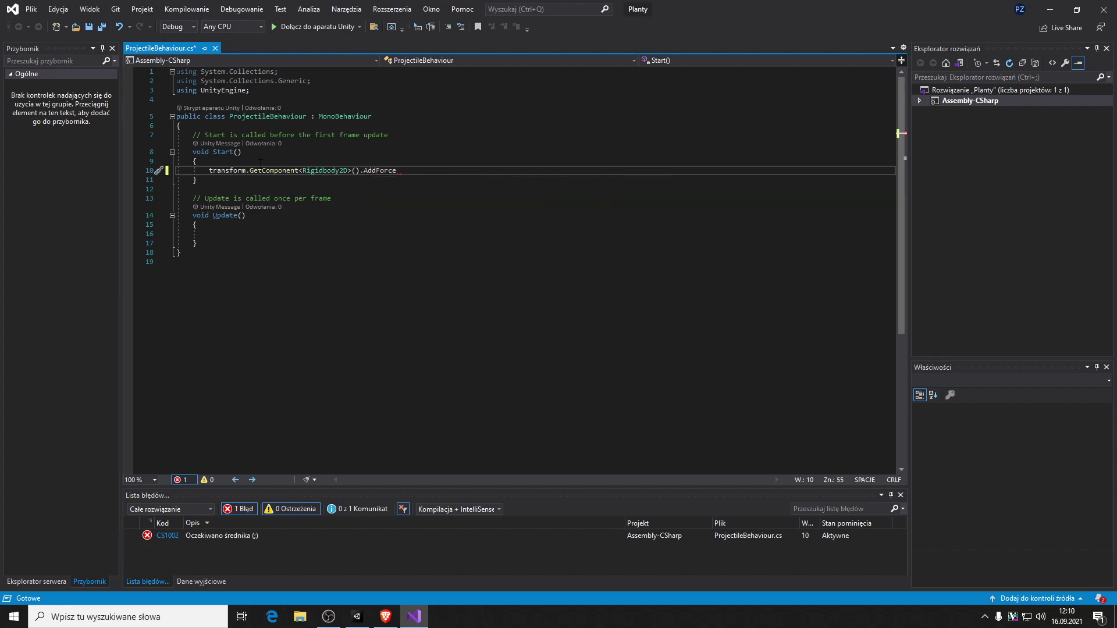
type("(")
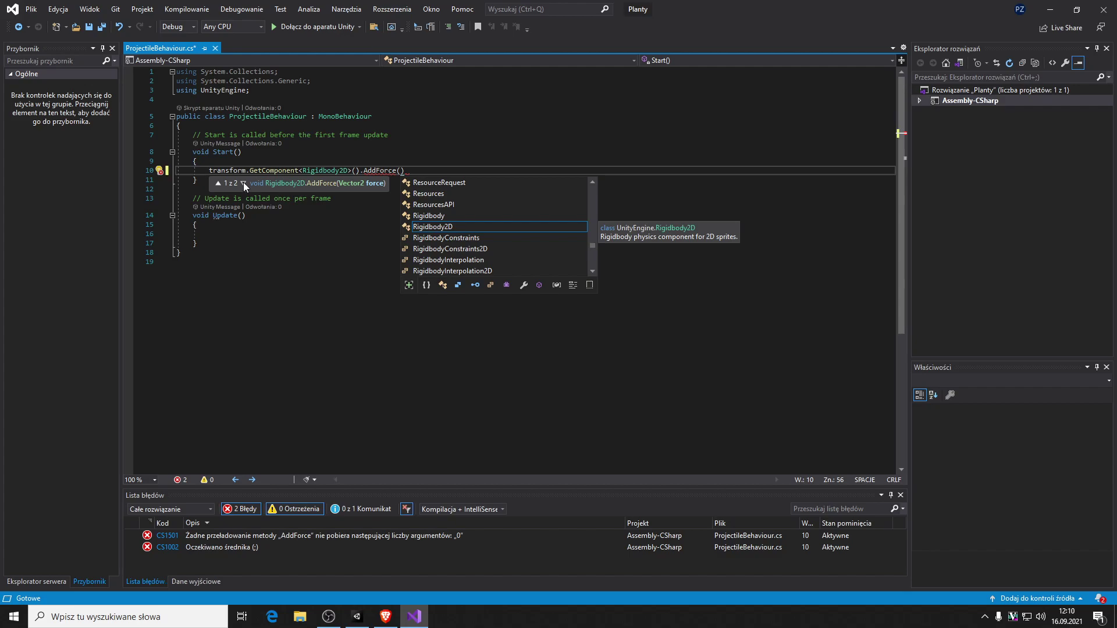
left_click(243, 184)
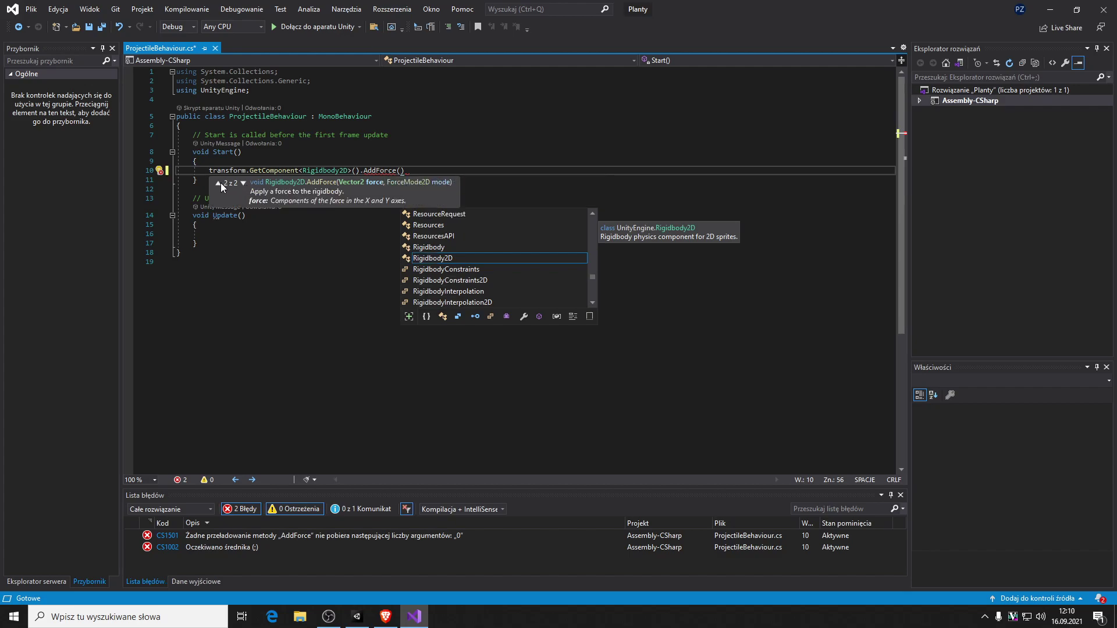
left_click(221, 182)
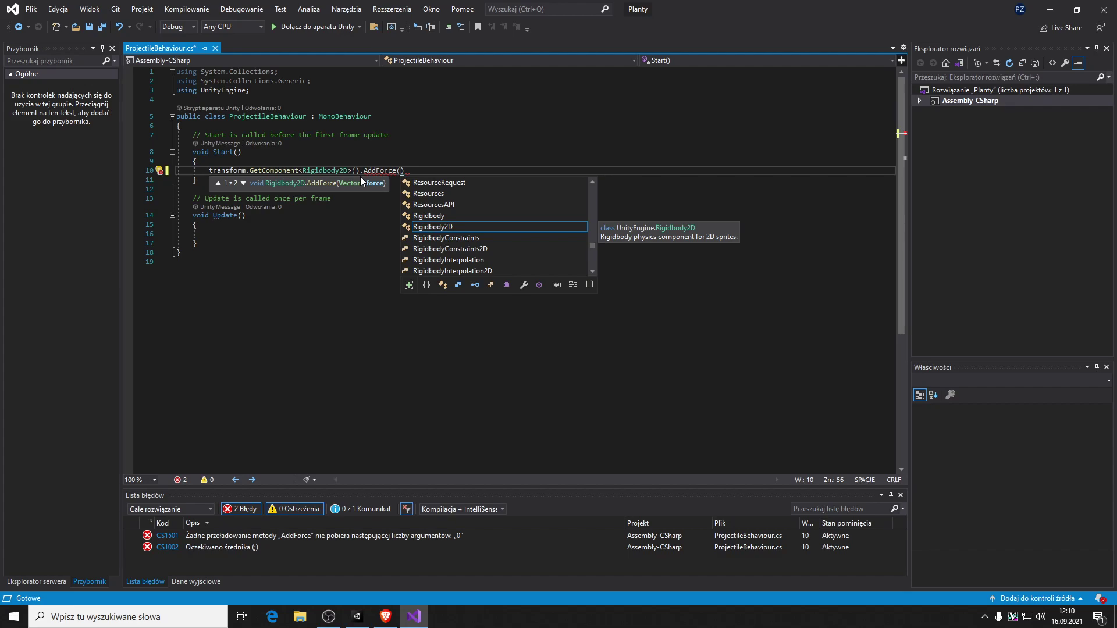
type(");")
key("Up")
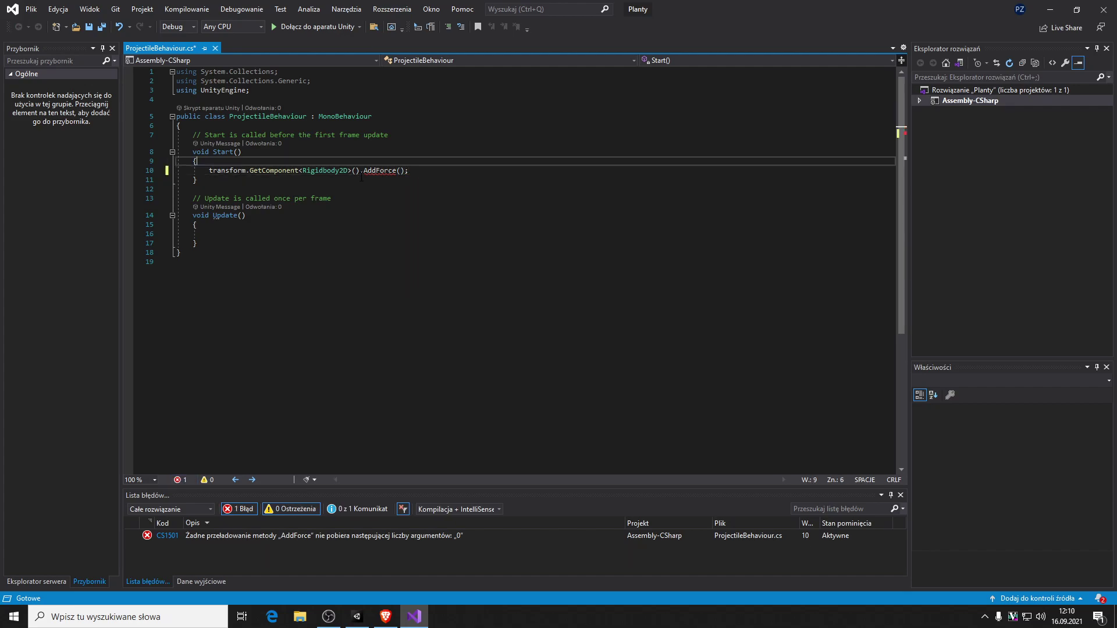
key("Return")
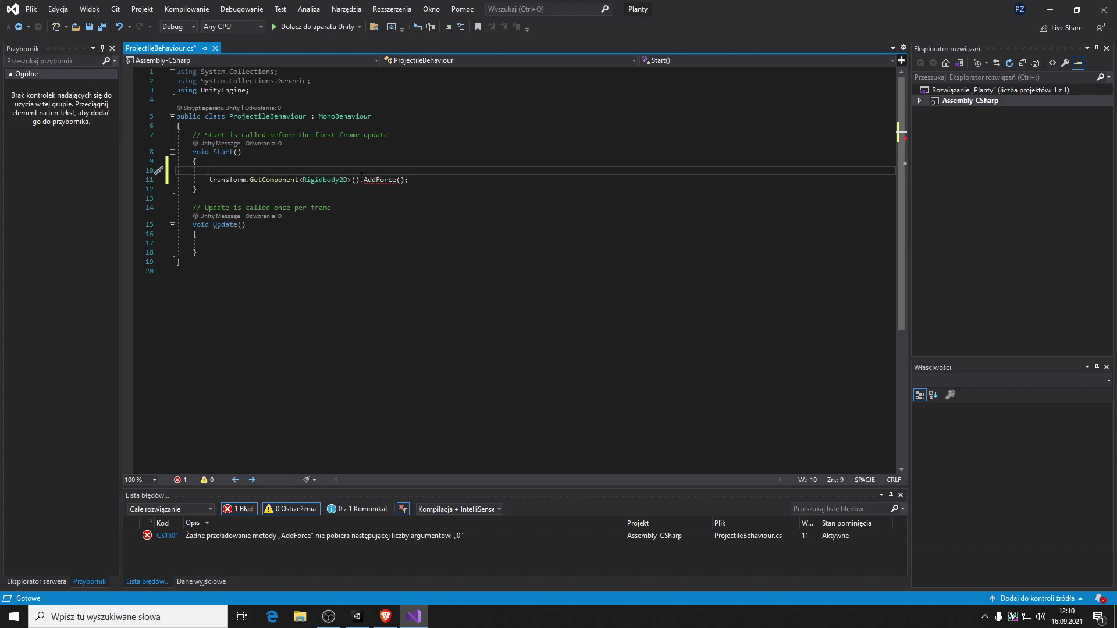
- Declare Vector2 v = new Vector2(50, 0); in Start and save
type("Vector")
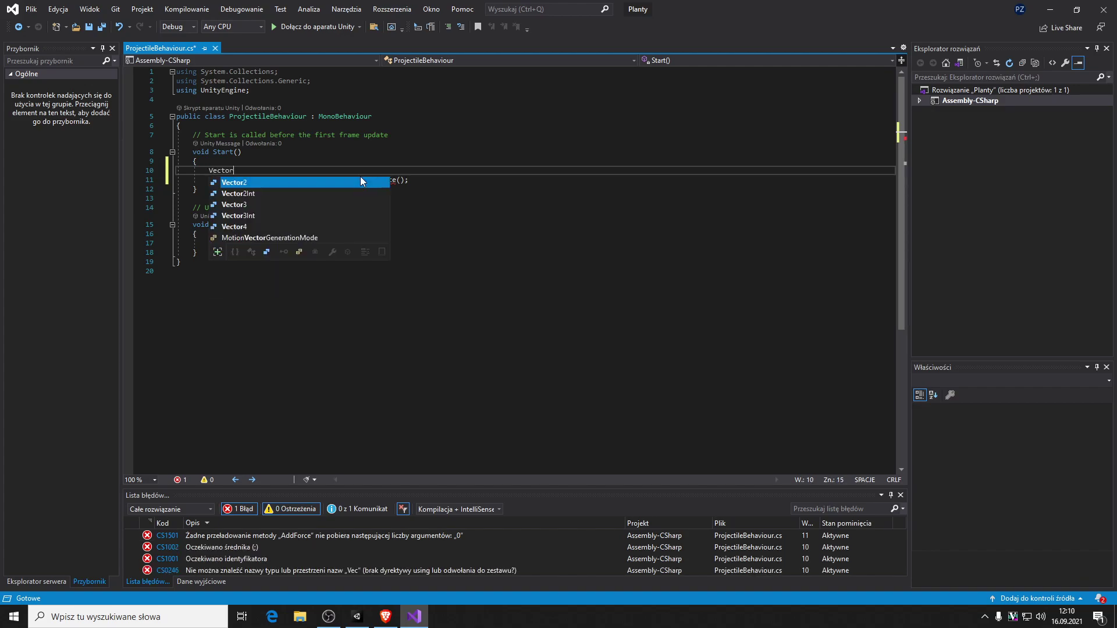
type("2 v = ")
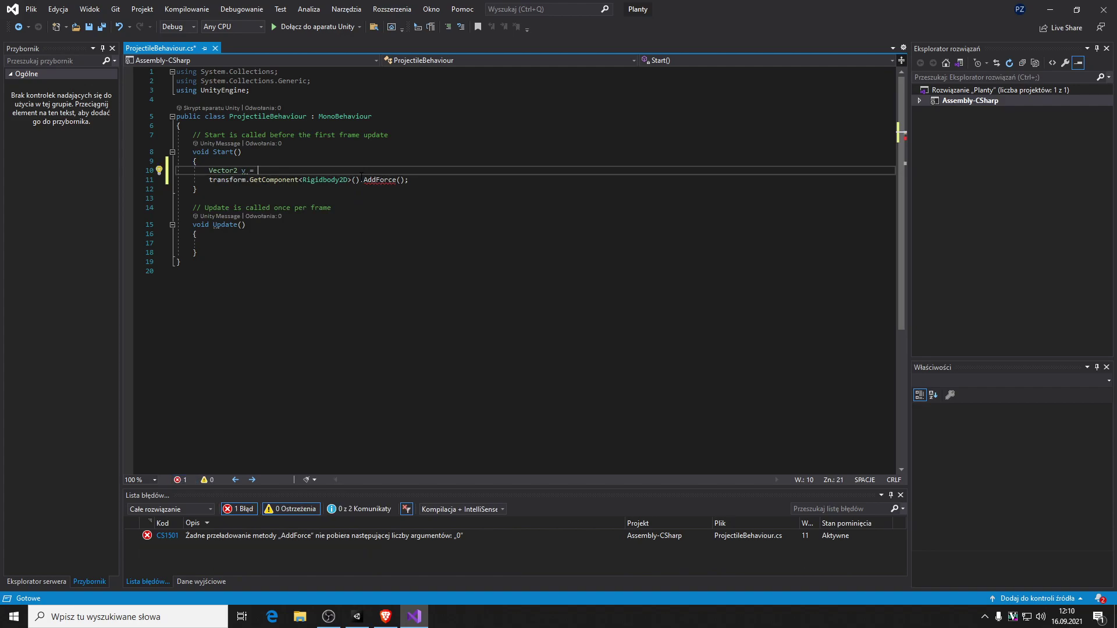
type("new Ve")
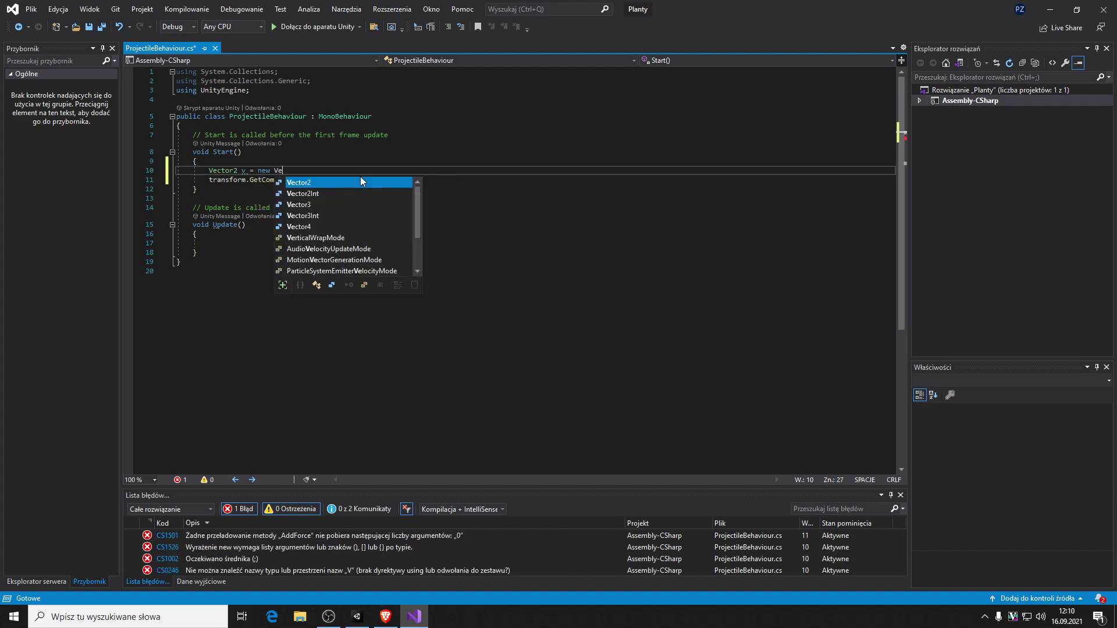
type("ctor2(")
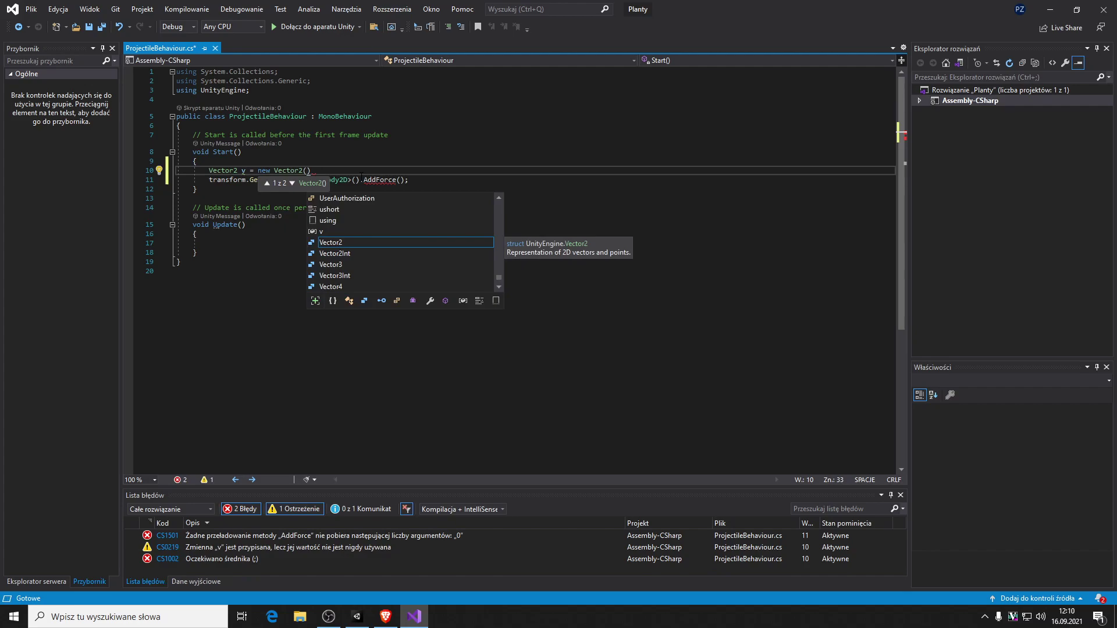
type("50, 0")
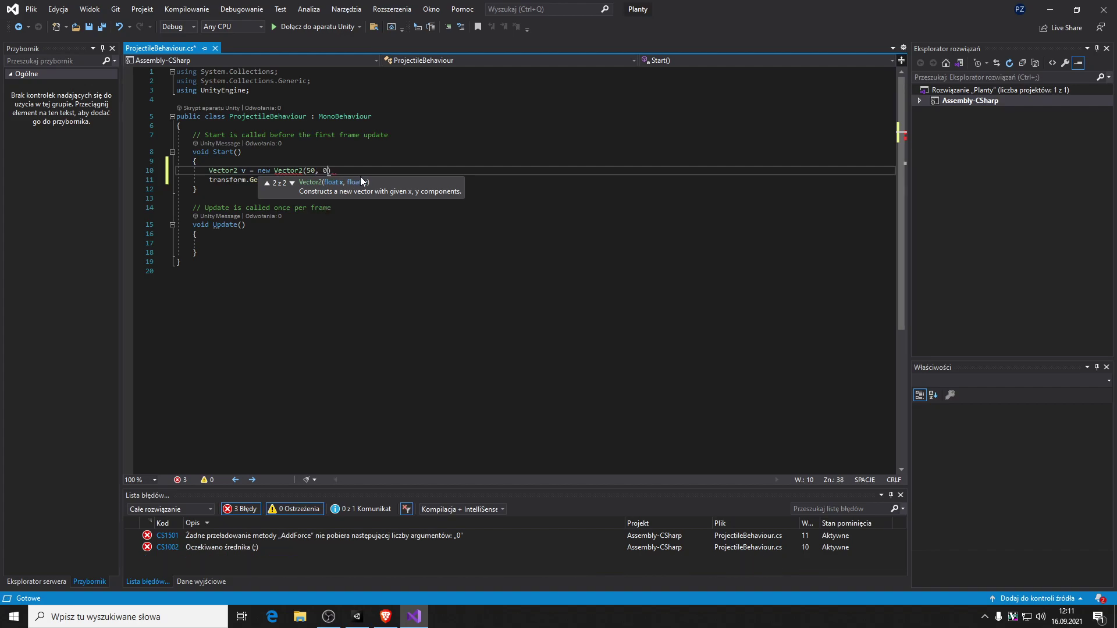
type(");")
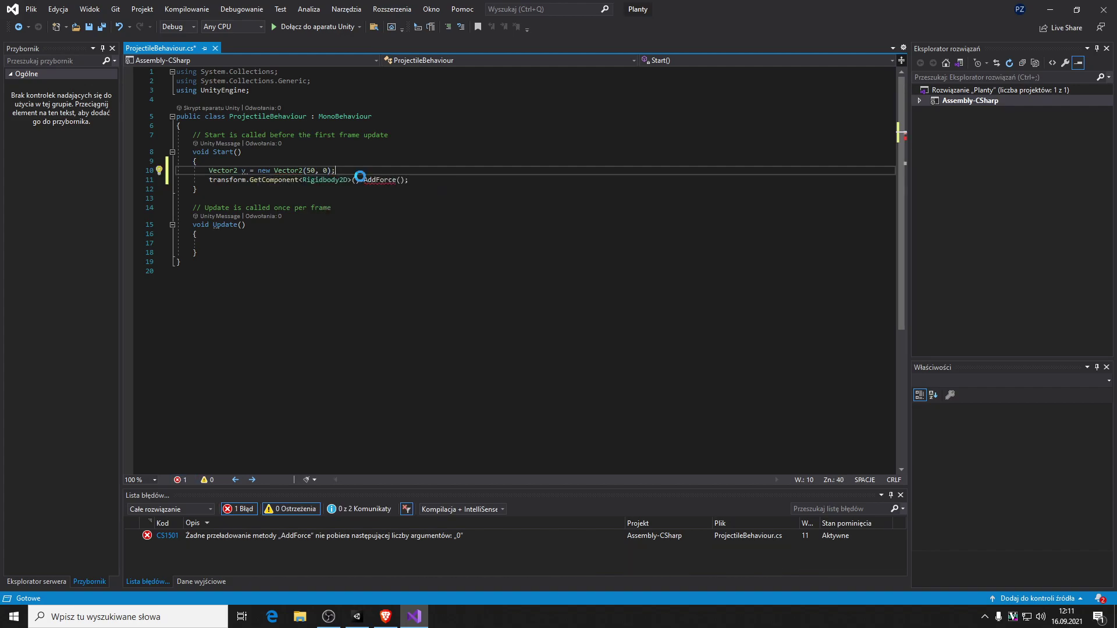
key("ctrl+s")
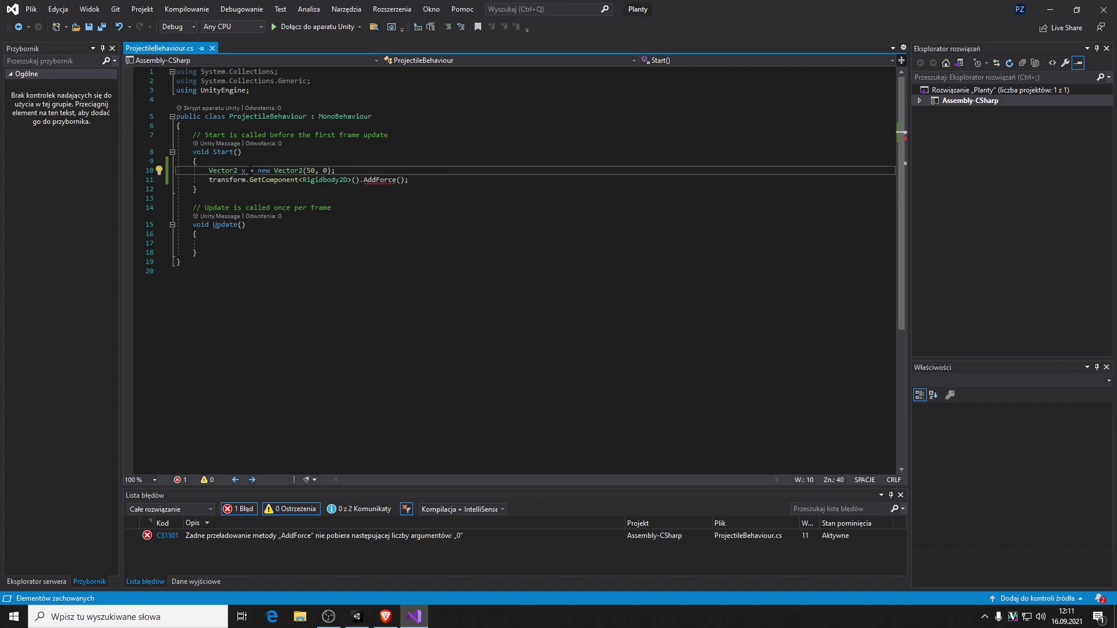
- Add Vector2.right*50 as a commented-out alternative on the declaration line
mouse_move(336, 170)
left_mouse_down()
mouse_move(262, 170)
mouse_move(337, 170)
left_mouse_up()
type("(")
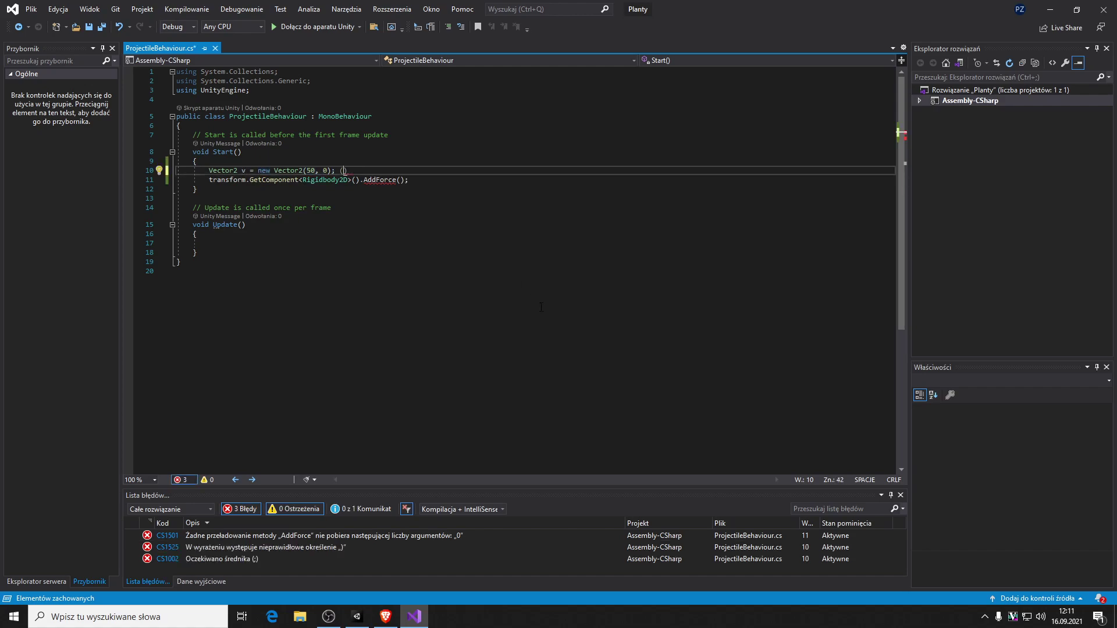
type("Vector2")
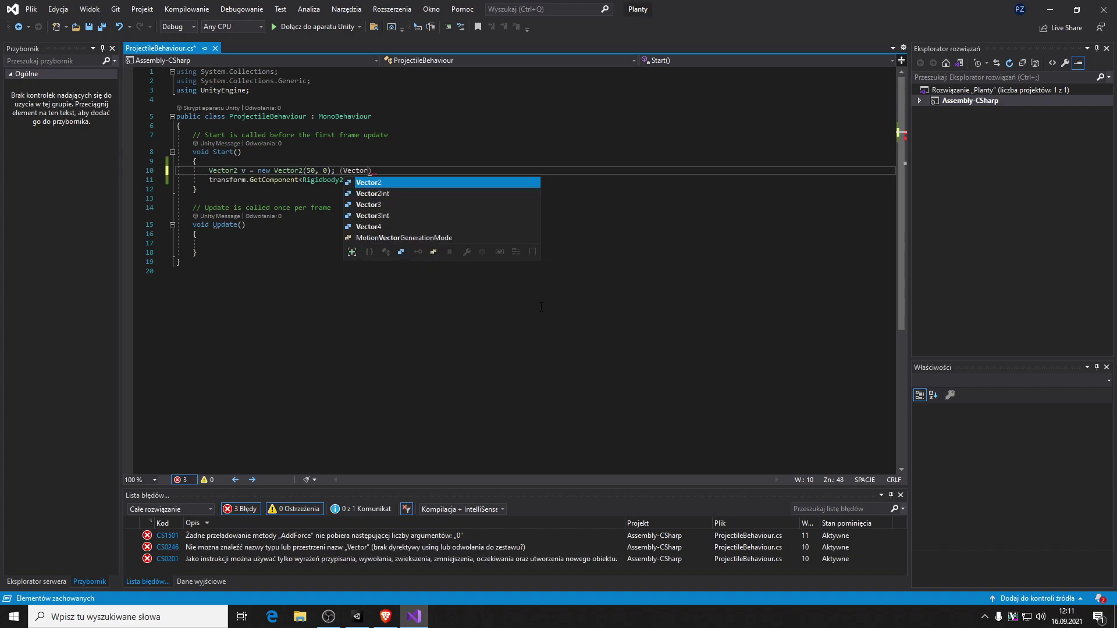
type(".")
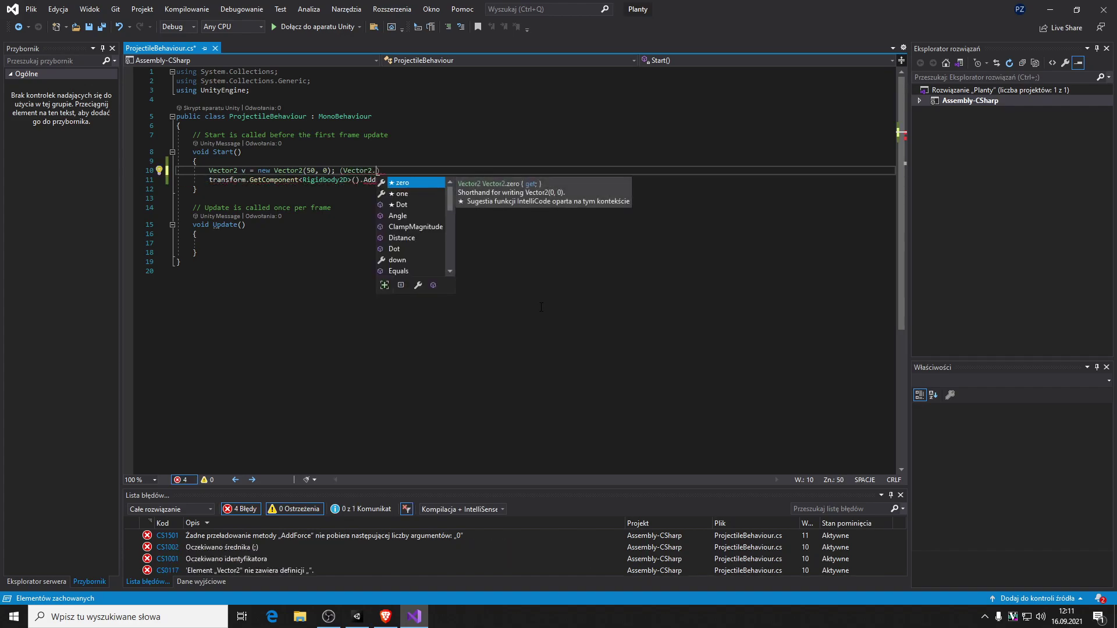
type("right")
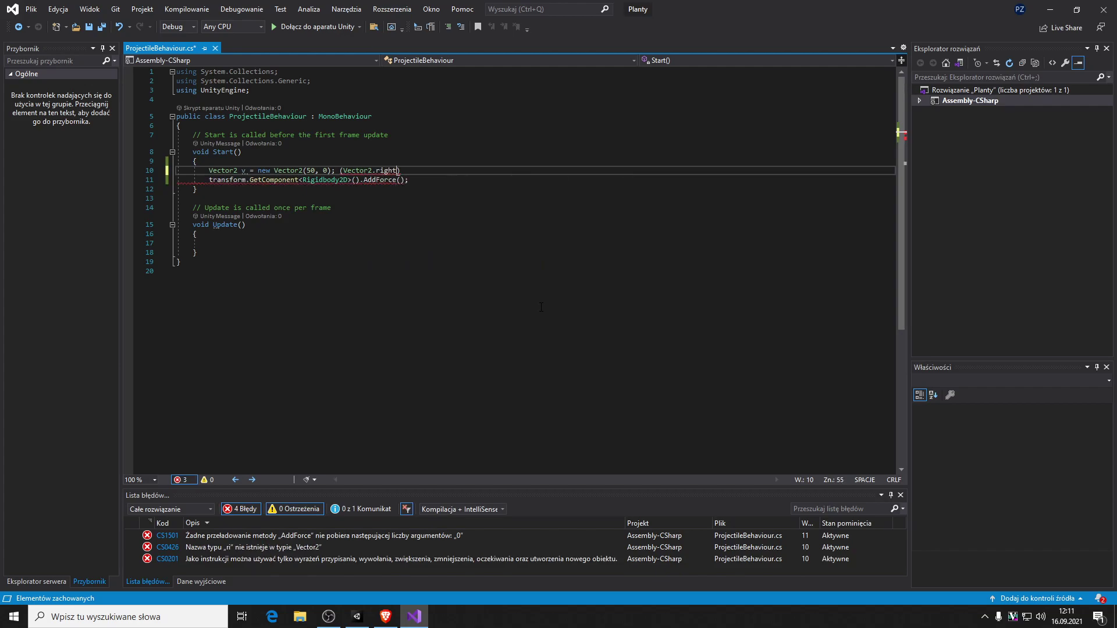
type("*50")
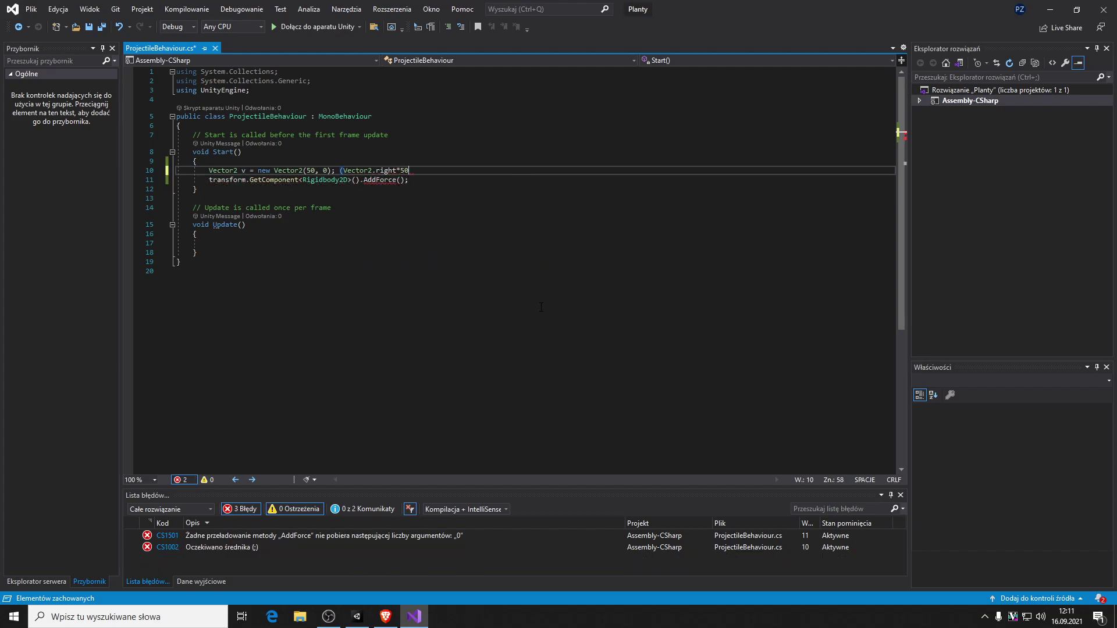
key("Left")
key("Left")
key("Left")
key("BackSpace")
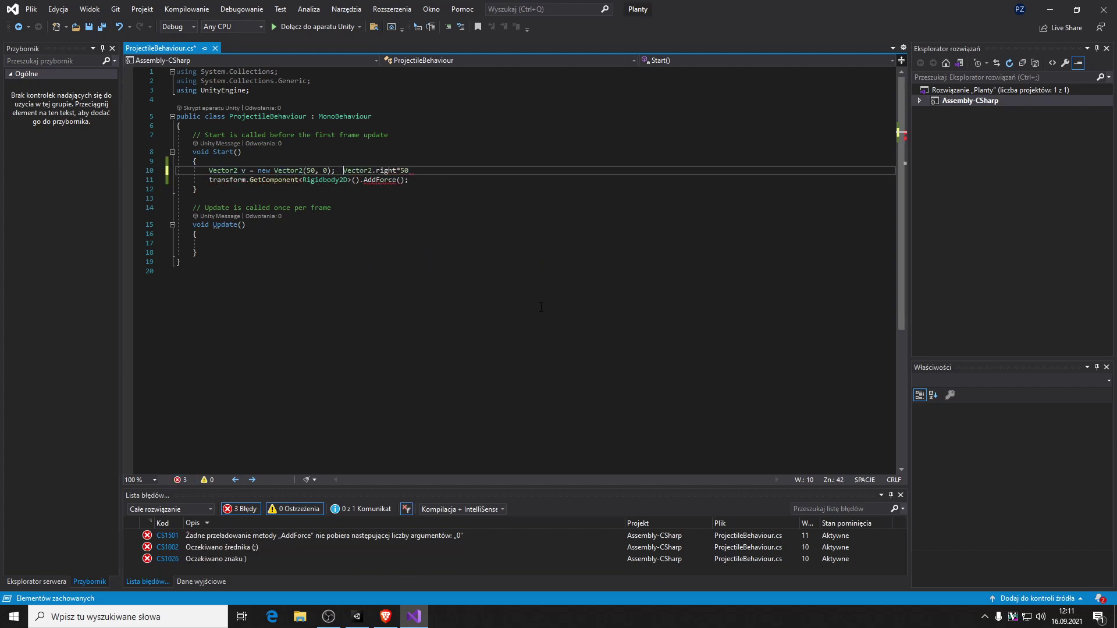
type("// ")
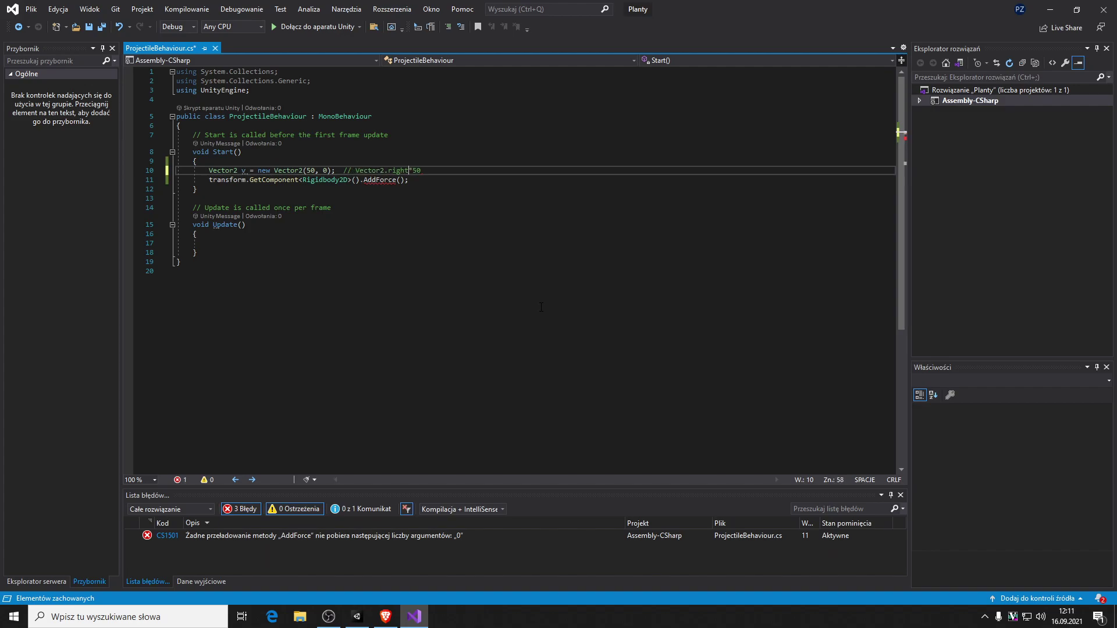
type(";")
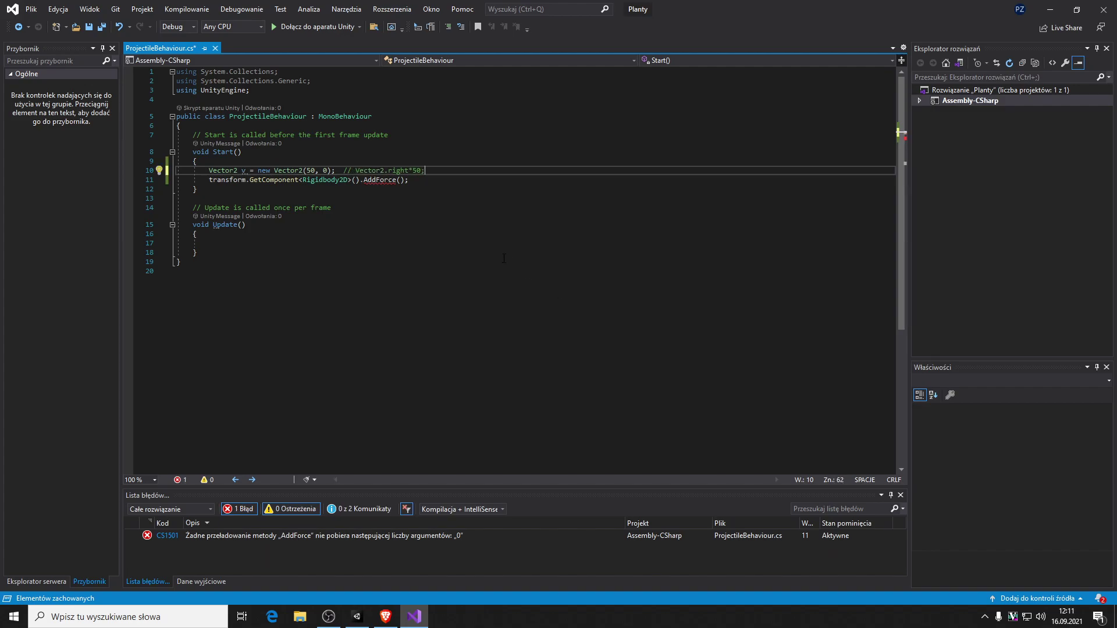
- Pass v as the AddForce argument and save the script
left_click(494, 223)
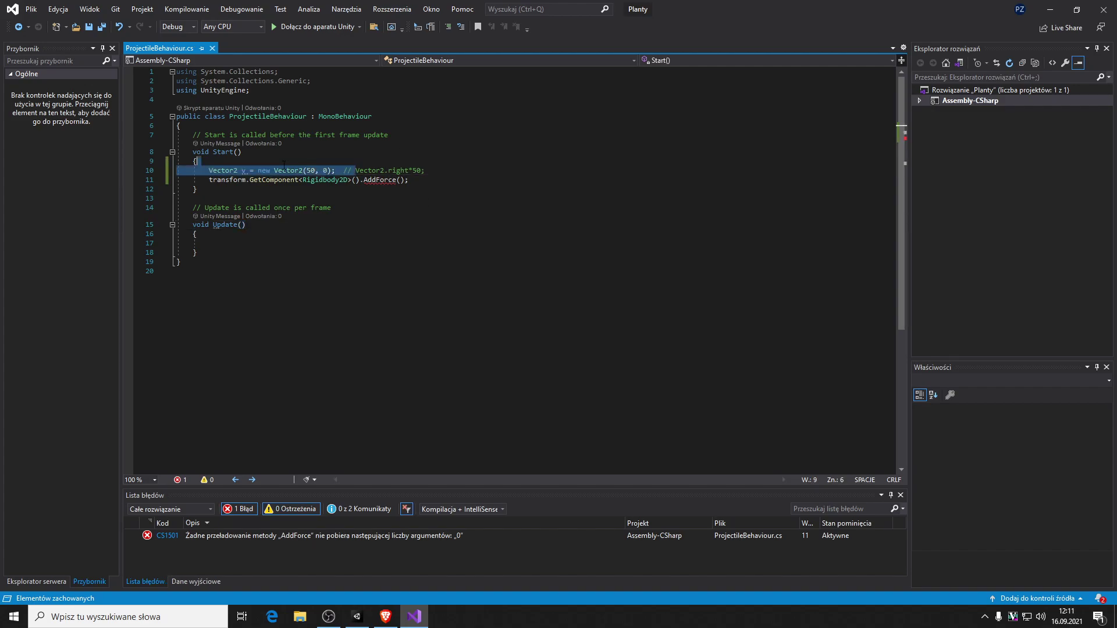
mouse_move(429, 170)
left_mouse_down()
mouse_move(250, 179)
mouse_move(337, 170)
left_mouse_up()
left_click(297, 199)
left_click(337, 170)
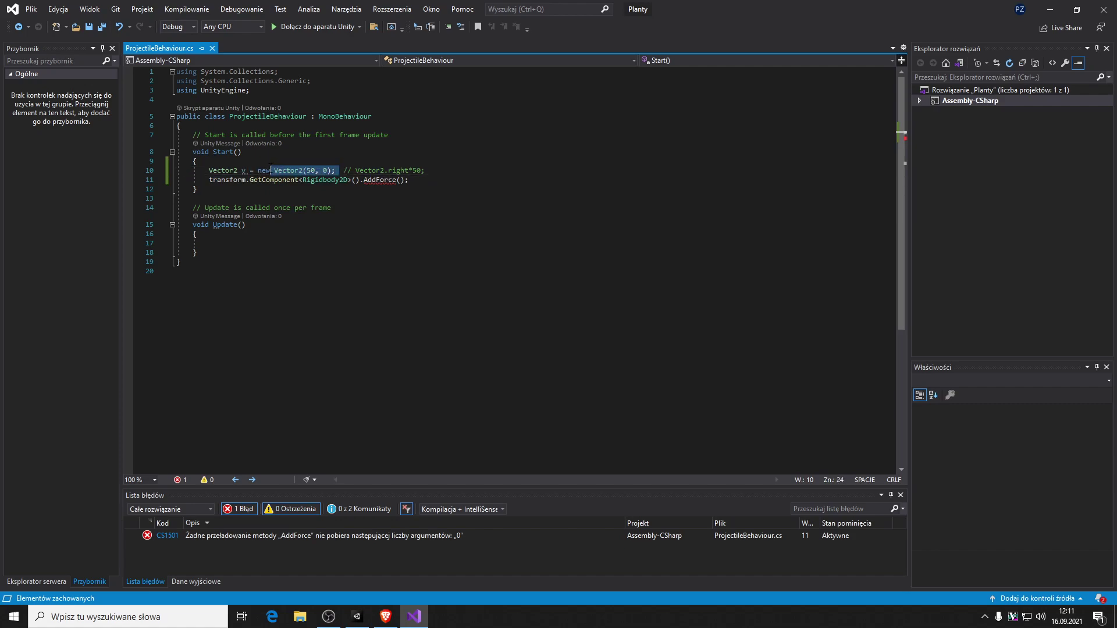
mouse_move(209, 170)
left_mouse_down()
mouse_move(425, 170)
mouse_move(253, 170)
left_mouse_up()
left_click(425, 170)
left_click(396, 199)
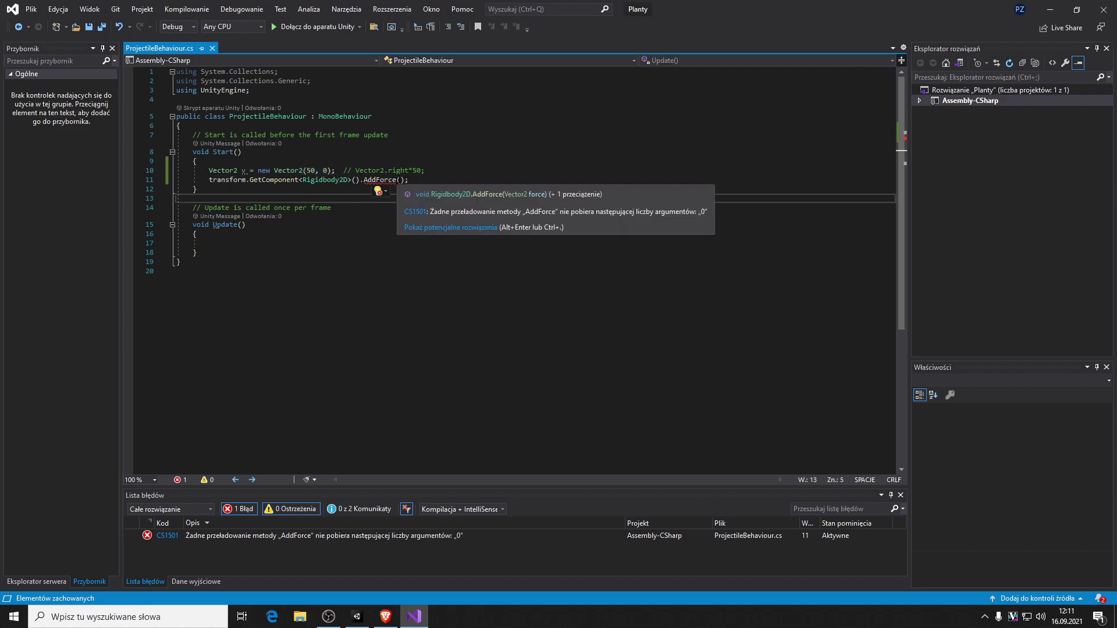
left_click(399, 180)
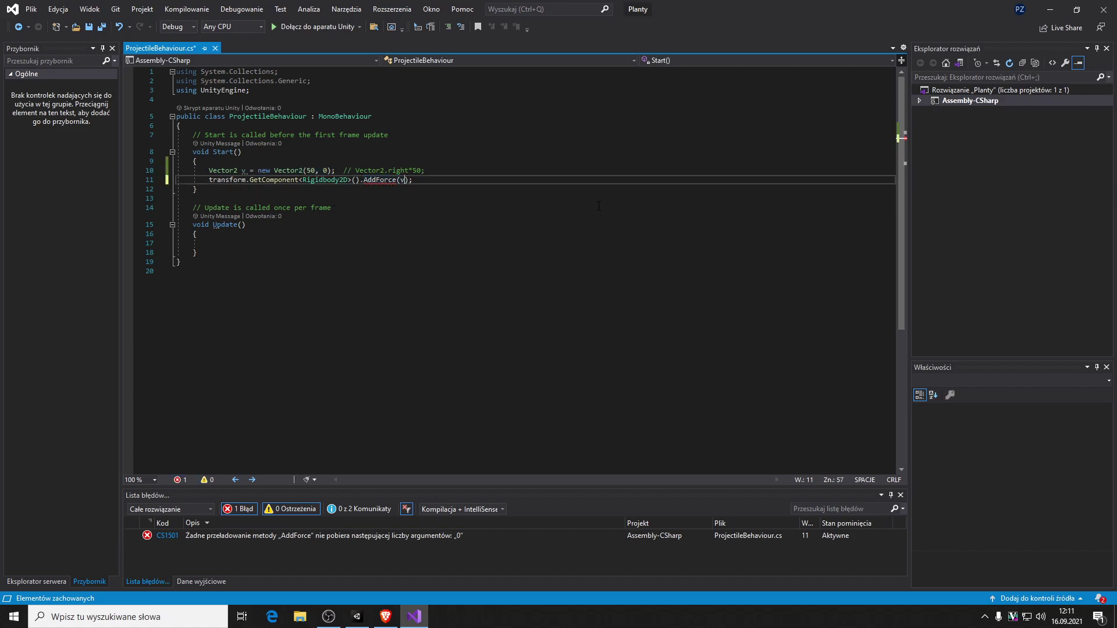
type("v")
key("End")
key("ctrl+s")
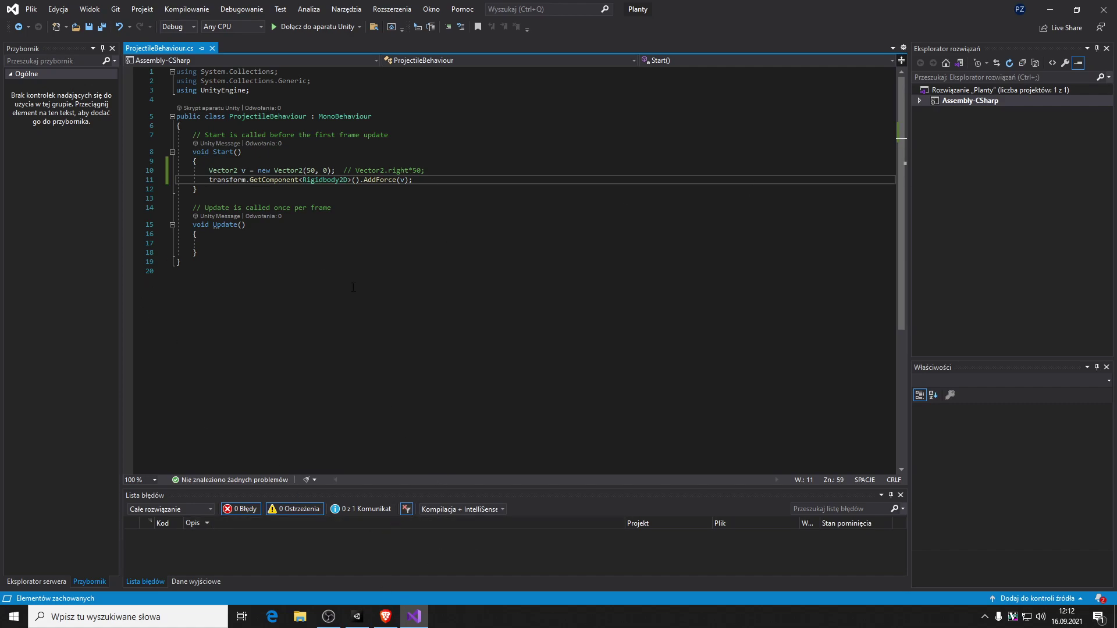
- Play-test in Unity while watching Projectile's velocity, then stop and return to Visual Studio
left_click(356, 617)
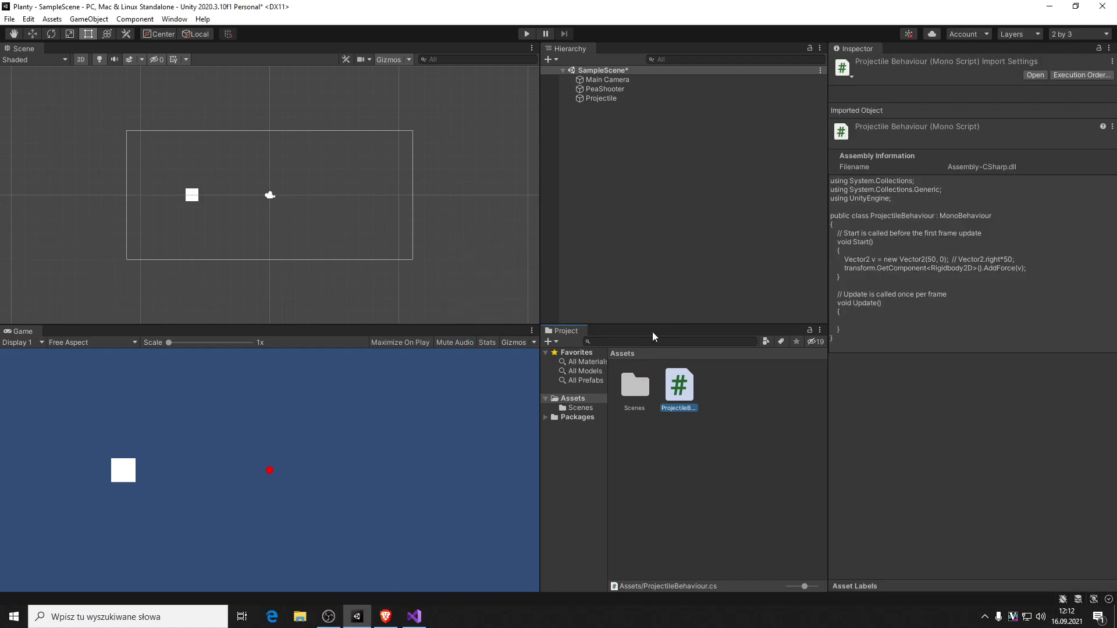
left_click(690, 409)
left_click(530, 38)
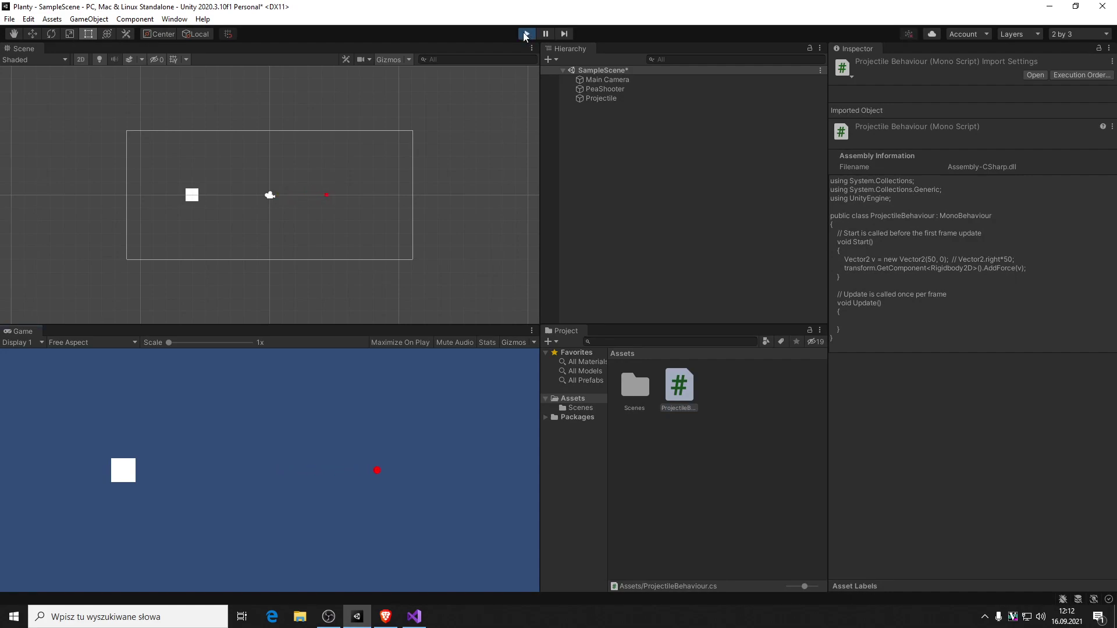
left_click(597, 98)
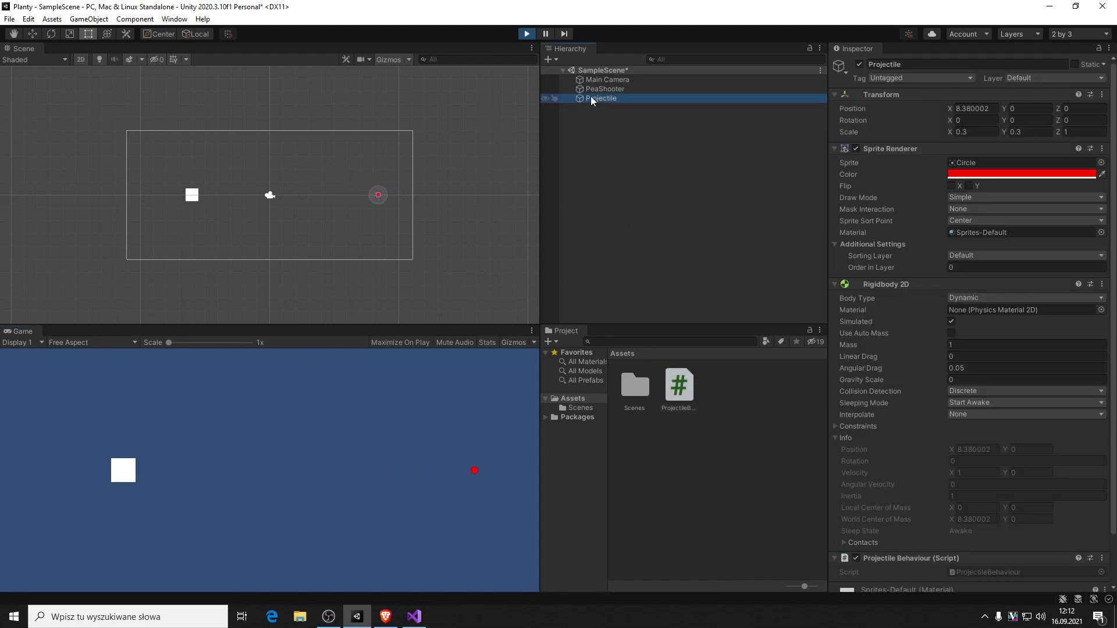
left_click(526, 33)
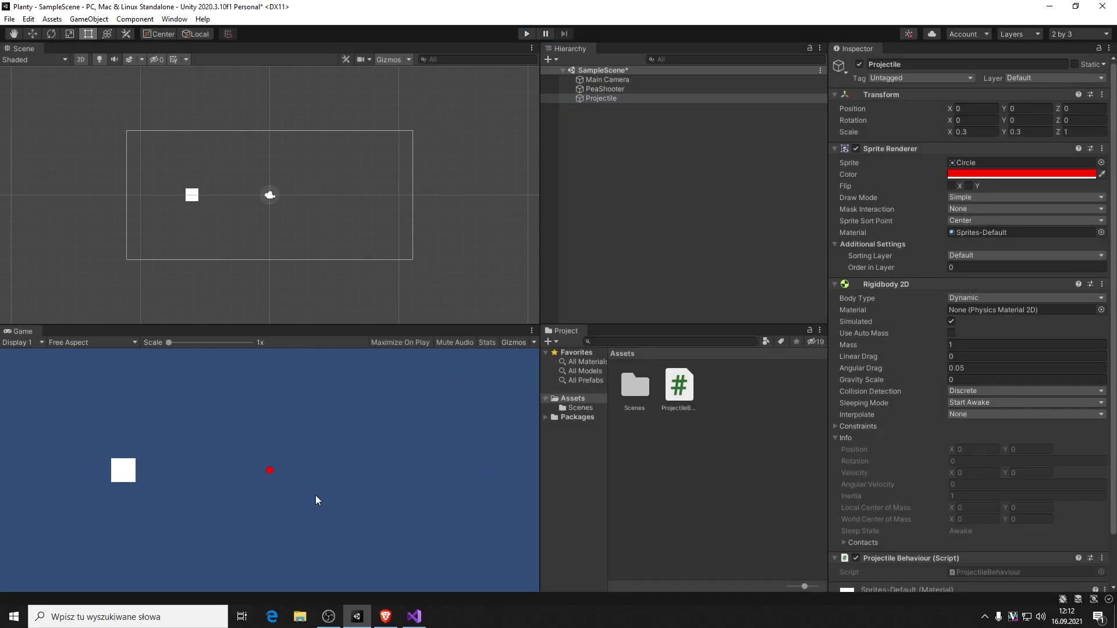
key("alt+Tab")
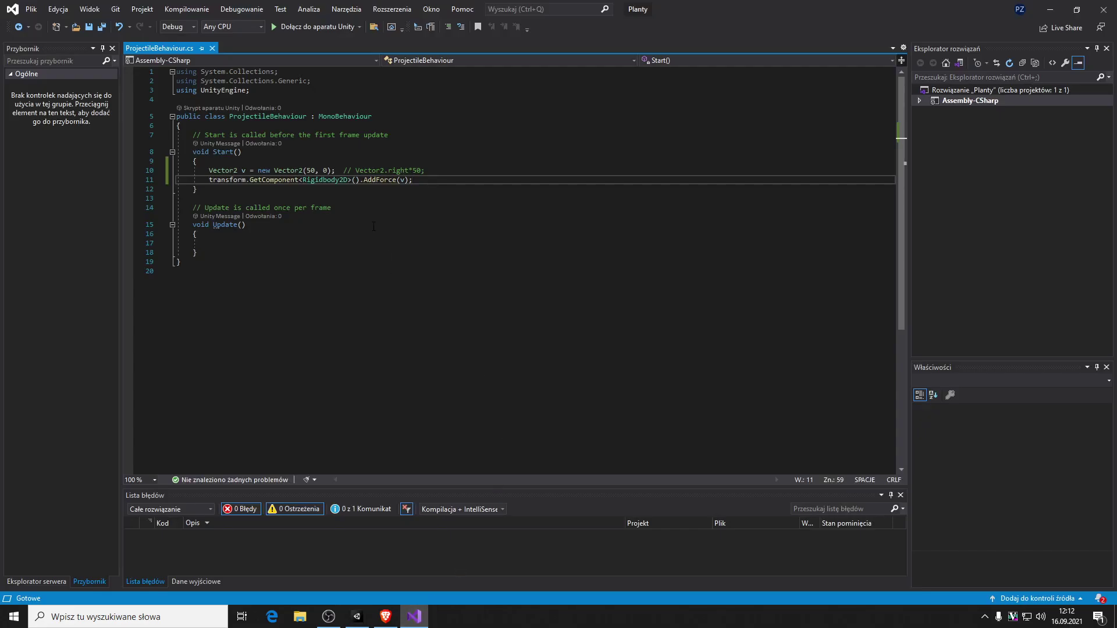
- Adjust the Vector2 x force value, save, and check the result in a Unity play test
left_click(311, 170)
key("BackSpace")
type("1`")
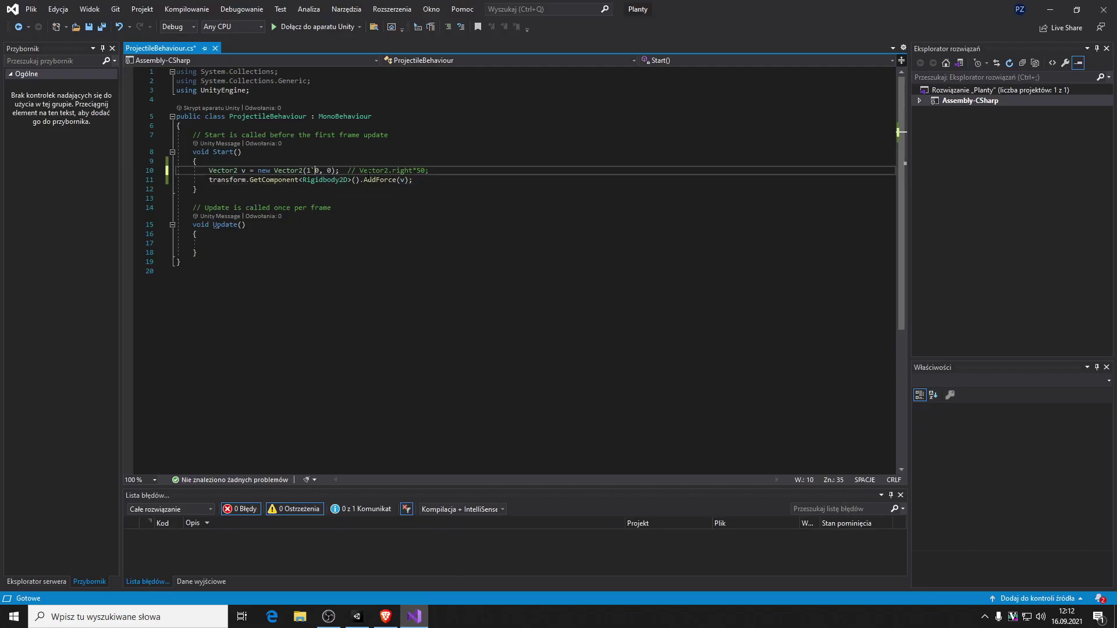
key("BackSpace")
type("0")
key("ctrl+s")
key("alt+Tab")
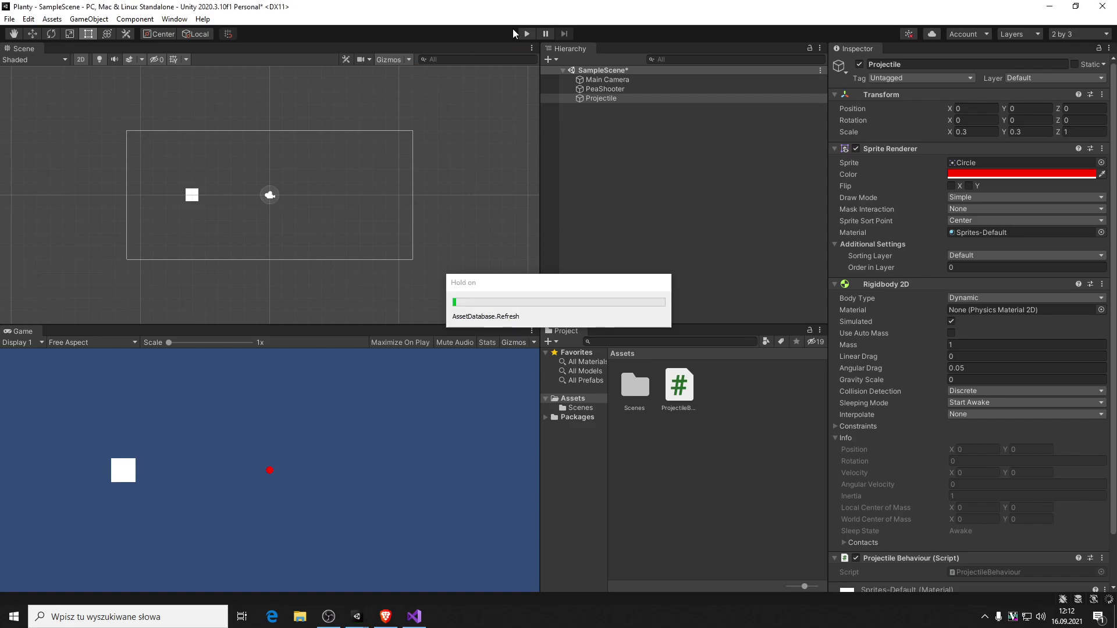
left_click(519, 30)
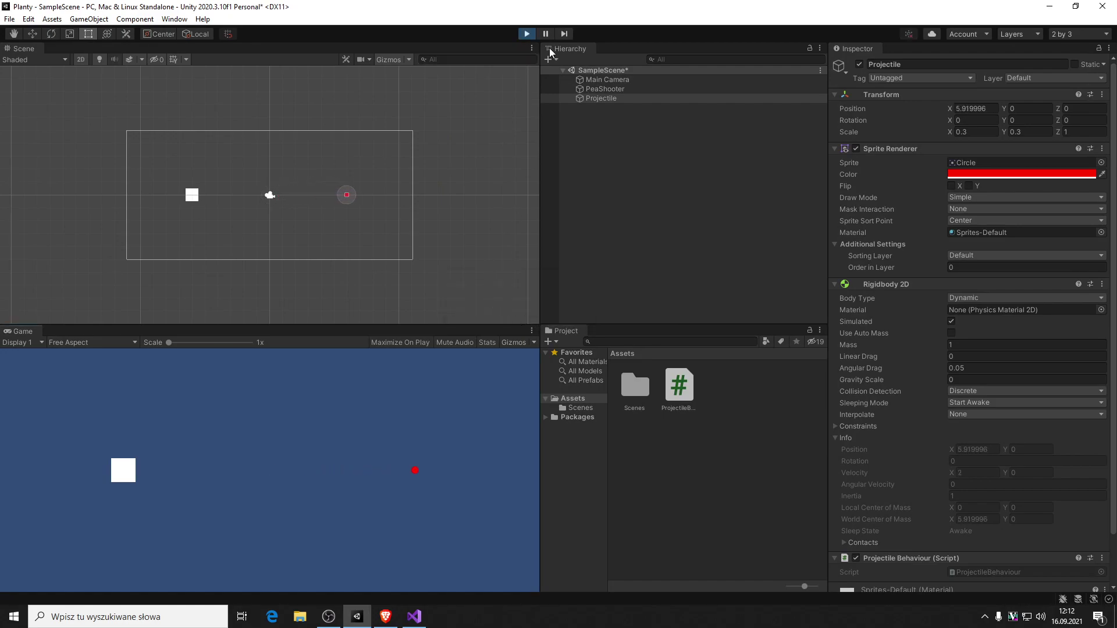
left_click(528, 35)
key("alt+Tab")
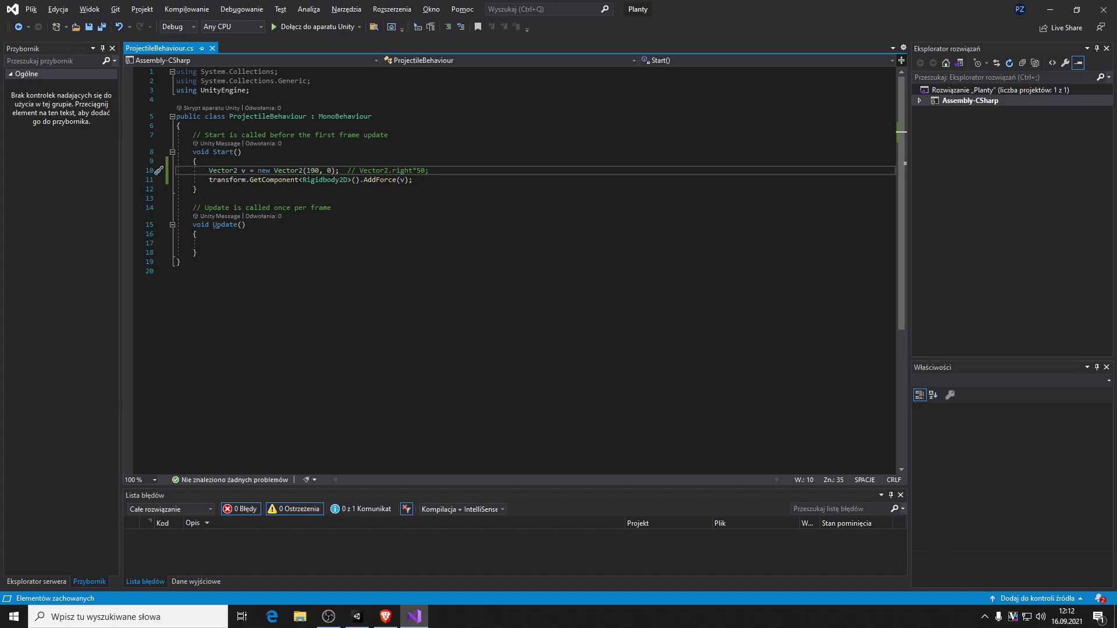
- Change the x force value again by typing 20, save, and rerun the play test
key("BackSpace")
key("BackSpace")
type("20")
key("ctrl+s")
key("alt+Tab")
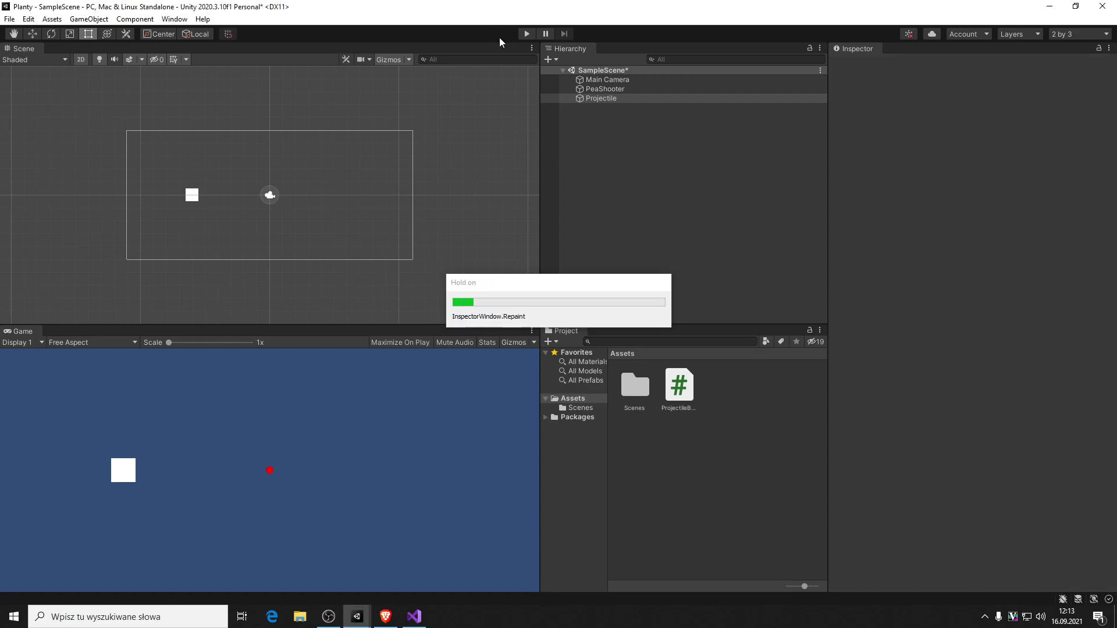
left_click(523, 33)
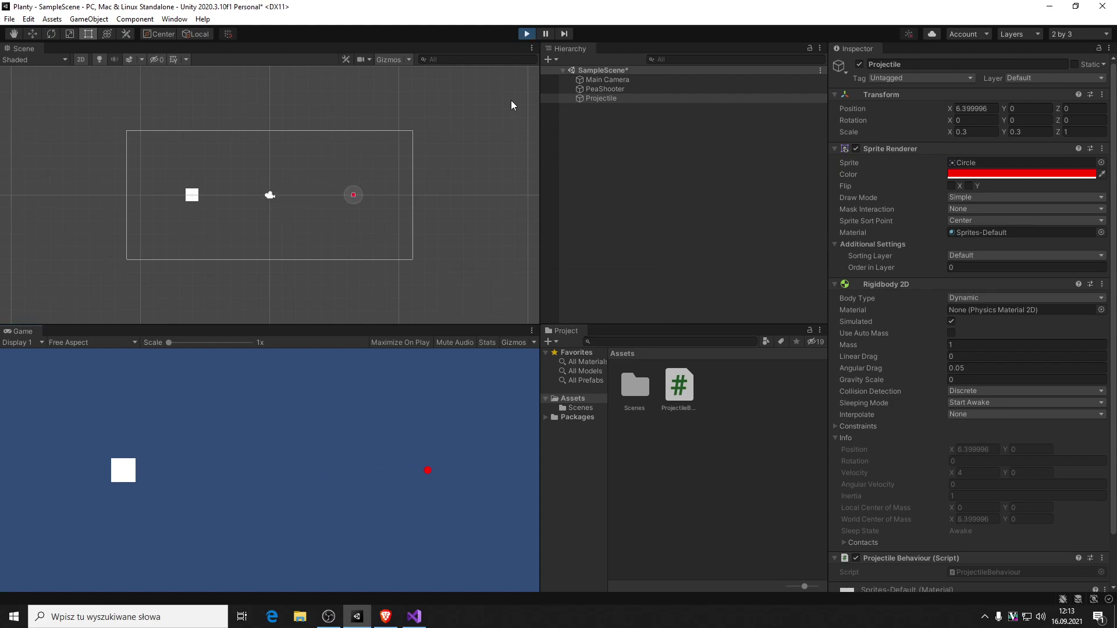
left_click(527, 33)
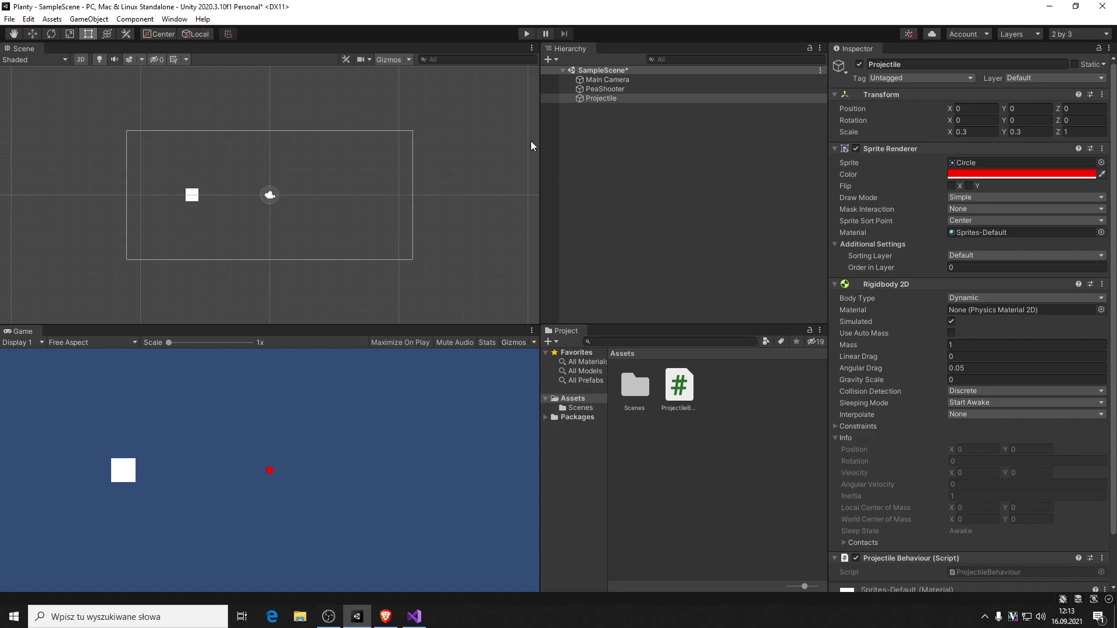
key("alt+Tab")
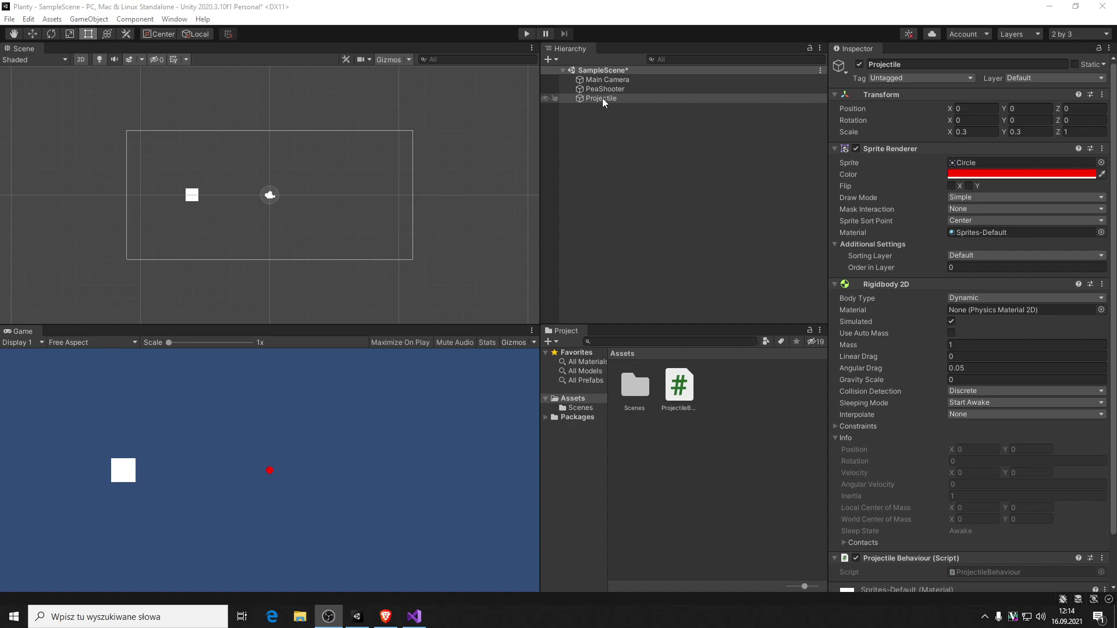
- Drag Projectile into Assets as a prefab, compare it with the instance, then delete the instance
left_click_drag(595, 97, 767, 411)
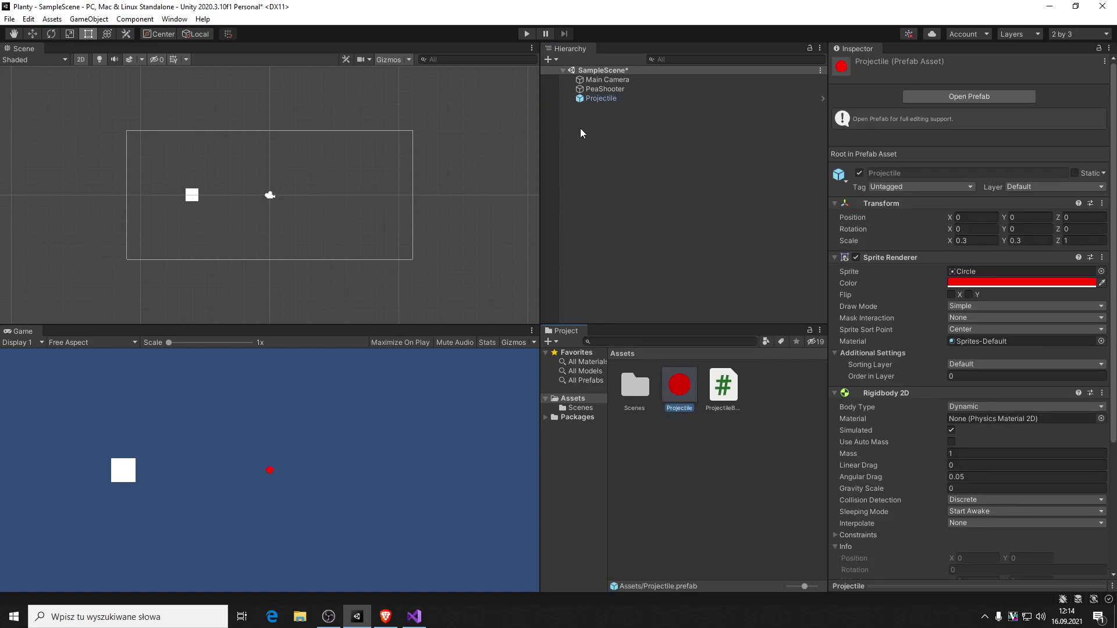
left_click(599, 99)
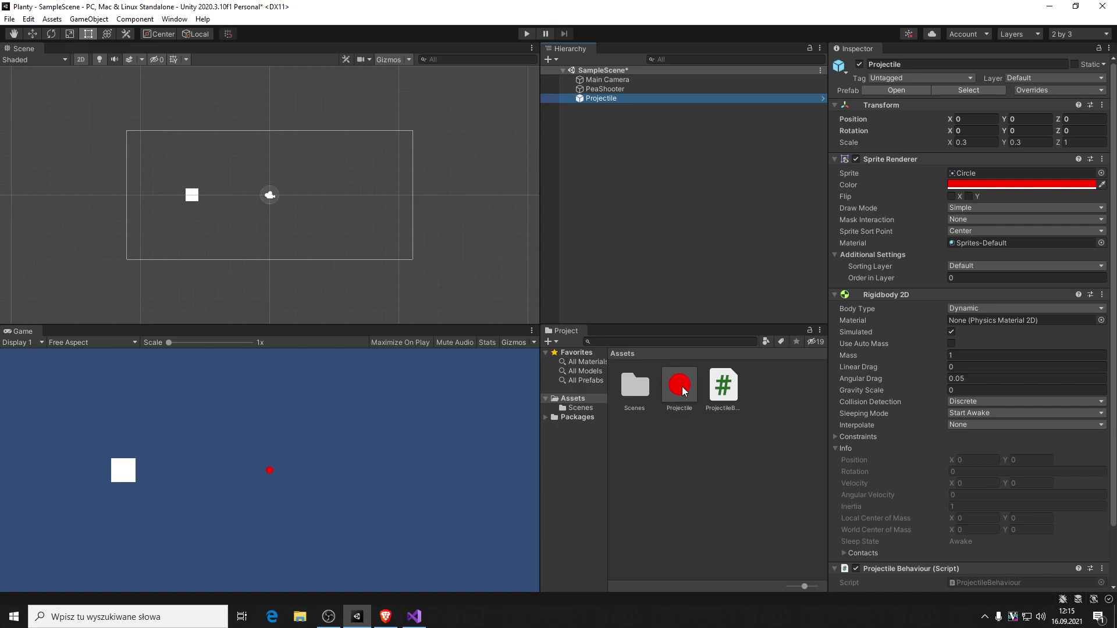
left_click(679, 375)
left_click(601, 98)
left_click(671, 384)
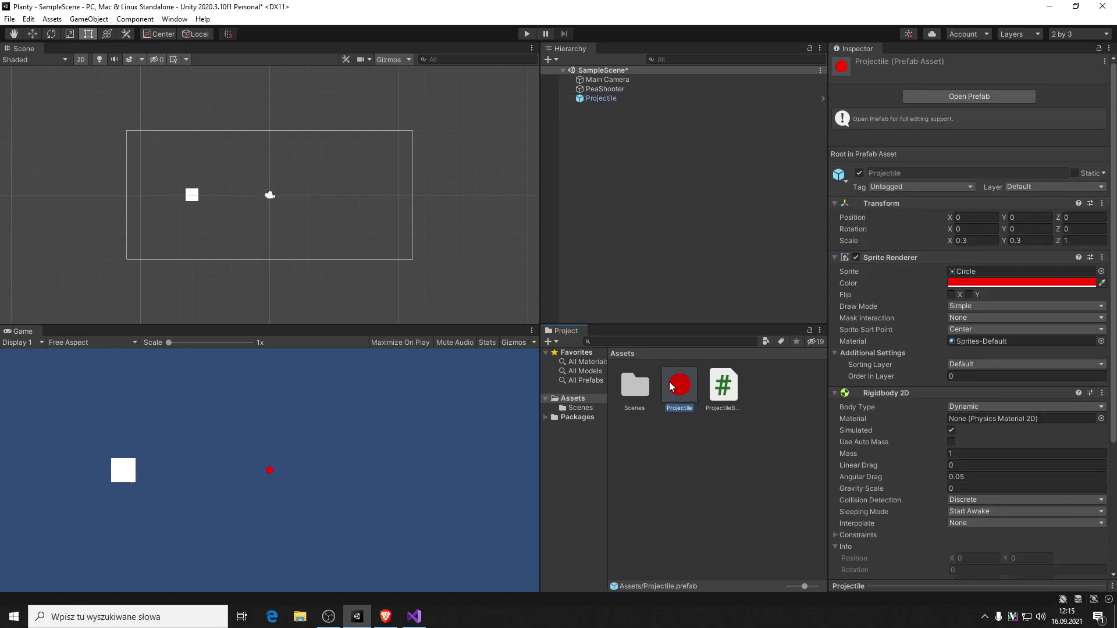
left_click(628, 100)
key("Delete")
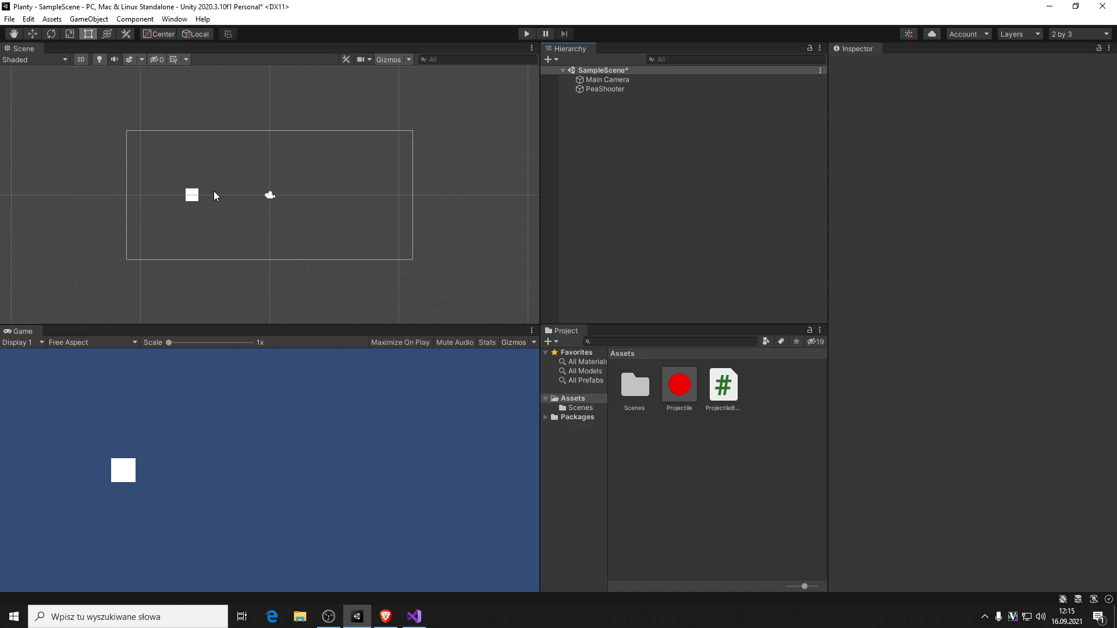
- Add a new PeaShooterBehaviour script to PeaShooter via Add Component and open it in Visual Studio
left_click(595, 88)
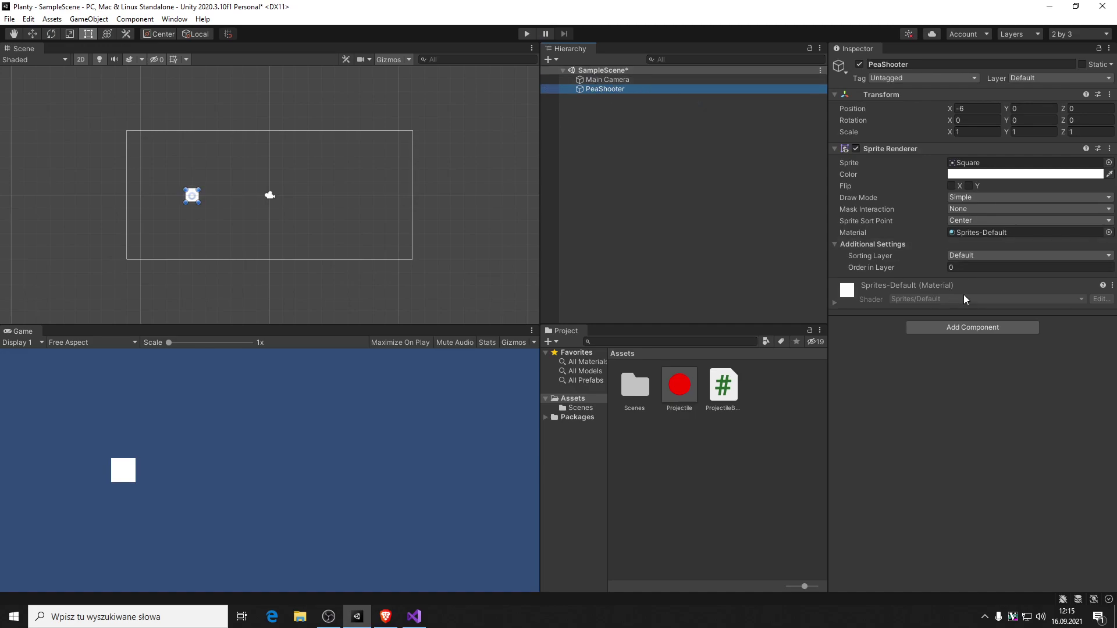
left_click(954, 327)
type("rig")
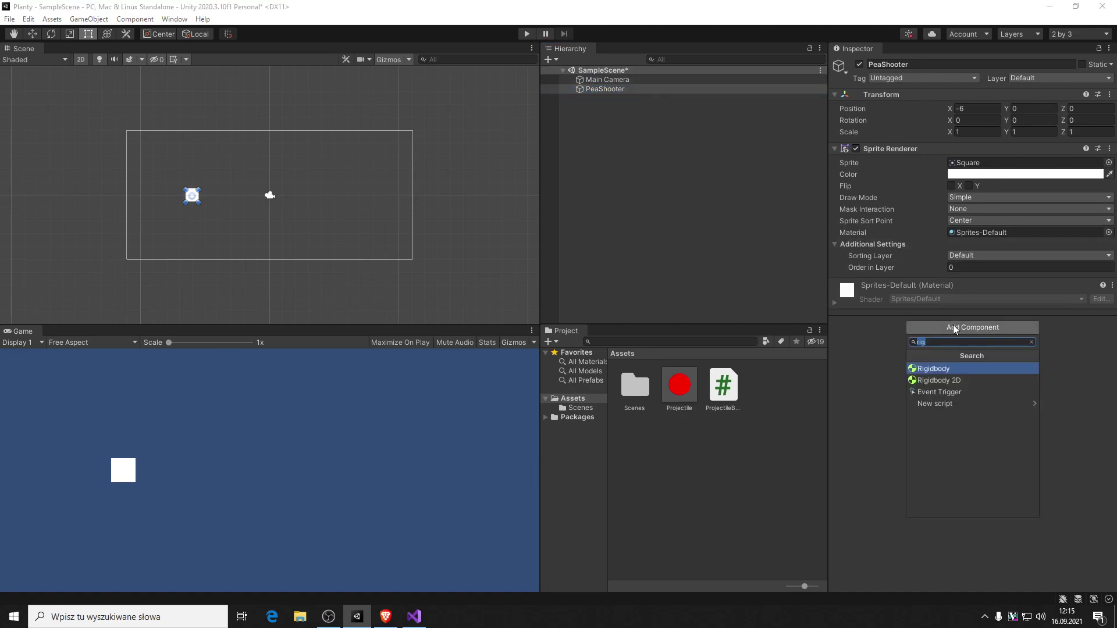
left_click(959, 403)
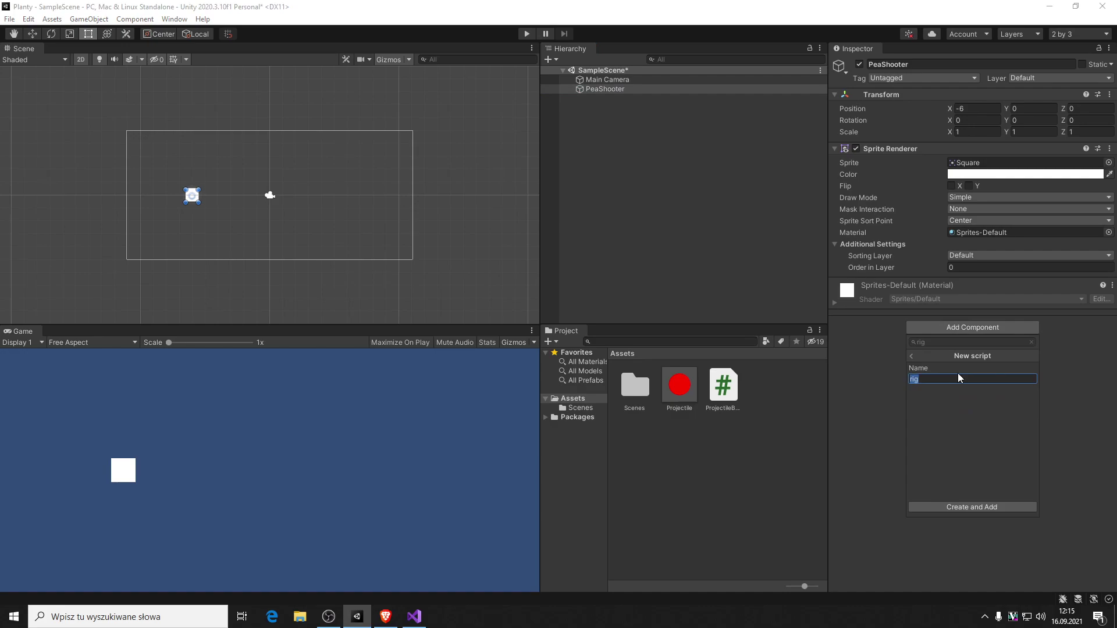
type("Pea")
type("viour")
key("Return")
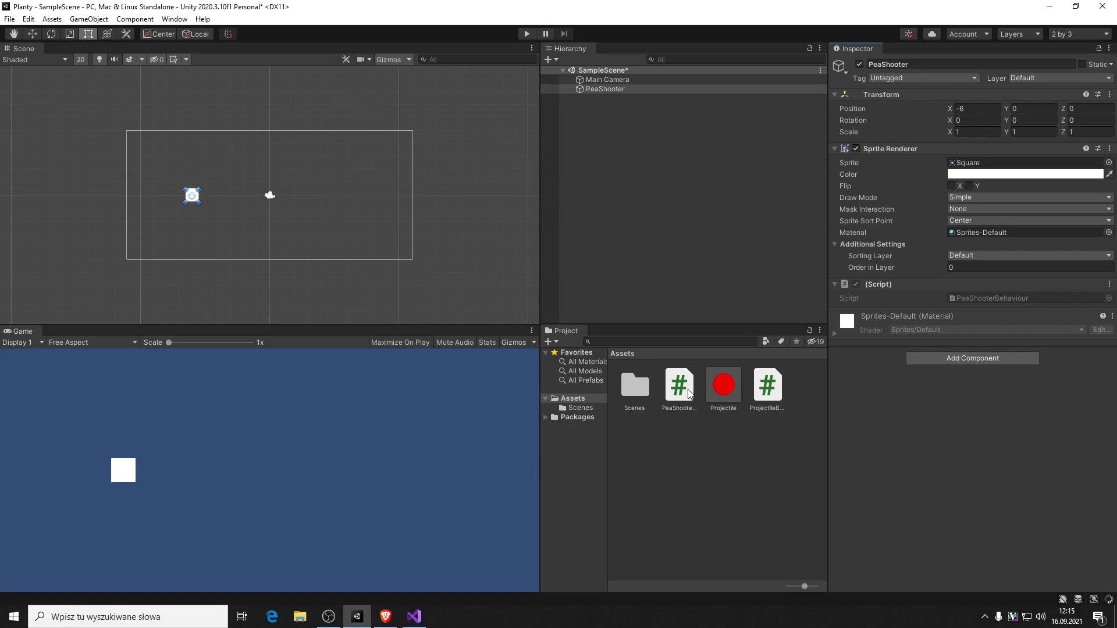
double_click(695, 408)
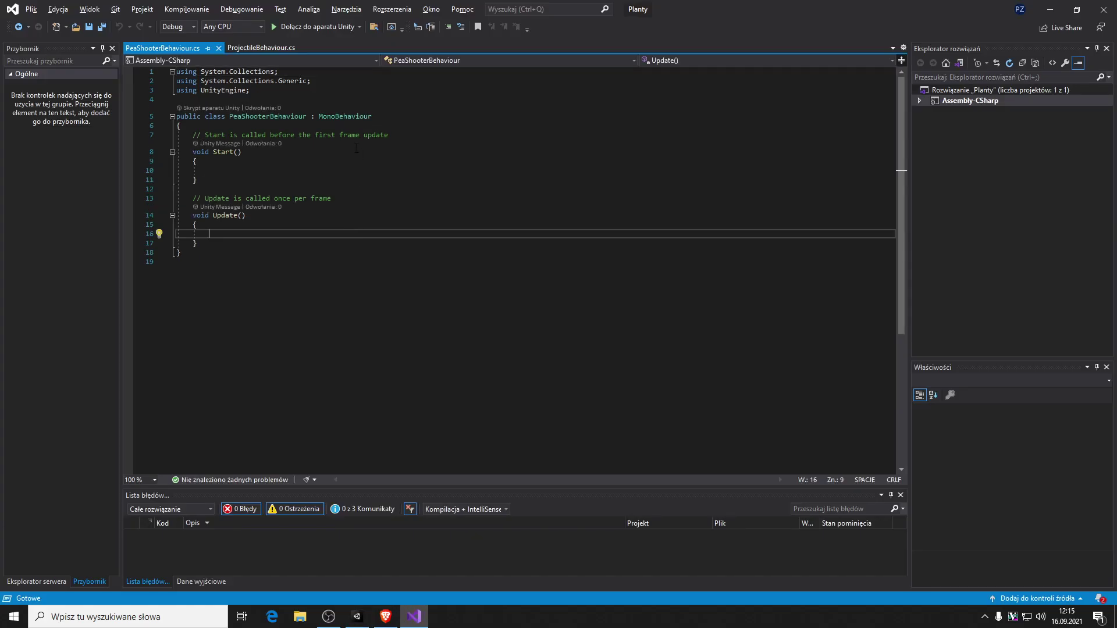
left_click(338, 165)
left_click(329, 172)
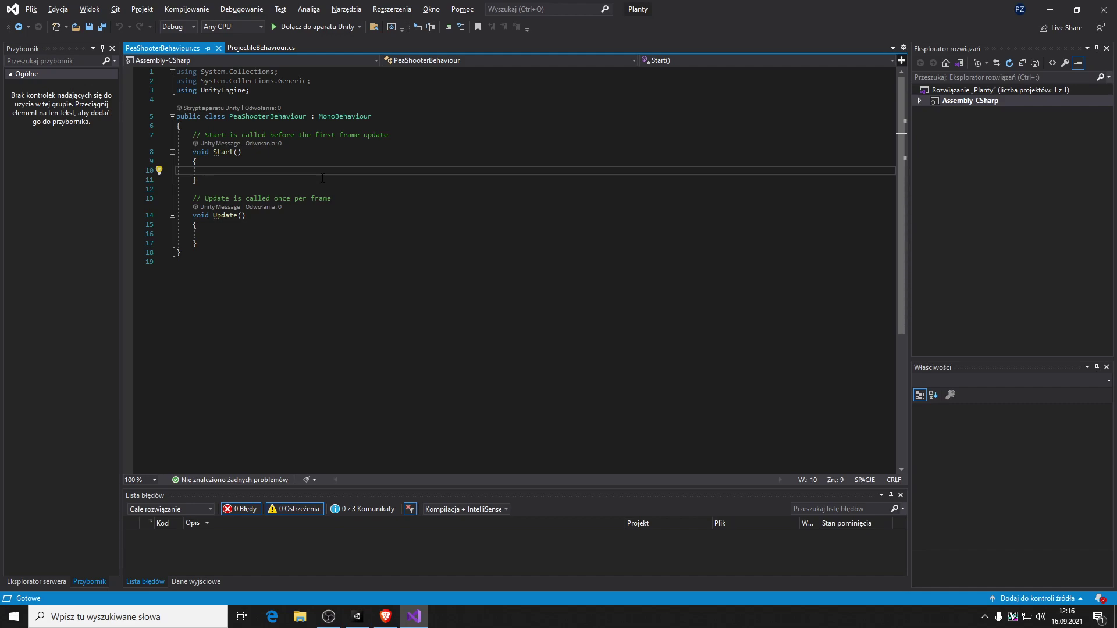
left_click(290, 247)
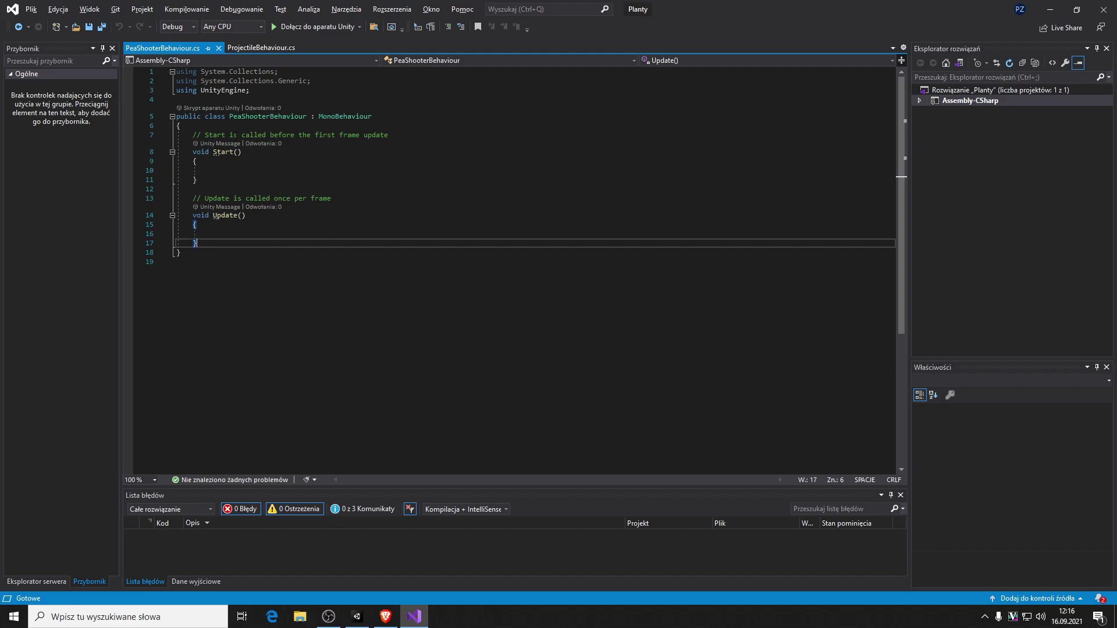
key("Up")
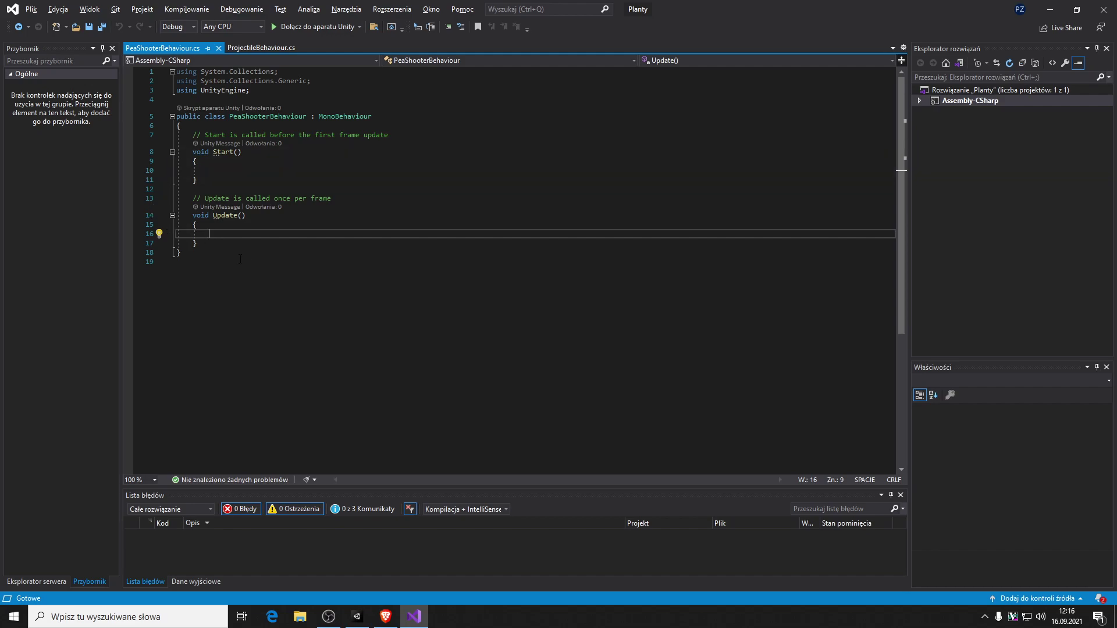
key("Down")
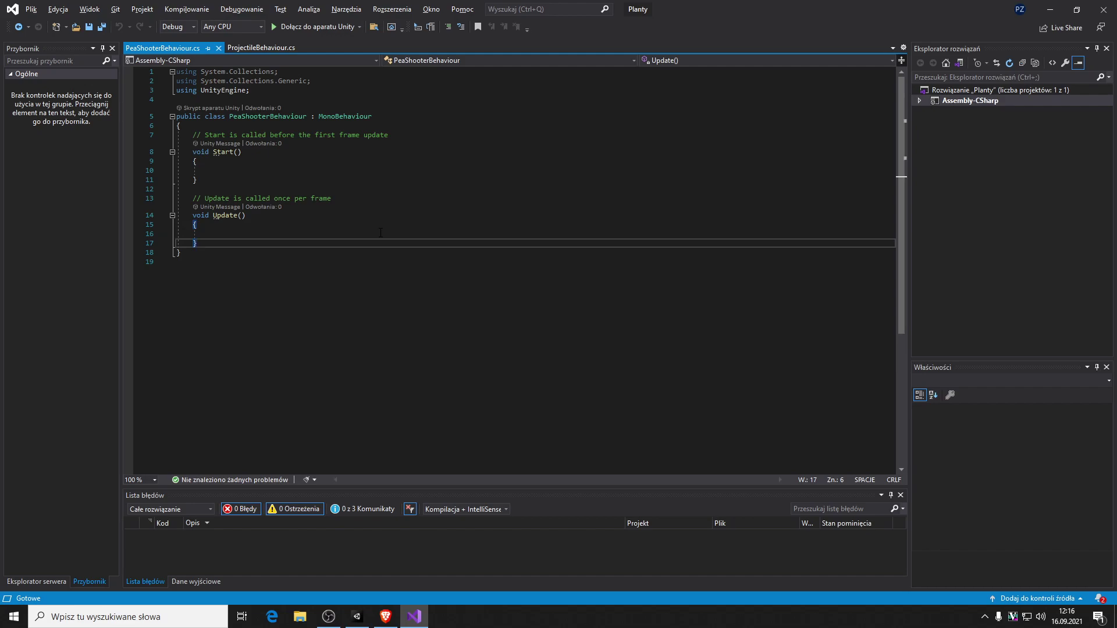
key("Up")
key("Up")
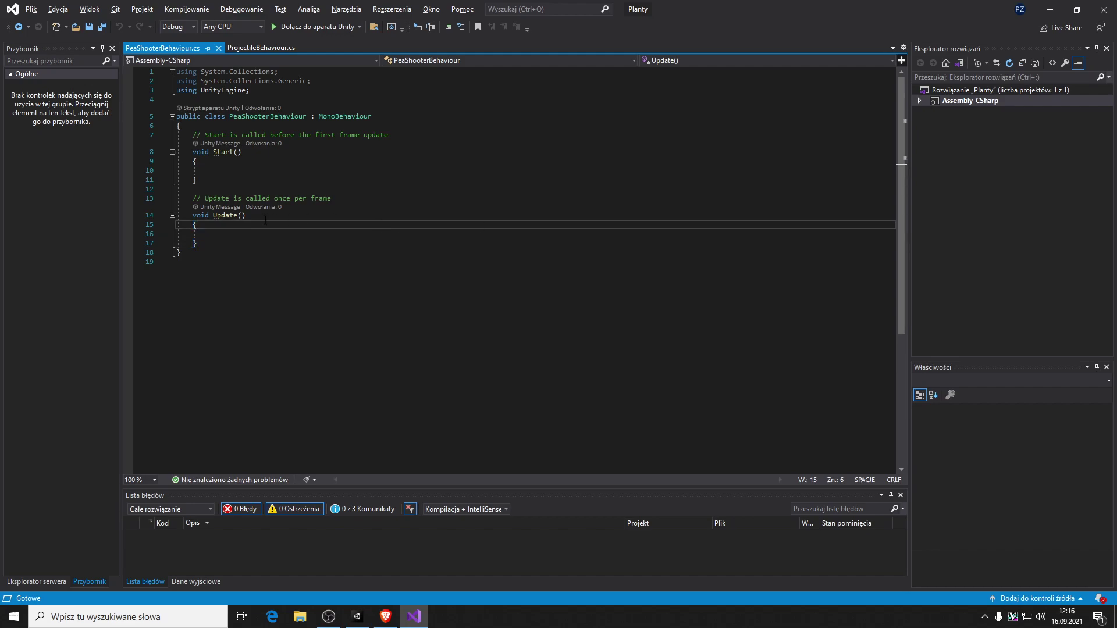
key("Down")
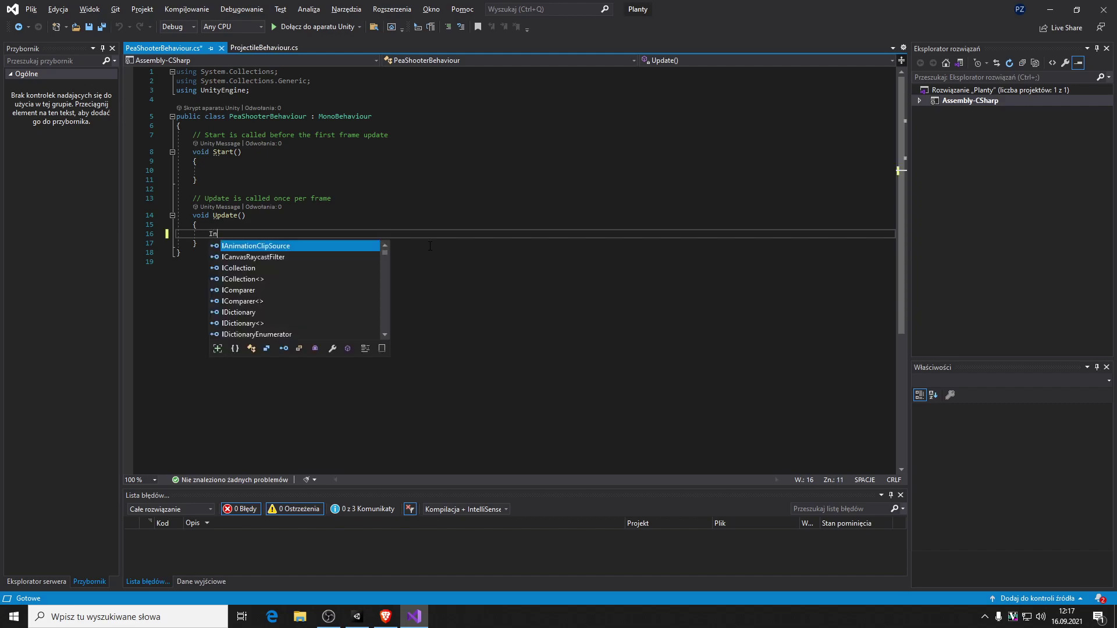
- Type an Instantiate(); call in Update
type("Insta")
key("Tab")
type("(")
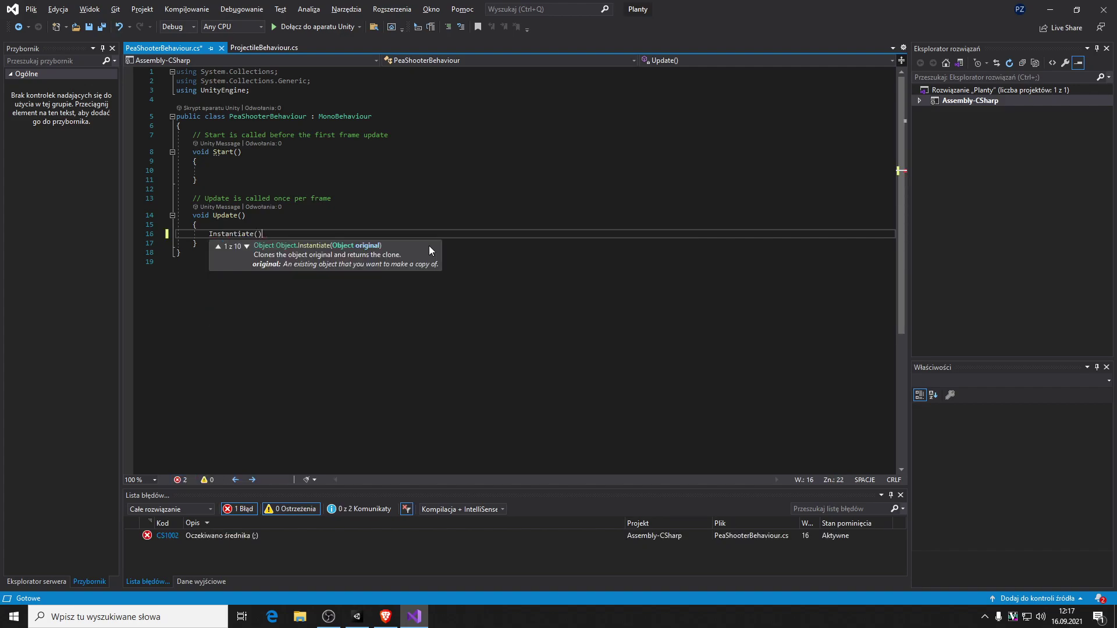
type(");")
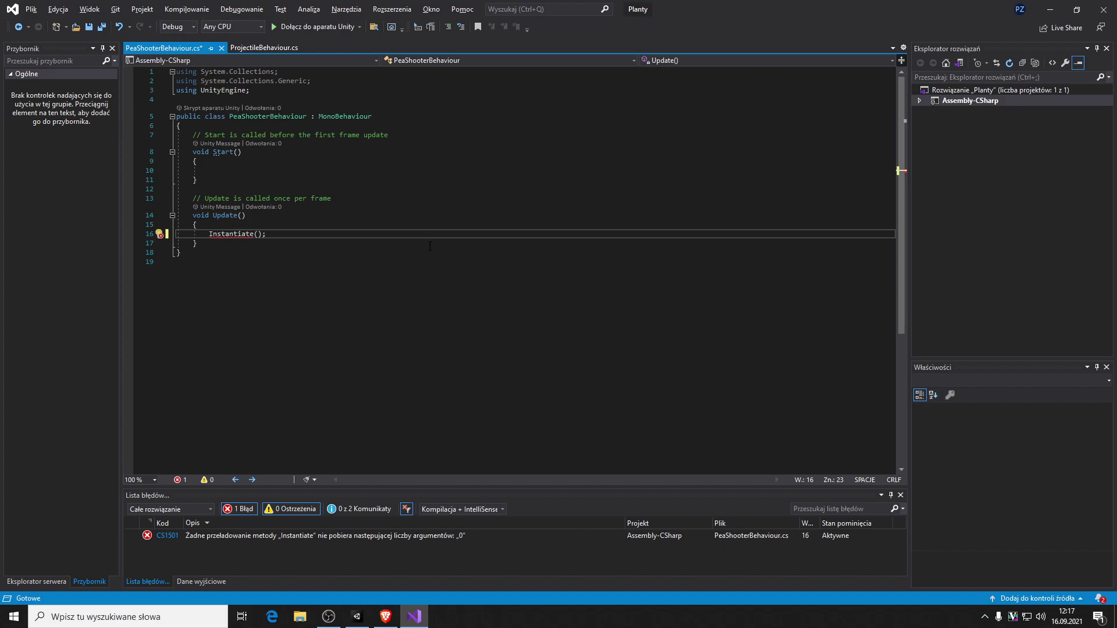
key("Left")
key("Left")
- Declare 'public GameObject projectile;' in the class, comment out Instantiate, and save
key("Up")
key("Up")
key("Up")
key("Up")
key("Up")
key("Up")
key("Up")
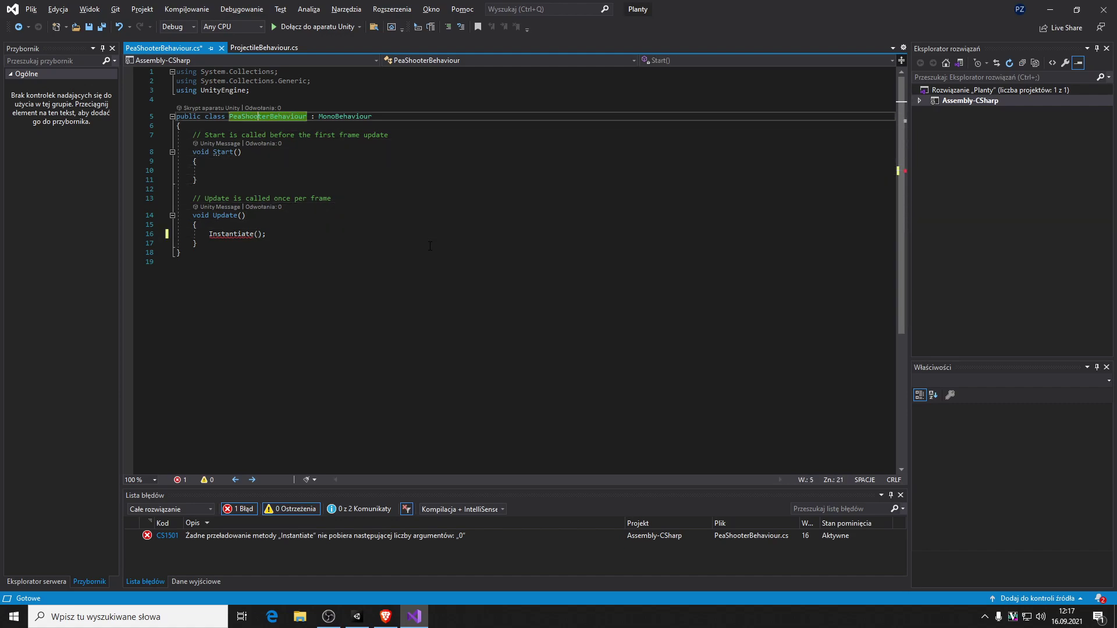
key("Down")
key("Return")
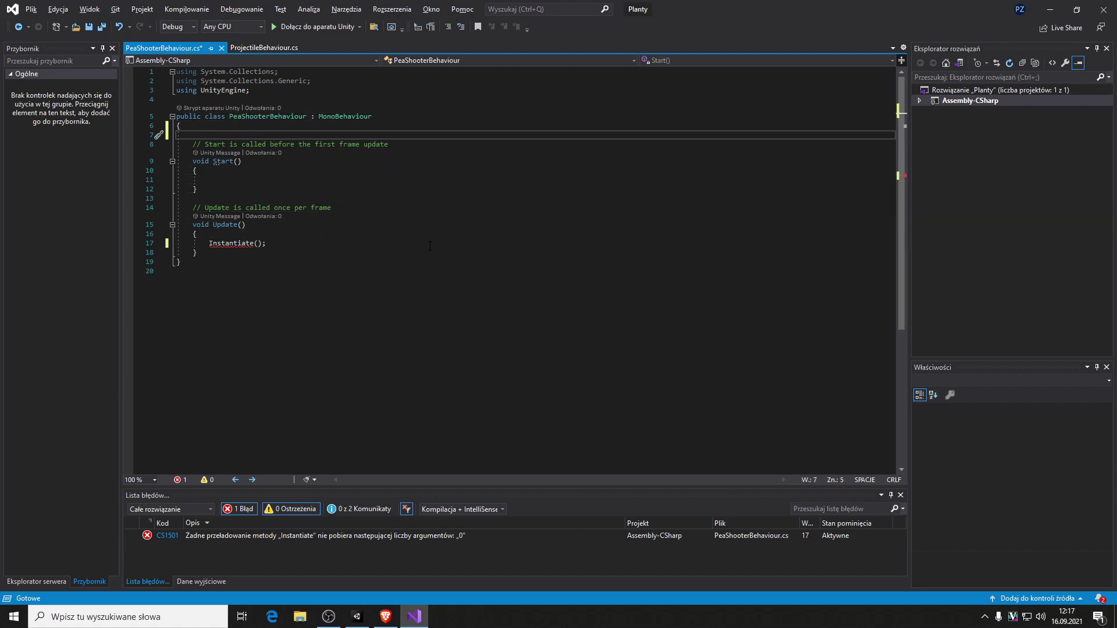
type("publ")
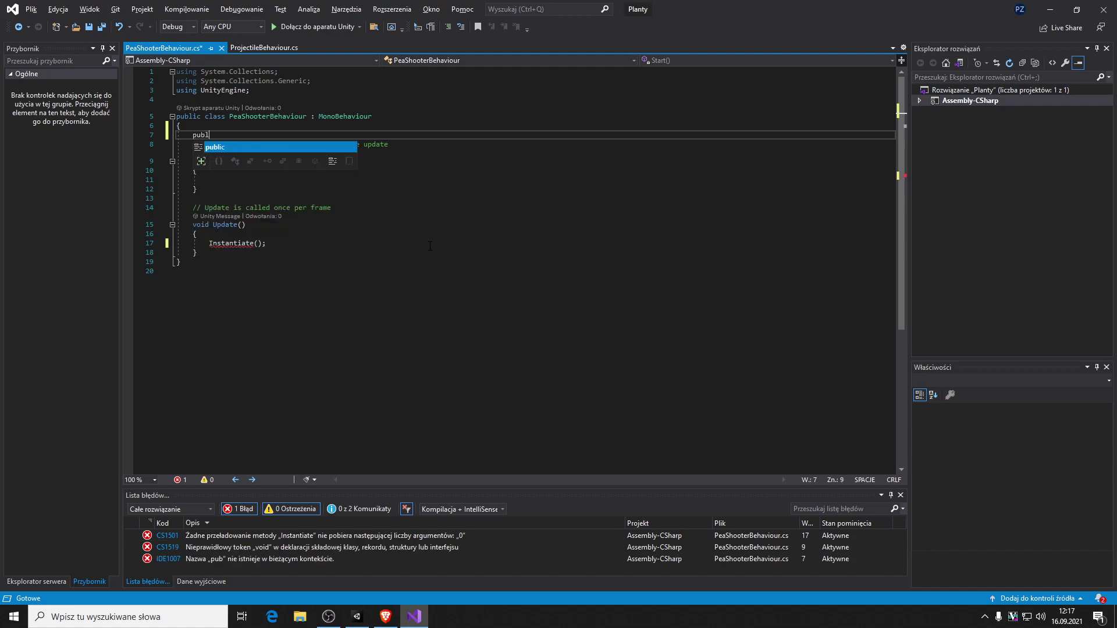
type("ic GameObject pro")
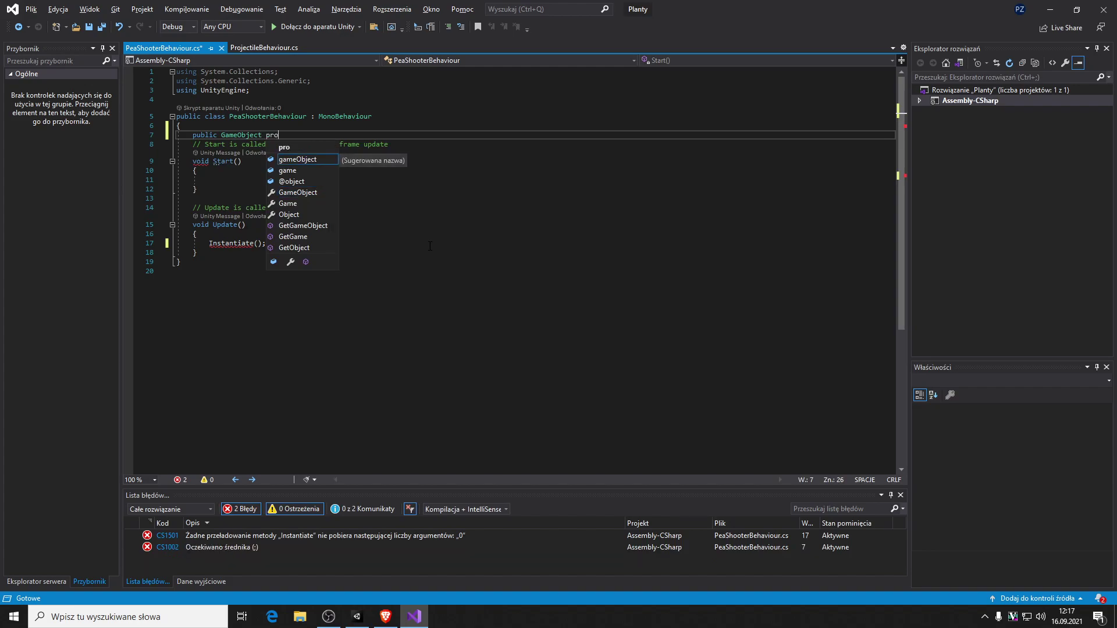
type("jectile;")
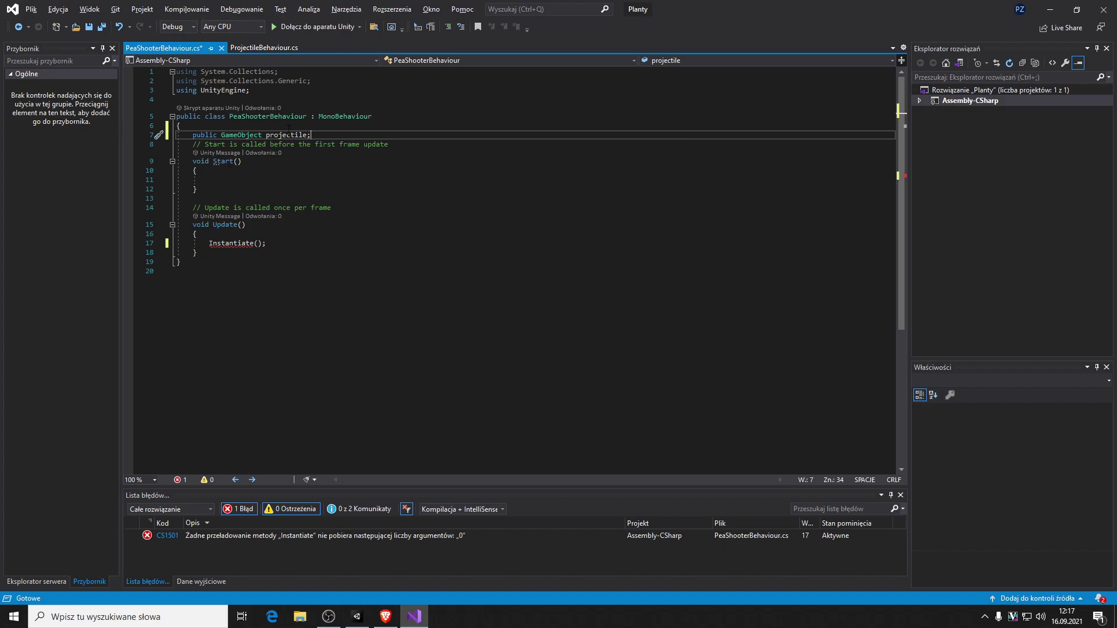
left_click(209, 243)
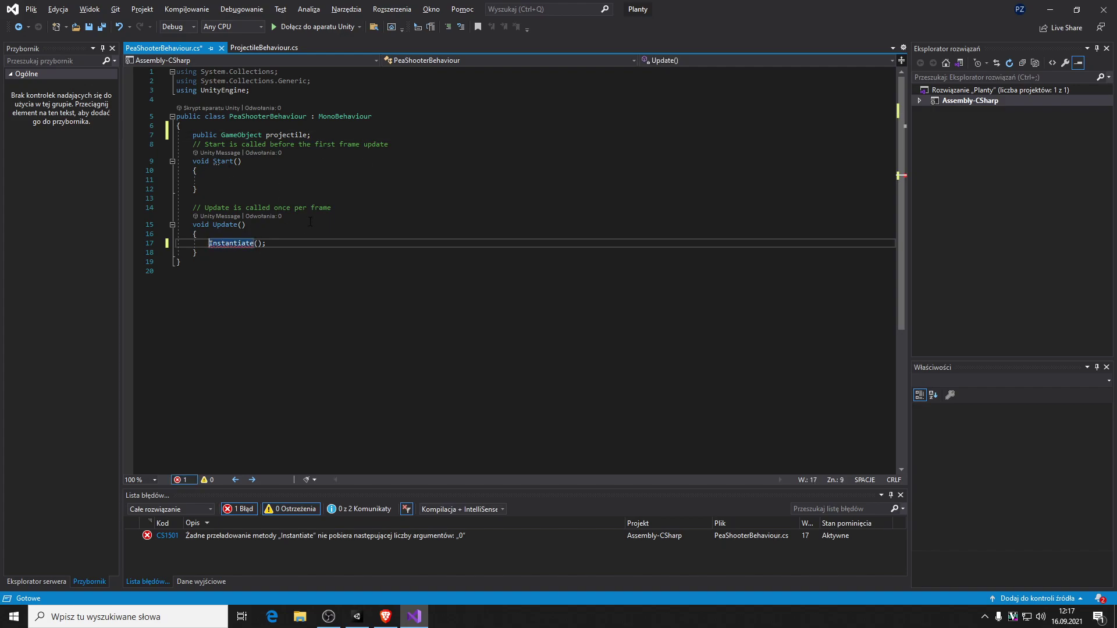
type("//")
key("ctrl+s")
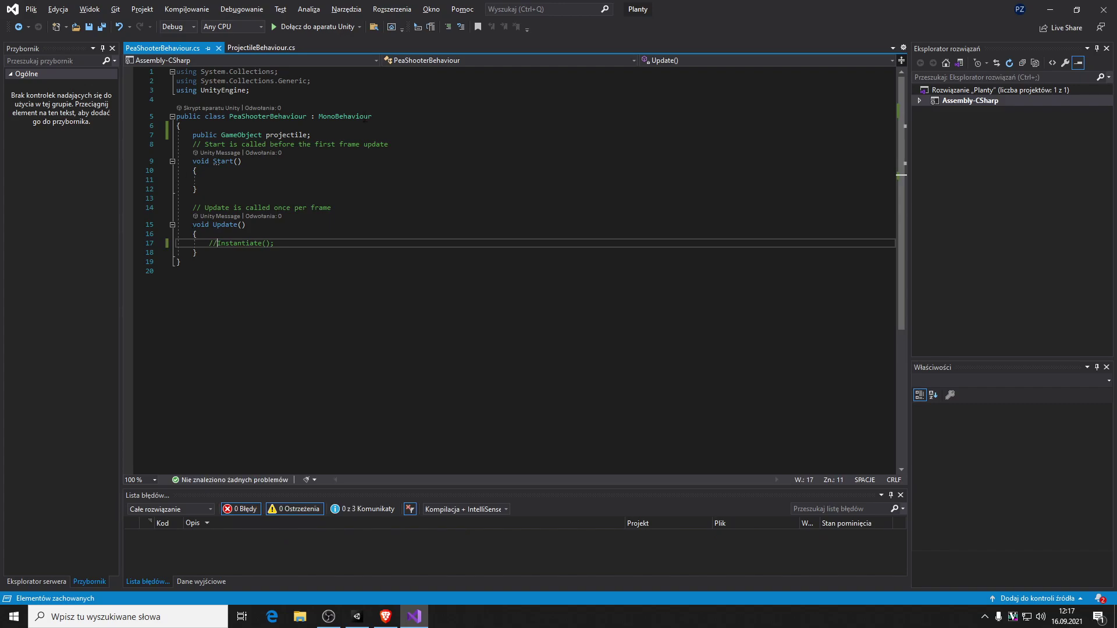
- Drag the Projectile prefab into PeaShooter's Projectile field, then return to PeaShooterBehaviour in Visual Studio
left_click(352, 623)
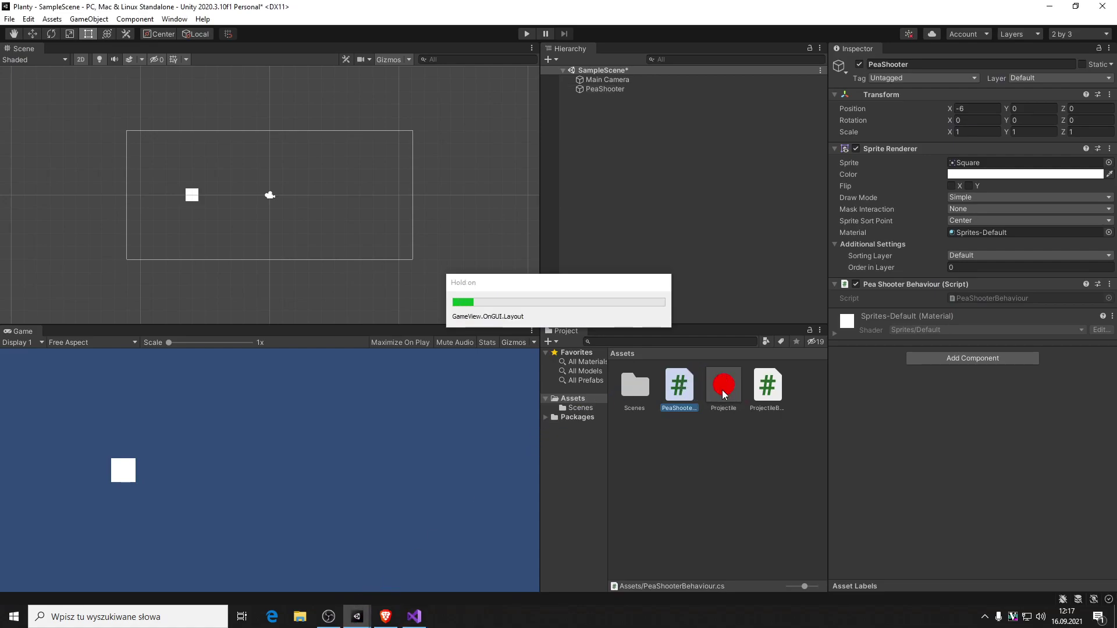
left_click(605, 89)
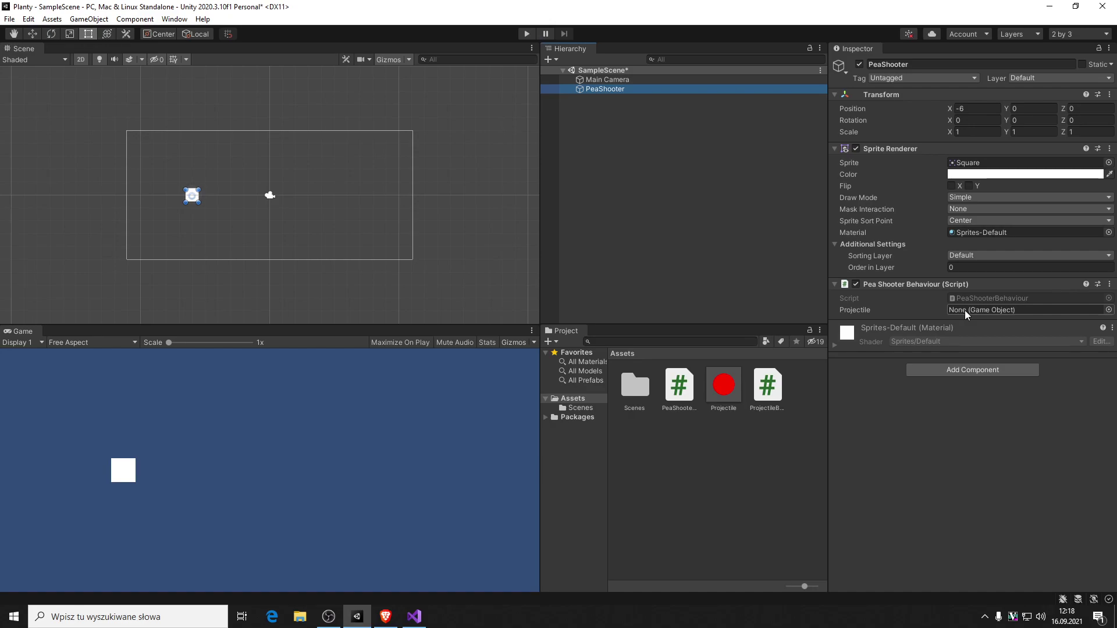
left_click_drag(722, 387, 1020, 316)
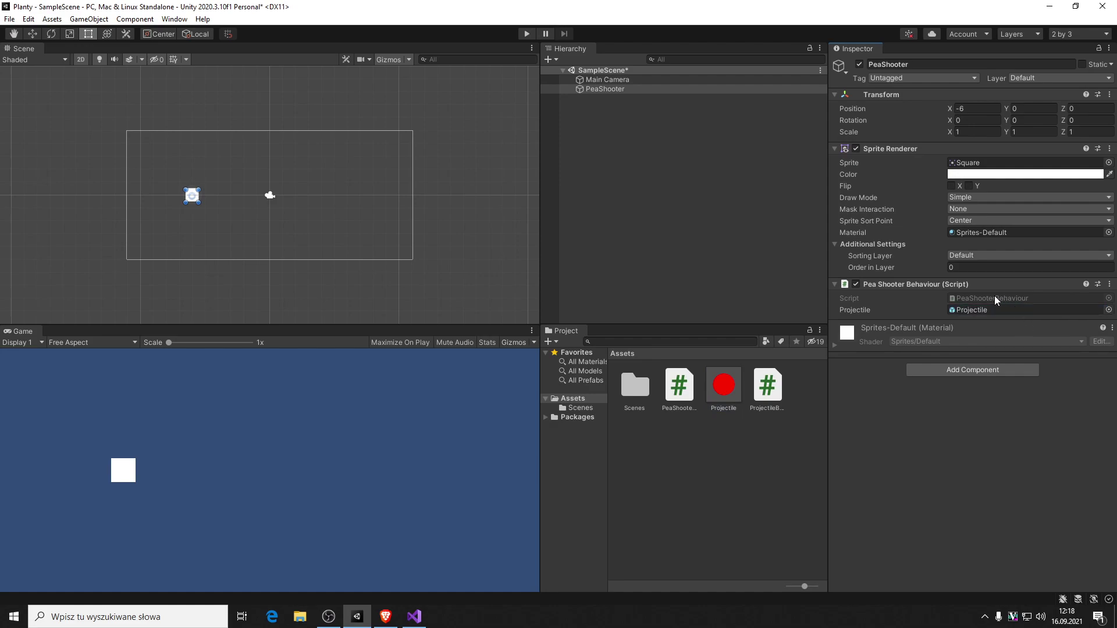
left_click(409, 619)
left_click_drag(269, 135, 312, 135)
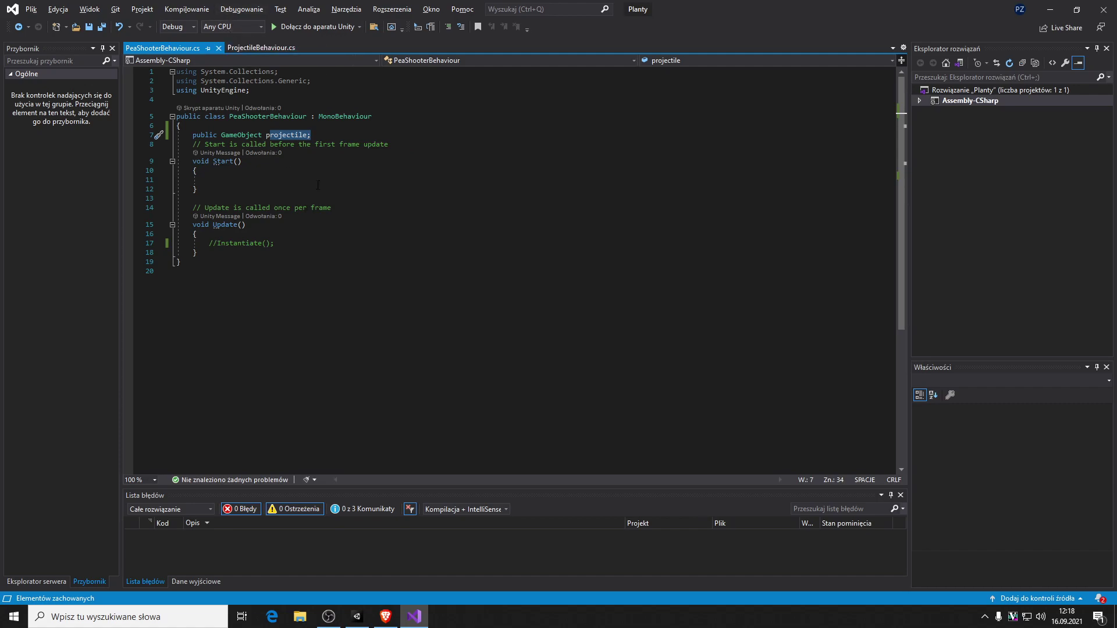
- Uncomment the Instantiate call in Update, pass projectile as its argument, save, and return to Unity
left_click_drag(245, 135, 336, 144)
left_click(299, 244)
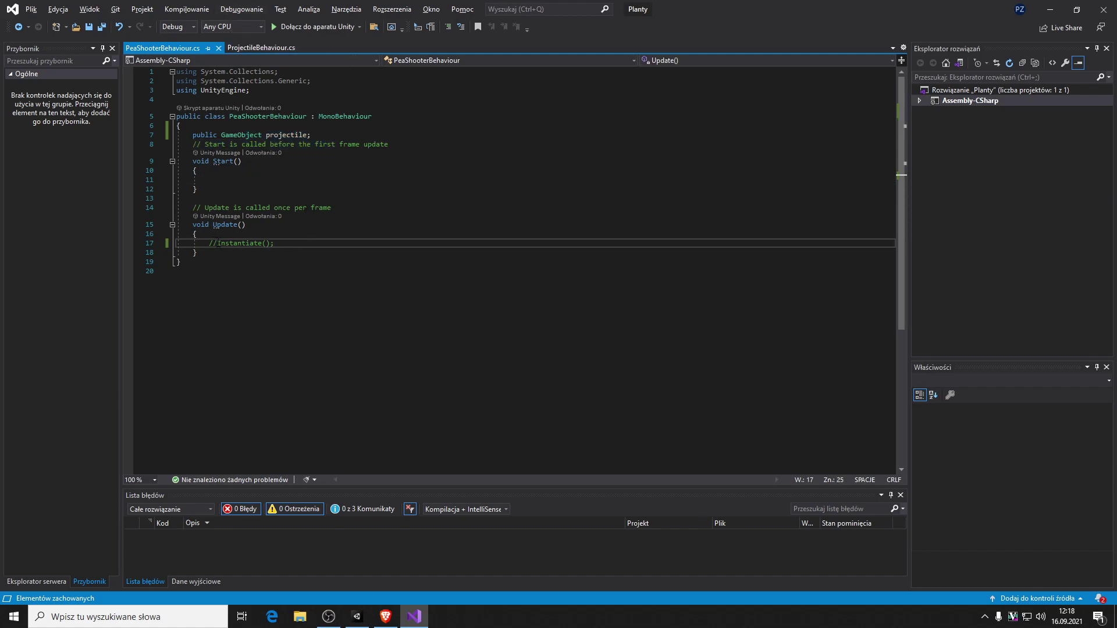
key("ctrl+k")
key("ctrl+u")
key("Left")
key("Left")
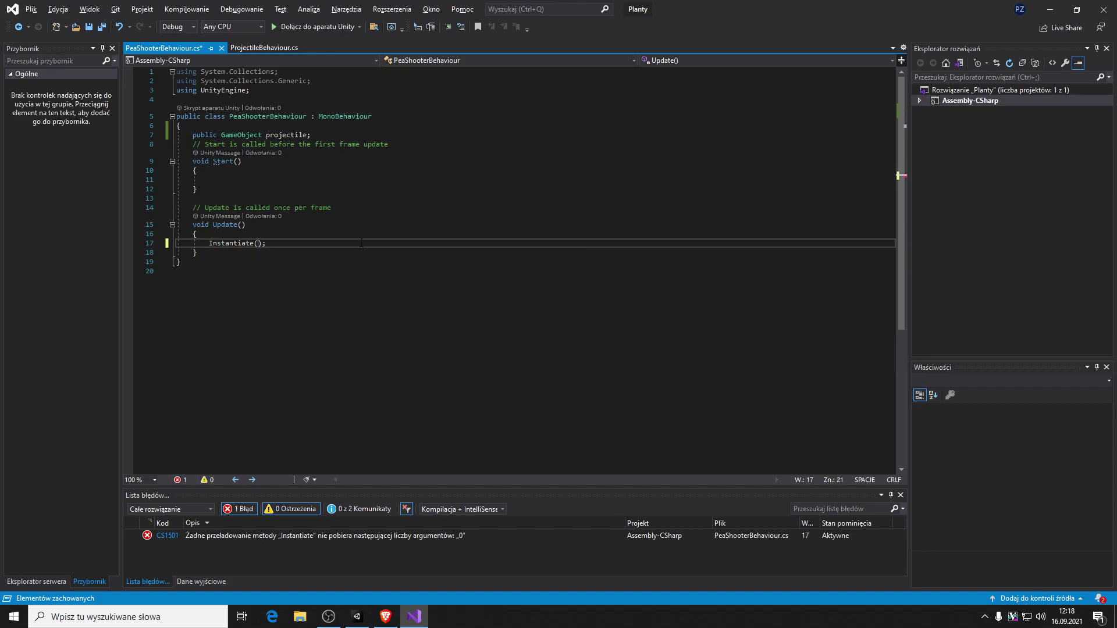
type("proj")
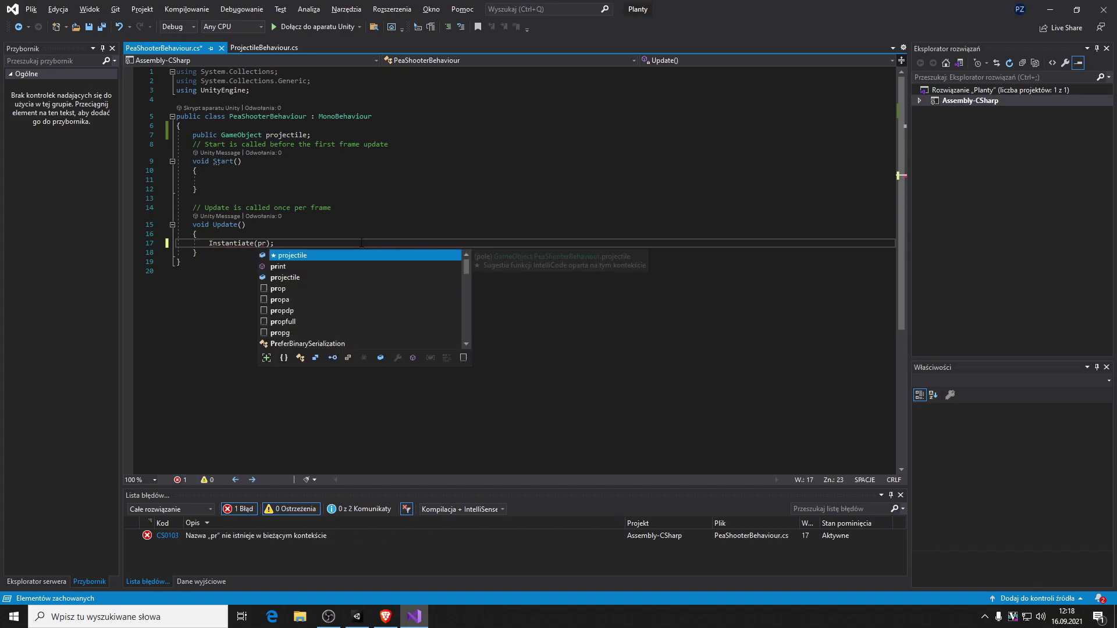
key("Tab")
key("ctrl+s")
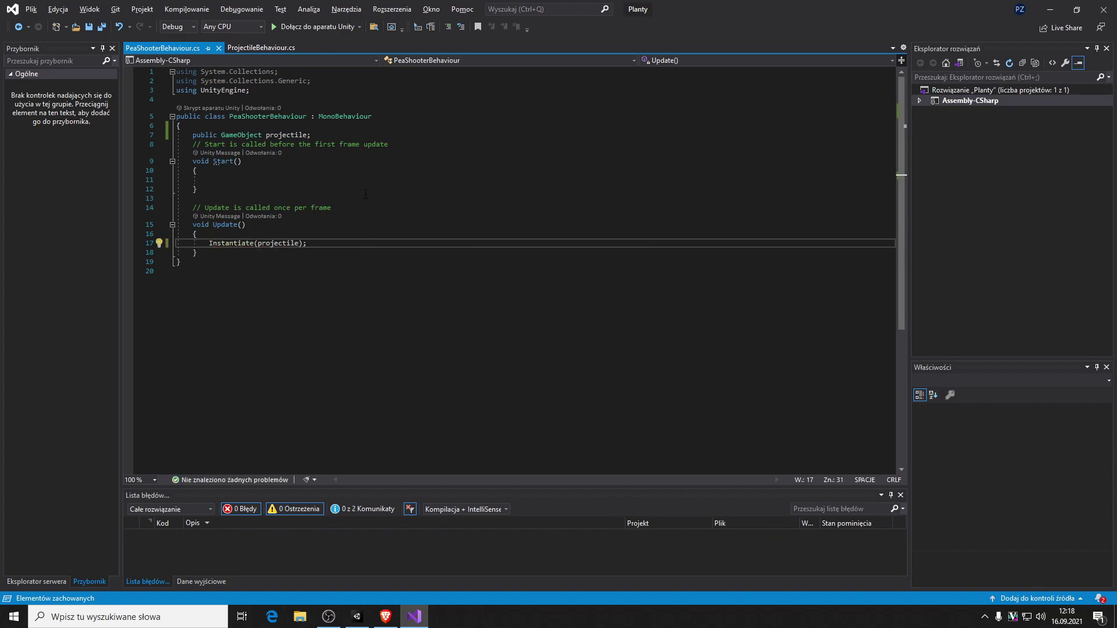
key("alt+Tab")
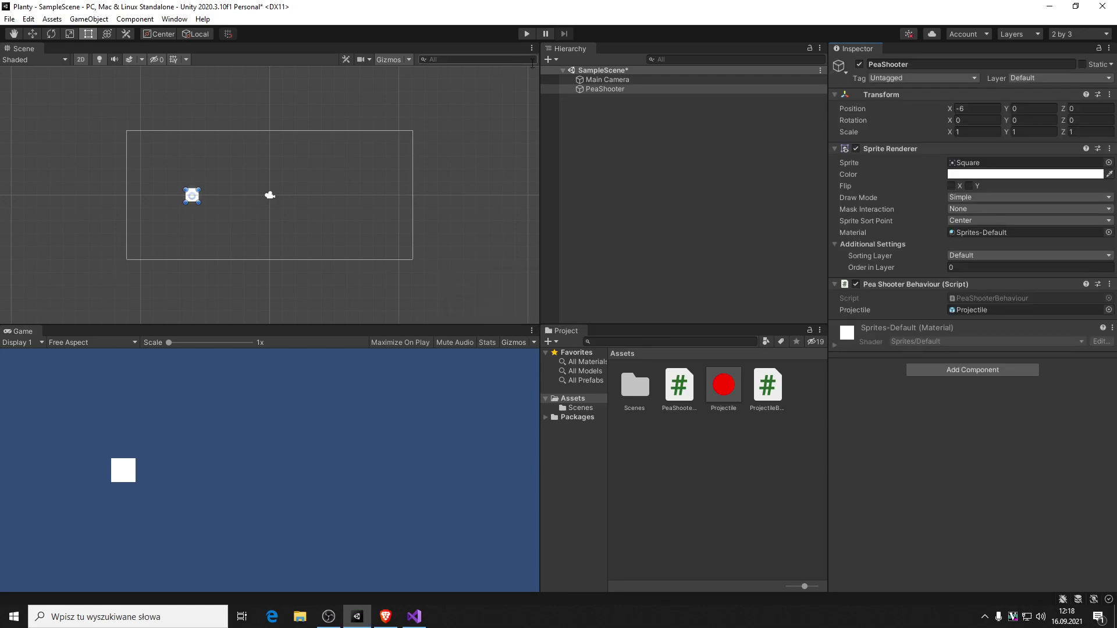
- Play the scene and scroll the Hierarchy through the spawned Projectile(Clone) objects
left_click(526, 33)
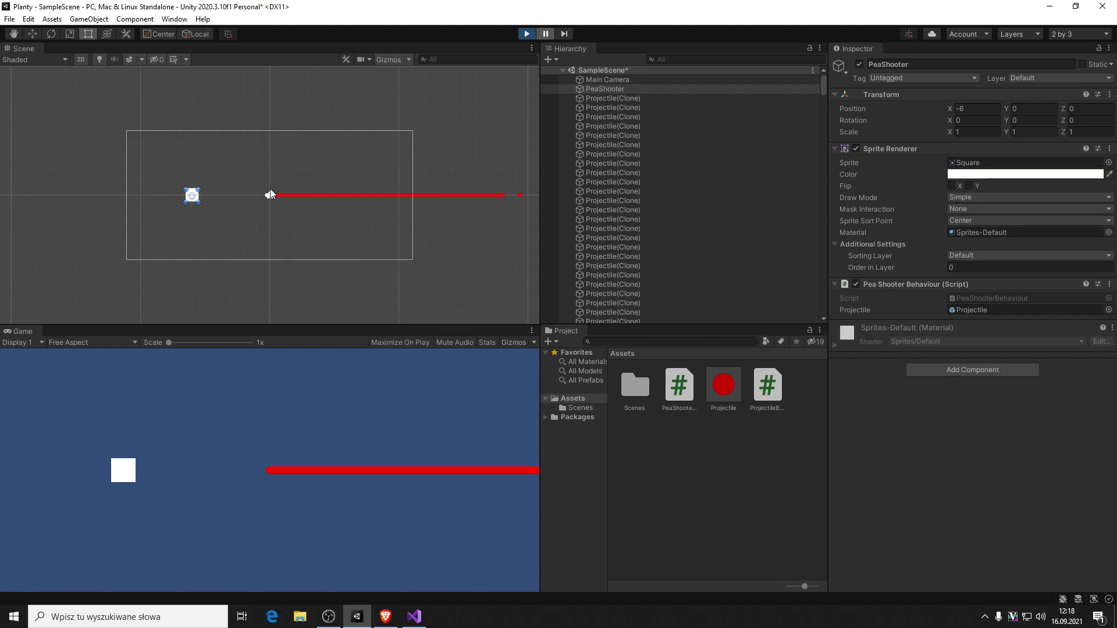
scroll(627, 158, "down", 3)
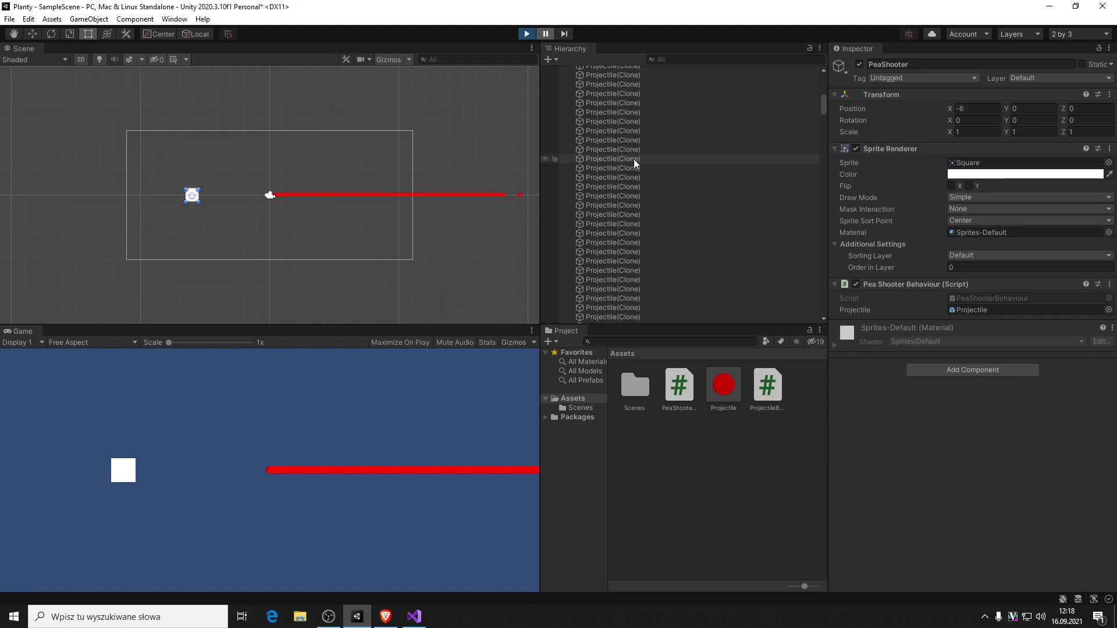
mouse_move(822, 118)
left_mouse_down()
mouse_move(839, 341)
mouse_move(801, 77)
left_mouse_up()
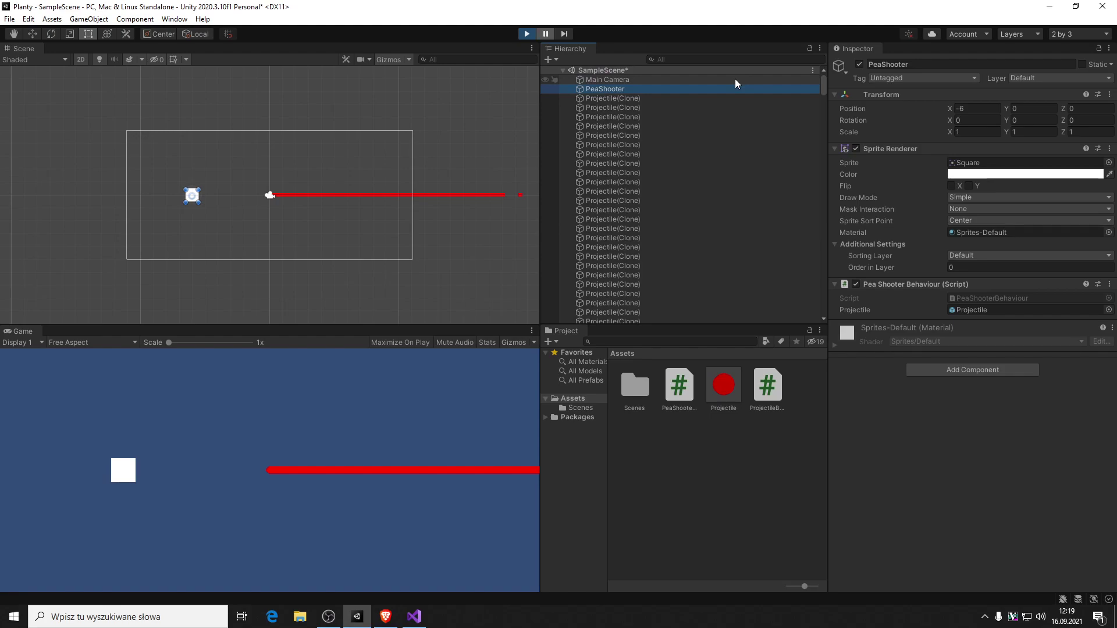
- Stop play mode and prefix the Instantiate call with 'GameObject p = ' in the script
left_click(527, 34)
key("alt+Tab")
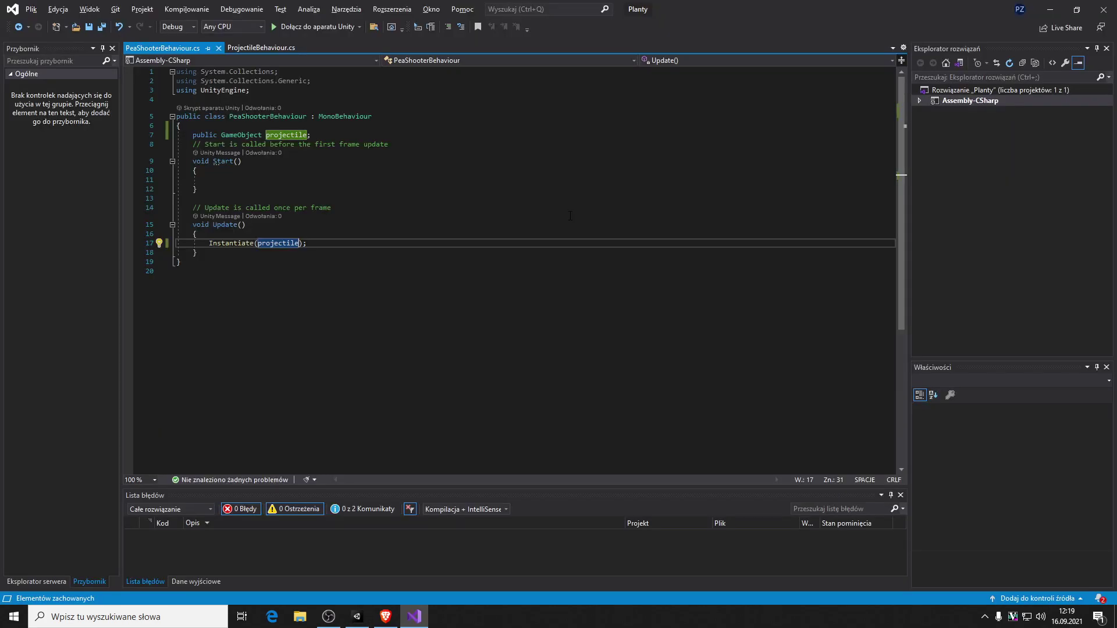
left_click(365, 243)
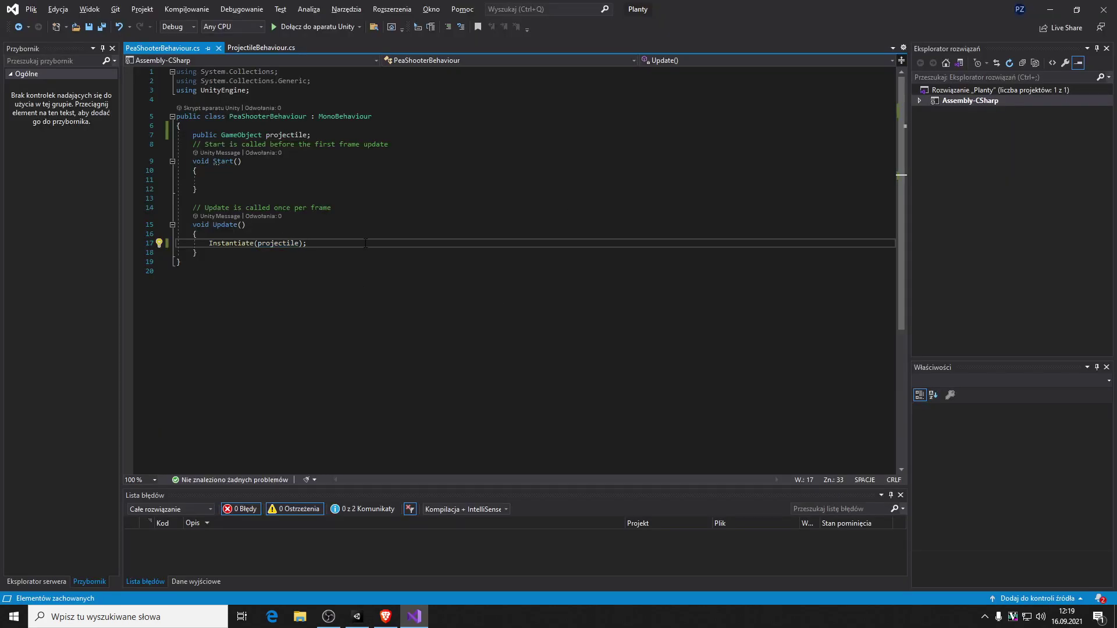
key("Home")
key("End")
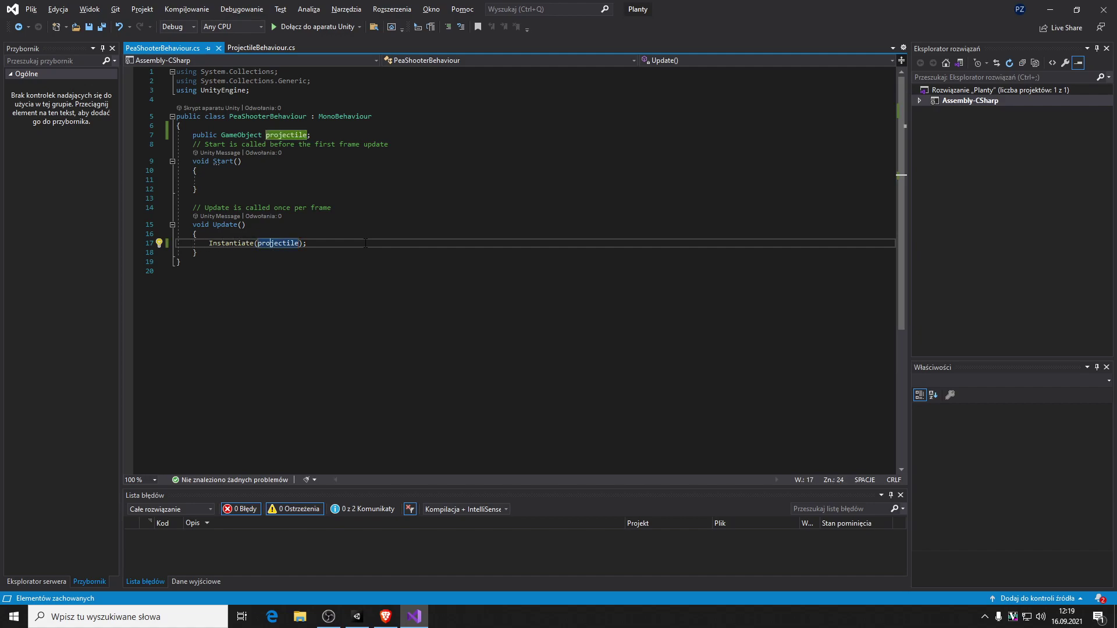
key("Home")
type("Gameo")
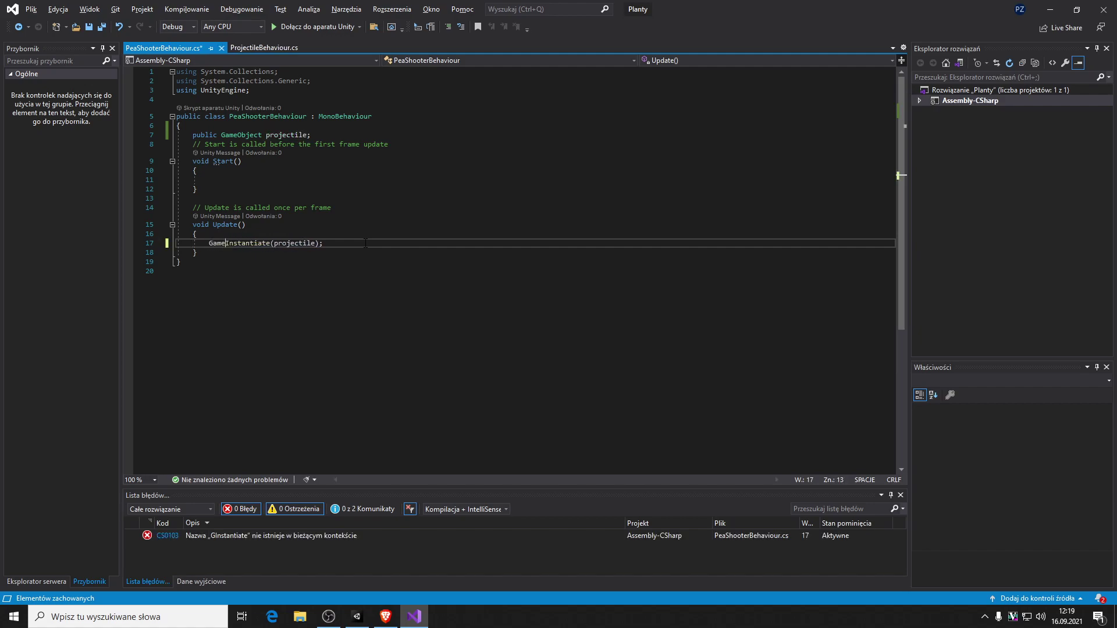
key("BackSpace")
type("Objec")
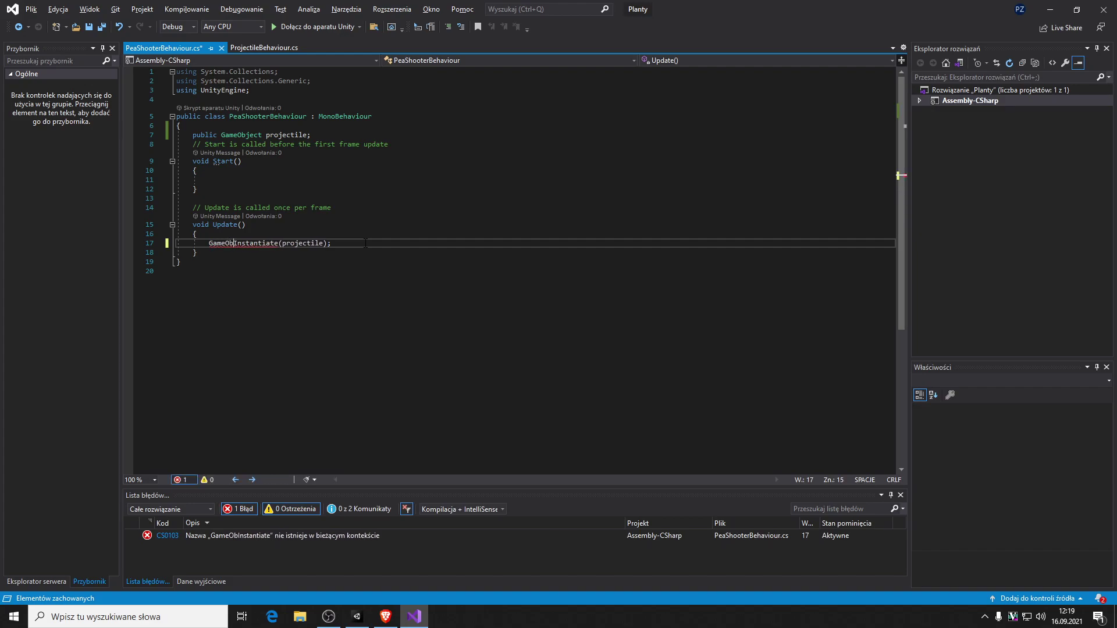
type("t p")
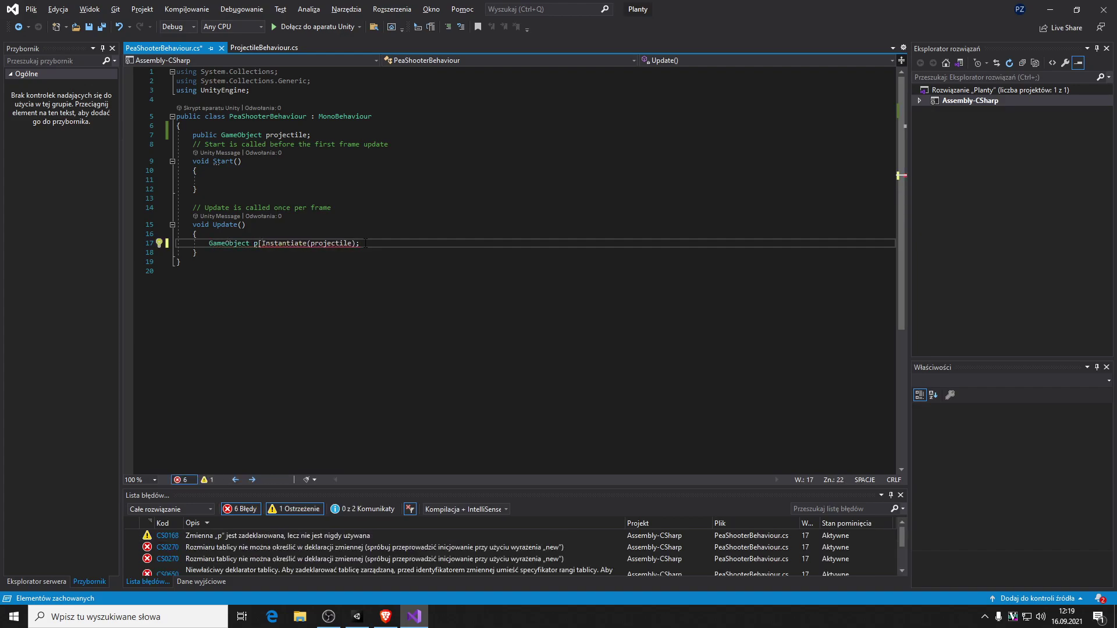
type(" =")
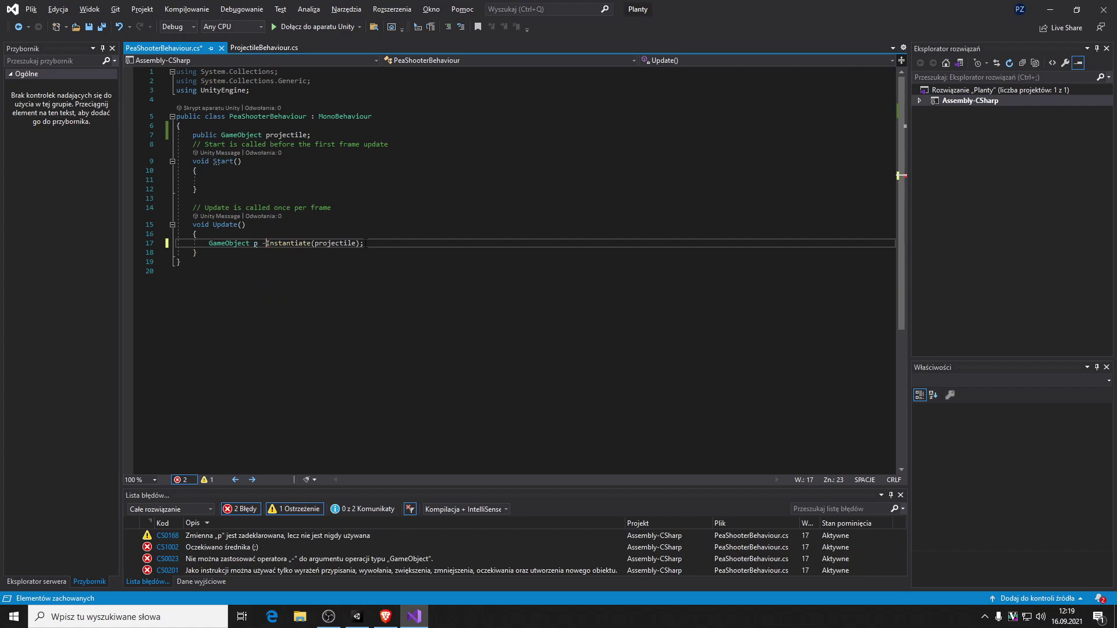
- Add 'Destroy(p, 5);' below the Instantiate line and save PeaShooterBehaviour.cs
left_click(367, 243)
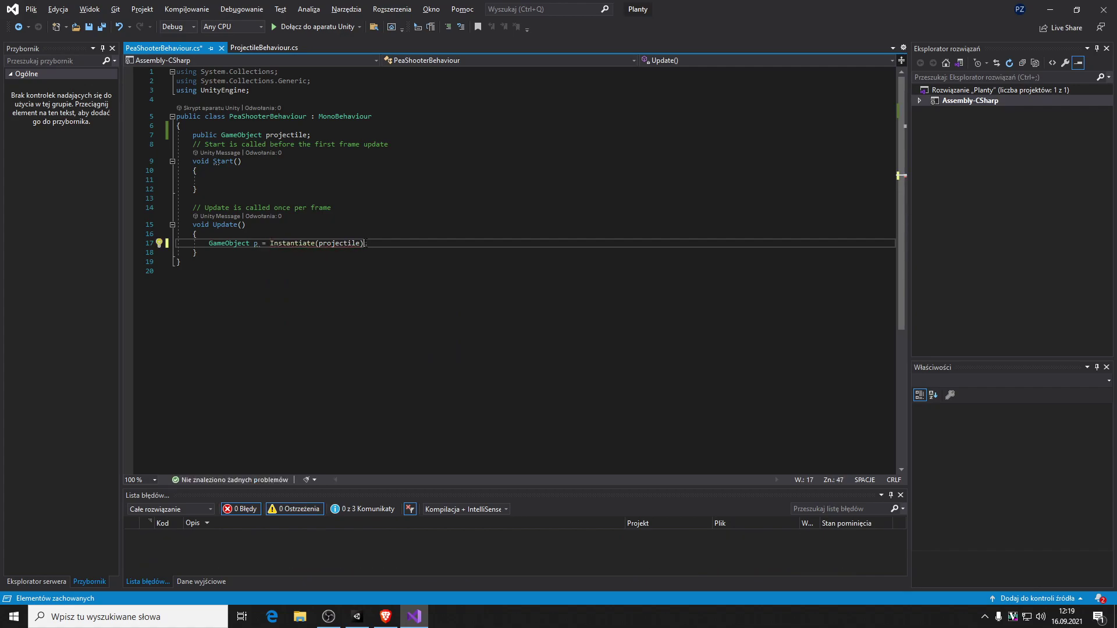
type(";")
key("Return")
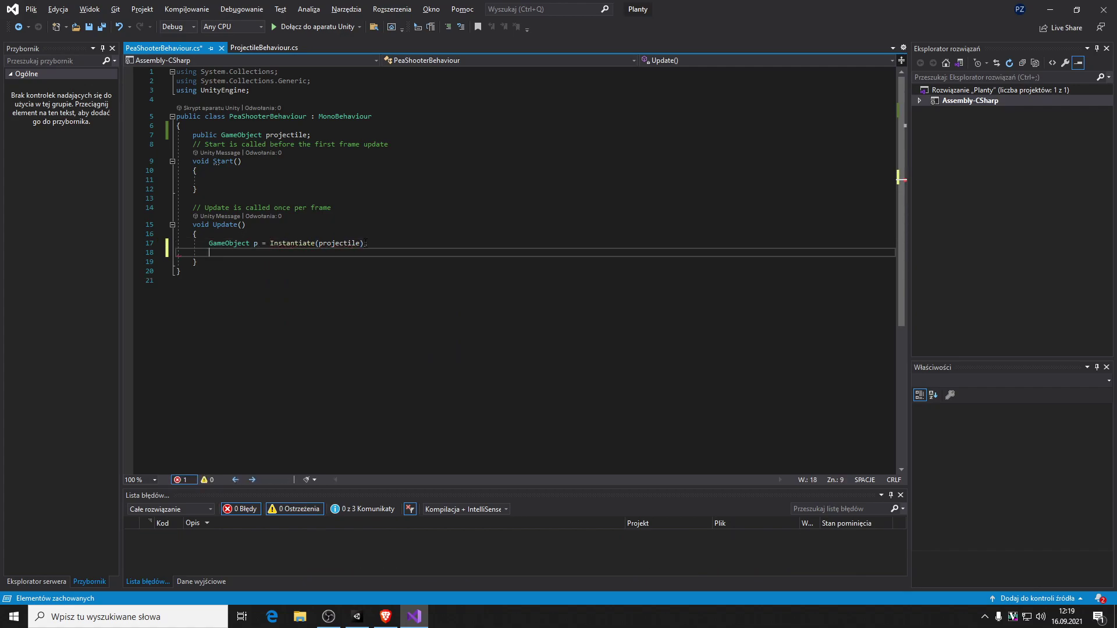
type("Des")
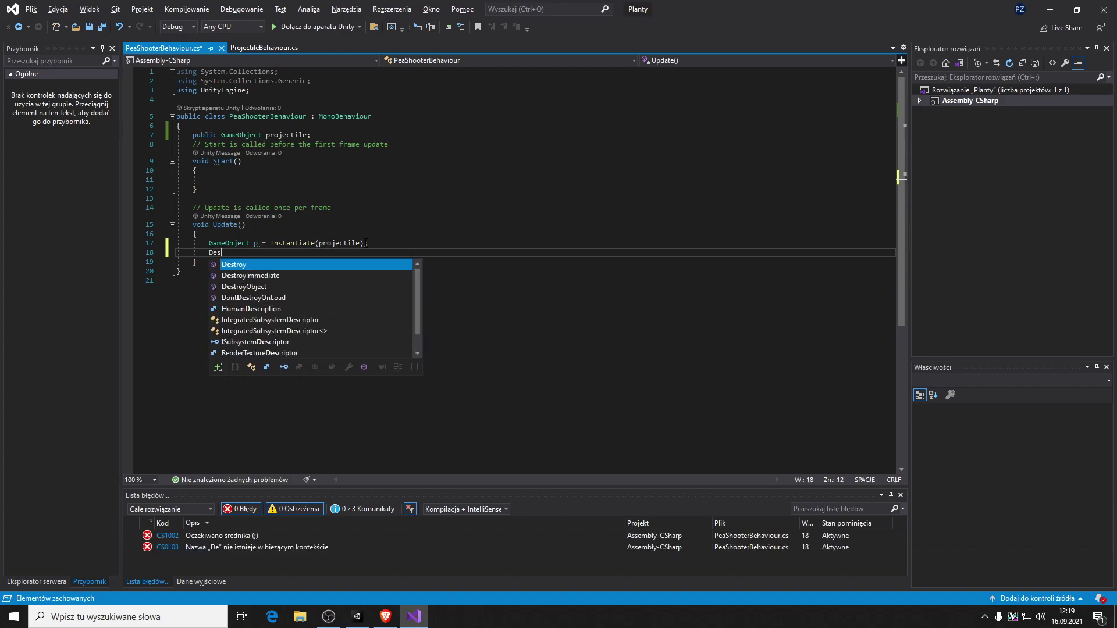
type("troy(p, ")
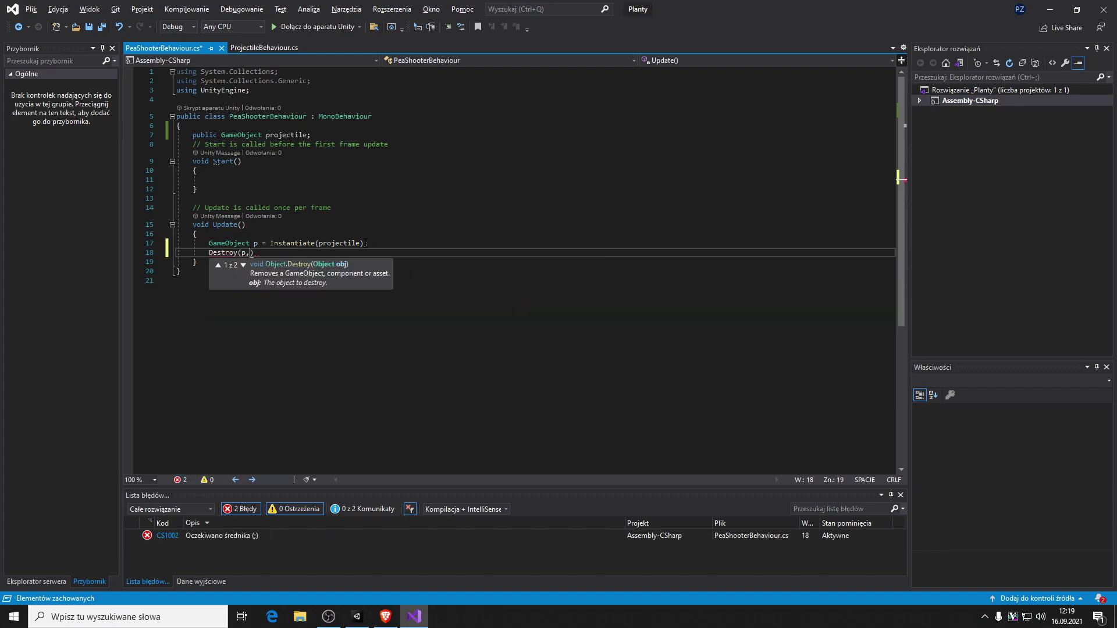
type("5")
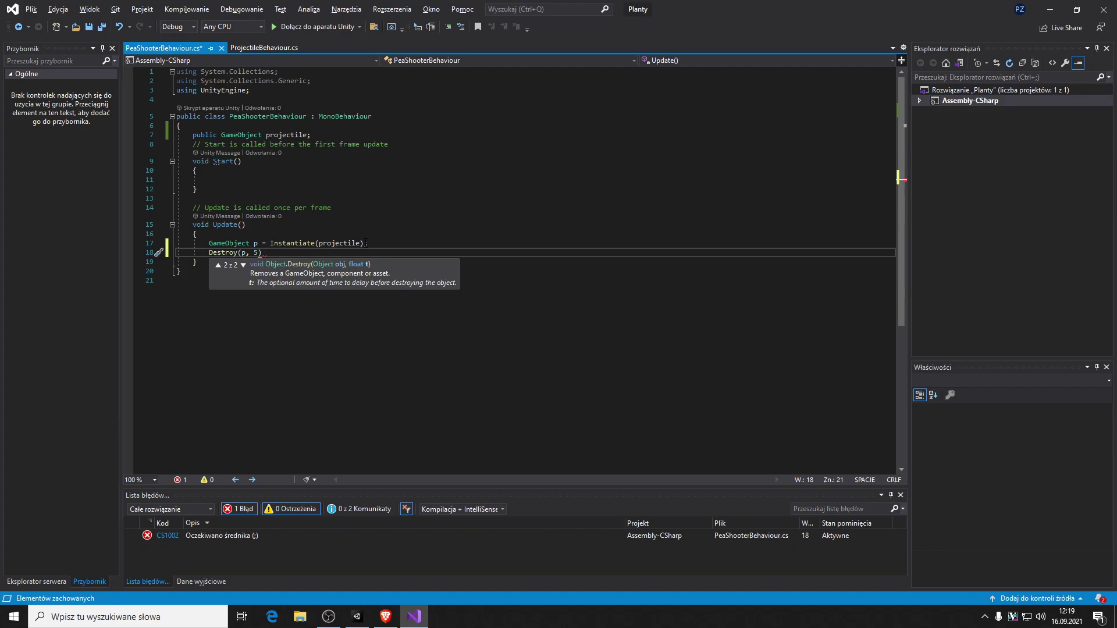
type(");")
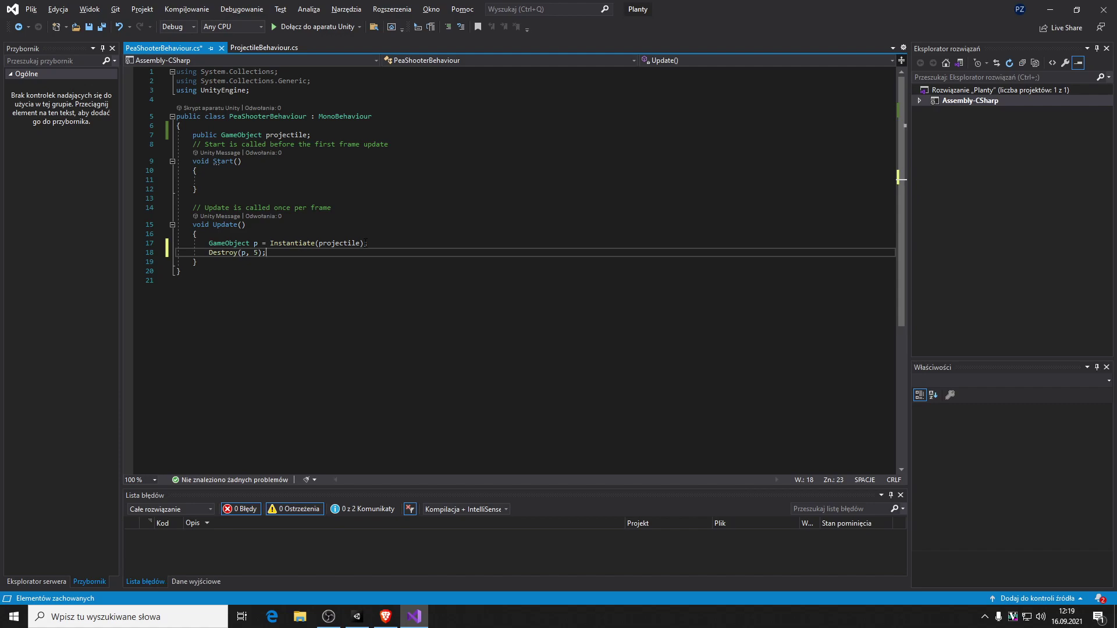
key("ctrl+s")
key("alt+Tab")
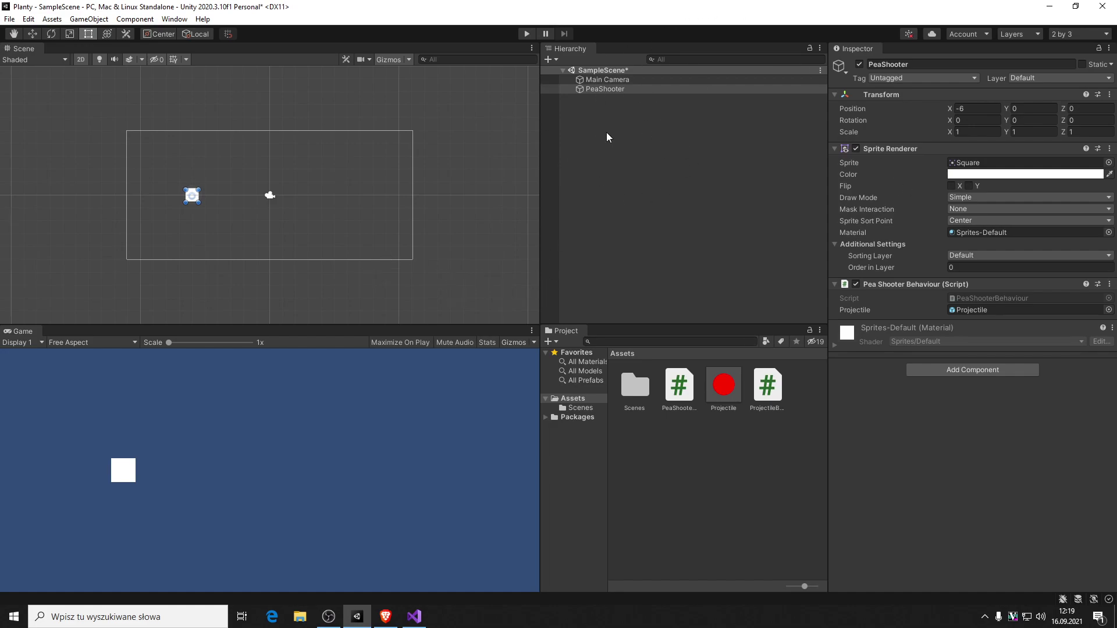
key("alt+Tab")
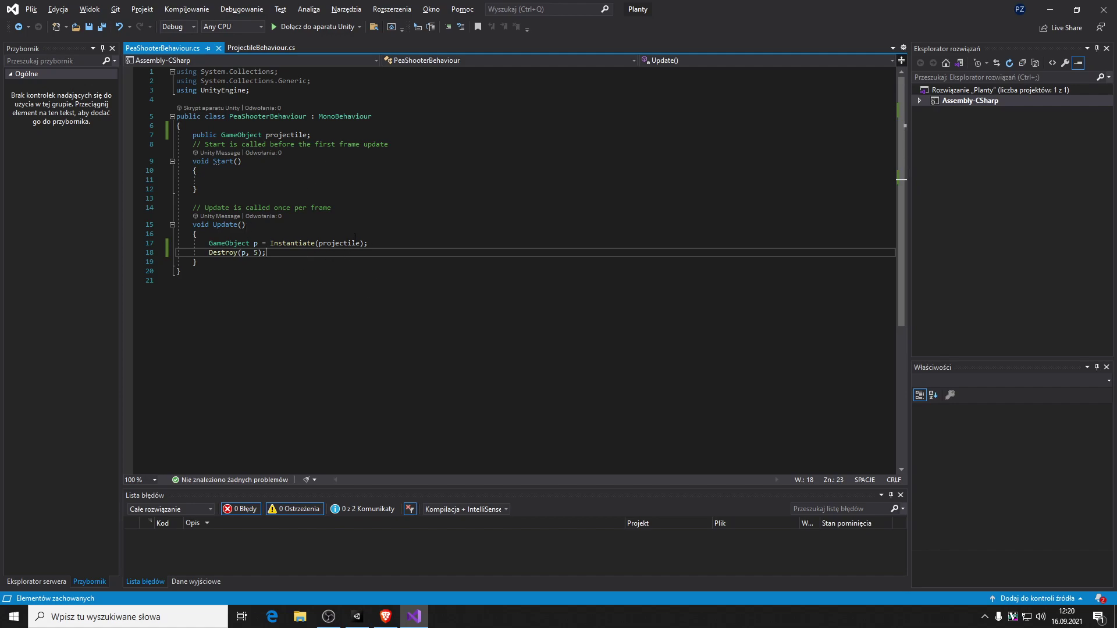
left_click(379, 243)
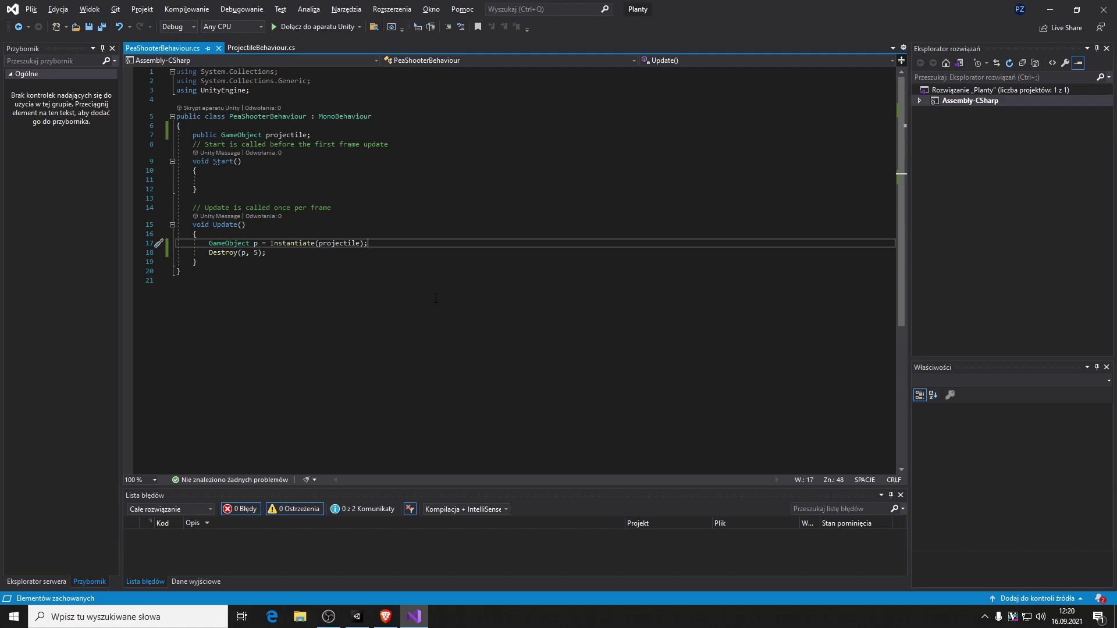
- Add blank lines below the projectile field and start a new 'int' field declaration
key("Up")
key("Up")
key("Up")
key("Up")
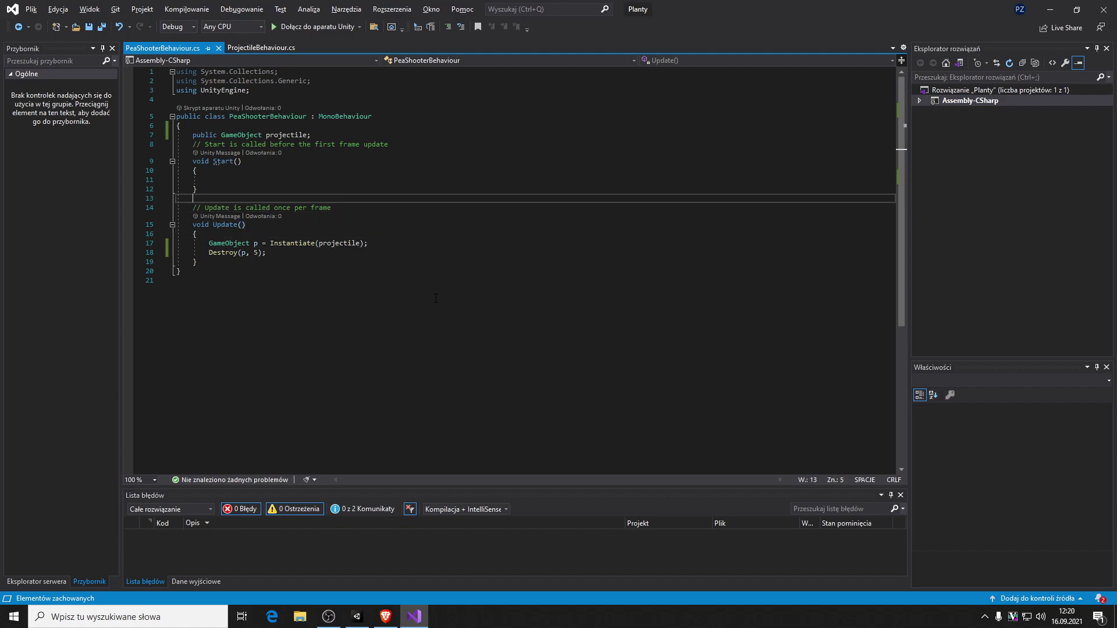
key("Up")
key("Up")
key("Up")
key("Return")
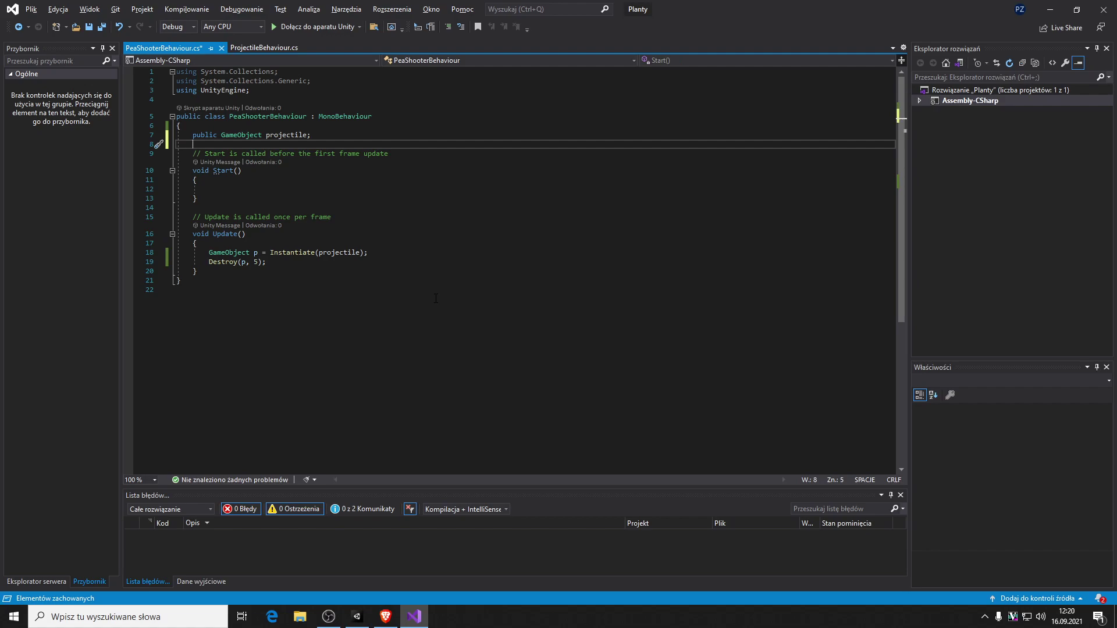
key("Return")
type("PRI")
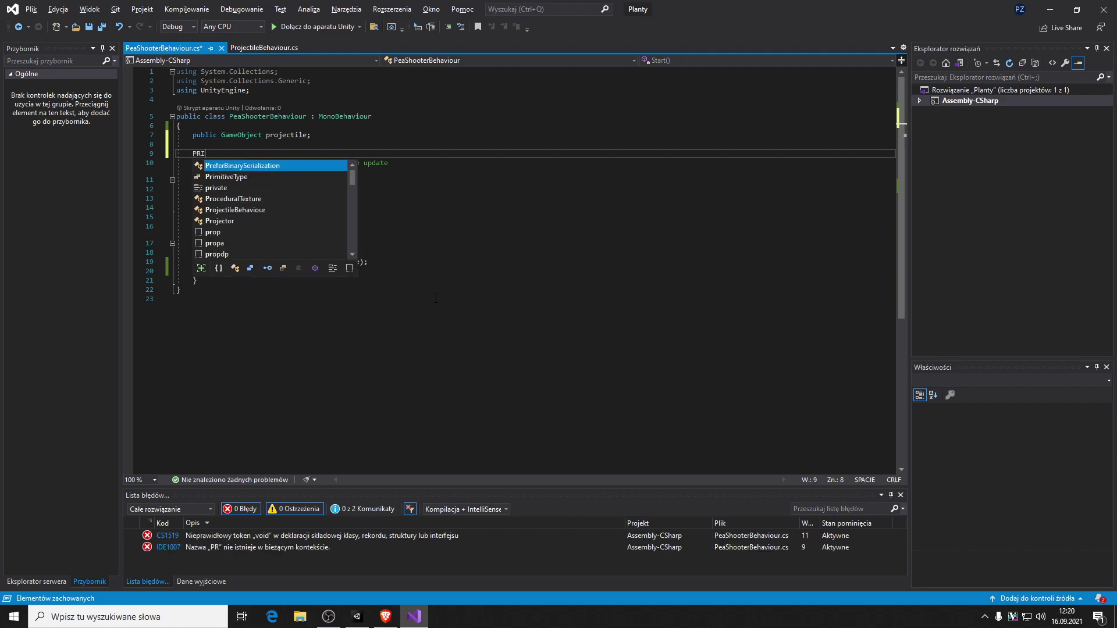
type("VA")
key("BackSpace")
key("BackSpace")
key("BackSpace")
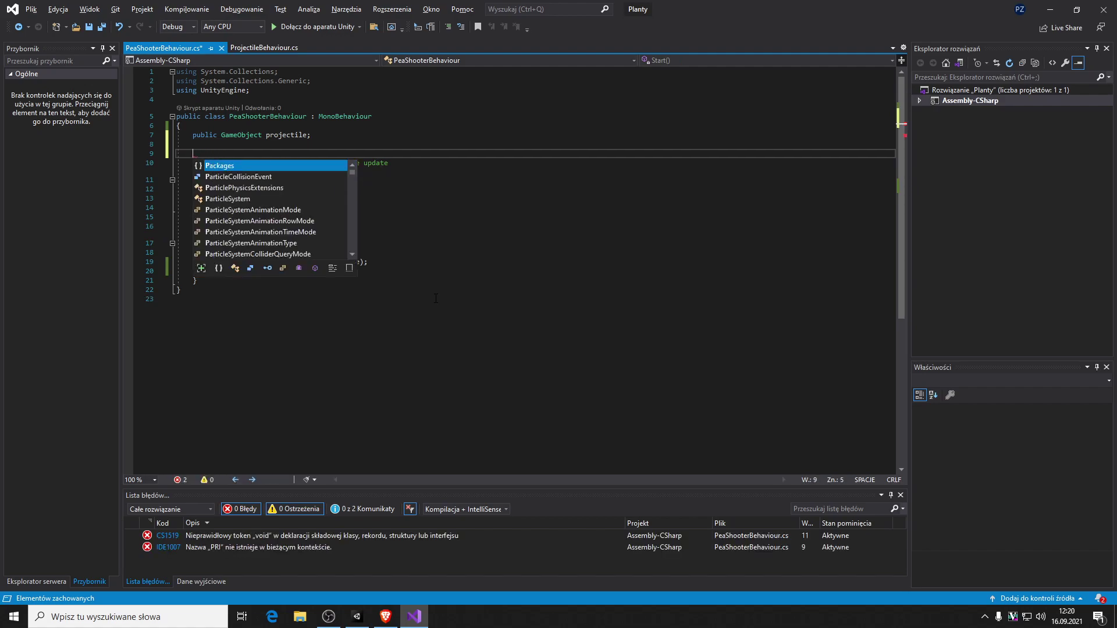
type("pri")
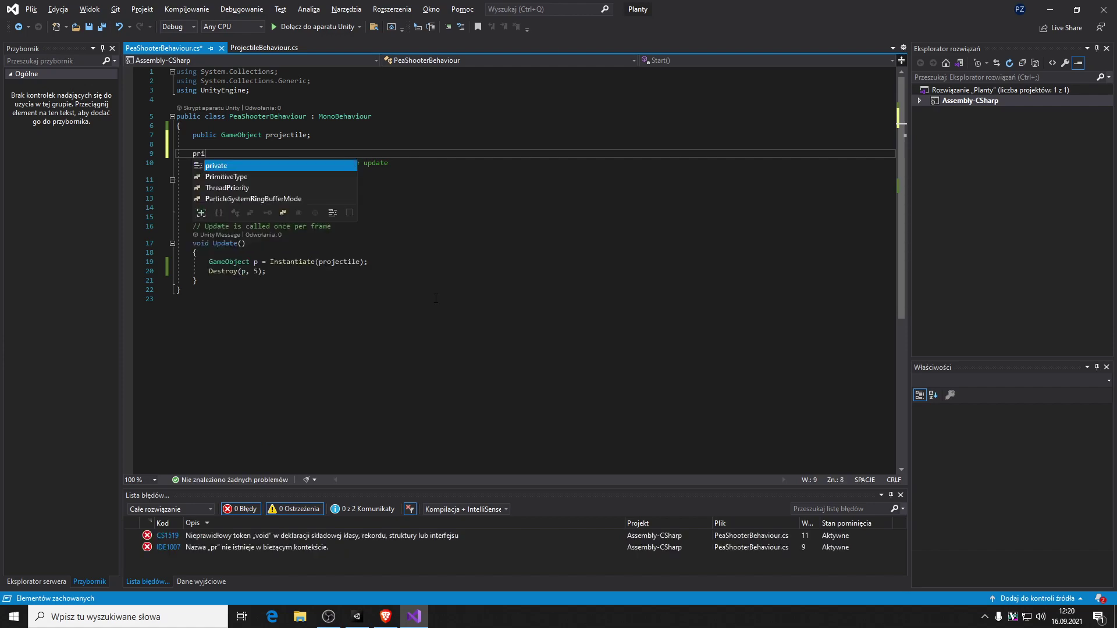
key("BackSpace")
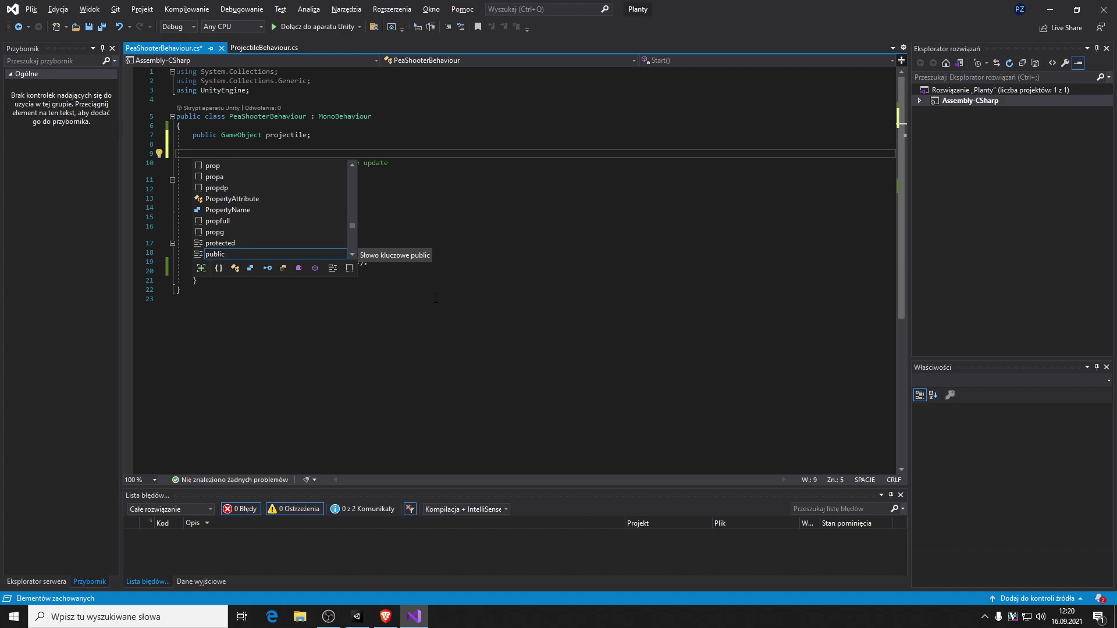
type("int")
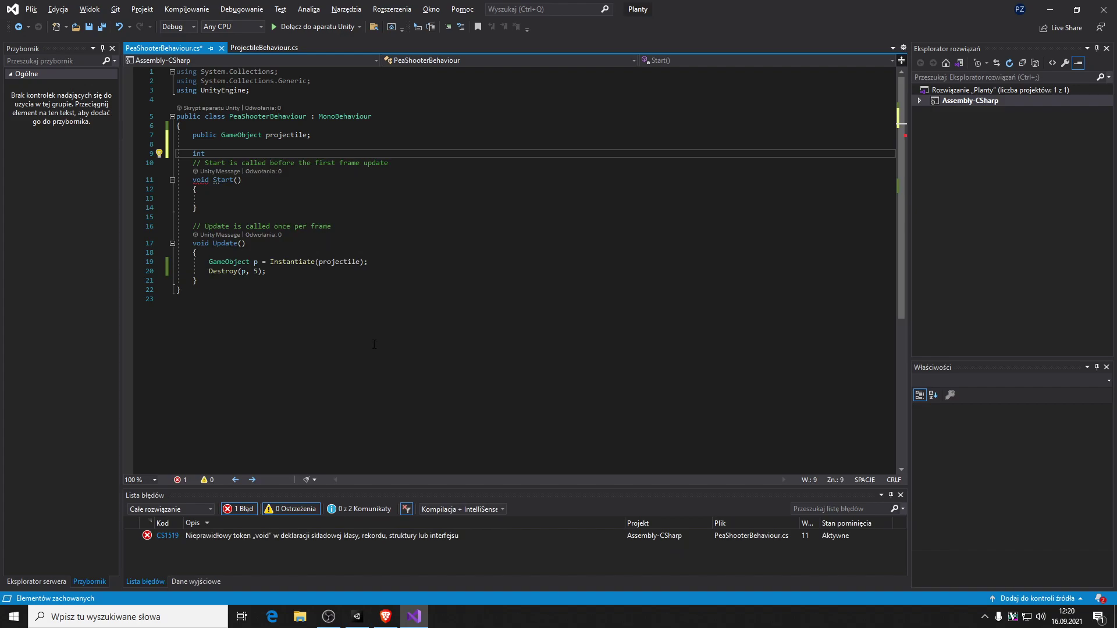
- Begin a Time.deltaTime line after Destroy(p, 5); in Update, then discard it
left_click(292, 271)
key("Return")
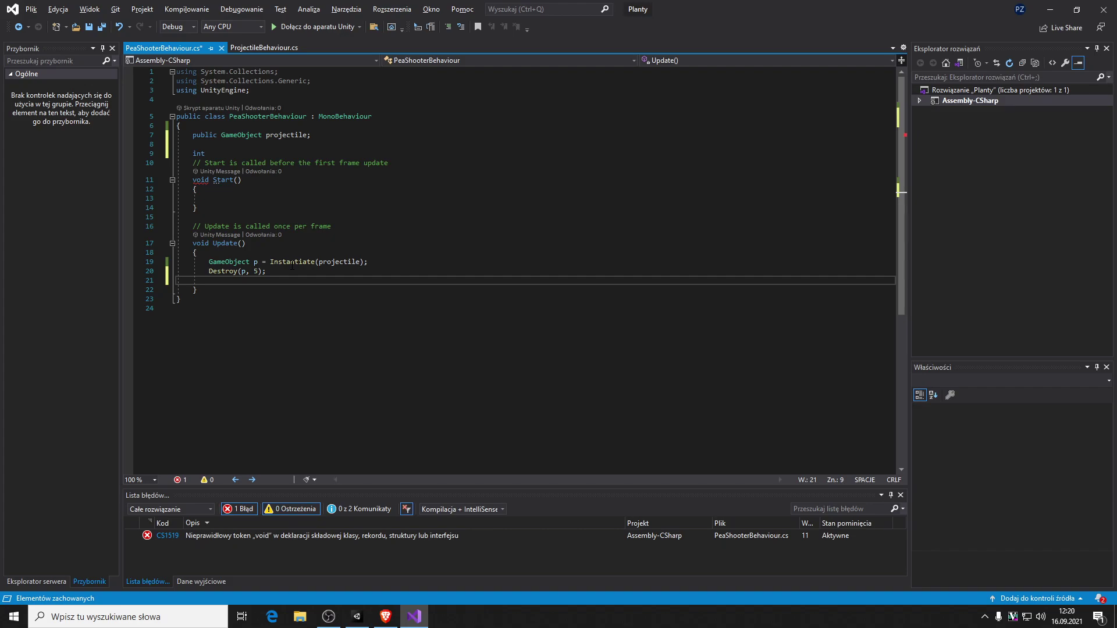
type("time.")
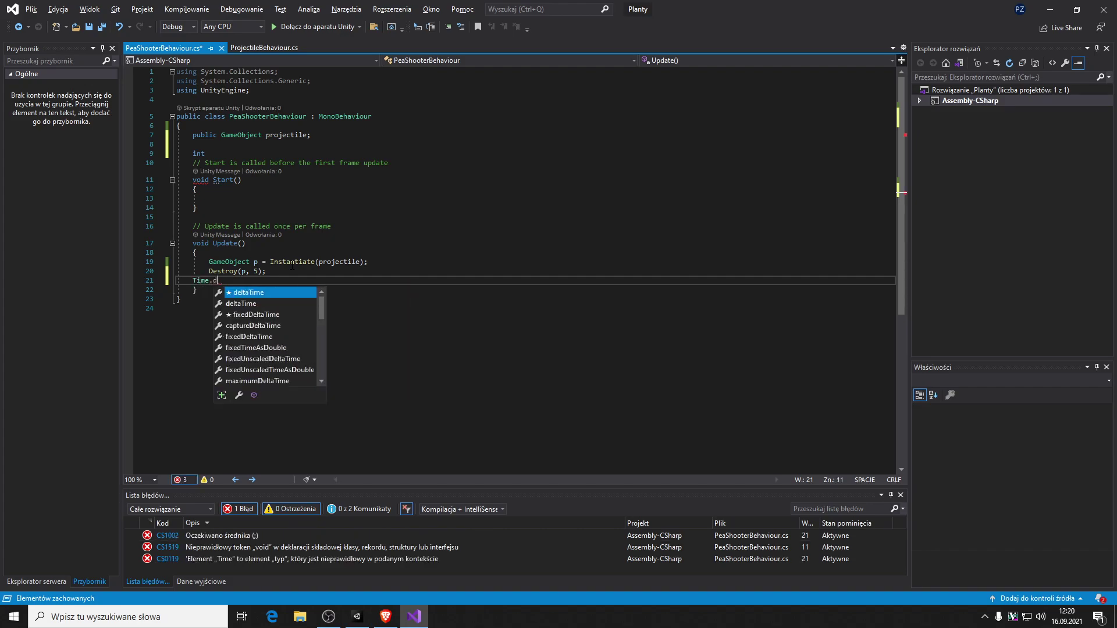
type("de")
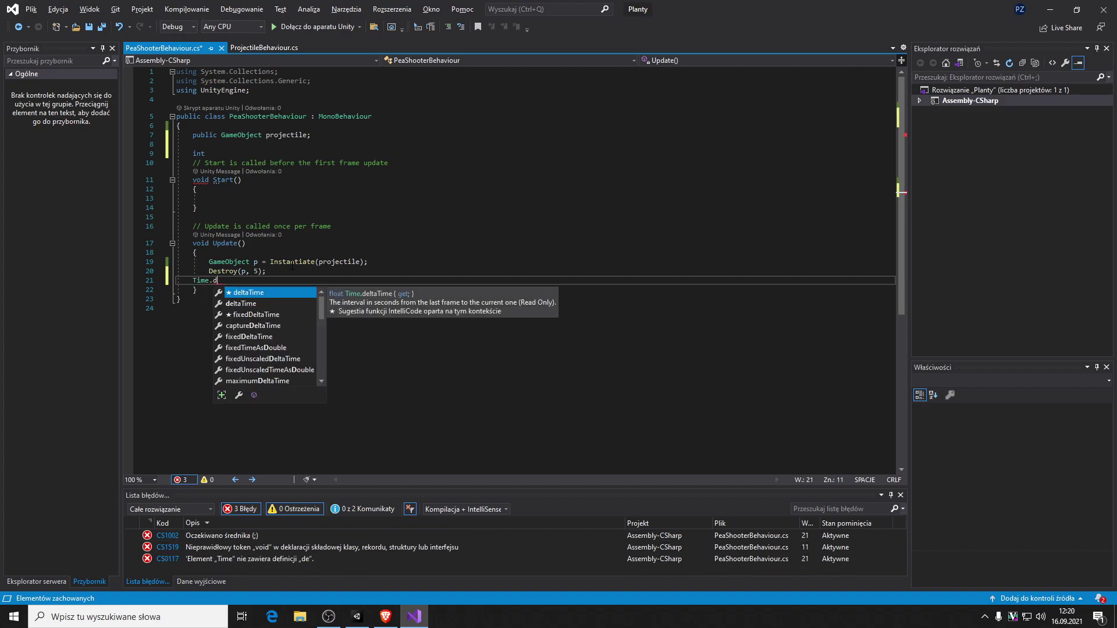
key("BackSpace")
key("BackSpace")
key("BackSpace")
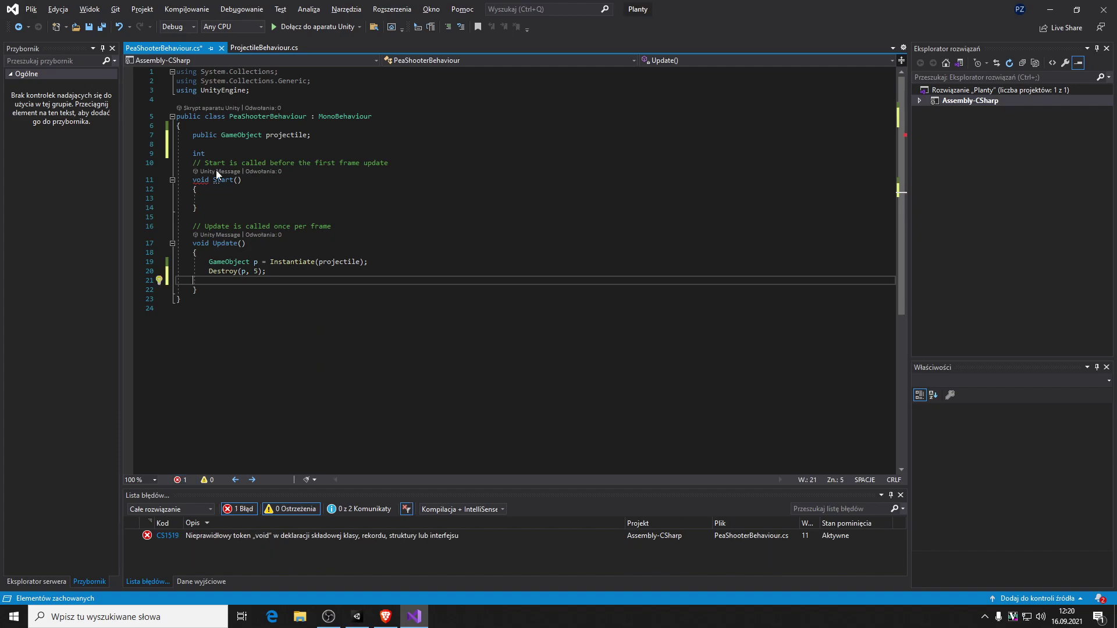
- Replace 'int' with 'float timeSinceLastShot;' and add 'float shotInterval = 1;' below it
left_click_drag(205, 154, 193, 153)
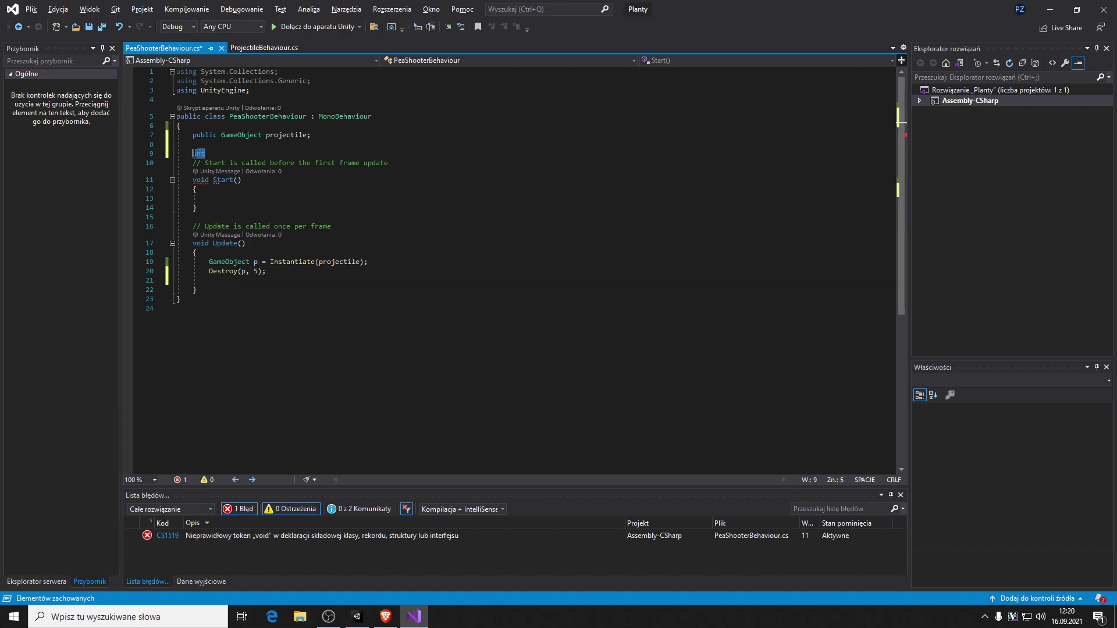
type("f")
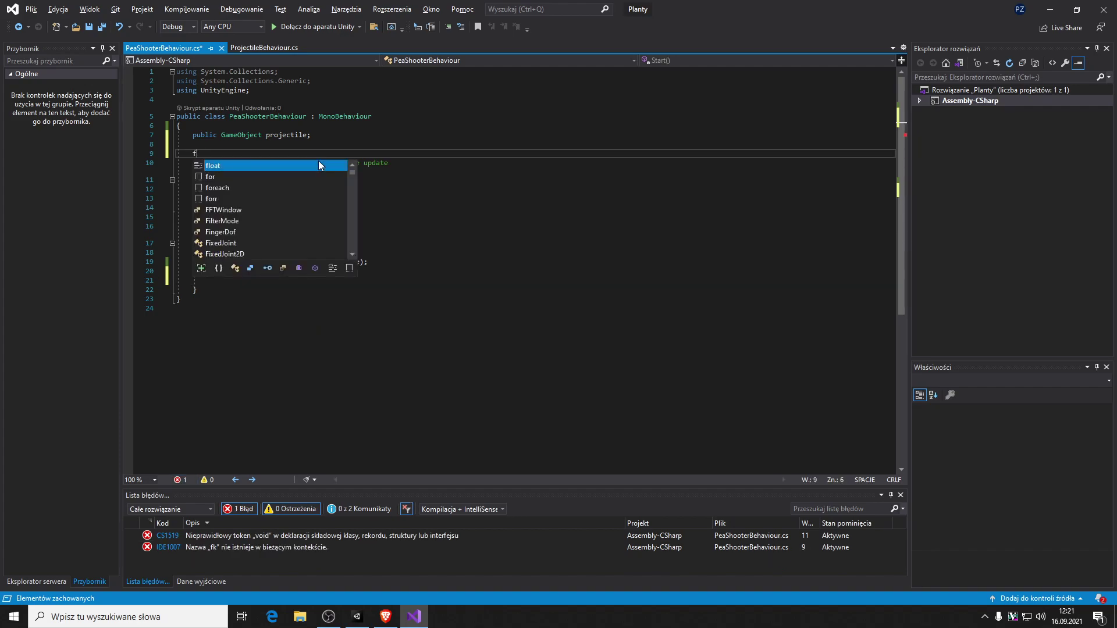
type("loat ")
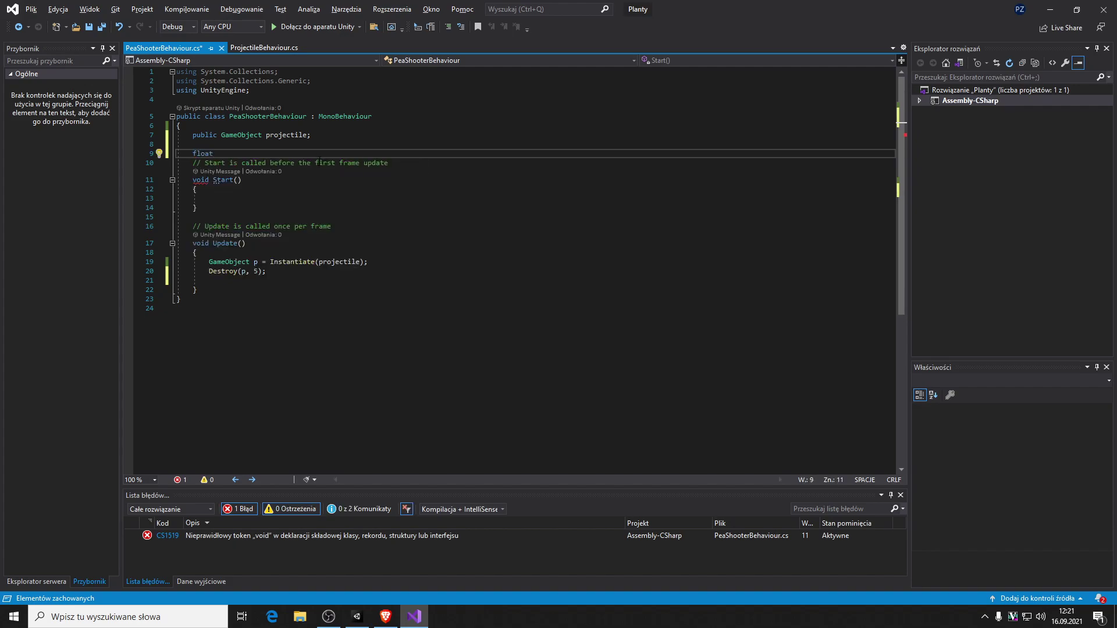
type("timeS")
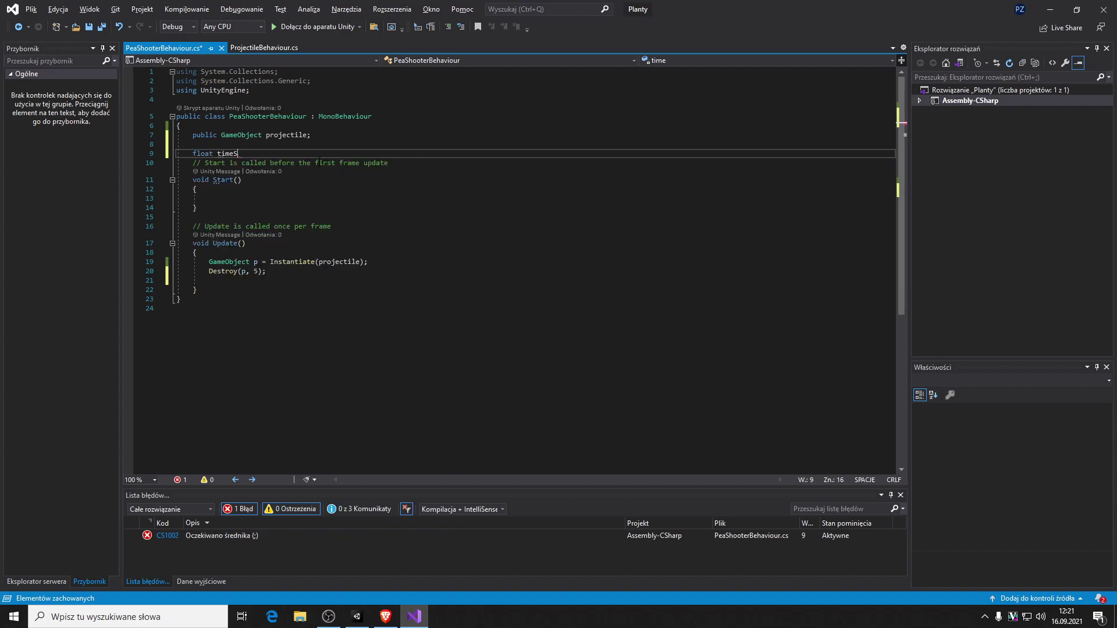
type("inceLastS")
type("hot;")
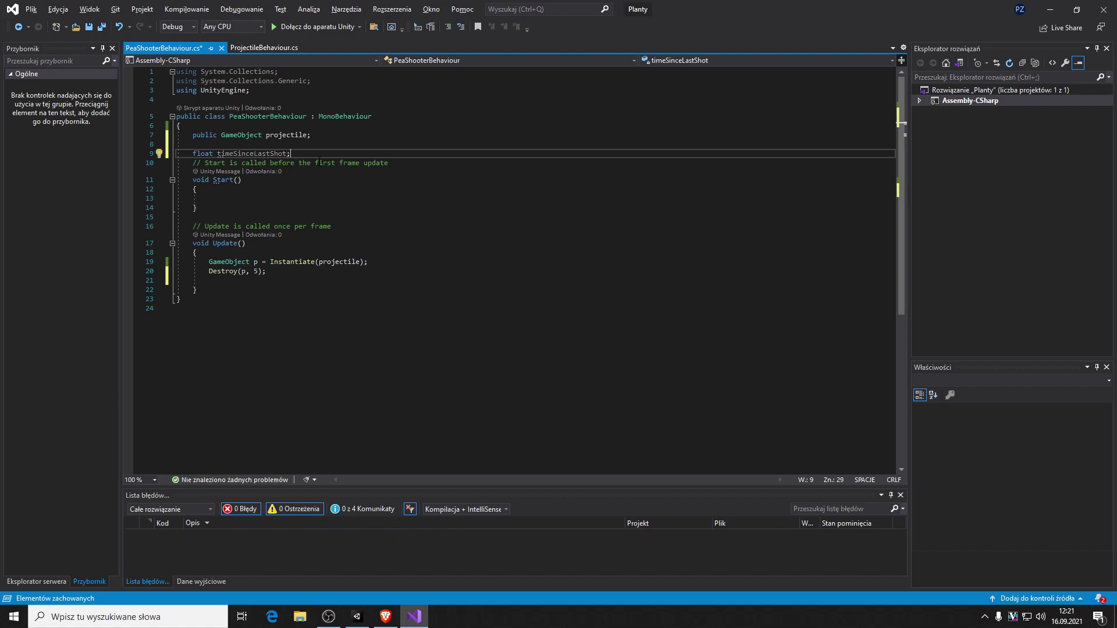
key("Return")
type("fl")
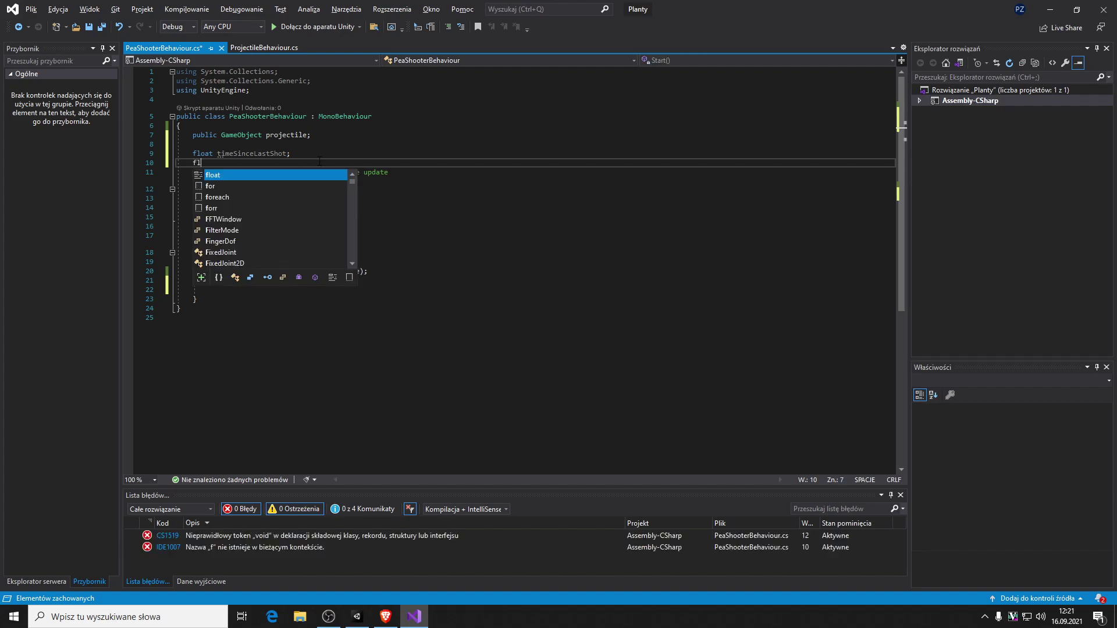
type("oat ")
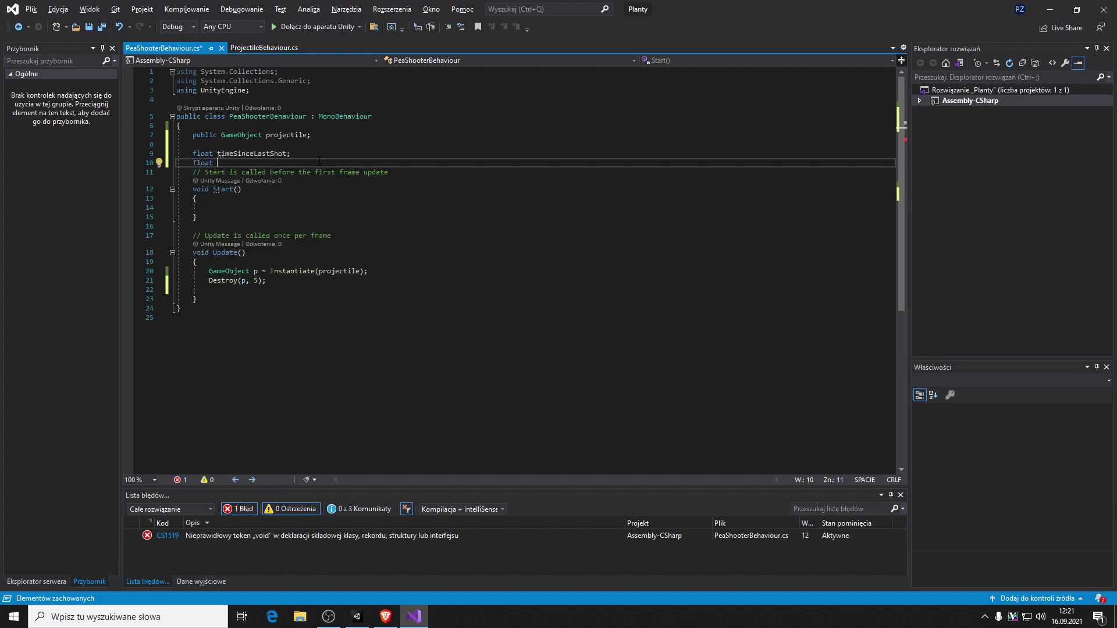
type("sho")
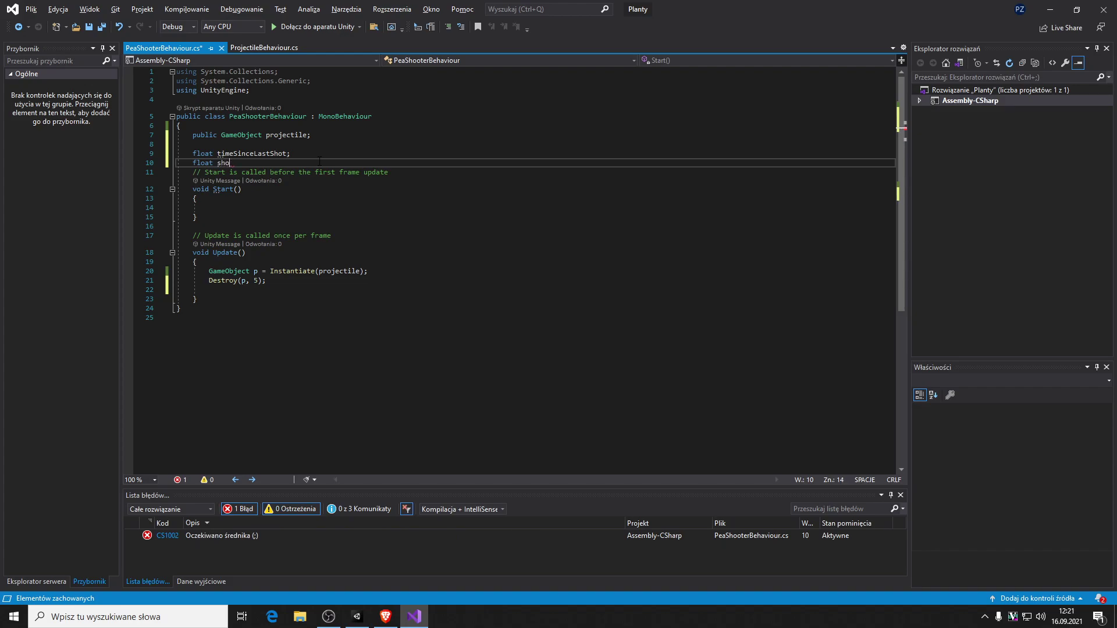
type("t")
type("Ubt")
key("BackSpace")
key("BackSpace")
key("BackSpace")
type("Inte")
type("rval;")
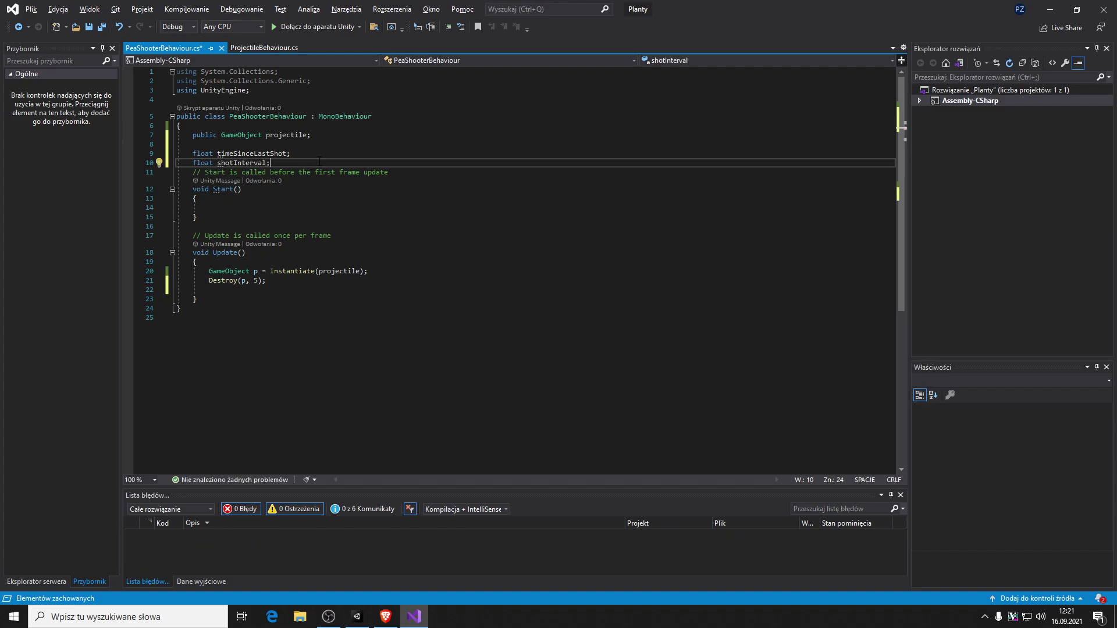
key("Left")
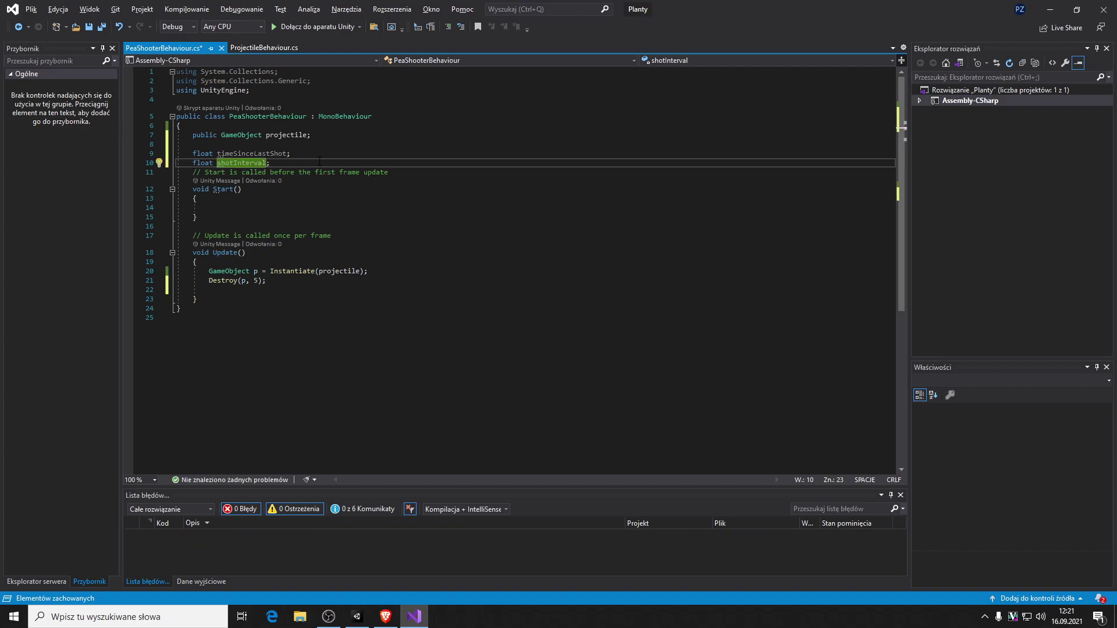
type("= 1")
key("Down")
key("Down")
key("Down")
key("Down")
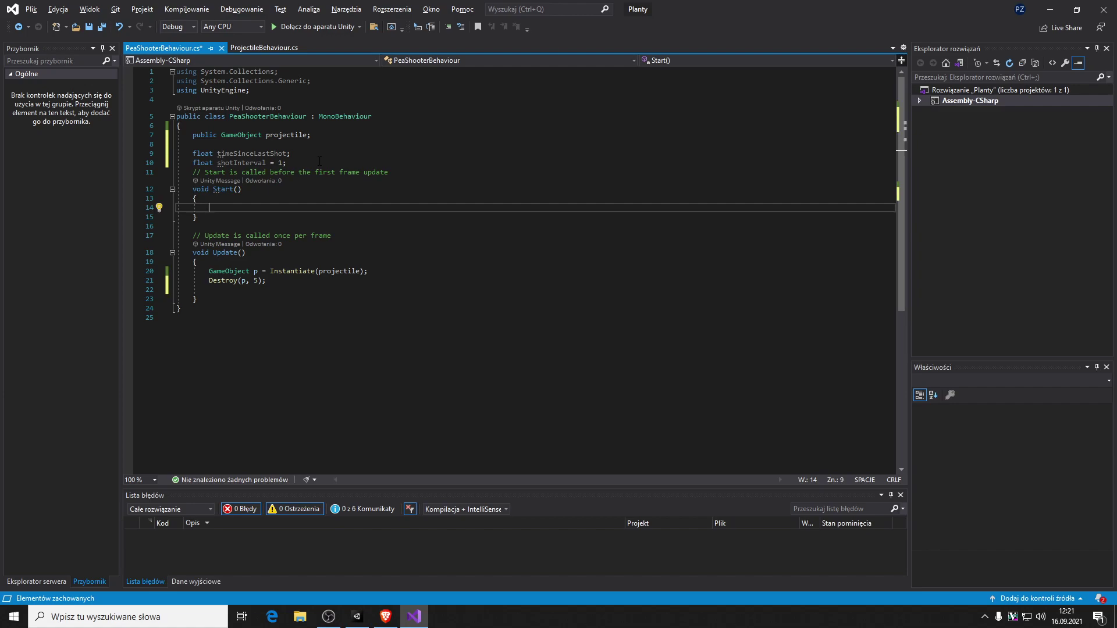
- Clean up the blank line inside Start()
type("tim")
key("BackSpace")
key("BackSpace")
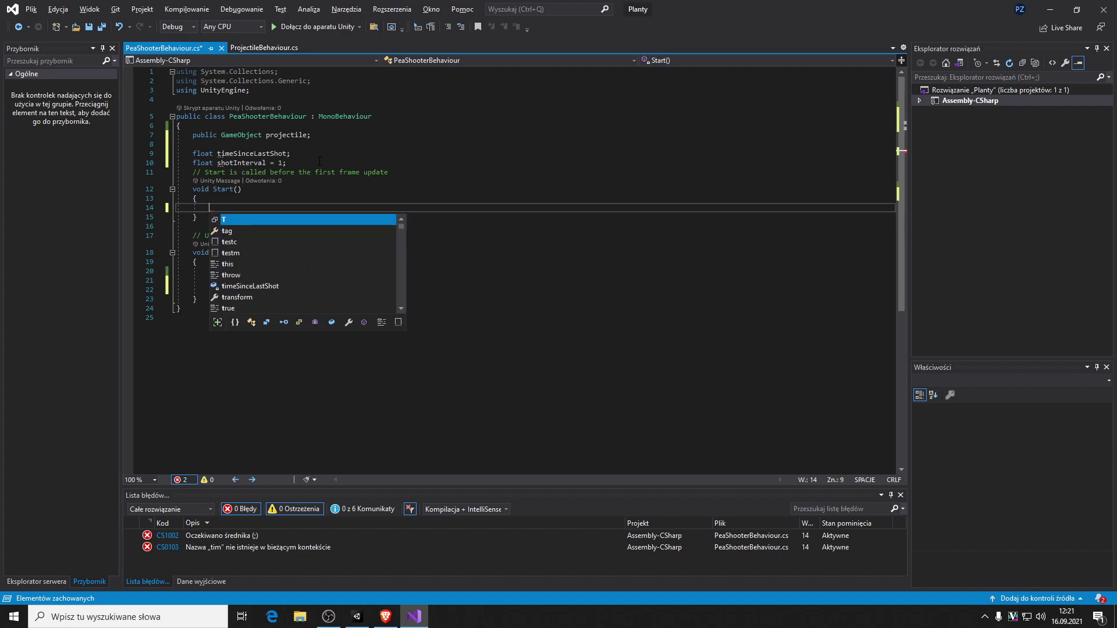
key("BackSpace")
key("BackSpace")
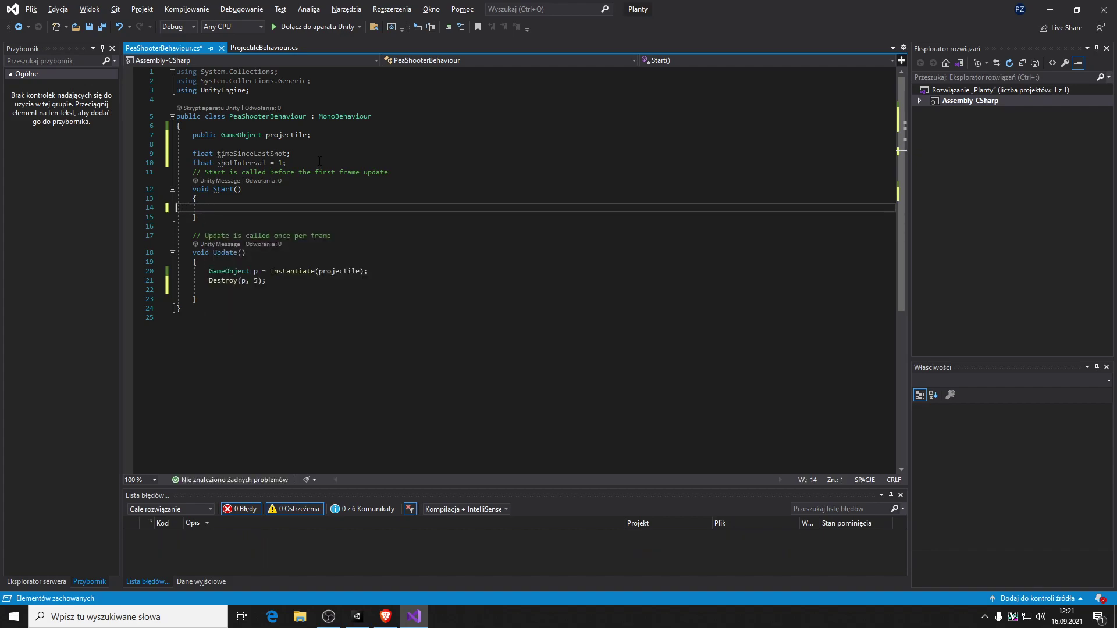
key("BackSpace")
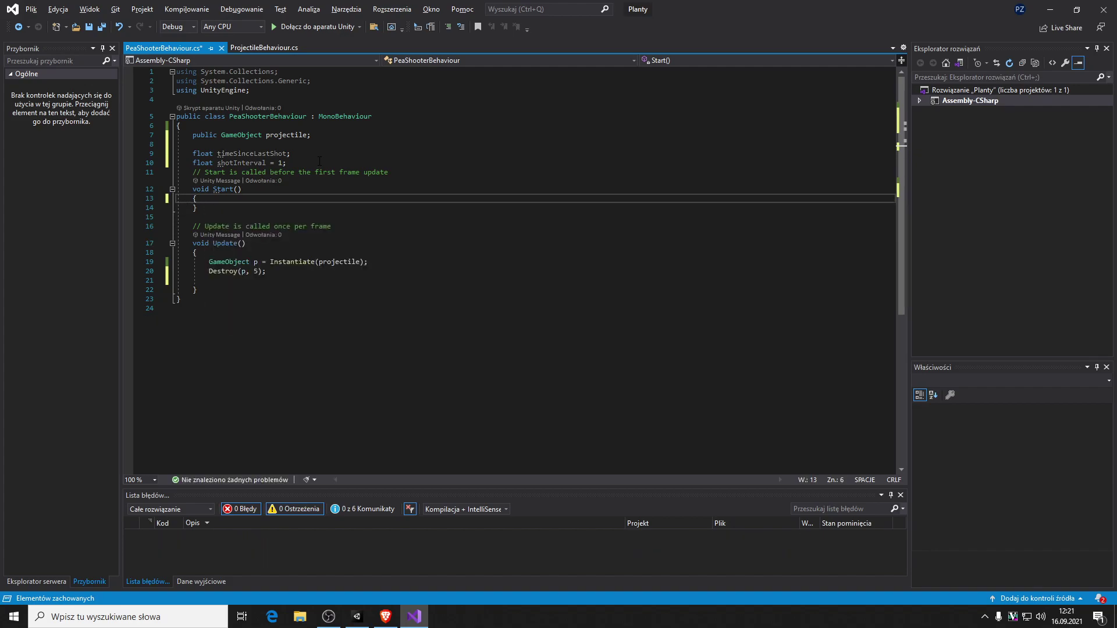
key("Return")
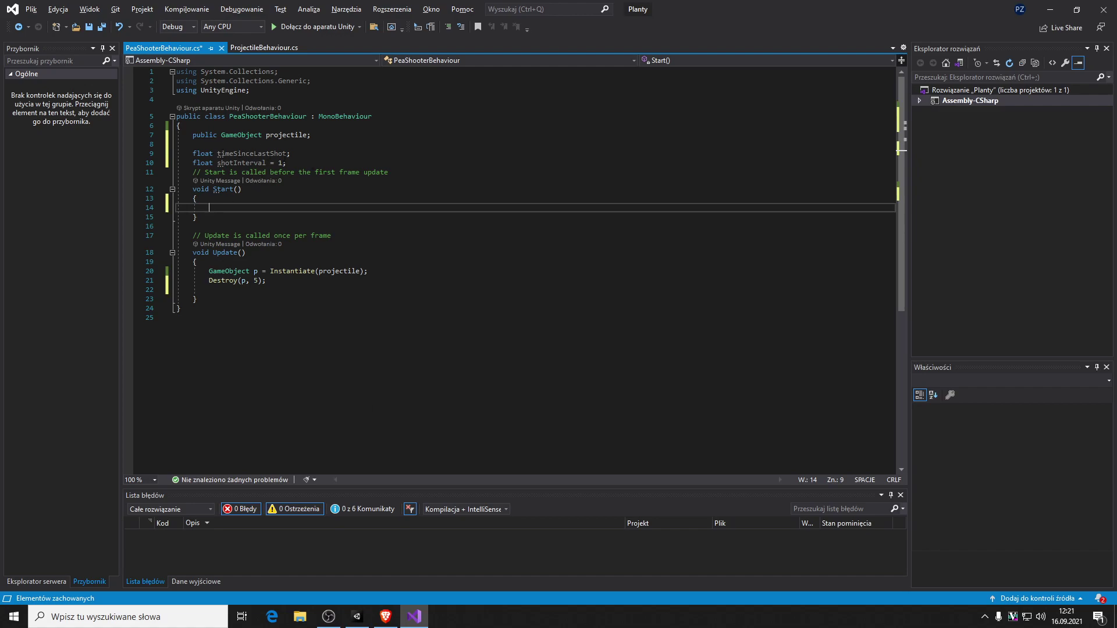
- Add 'if(timeSinceLastShot >= shotInterval) {' above the spawning code in Update()
left_click(428, 289)
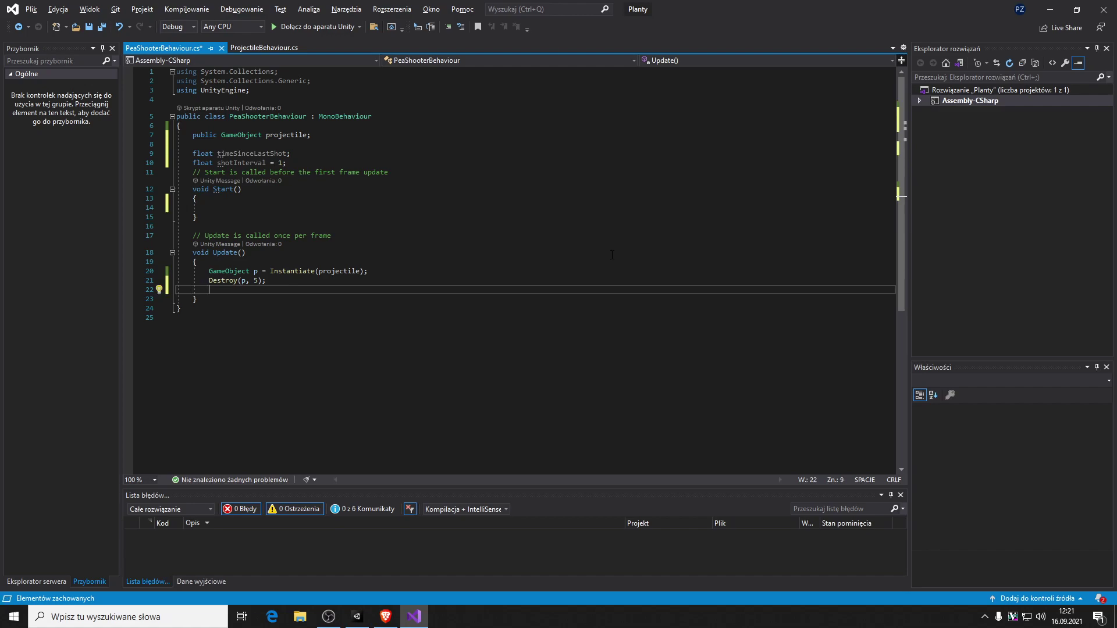
key("Up")
key("Up")
key("Return")
key("Up")
type("if(")
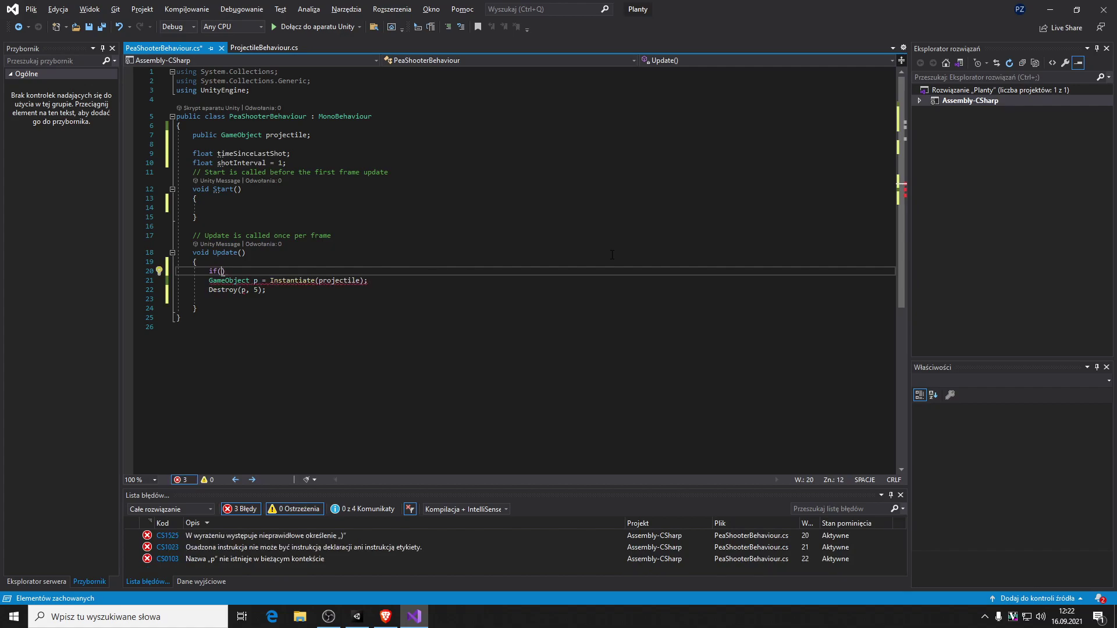
type("time")
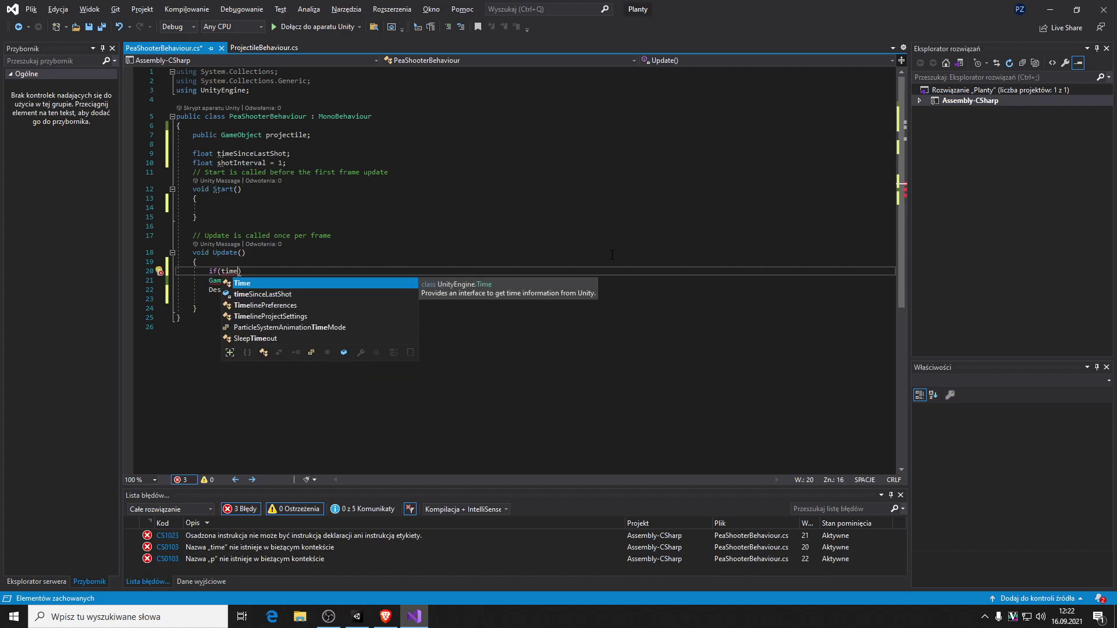
key("Down")
key("Tab")
type("> ")
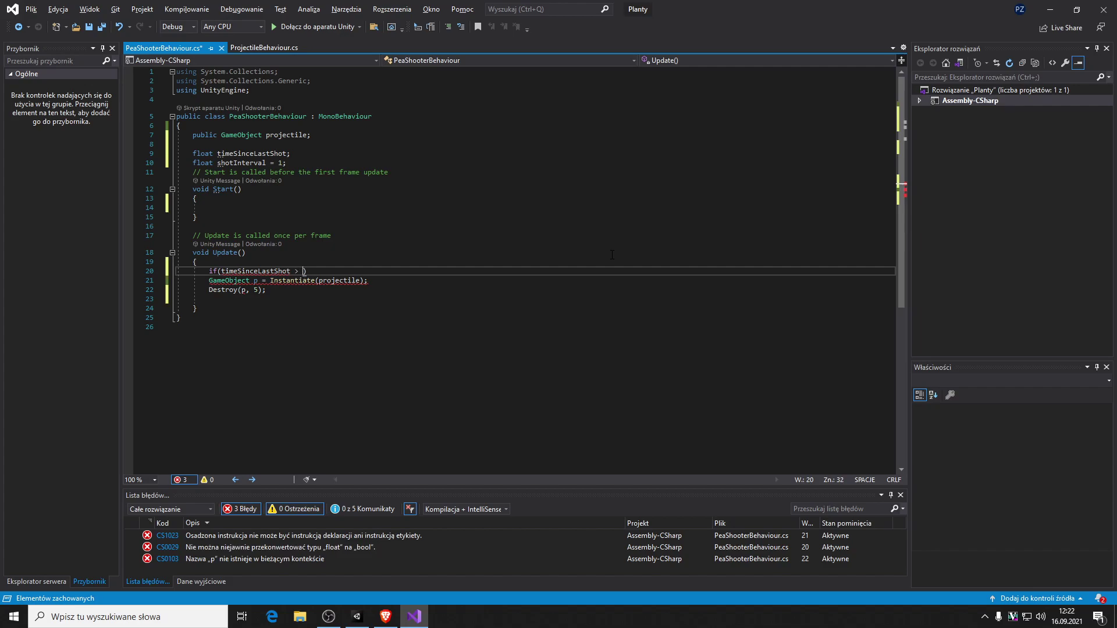
type("sho")
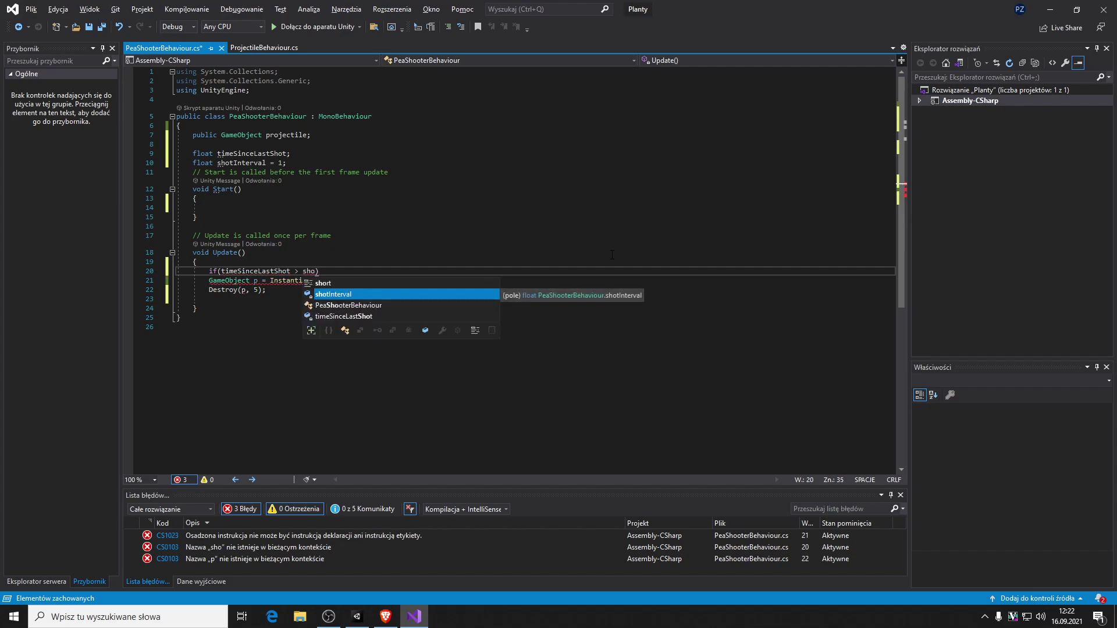
key("Tab")
key("Left")
key("Left")
key("Left")
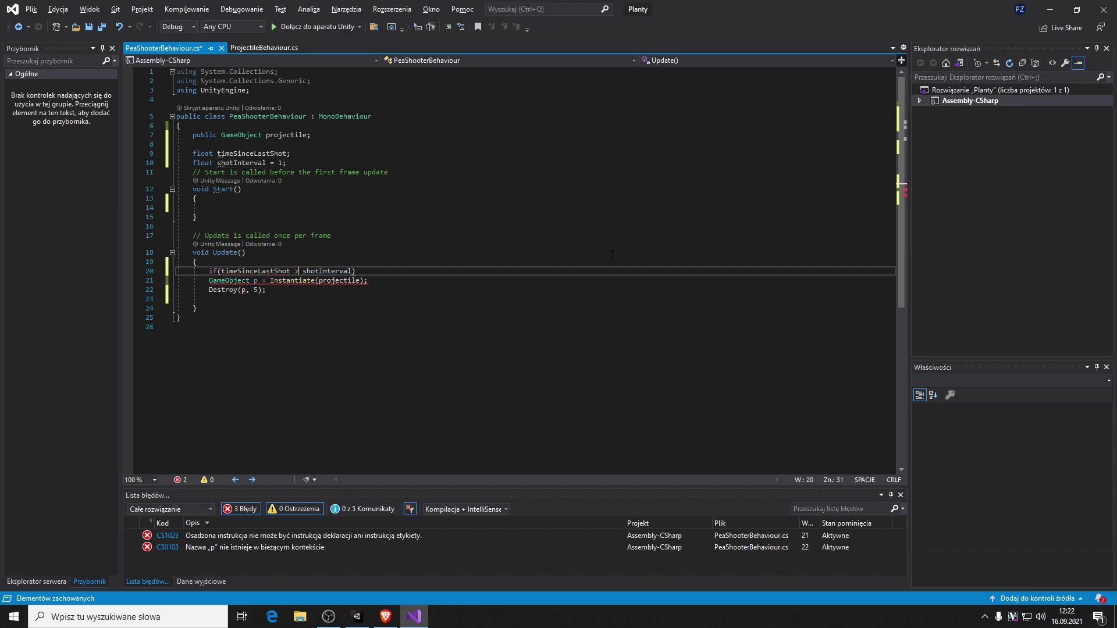
type("=")
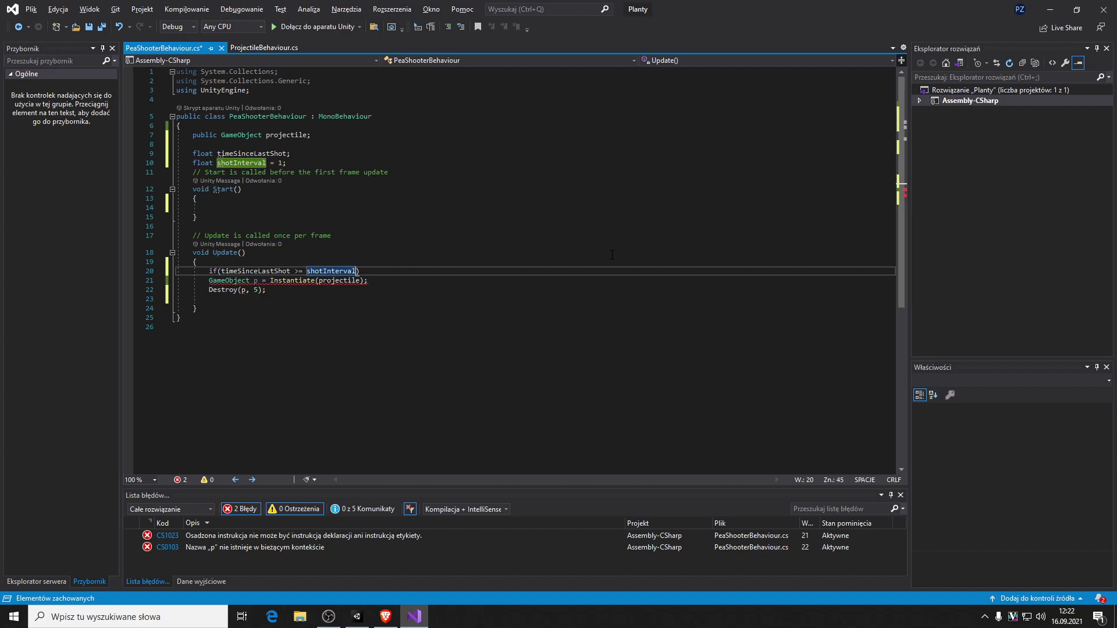
key("End")
type("{")
key("Return")
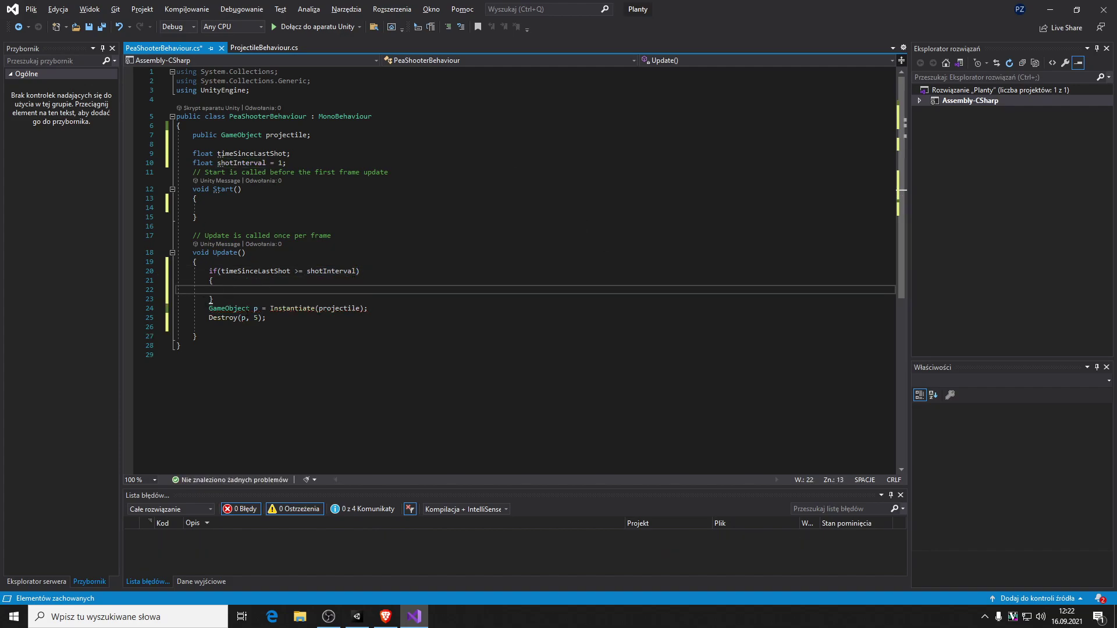
- Move the Instantiate and Destroy lines inside the if block
left_click_drag(266, 318, 209, 308)
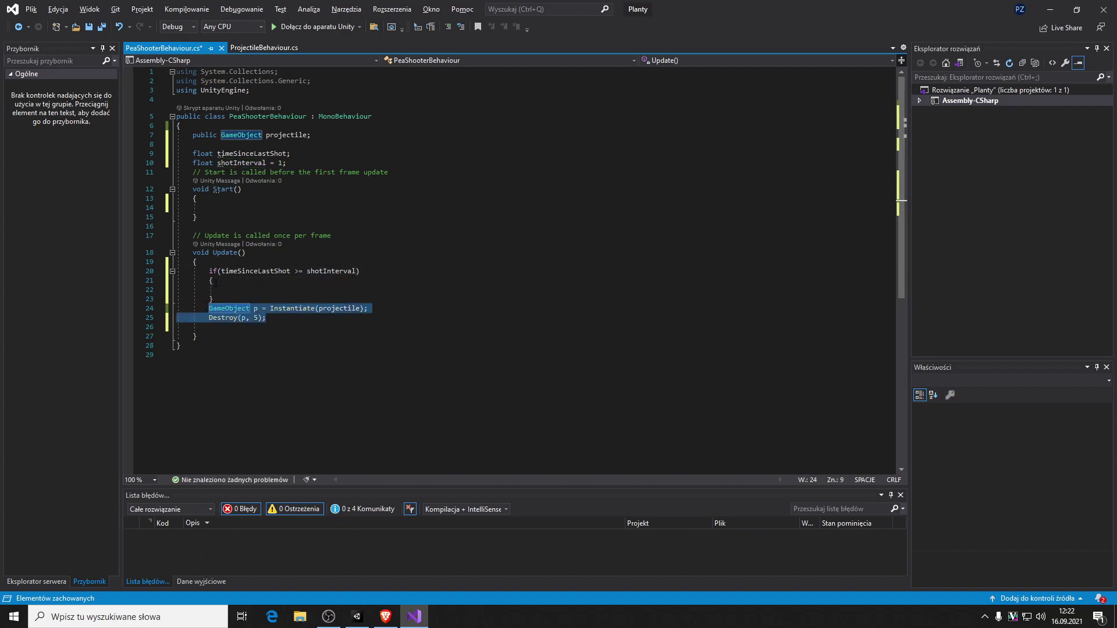
key("ctrl+x")
key("Up")
key("Up")
key("ctrl+v")
left_click(459, 271)
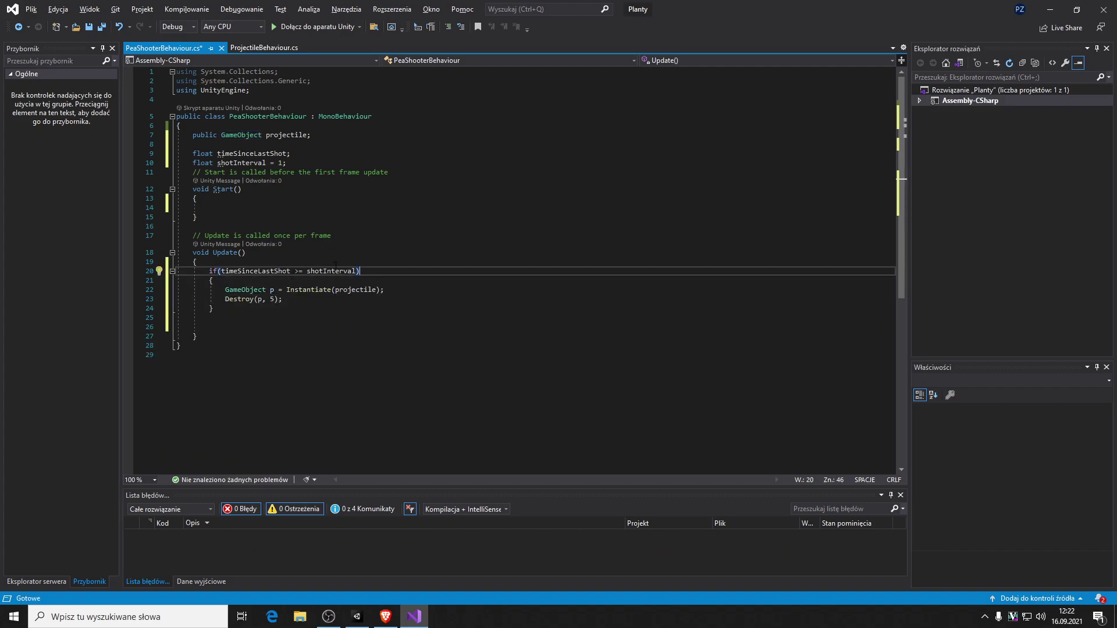
- Reset the timer with 'timeSinceLastShot = 0;' after the Destroy call
left_click(294, 297)
key("Return")
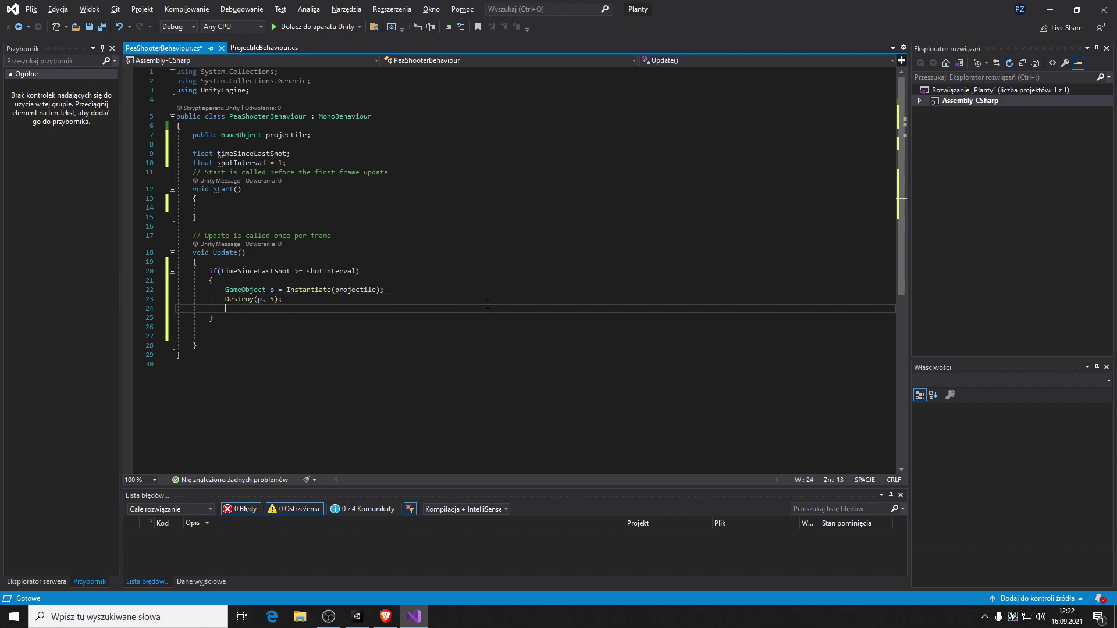
type("time")
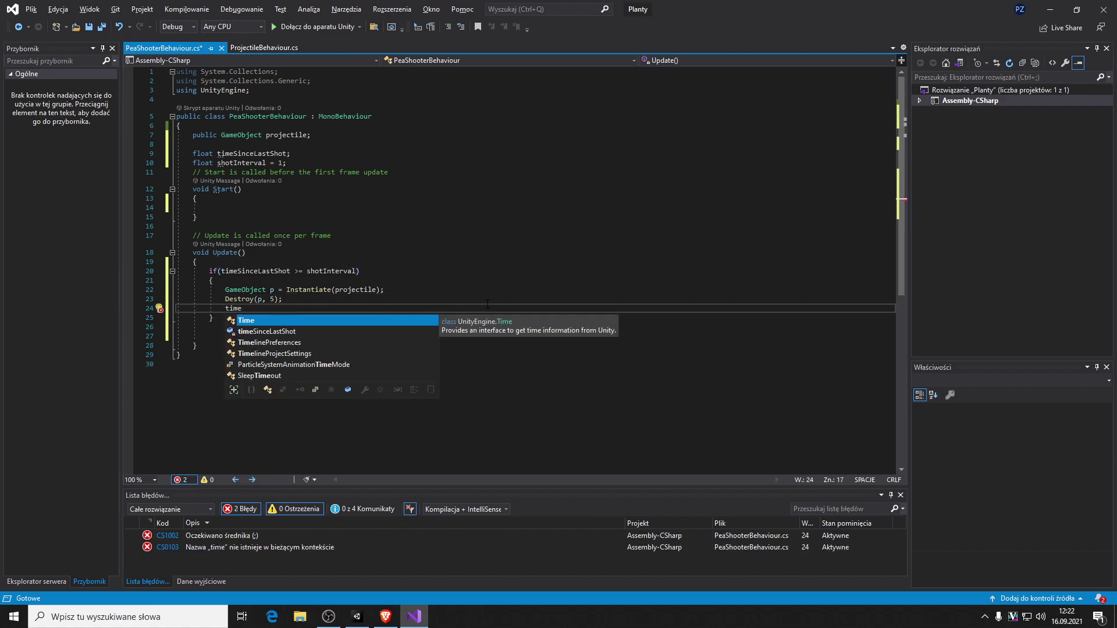
key("Tab")
type("= ")
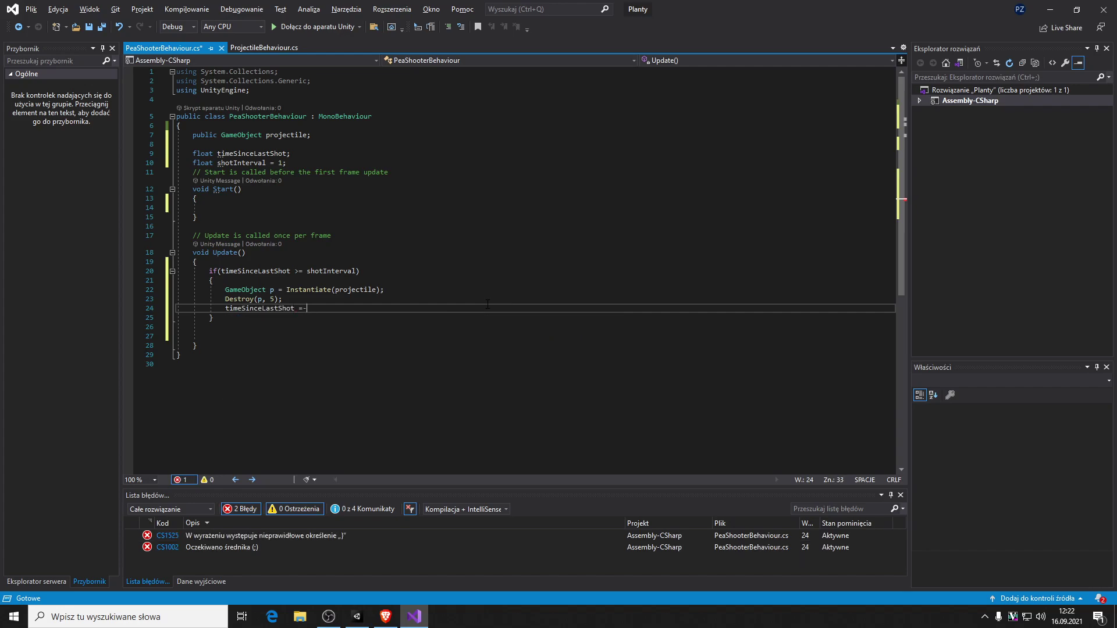
type("0")
type(";")
key("Down")
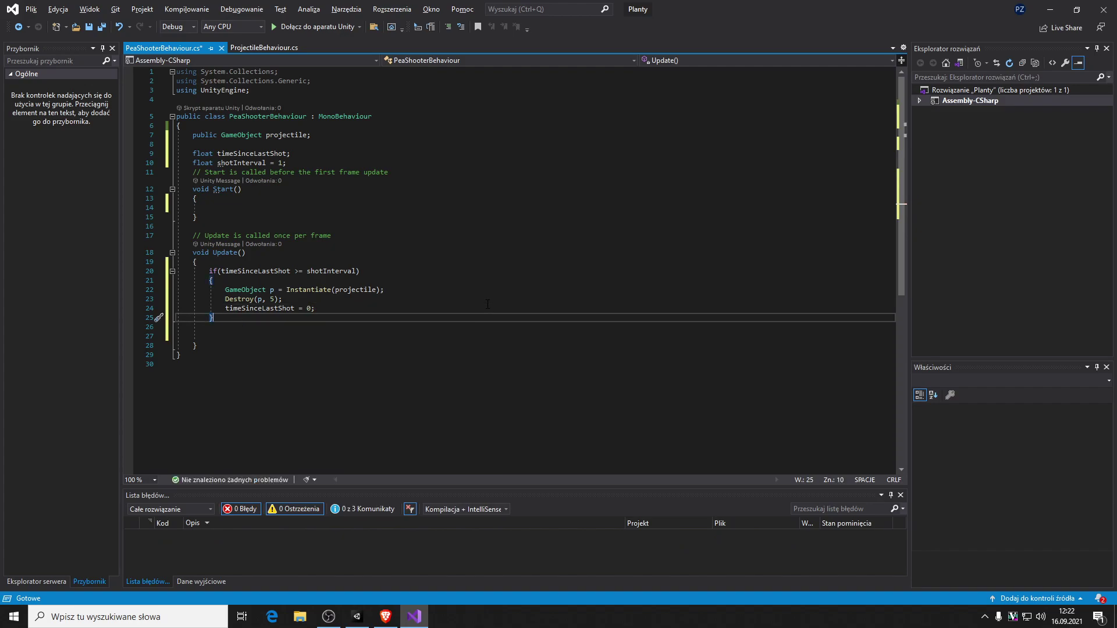
- Write an else block incrementing timeSinceLastShot, then delete it
type(" else")
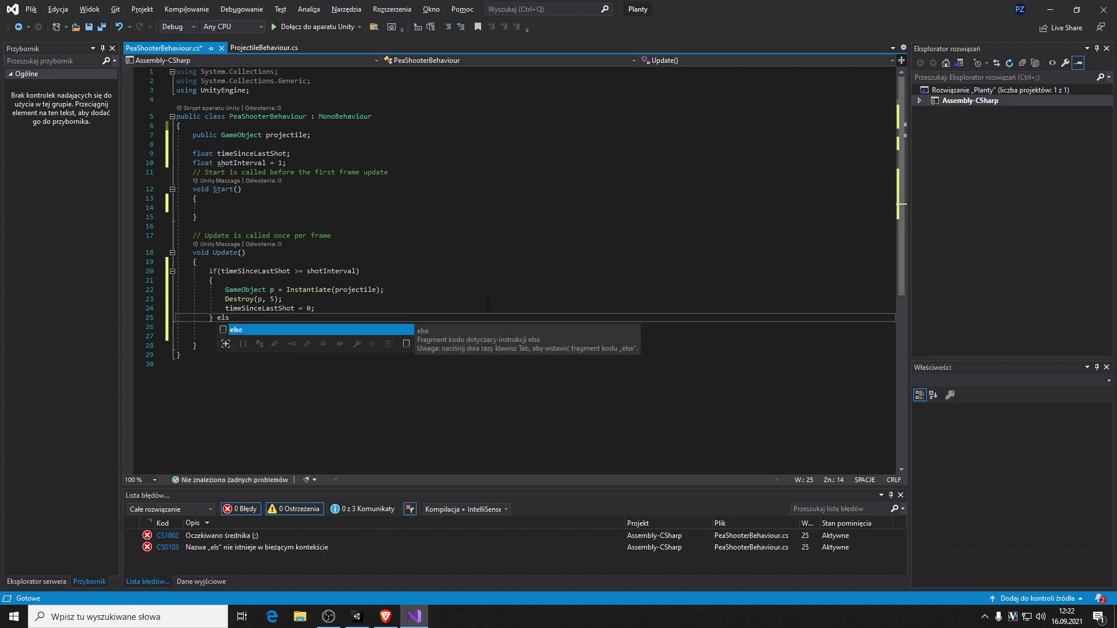
key("Return")
type("{")
key("Return")
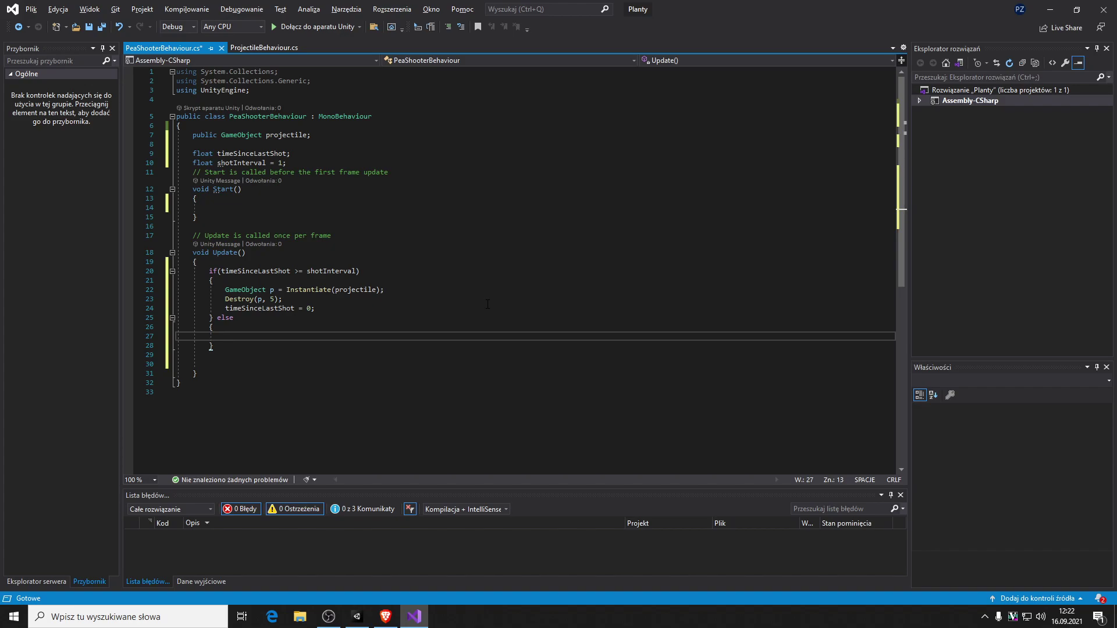
type("Time")
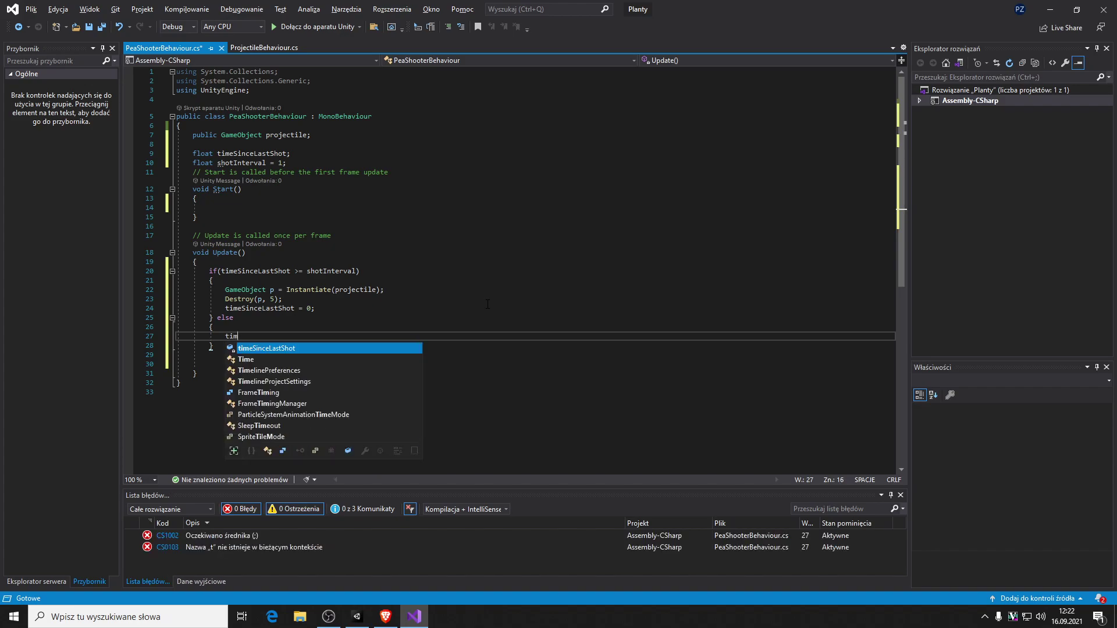
key("BackSpace")
key("BackSpace")
key("BackSpace")
type("tim")
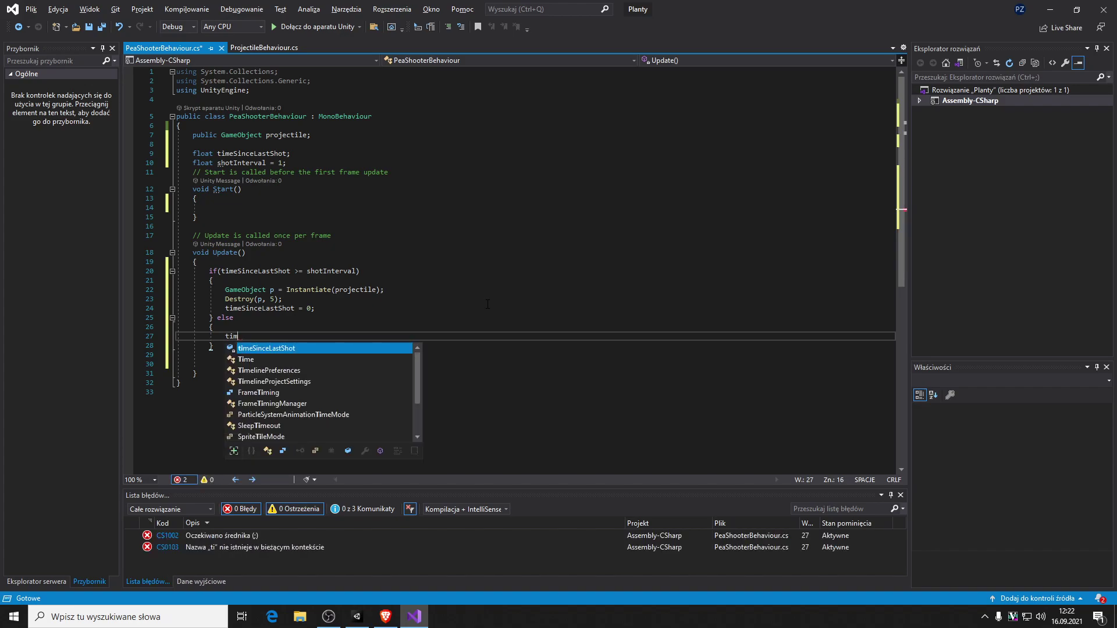
key("Tab")
type("+")
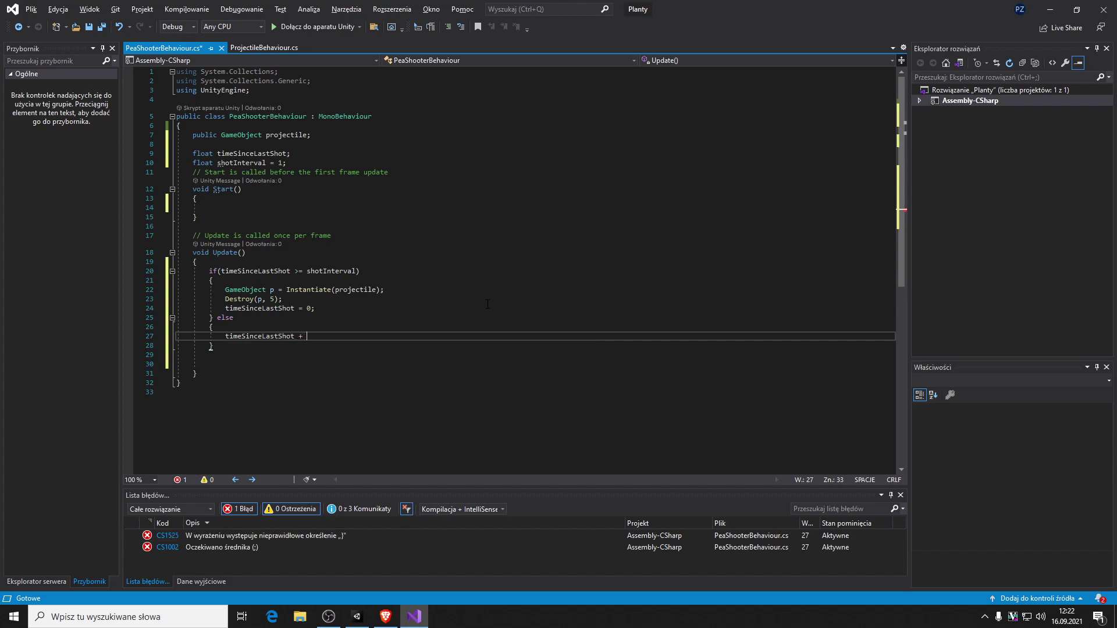
type("= time")
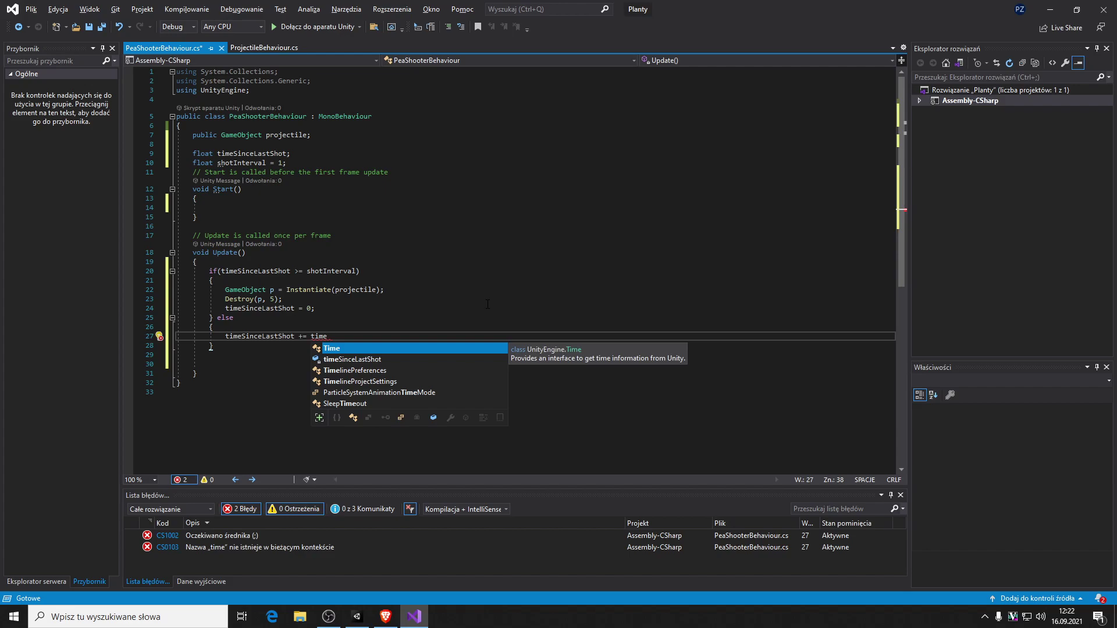
left_click_drag(213, 347, 217, 318)
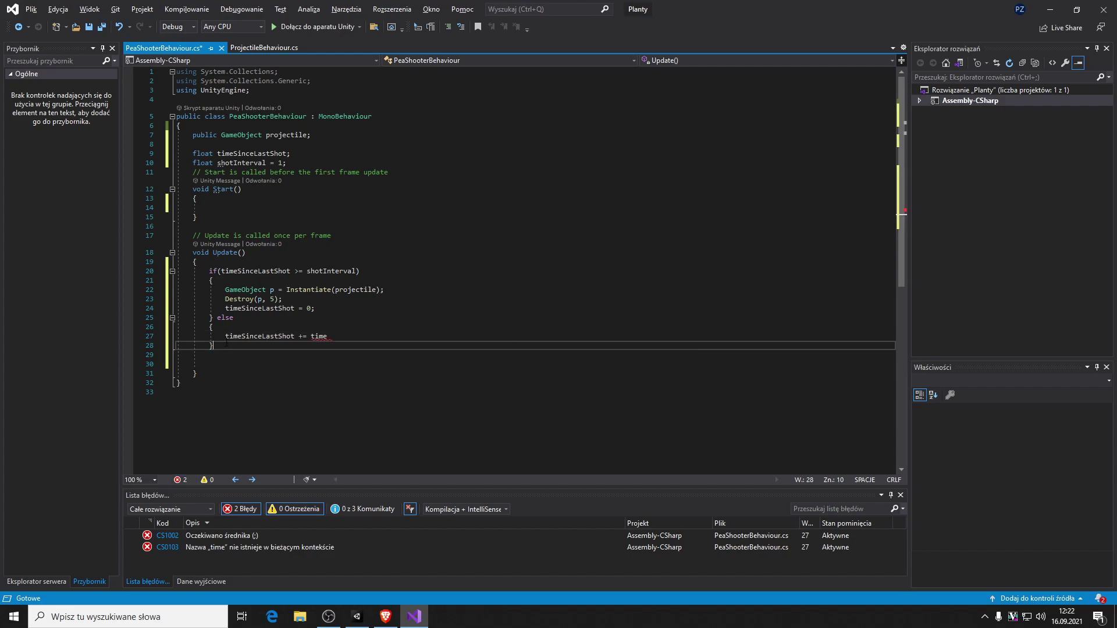
key("Delete")
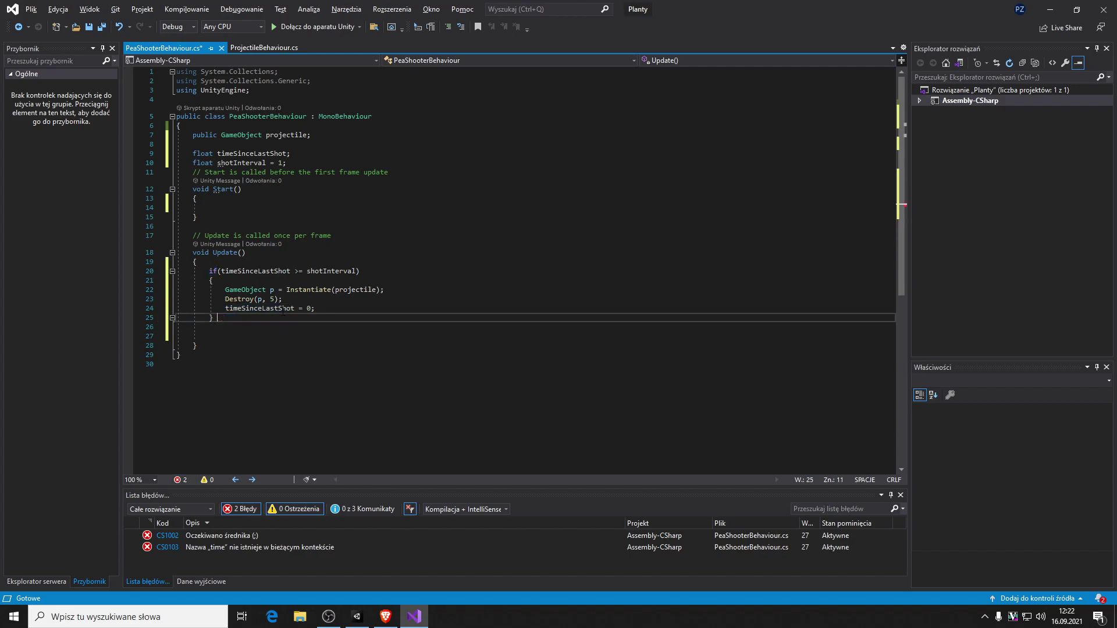
- Add 'timeSinceLastShot += Time.deltaTime;' after the if block and remove an extra blank line
key("Return")
type("ti")
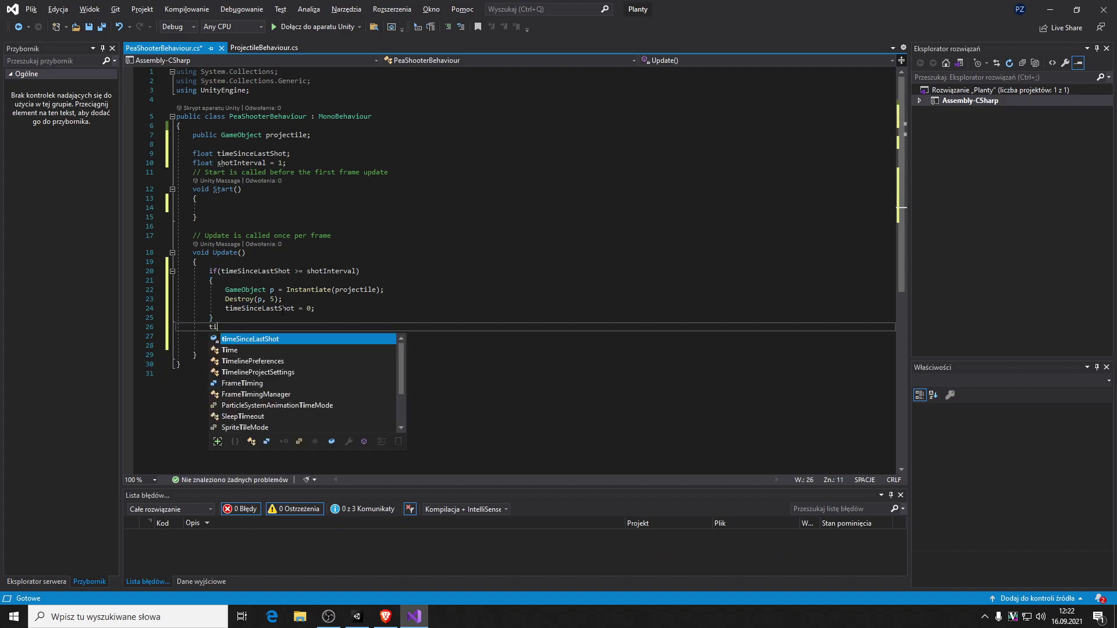
type("meSinceLastShot +=")
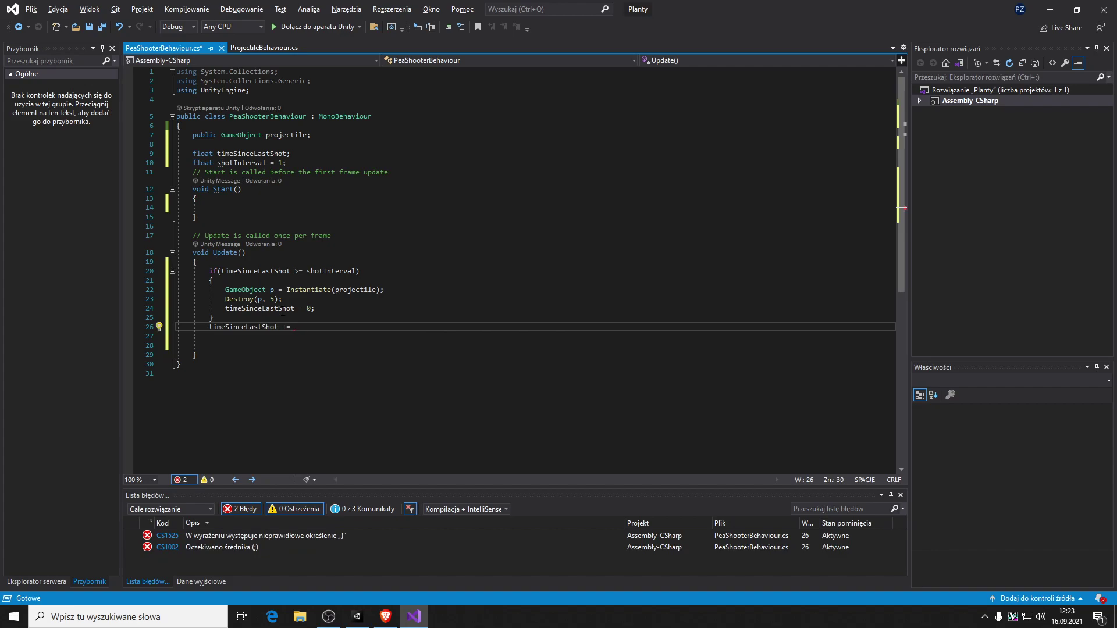
type(" Time.de")
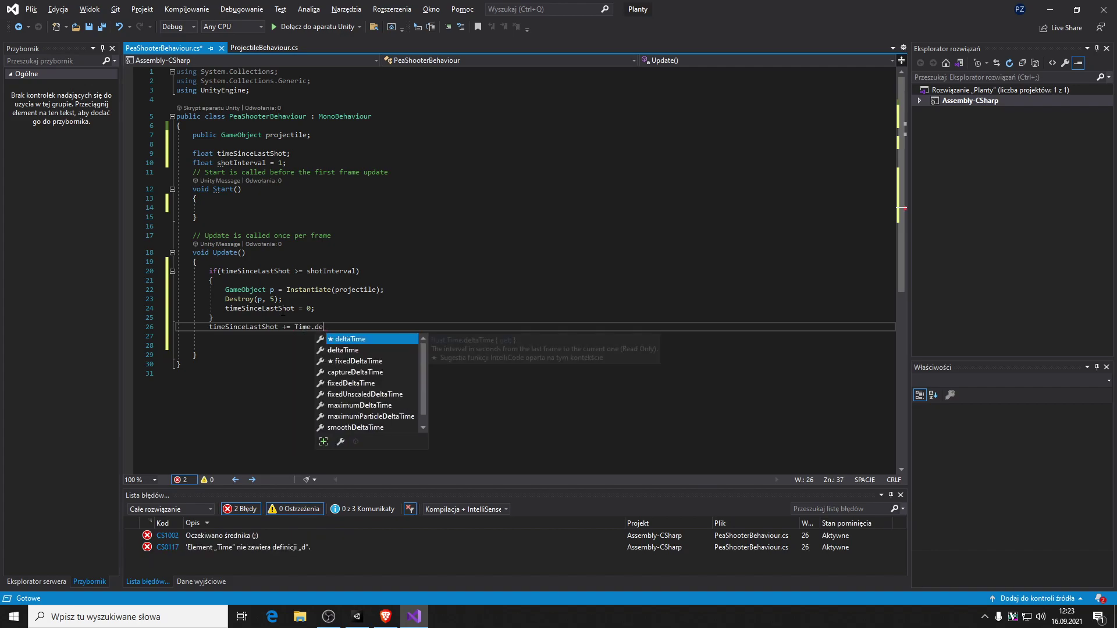
key("Tab")
type(";")
key("Down")
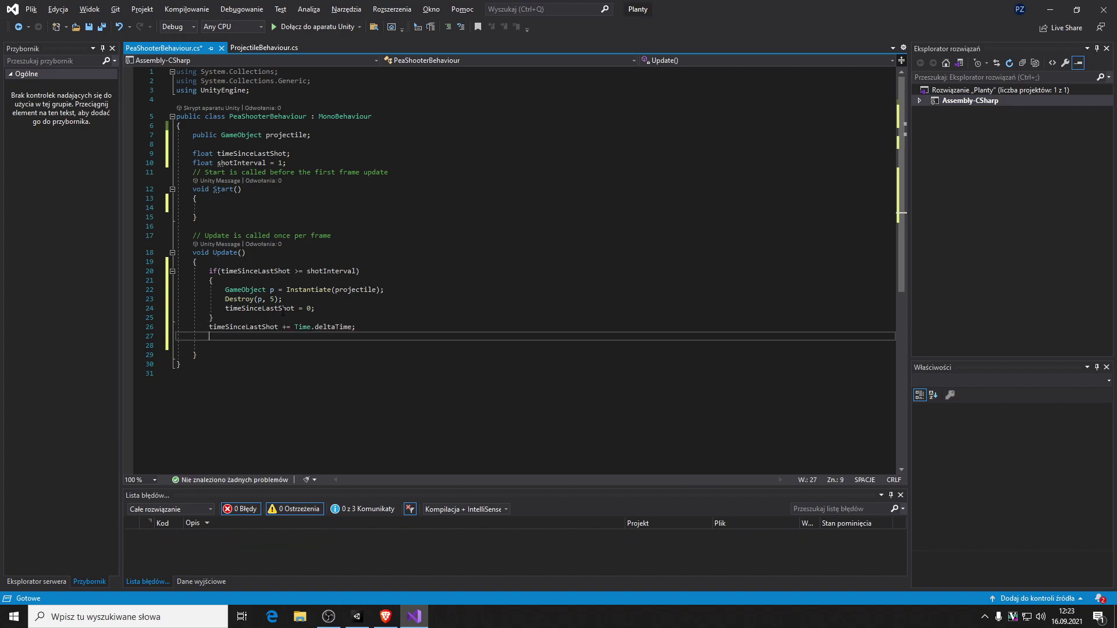
key("Down")
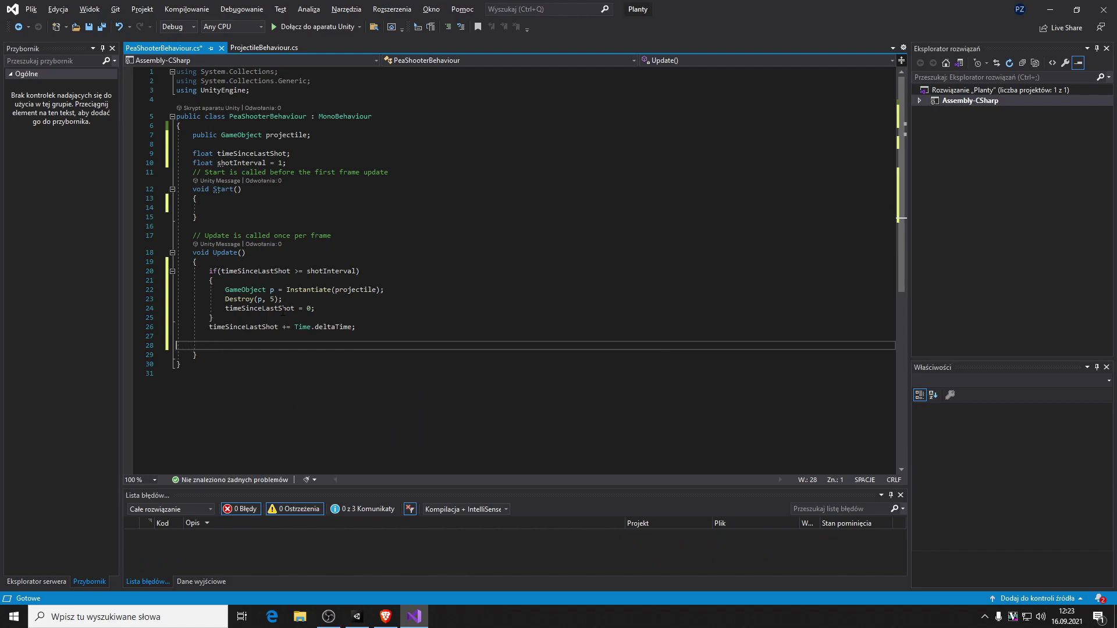
key("BackSpace")
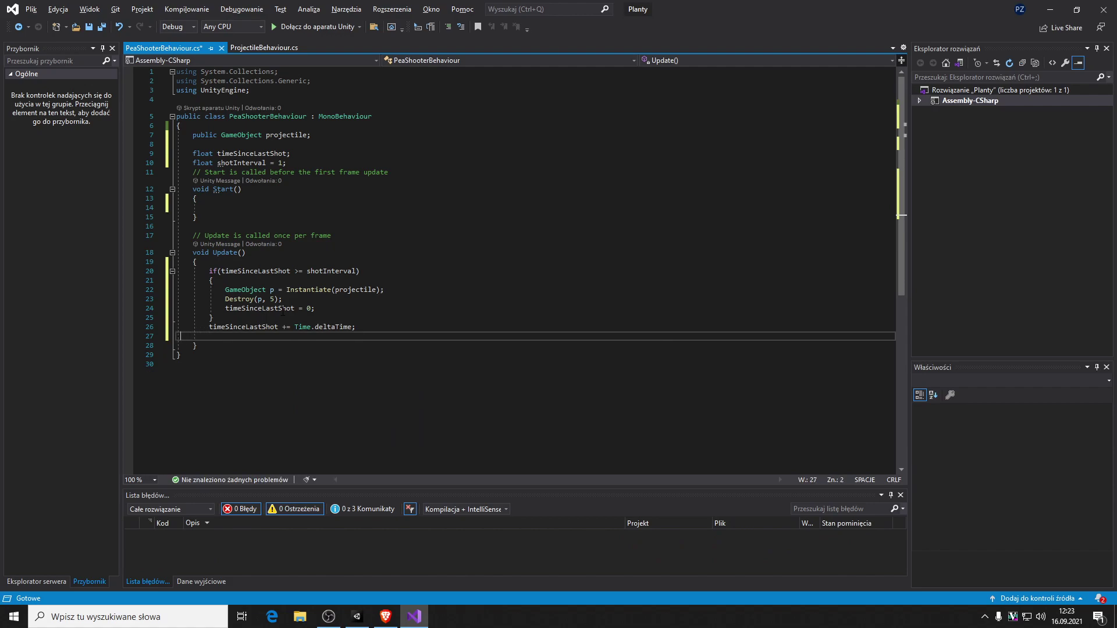
- Remove the last blank line, save PeaShooterBehaviour.cs, and switch back to Unity
key("BackSpace")
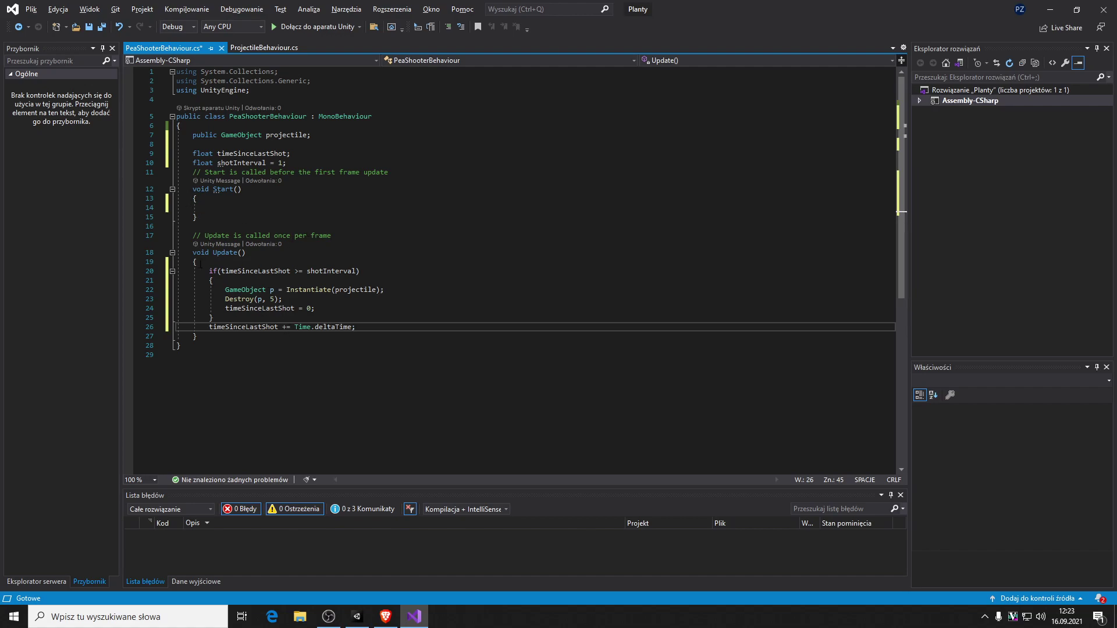
key("ctrl+s")
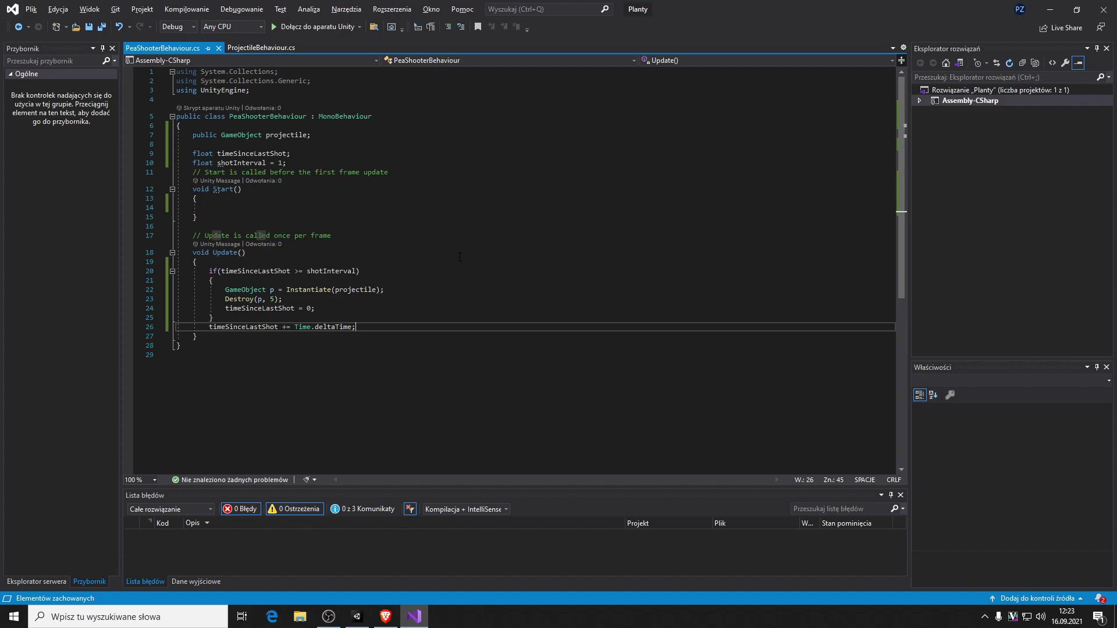
key("alt+Tab")
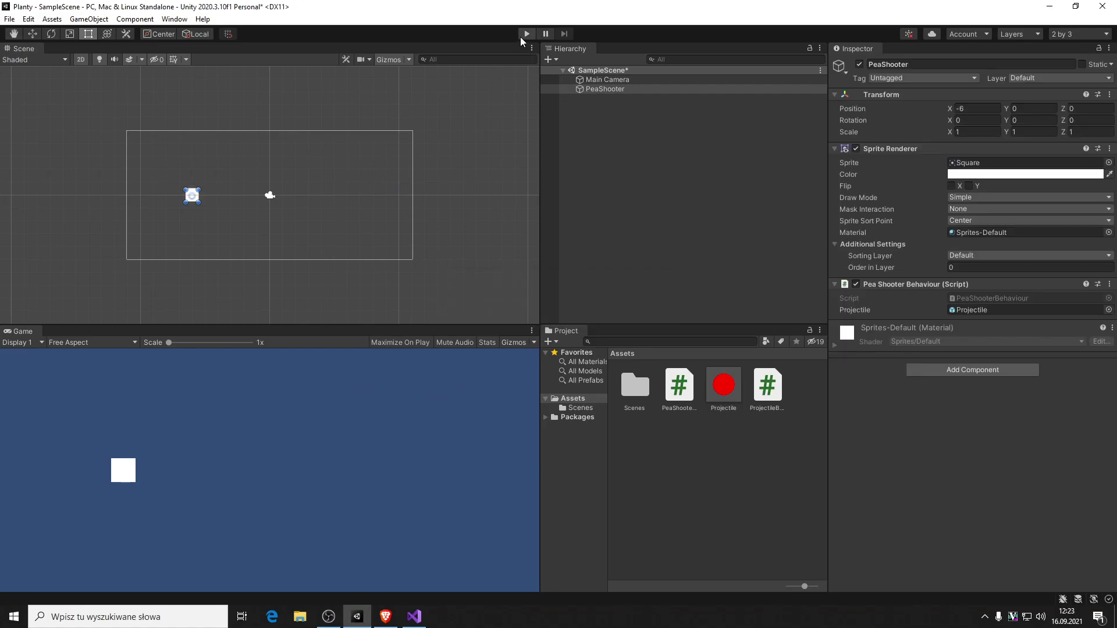
left_click(526, 34)
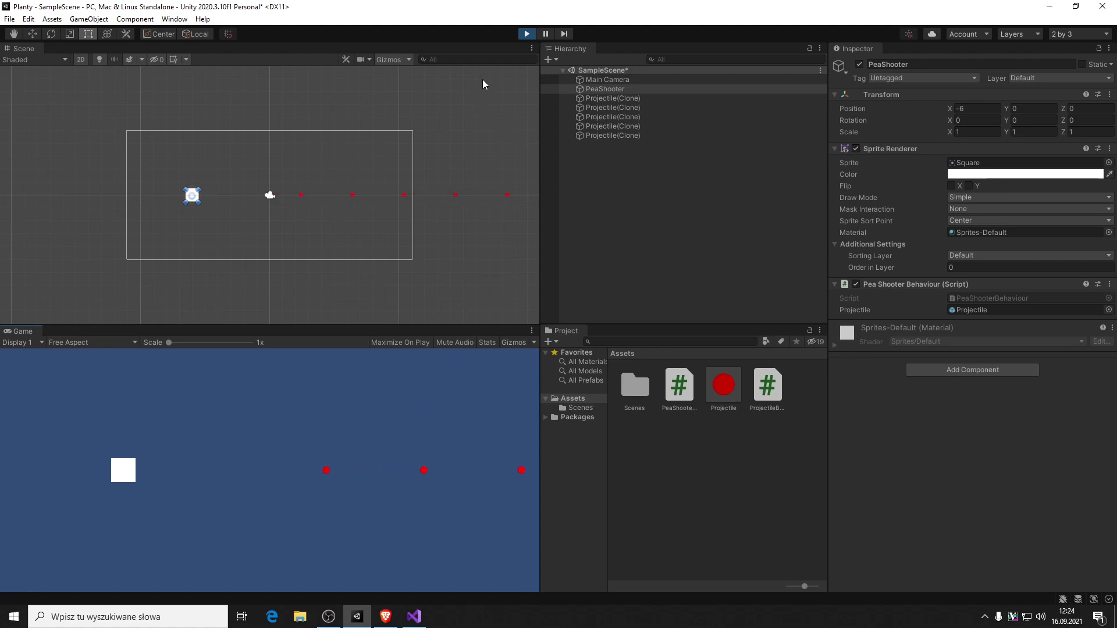
left_click(527, 34)
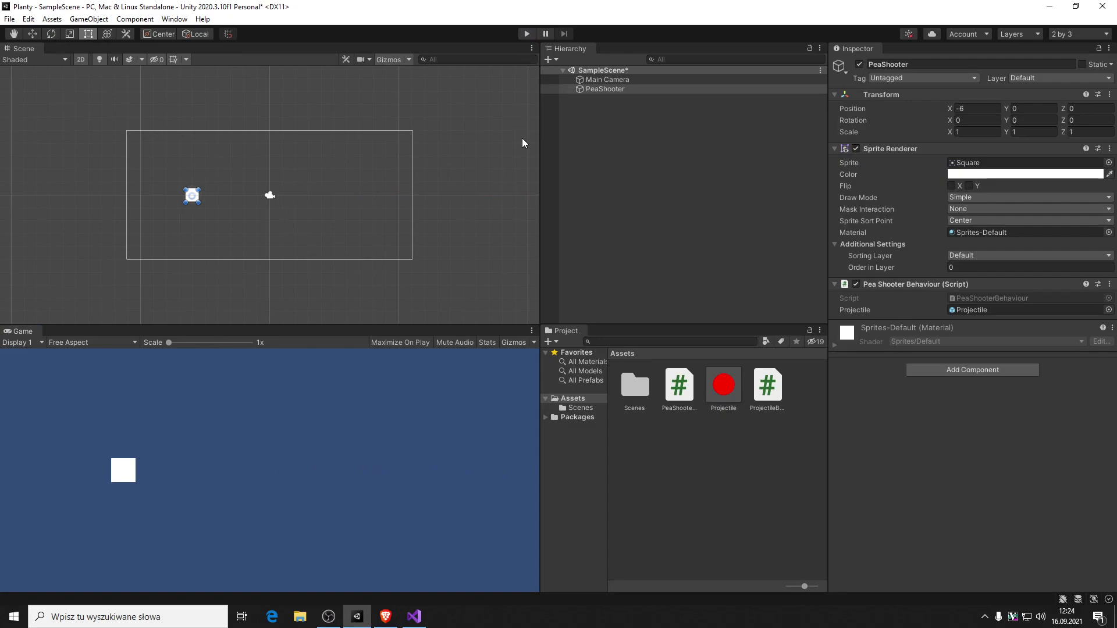
key("alt+Tab")
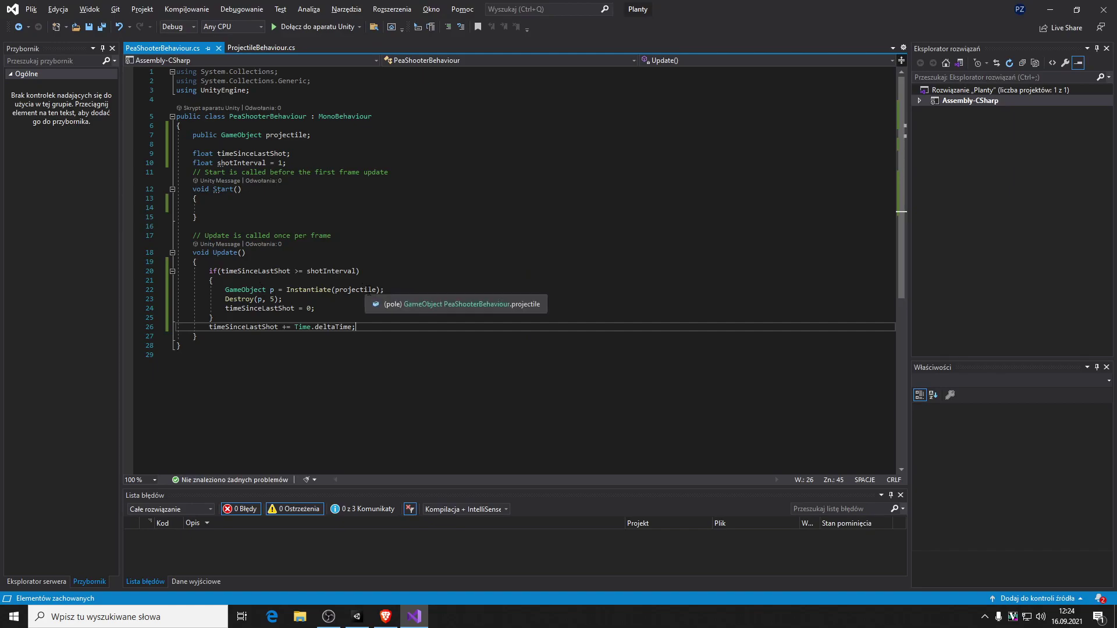
- Add a comma after projectile in Instantiate and browse to the Vector3 position, Quaternion rotation overload
left_click(376, 291)
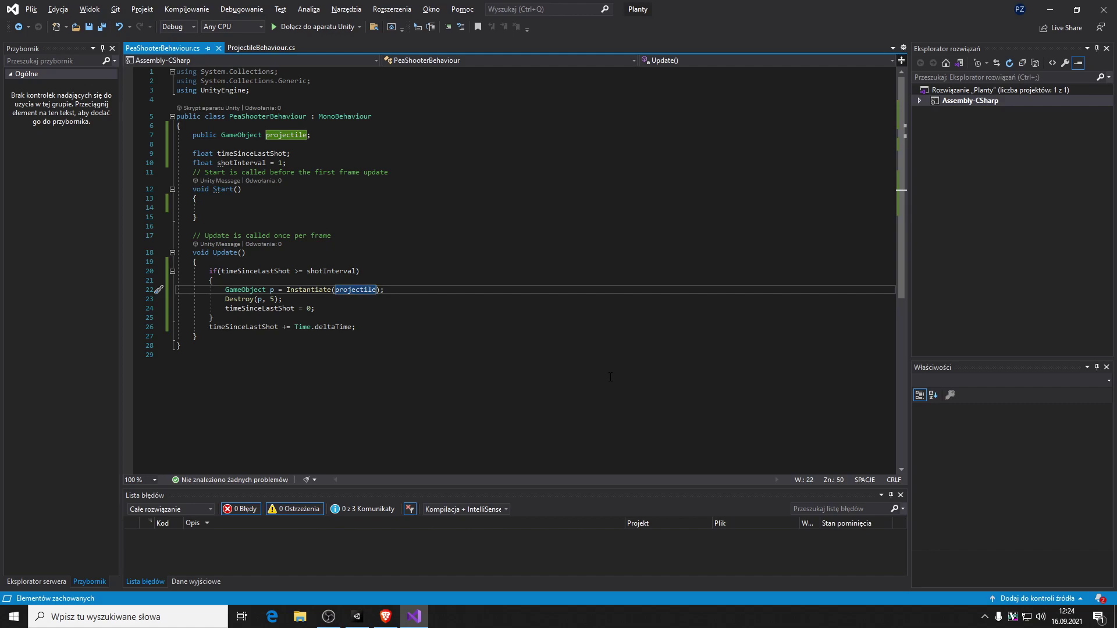
type(",")
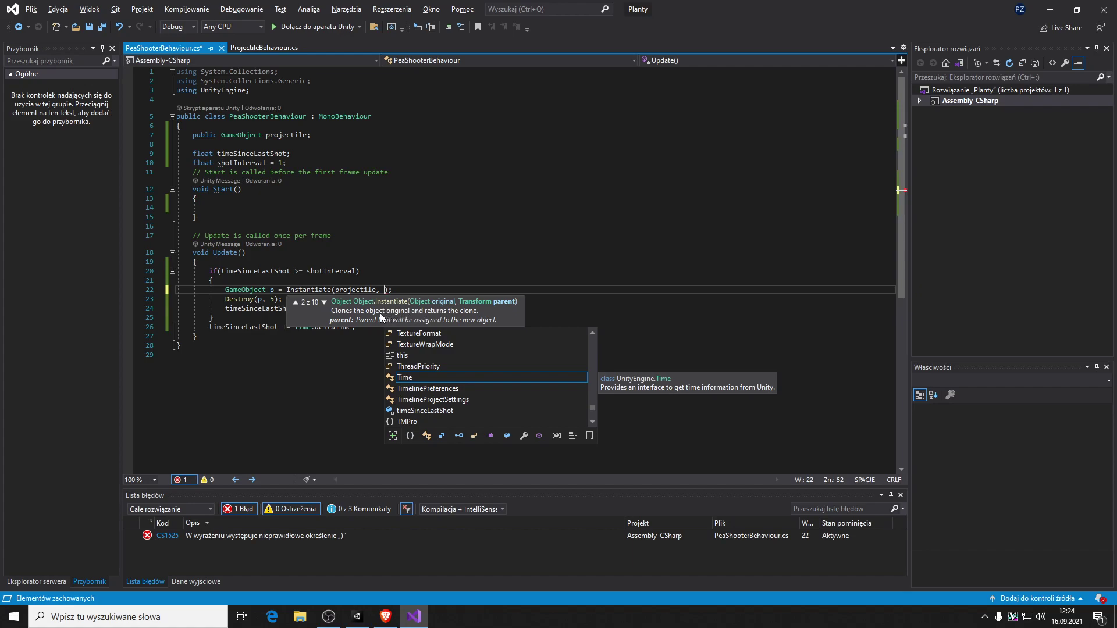
left_click(323, 303)
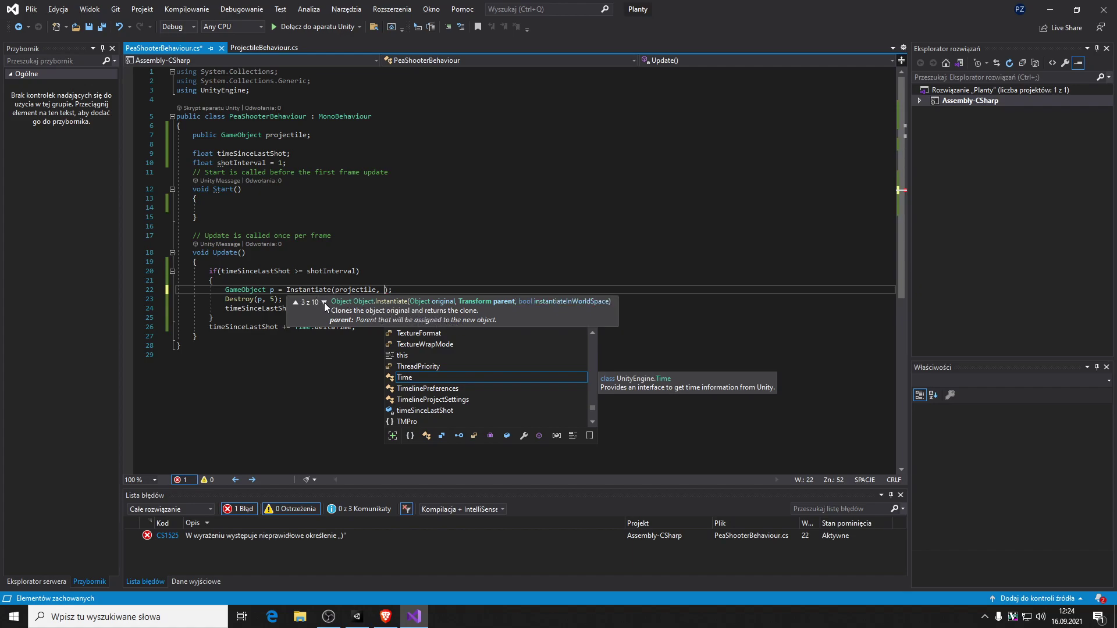
left_click(324, 303)
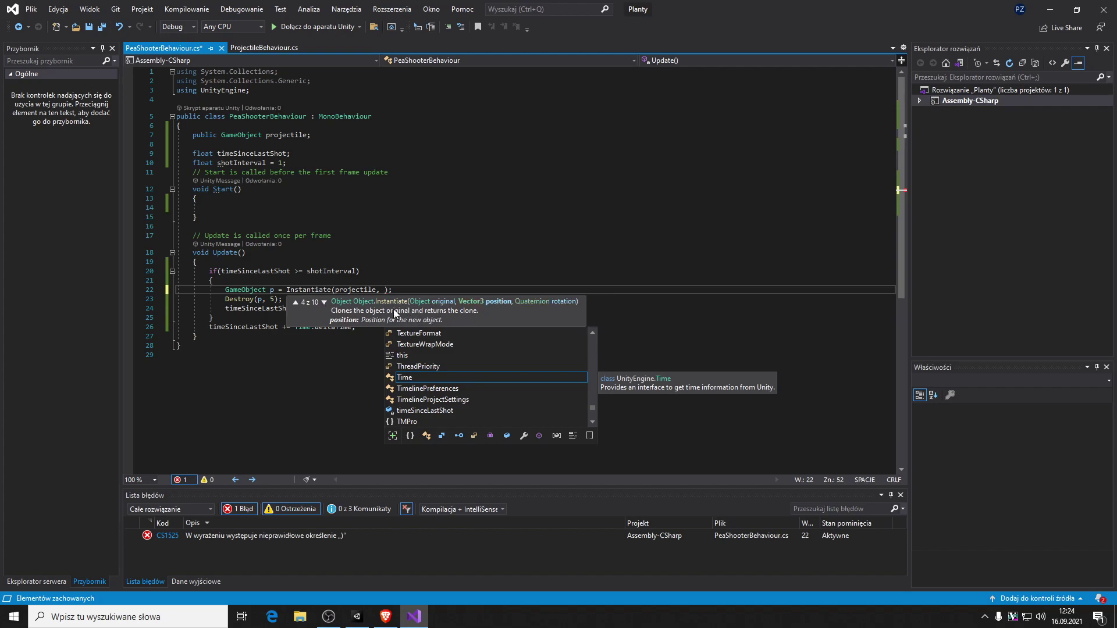
double_click(297, 304)
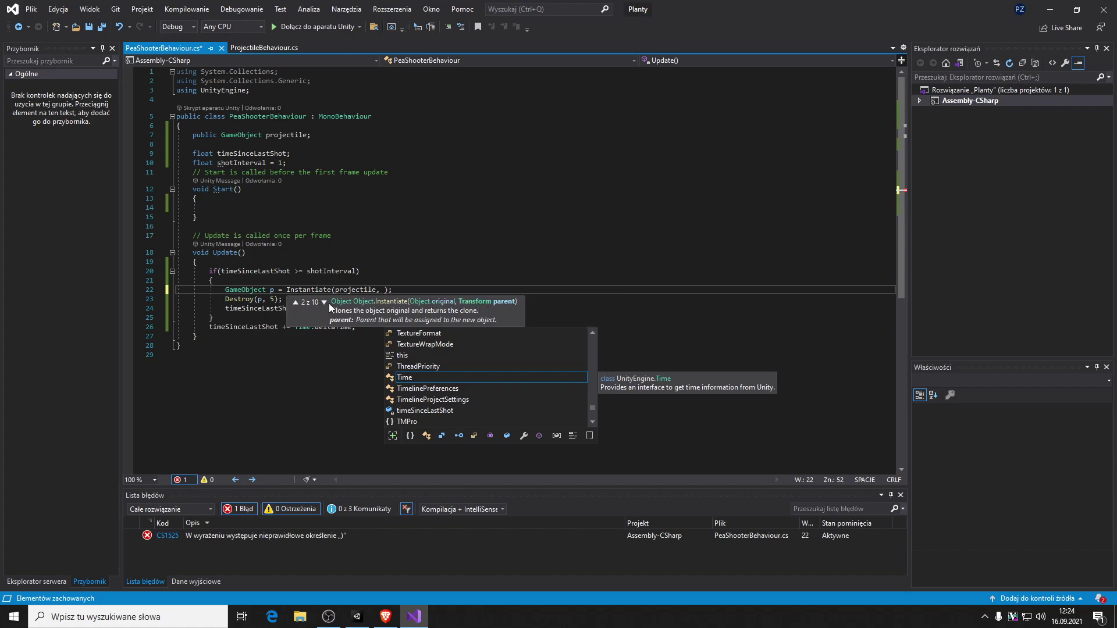
left_click(324, 302)
left_click(324, 303)
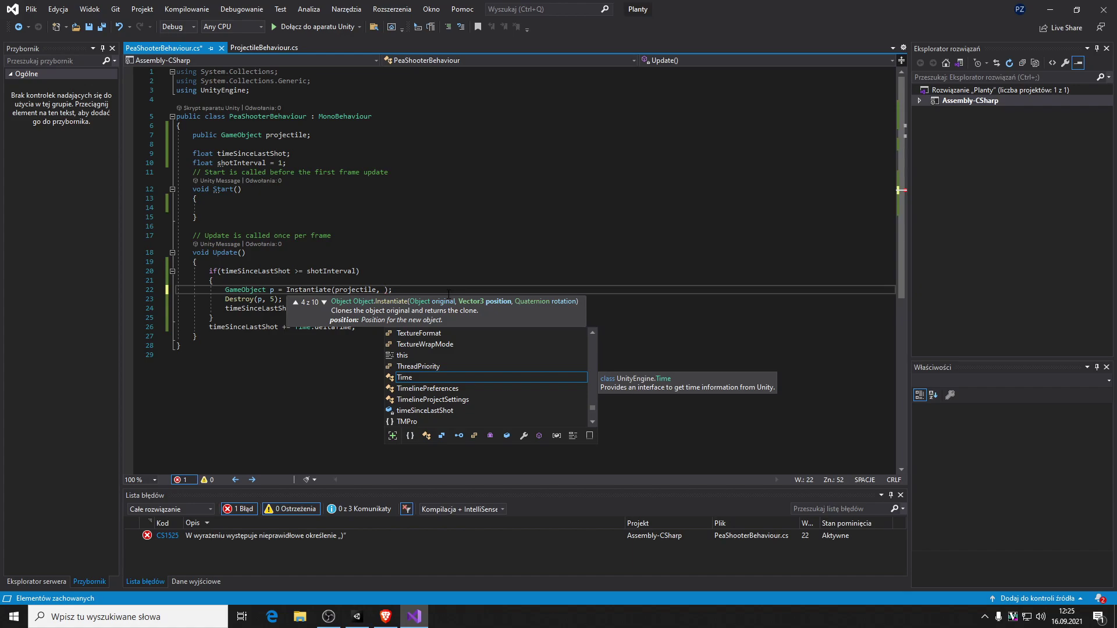
- Finish the Instantiate call with transform.position and Quaternion.identity, then save PeaShooterBehaviour.cs
type("transform.")
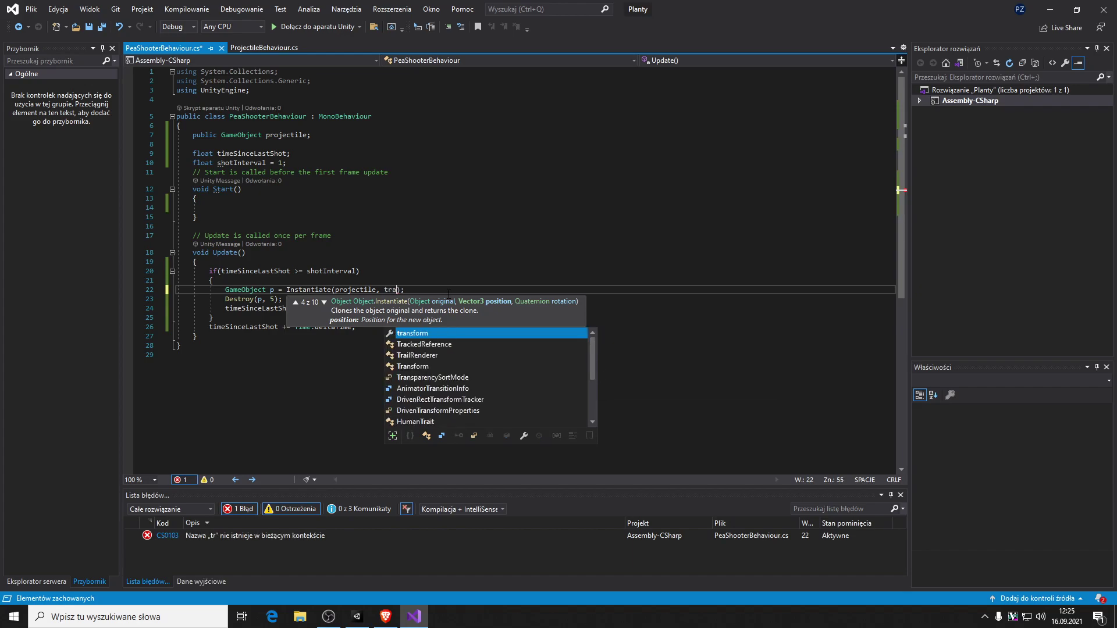
type("p")
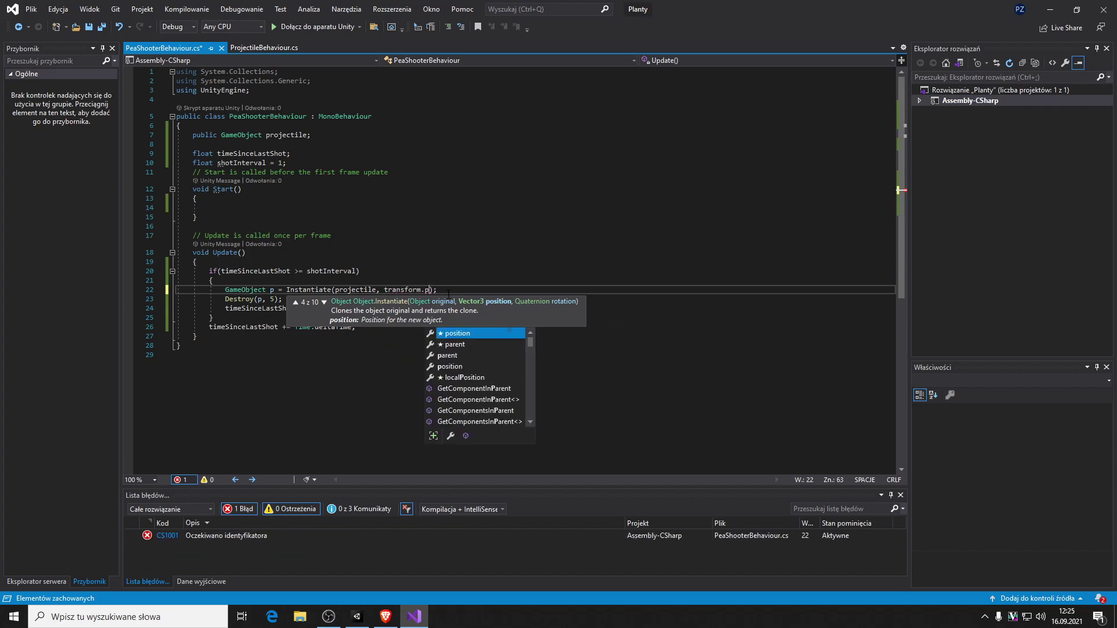
type("o")
key("Tab")
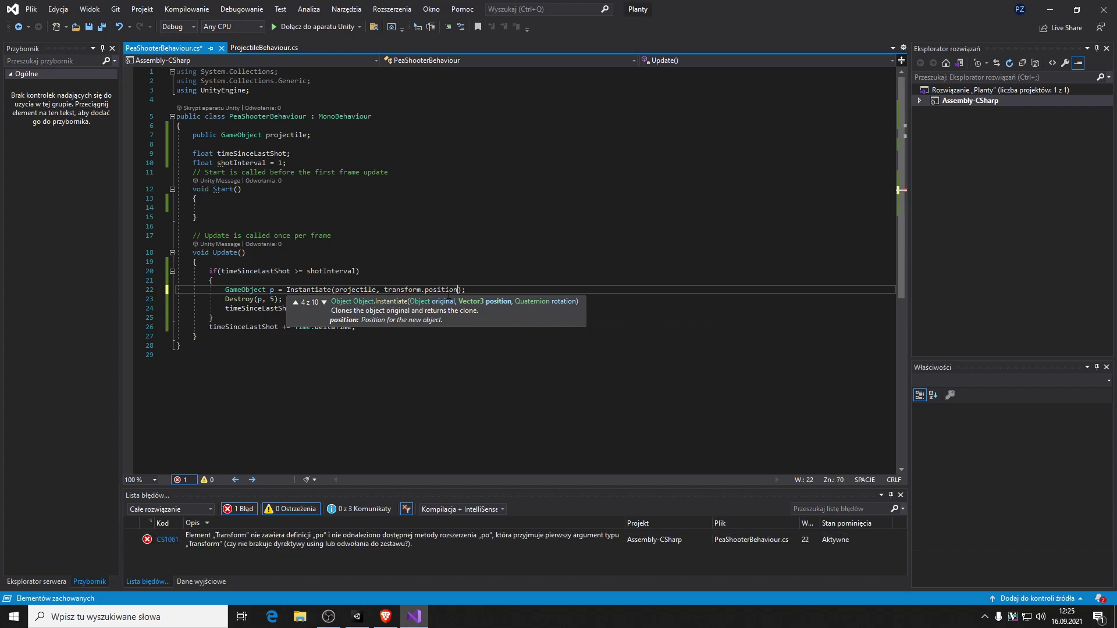
type(", ")
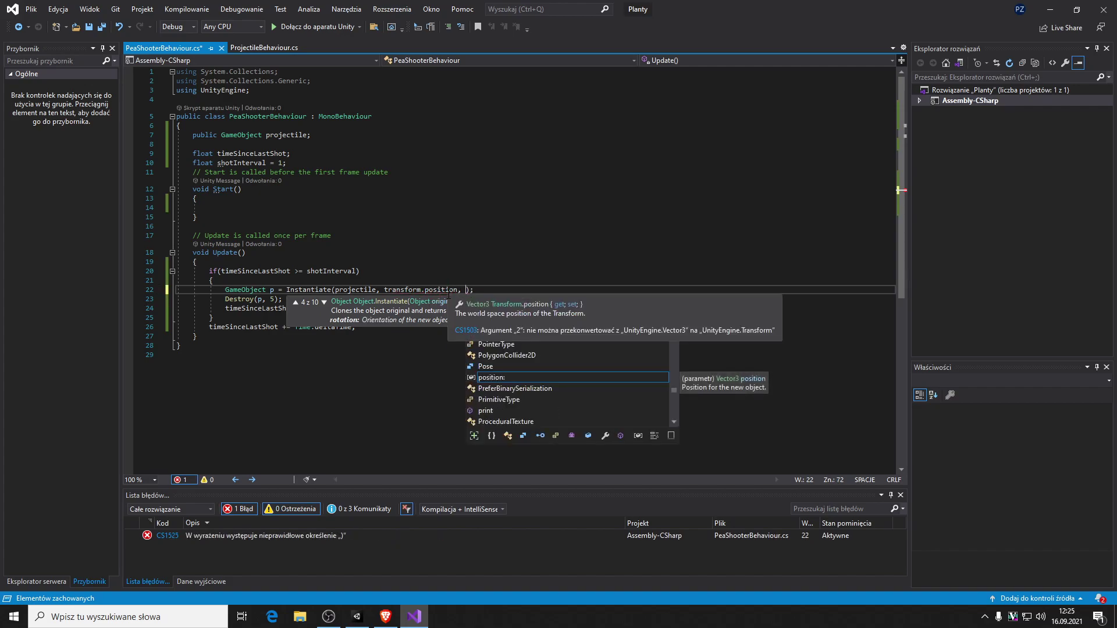
type("Qua")
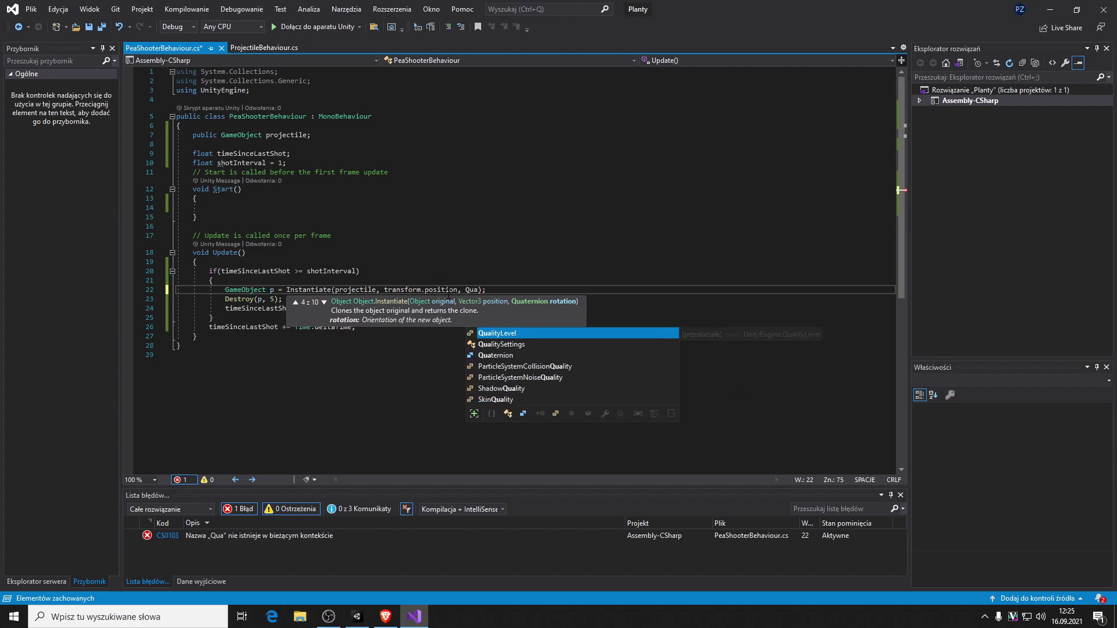
key("Tab")
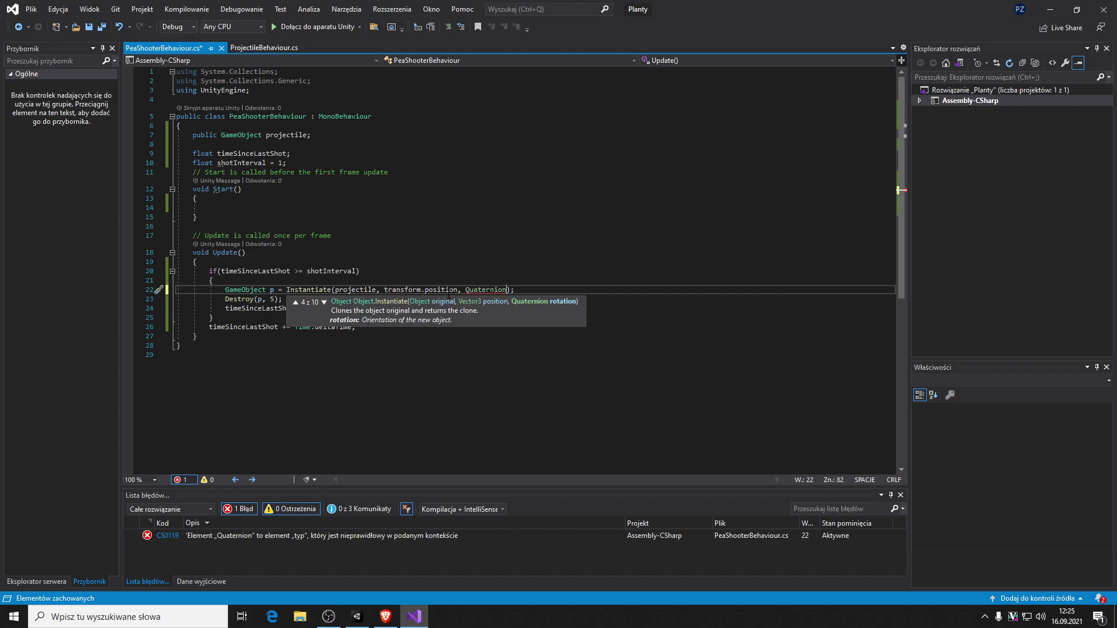
type(".i")
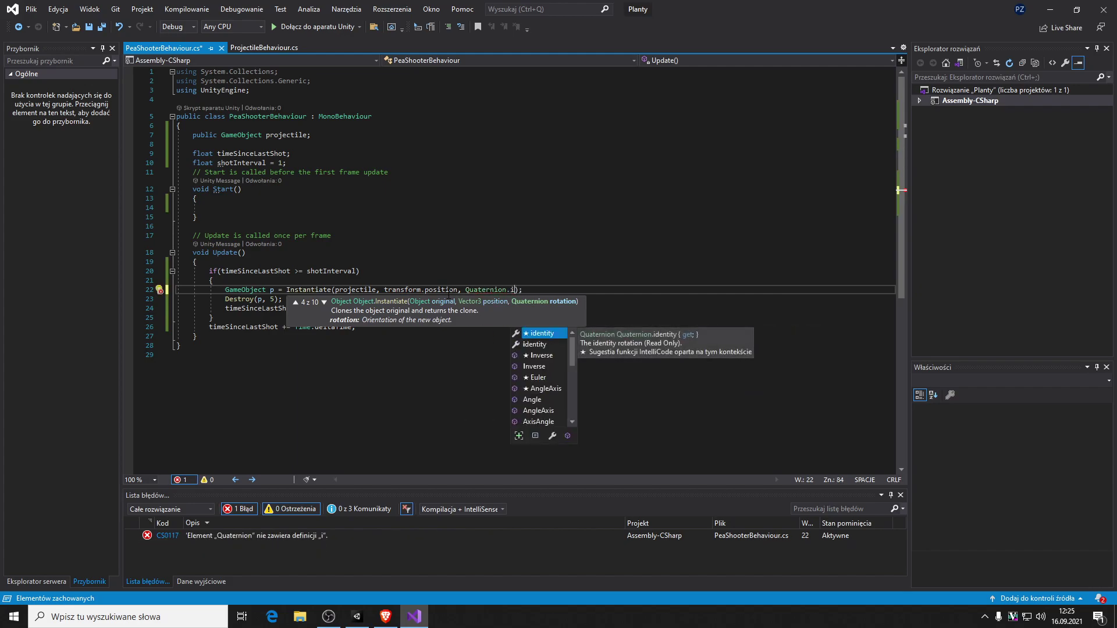
key("Tab")
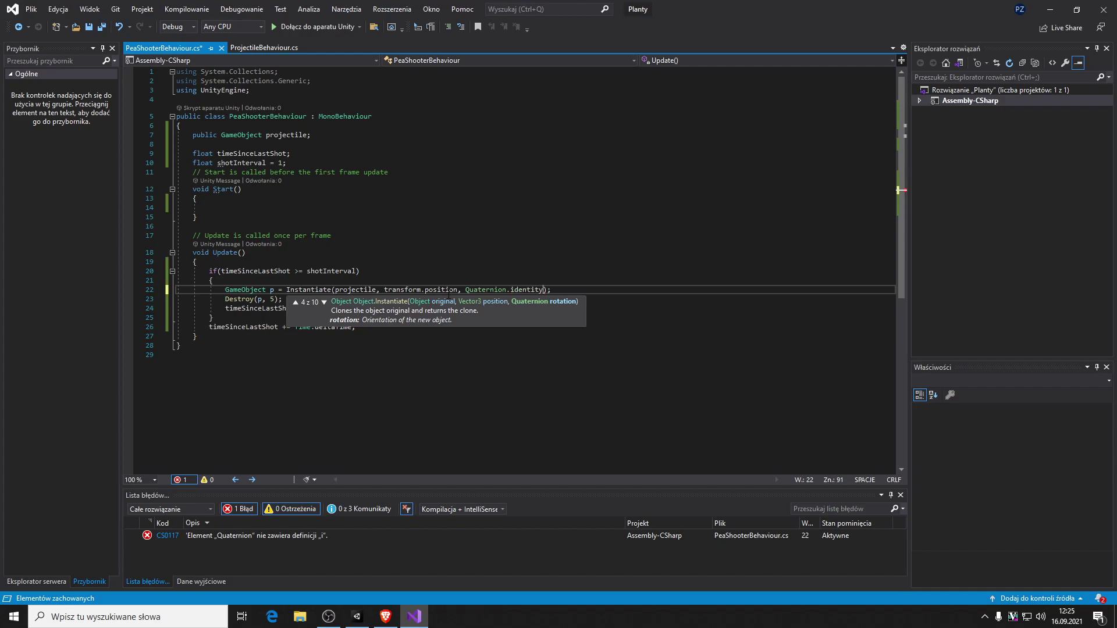
left_click(512, 226)
key("ctrl+s")
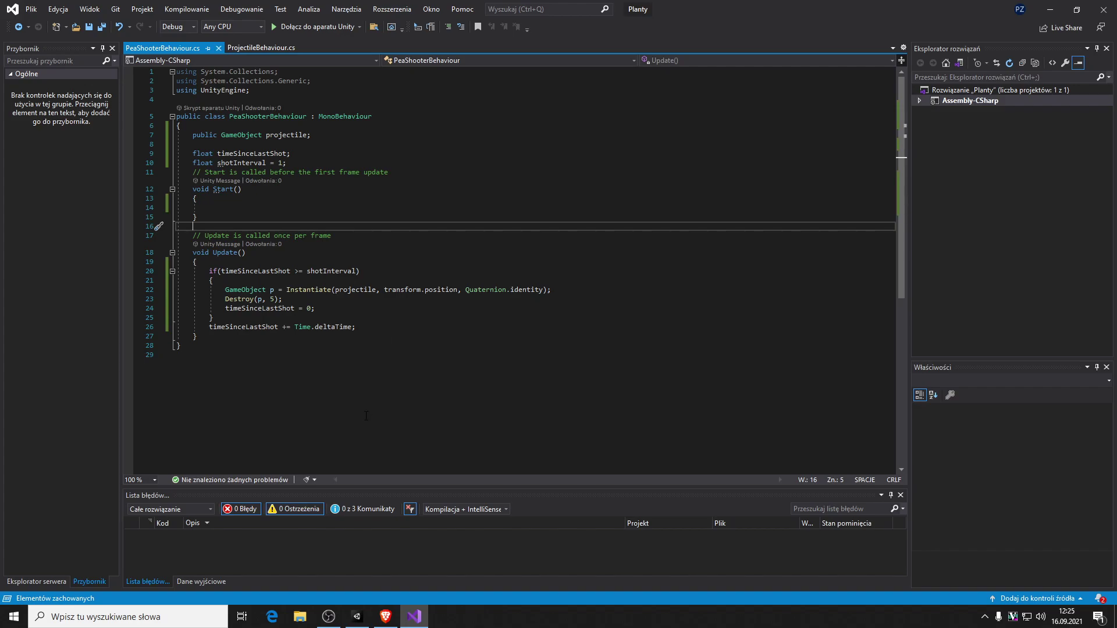
- Switch to Unity and run the scene in Play mode to test the shooter
left_click(356, 617)
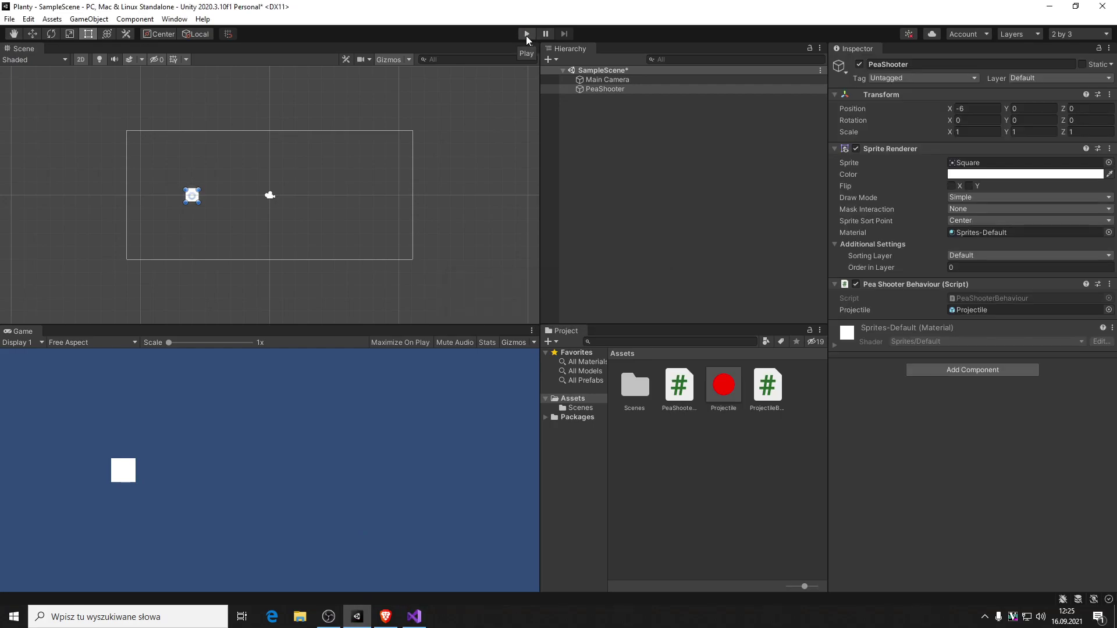
left_click(527, 36)
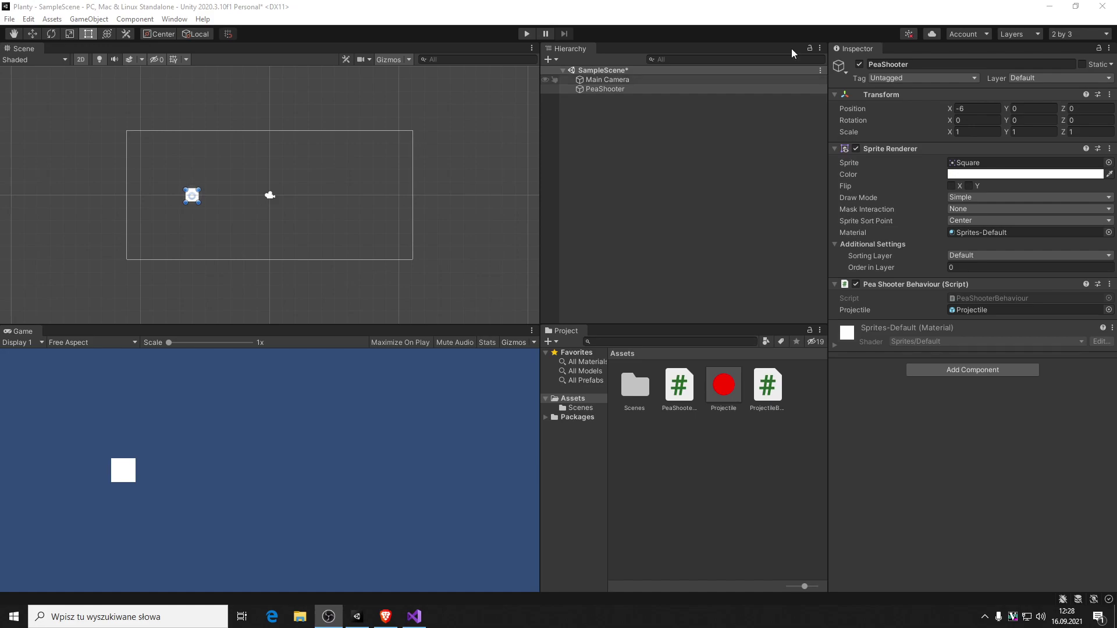
- Create a 2D capsule sprite in the Hierarchy and name it Zombie
left_click(650, 153)
right_click(610, 122)
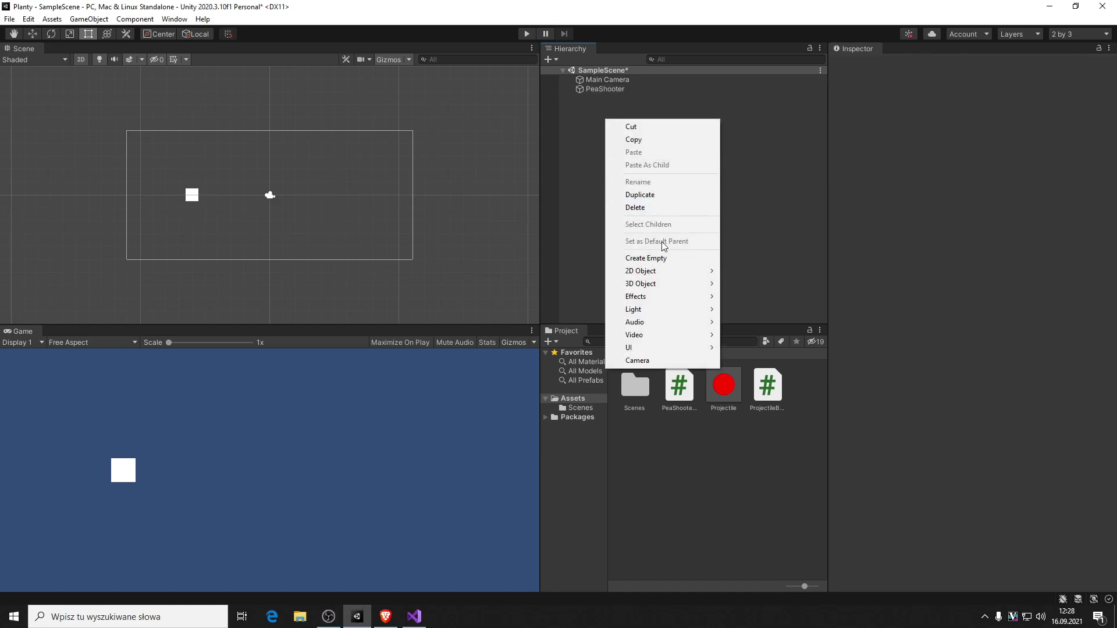
mouse_move(685, 274)
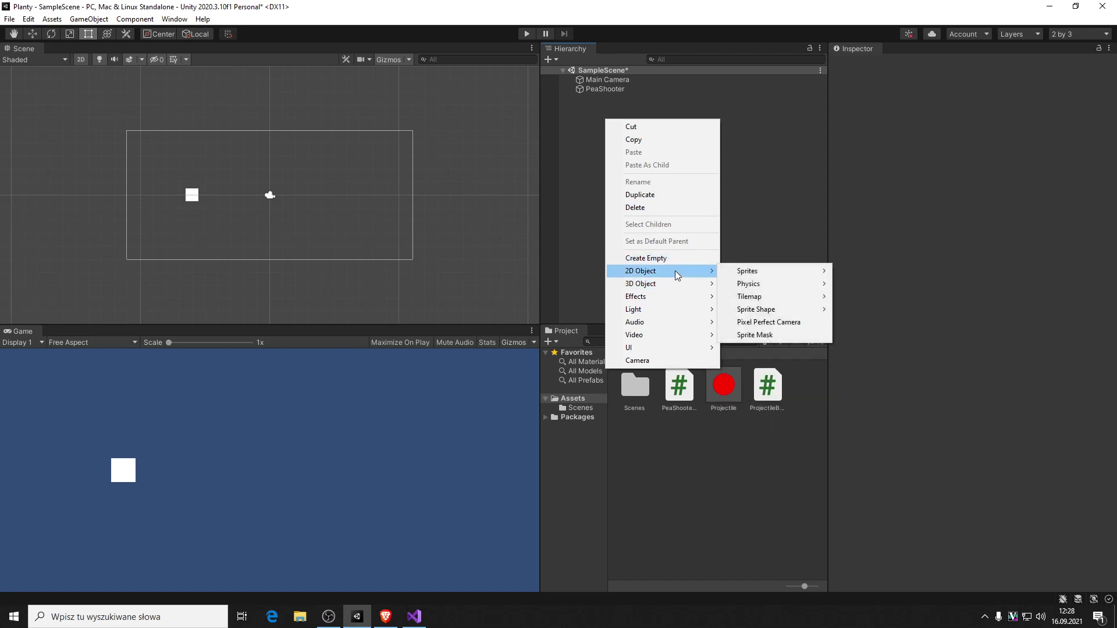
mouse_move(783, 272)
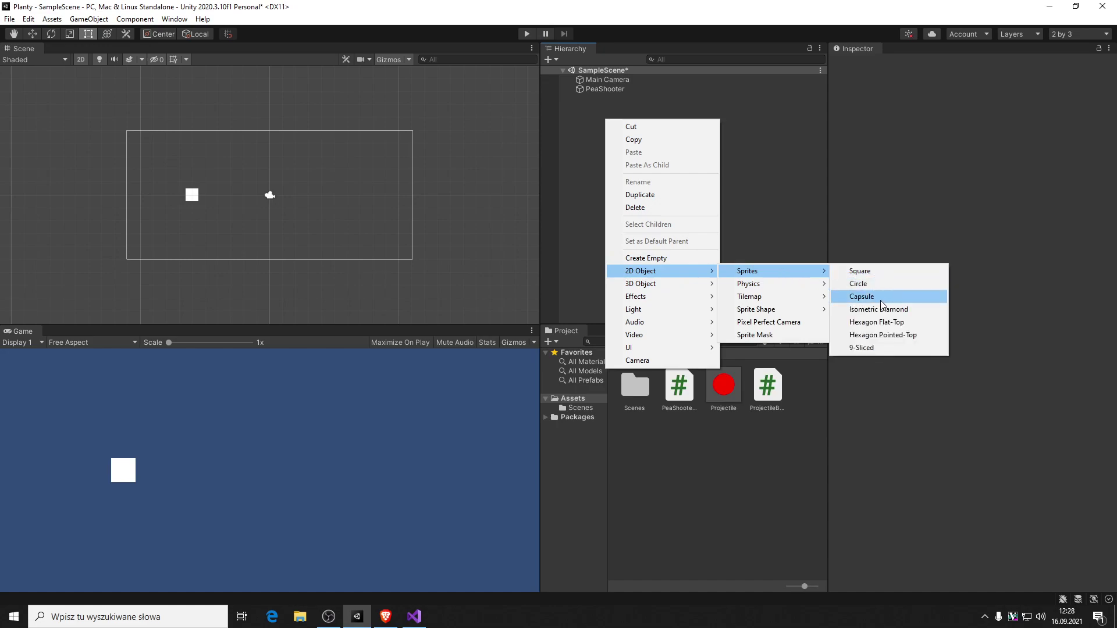
left_click(877, 298)
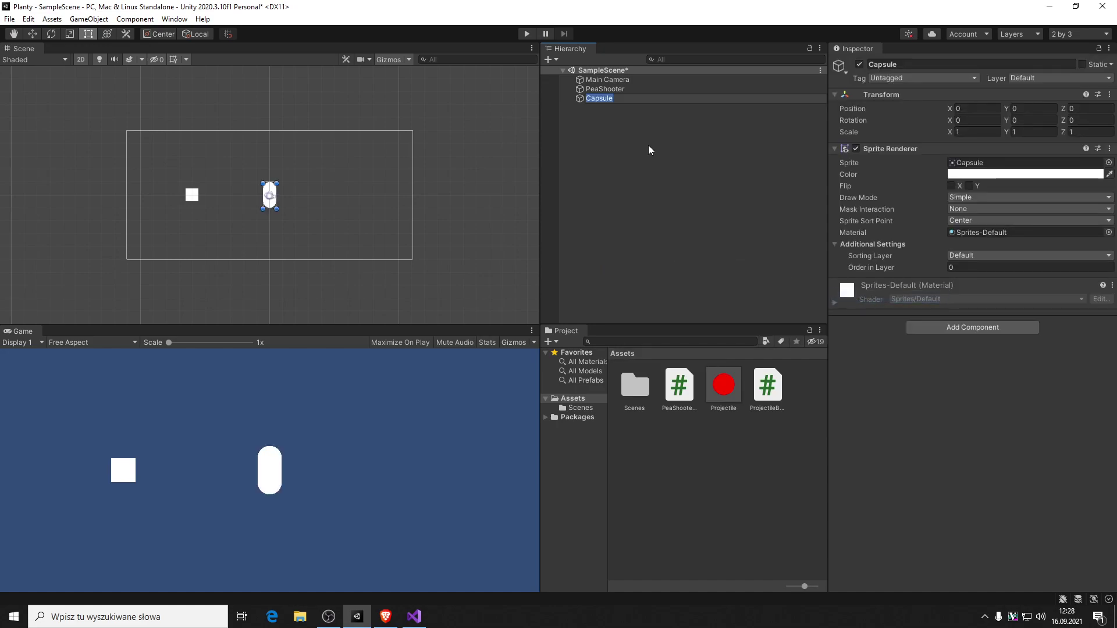
type("Zomi")
key("BackSpace")
type("bi")
type("e")
key("Return")
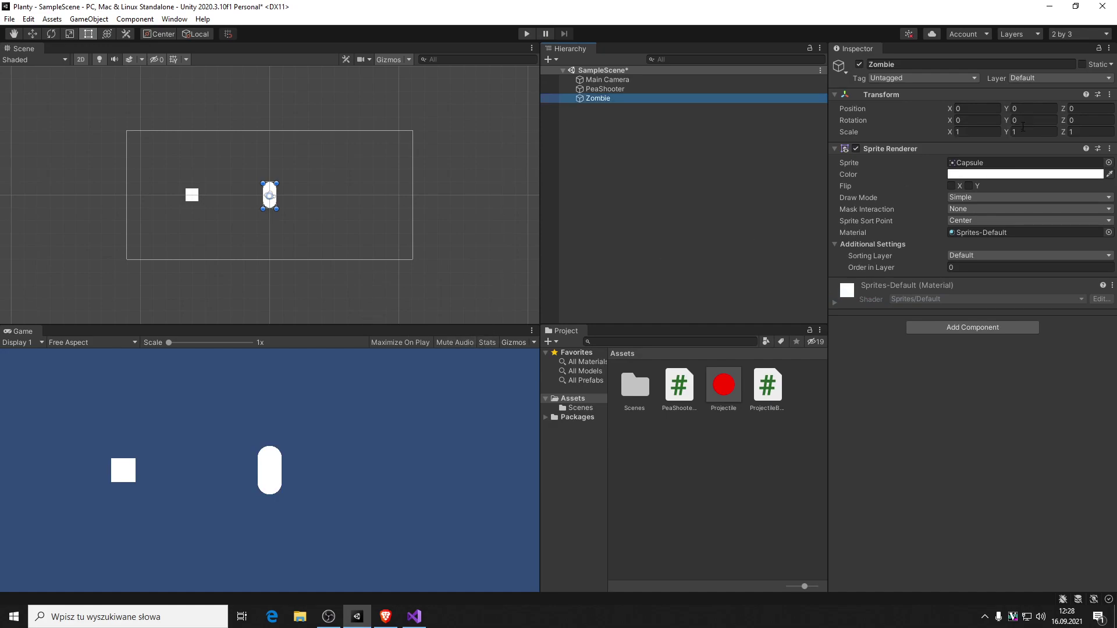
- Set the Zombie's Scale X and Y to 0.5 and its Position X to 6
left_click(966, 132)
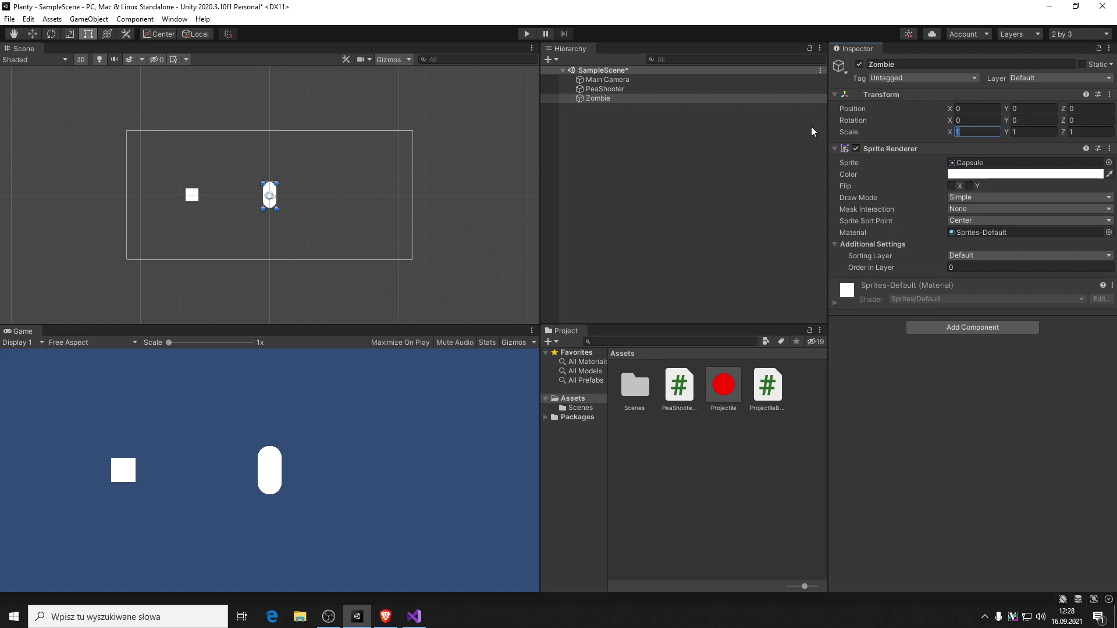
type("0.5")
key("Tab")
type("0.5")
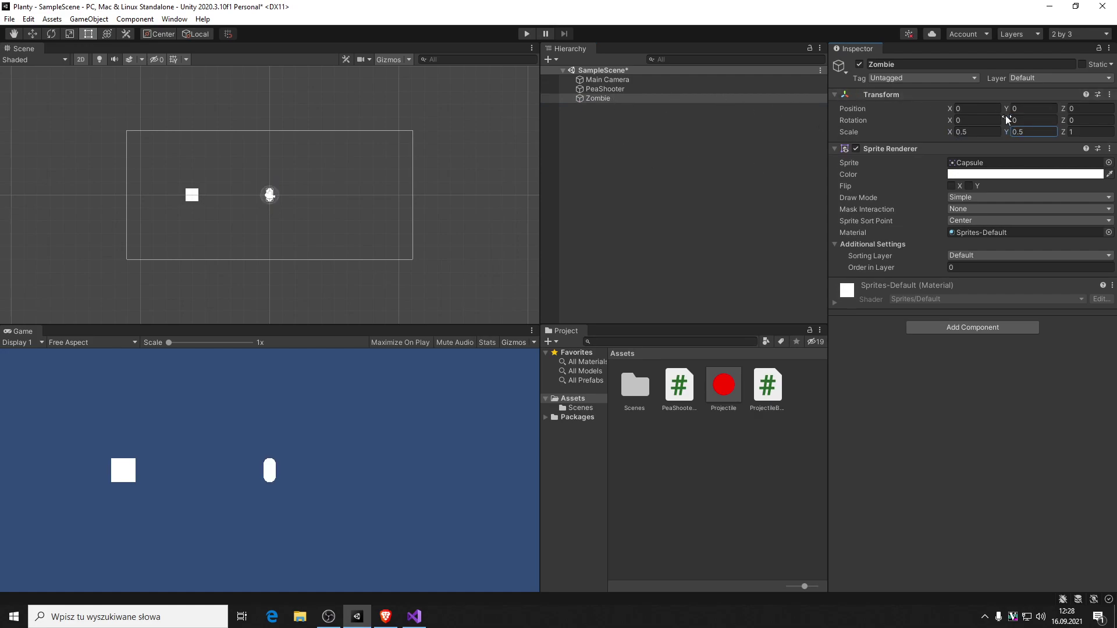
left_click(1032, 109)
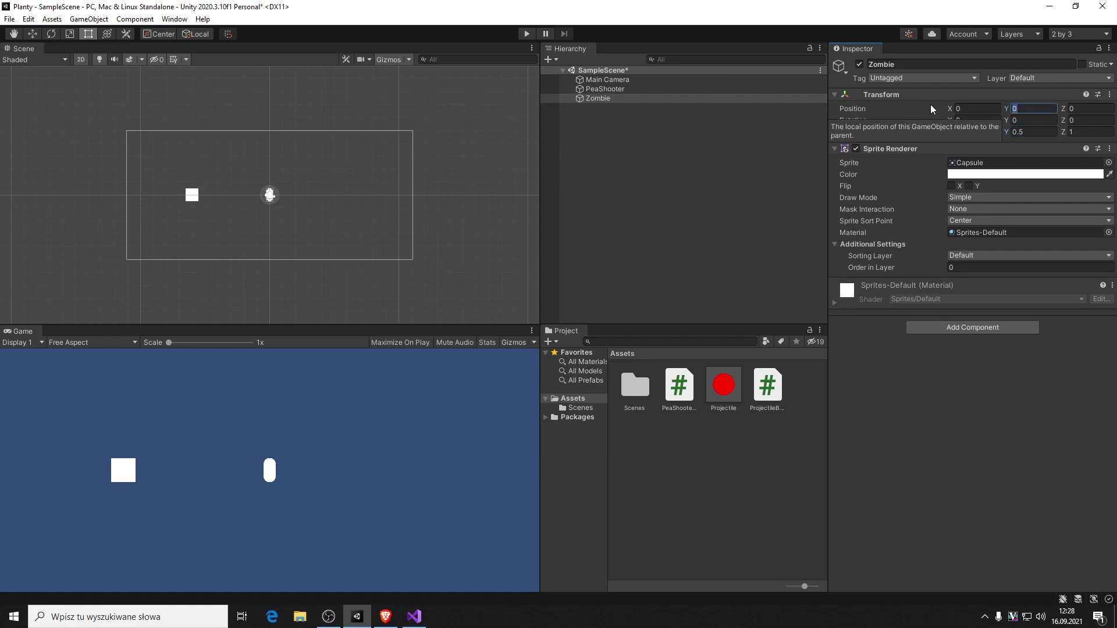
key("shift+Tab")
type("7")
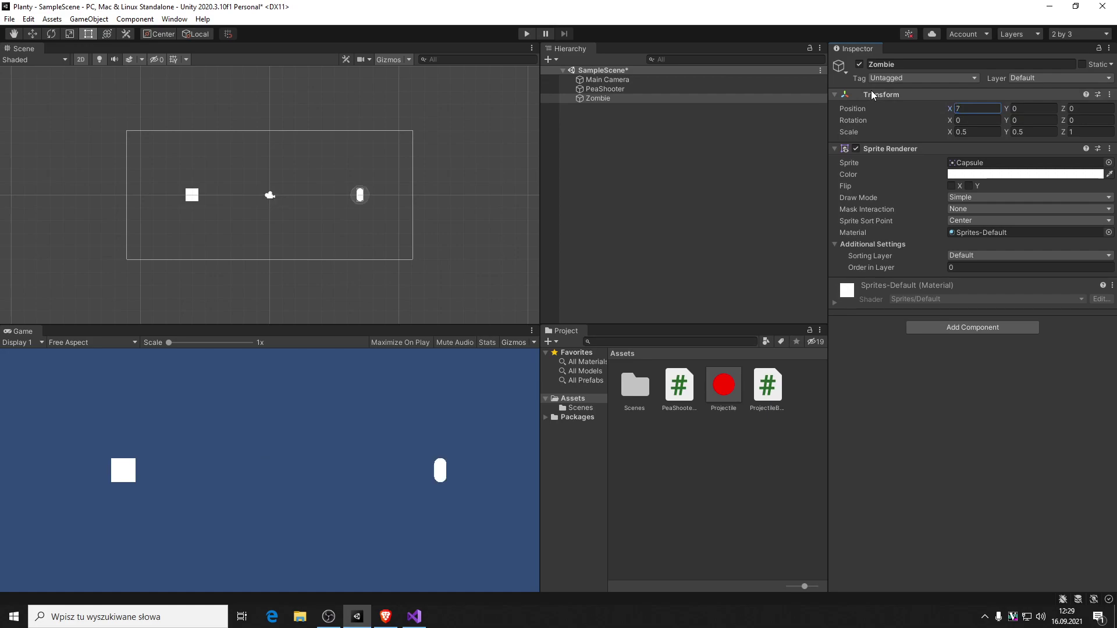
key("Return")
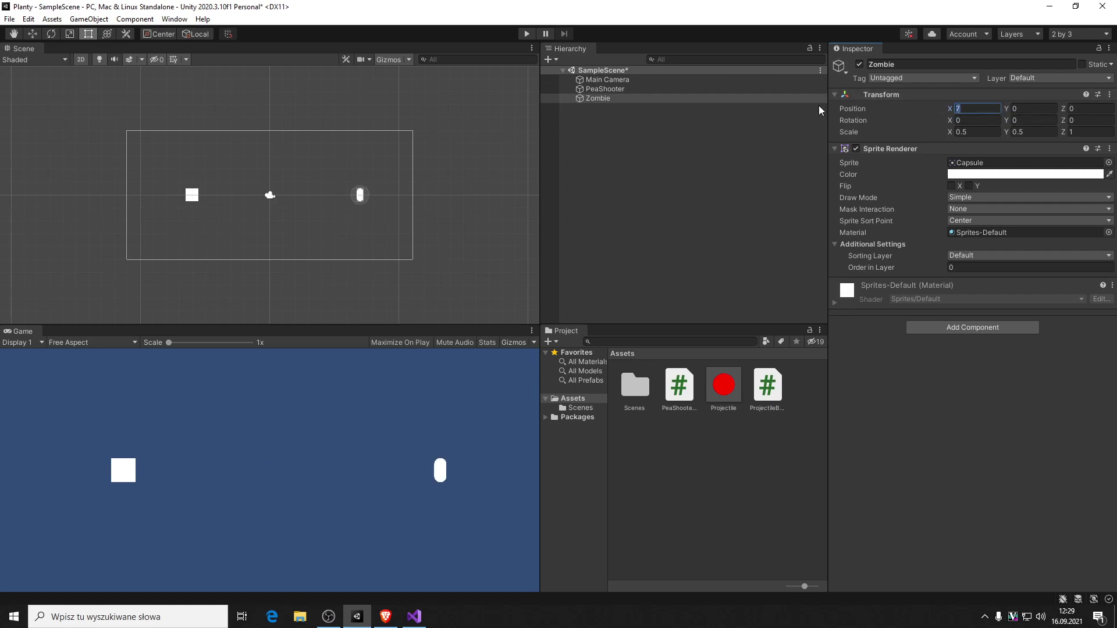
type("6")
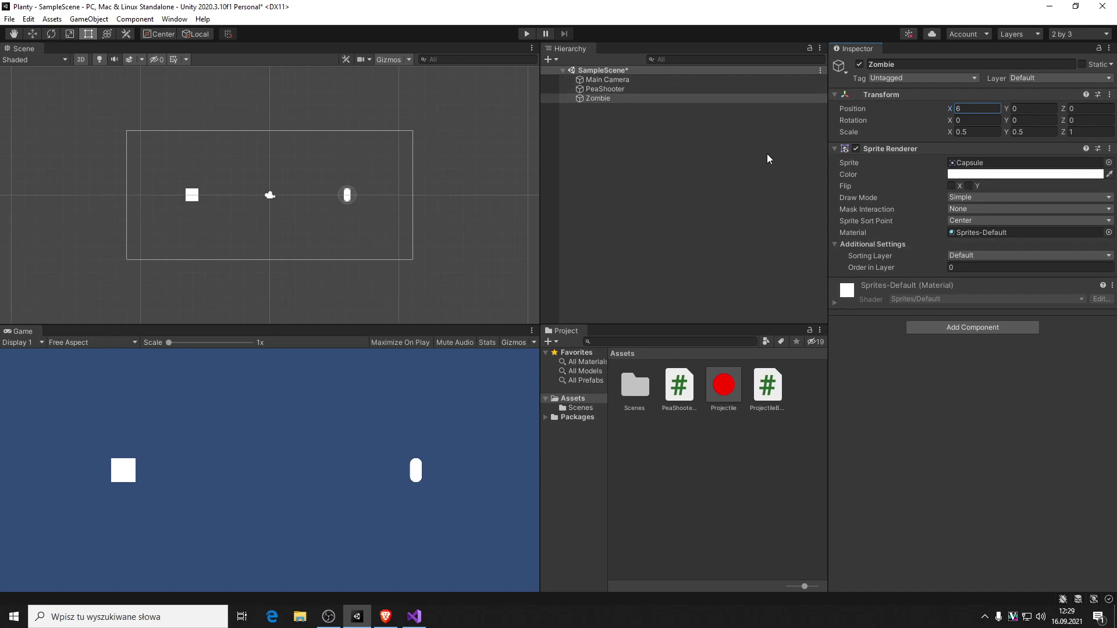
- Run and stop a Play-mode test, then open the Zombie's Add Component list to find Rigidbody
left_click(525, 34)
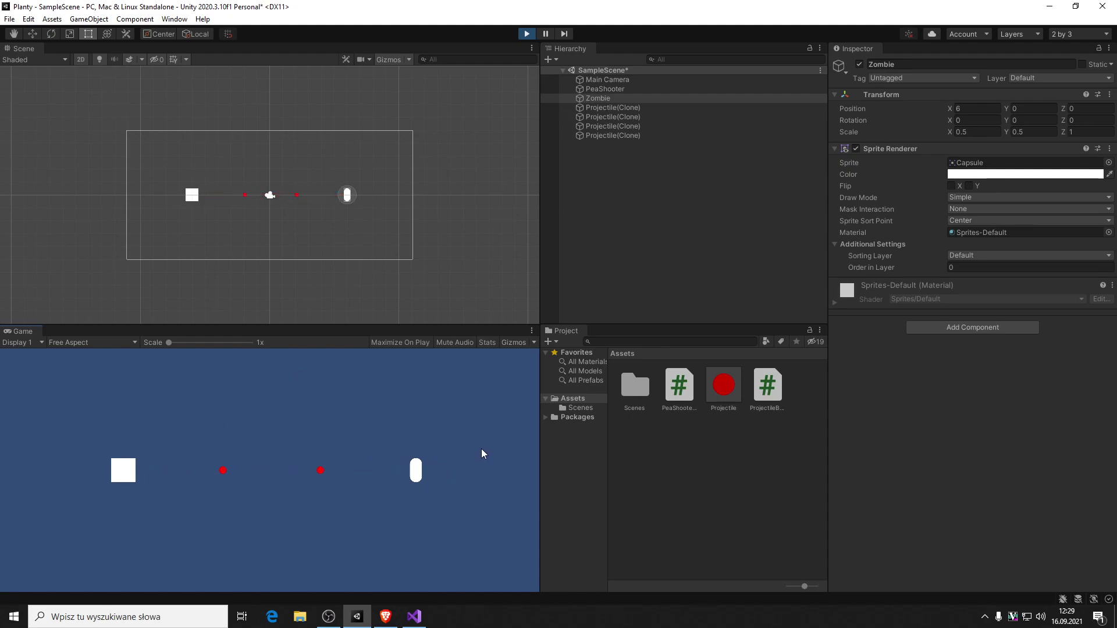
left_click(525, 33)
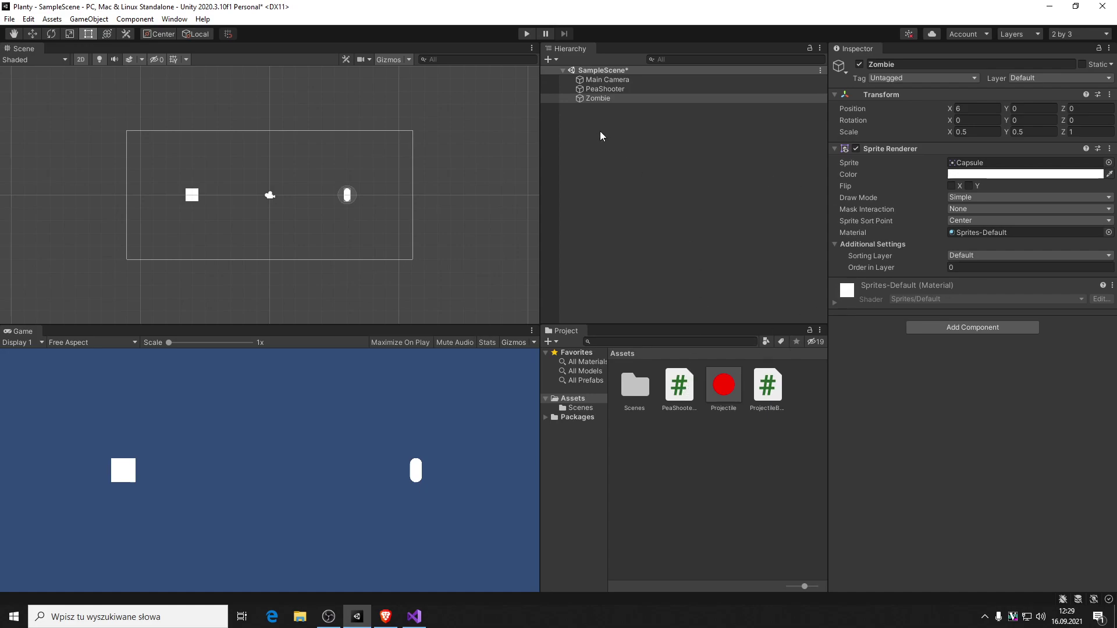
left_click(950, 328)
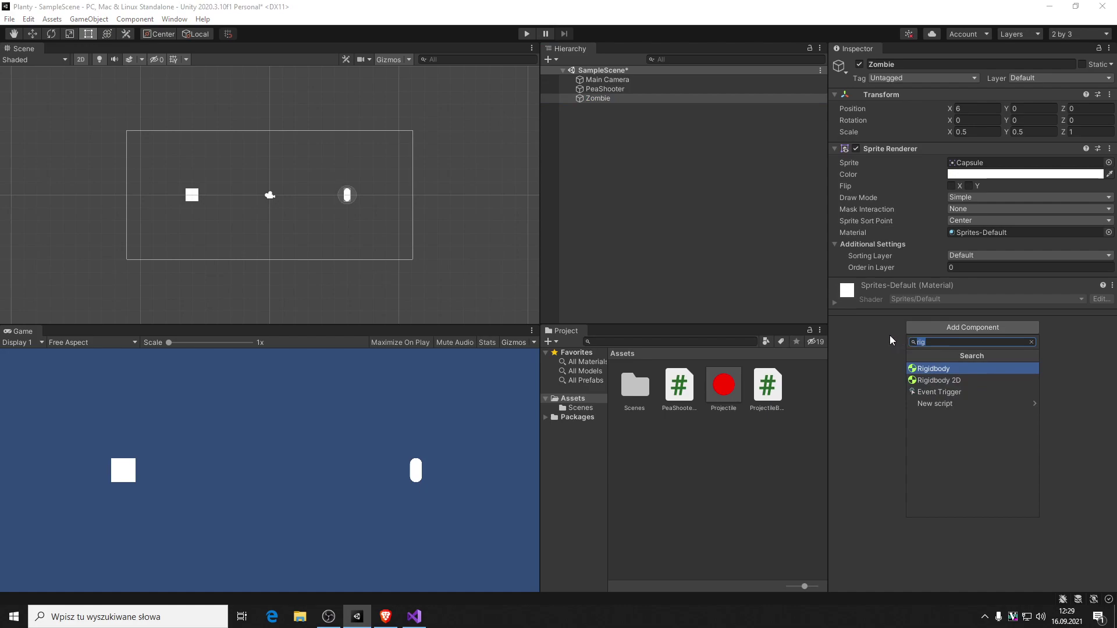
- Add a Rigidbody 2D with Gravity Scale 0 to the Zombie and test it in Play mode
left_click(970, 381)
key("Tab")
key("BackSpace")
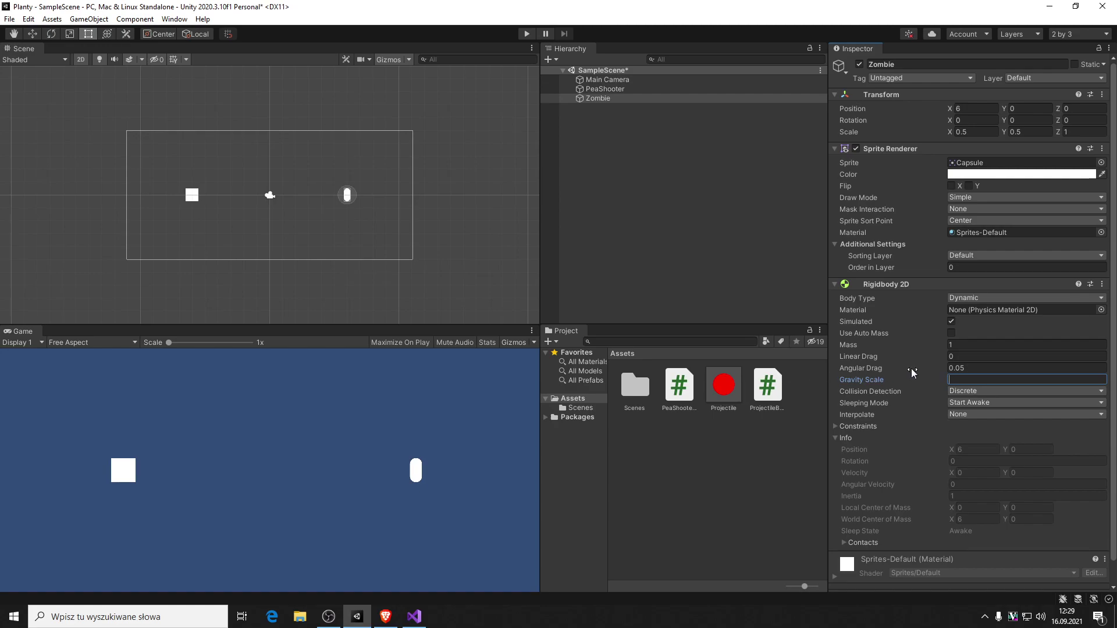
type("0")
left_click(527, 33)
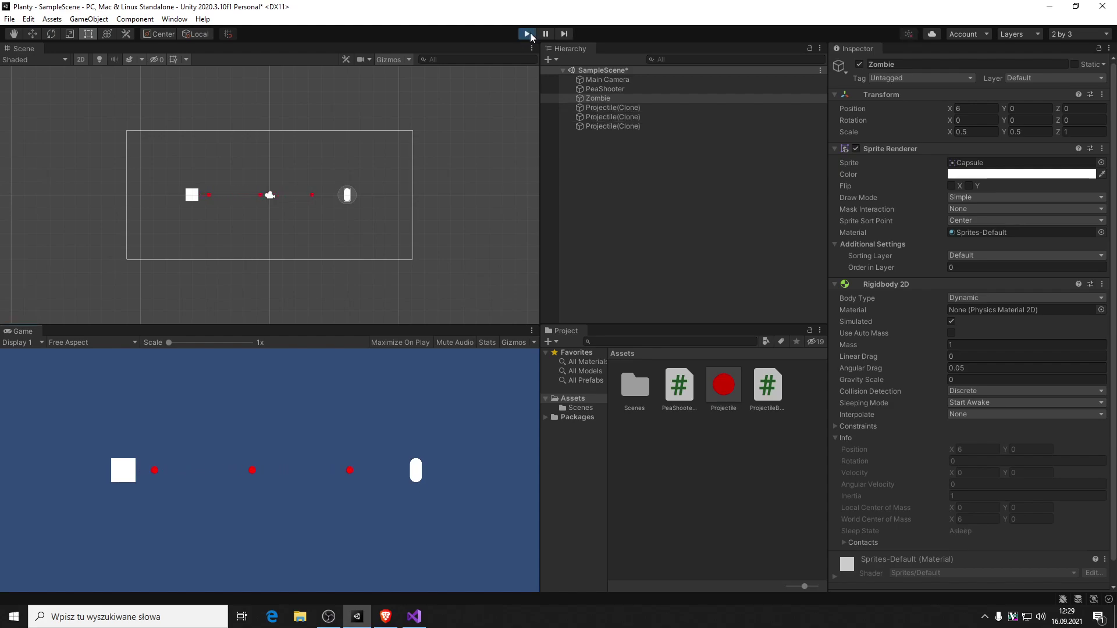
left_click(527, 34)
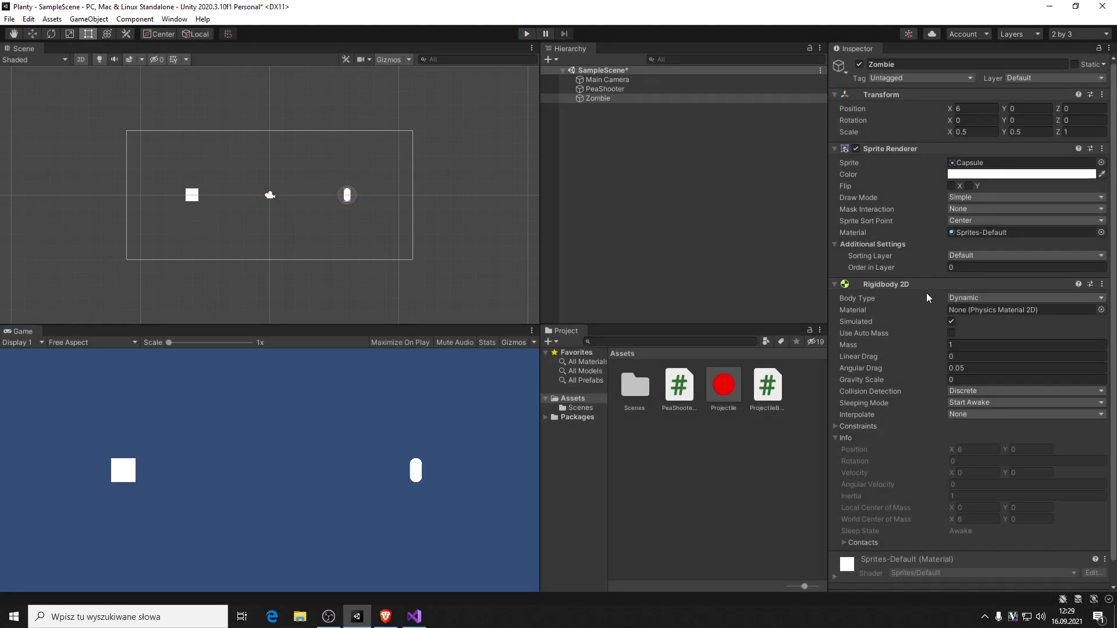
- Search components for 'col' and add a Capsule Collider 2D to the Zombie
scroll(905, 296, "down", 1)
left_click(949, 579)
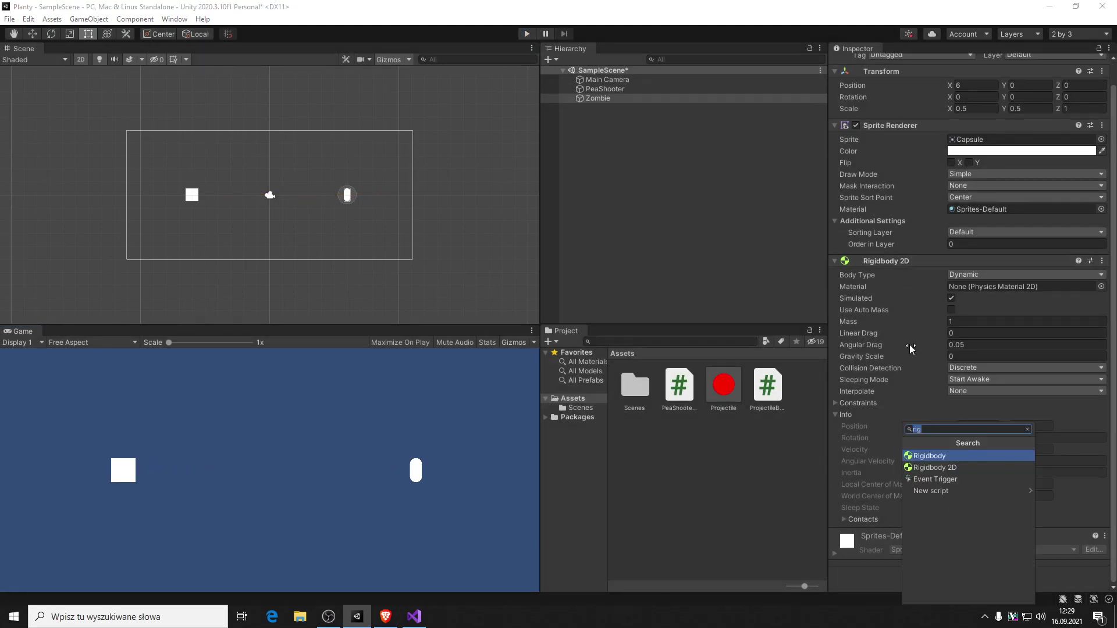
left_click(968, 490)
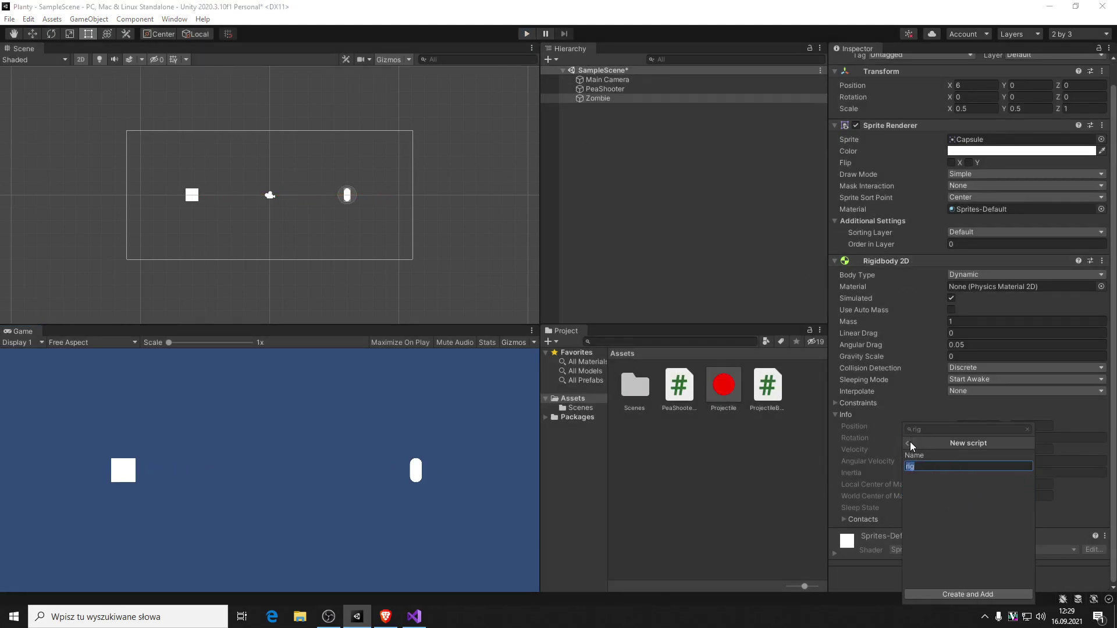
left_click(909, 444)
type("col")
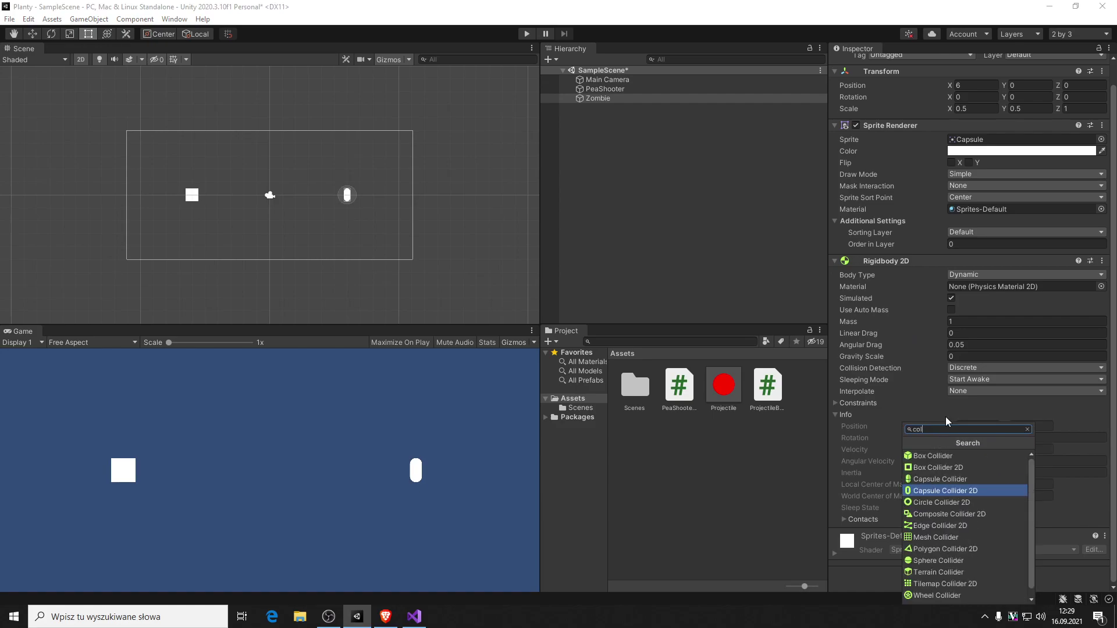
left_click(943, 492)
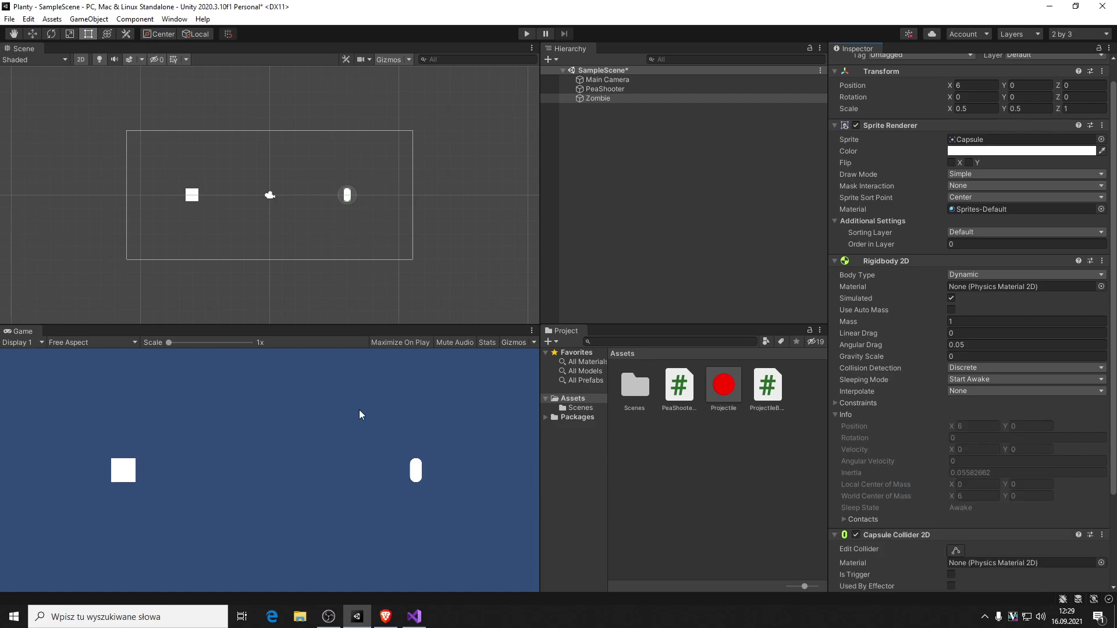
scroll(839, 487, "down", 5)
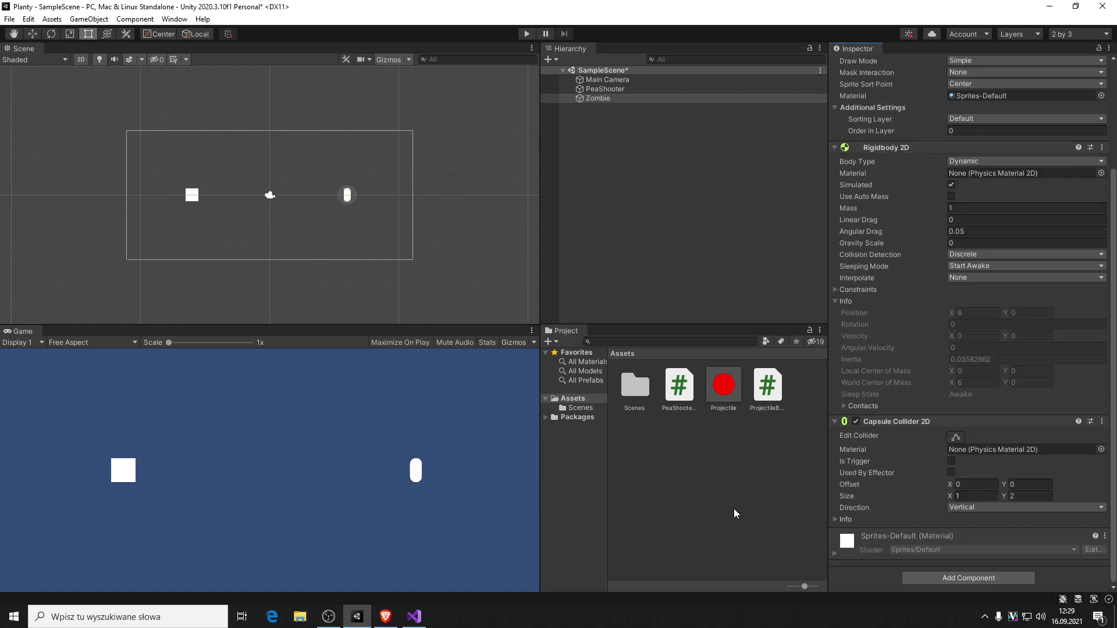
scroll(389, 466, "up", 3)
scroll(440, 475, "down", 2)
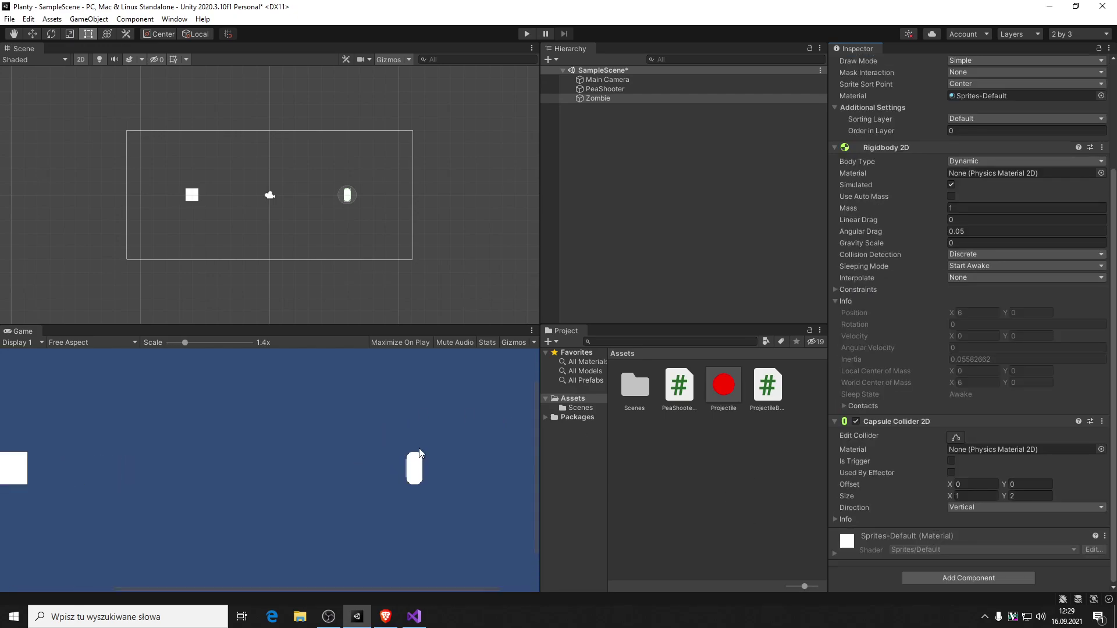
scroll(335, 219, "up", 2)
scroll(345, 203, "up", 2)
scroll(350, 220, "up", 2)
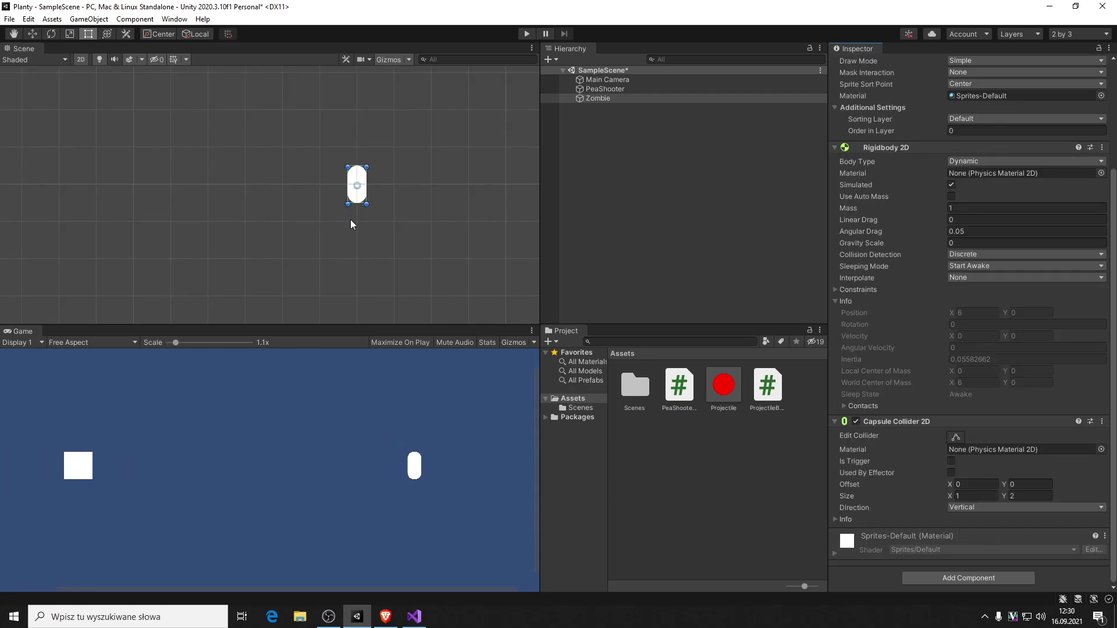
scroll(346, 215, "up", 2)
scroll(337, 204, "down", 2)
scroll(330, 191, "down", 2)
scroll(326, 189, "down", 1)
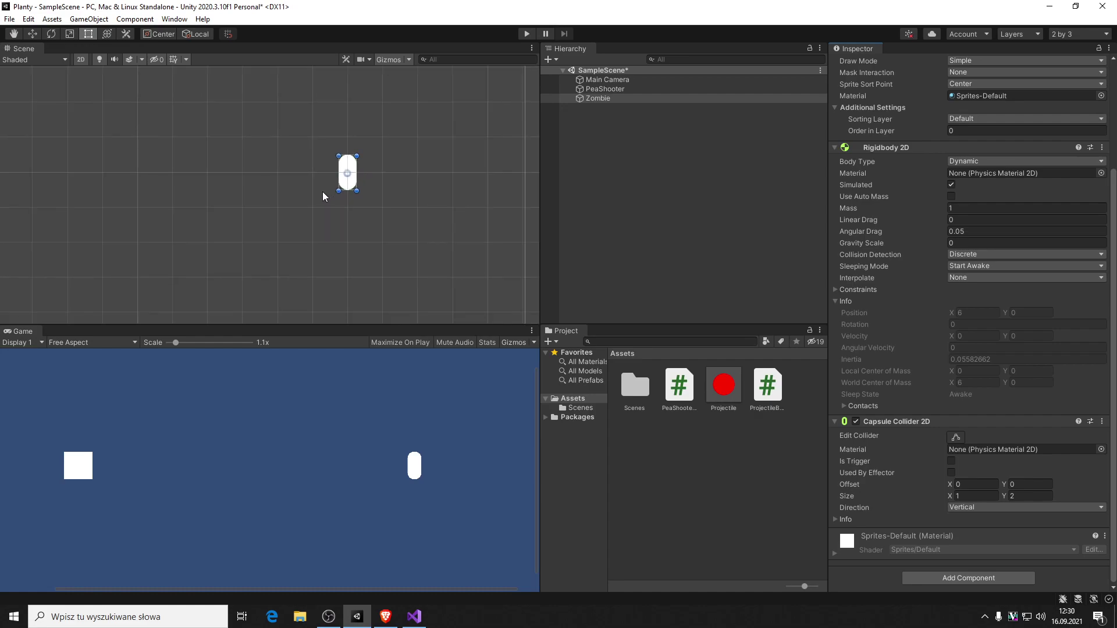
scroll(320, 191, "down", 1)
mouse_move(320, 188)
middle_mouse_down()
mouse_move(413, 239)
mouse_move(357, 189)
middle_mouse_up()
scroll(370, 219, "down", 2)
left_click(524, 33)
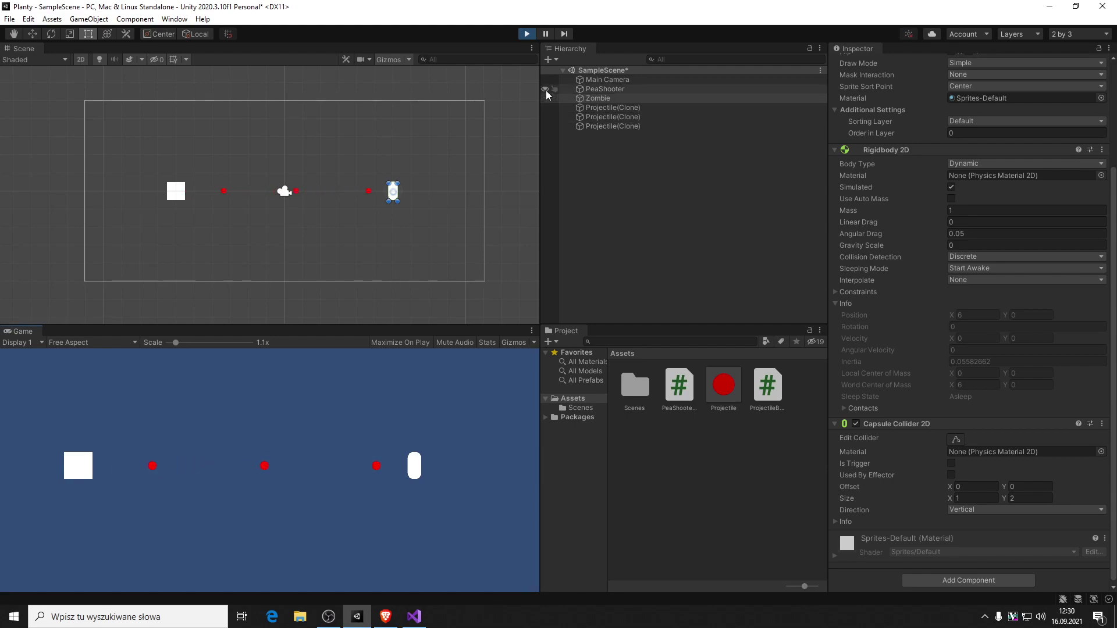
left_click(526, 34)
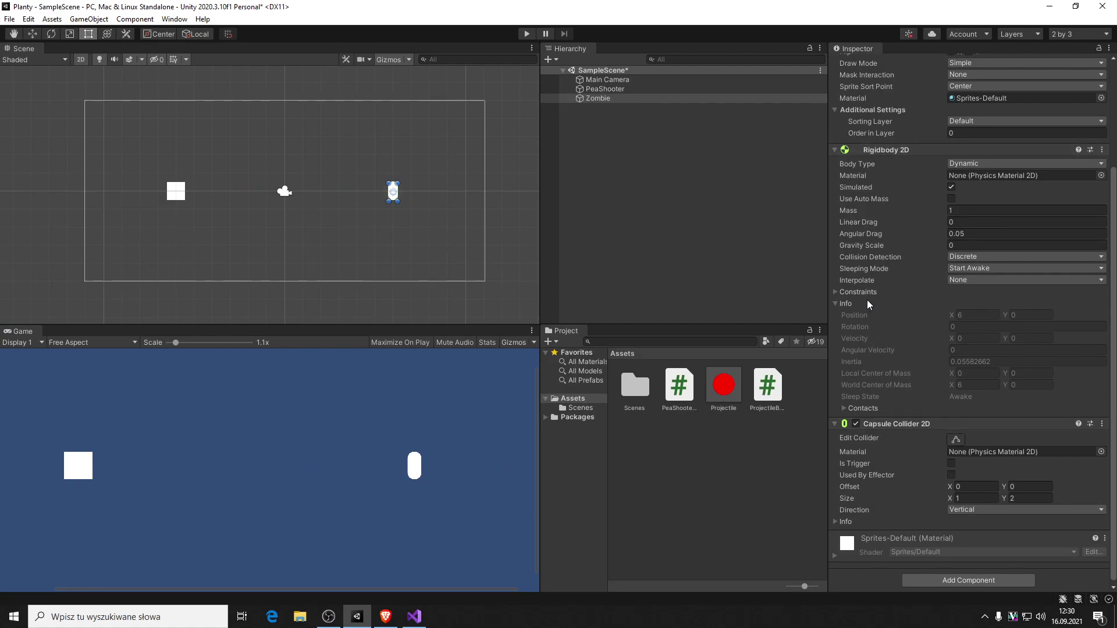
left_click(595, 89)
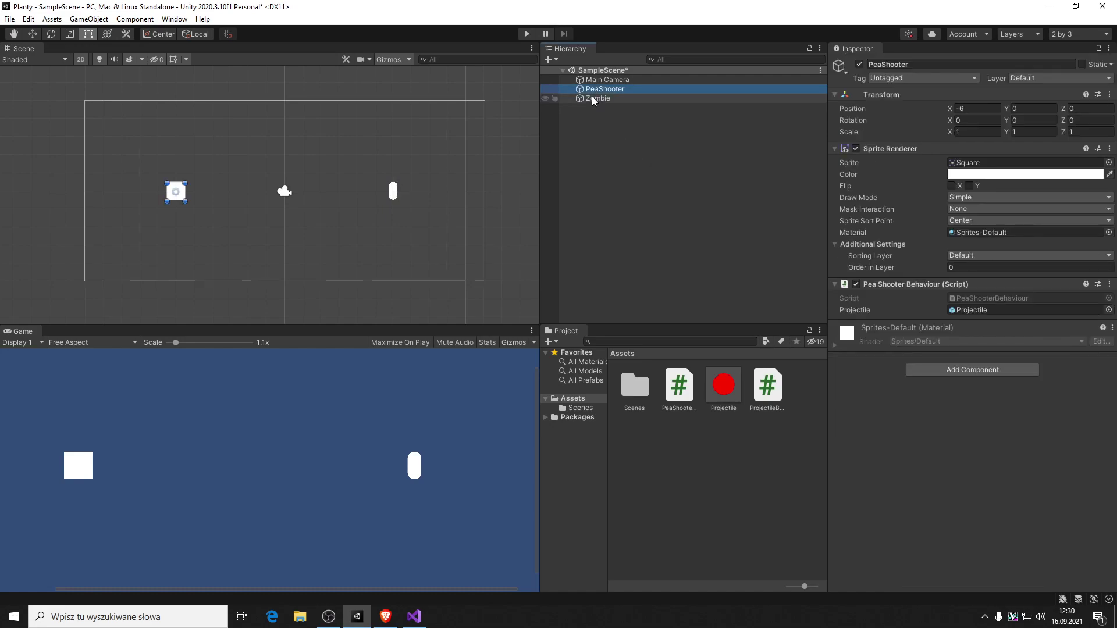
- Add a Circle Collider 2D to the Projectile prefab
left_click(592, 96)
left_click(735, 392)
scroll(922, 381, "down", 3)
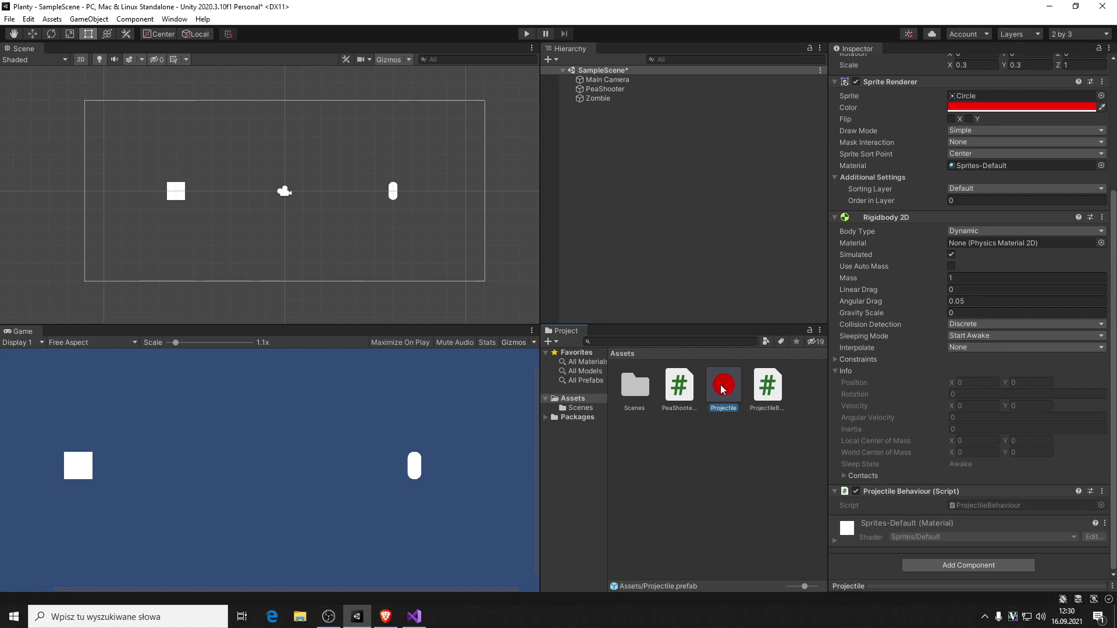
left_click(997, 566)
type("col")
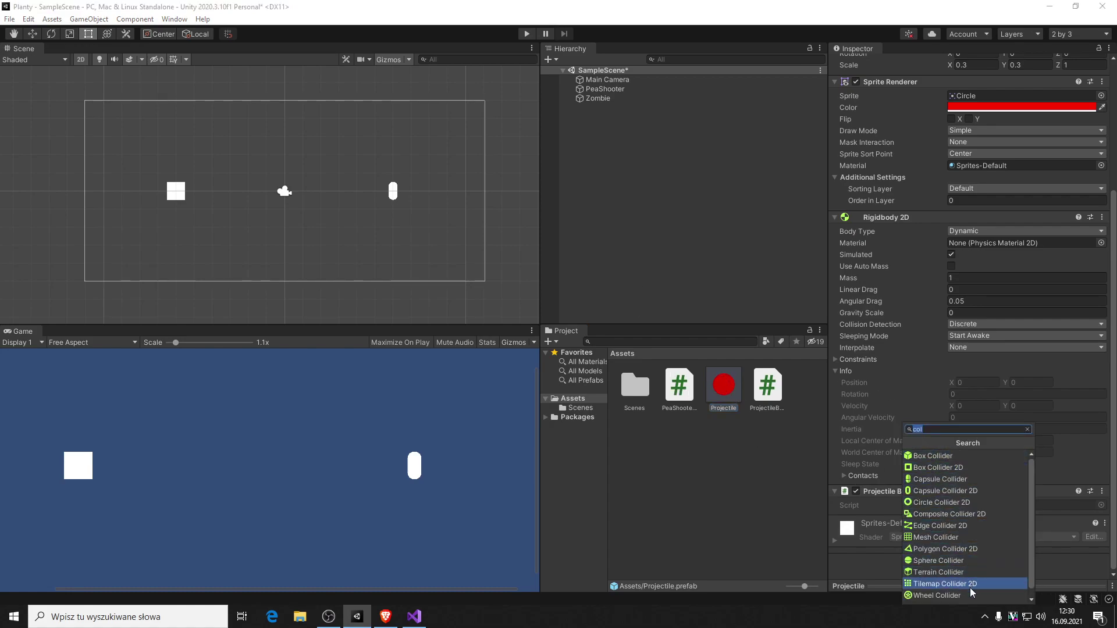
left_click(972, 502)
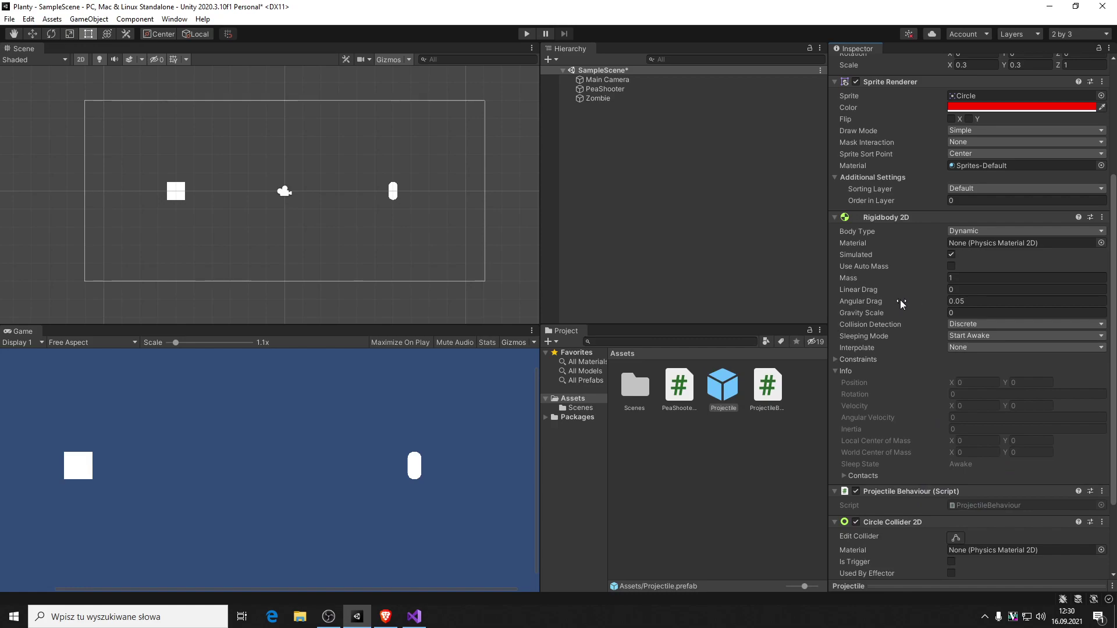
- Save the scene and start a Play-mode test of the collisions
scroll(936, 483, "down", 3)
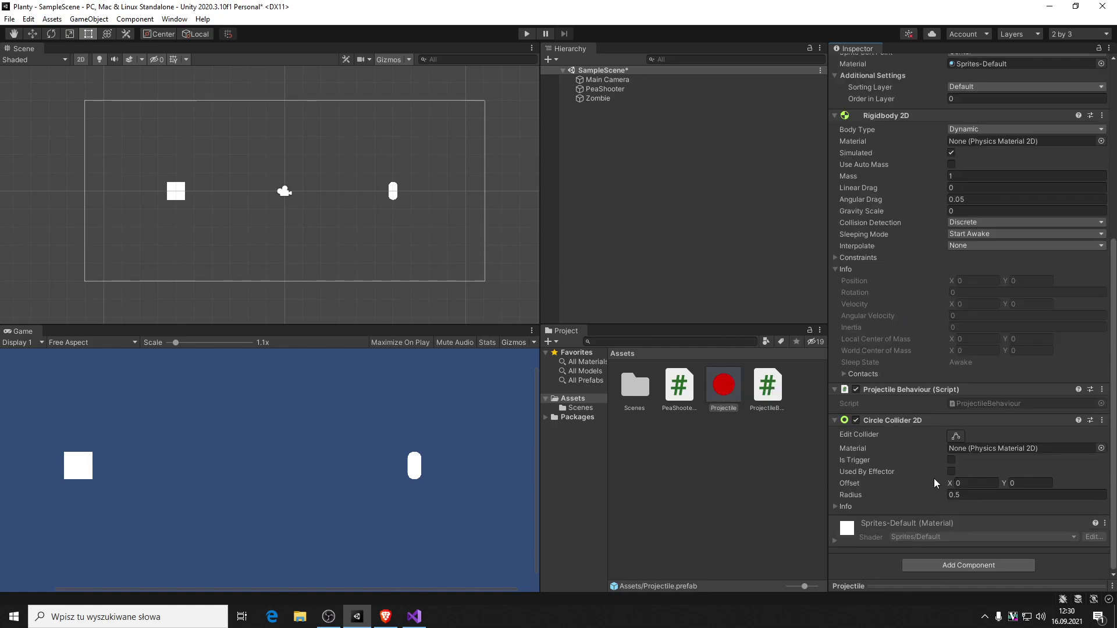
key("ctrl+s")
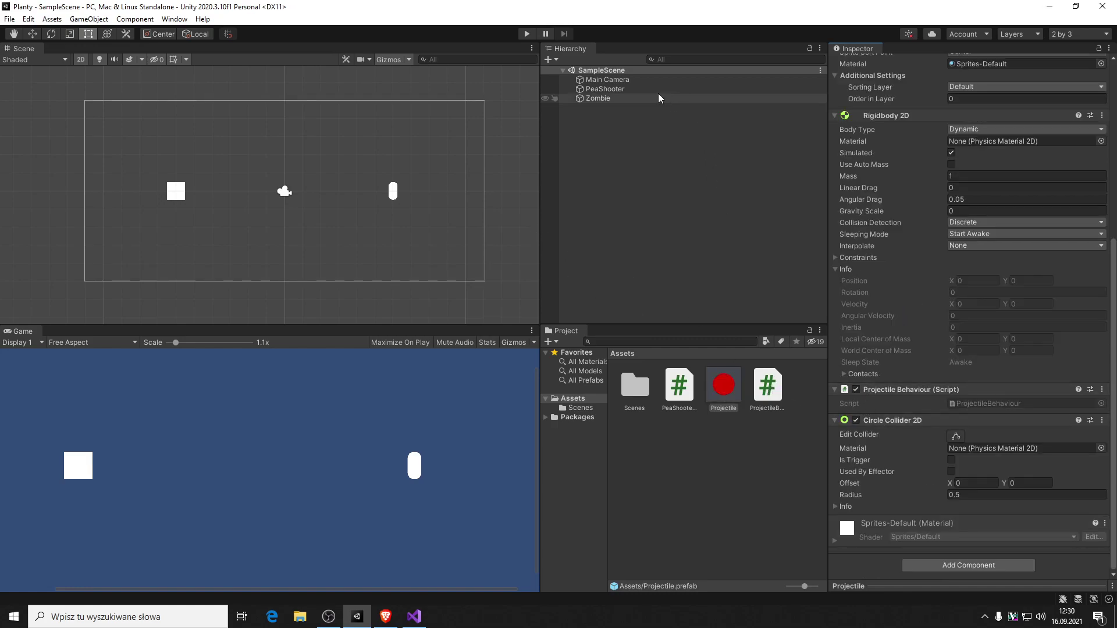
left_click(532, 37)
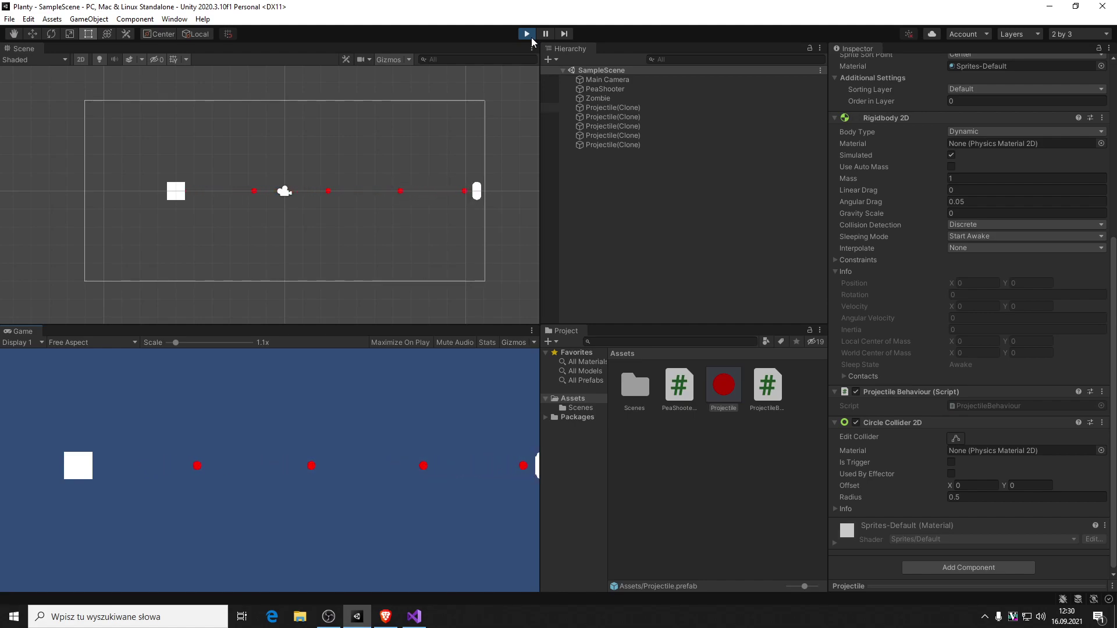
- Stop the collision test so the Zombie returns to its starting position
left_click(527, 36)
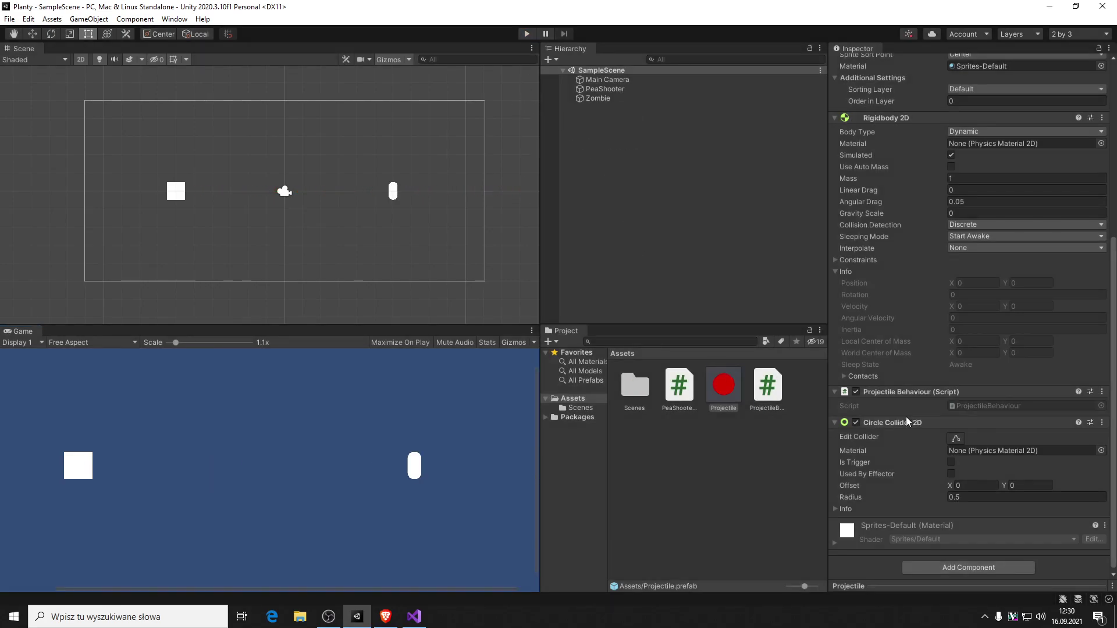
scroll(857, 419, "up", 5)
scroll(857, 420, "down", 4)
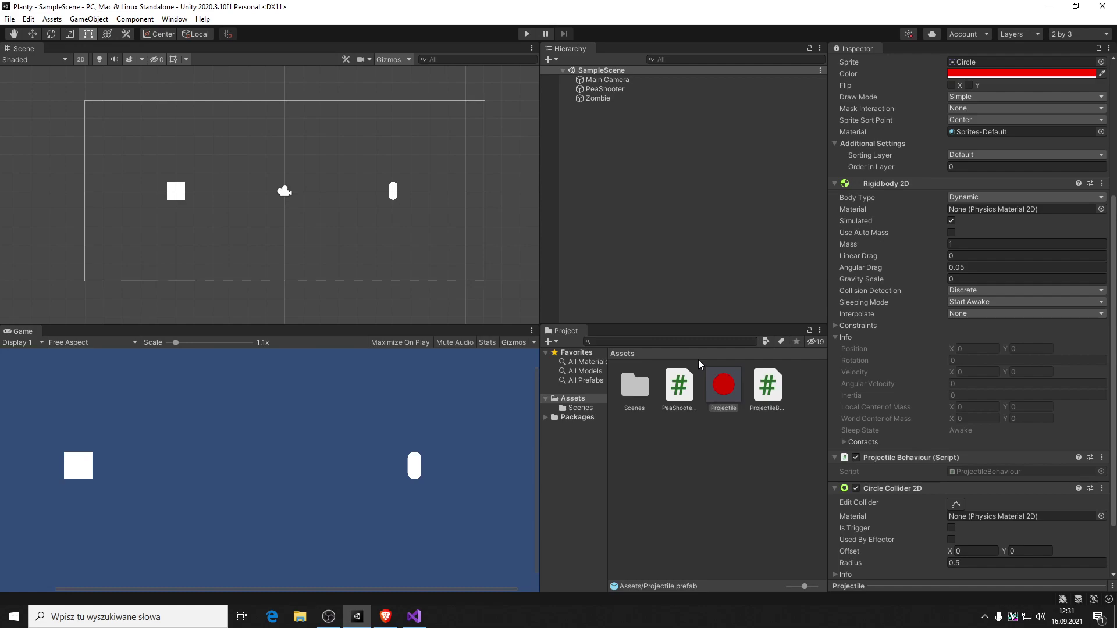
left_click(414, 615)
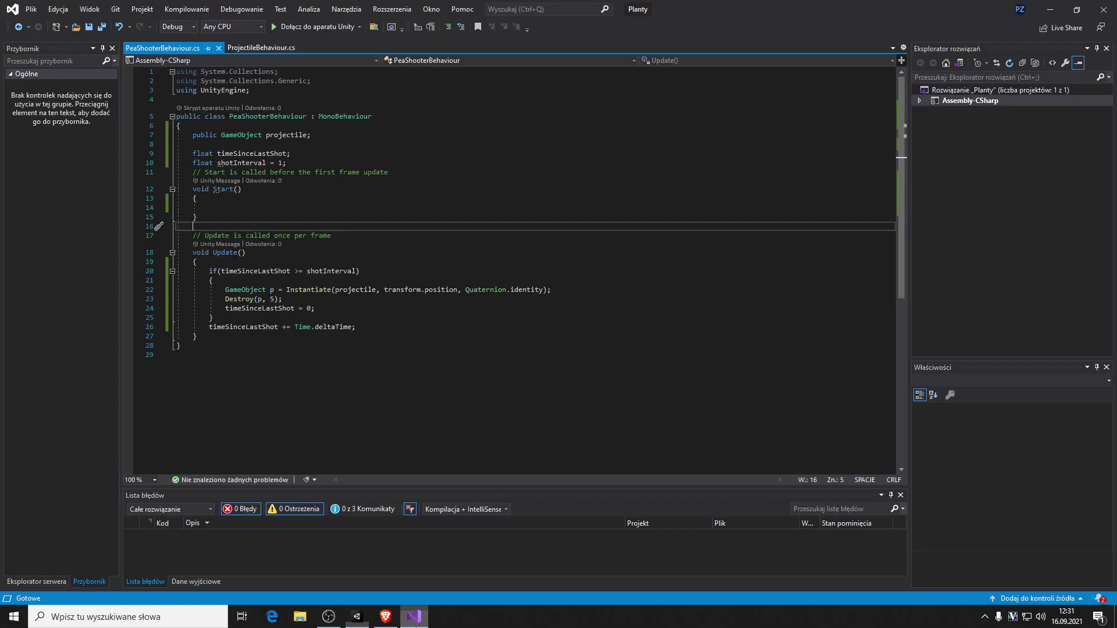
left_click(238, 51)
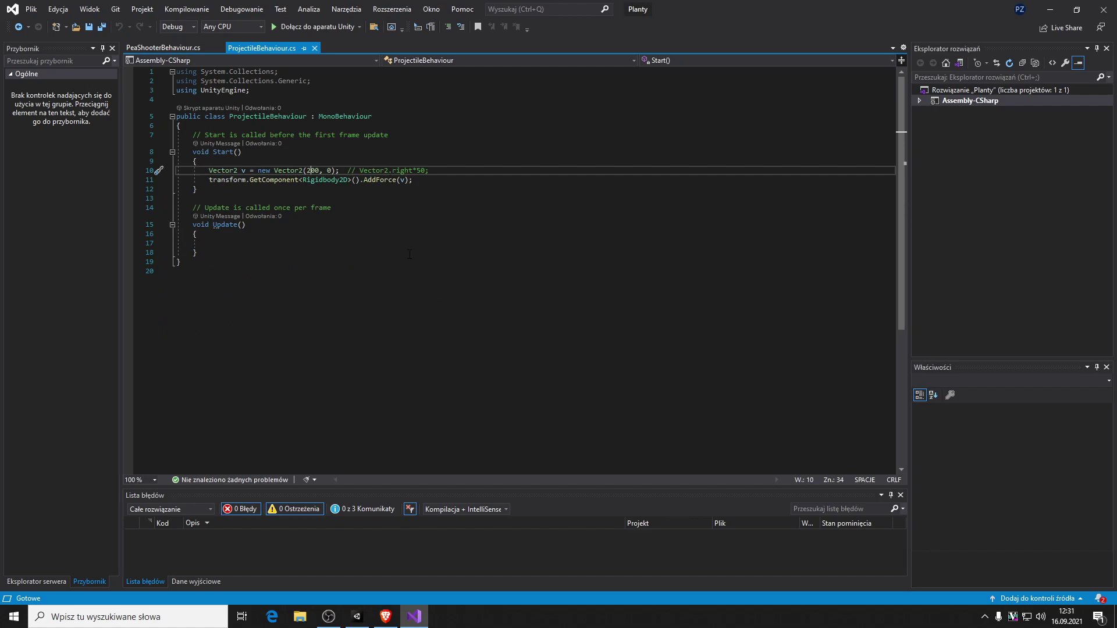
left_click(250, 253)
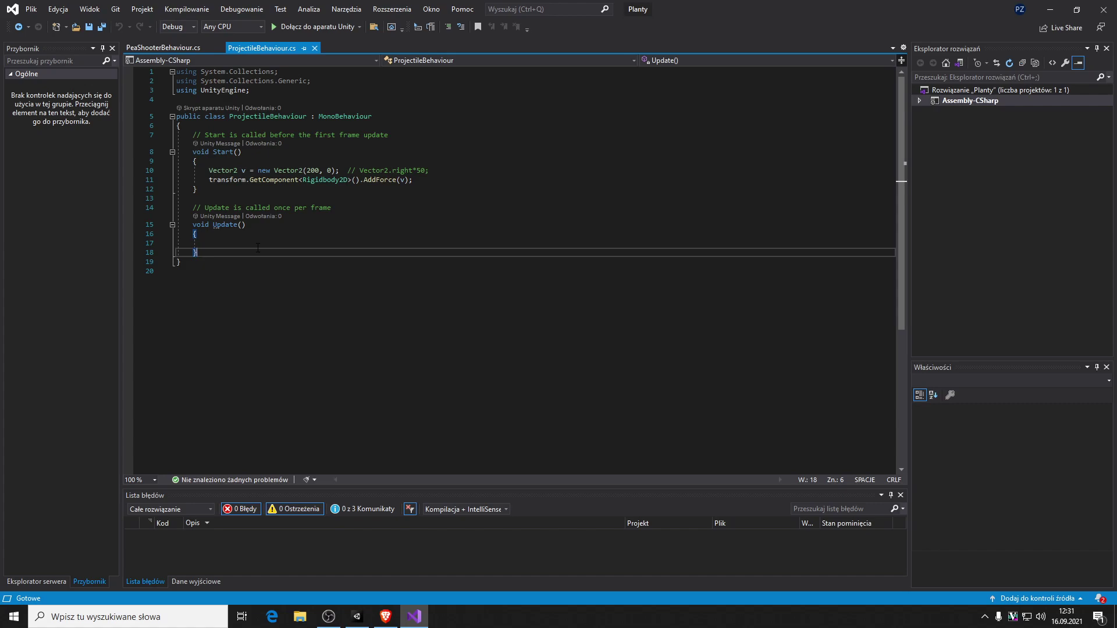
key("alt+Tab")
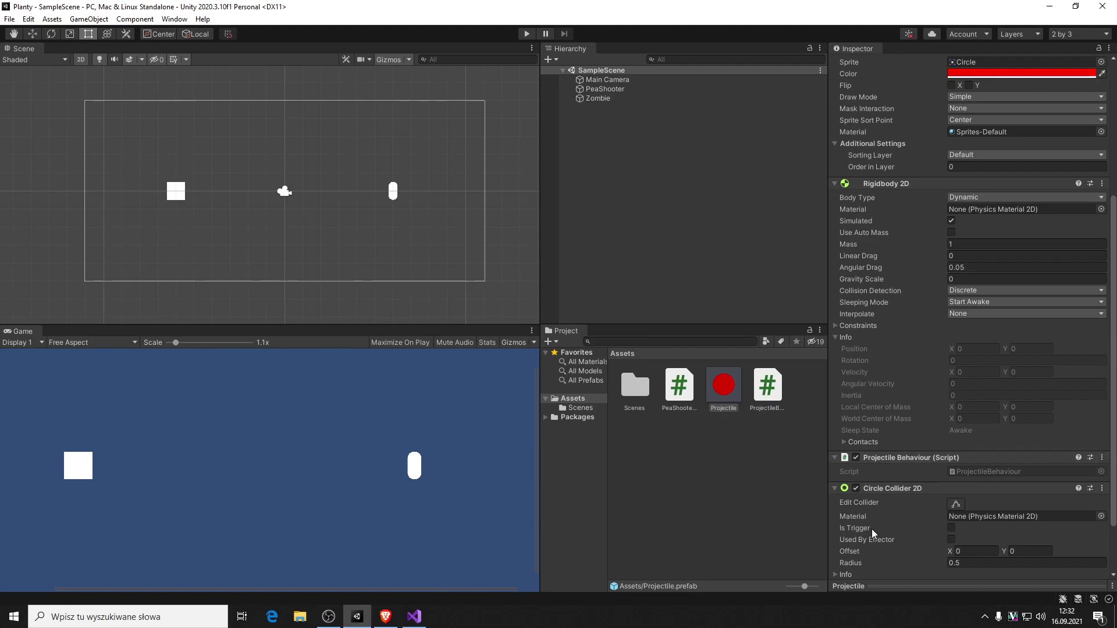
- Search the web for 'unity ontrigger' and open the Collider.OnTriggerEnter documentation
left_click(385, 615)
left_click(150, 10)
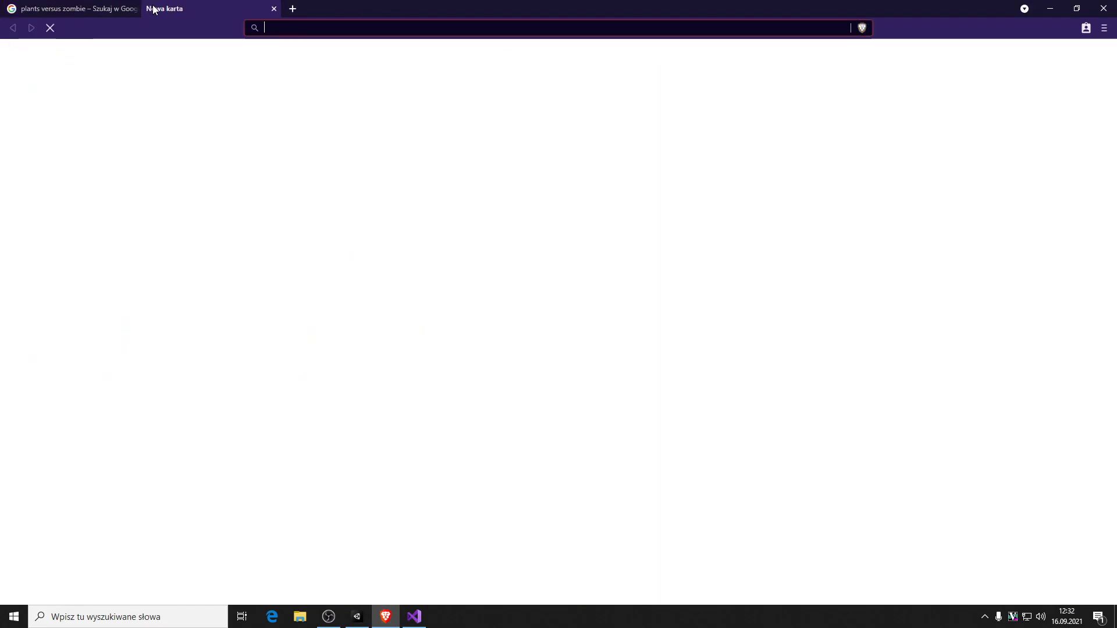
type("unity")
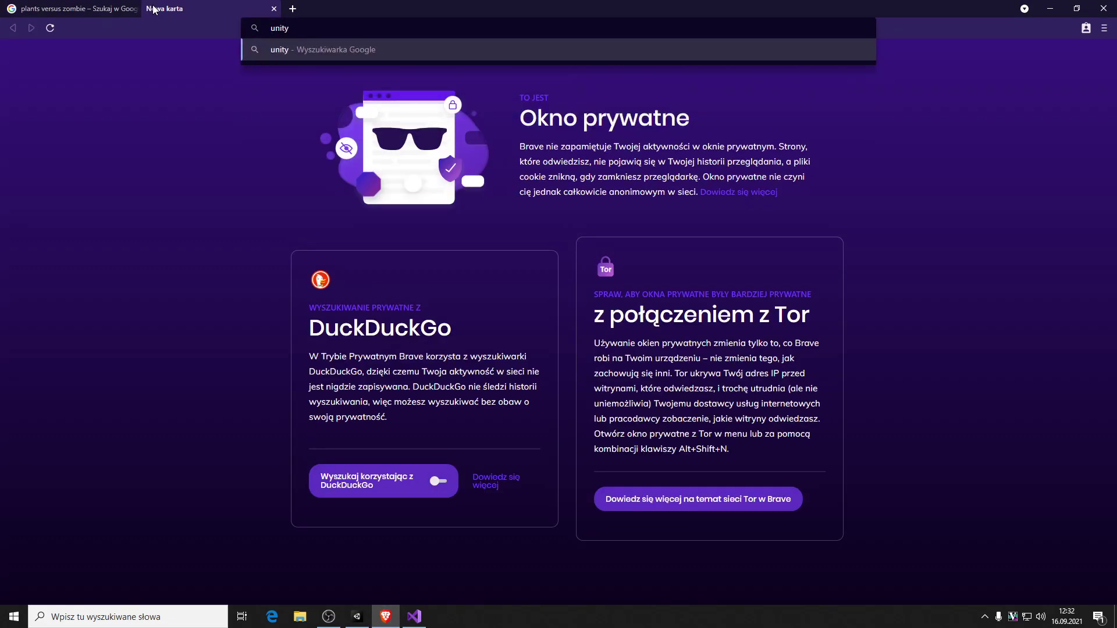
type(" tr")
key("BackSpace")
key("BackSpace")
type("ontr")
type("igger")
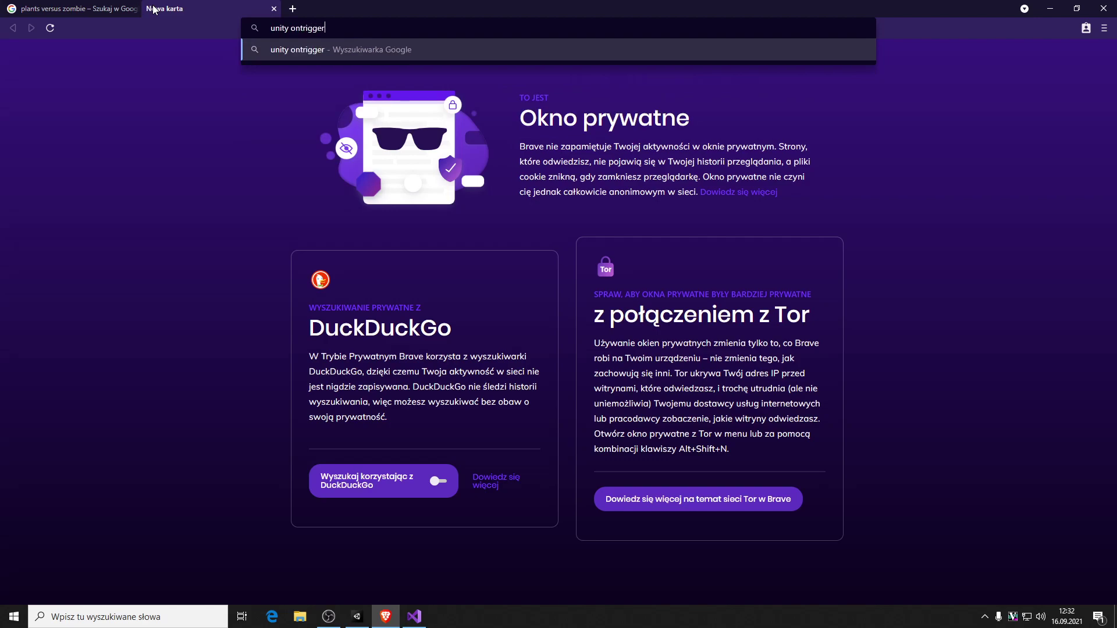
key("Return")
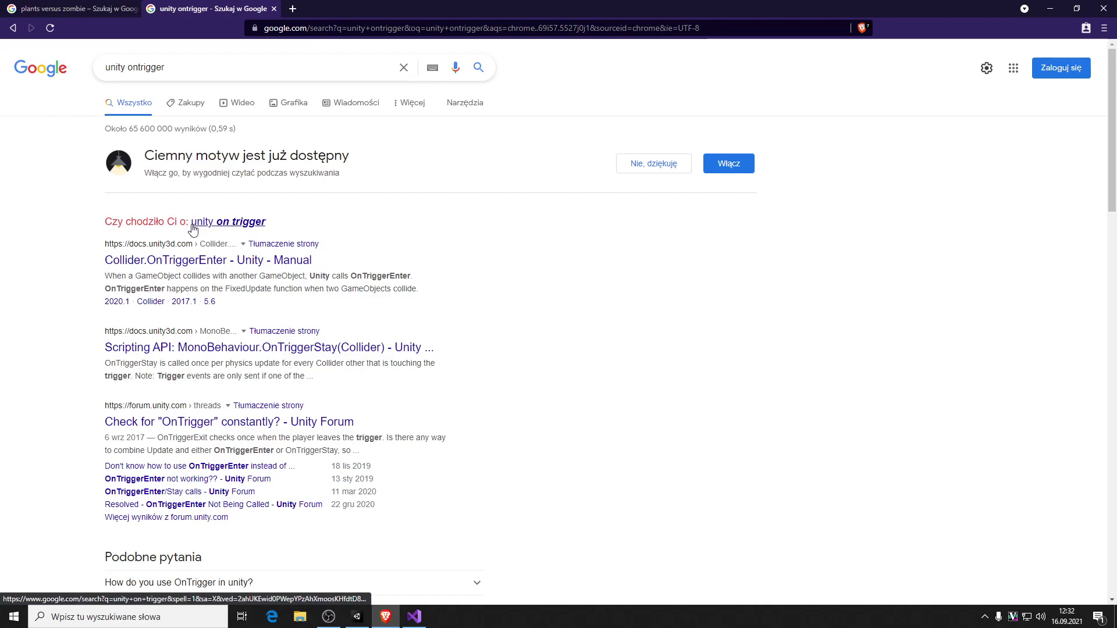
left_click(236, 273)
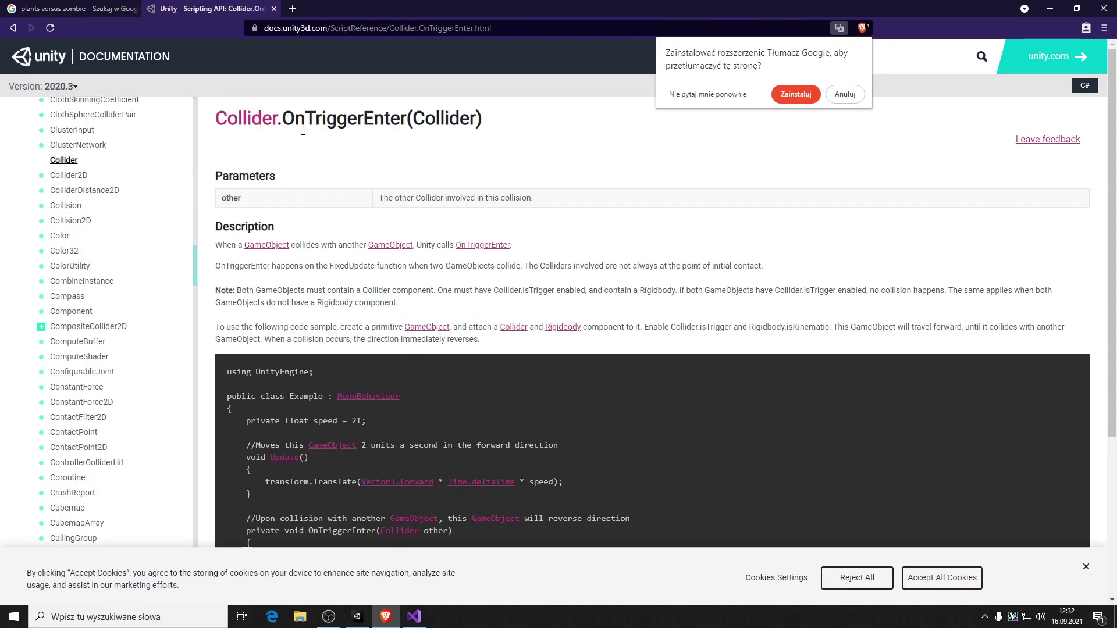
- Highlight the sentence explaining when OnTriggerEnter fires and scroll through the page
left_click_drag(335, 266, 500, 264)
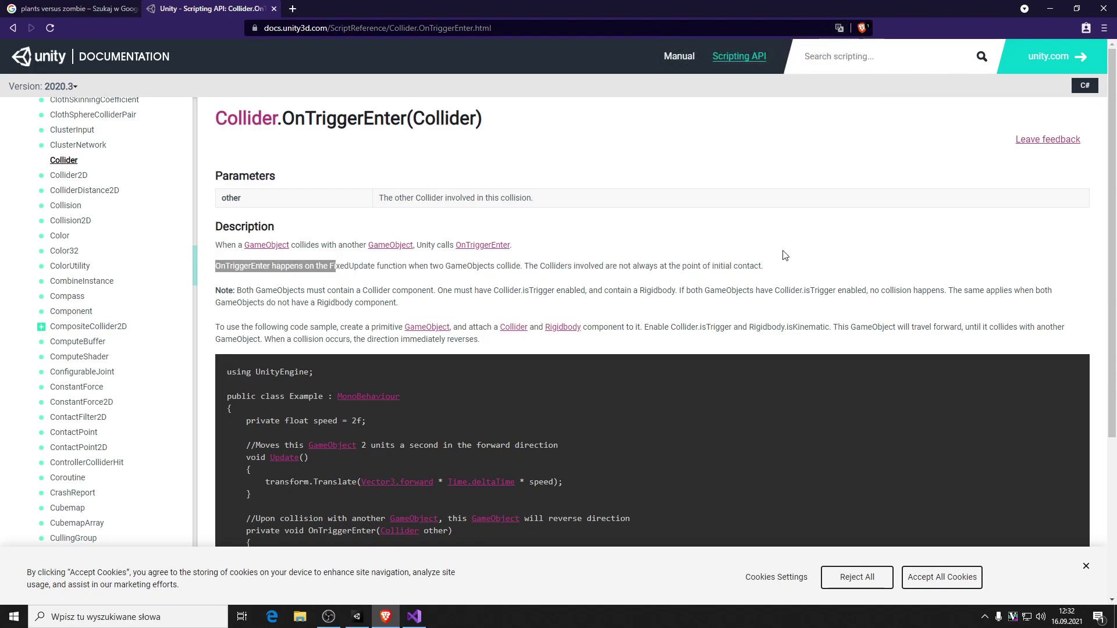
left_click_drag(500, 265, 777, 267)
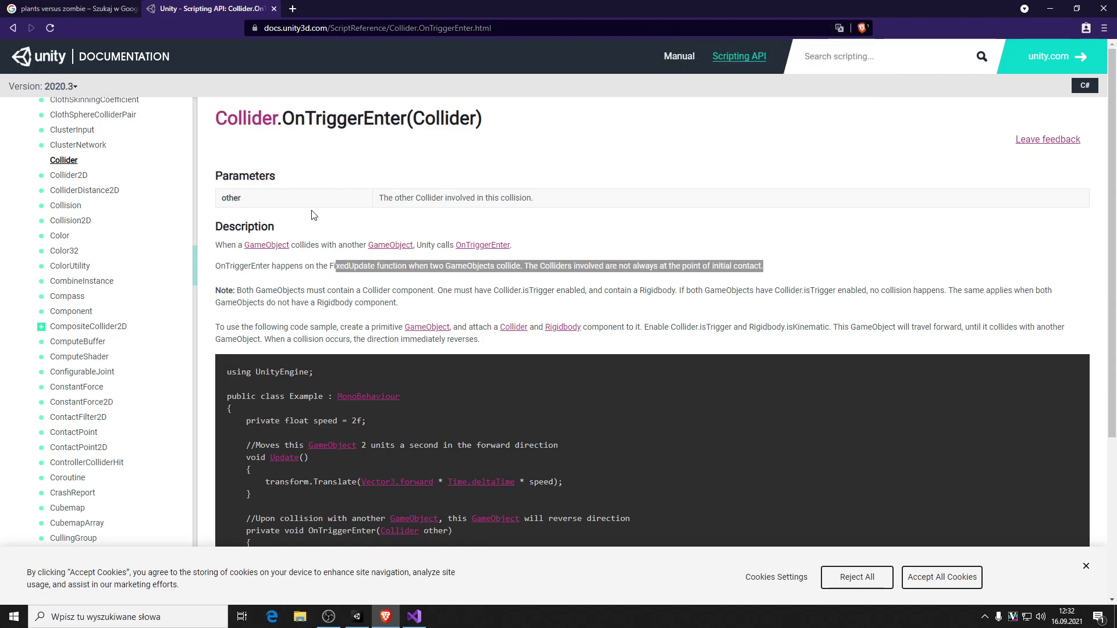
scroll(143, 245, "up", 3)
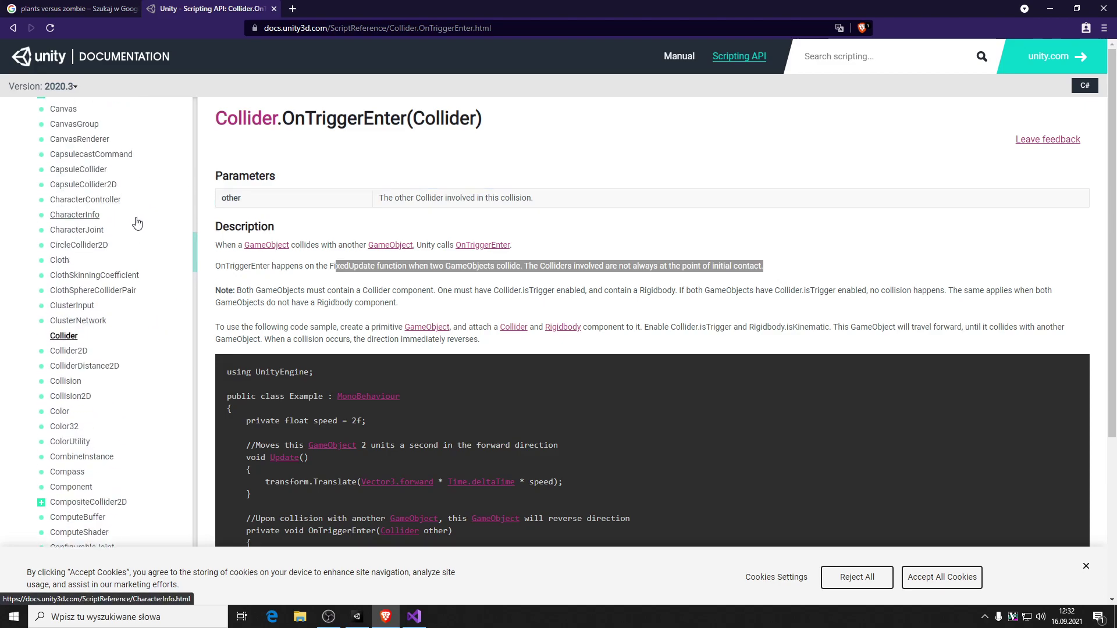
scroll(138, 229, "up", 3)
scroll(145, 236, "up", 5)
scroll(159, 247, "up", 5)
scroll(164, 253, "up", 4)
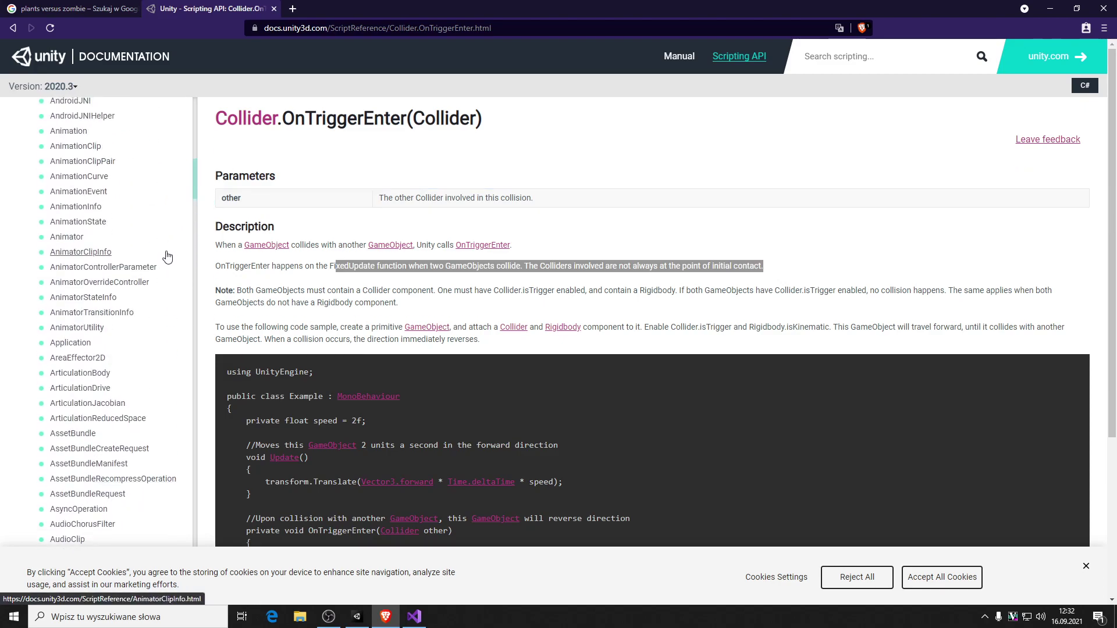
scroll(169, 256, "up", 4)
scroll(231, 173, "down", 4)
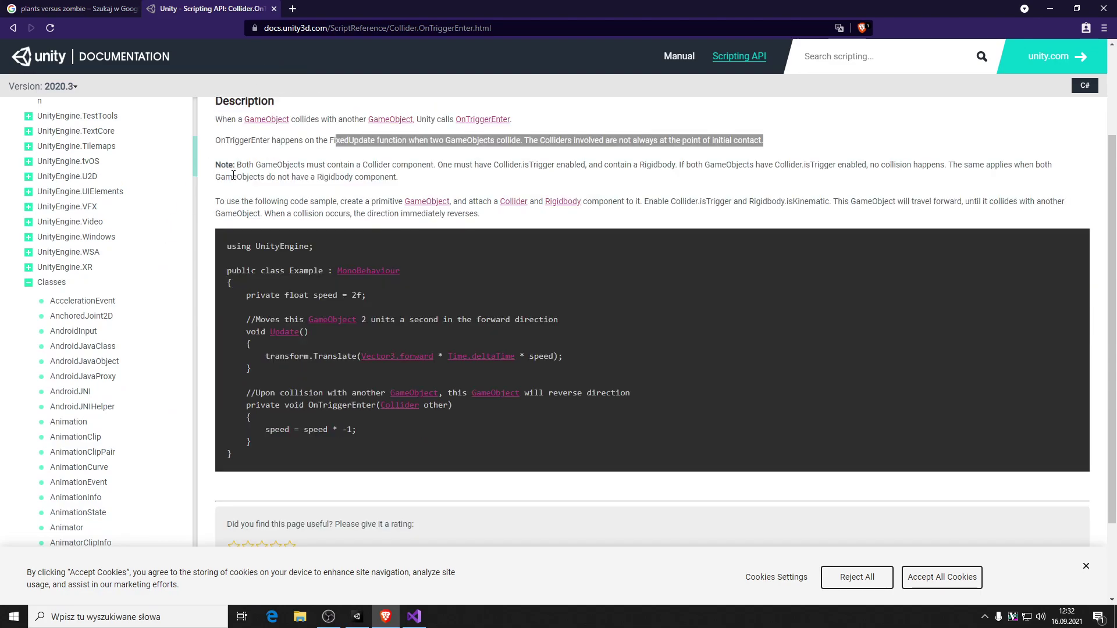
scroll(111, 232, "down", 3)
scroll(110, 233, "down", 5)
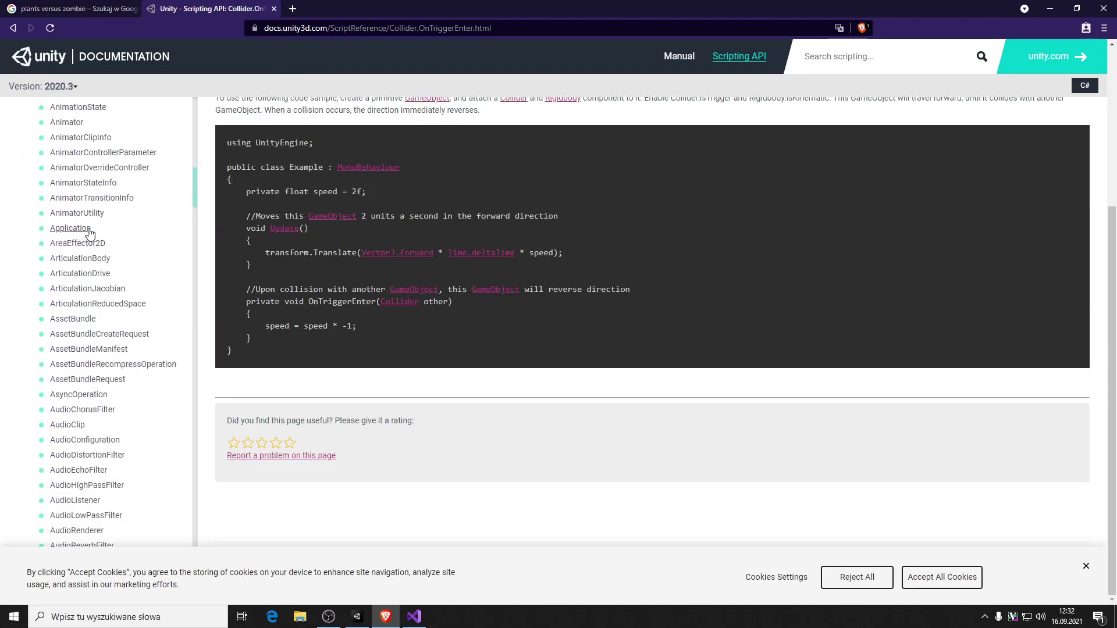
scroll(111, 233, "up", 7)
scroll(113, 230, "up", 3)
- Search the OnTriggerEnter page for collision mentions, then open a new browser tab
key("ctrl+f")
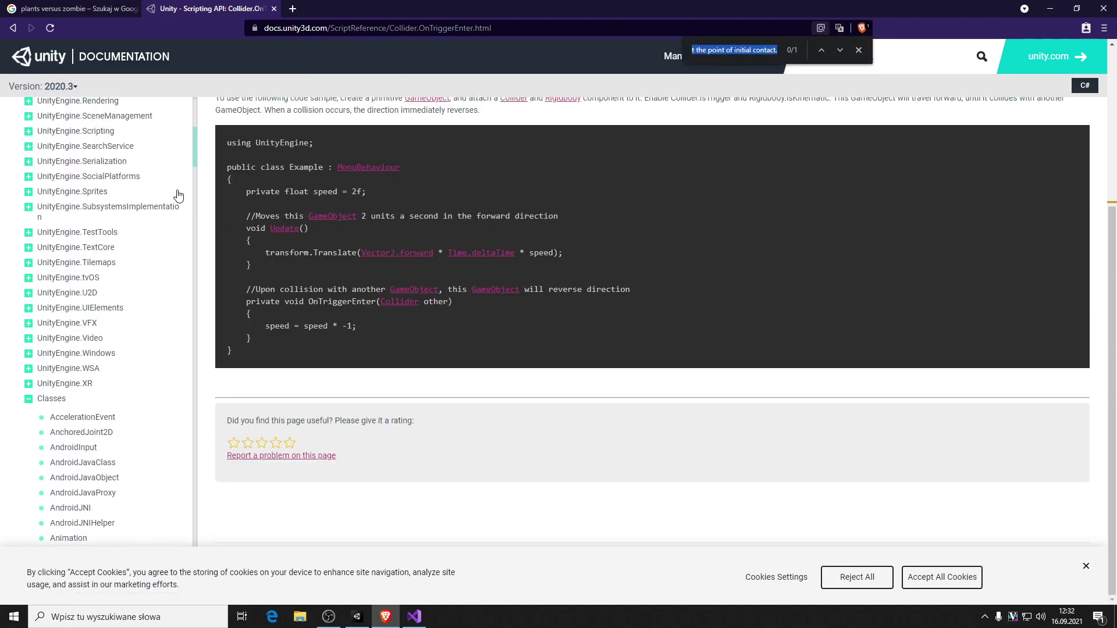
type("on")
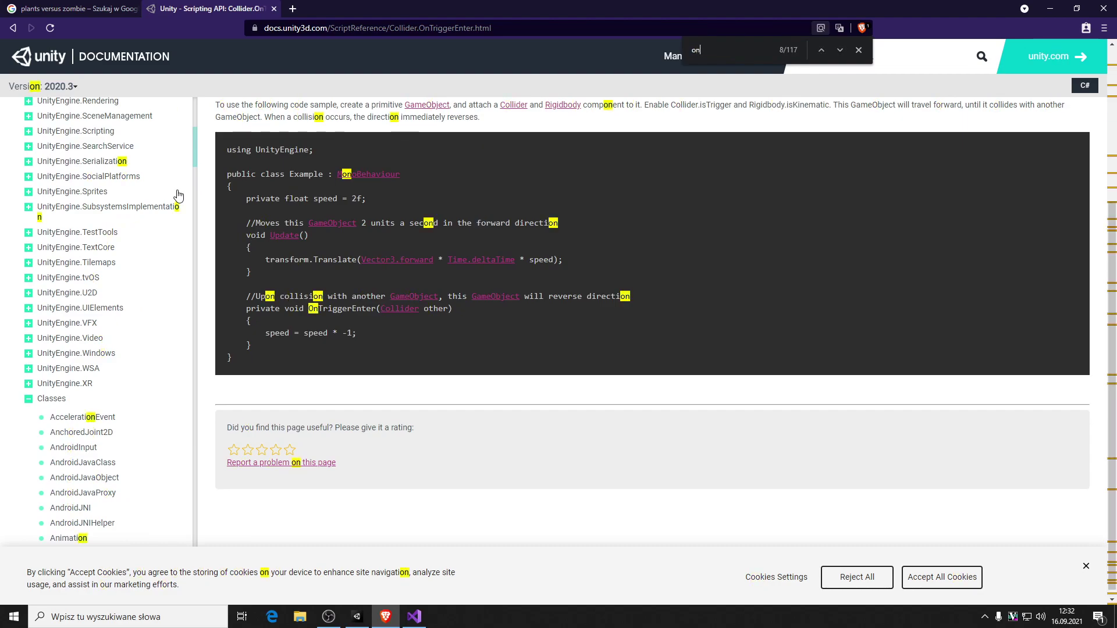
type("coll")
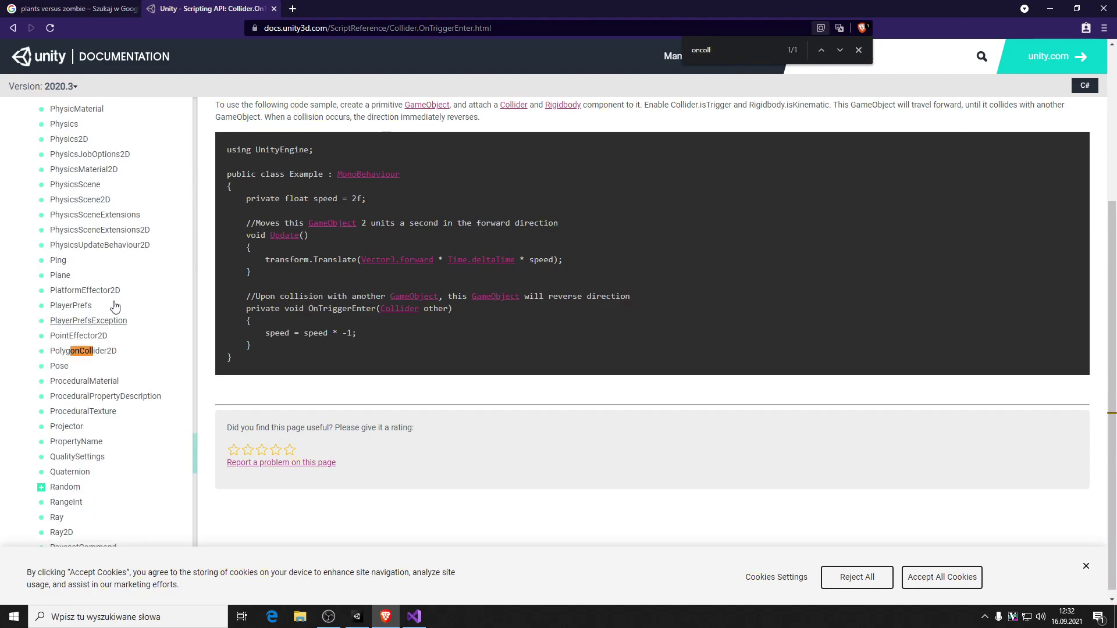
scroll(117, 279, "up", 3)
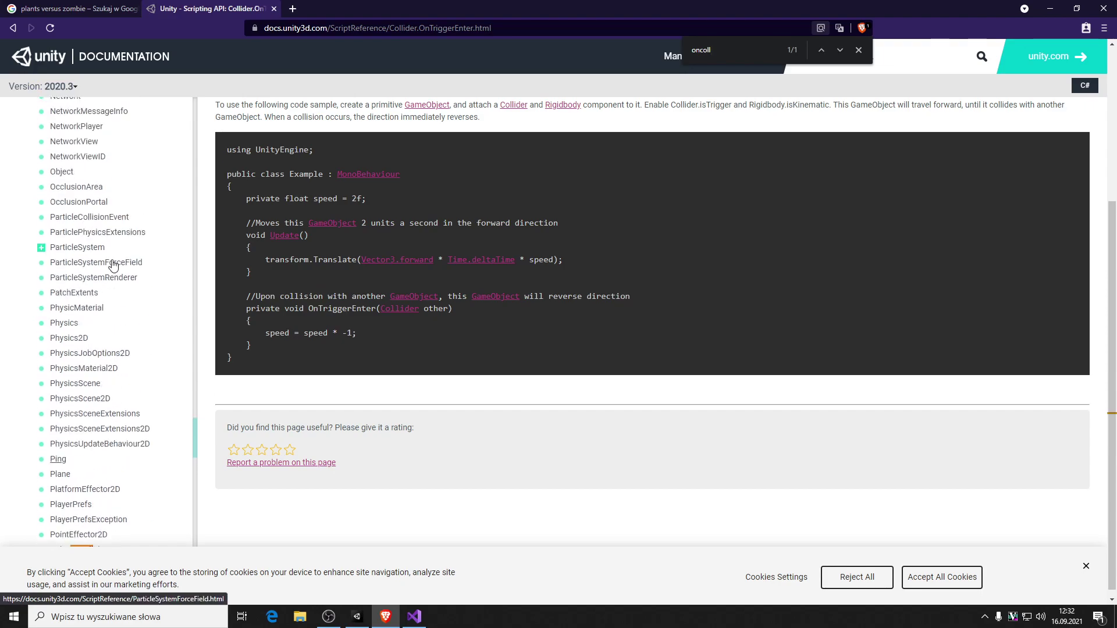
scroll(116, 279, "up", 3)
left_click(284, 11)
- Search for 'unity oncollide' and open the Collider.OnCollisionEnter documentation
type("unit")
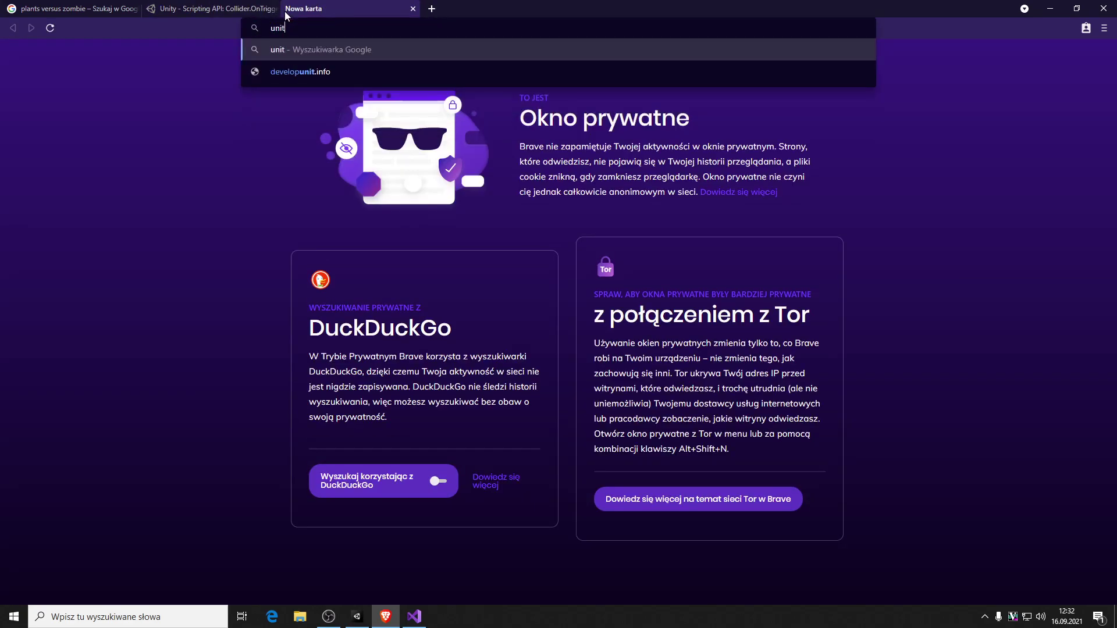
type("y oncoldie")
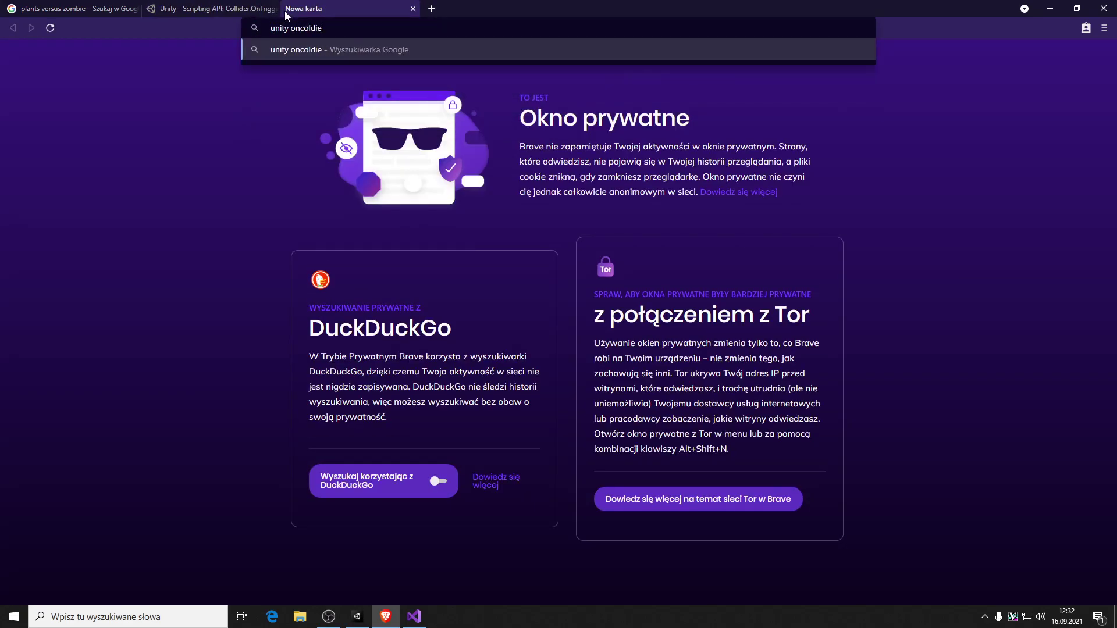
key("BackSpace")
key("BackSpace")
key("BackSpace")
type("ide")
key("Return")
left_click(150, 210)
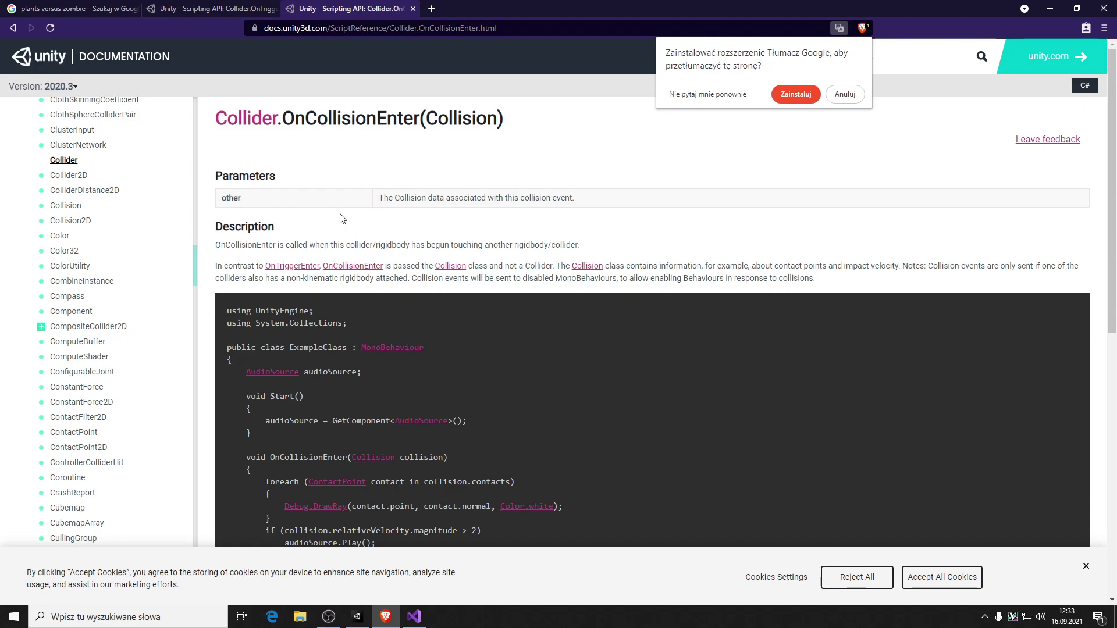
- Review the OnTriggerEnter method signature in the sample code, then return to Unity
left_click(229, 4)
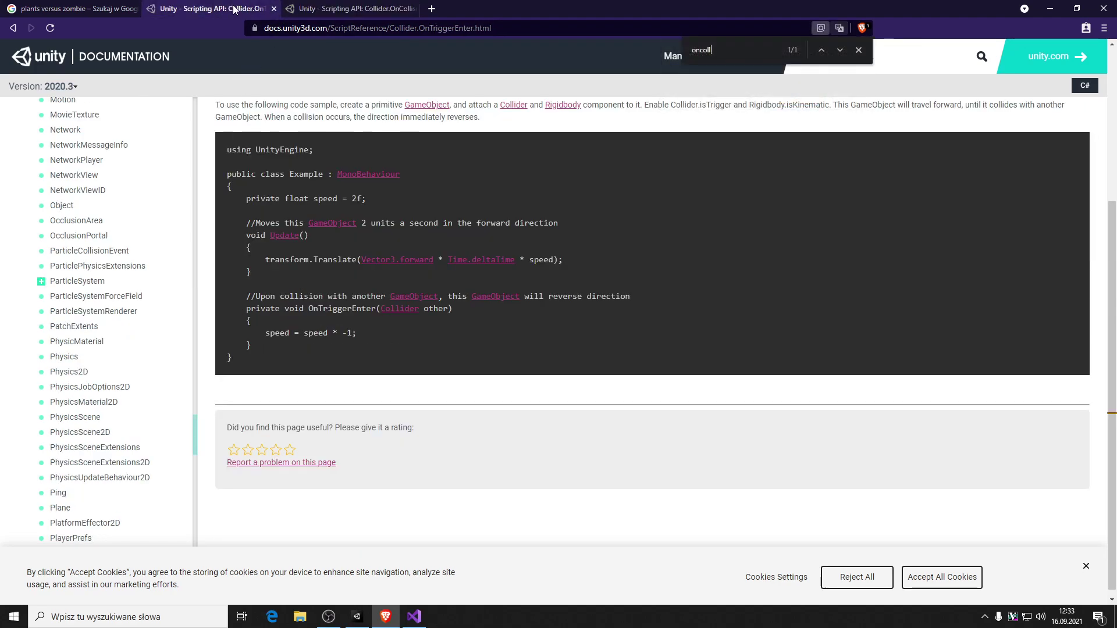
scroll(390, 279, "up", 5)
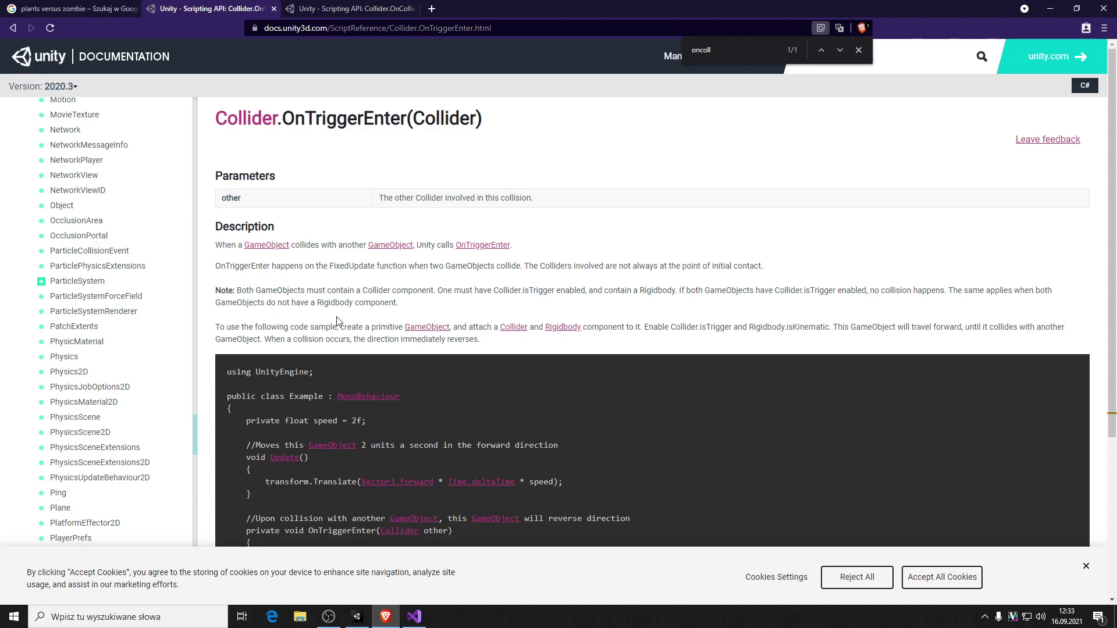
scroll(315, 372, "down", 4)
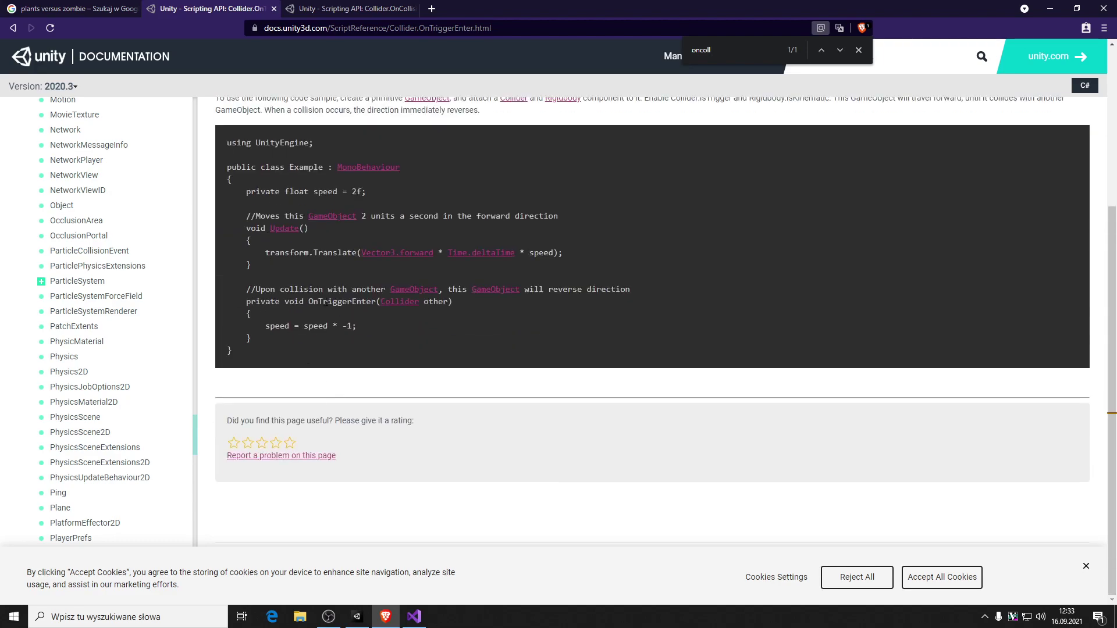
left_click_drag(229, 299, 472, 307)
left_click(430, 339)
key("alt+Tab")
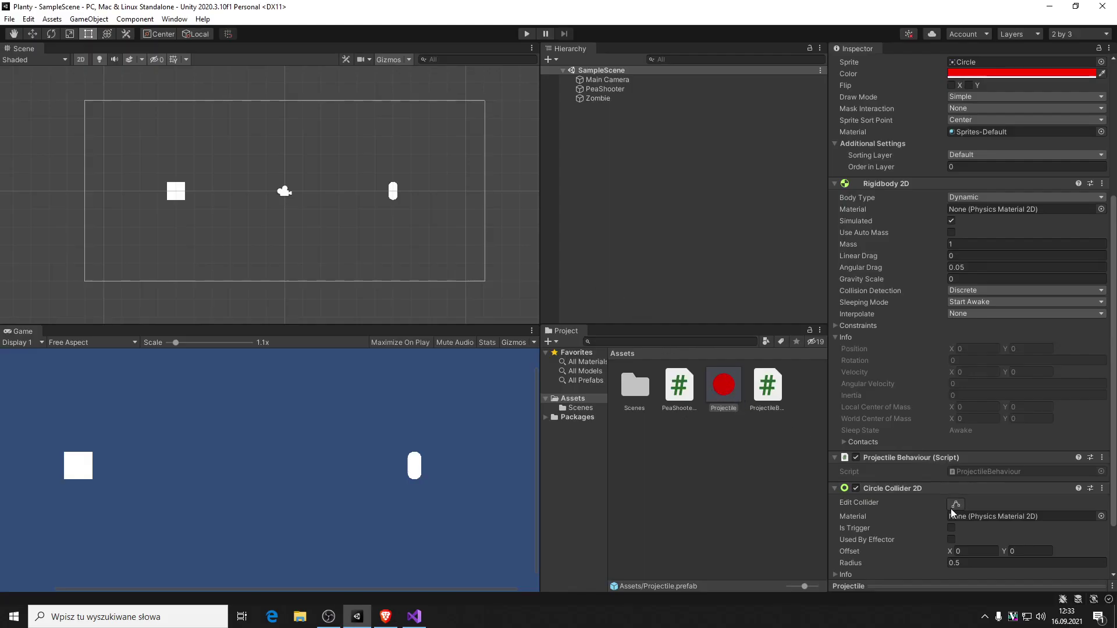
- Enable Is Trigger on the Projectile prefab's Circle Collider 2D and head back to Visual Studio
scroll(931, 440, "down", 3)
left_click(951, 460)
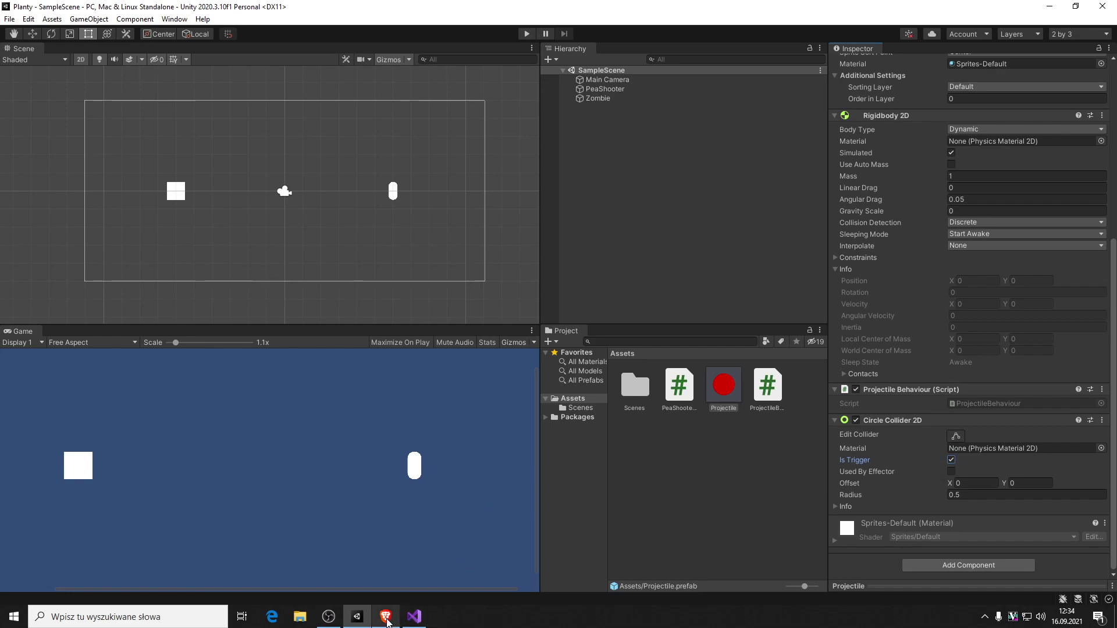
mouse_move(387, 617)
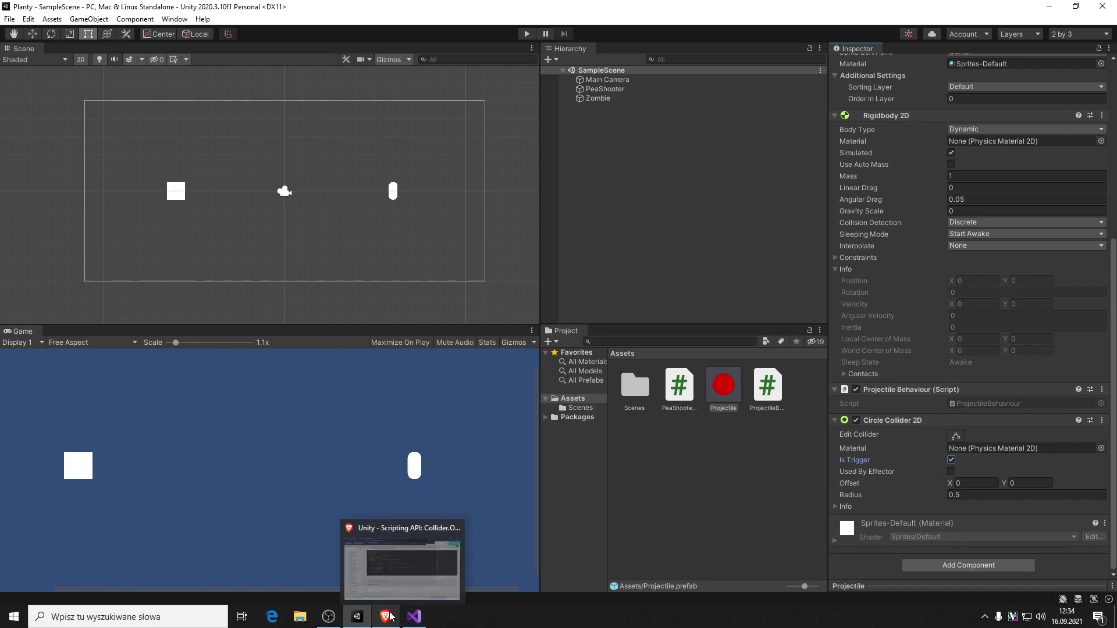
- Insert an empty OnTriggerEnter2D(Collider2D collision) stub below Update in ProjectileBehaviour.cs
mouse_move(345, 622)
left_click(415, 617)
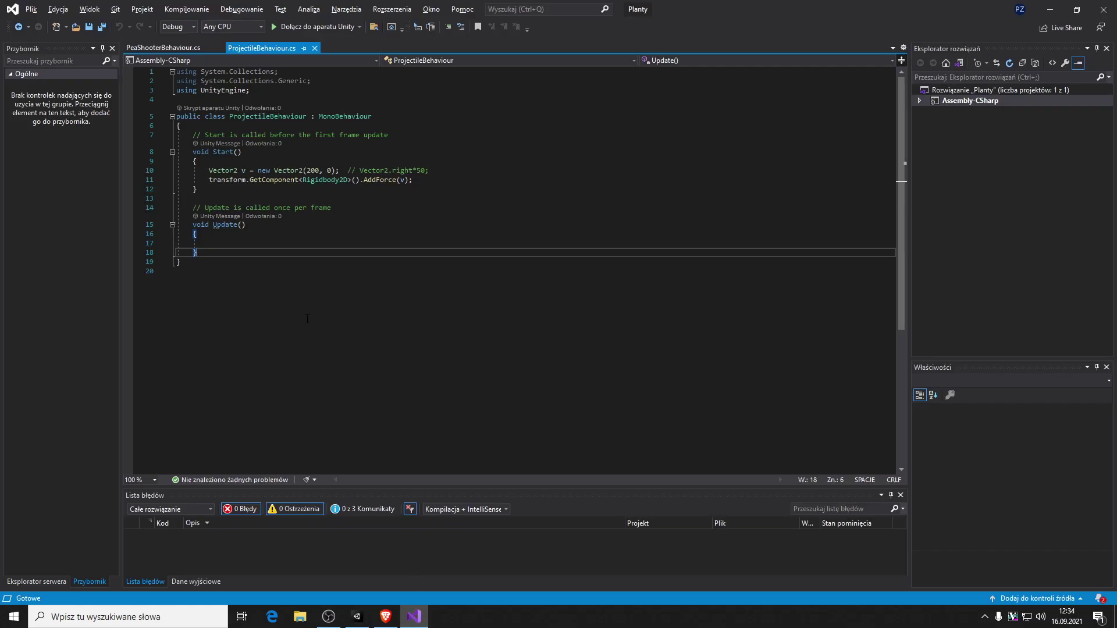
key("Return")
type("ontr")
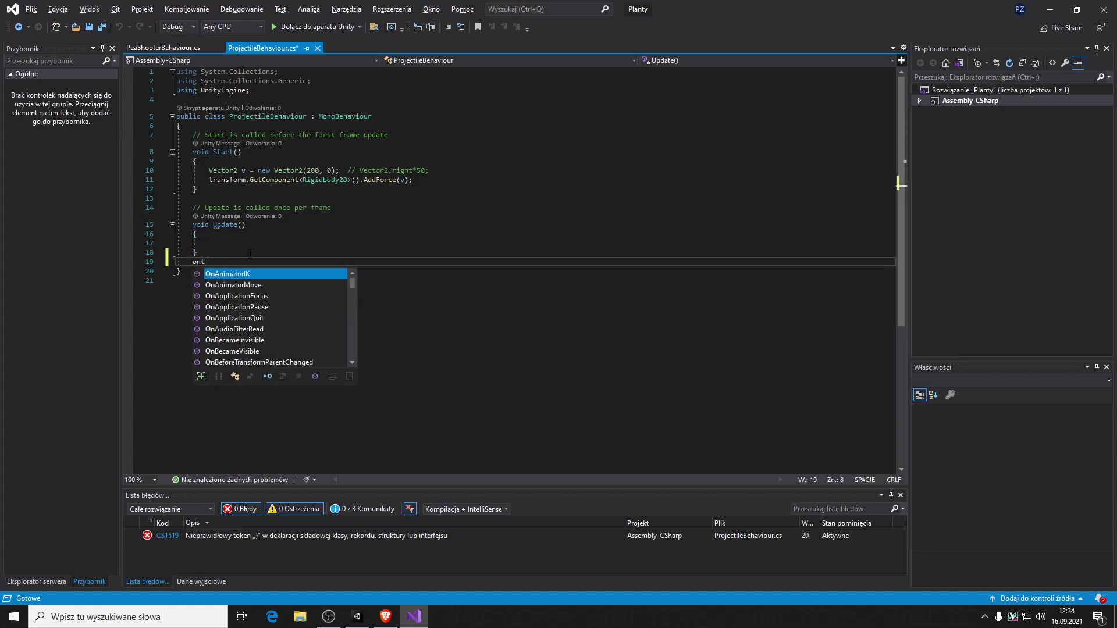
key("Down")
key("Down")
key("Down")
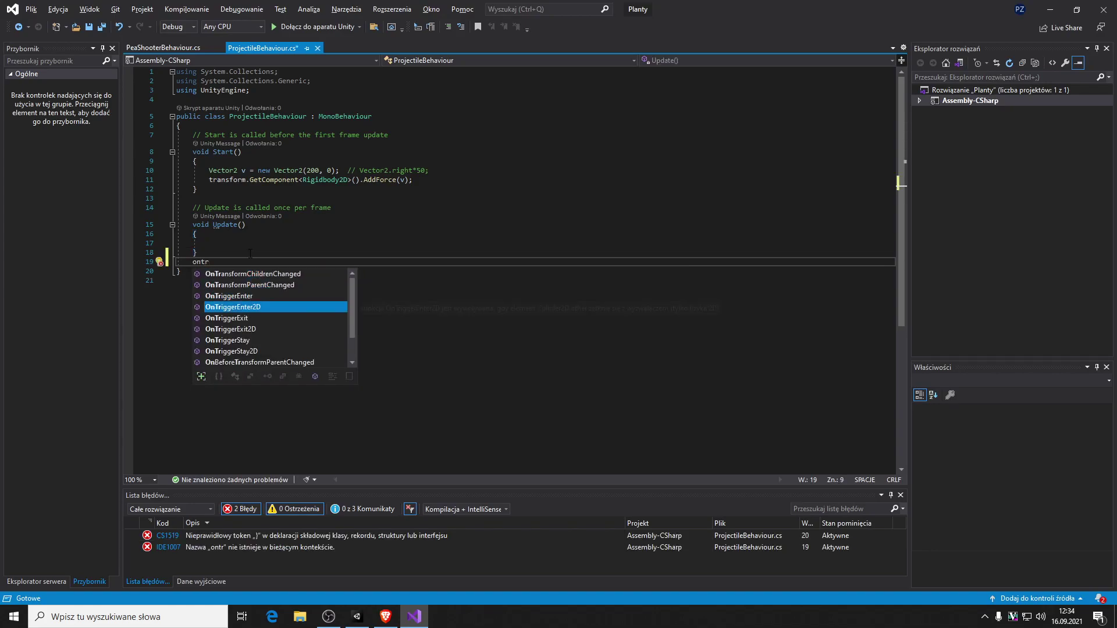
key("Return")
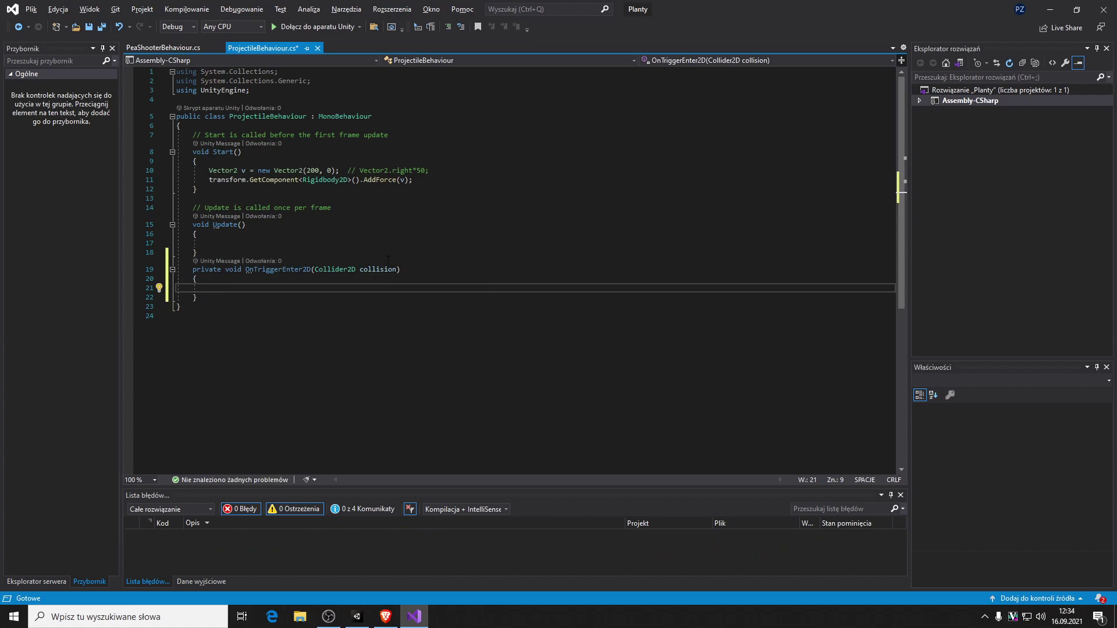
key("alt+Tab")
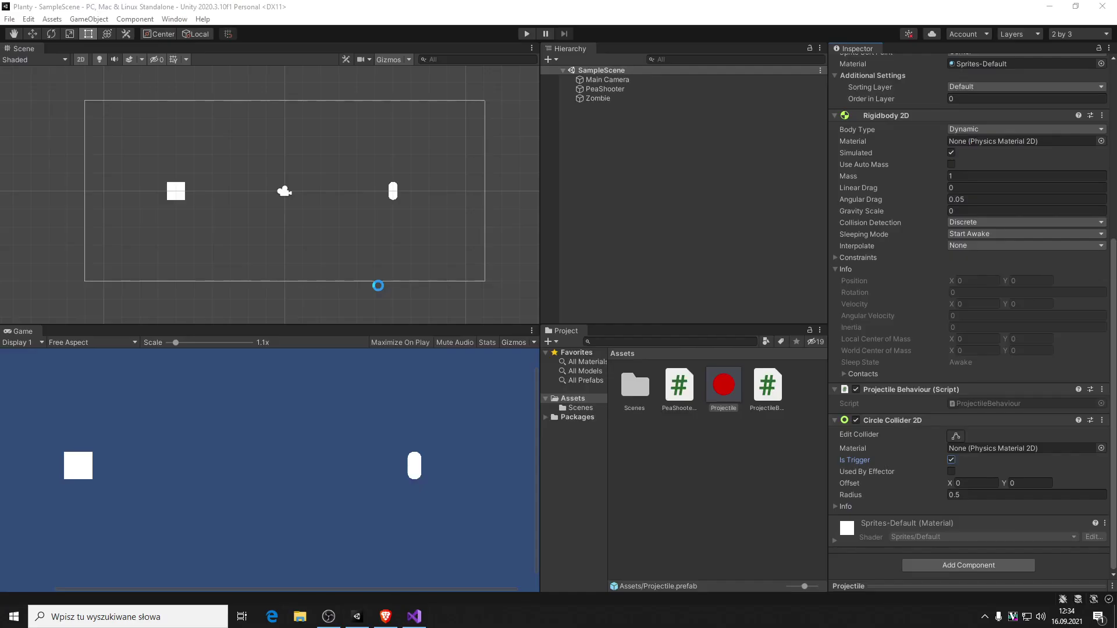
key("alt+Tab")
key("alt+Tab")
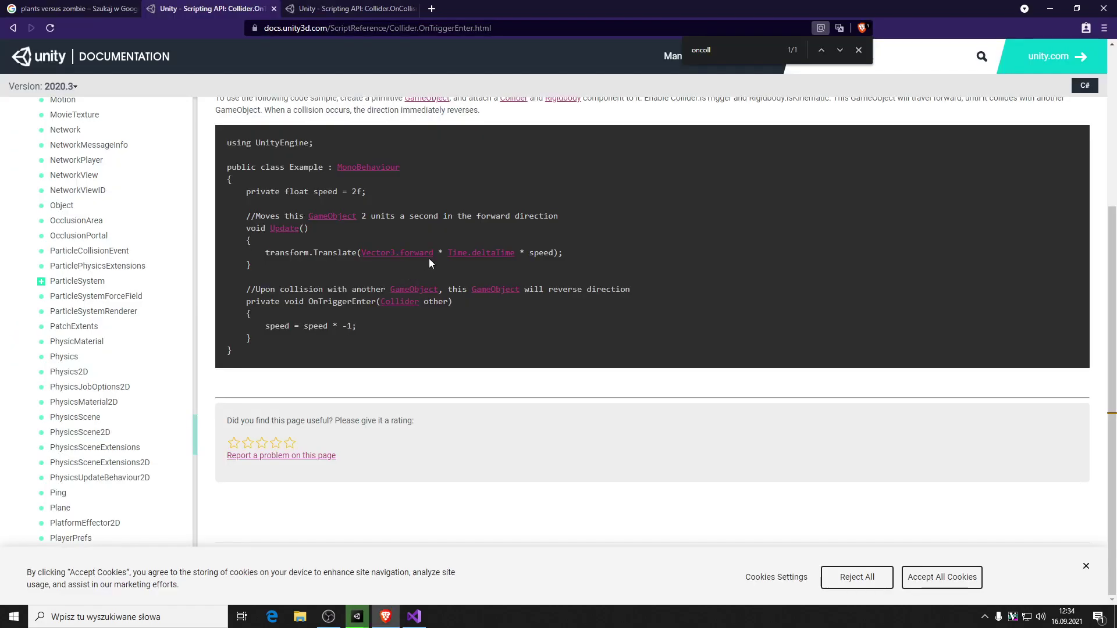
- Search the Unity scripting docs for 'ontriggerenter2d' and read the Collider2D.OnTriggerEnter2D page
scroll(428, 258, "up", 1)
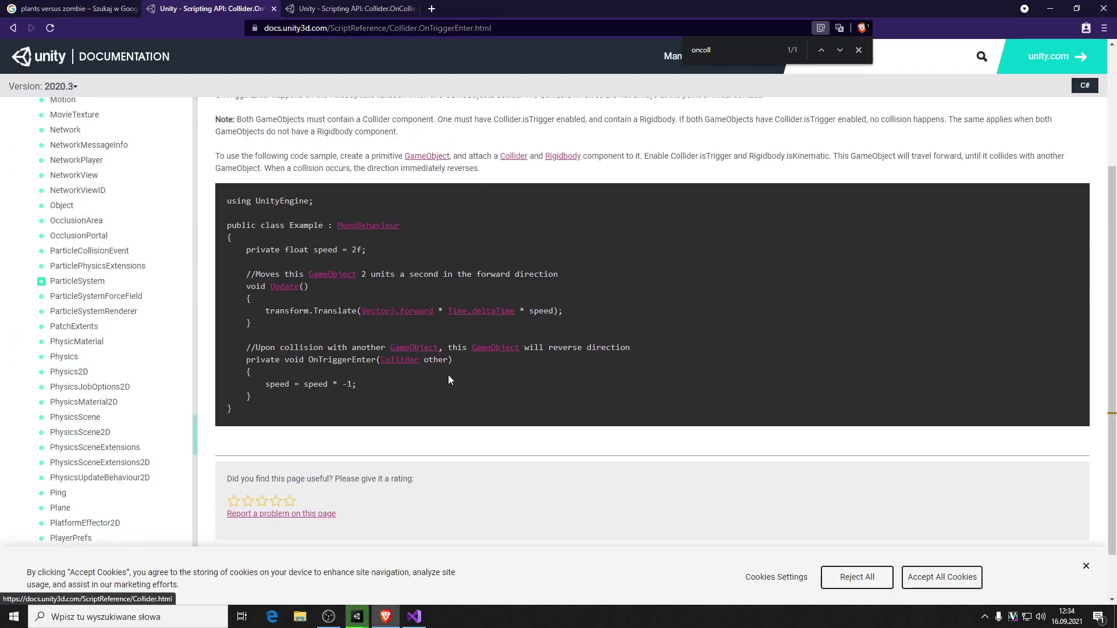
scroll(349, 326, "up", 2)
scroll(126, 242, "up", 4)
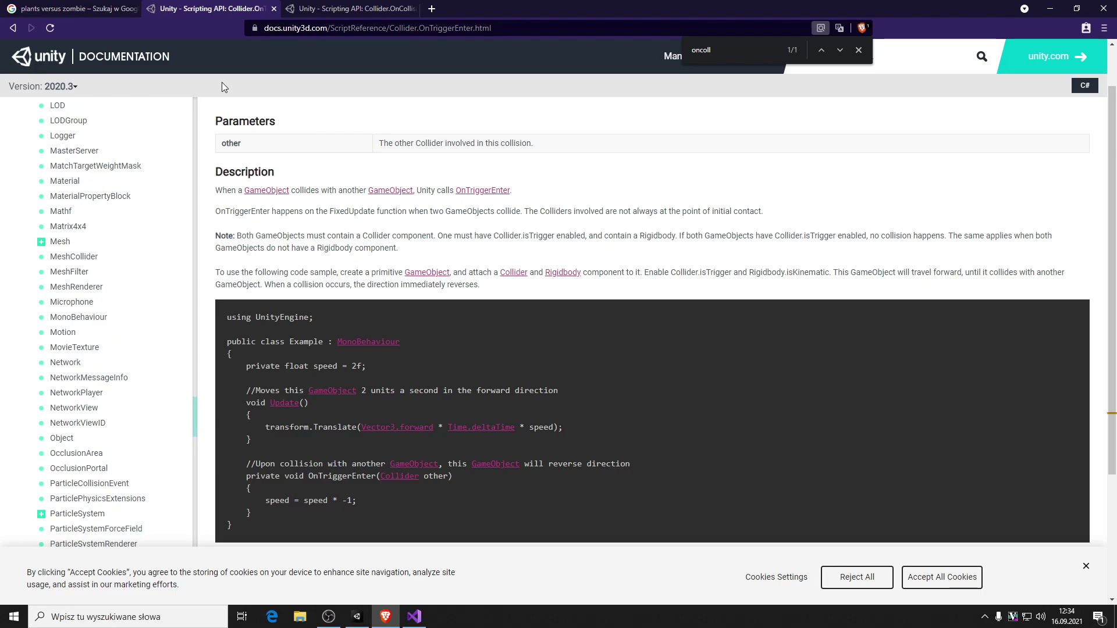
left_click(982, 56)
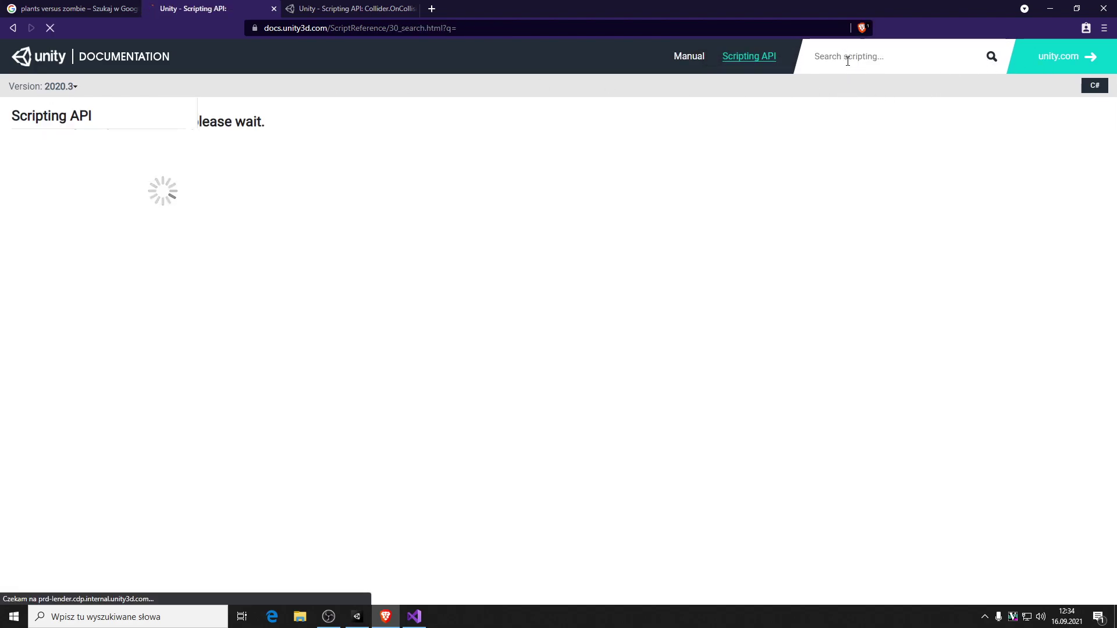
left_click(370, 9)
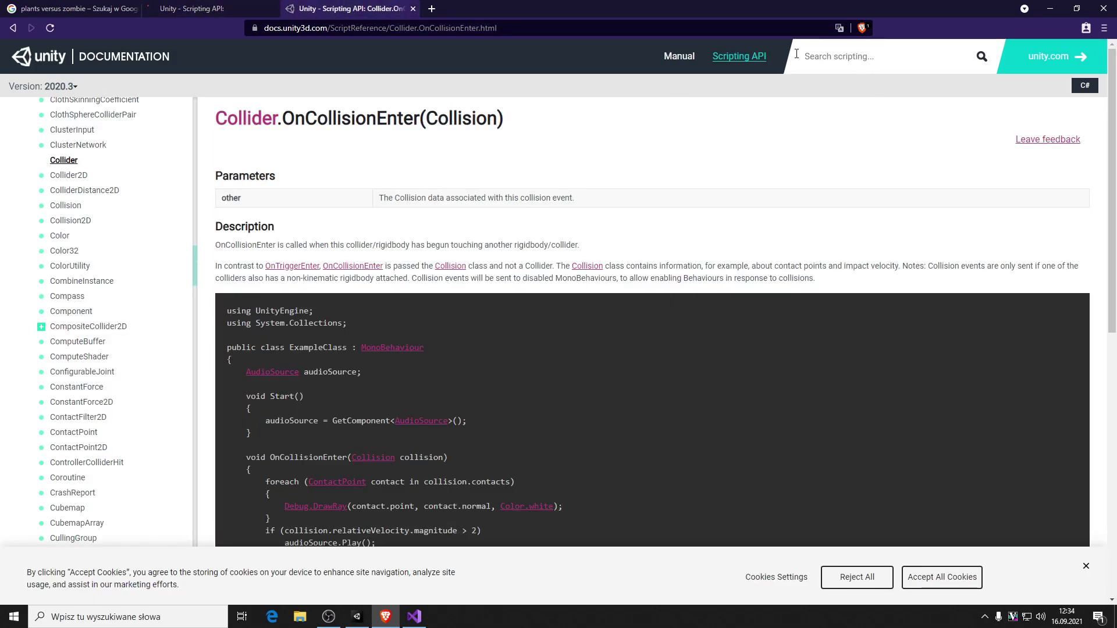
type("ontrigge")
type("renter")
type("2d")
key("Return")
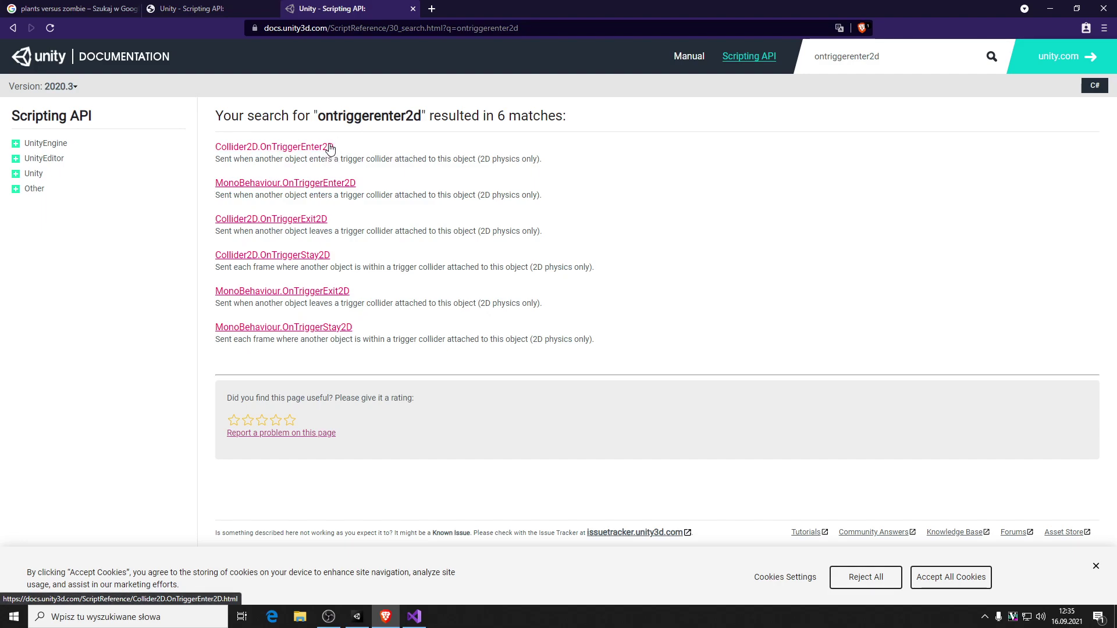
left_click(328, 149)
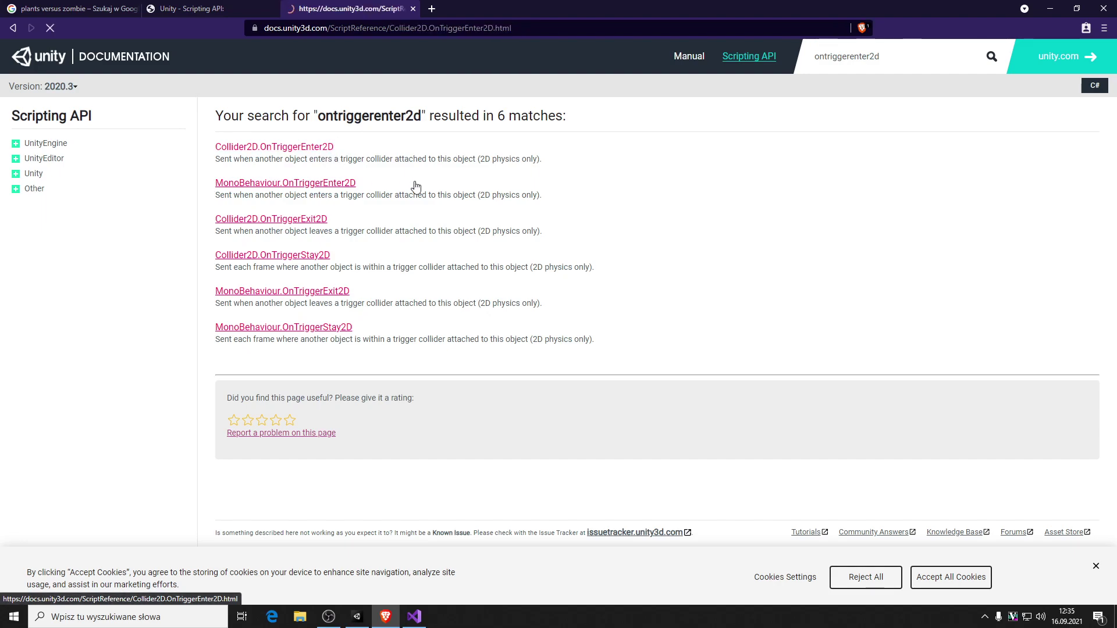
scroll(512, 269, "down", 1)
scroll(506, 267, "down", 5)
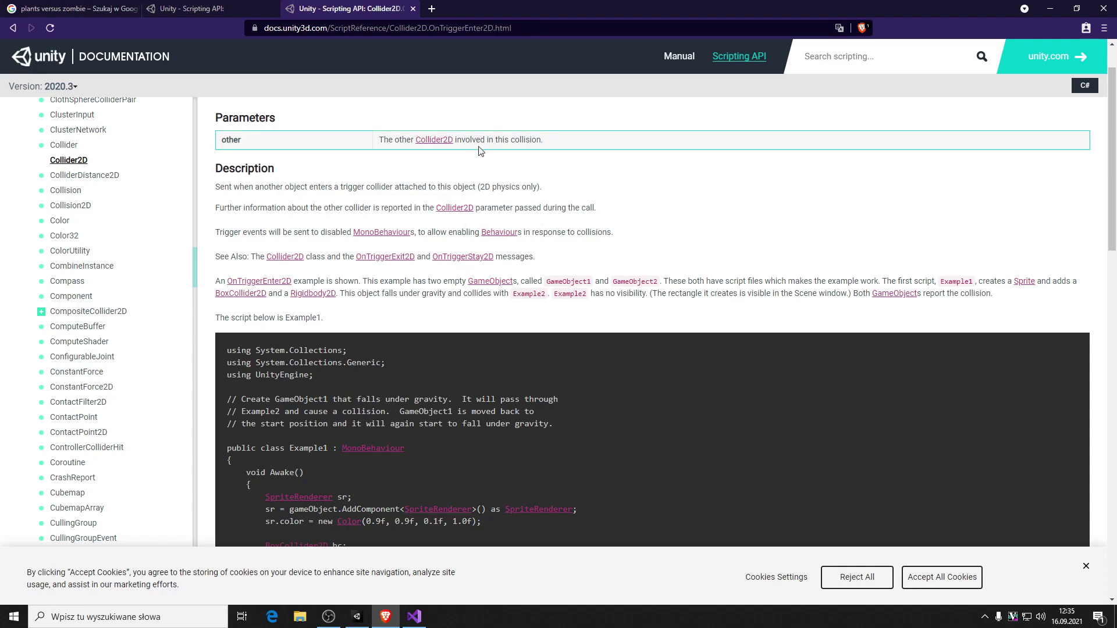
scroll(327, 140, "up", 1)
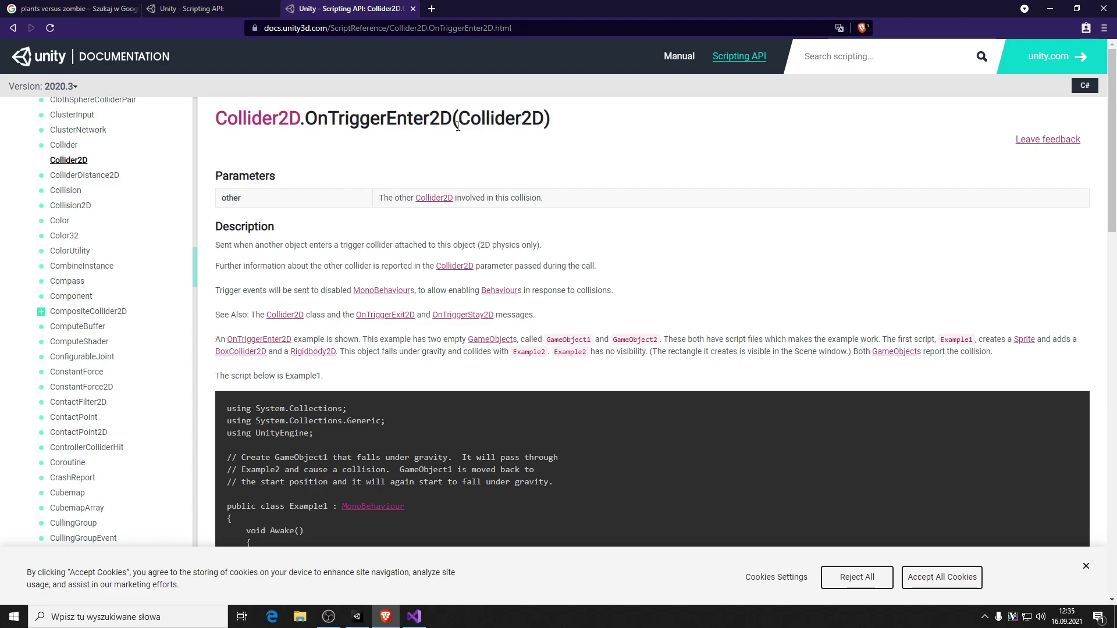
key("alt+Tab")
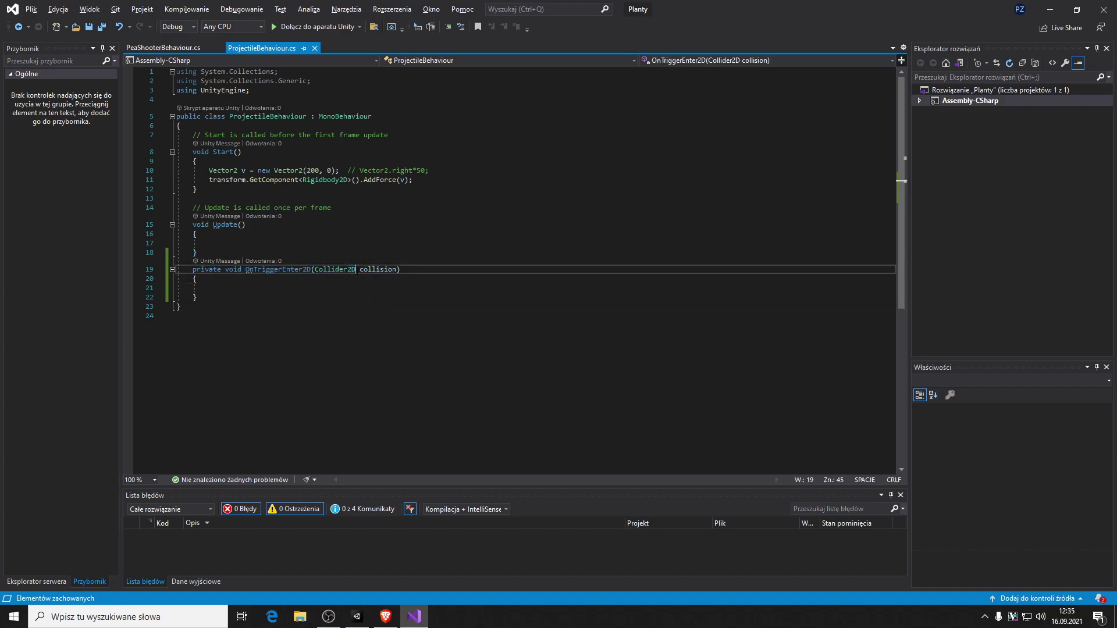
- Rename the OnTriggerEnter2D parameter from collision to target and save
double_click(352, 270)
key("Down")
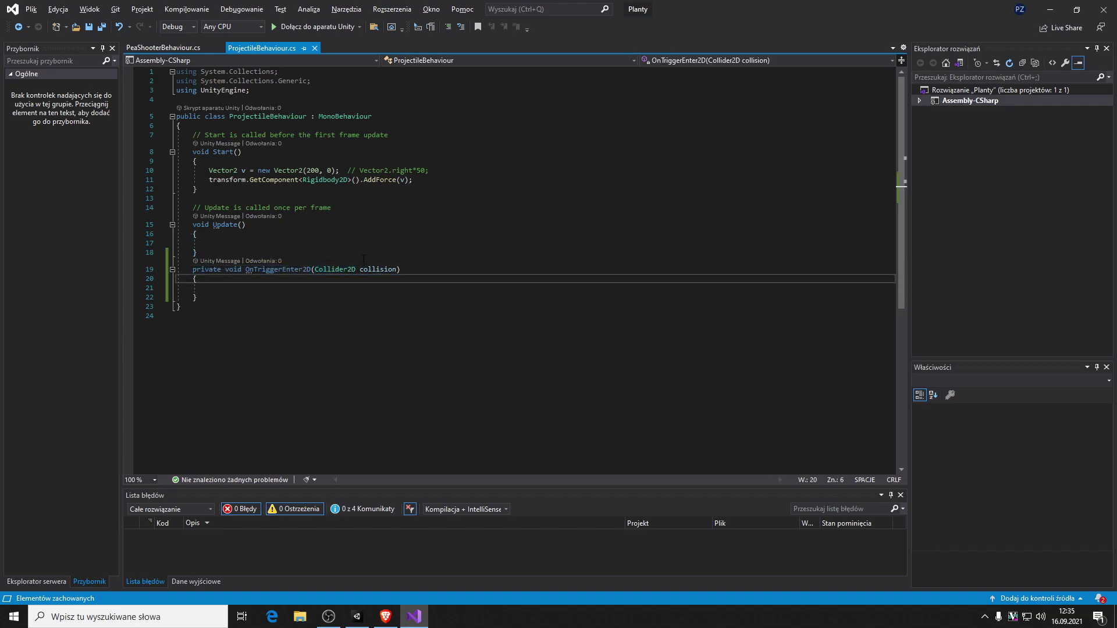
left_click_drag(401, 270, 402, 269)
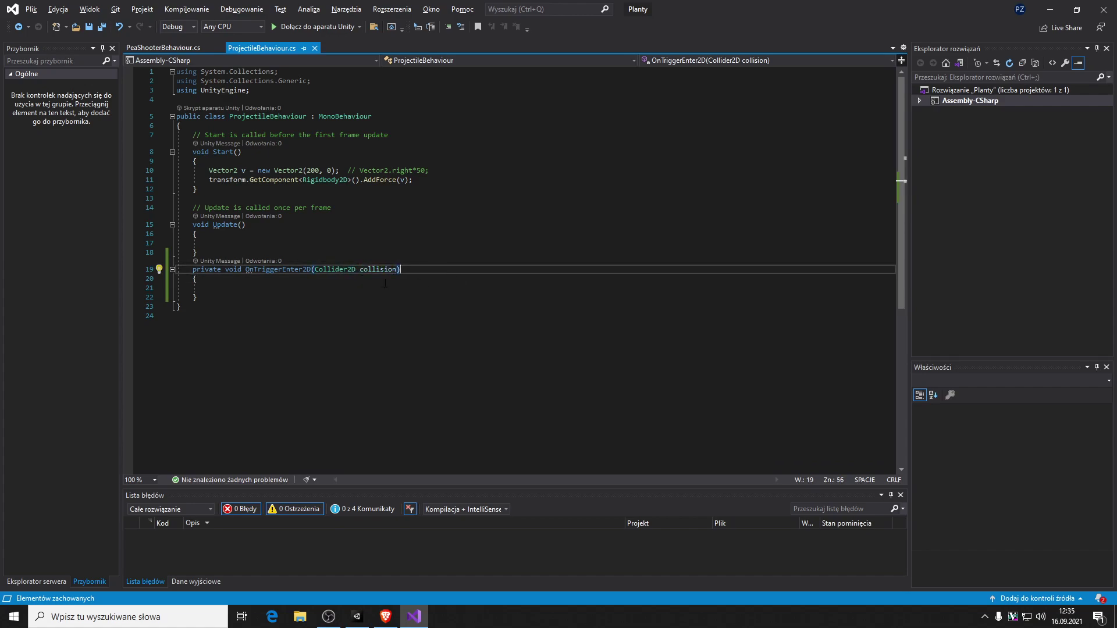
double_click(378, 270)
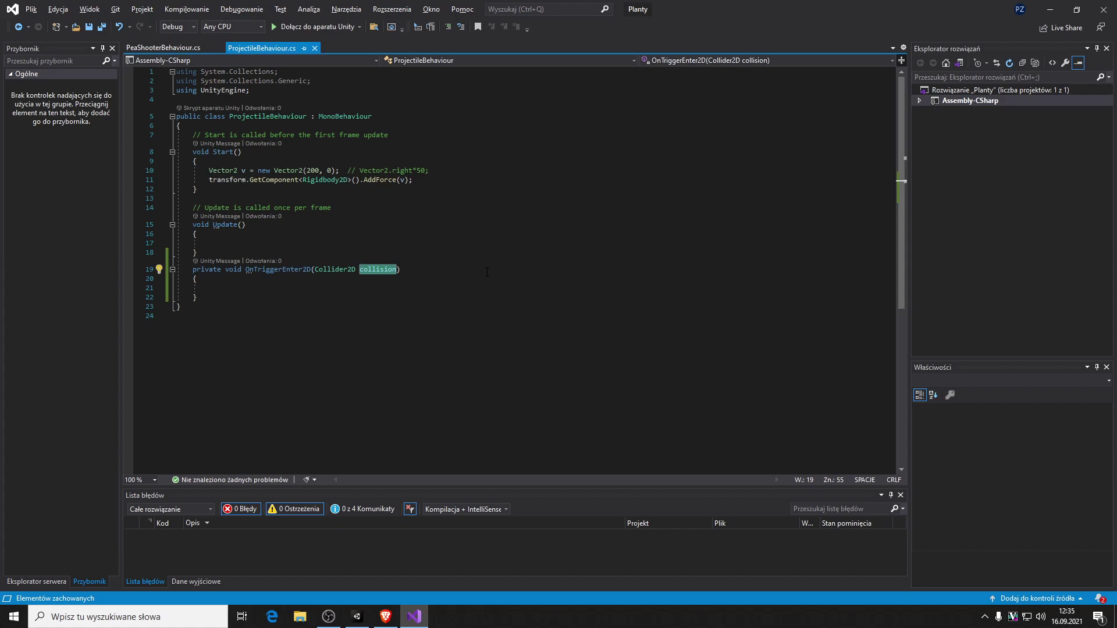
type("zombie")
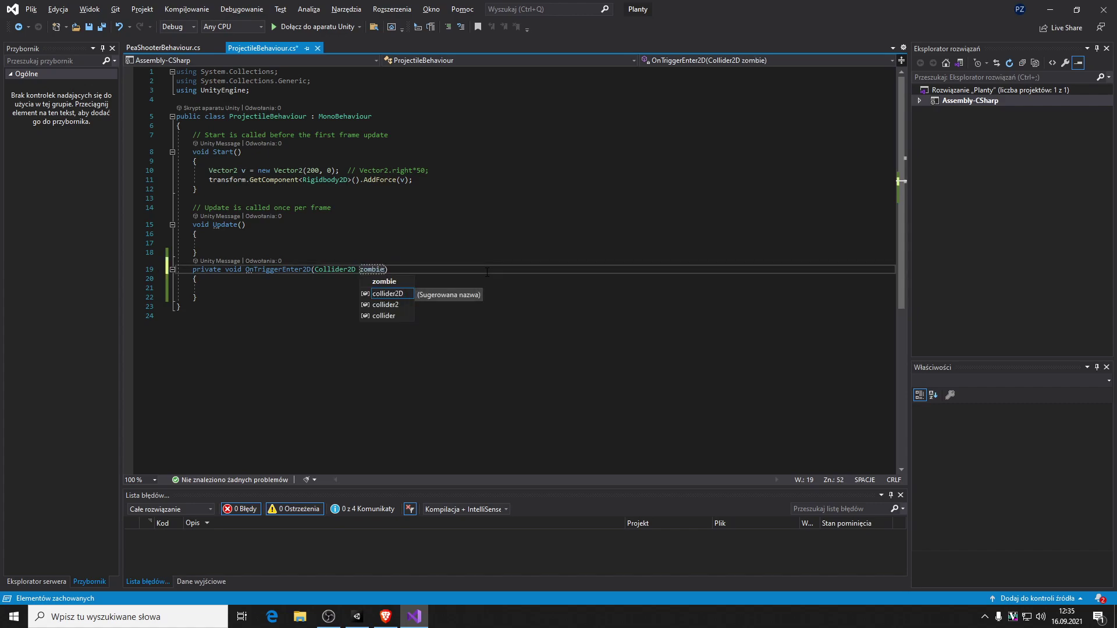
key("End")
key("ctrl+s")
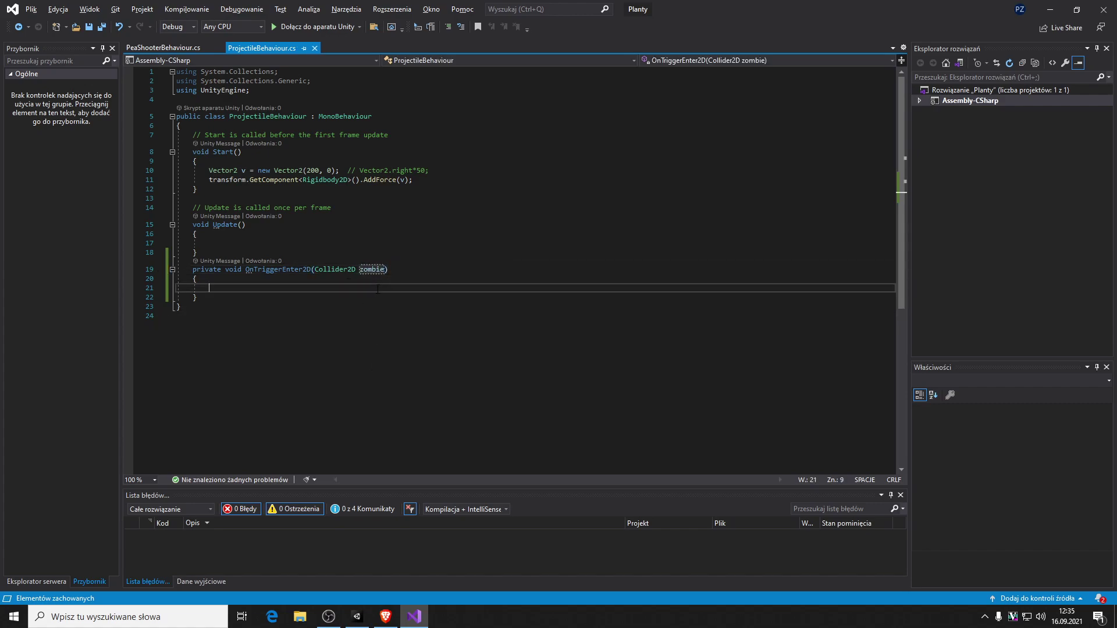
key("Left")
key("shift+Left")
key("shift+Left")
key("shift+Left")
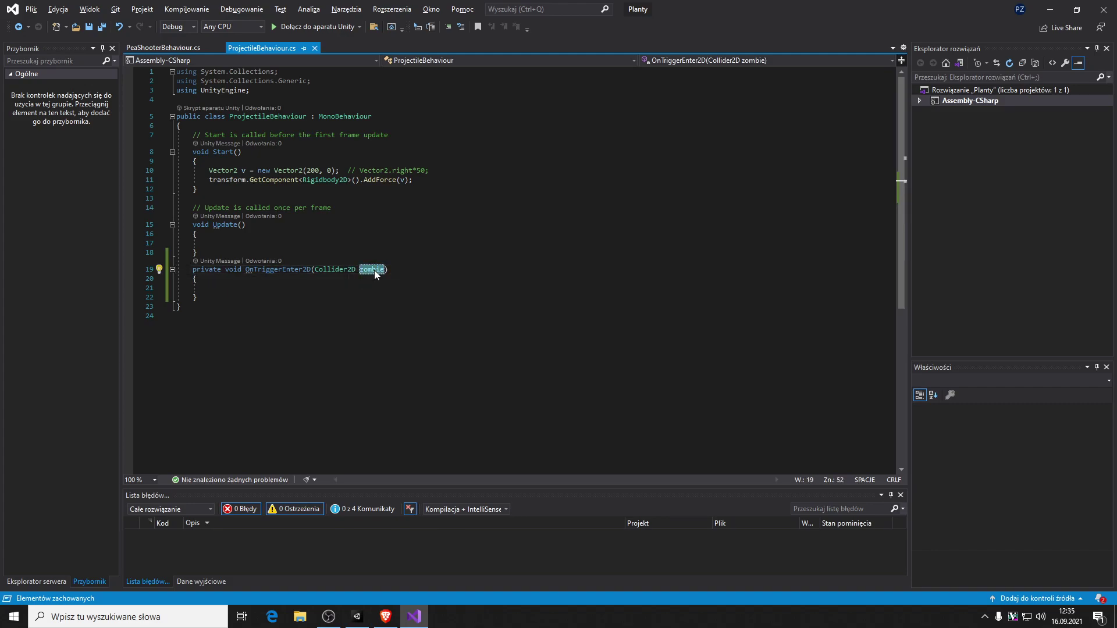
type("2D target")
key("Escape")
key("ctrl+s")
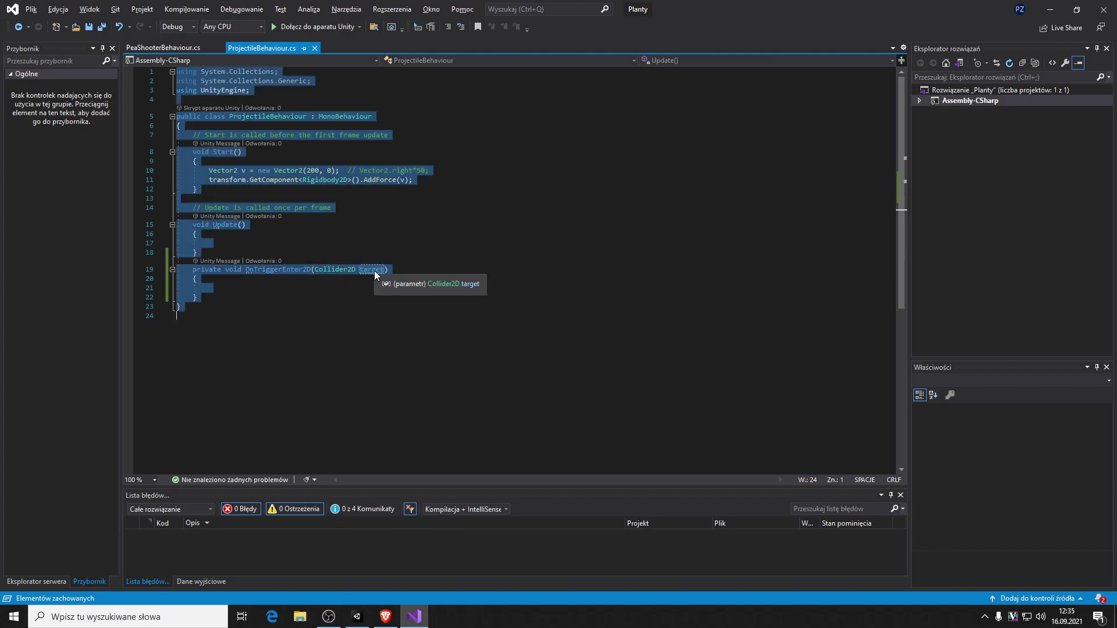
mouse_move(373, 270)
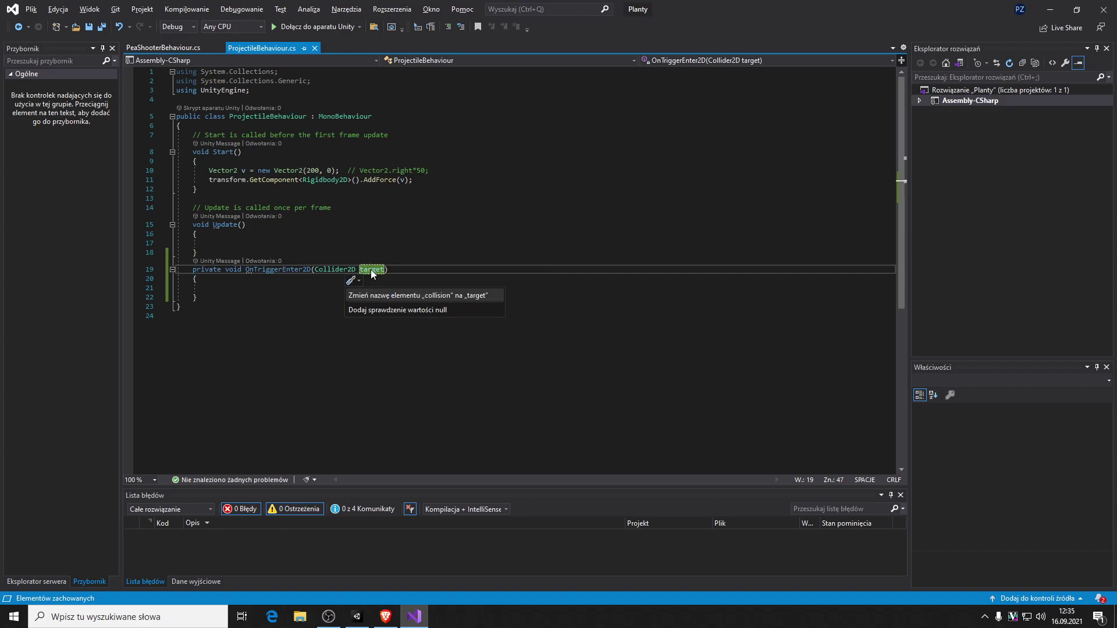
key("Escape")
- Add Destroy(target.gameObject); inside the trigger handler and save the script
left_click(397, 298)
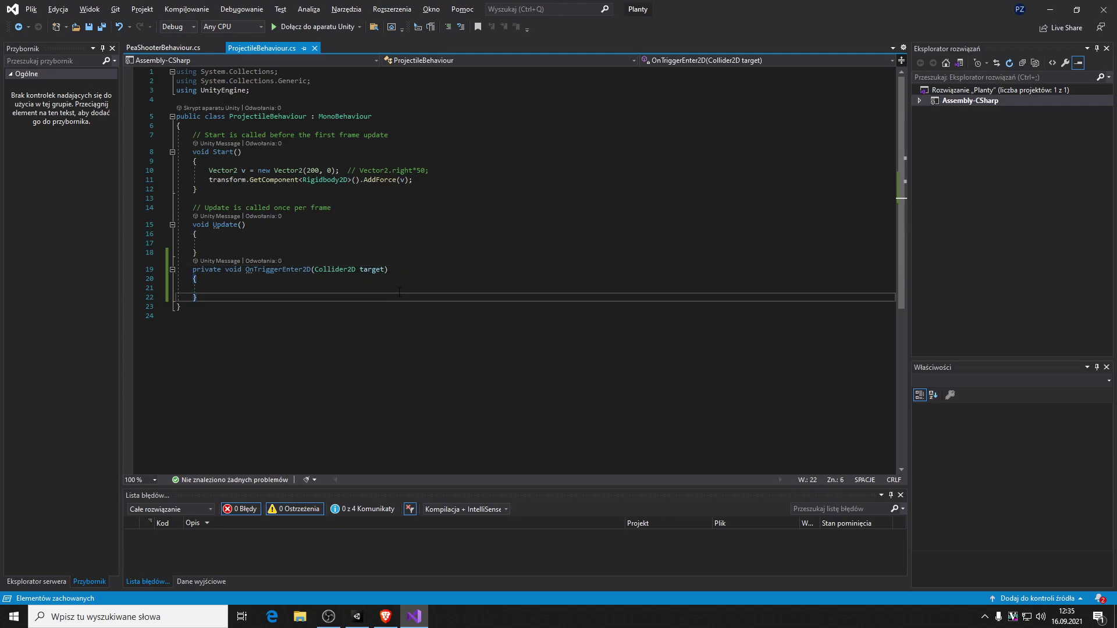
left_click(399, 290)
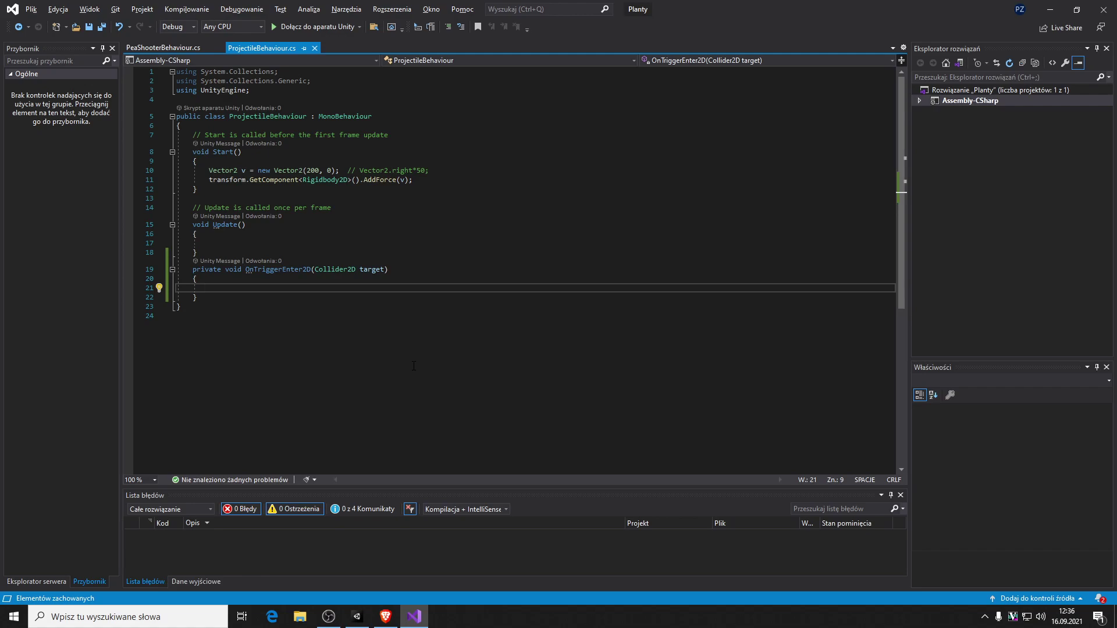
type("De")
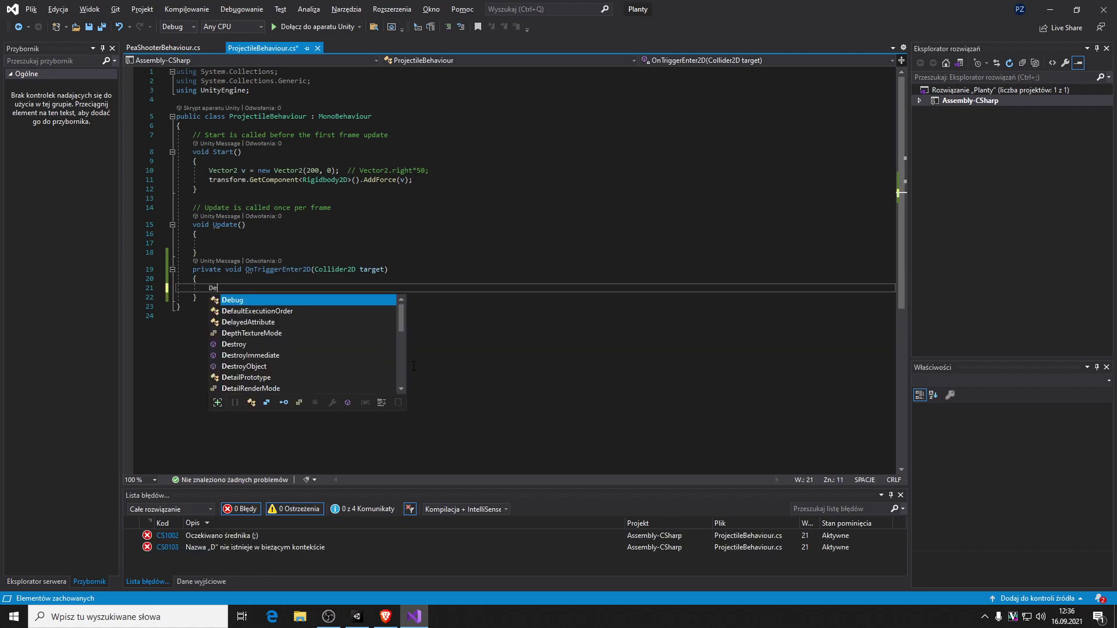
type("stroy(")
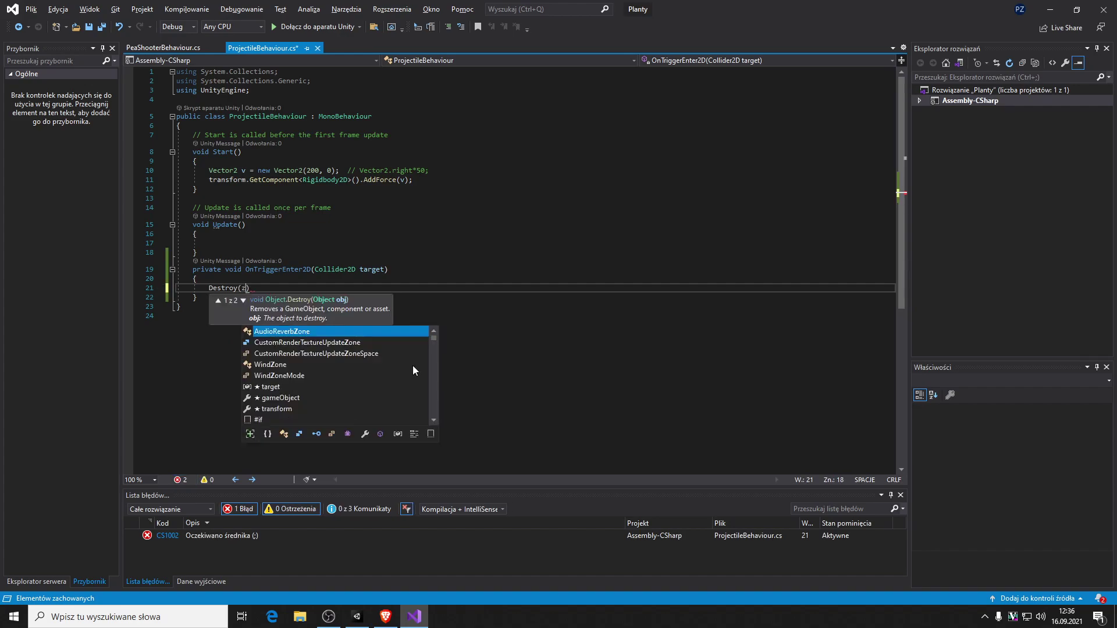
type("target")
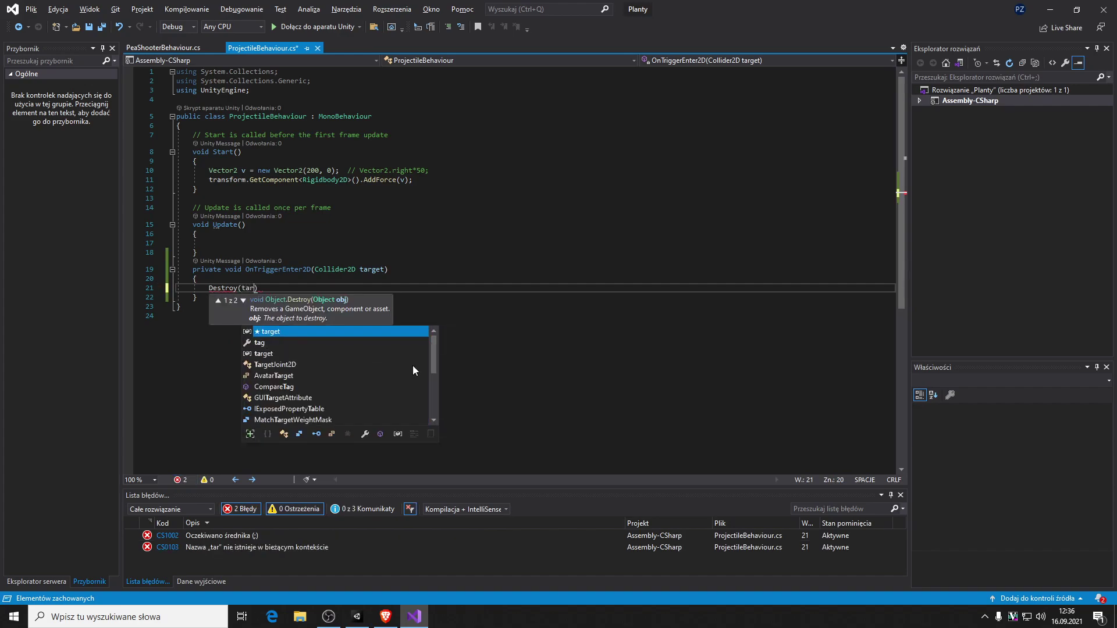
type(".g")
key("Tab")
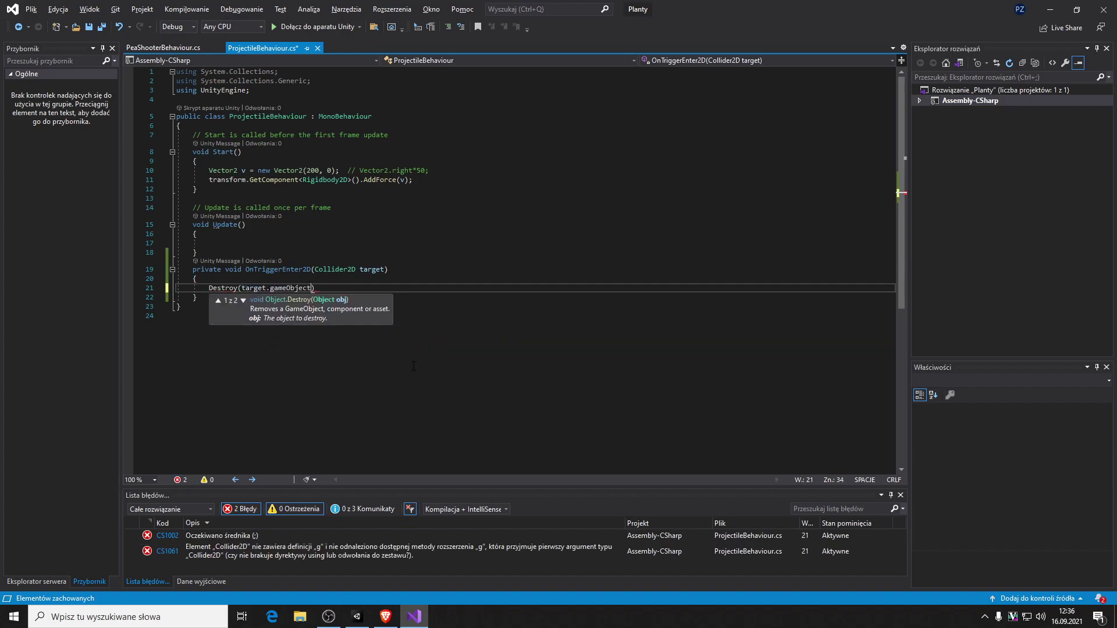
type(");")
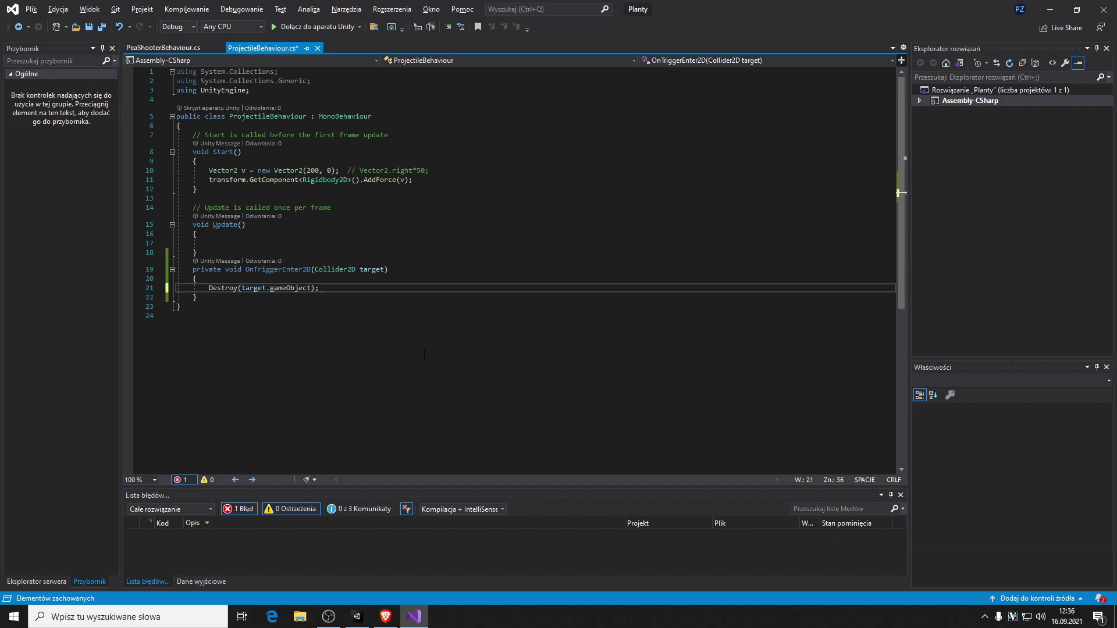
left_click(290, 287)
double_click(290, 287)
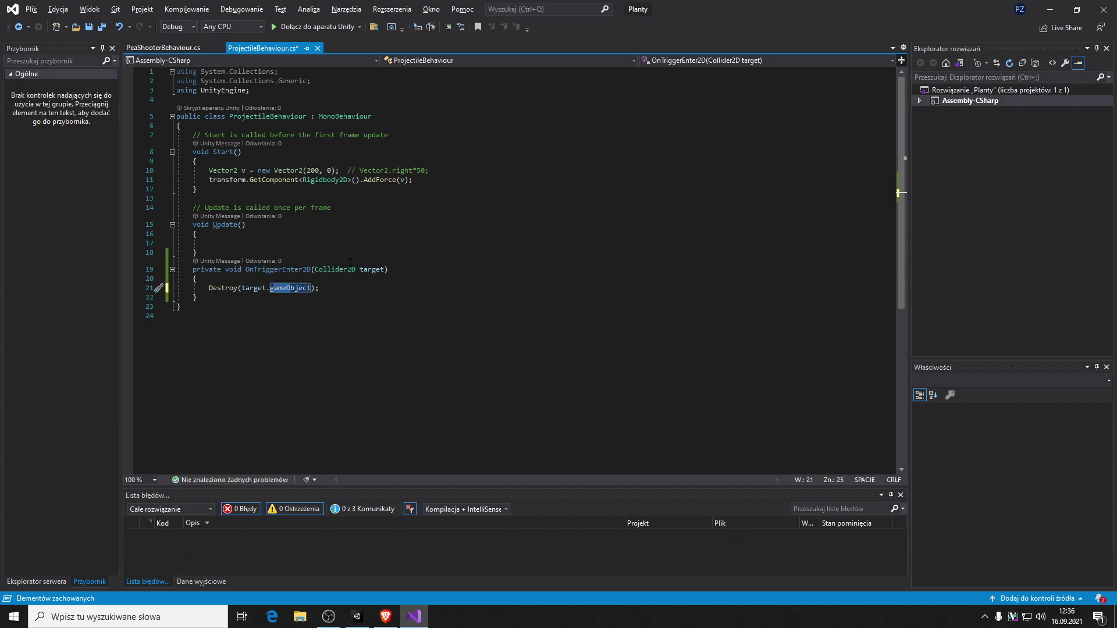
left_click(250, 288)
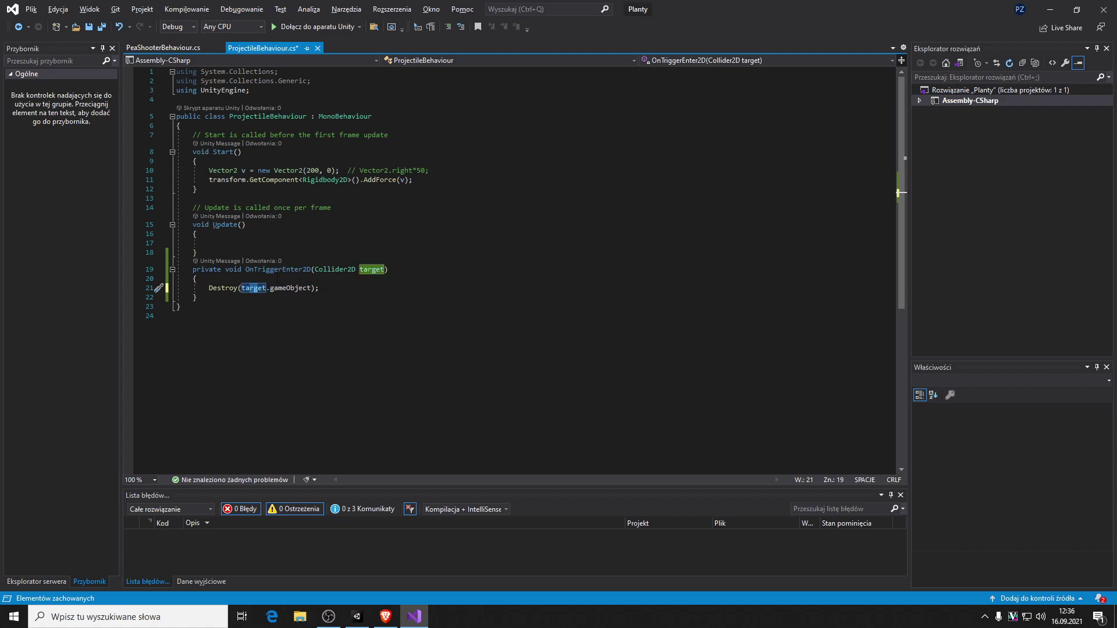
key("ctrl+s")
- Run Play mode in Unity to watch projectiles remove the Zombie, then stop
left_click(372, 612)
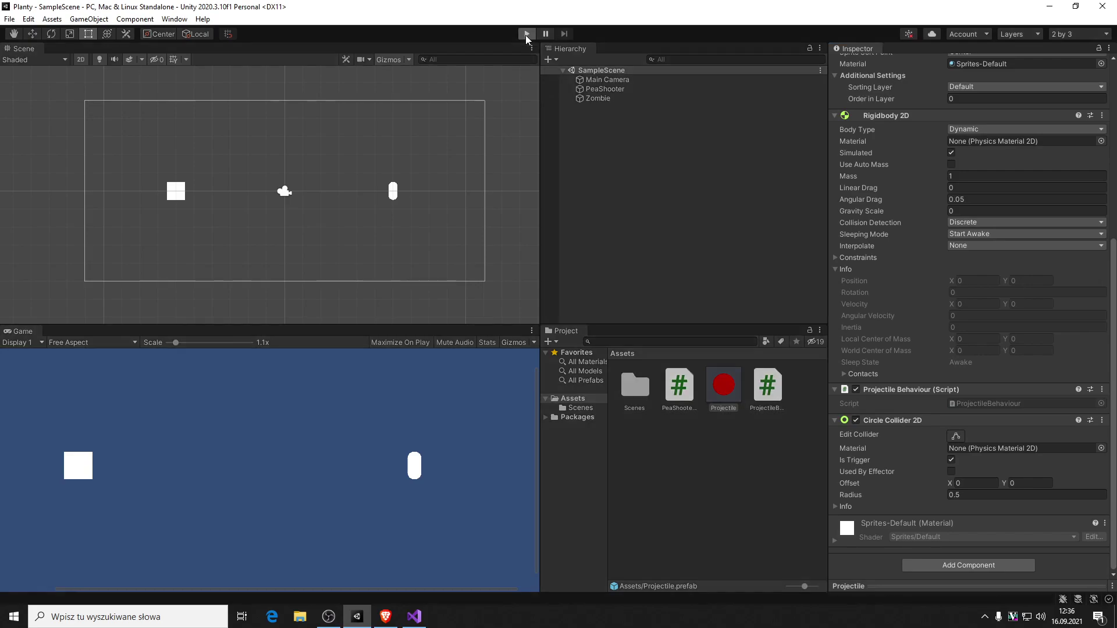
left_click(526, 34)
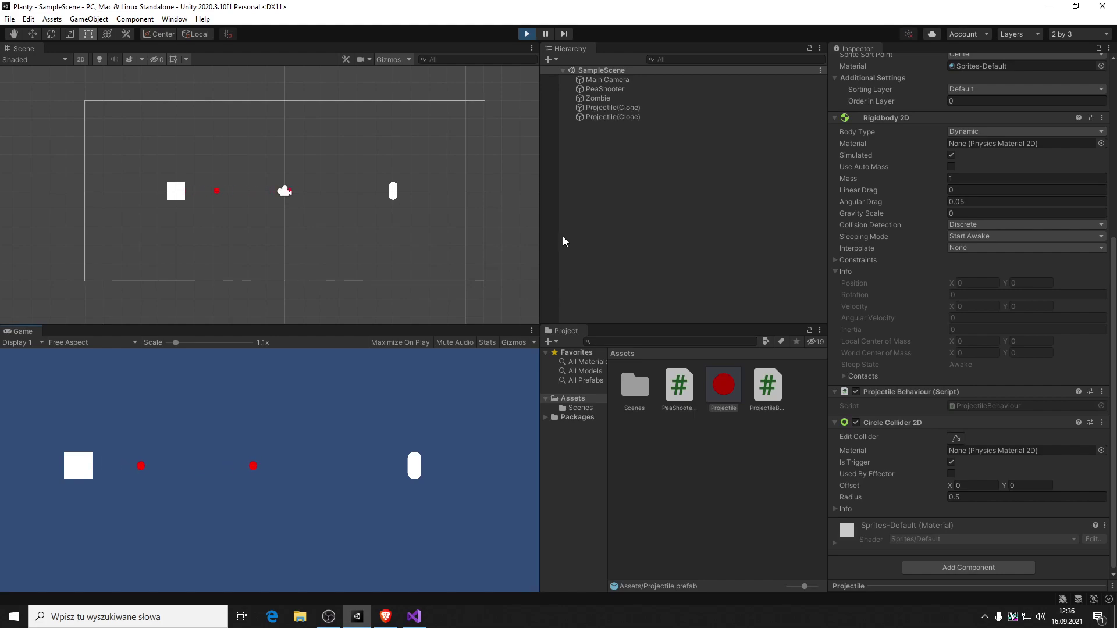
left_click(531, 37)
- Check line 19 of the script, then rerun the Play mode test and stop it to reset
key("alt+Tab")
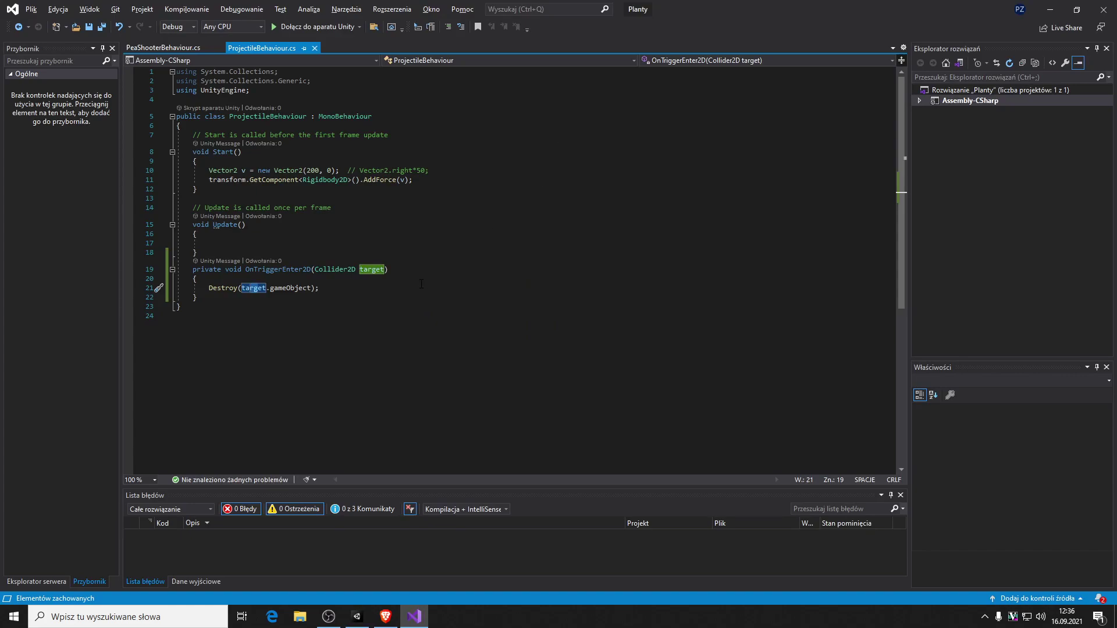
key("Up")
key("Up")
key("End")
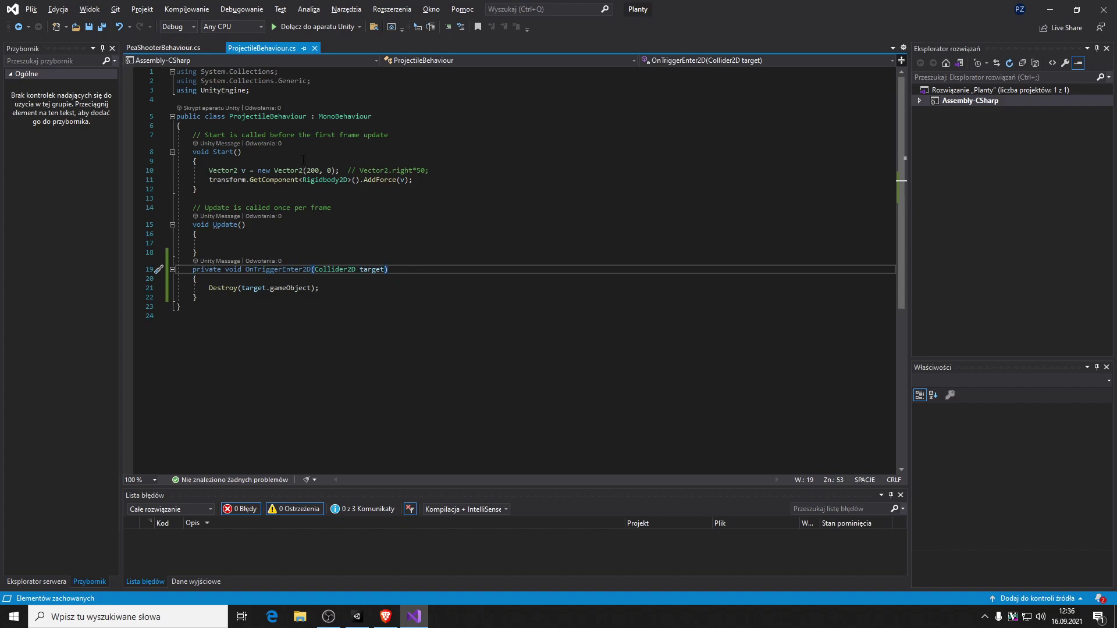
key("alt+Tab")
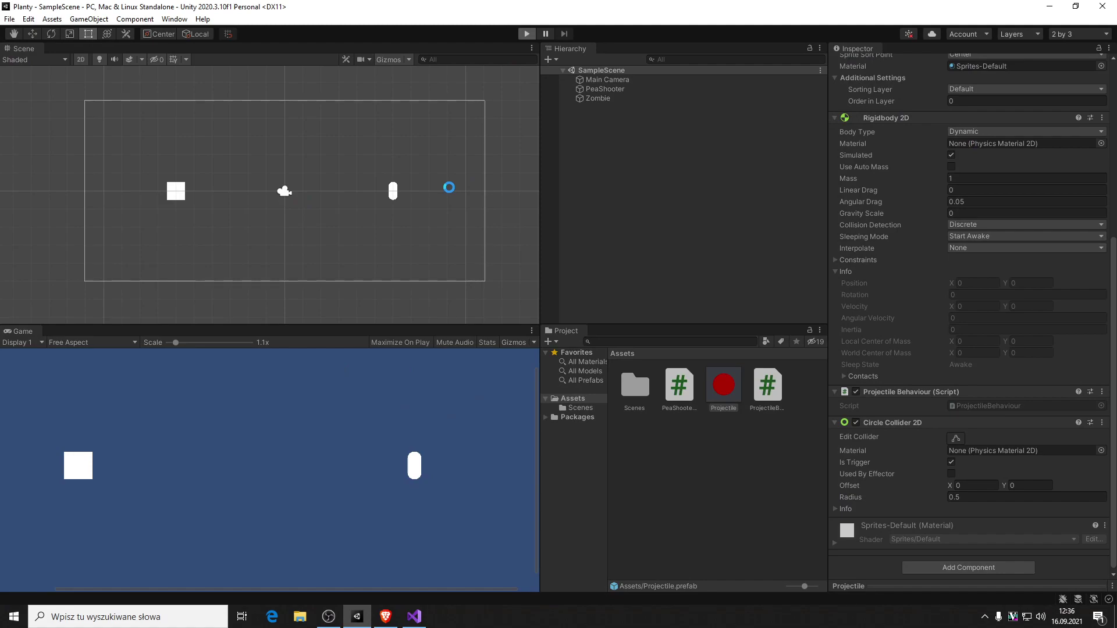
key("ctrl+p")
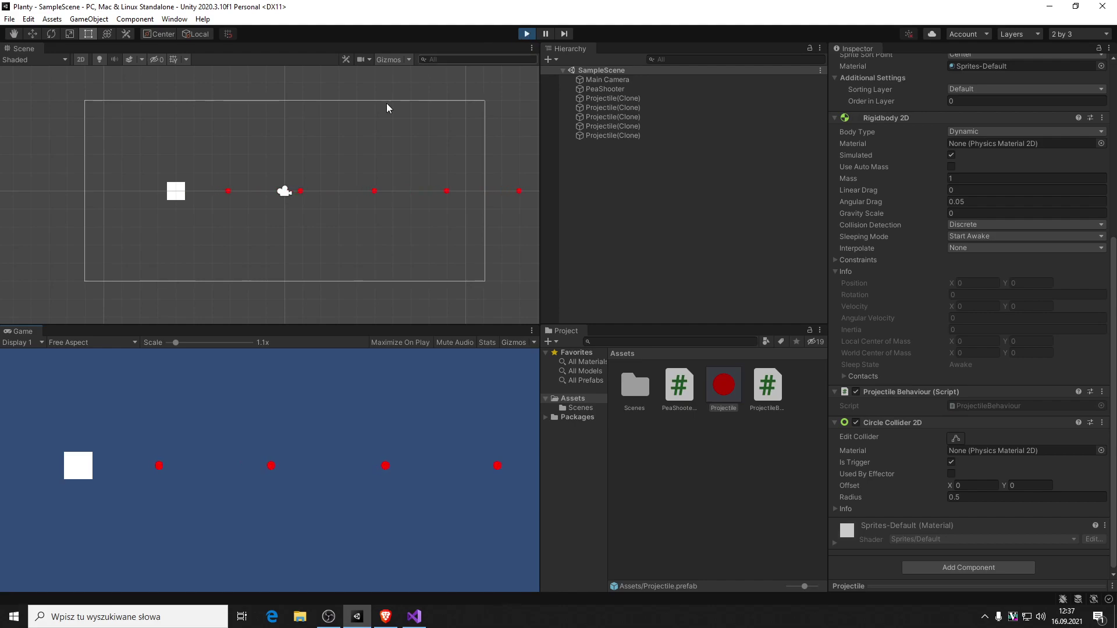
left_click(527, 34)
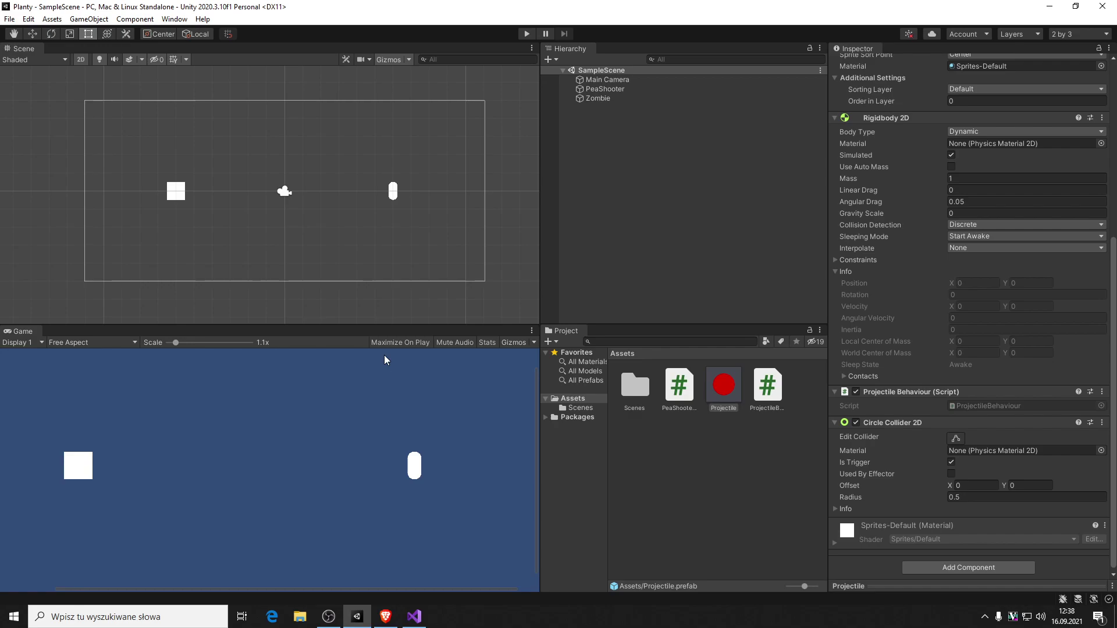
- Add Destroy(transform.gameObject); below the target Destroy call and save the script
key("alt+Tab")
left_click(449, 292)
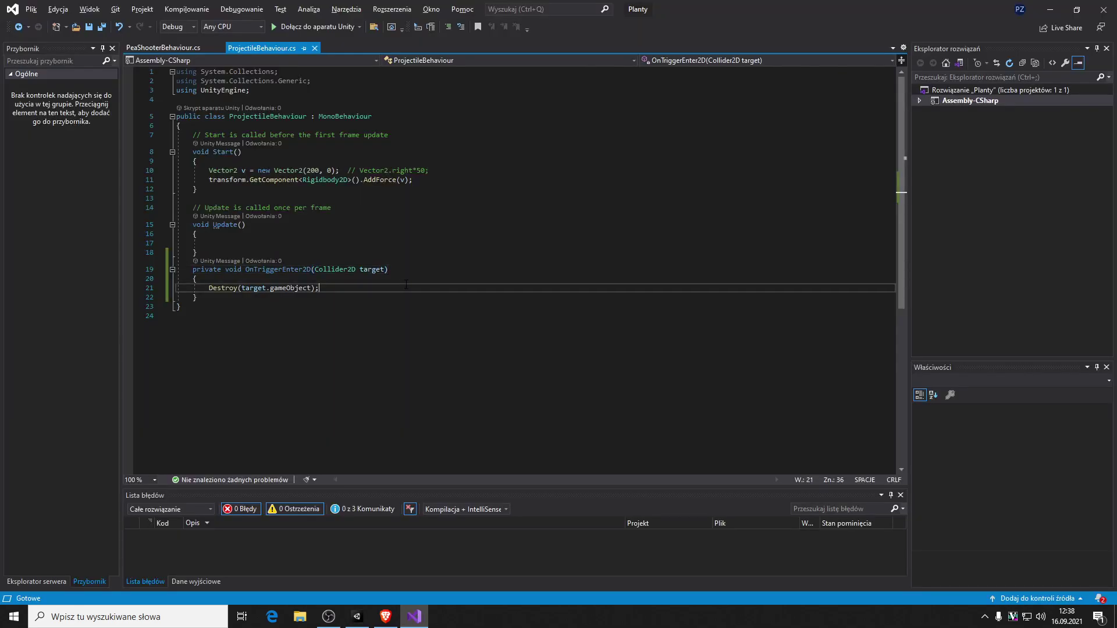
key("Return")
key("Return")
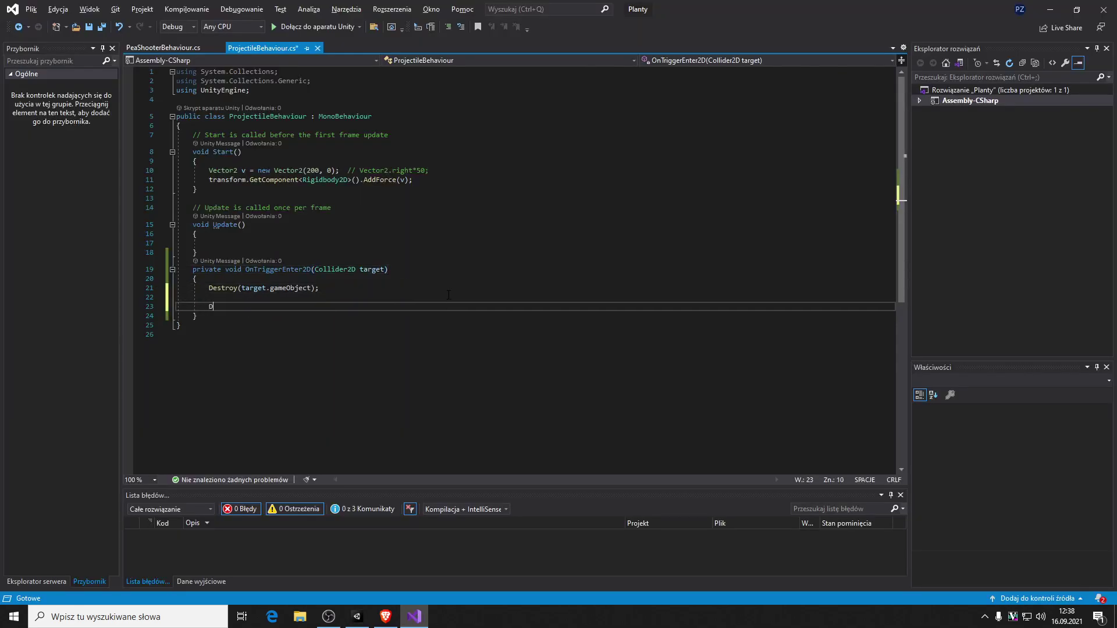
type("Destroy")
type("(t")
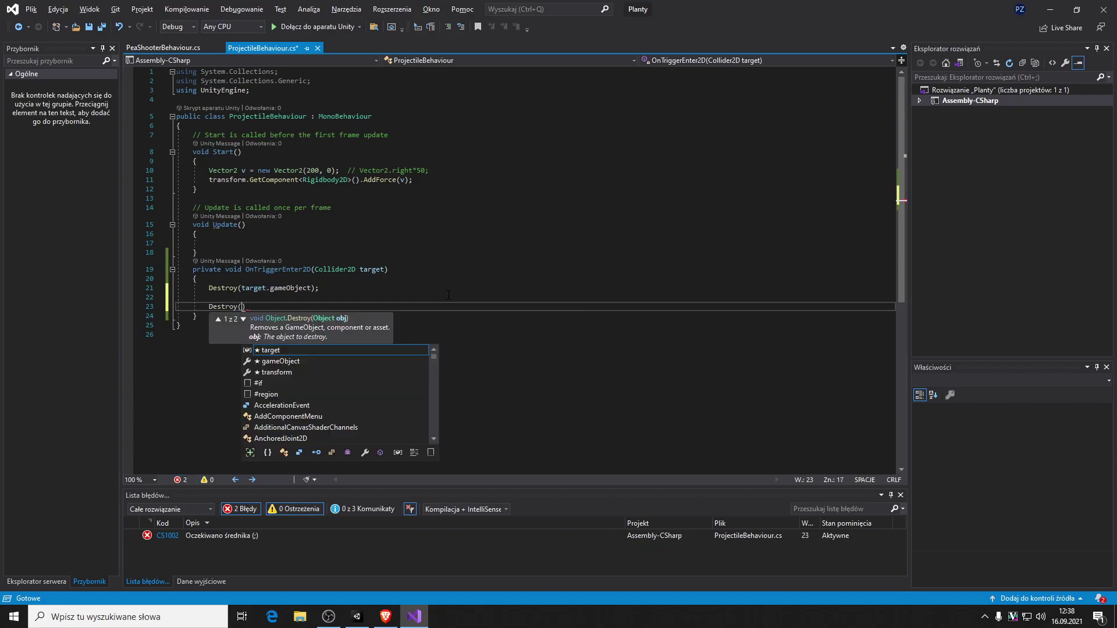
type("r")
key("Tab")
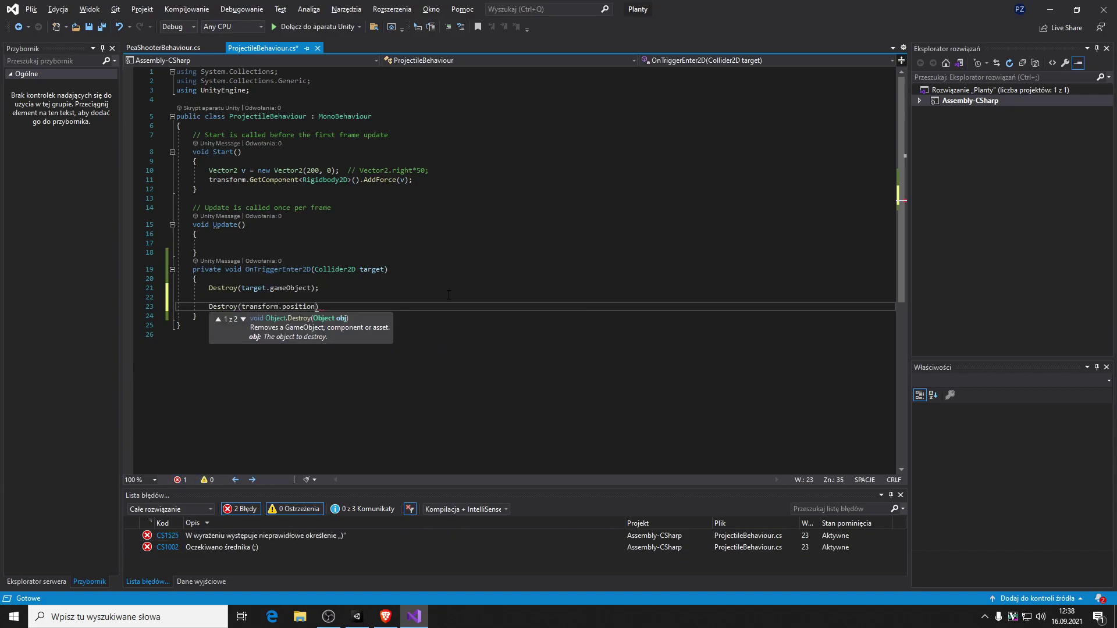
key("BackSpace")
key("BackSpace")
key("BackSpace")
key("BackSpace")
key("End")
type(";")
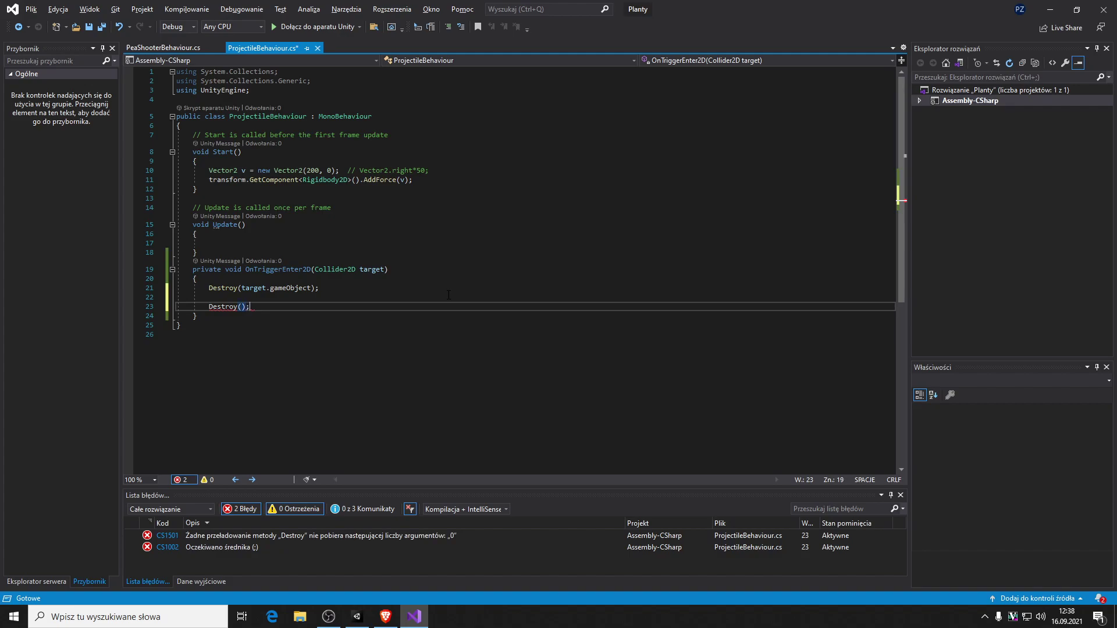
mouse_move(220, 302)
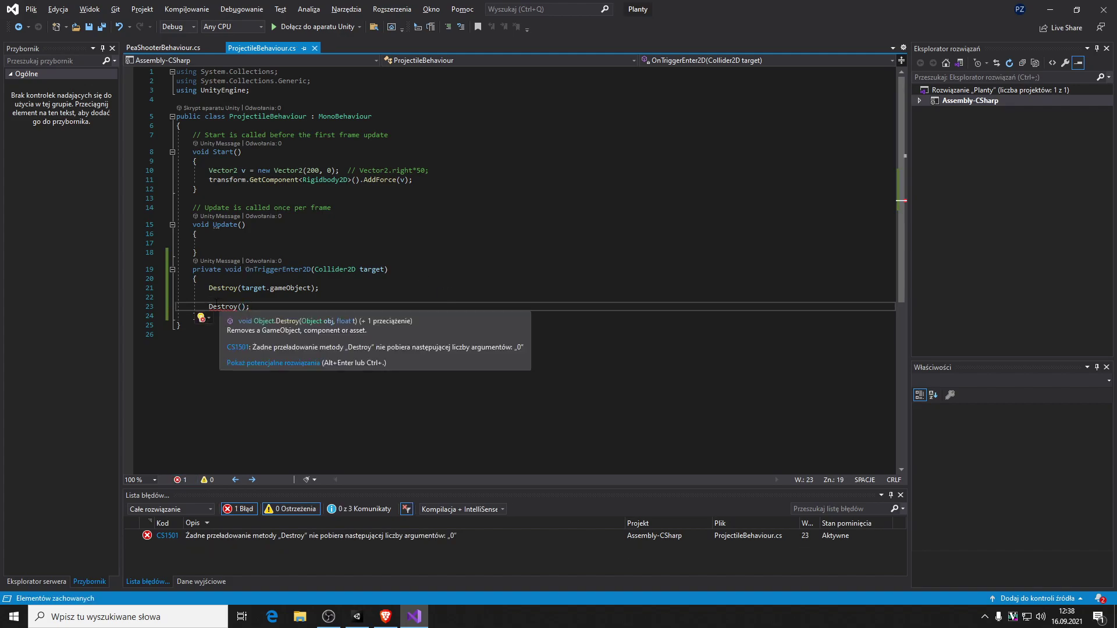
key("Left")
key("Left")
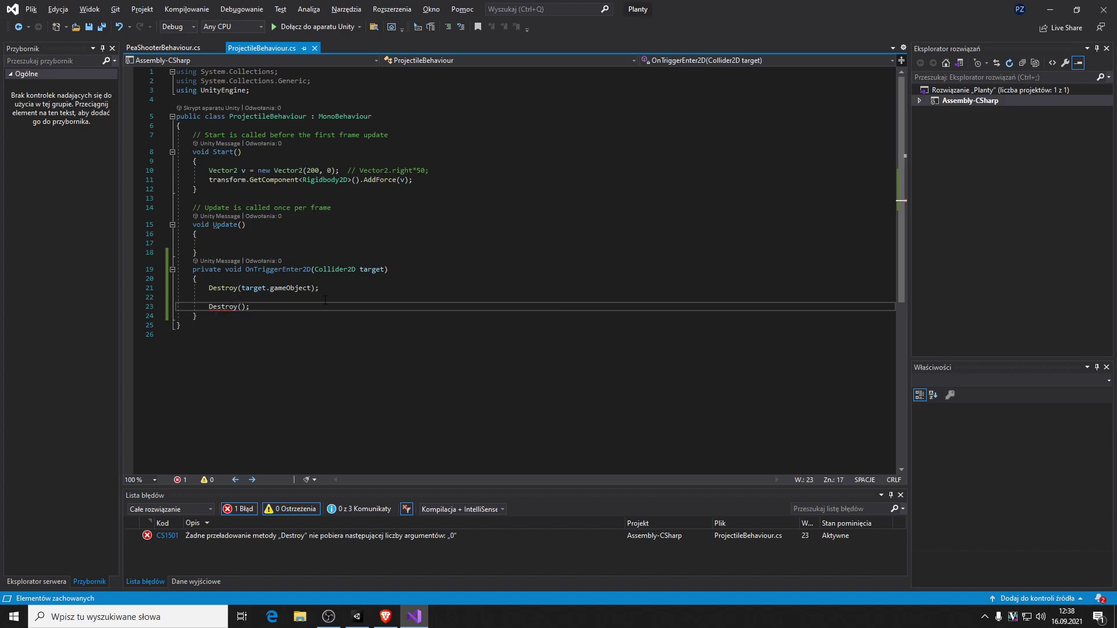
type("transform")
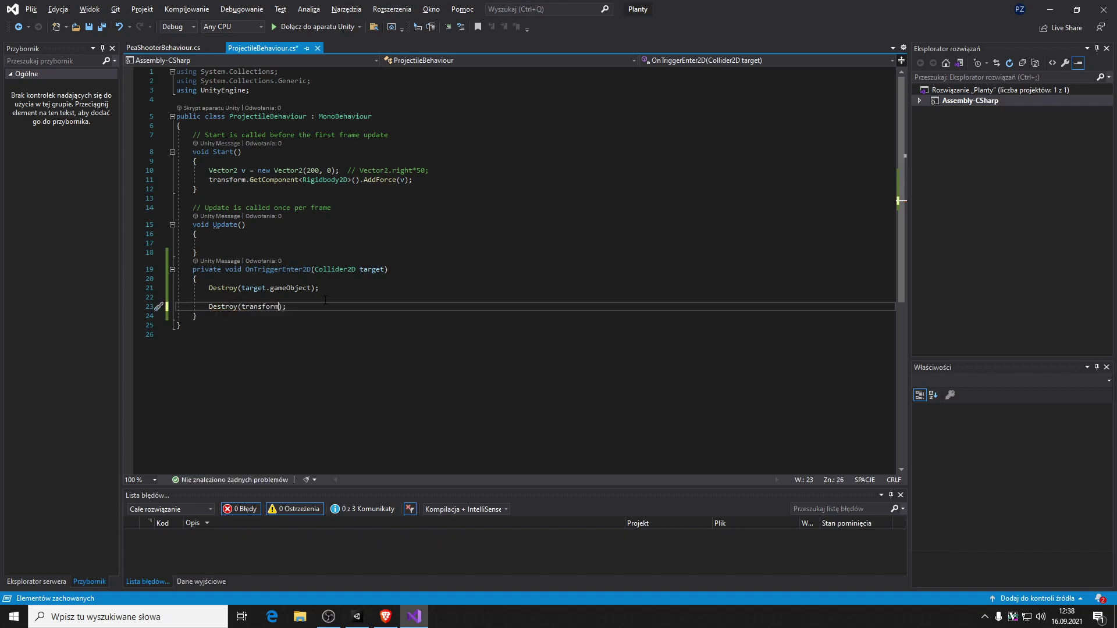
type(".ga")
key("Tab")
key("End")
key("ctrl+s")
key("alt+Tab")
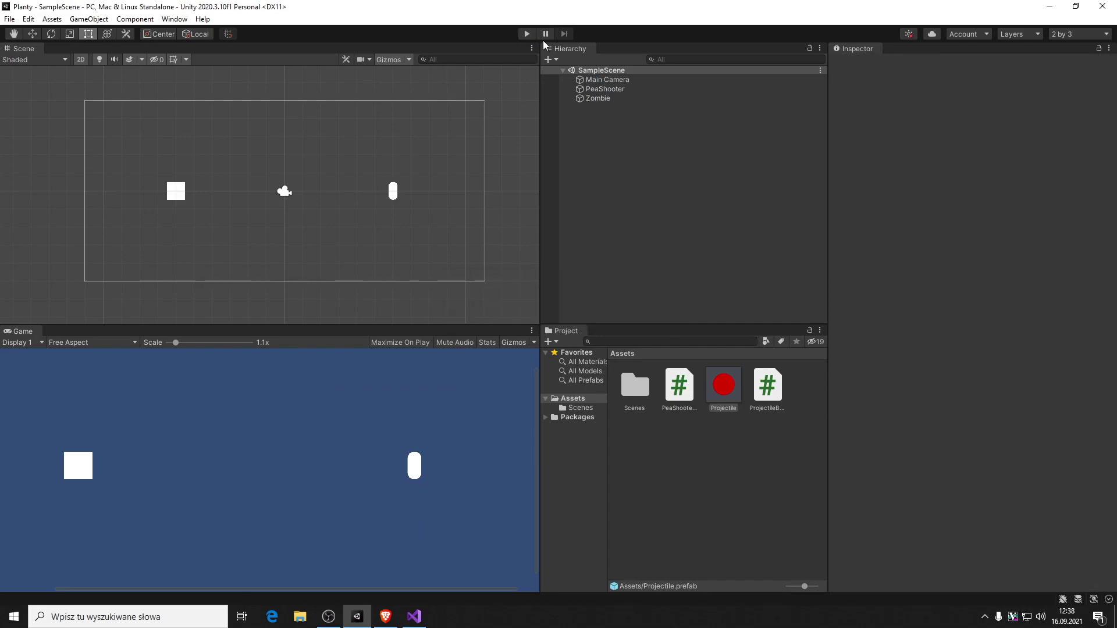
left_click(532, 34)
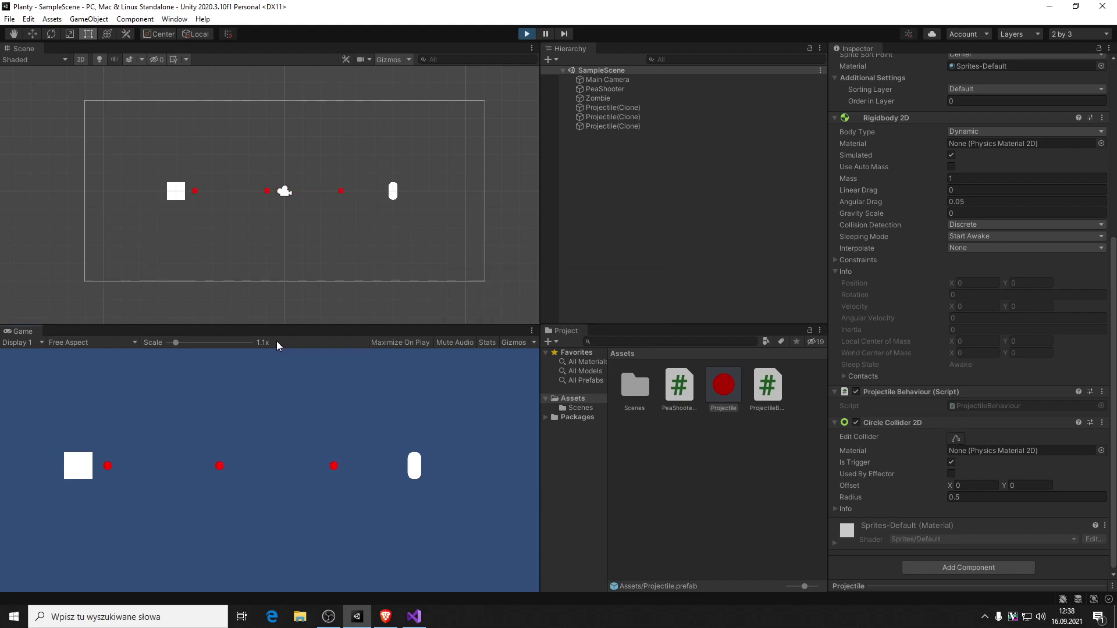
left_click(527, 33)
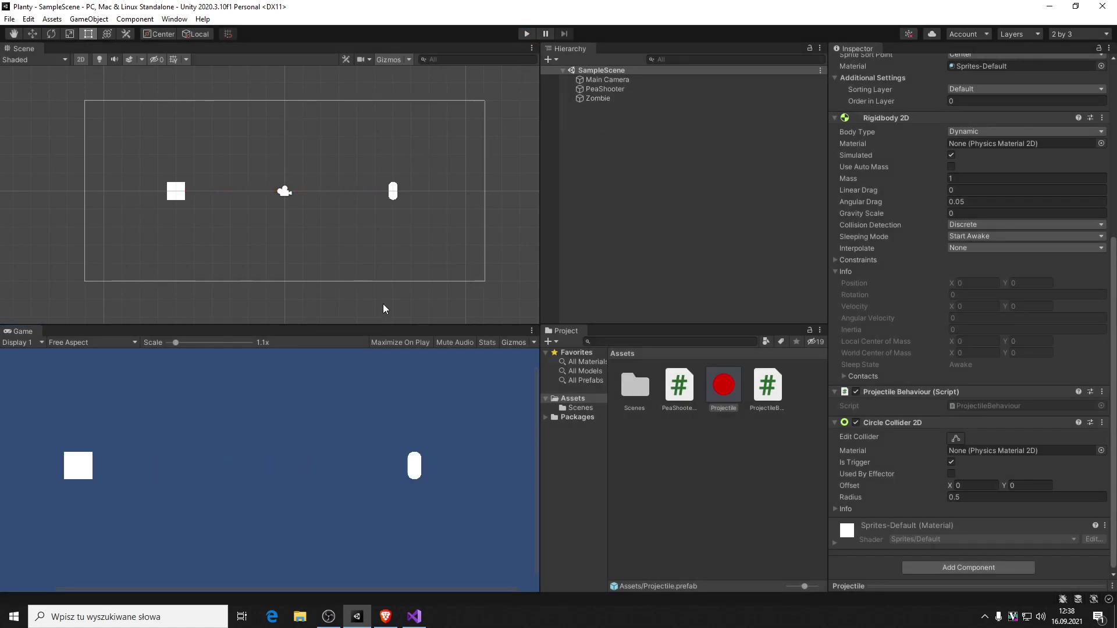
key("alt+Tab")
key("alt+Tab")
key("alt+Tab")
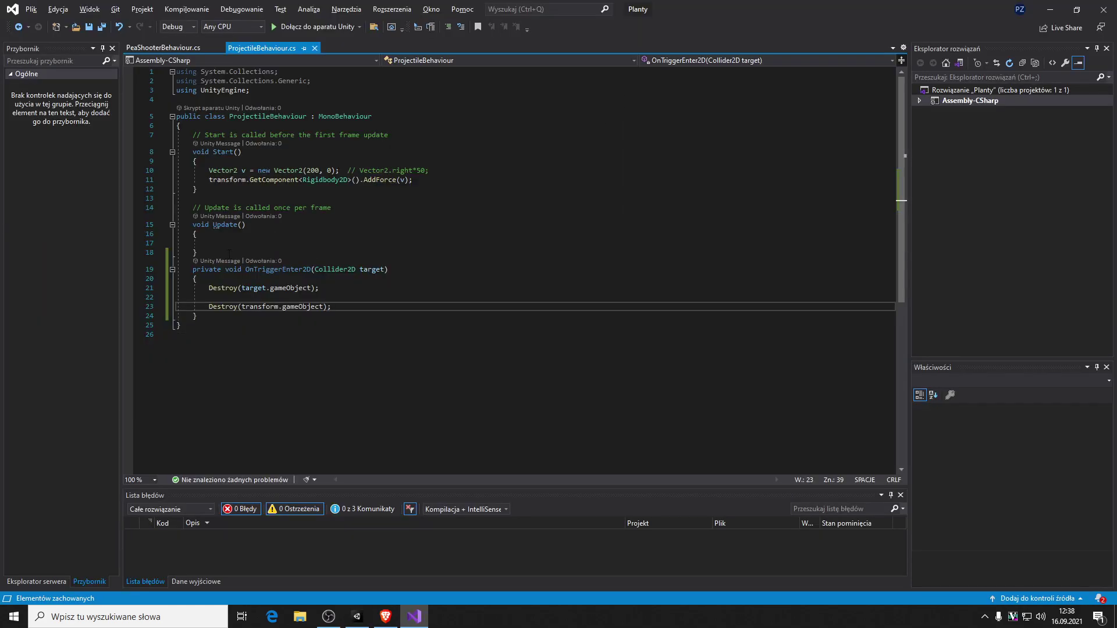
left_click_drag(201, 306, 333, 307)
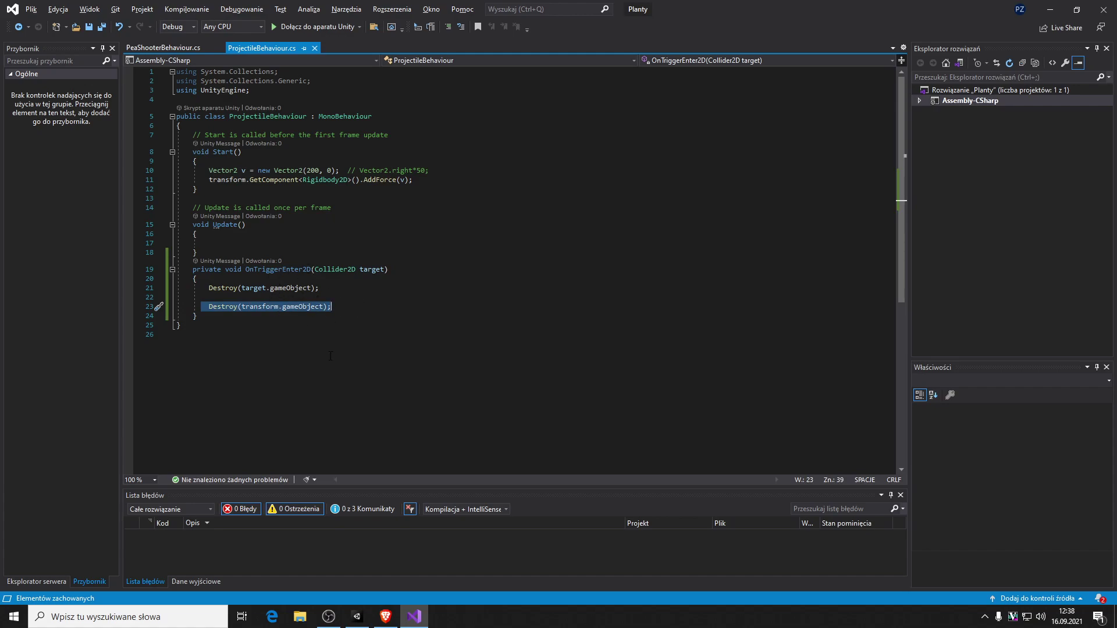
- Attach a new script component named ZombieBehaviour to the Zombie object
key("alt+Tab")
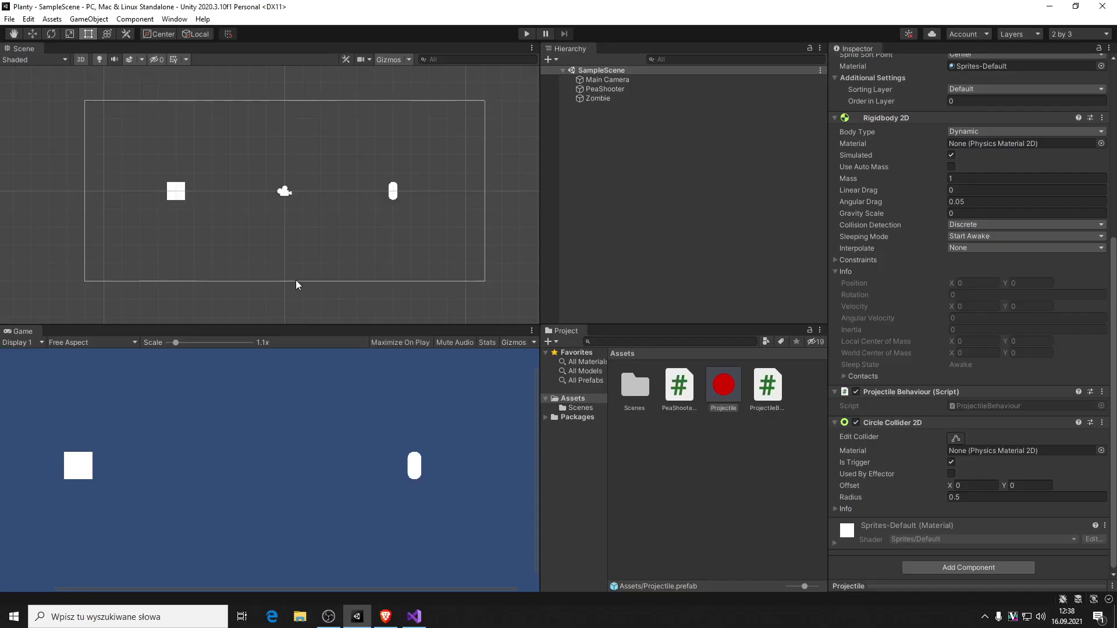
left_click(598, 98)
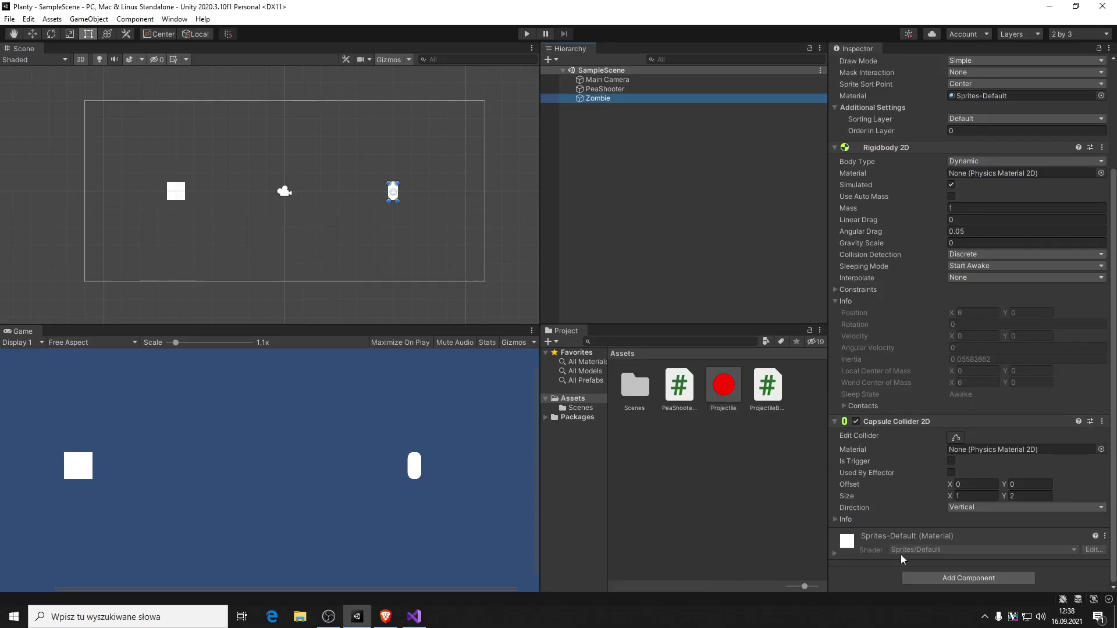
left_click(931, 577)
left_click(944, 609)
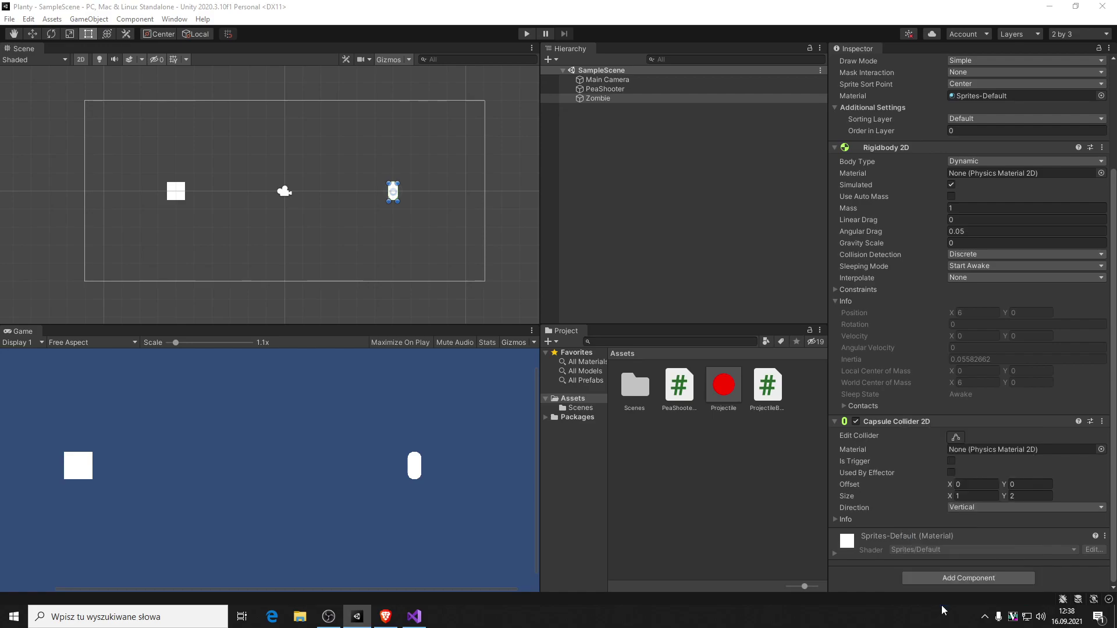
left_click(963, 578)
type("col")
left_click(943, 602)
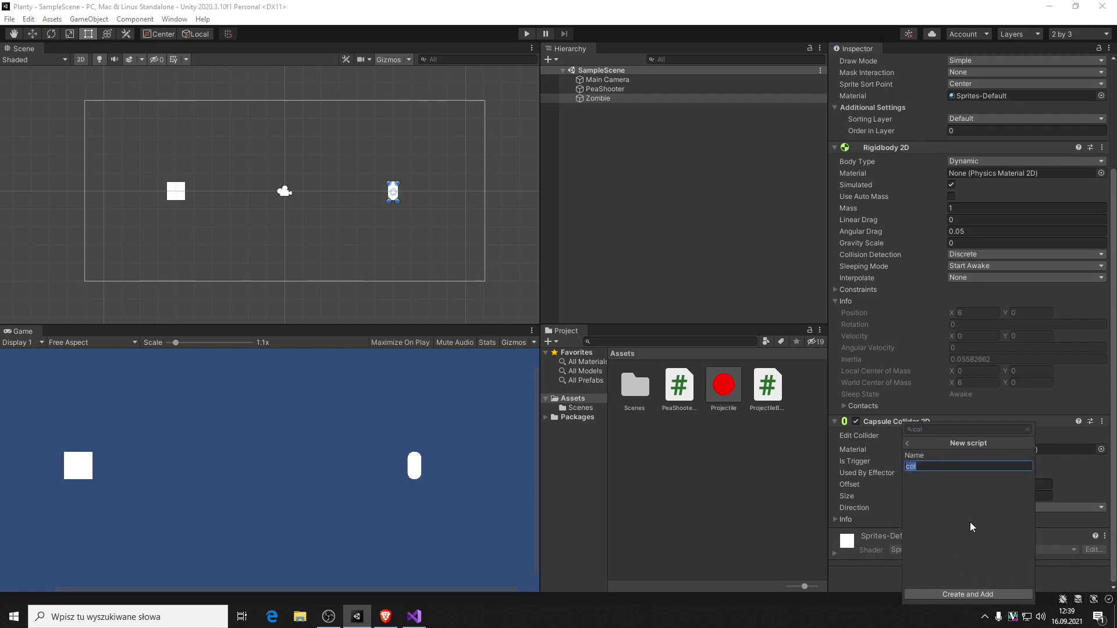
type("Zobmi")
key("BackSpace")
key("BackSpace")
key("BackSpace")
type("mbie")
type("Behav")
type("iour")
key("Return")
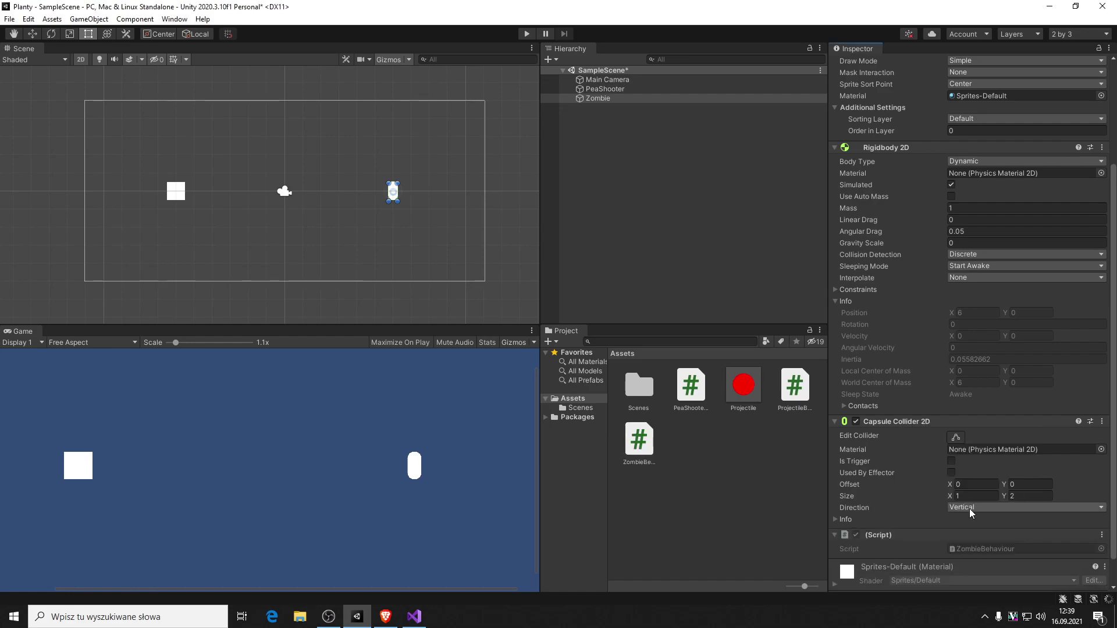
- Open ZombieBehaviour.cs in Visual Studio and move into its Start method
double_click(638, 440)
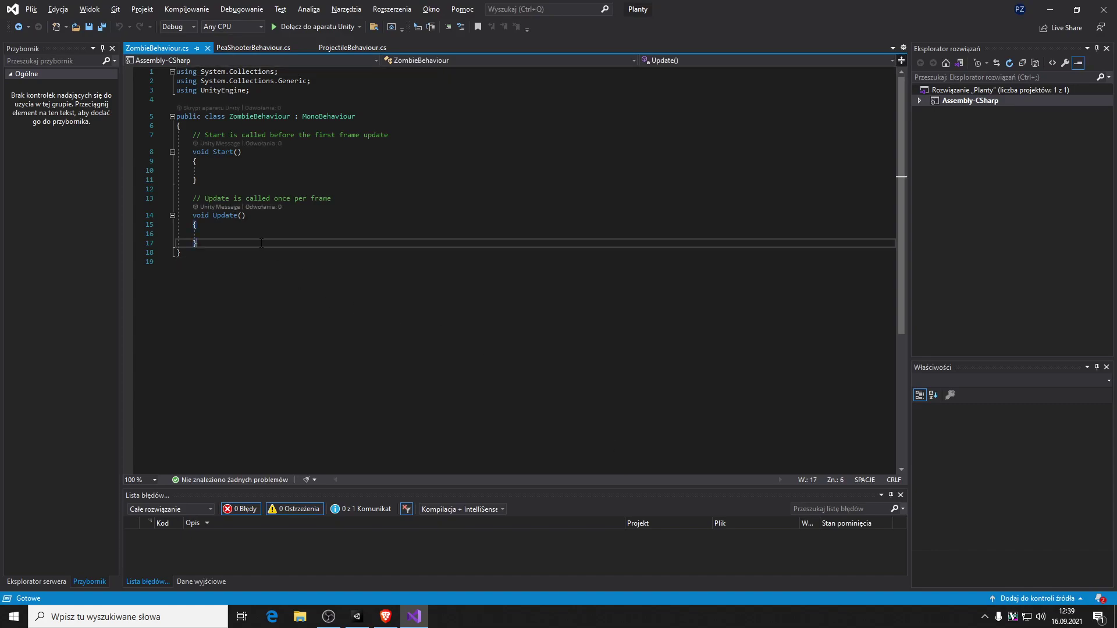
left_click(250, 243)
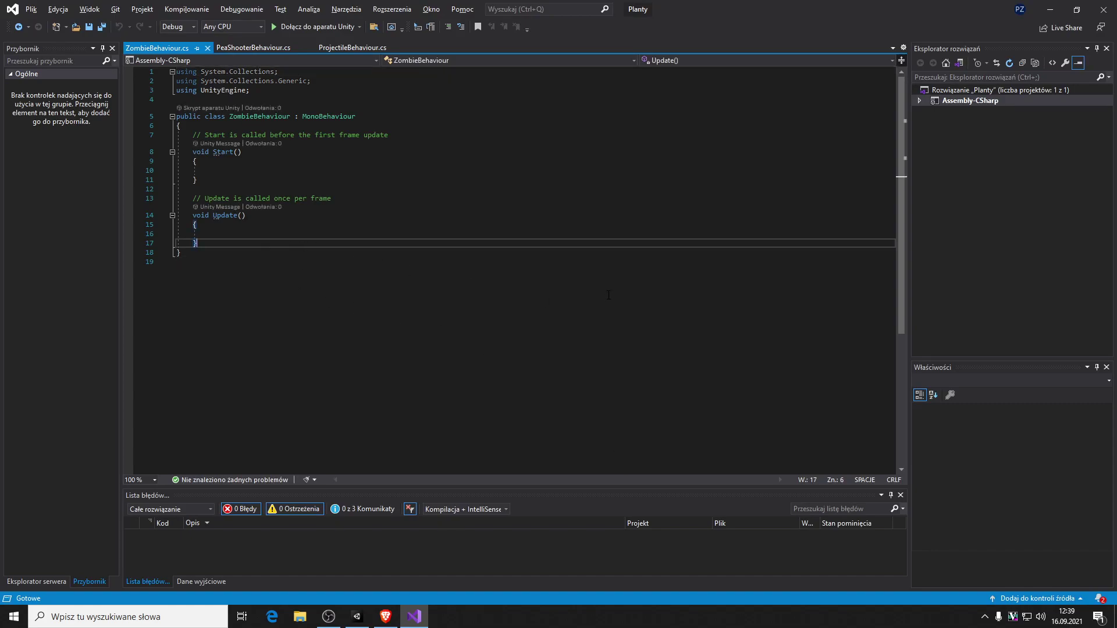
key("Up")
key("Up")
key("Up")
key("Up")
key("Up")
key("Up")
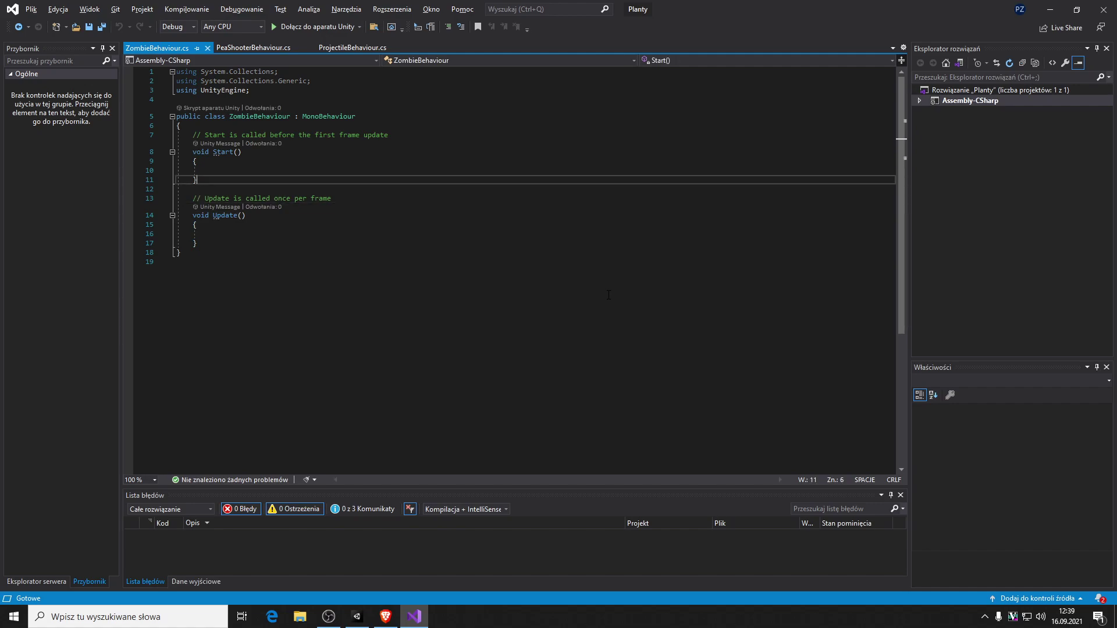
key("Up")
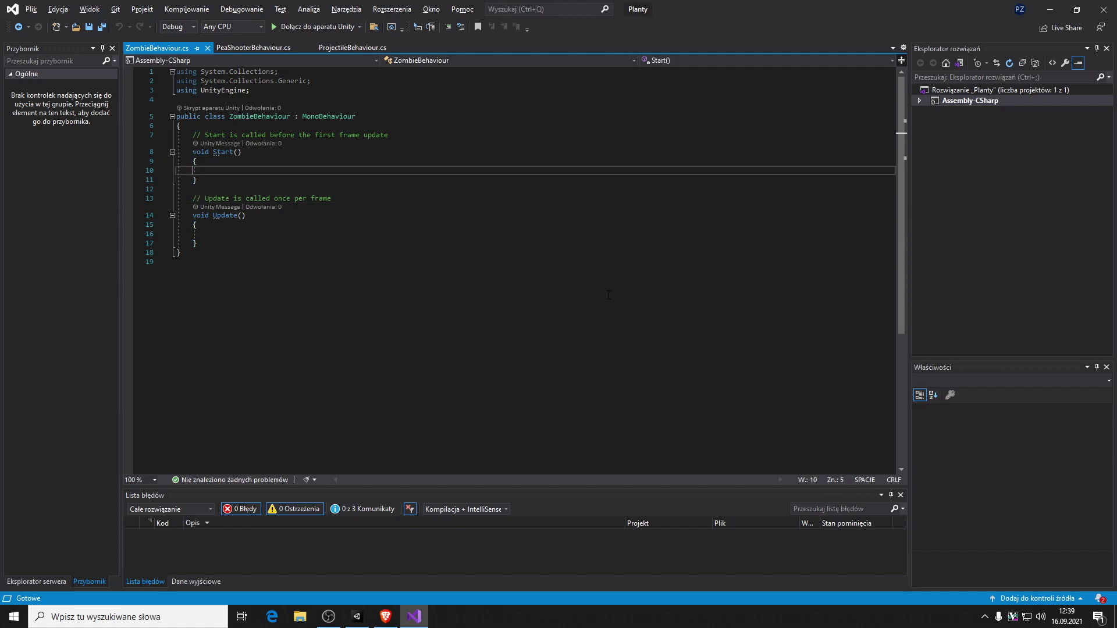
- Tidy the empty line in Start and open a blank line at the class top
key("Up")
key("Down")
key("Up")
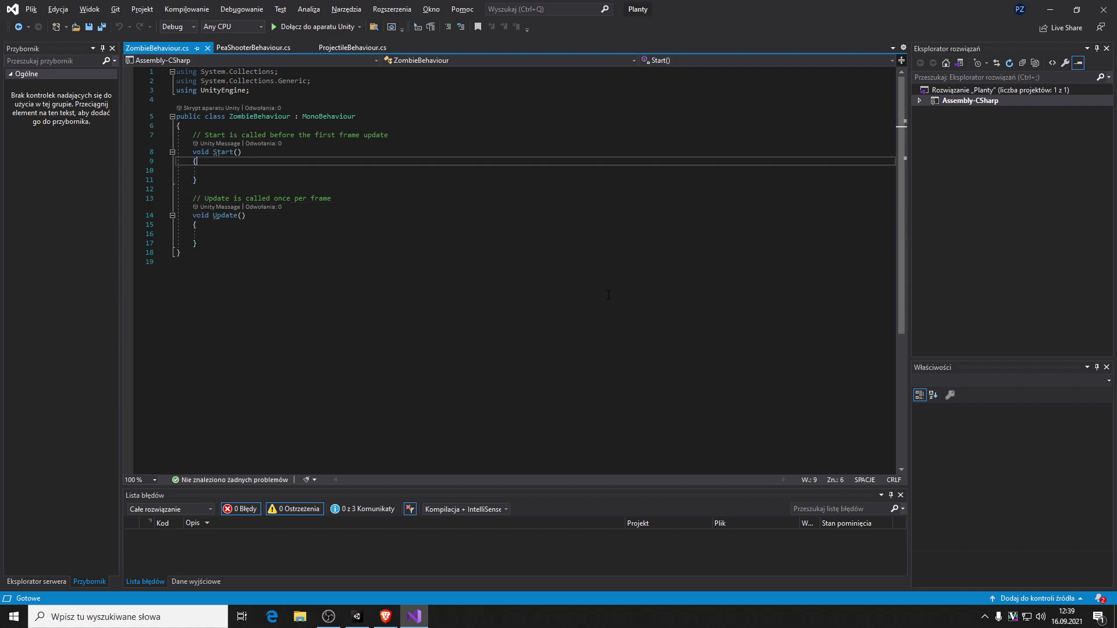
key("Down")
key("BackSpace")
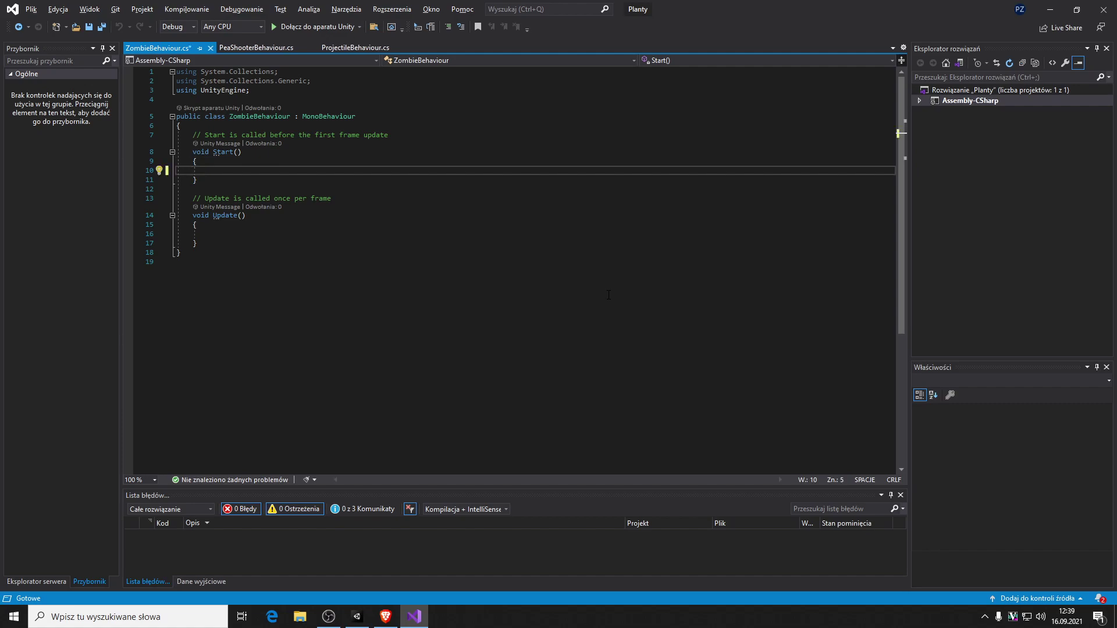
key("Up")
key("Up")
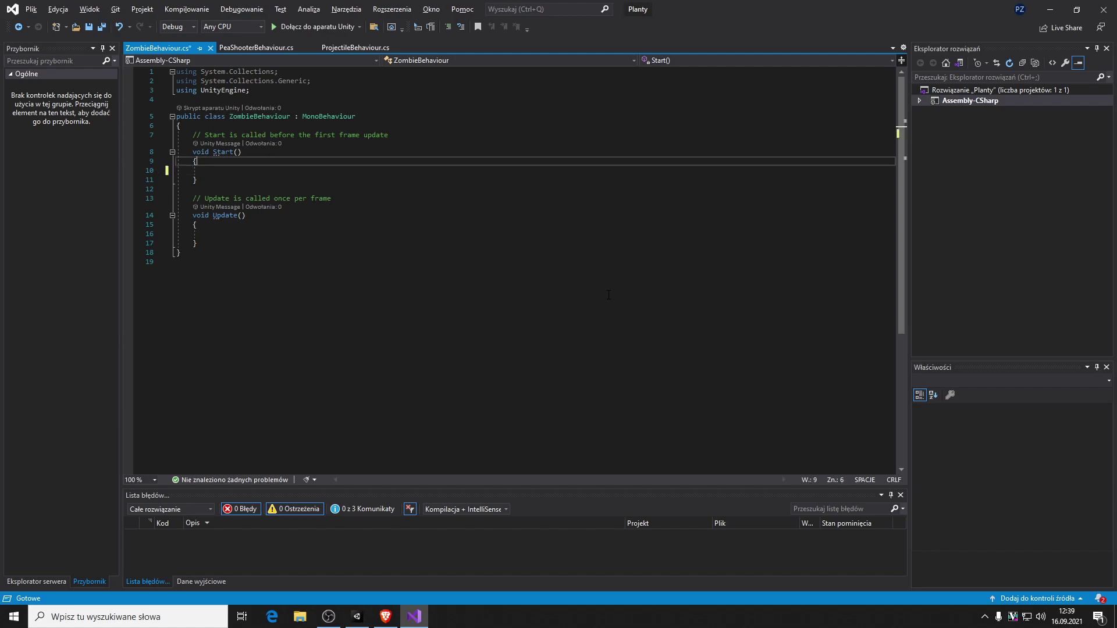
key("Up")
key("Up")
key("Return")
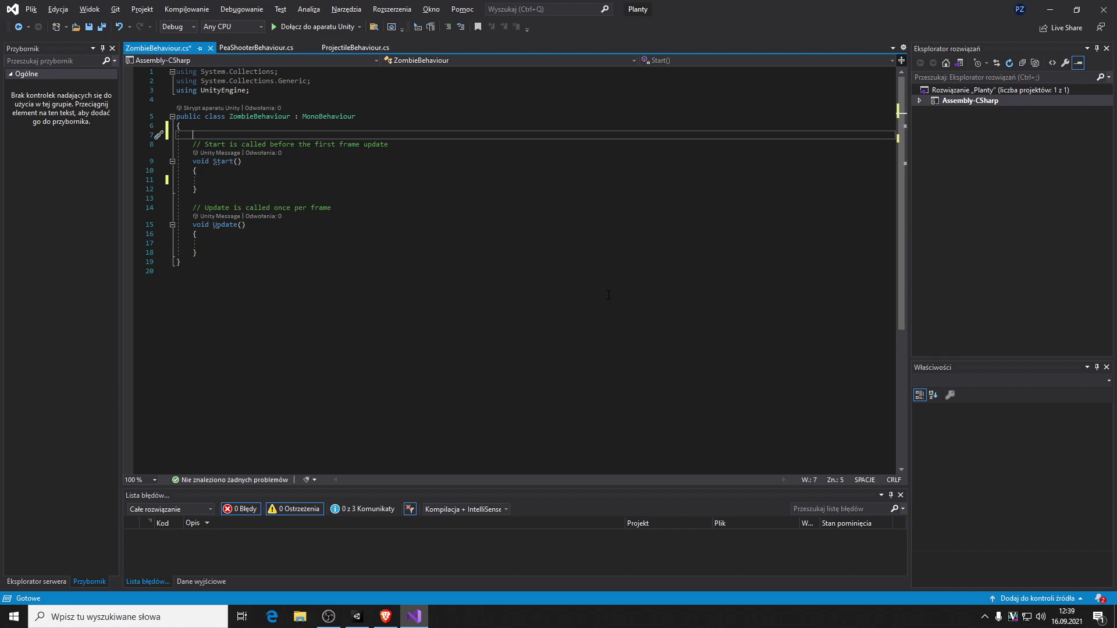
- Declare public int hp = 10; in ZombieBehaviour and save the script
key("ctrl+space")
key("Page_Down")
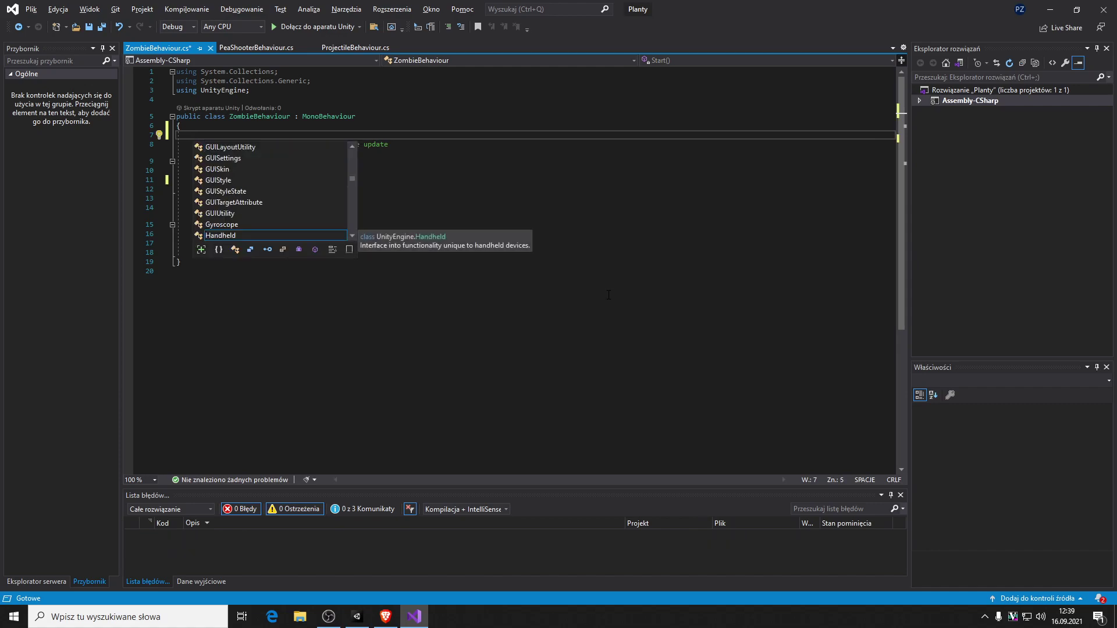
type("int h")
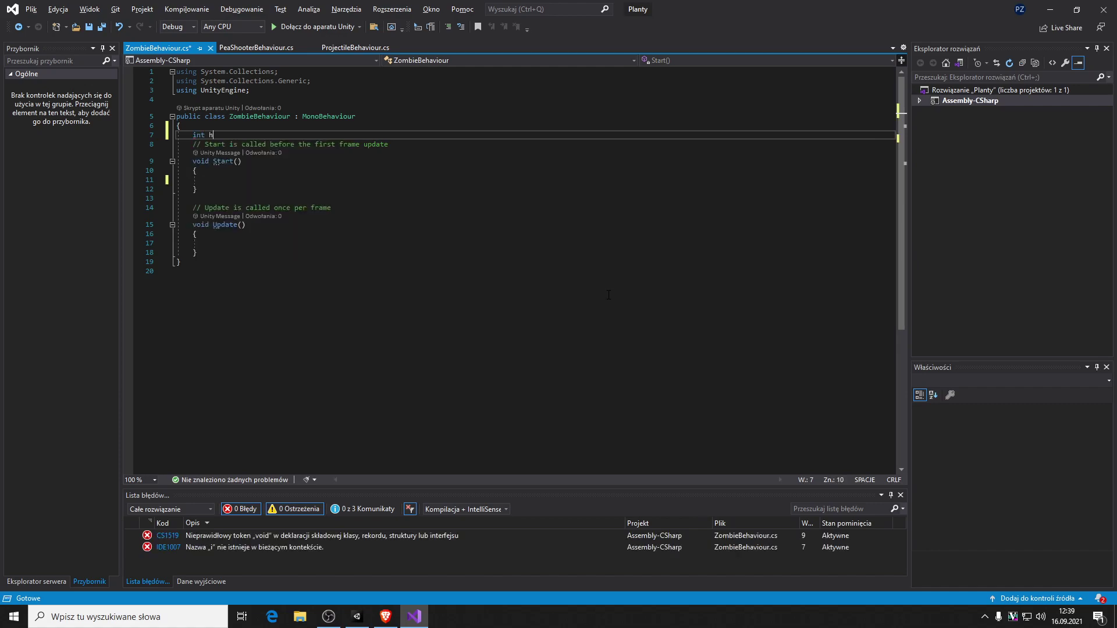
type("p = 19")
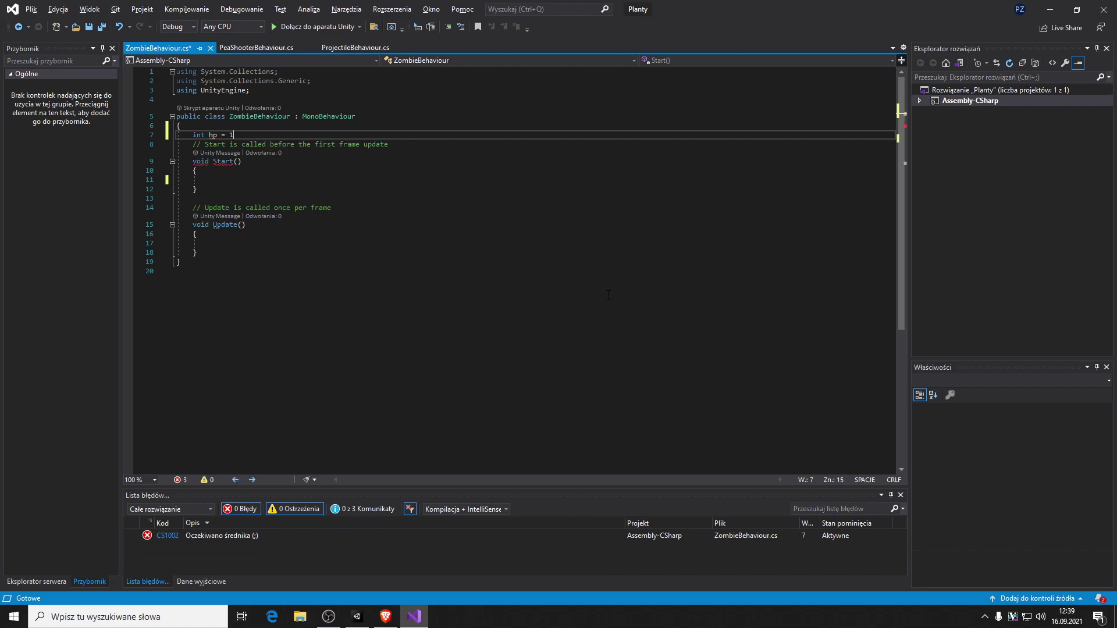
key("BackSpace")
type("0")
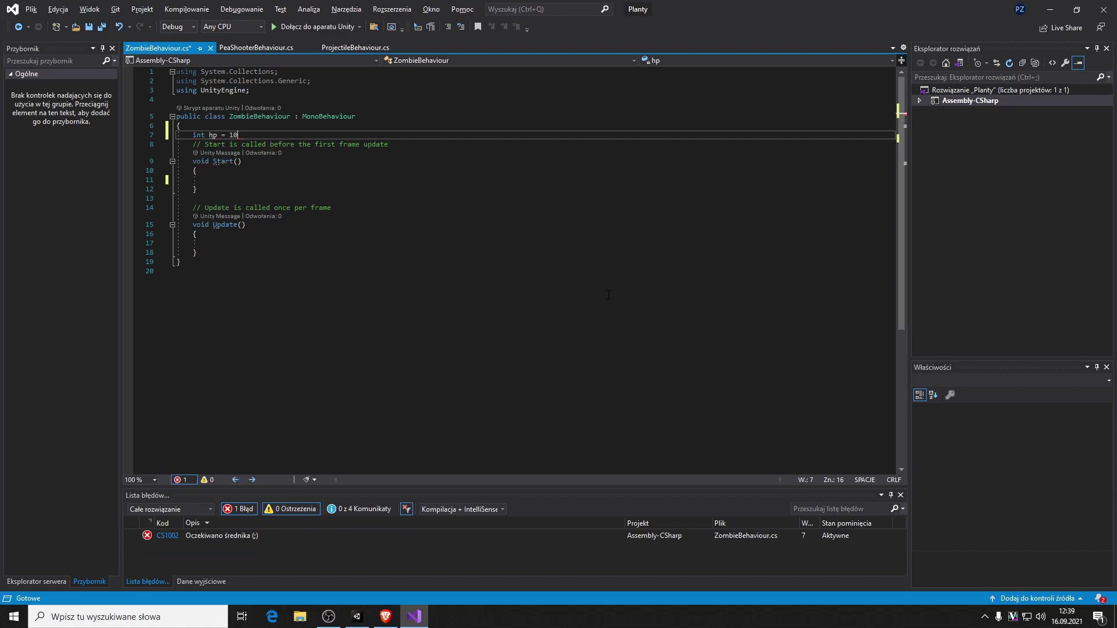
key("Home")
type("public")
key("End")
type(";")
key("Down")
key("Down")
key("Down")
key("Down")
key("Down")
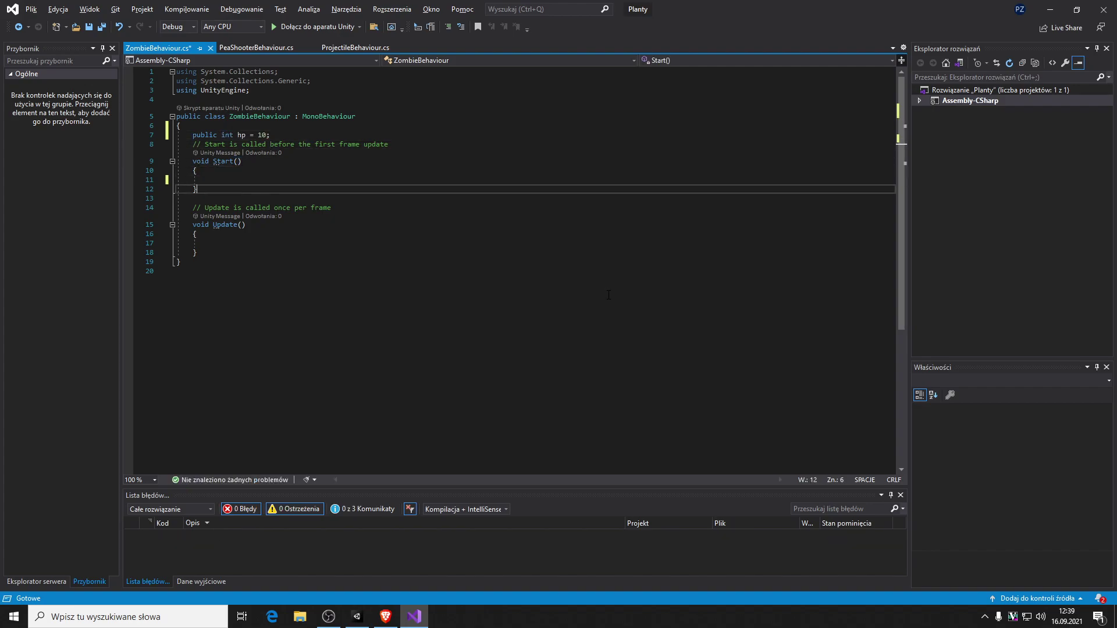
key("Down")
key("Down")
key("Down")
key("Down")
key("Down")
key("Down")
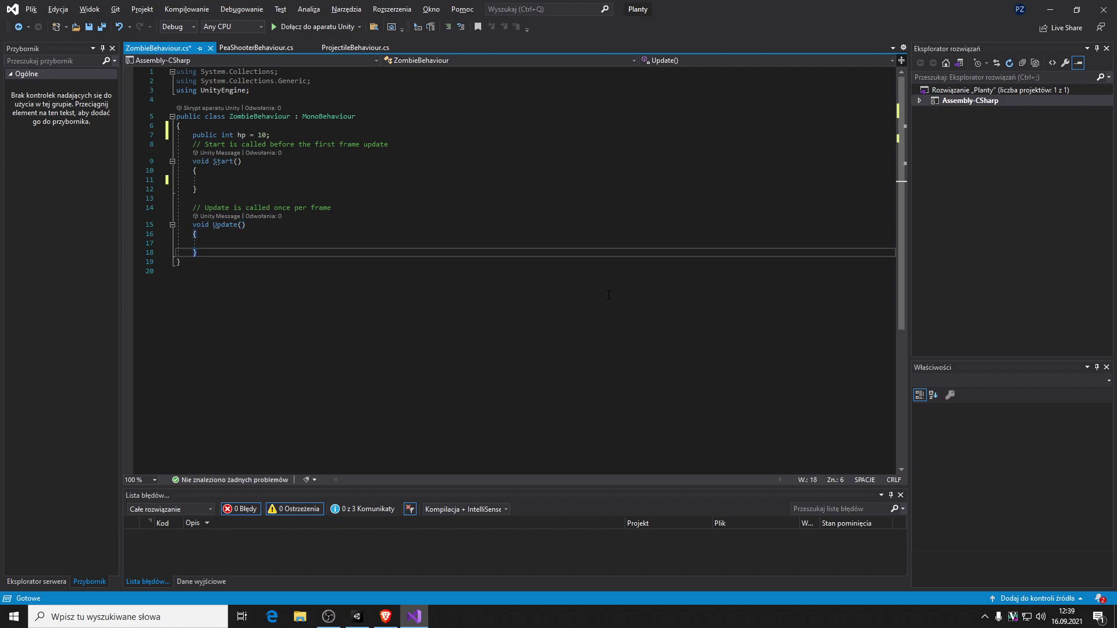
key("ctrl+s")
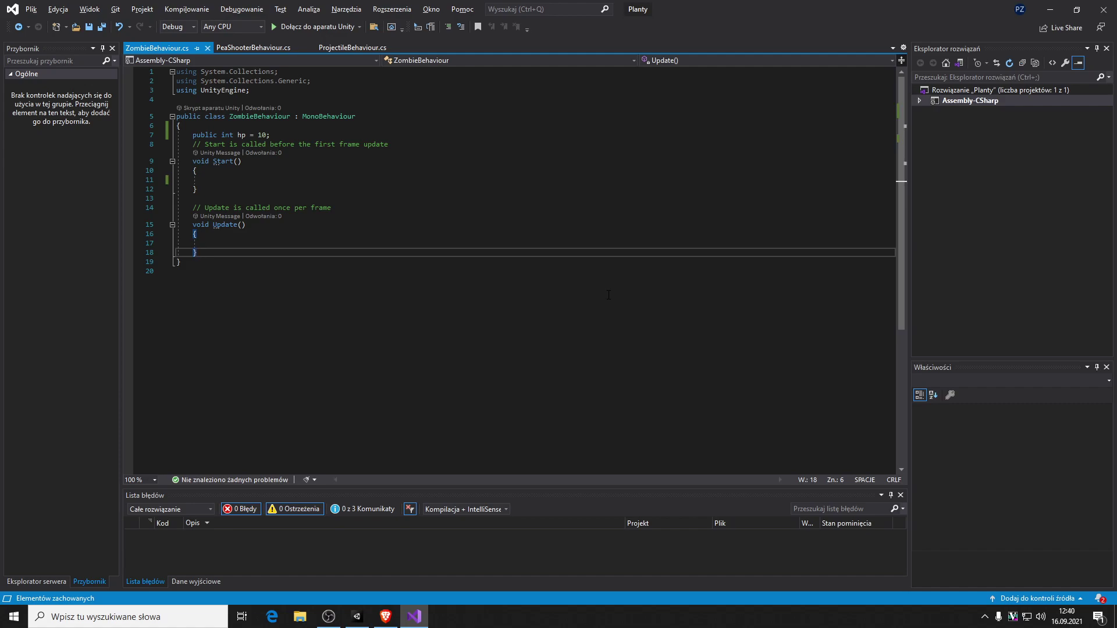
key("Return")
key("Return")
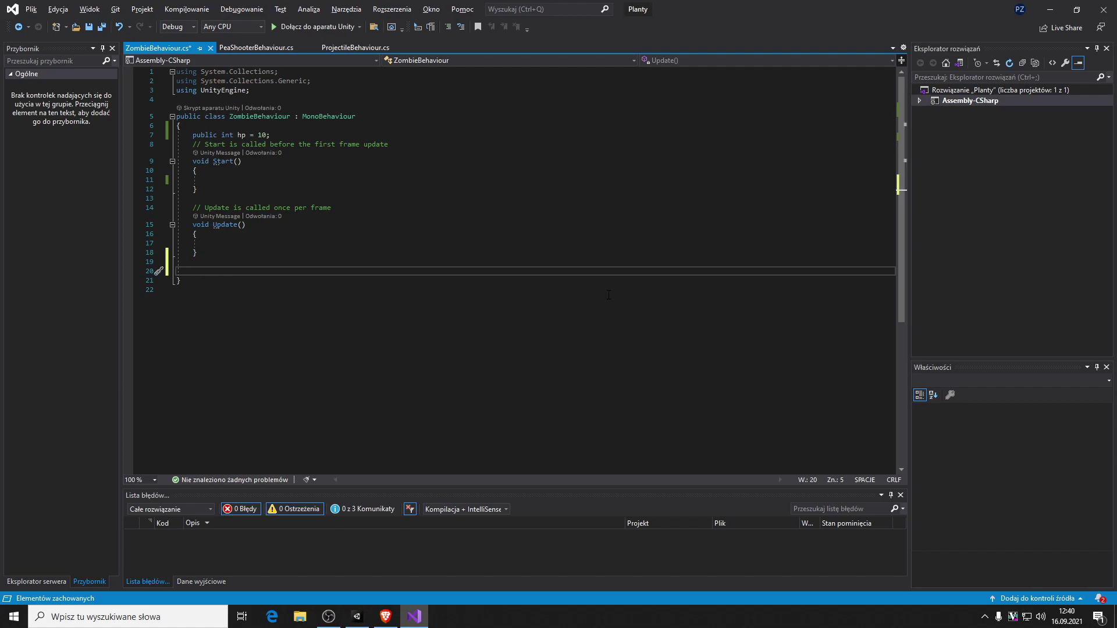
- Write a public void GetHit() method whose body decrements hp with hp--;
type("public")
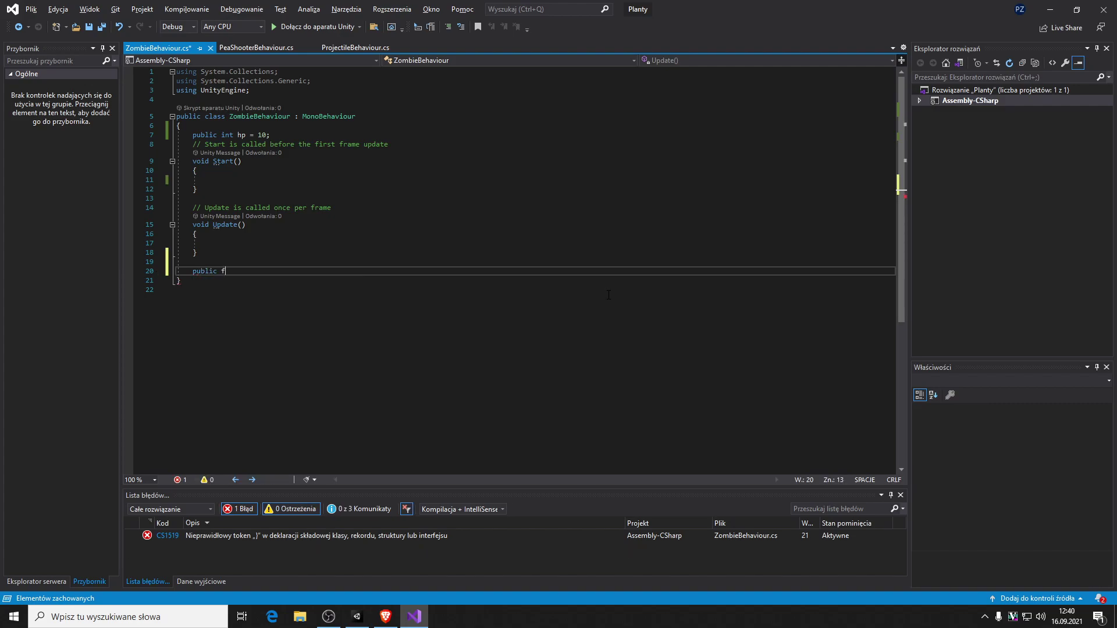
type("func")
key("BackSpace")
key("BackSpace")
key("BackSpace")
key("BackSpace")
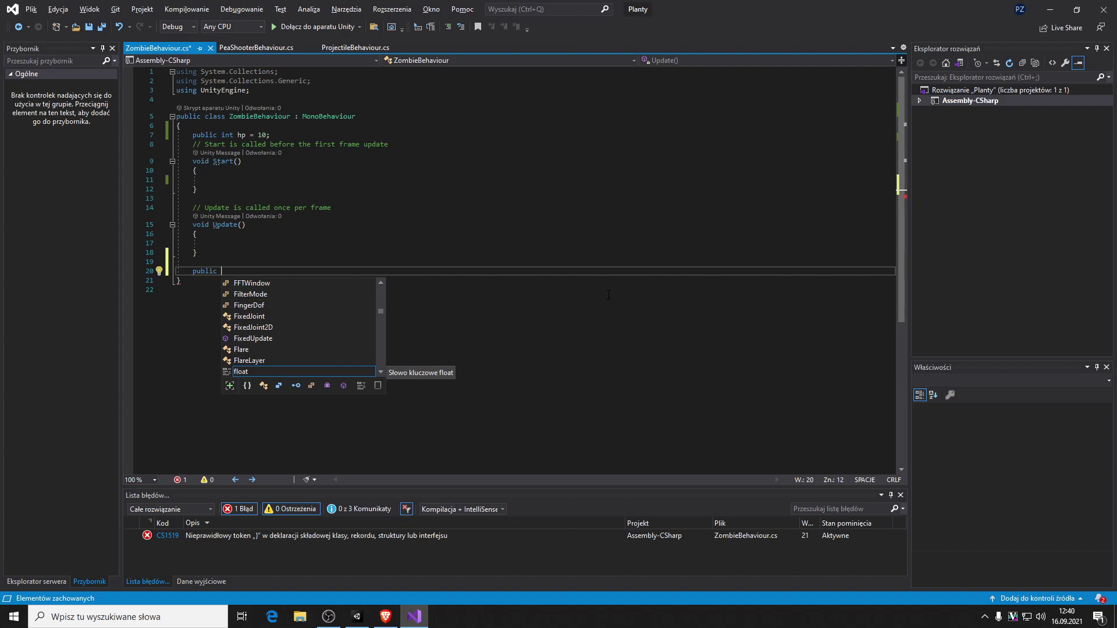
type("void ")
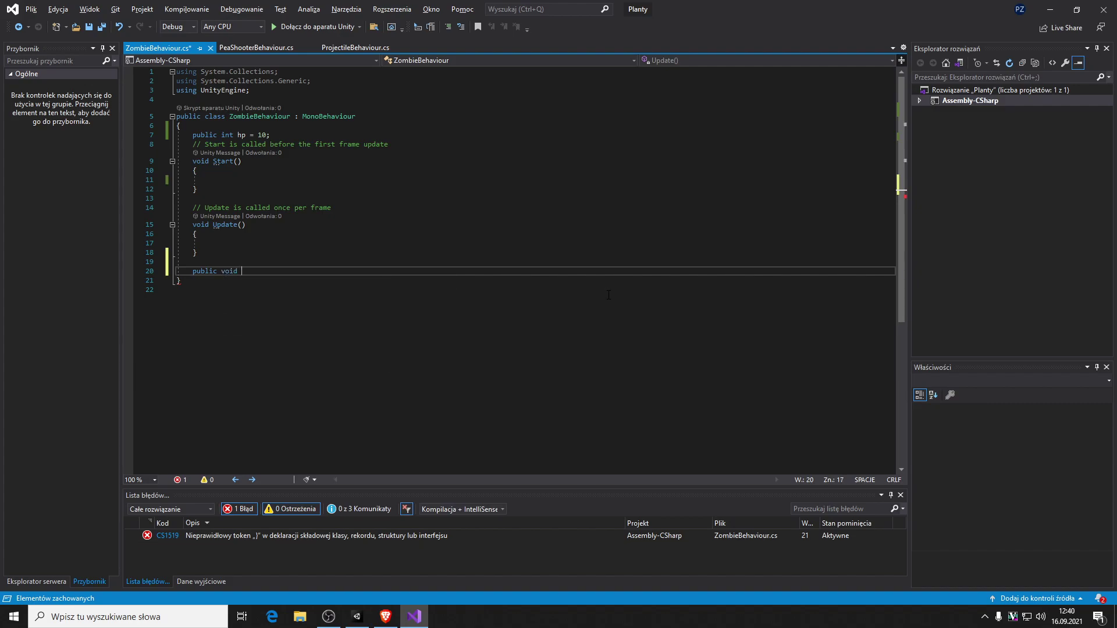
type("GetH")
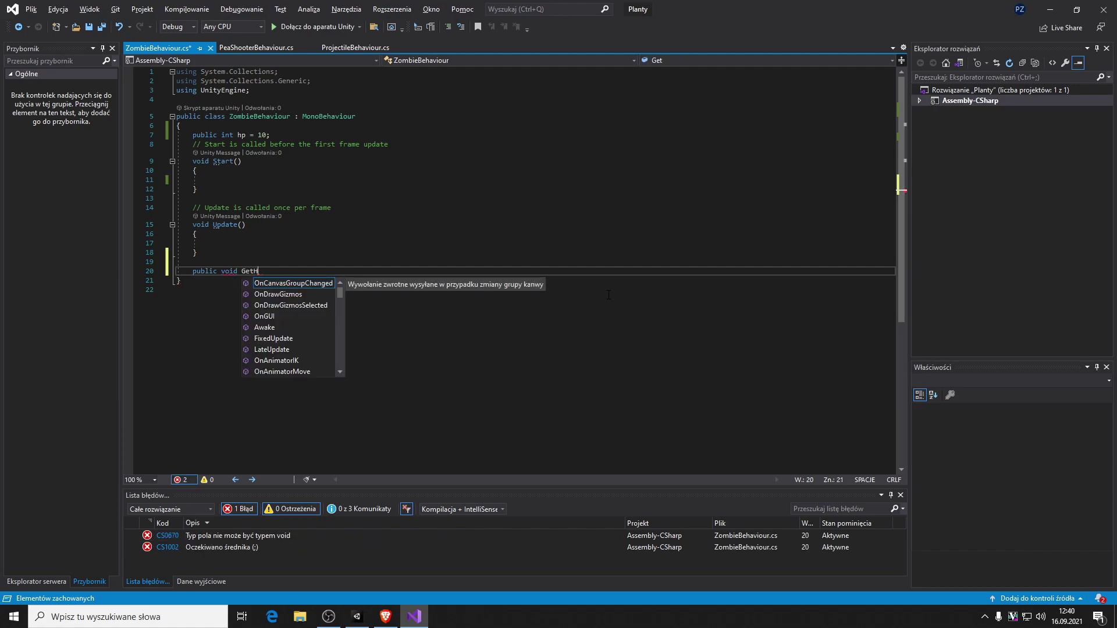
key("BackSpace")
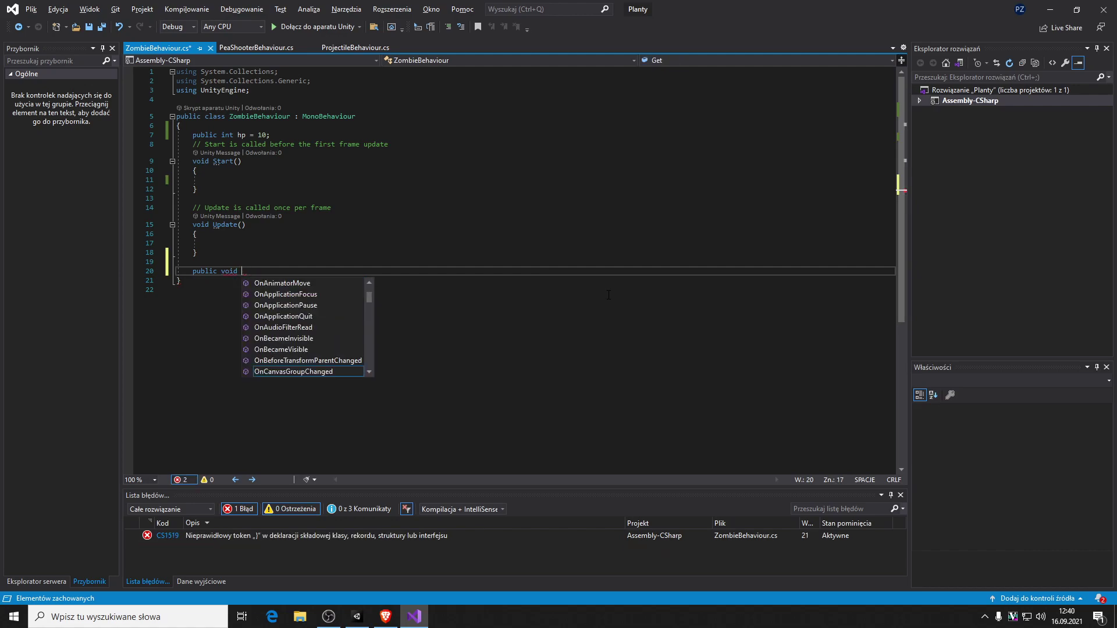
type("GetHit()")
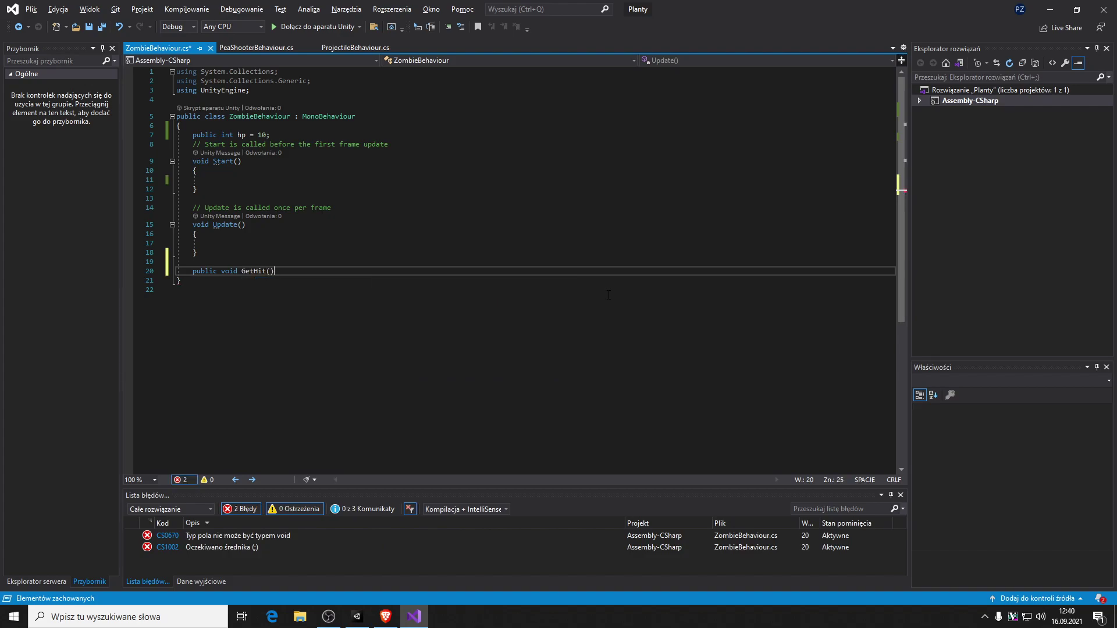
key("Return")
type("{")
key("Return")
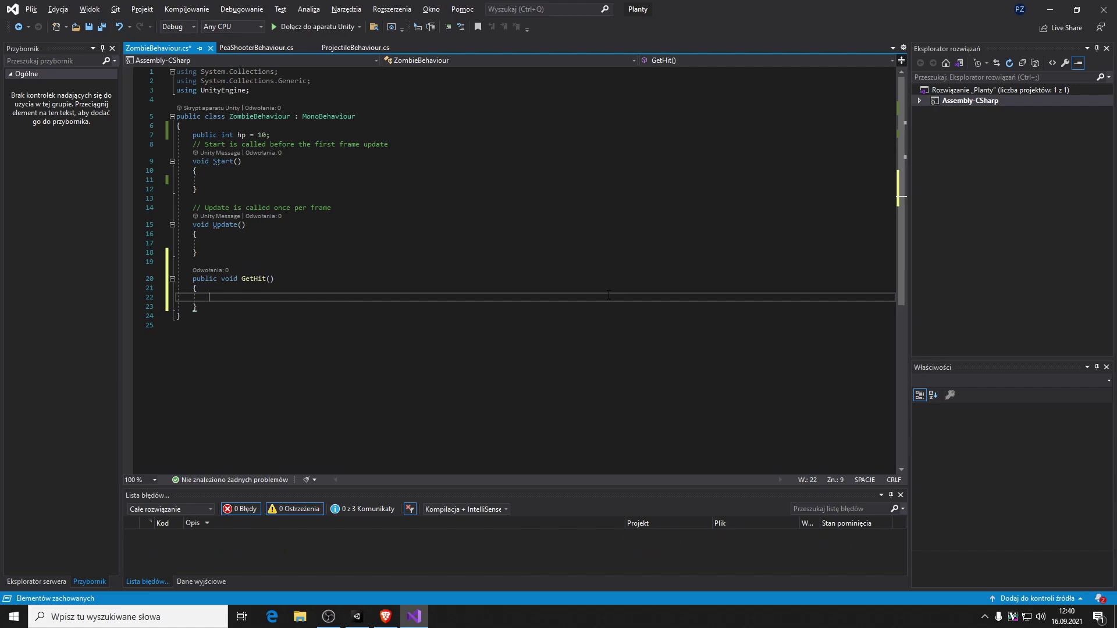
type("HumanPo")
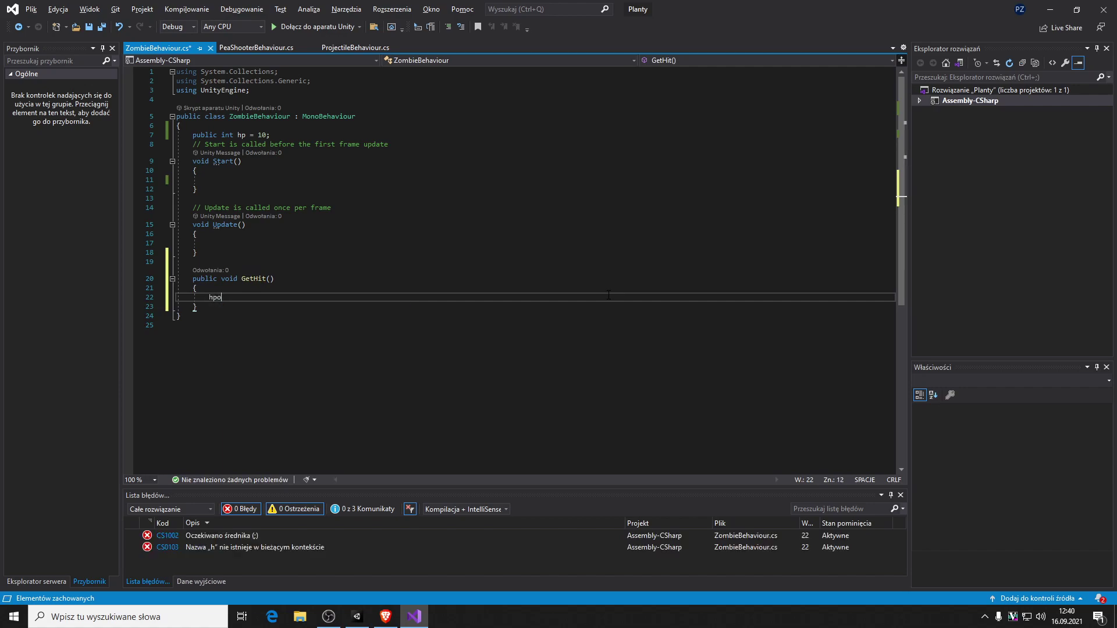
key("ctrl+BackSpace")
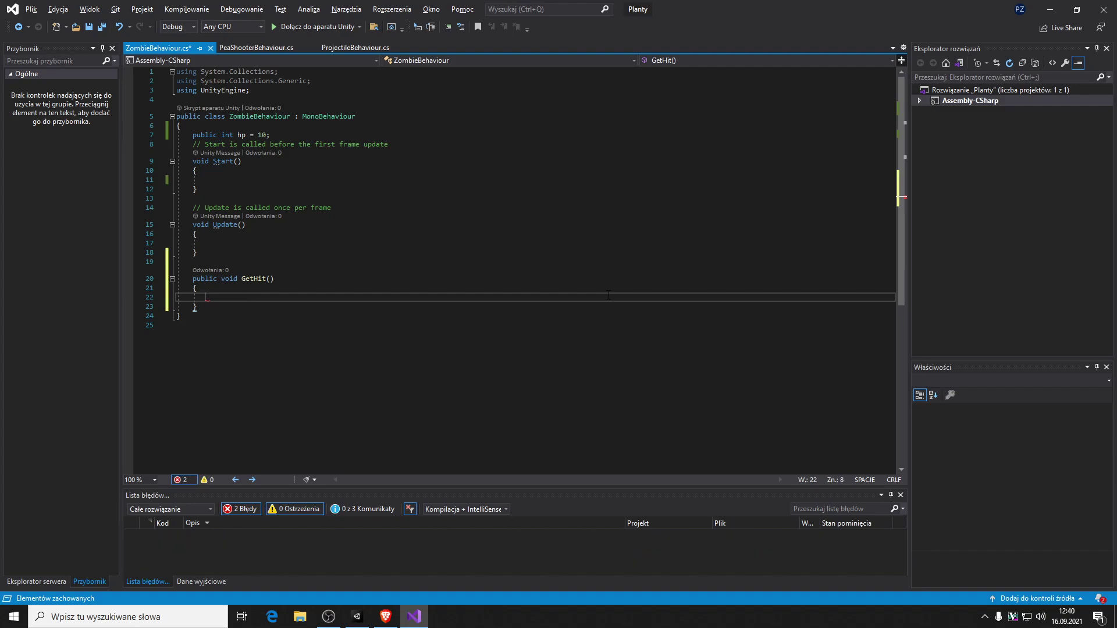
key("Tab")
key("Tab")
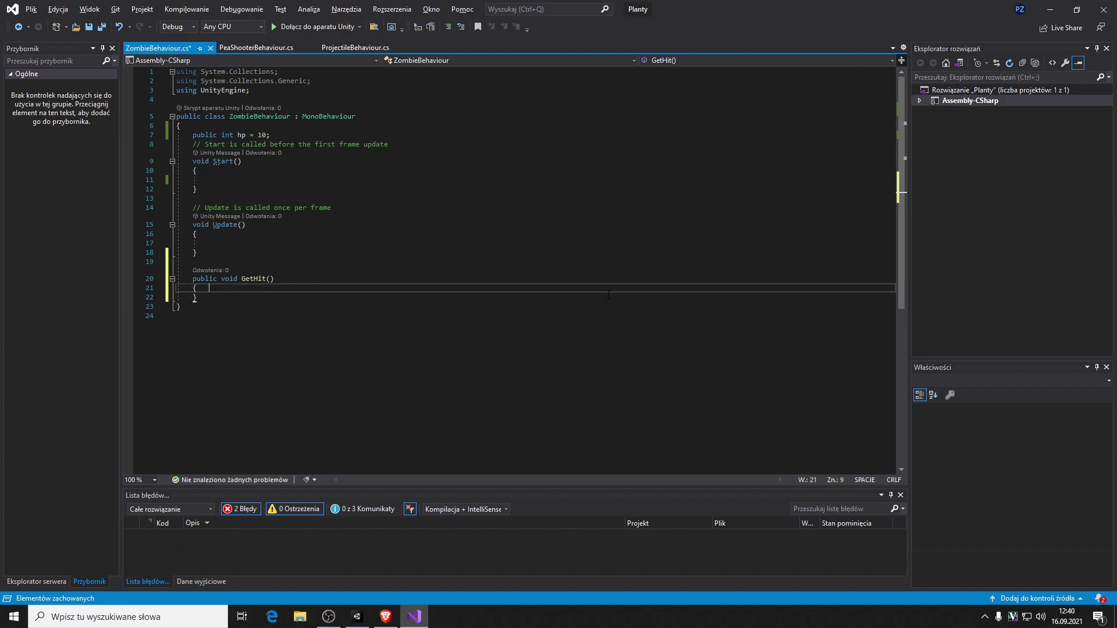
type("hp--;")
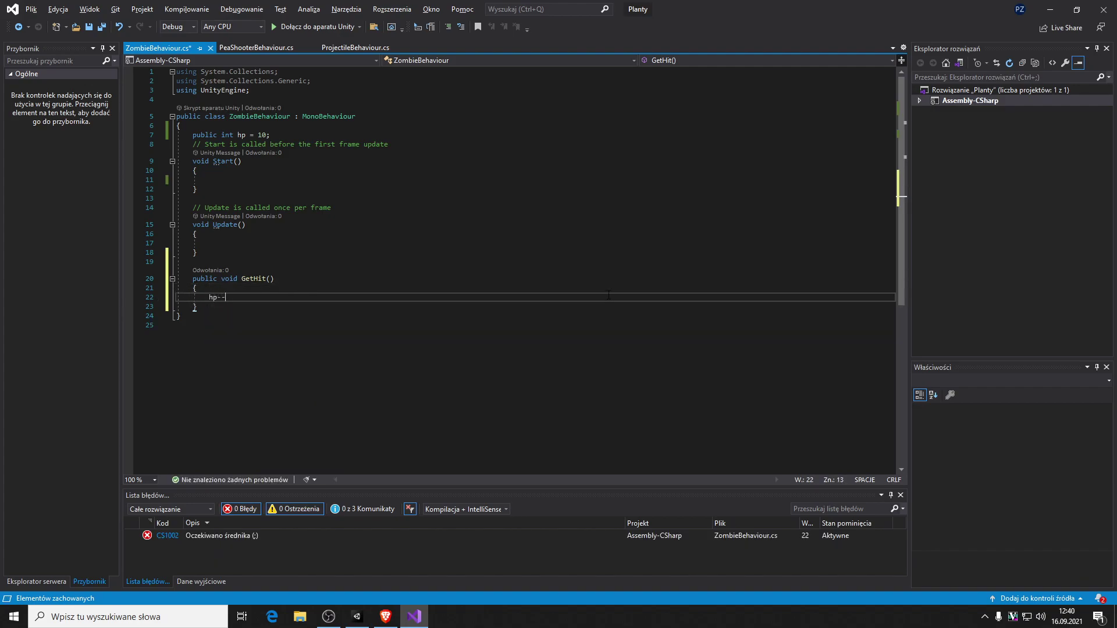
key("Return")
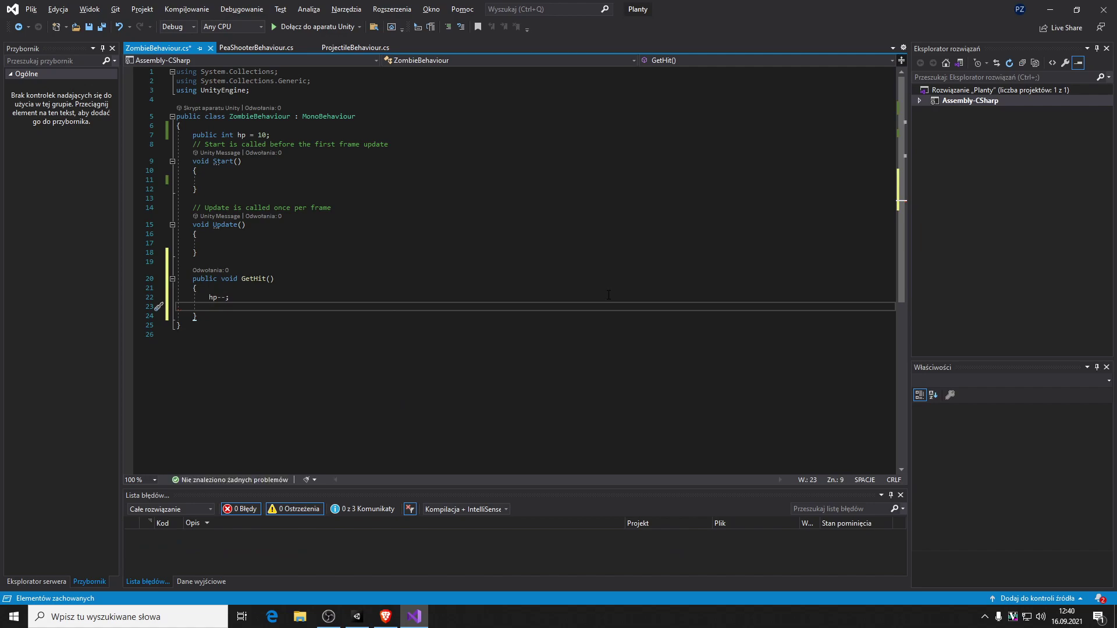
- Add if(hp <= 0) followed by Destroy(transform.gameObject); inside GetHit
type("if")
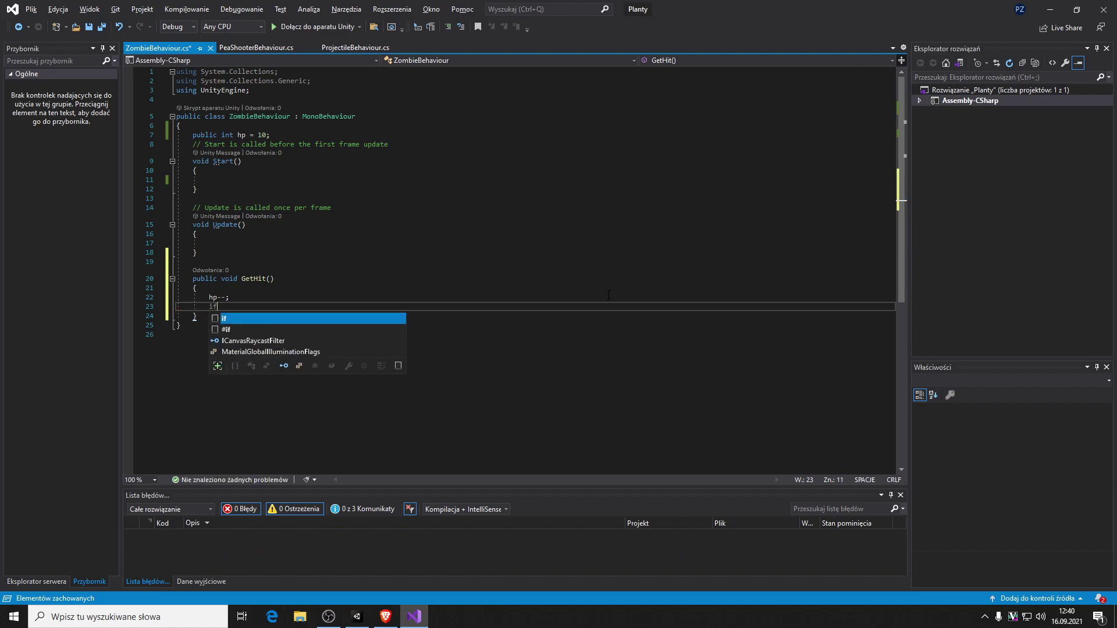
type("(hp ")
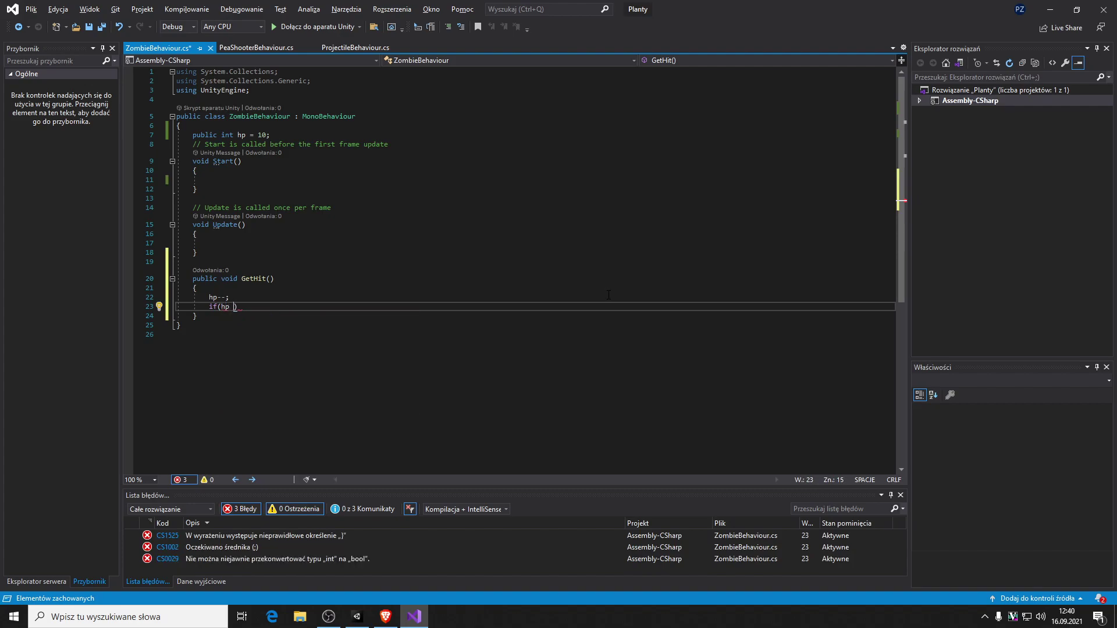
type("<")
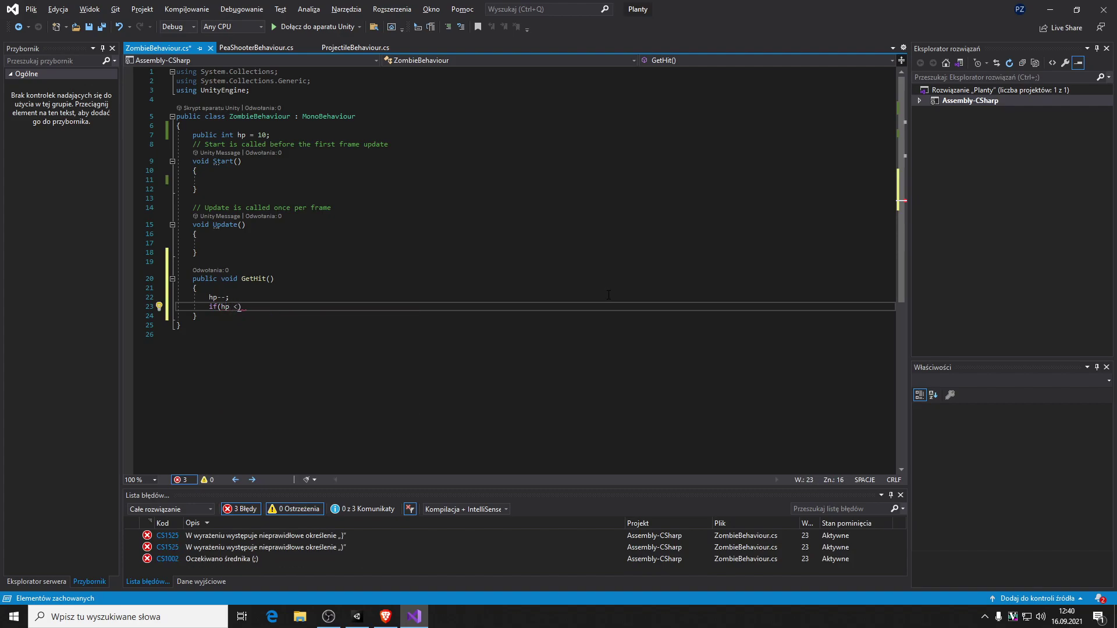
type("= 0)")
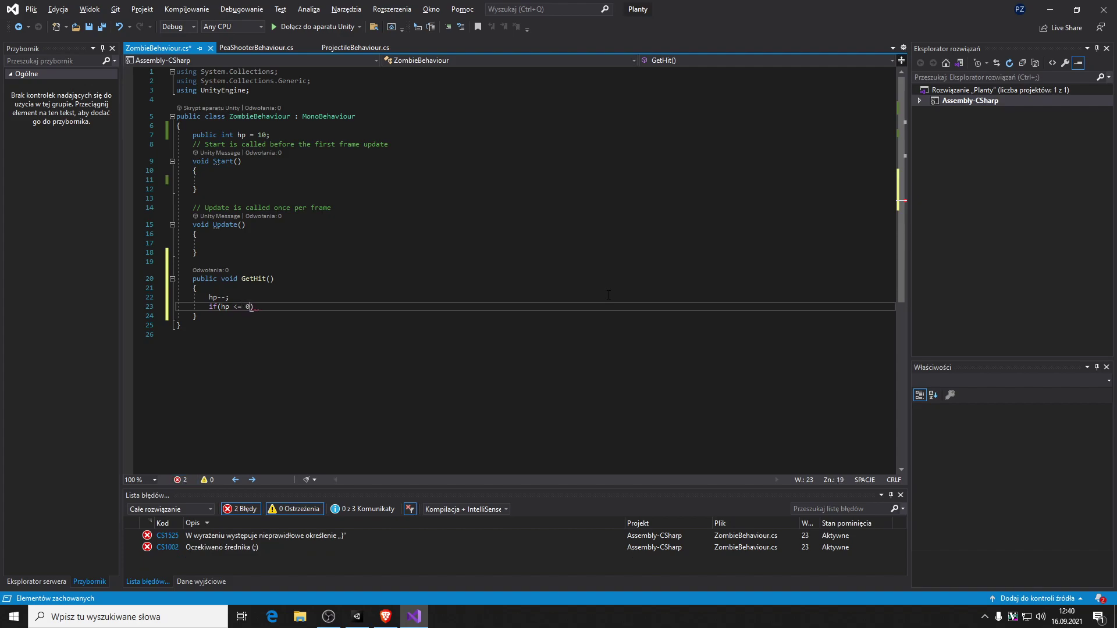
key("Return")
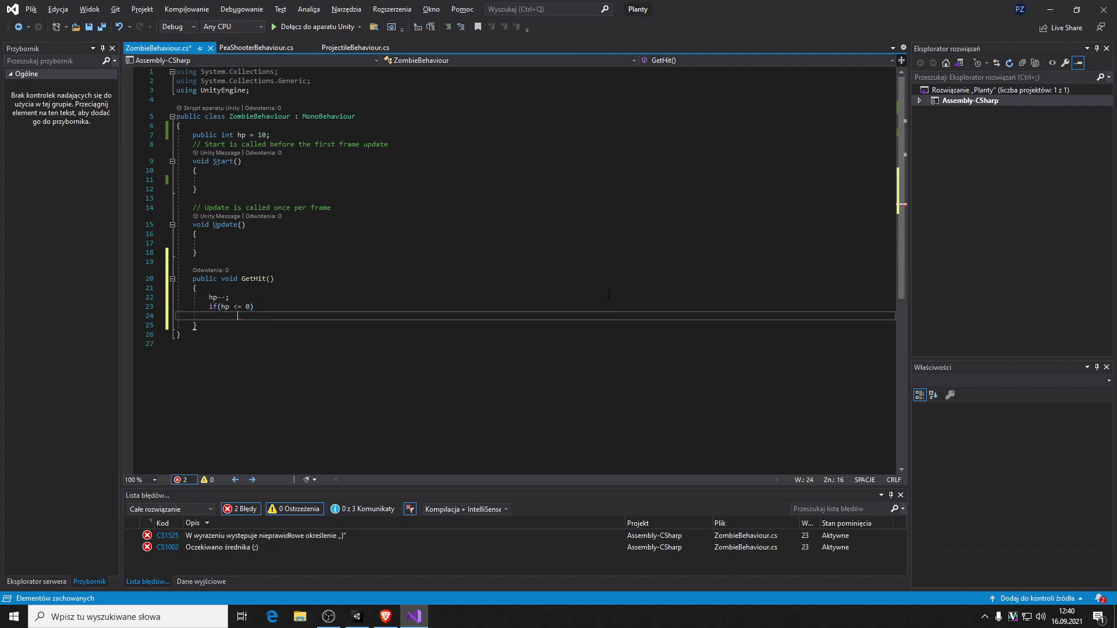
key("BackSpace")
key("BackSpace")
key("BackSpace")
key("Tab")
key("Tab")
key("Tab")
key("BackSpace")
key("BackSpace")
key("Tab")
key("Tab")
key("Tab")
type("De")
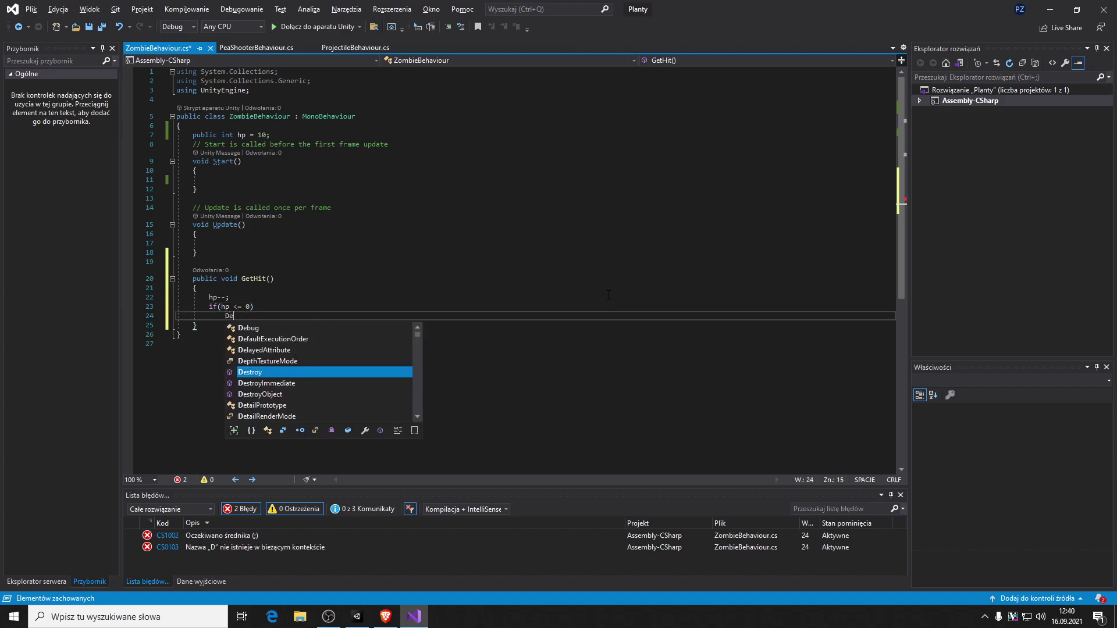
type("stroy(t")
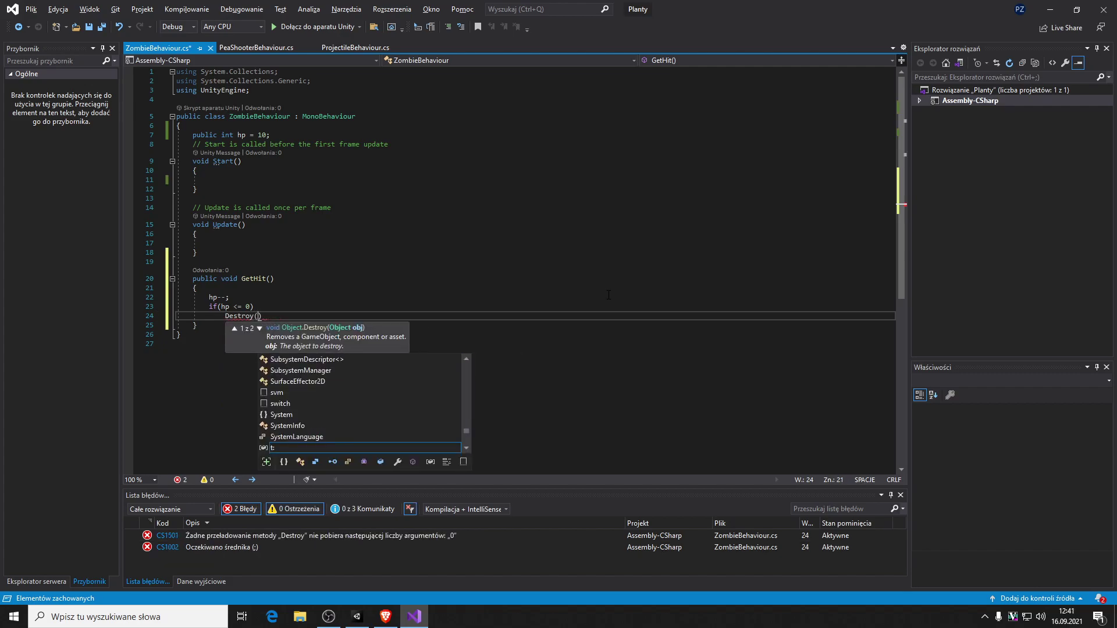
type("ransform")
type(".gameObject")
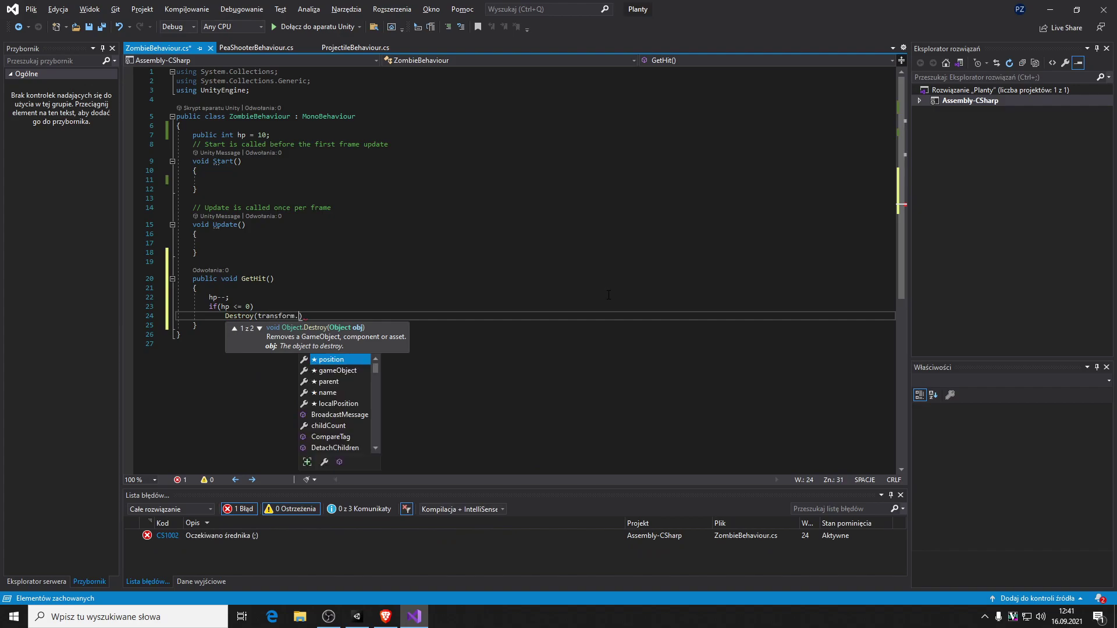
type(")")
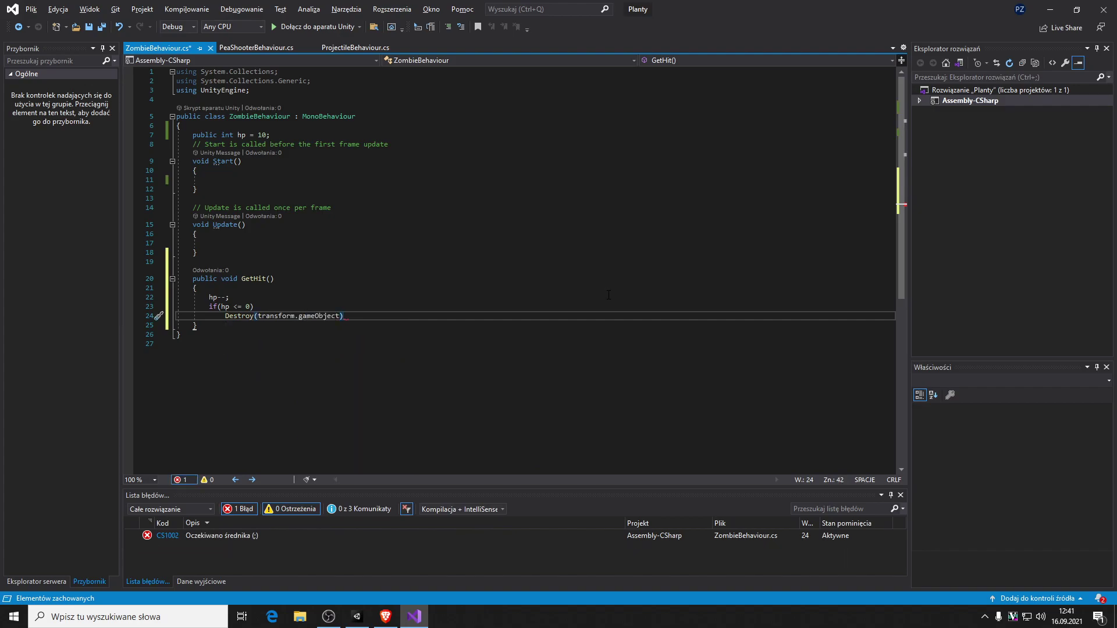
type(";")
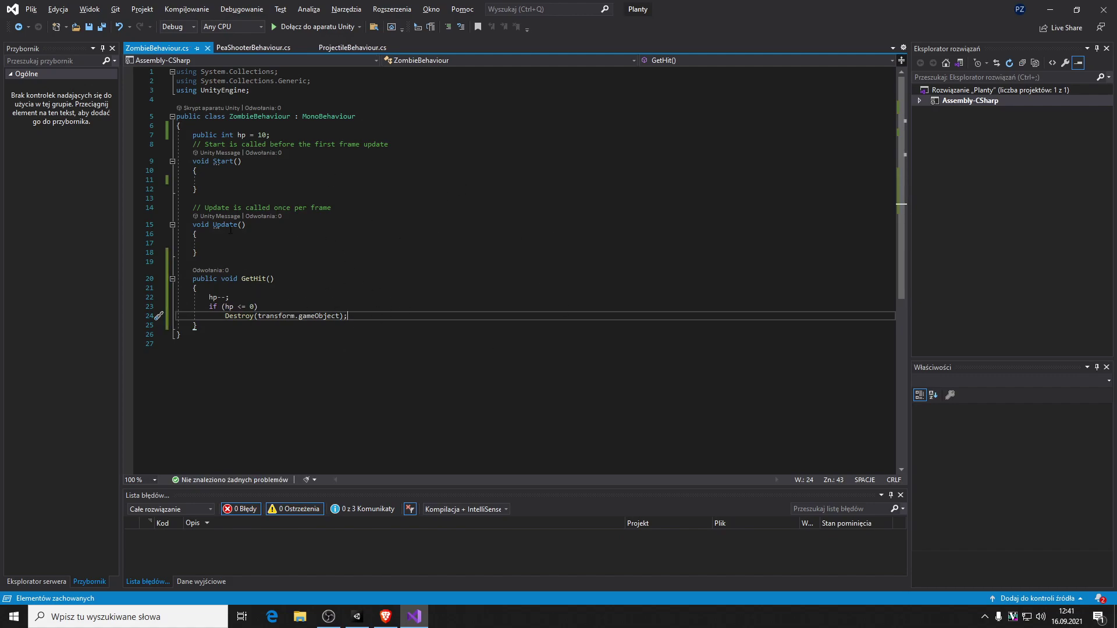
- In ProjectileBehaviour.cs, delete the Destroy(target.gameObject); statement
left_click(361, 48)
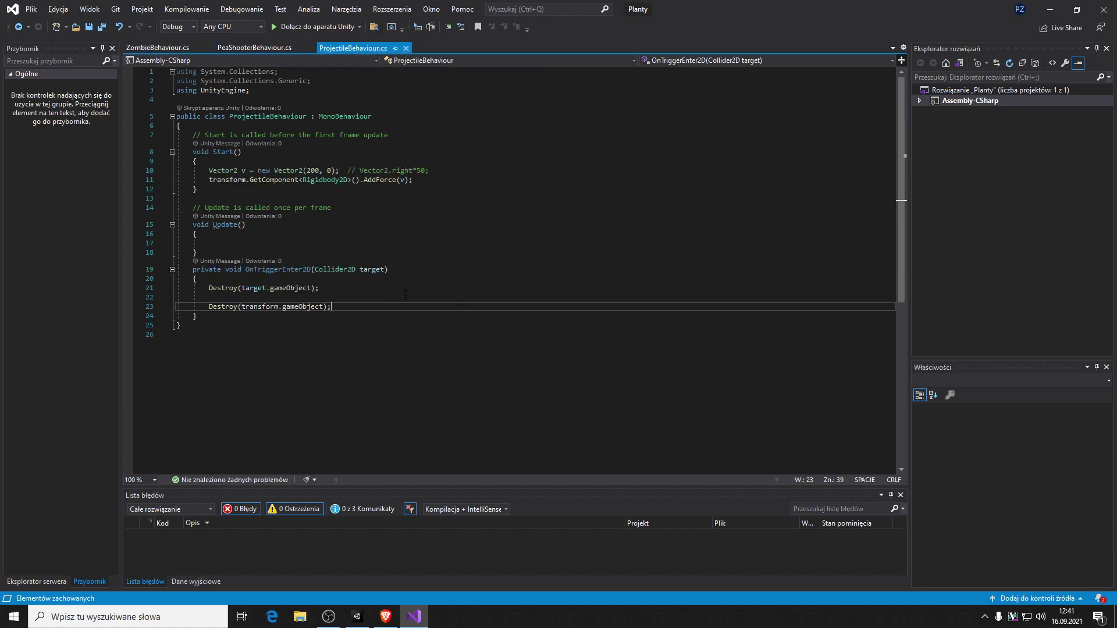
key("Up")
key("Up")
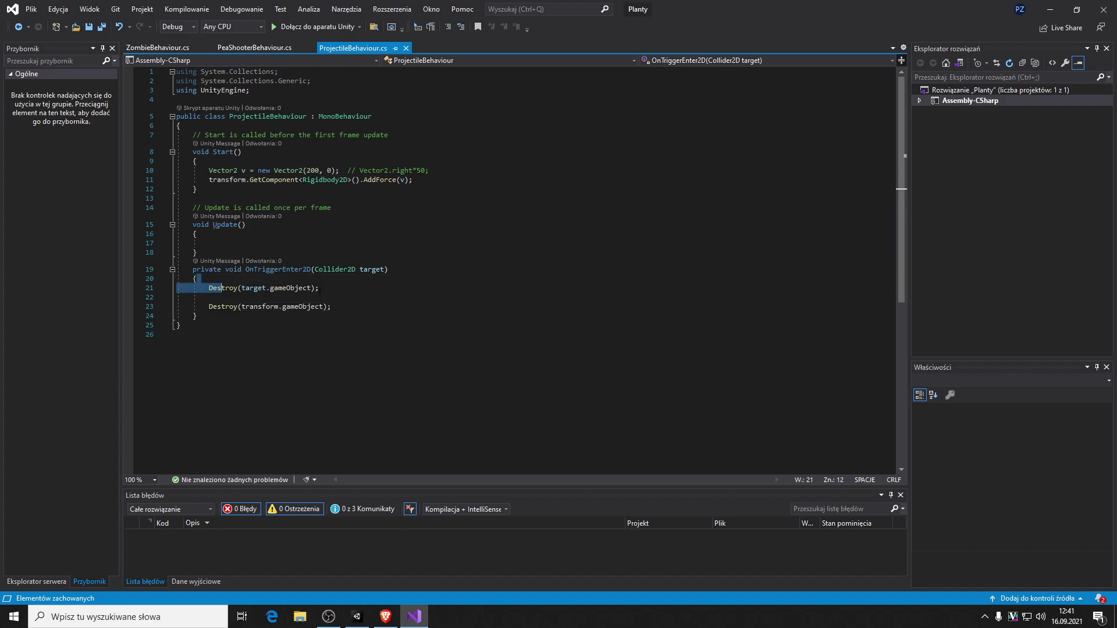
left_click(222, 288, "shift")
key("shift+Home")
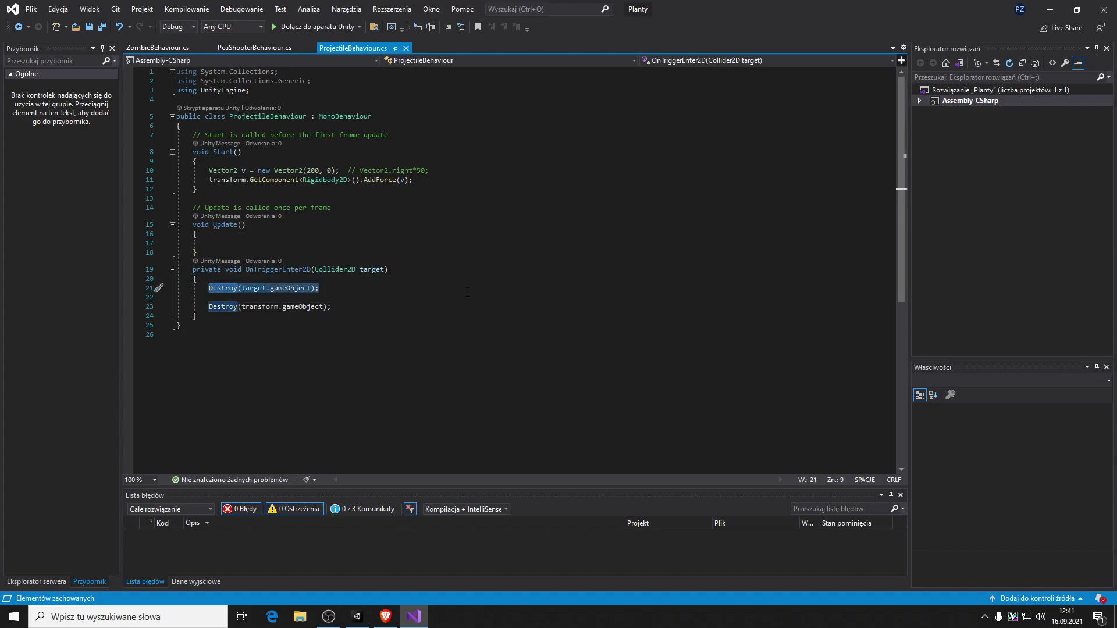
type("t")
key("BackSpace")
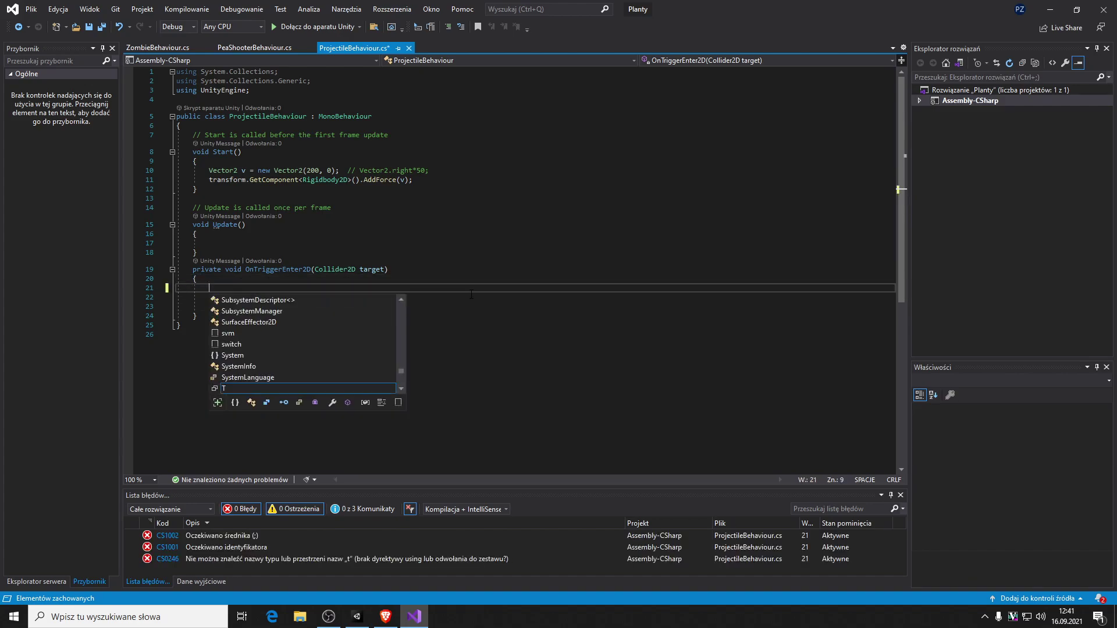
- Start typing target.gameObject.GetComponent<…> in its place, leaving it unfinished for the browser
type("target")
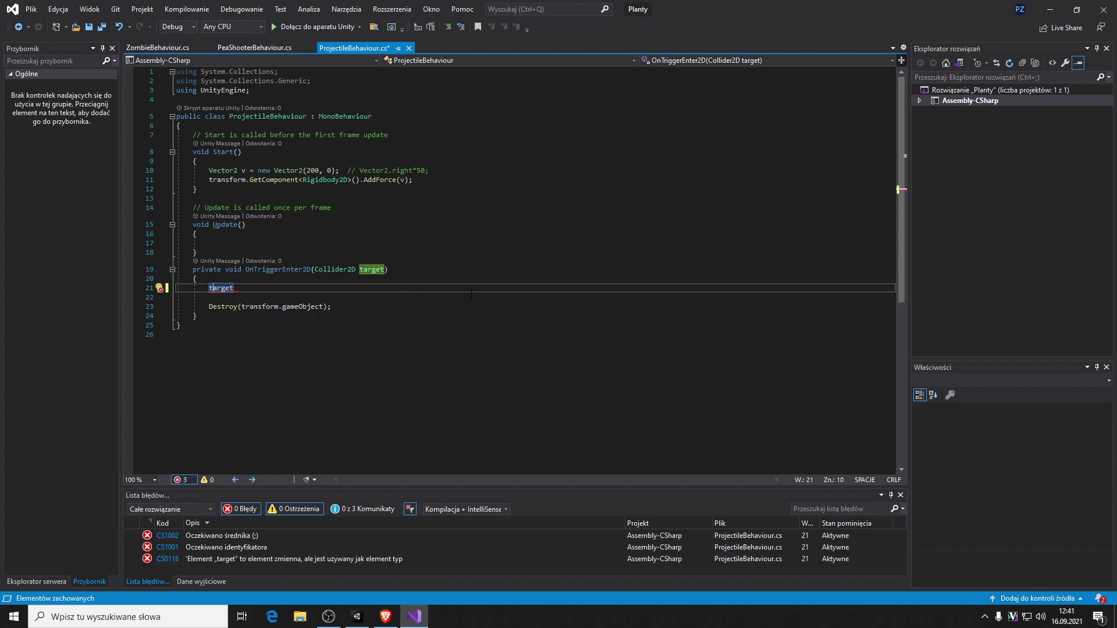
key("Left")
key("Left")
key("Left")
key("Left")
key("Left")
key("End")
type(".get")
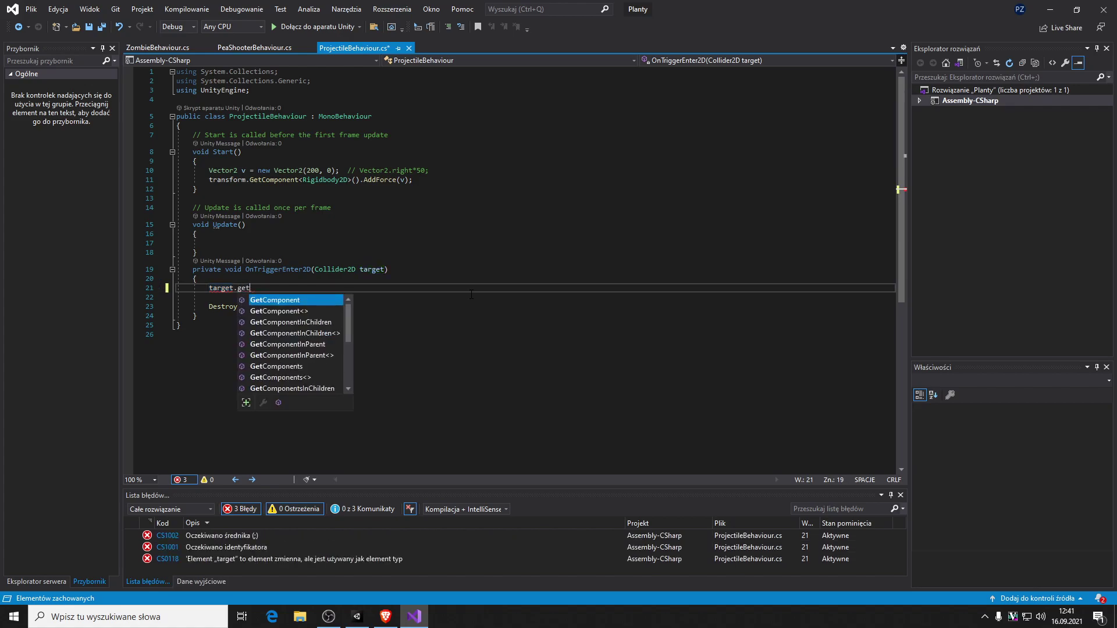
key("BackSpace")
key("BackSpace")
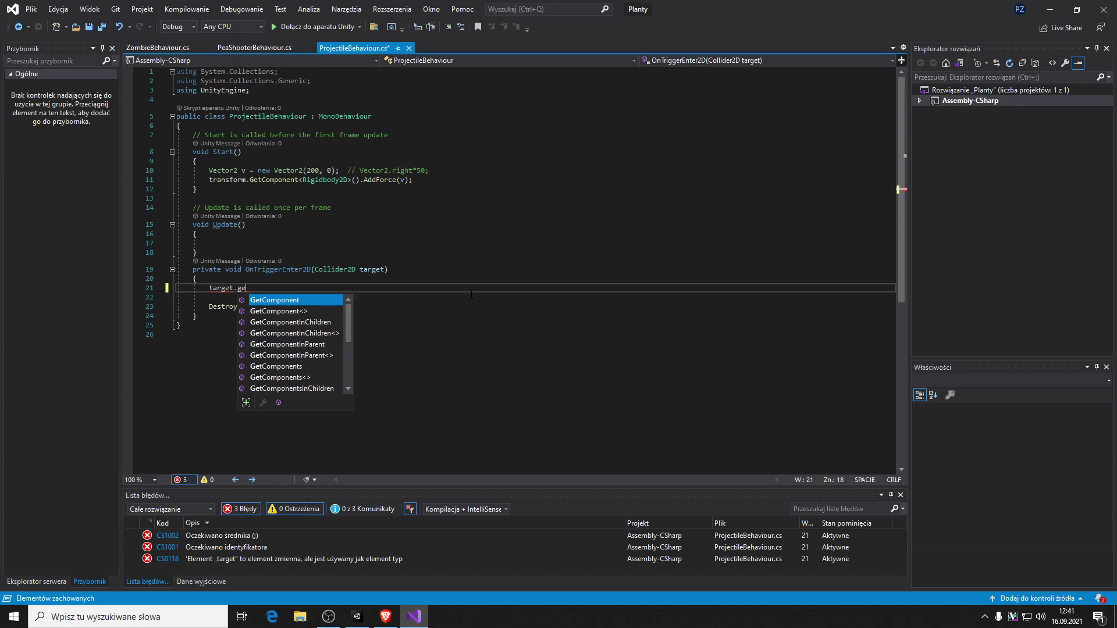
type("a")
key("Tab")
type(".")
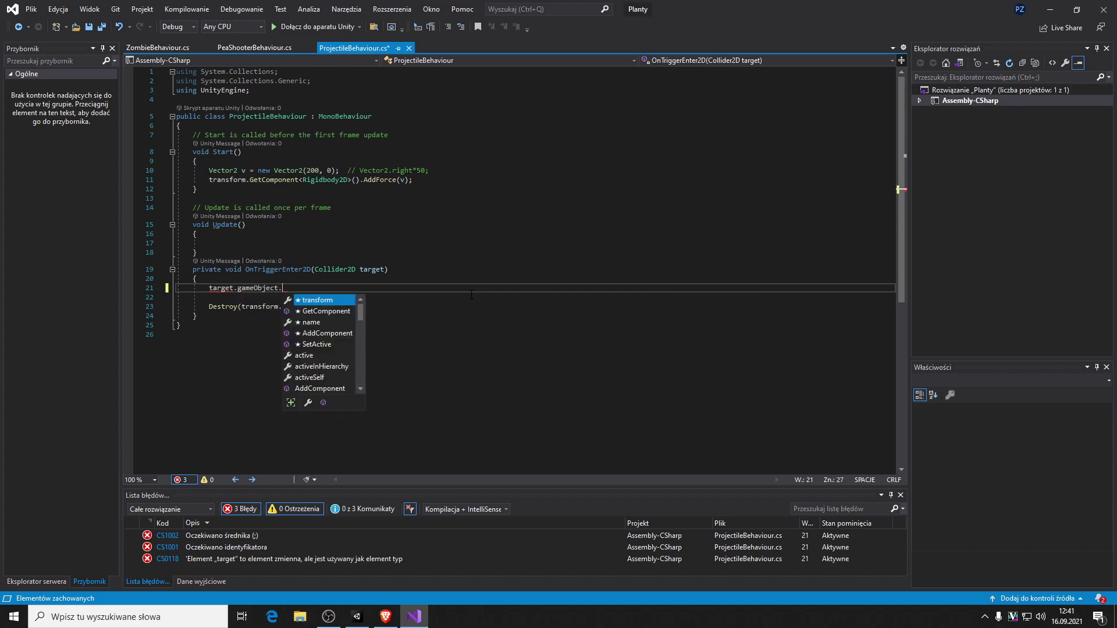
type("get")
key("Tab")
type("<")
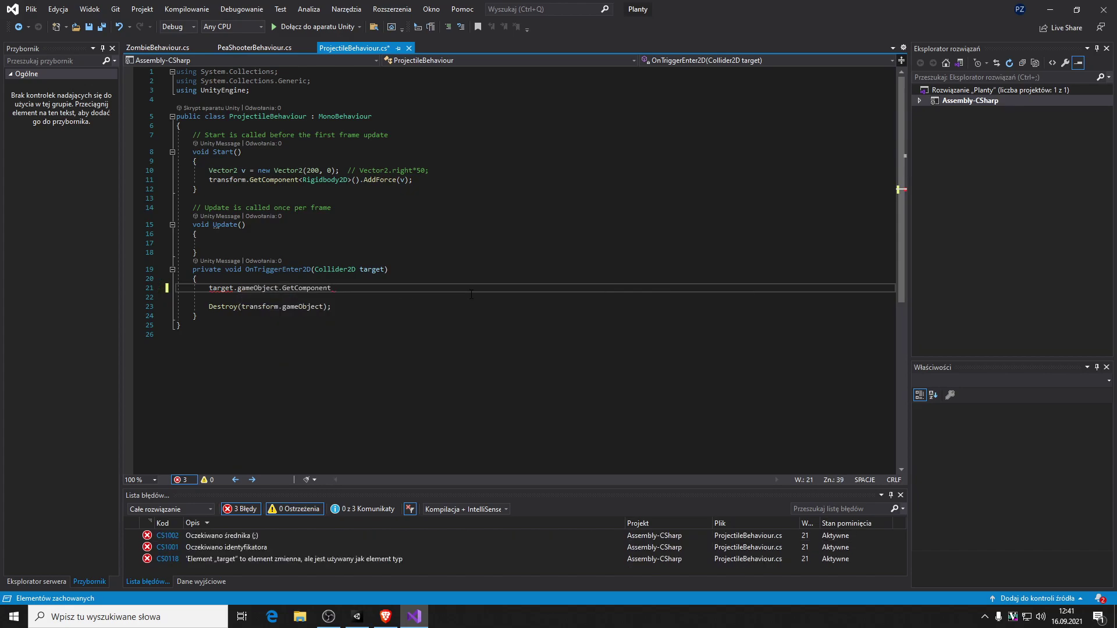
type("s>")
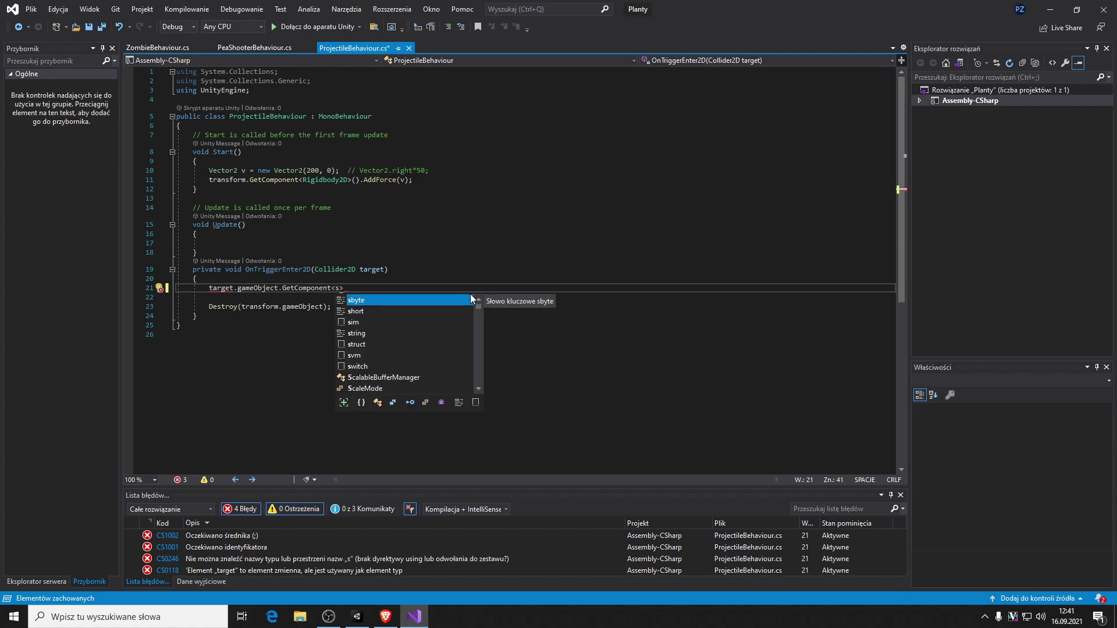
key("alt+Tab")
key("alt+Tab")
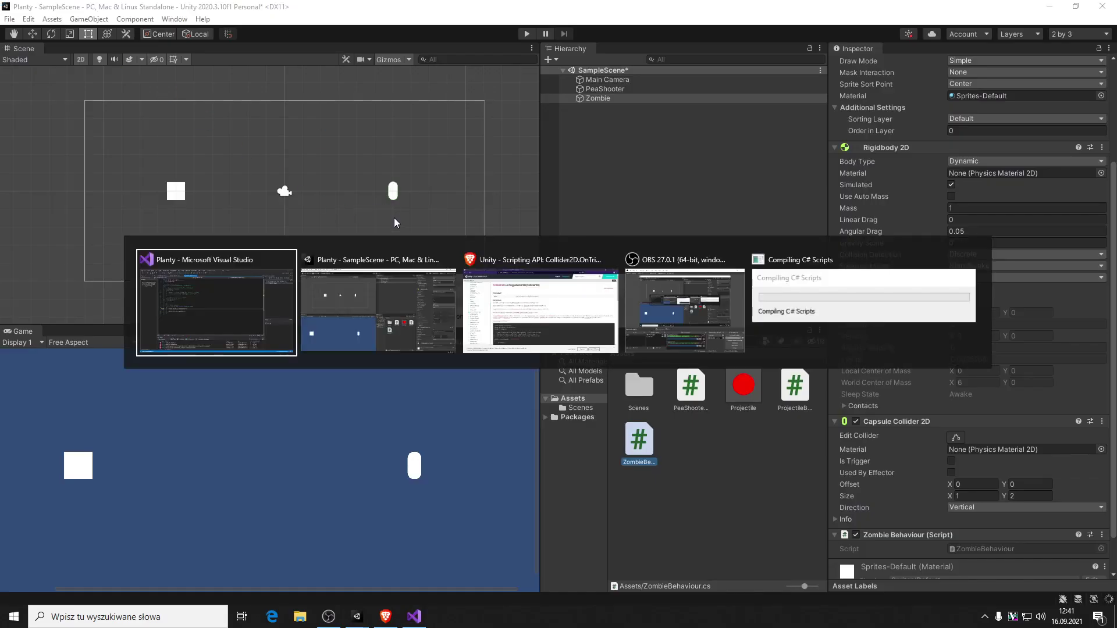
key("alt+Tab")
key("alt+Tab")
- Search Google for 'unity call method from another gameobject' in a new private tab
left_click(430, 10)
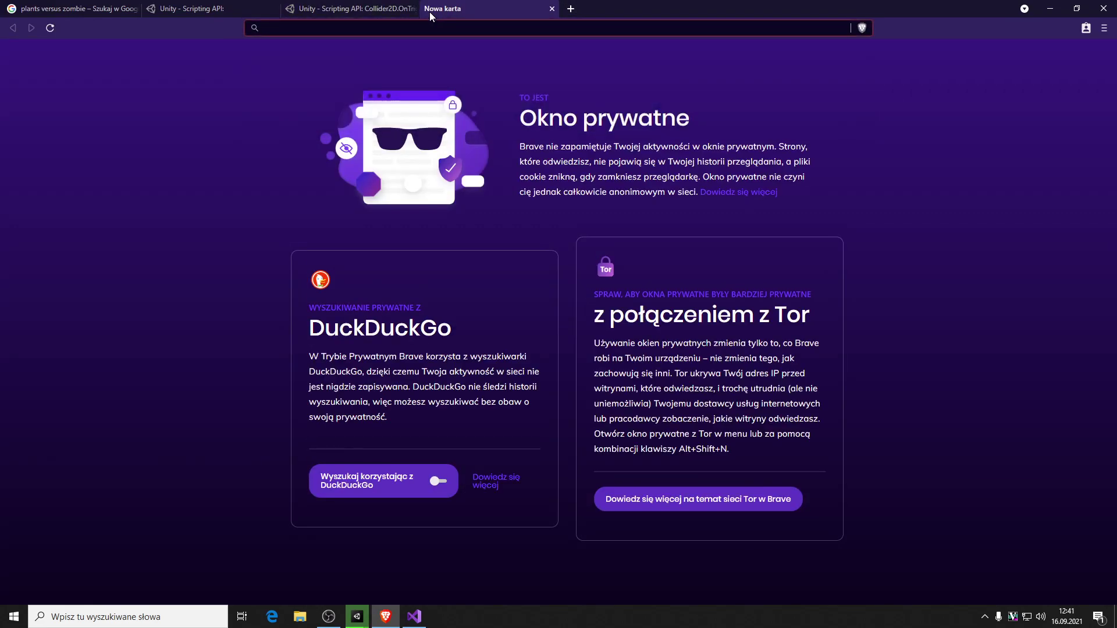
type("unity call ")
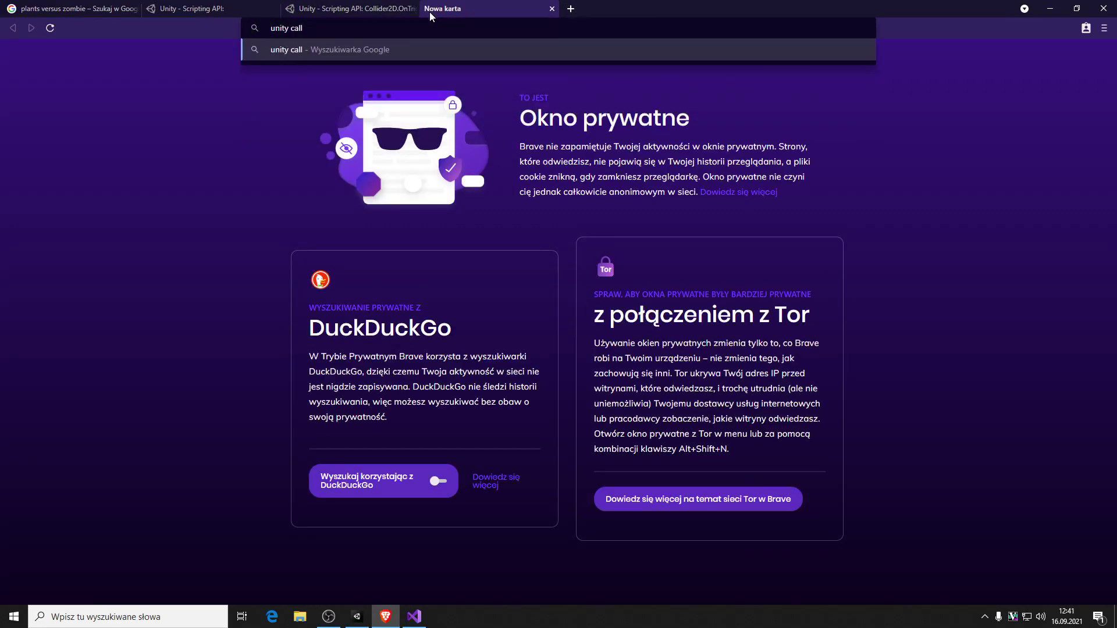
type("method from an")
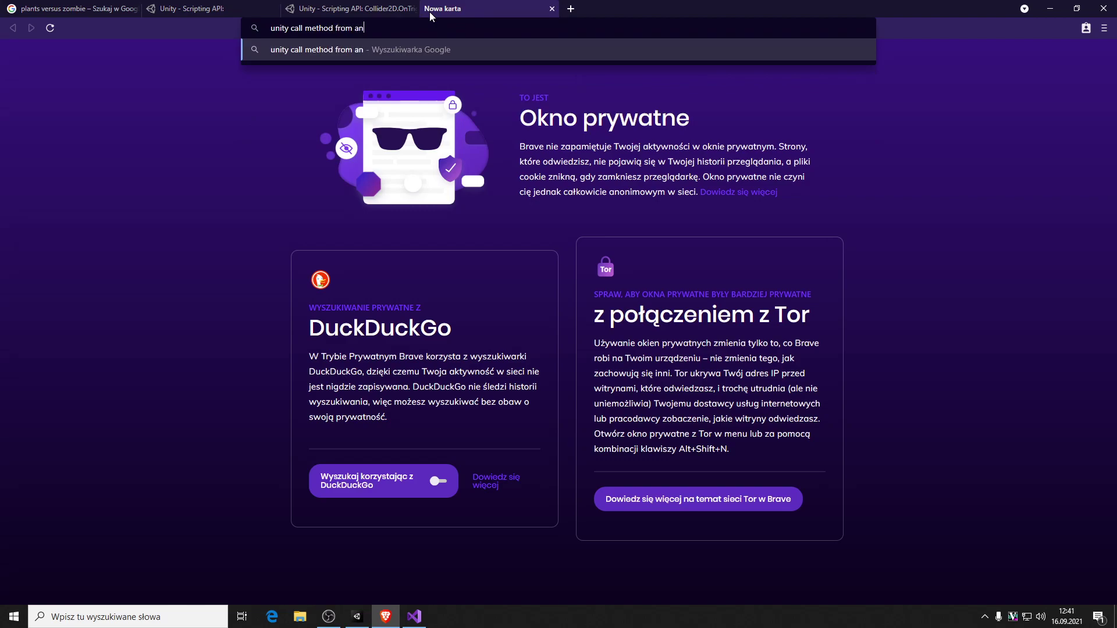
type("ote")
key("BackSpace")
type("her ")
type("gameobject")
key("Return")
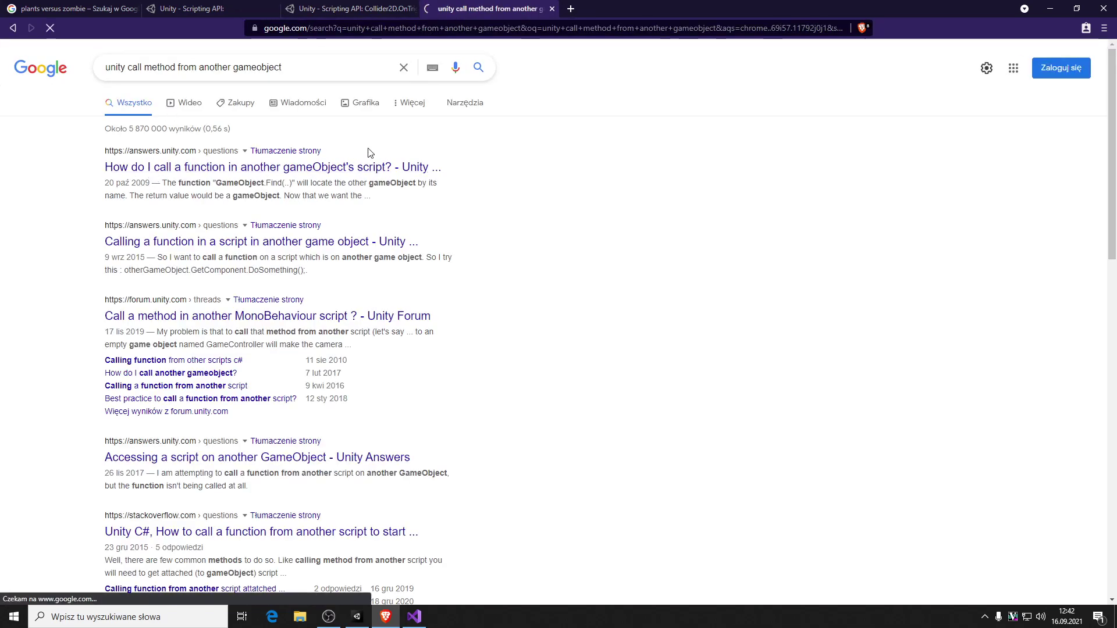
- Open the first Unity Answers result and study its other.DoSomething and GetComponent example code
left_click(276, 169)
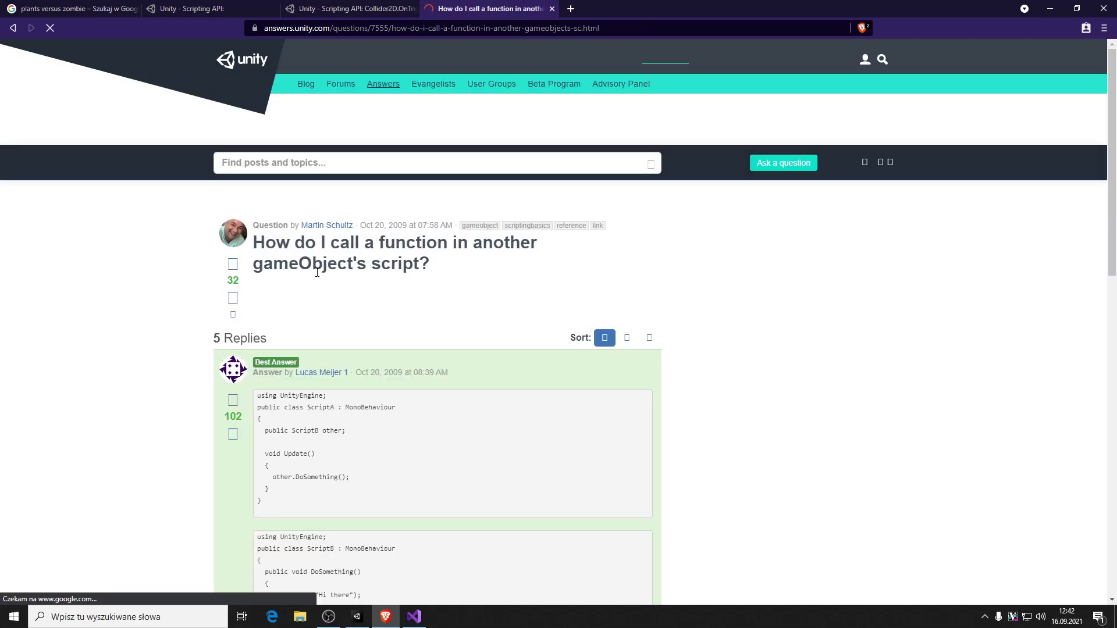
scroll(293, 391, "down", 3)
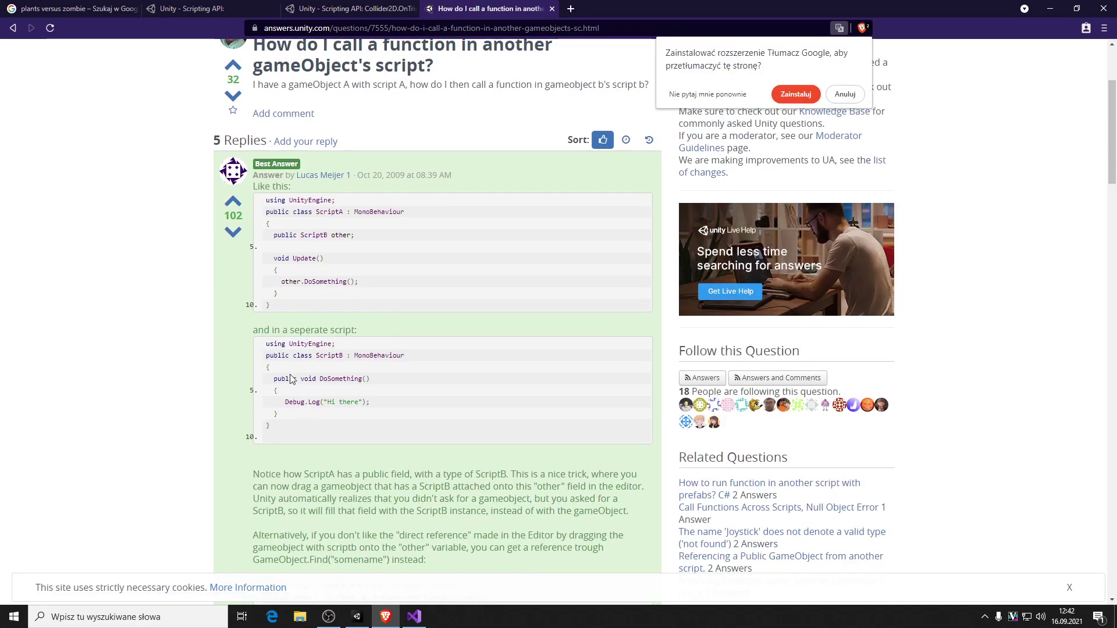
left_click_drag(268, 283, 349, 284)
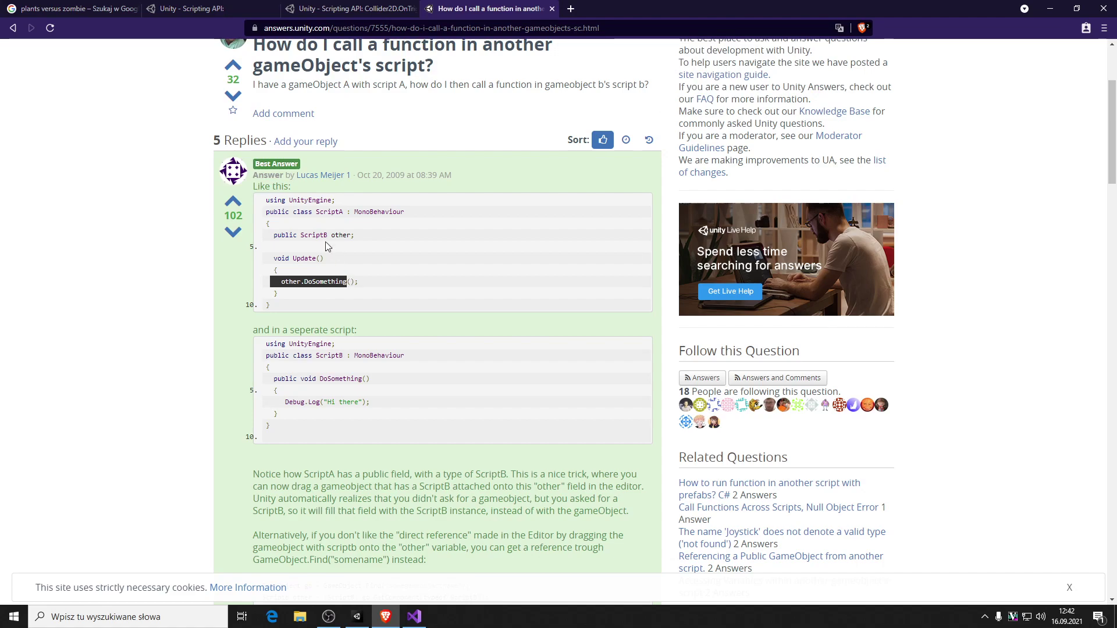
left_click(314, 256)
scroll(309, 285, "down", 6)
scroll(315, 294, "down", 4)
scroll(314, 294, "up", 3)
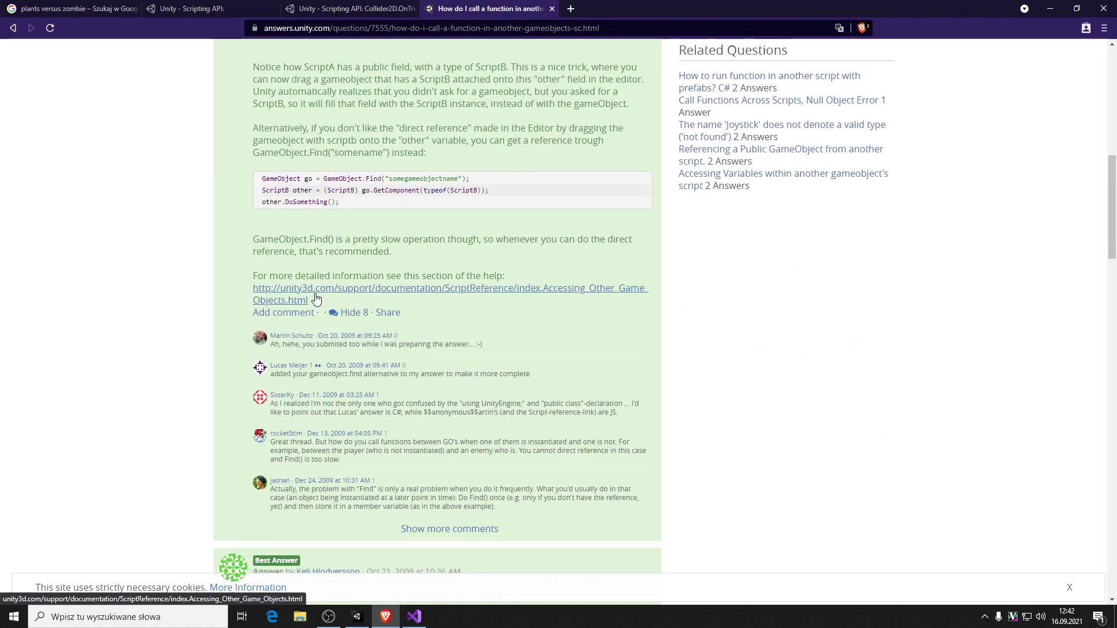
mouse_move(374, 190)
left_mouse_down()
mouse_move(473, 190)
mouse_move(388, 190)
left_mouse_up()
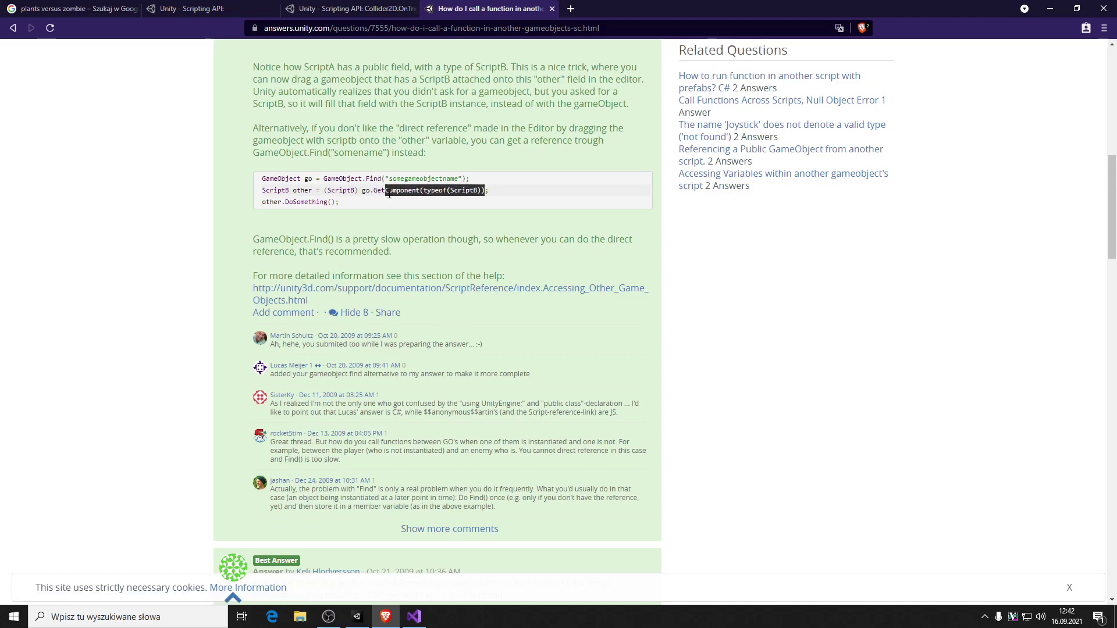
left_click(447, 203)
scroll(360, 195, "down", 7)
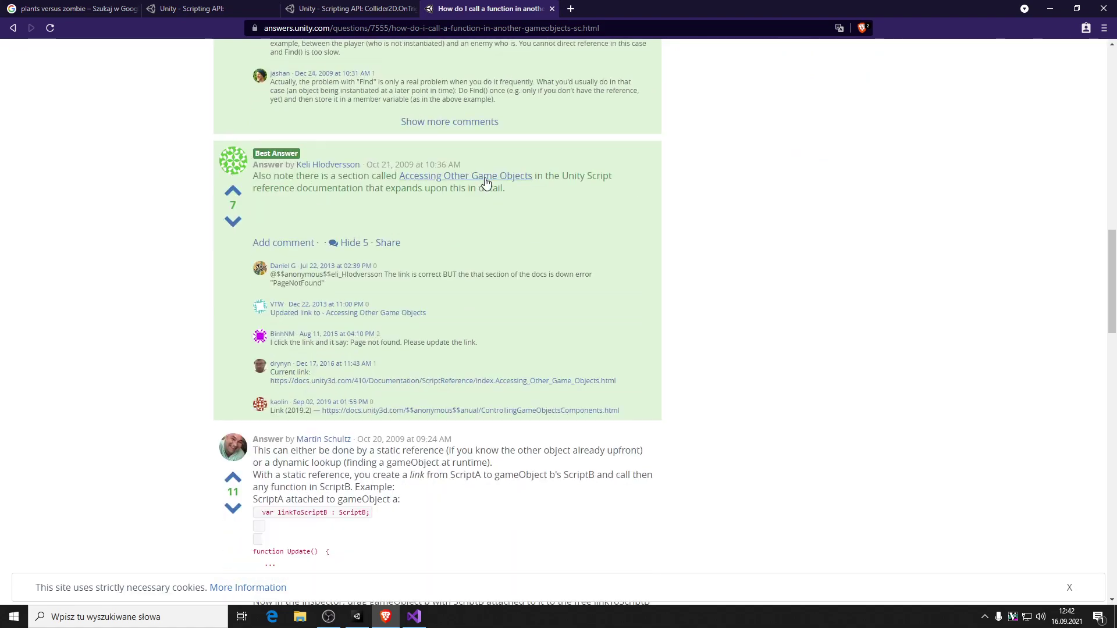
- Try the Accessing Other Game Objects docs link, then open the 'Call a method in another MonoBehaviour script' thread instead
left_click(488, 179)
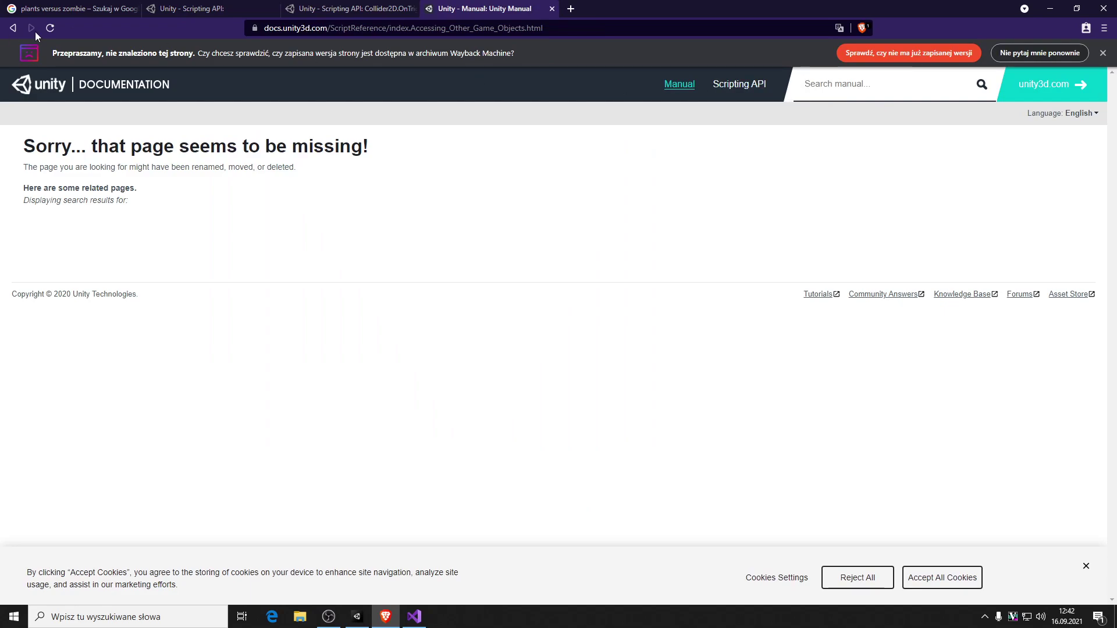
left_click(13, 28)
left_click(13, 28)
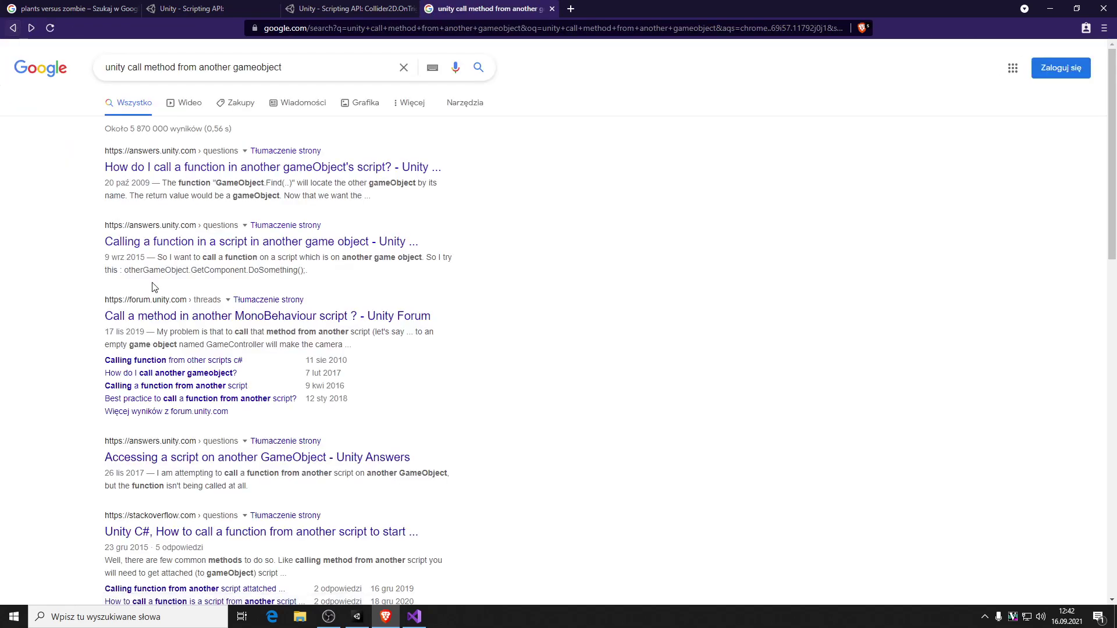
left_click(279, 399)
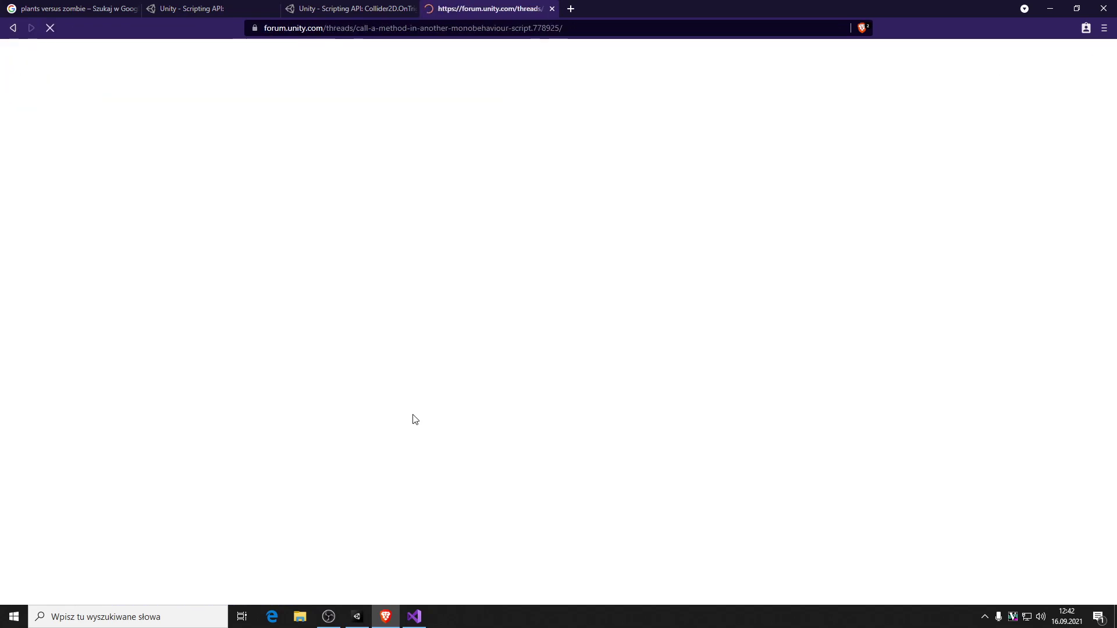
scroll(375, 428, "down", 3)
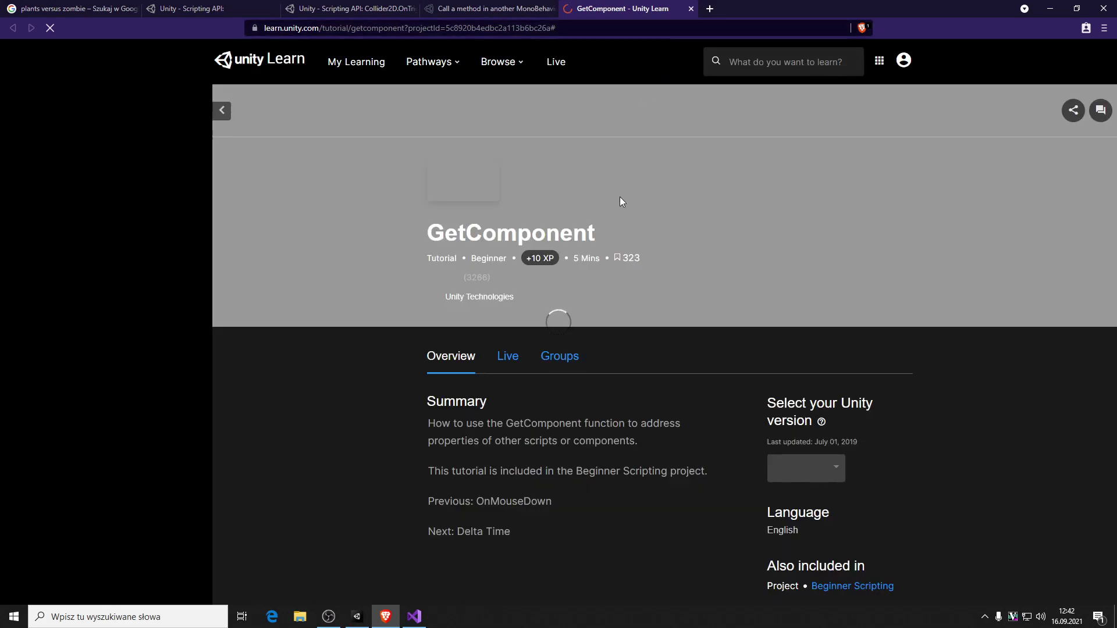
- Scroll to the UsingOtherComponents GetComponent example, dismiss the translate prompt, and return to Visual Studio
scroll(595, 205, "down", 3)
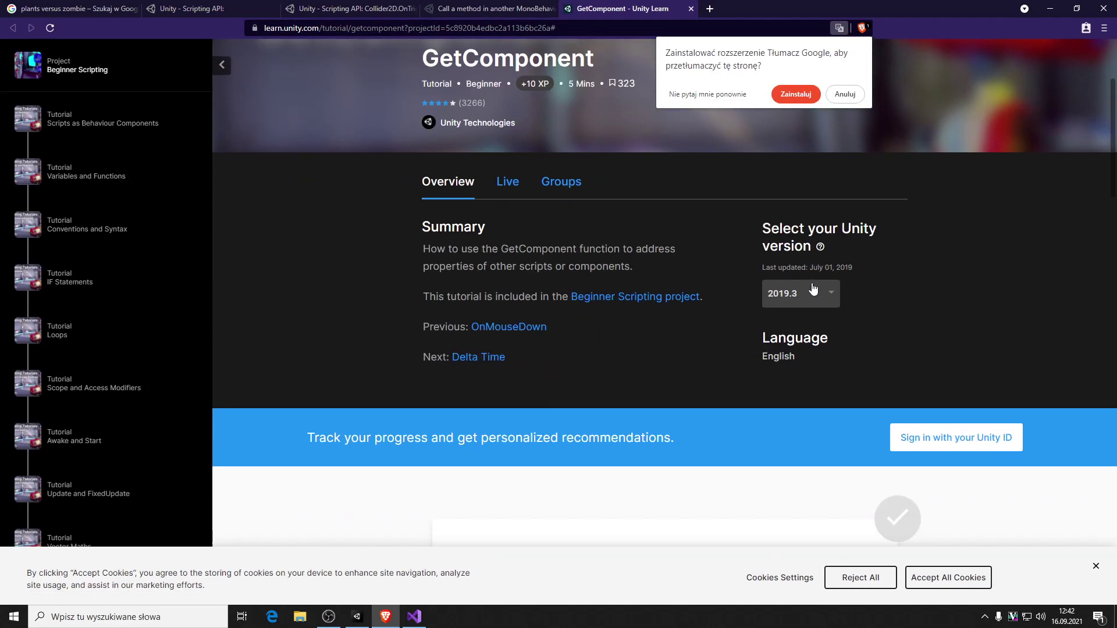
scroll(541, 302, "up", 3)
scroll(556, 269, "down", 5)
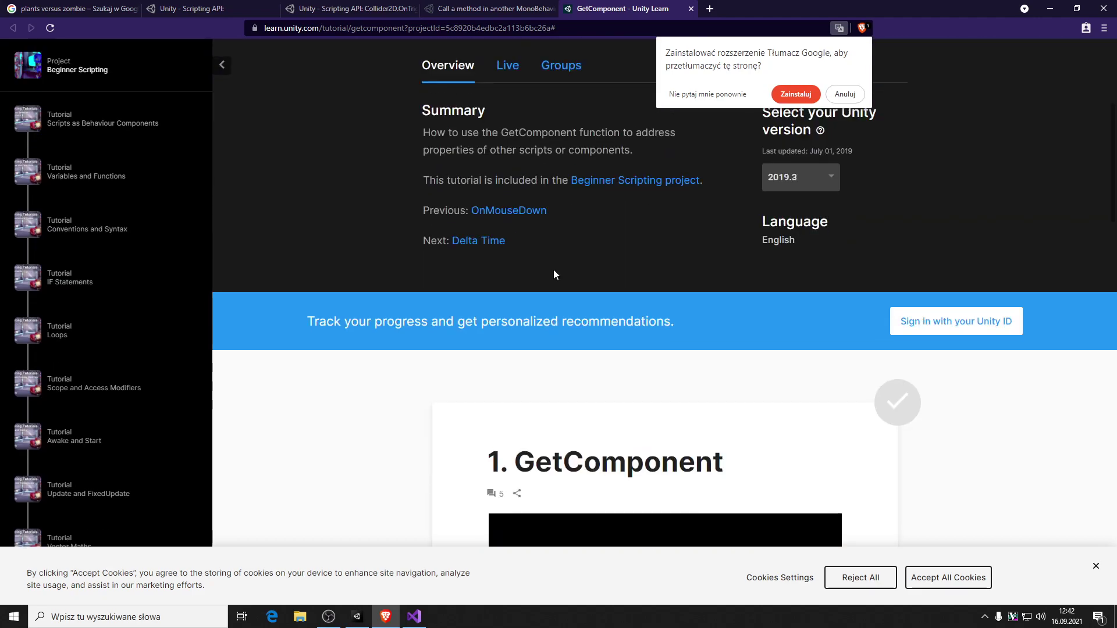
scroll(544, 265, "up", 3)
scroll(524, 265, "down", 4)
scroll(514, 270, "down", 3)
scroll(512, 272, "down", 5)
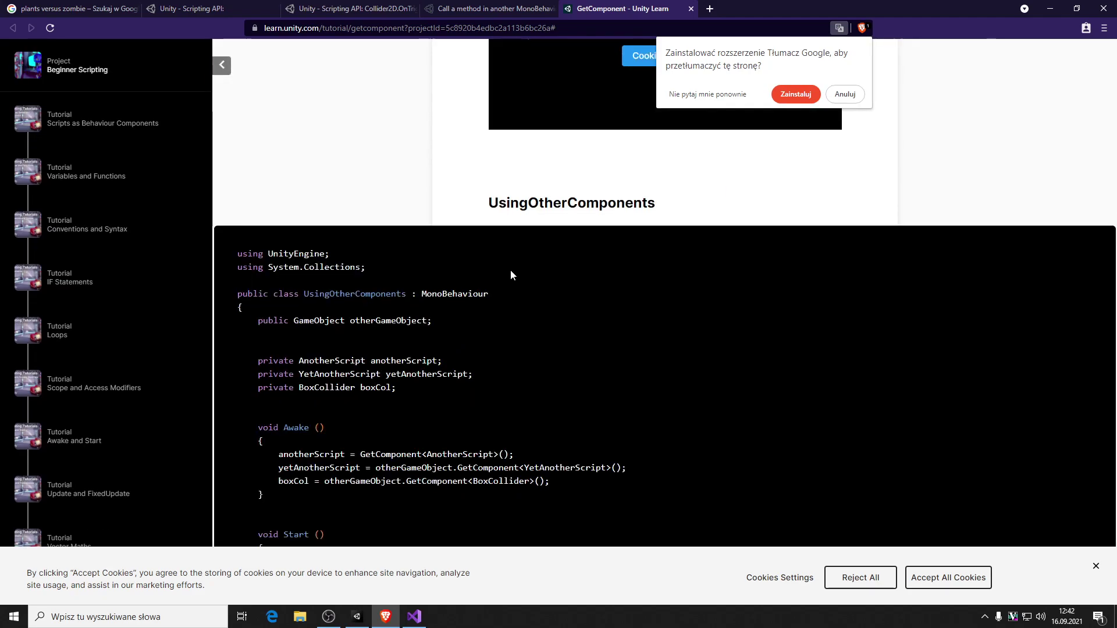
scroll(512, 272, "down", 3)
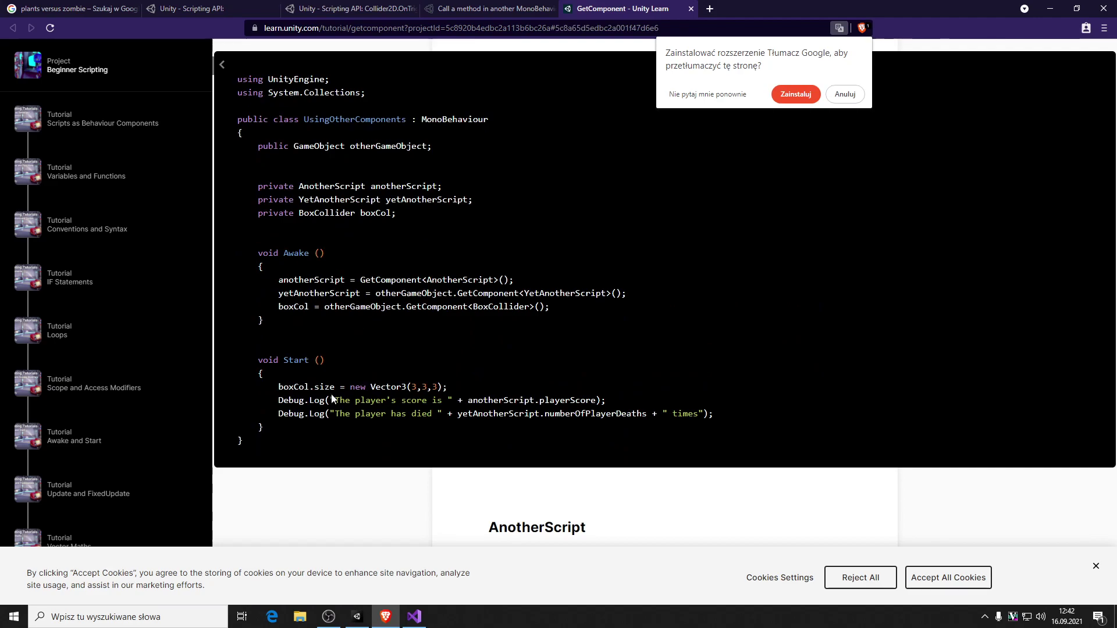
left_click(332, 221)
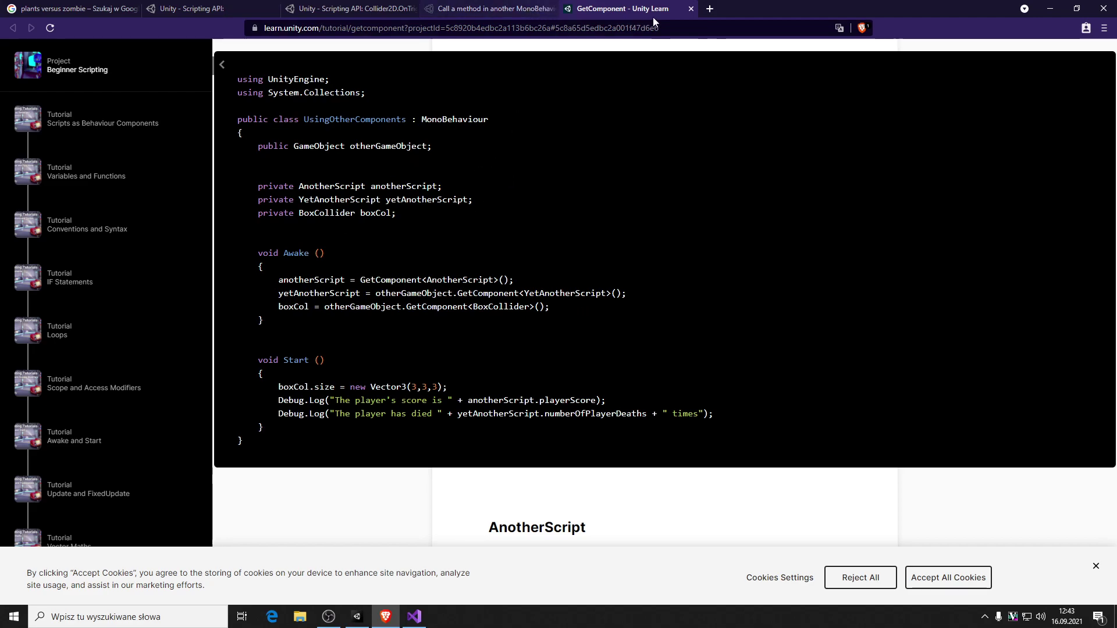
key("alt+Tab")
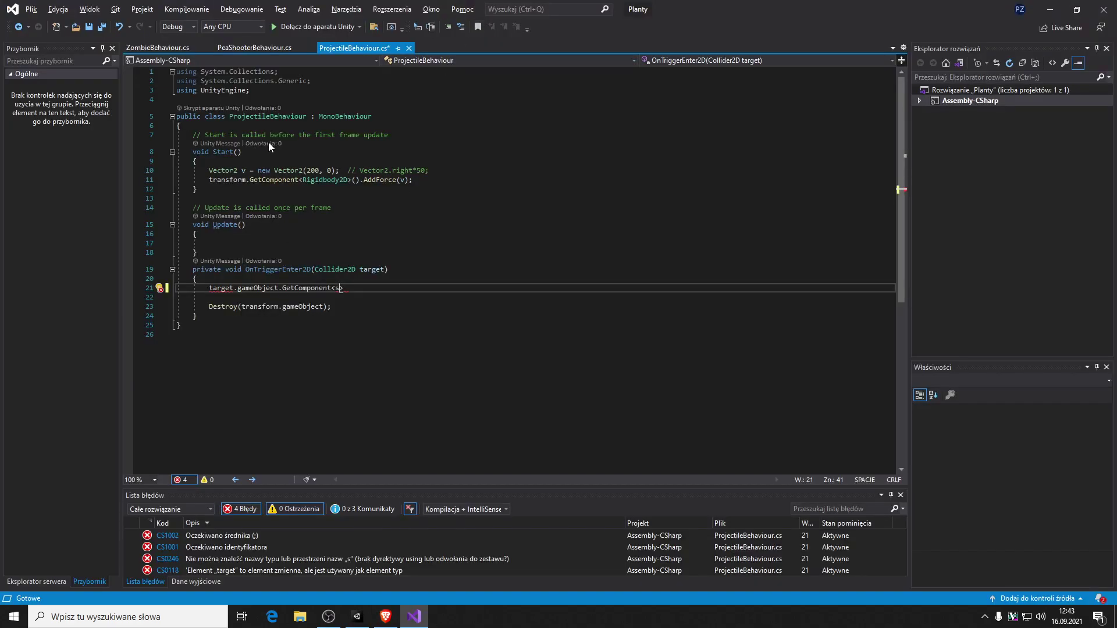
- Begin a GameObject field declaration on a new line after the class's opening brace
left_click(504, 122)
key("Return")
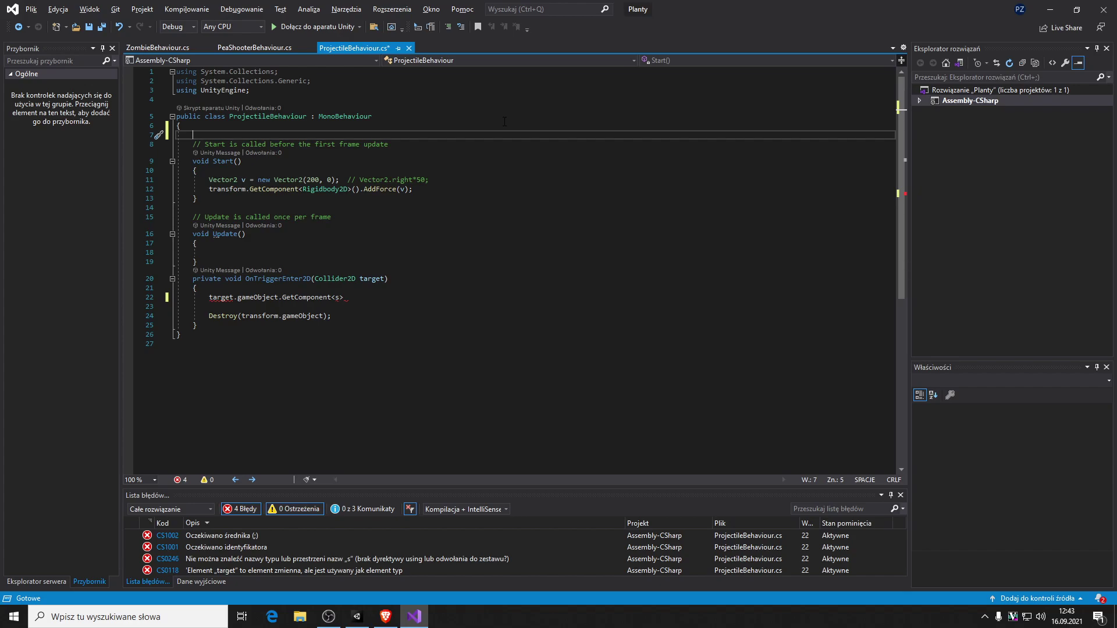
type("GameObject")
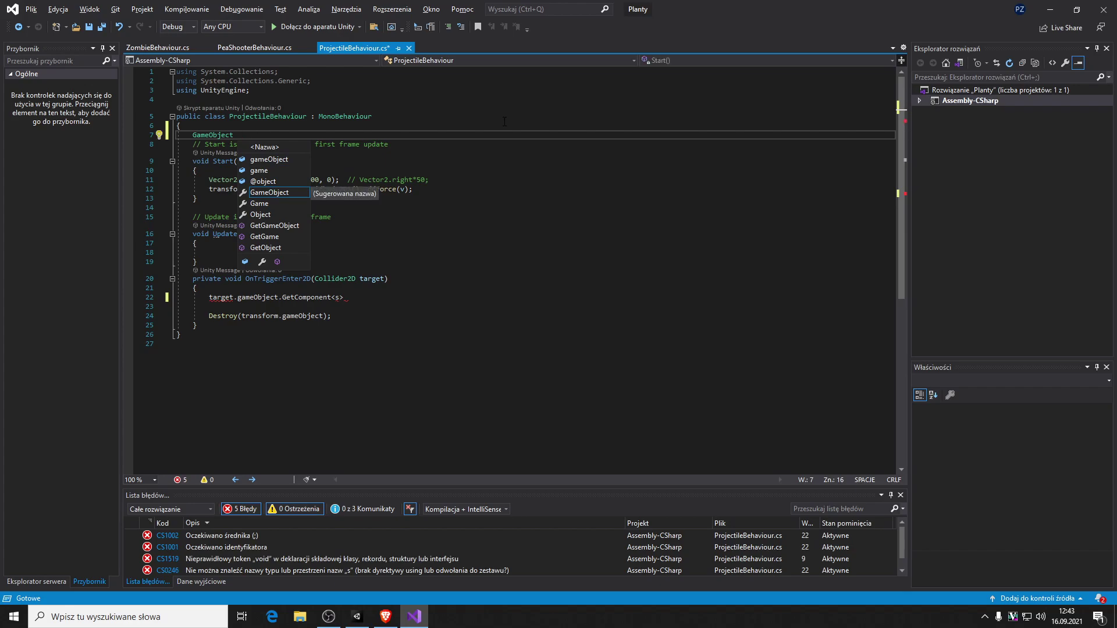
type("ta")
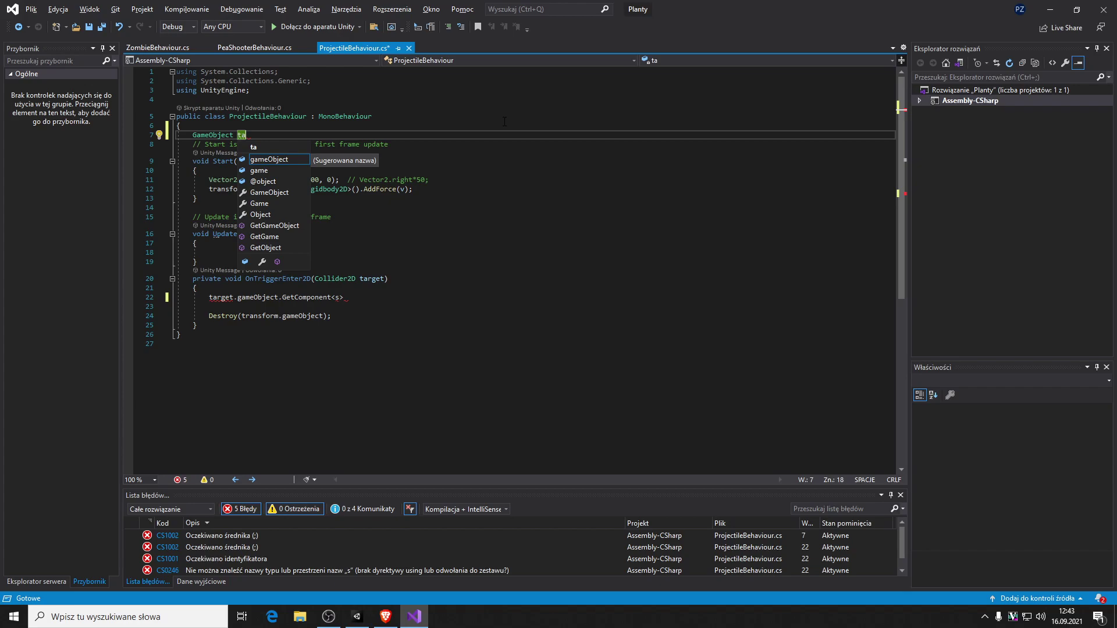
key("BackSpace")
key("BackSpace")
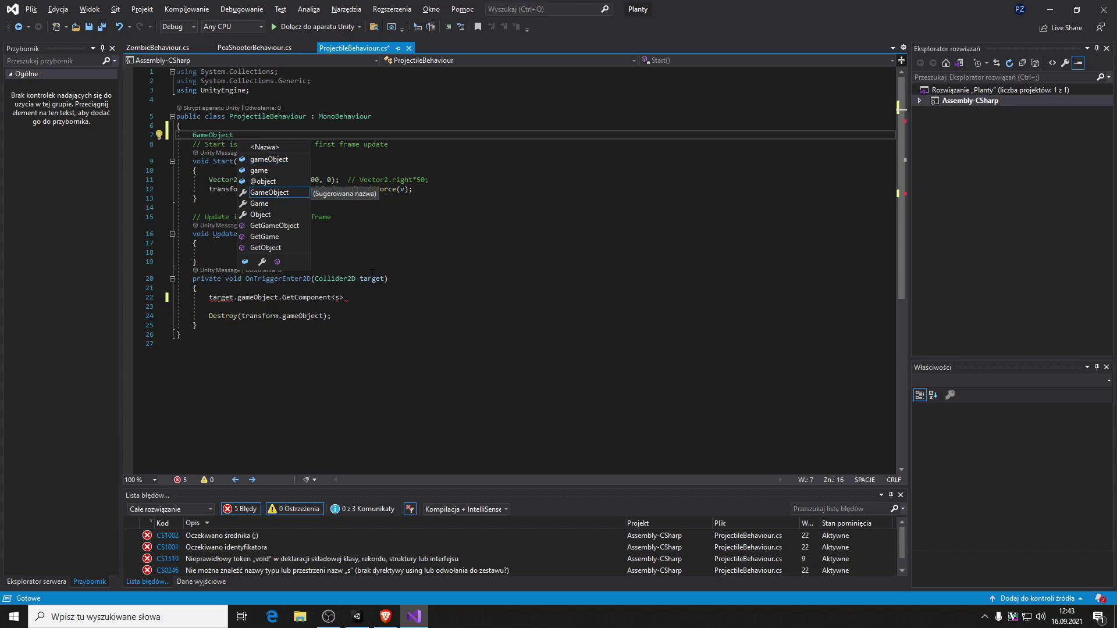
- Rename the trigger parameter to targetColider, save, and update its use on line 22
left_click(365, 278)
double_click(365, 279)
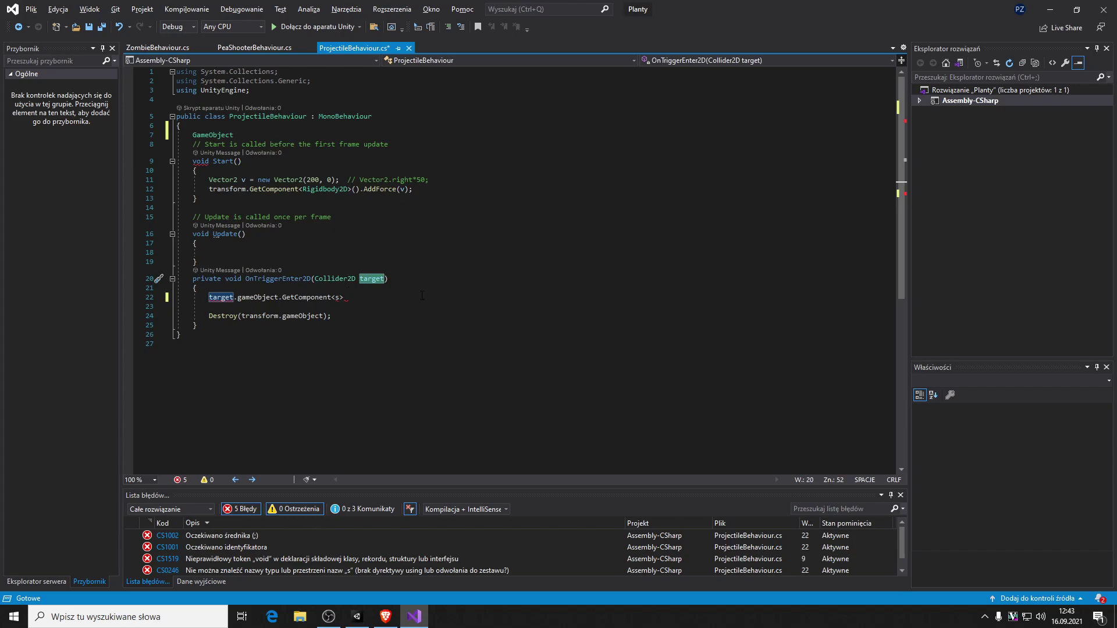
type("targetColid")
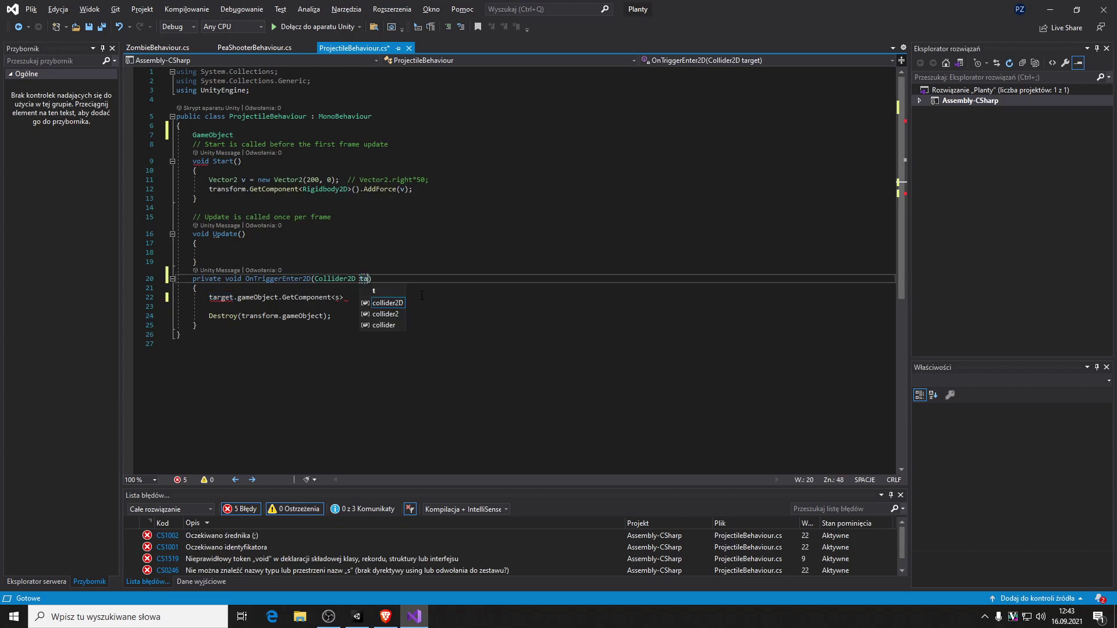
type("er")
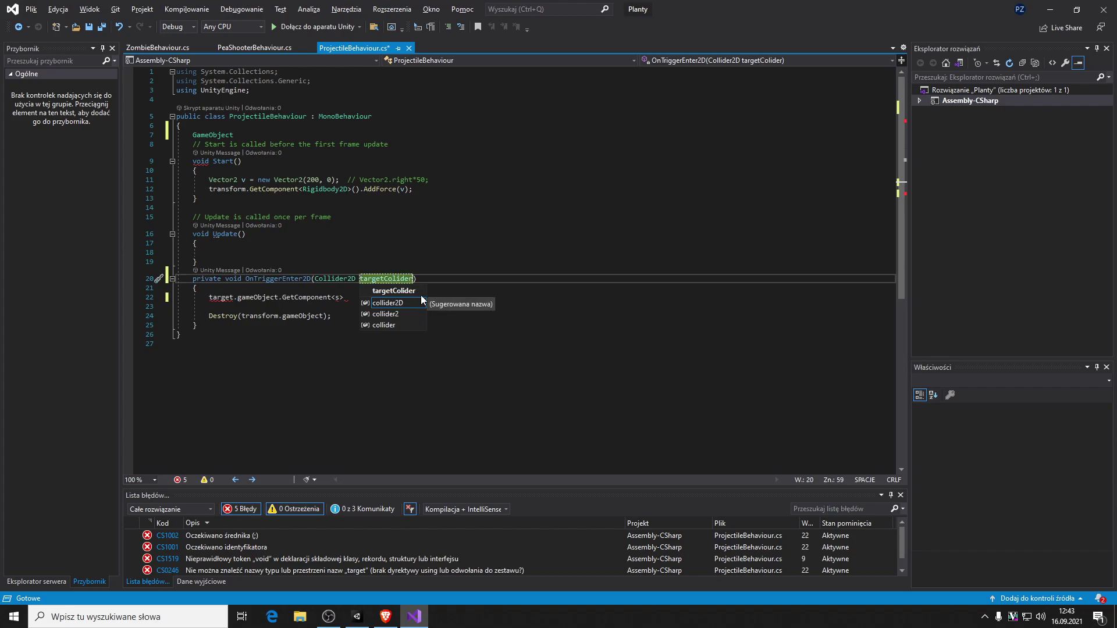
key("Escape")
key("ctrl+period")
key("Return")
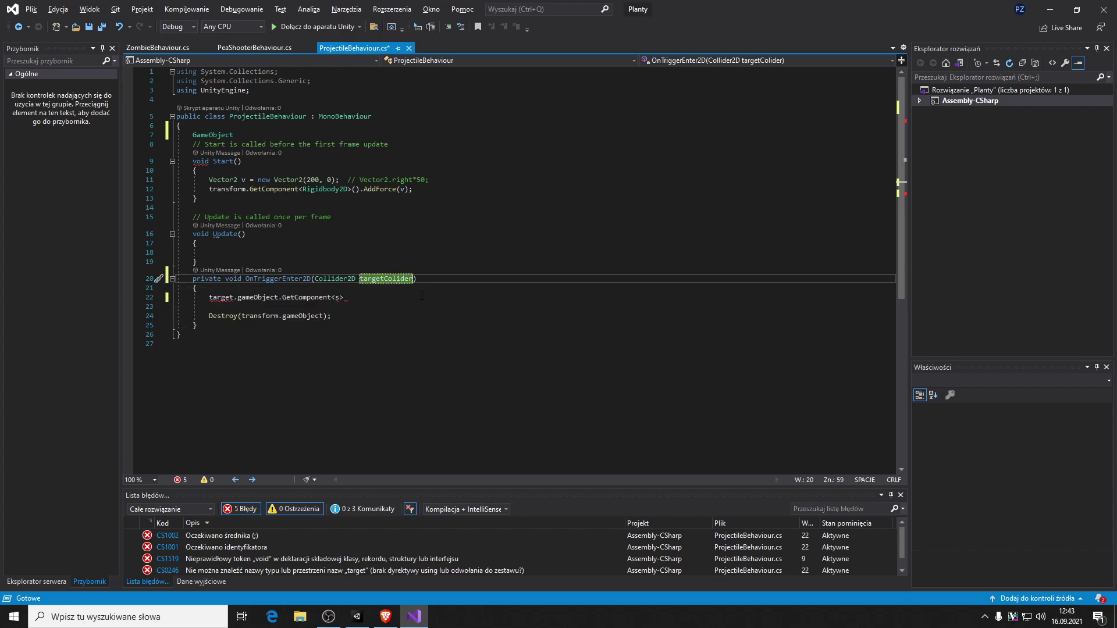
key("ctrl+s")
double_click(386, 278)
key("ctrl+c")
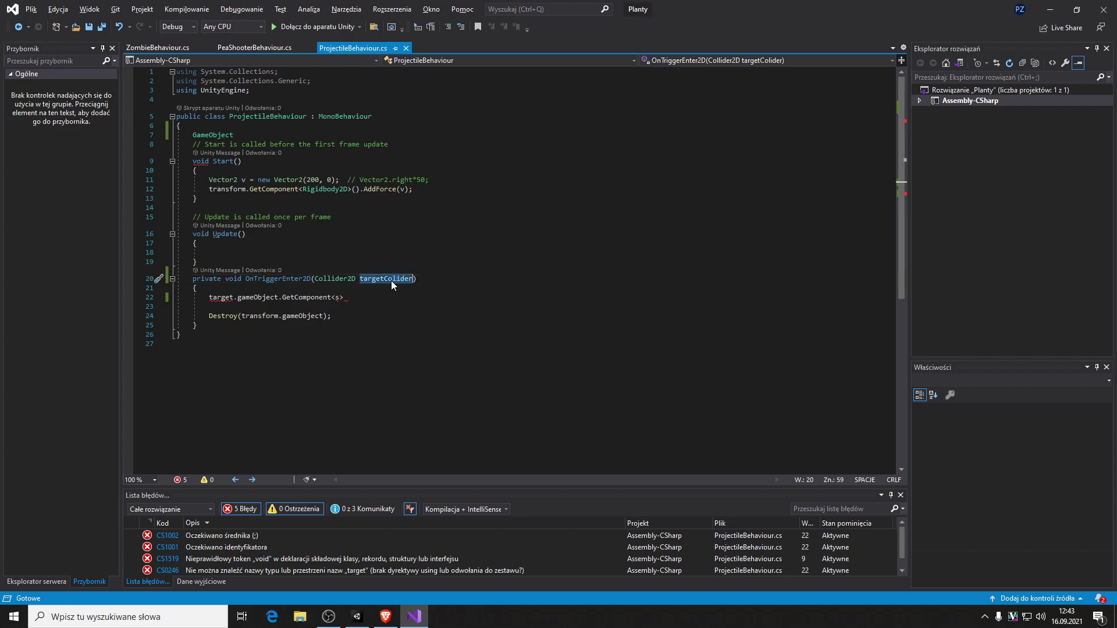
double_click(220, 297)
key("ctrl+v")
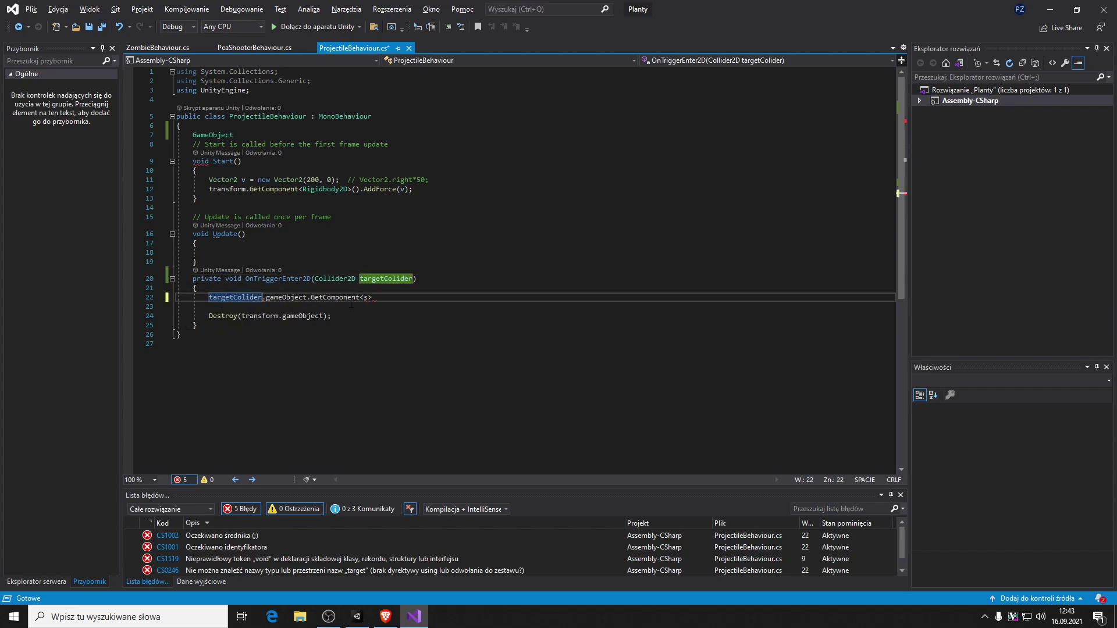
left_click(196, 244)
- Finish the 'GameObject target;' field and select the unfinished GetComponent statement on line 22
left_click(269, 135)
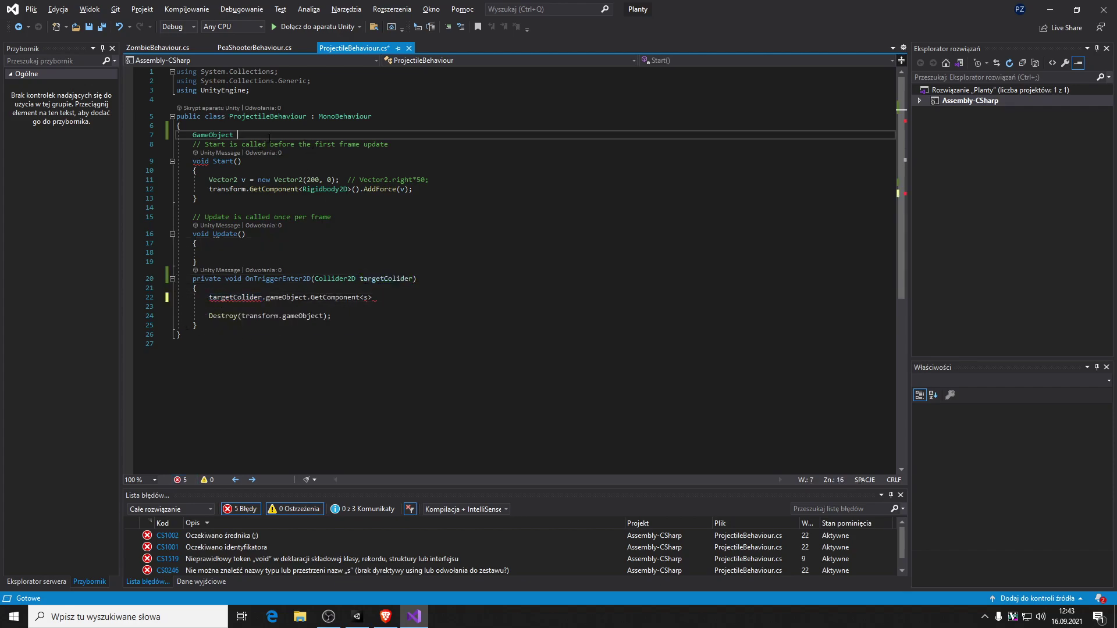
type("target;")
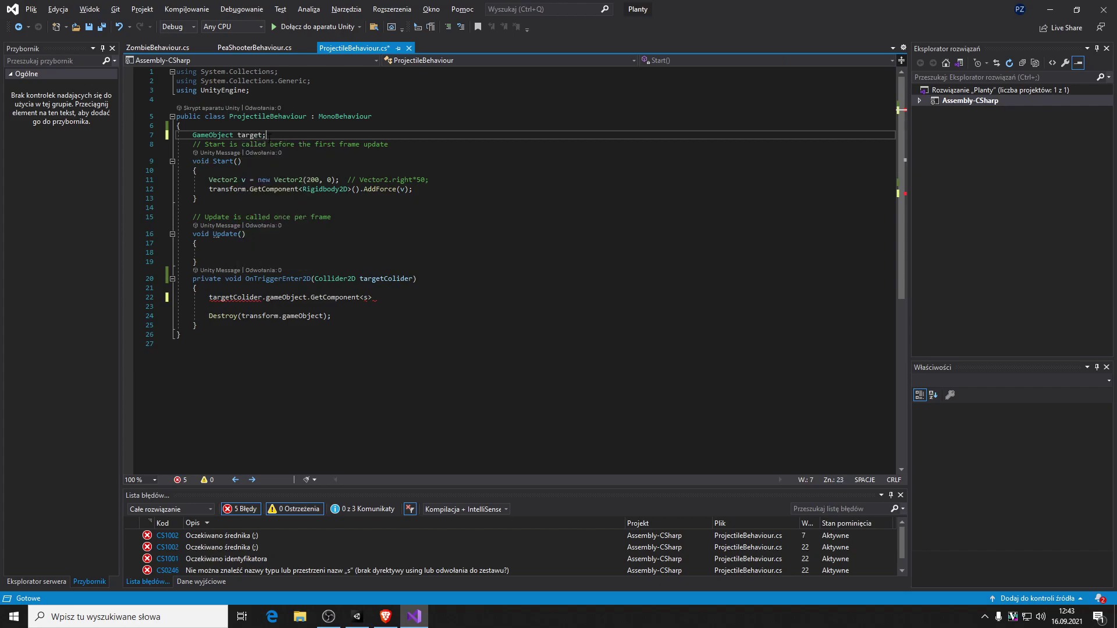
left_click(387, 292)
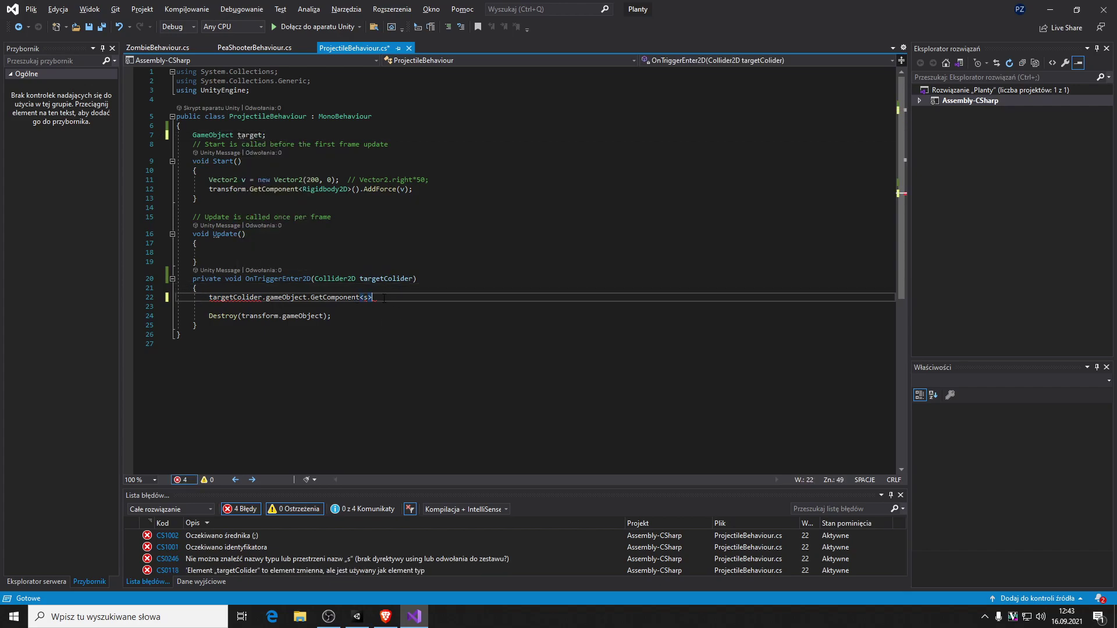
left_click_drag(387, 296, 209, 298)
- Delete the unfinished GetComponent statement and open a new line below the target field
key("Delete")
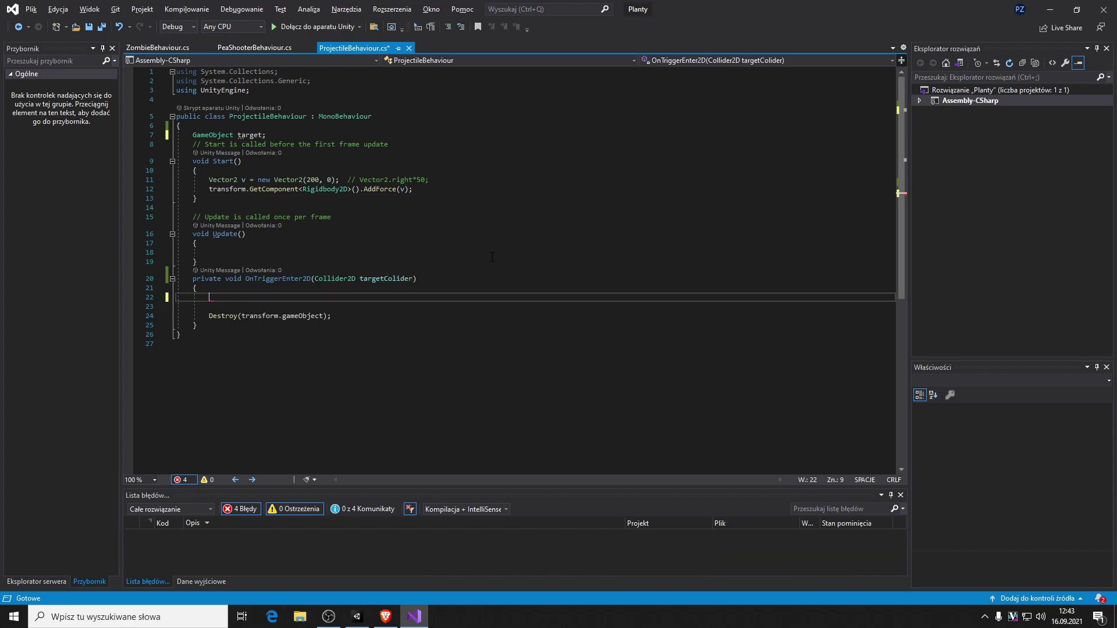
left_click(249, 135)
key("Return")
type("t")
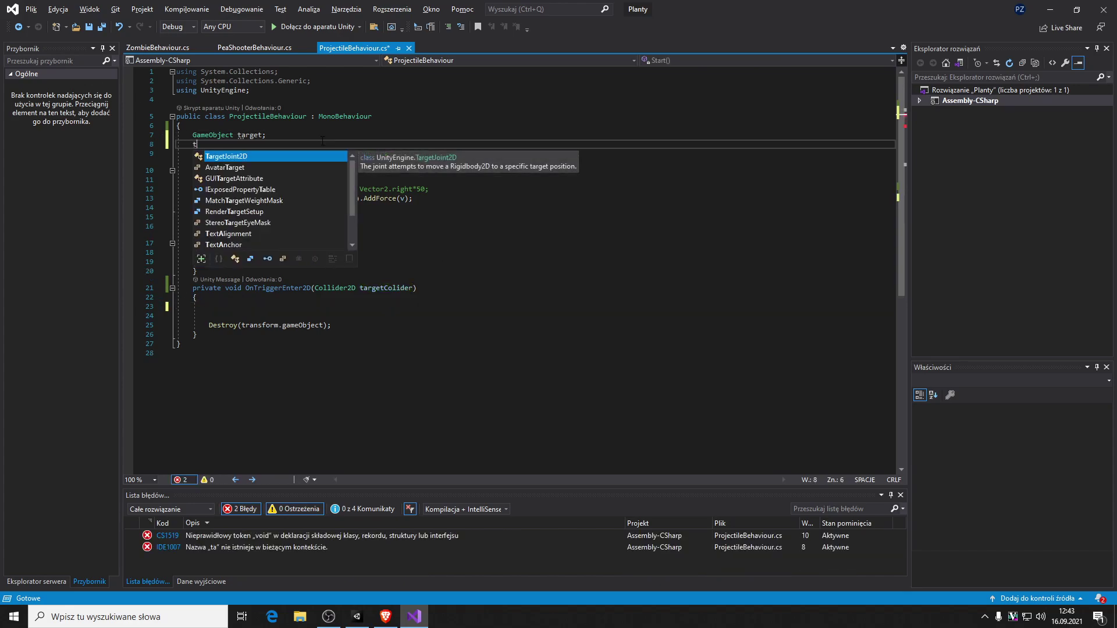
key("alt+Tab")
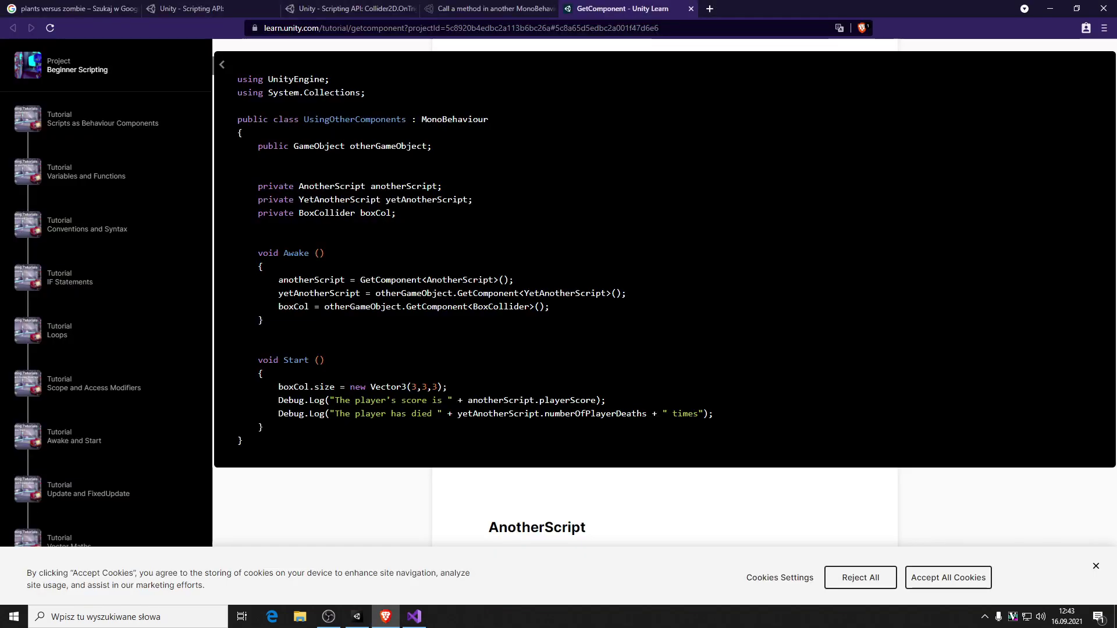
key("alt+Tab")
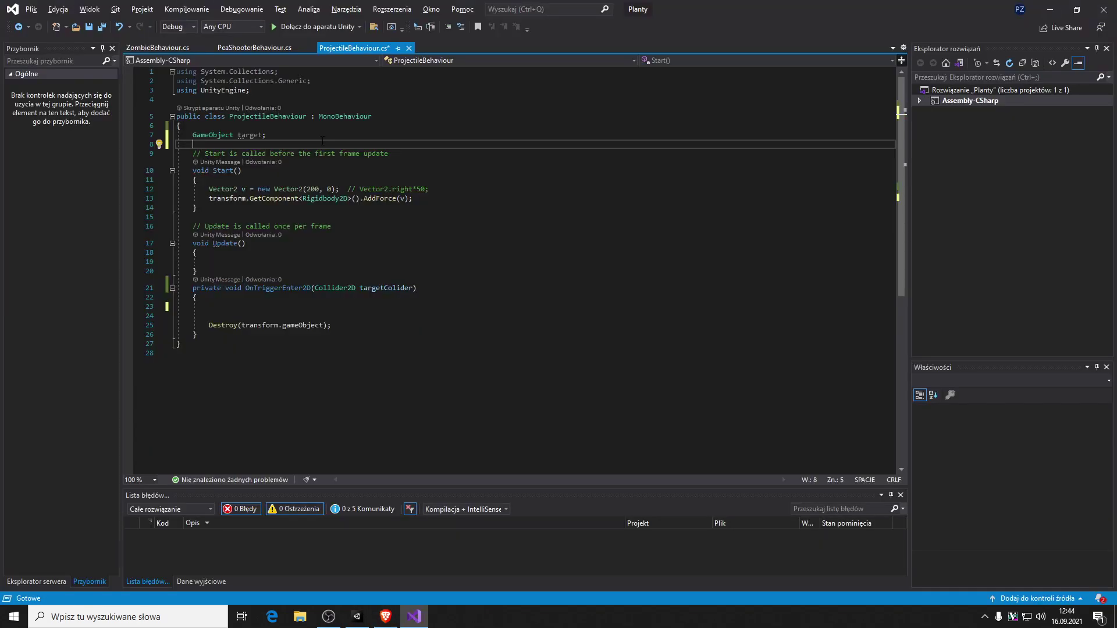
- Declare 'ZombieBehaviour targetScript;' and start 'target = ' inside OnTriggerEnter2D
type("Zom")
key("Tab")
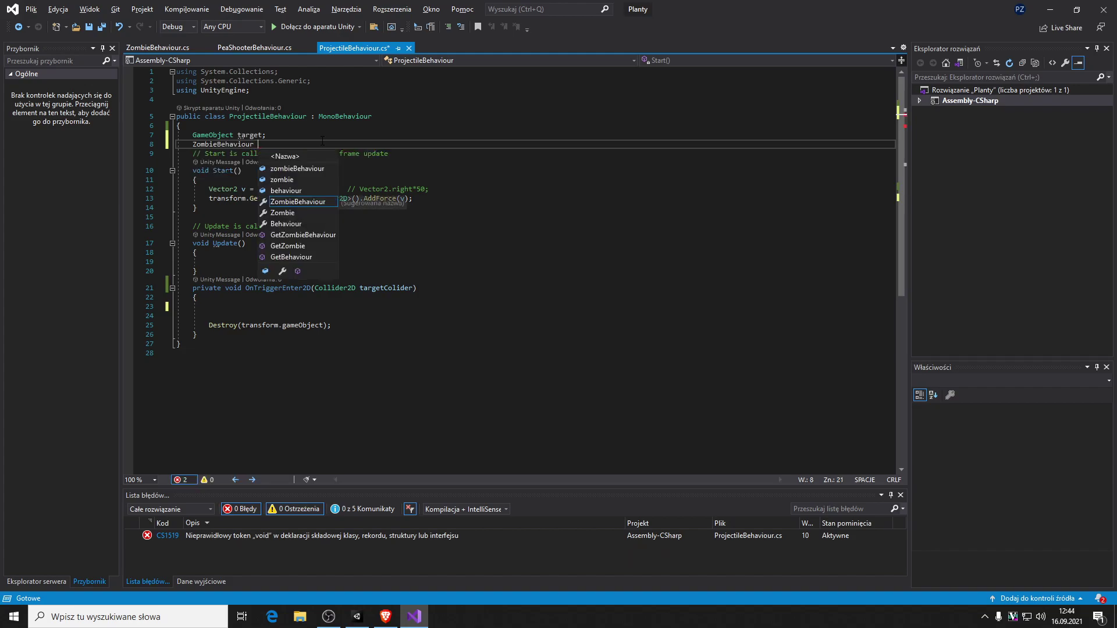
type("target")
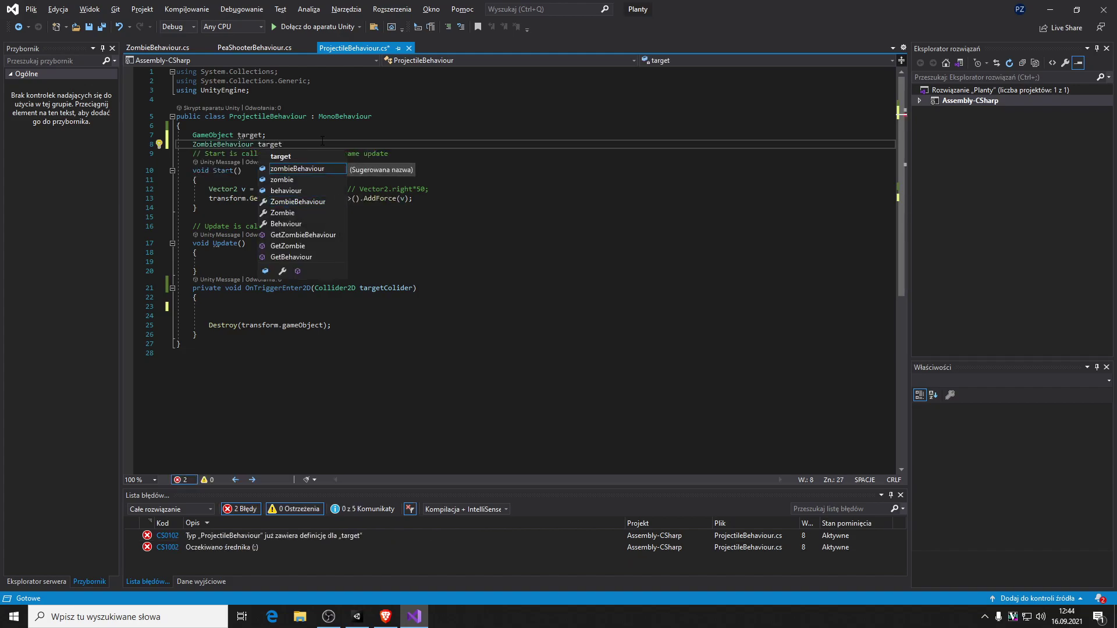
type("Scri")
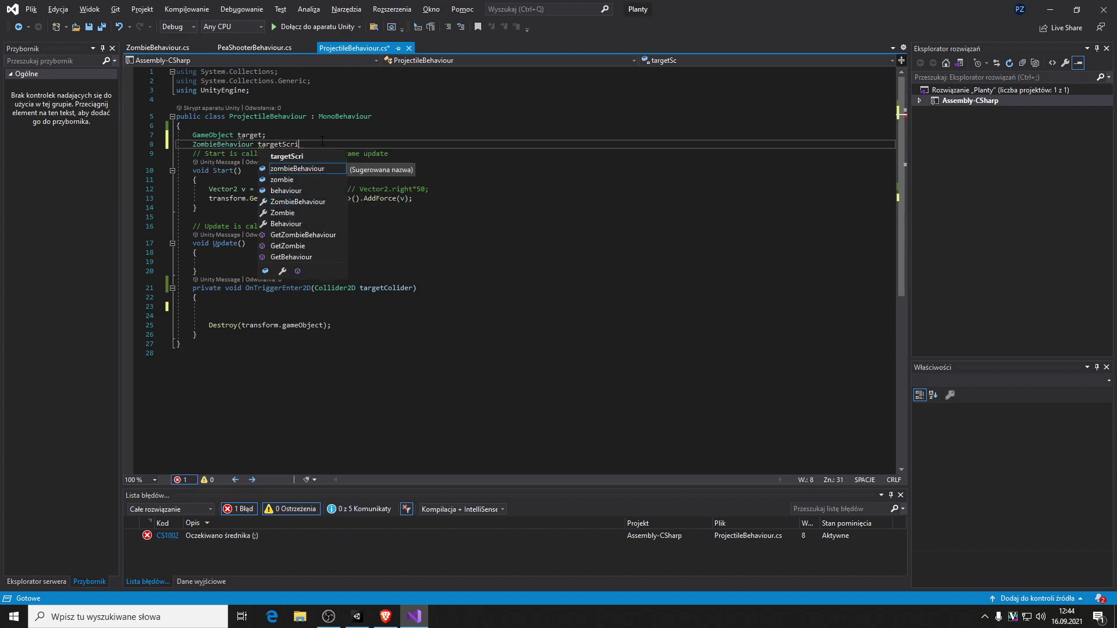
type("pt;")
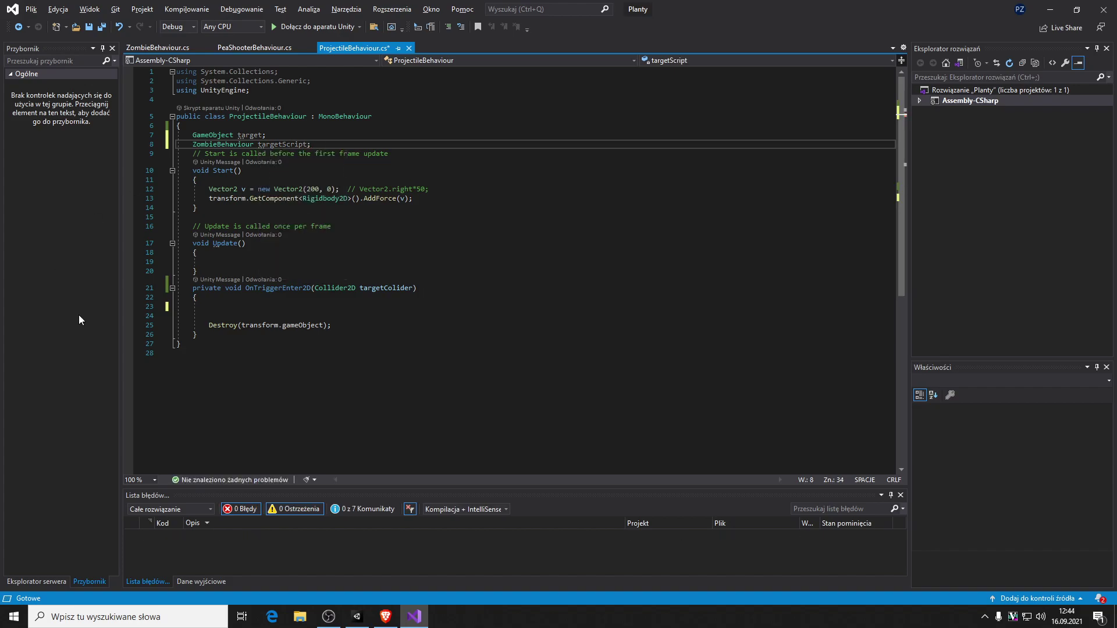
left_click(373, 307)
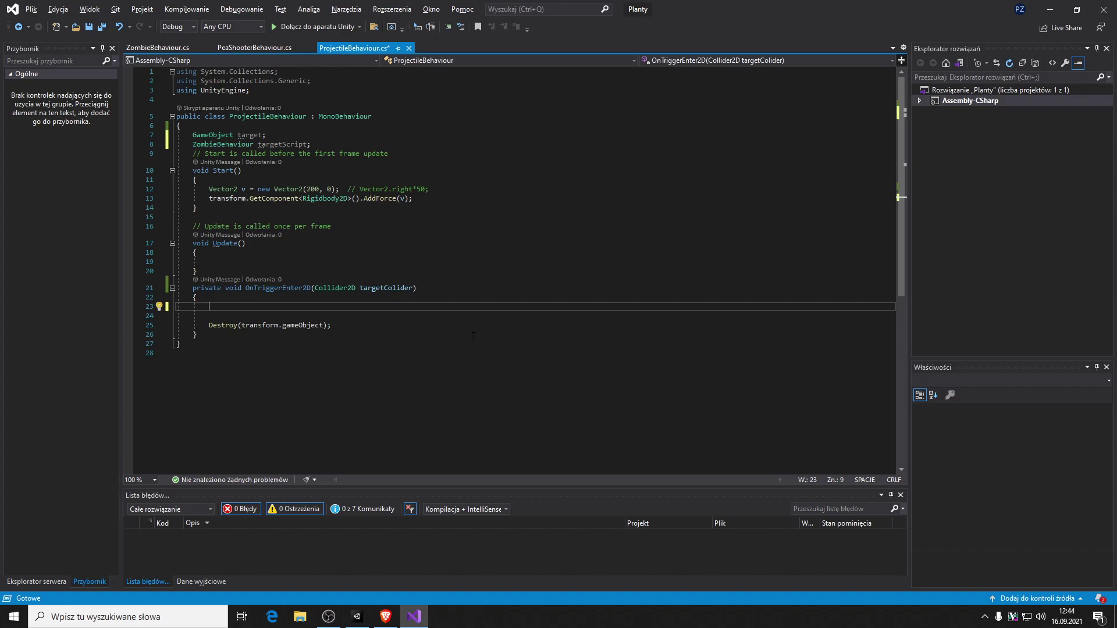
type("target")
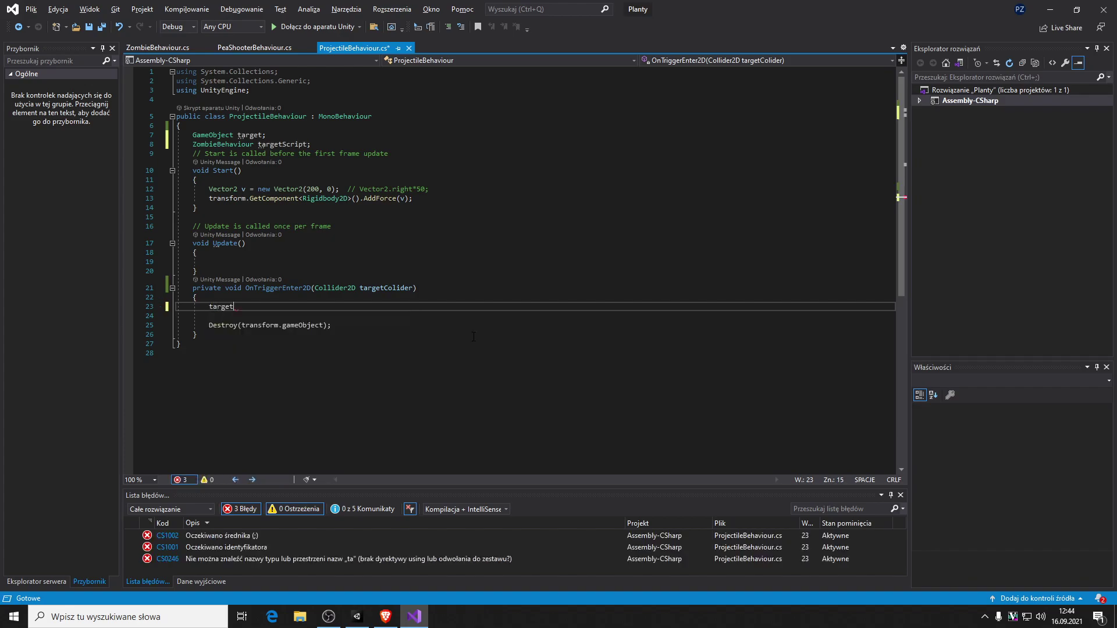
type(" = ta")
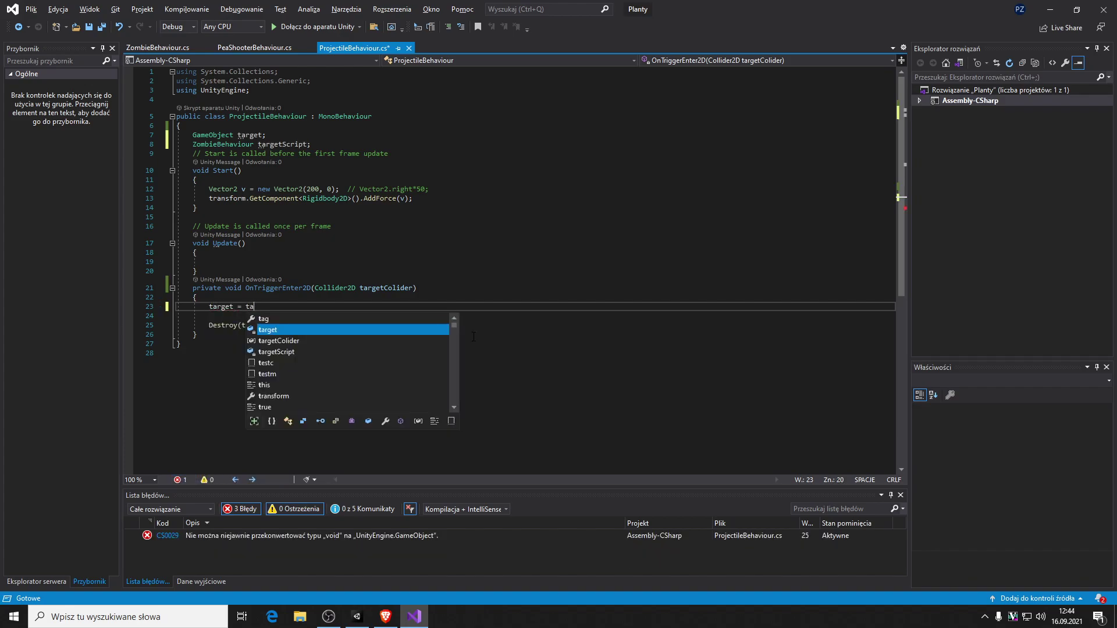
- Write 'target = targetColider.gameObject;' and 'targetScript = target.GetComponent<ZombieBehaviour>();'
key("Down")
type(".")
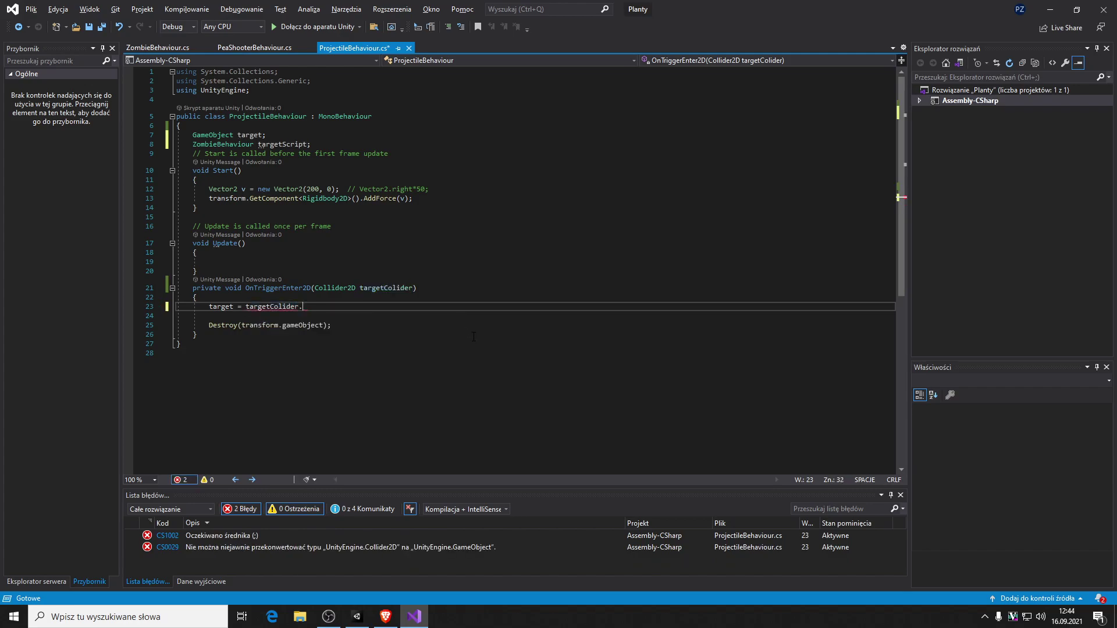
type("g;")
key("Return")
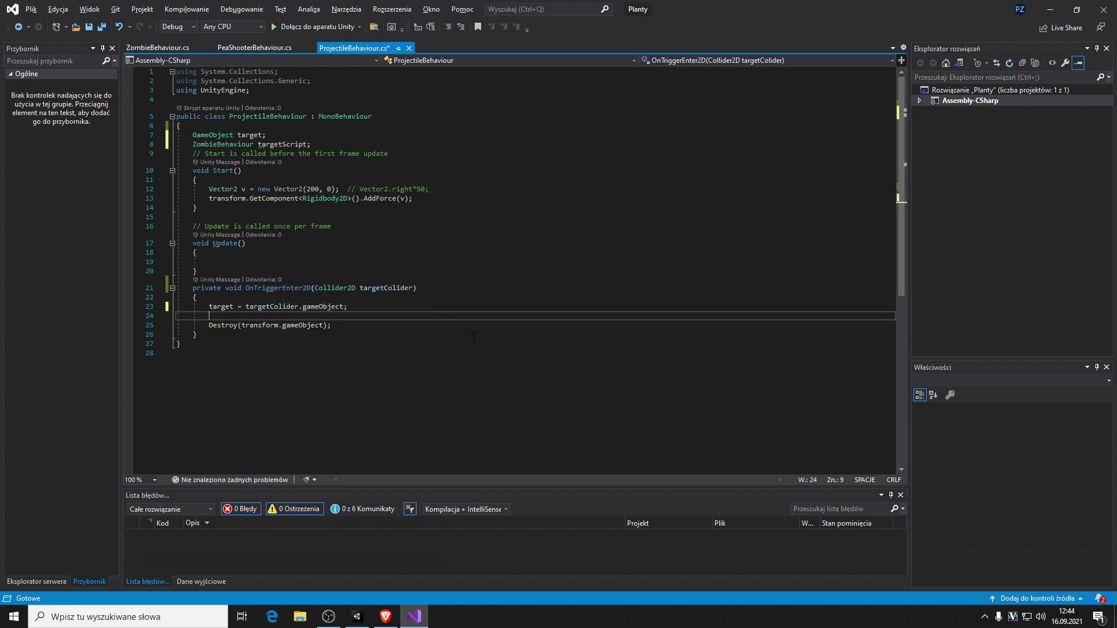
type("tar")
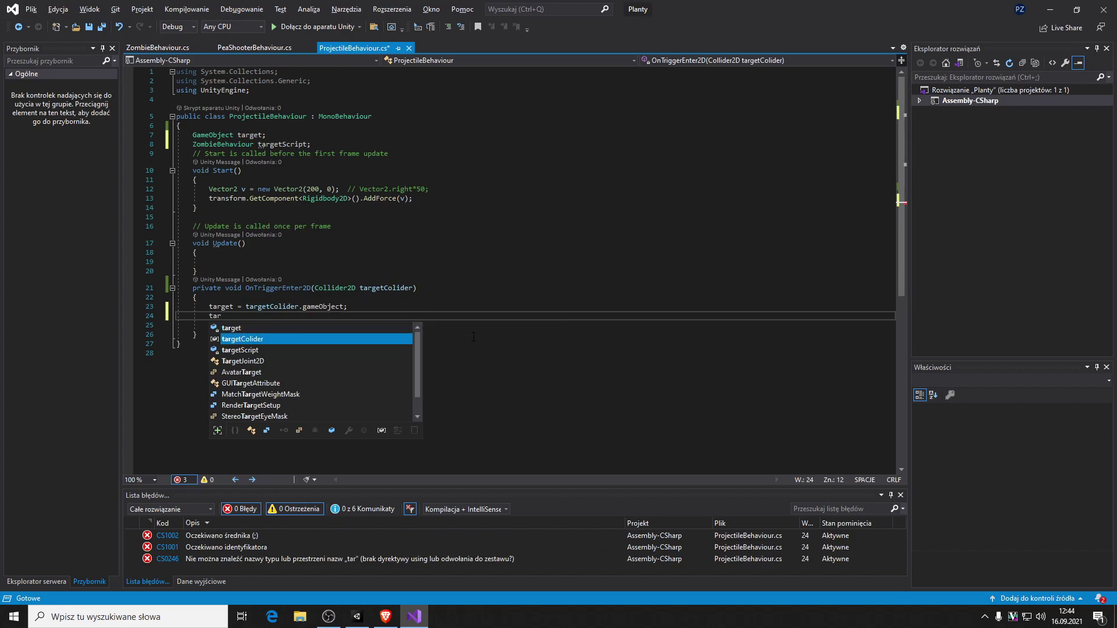
key("Down")
type("= ")
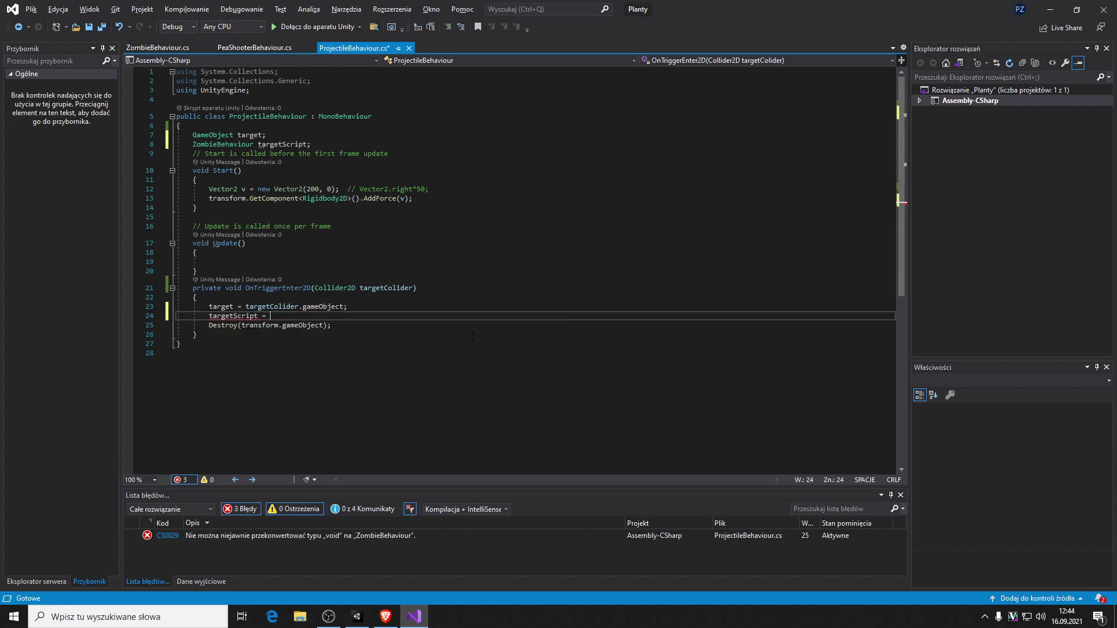
type("tar")
key("Tab")
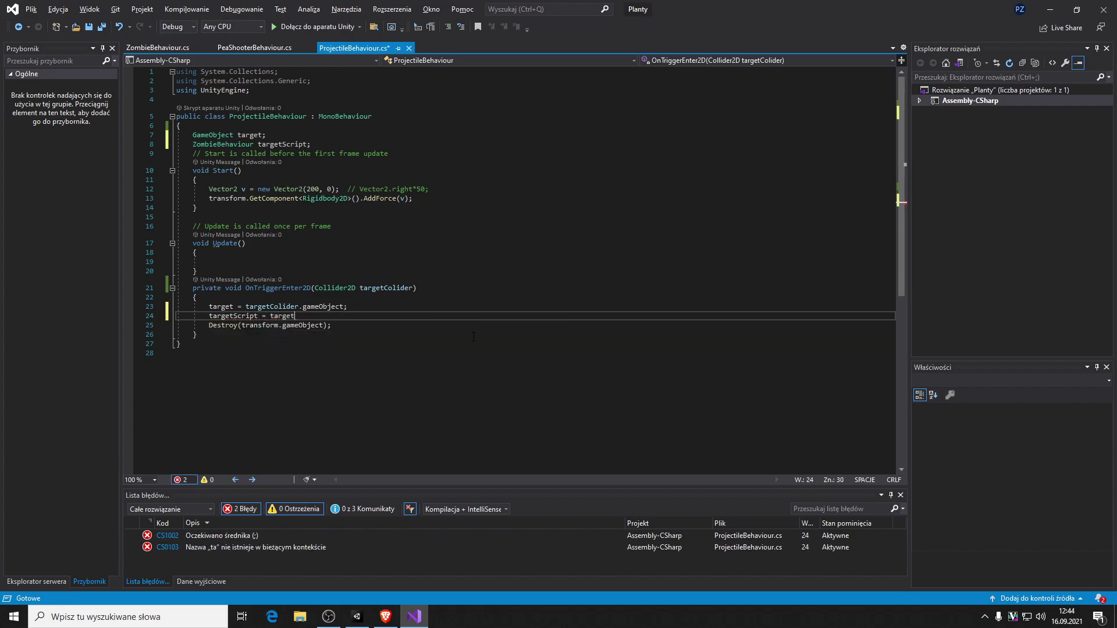
type(".get")
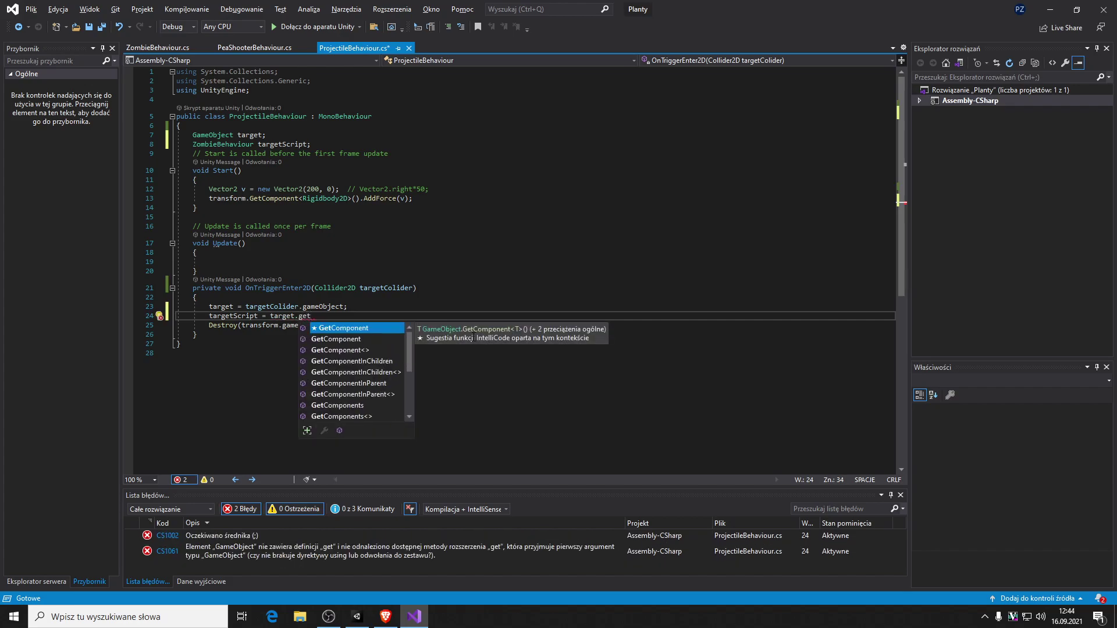
key("Tab")
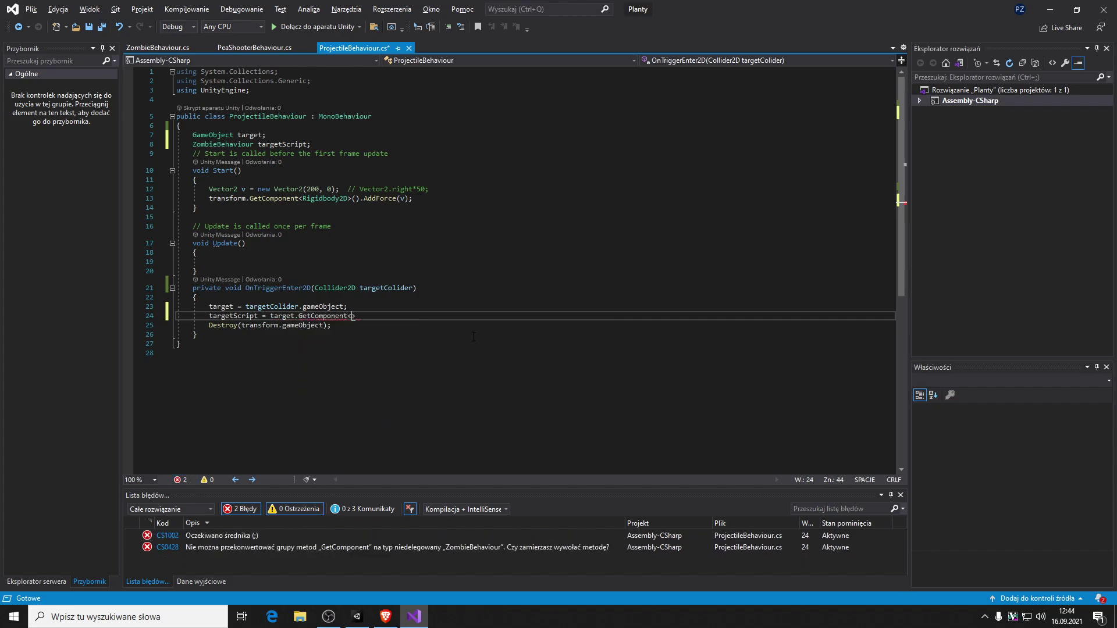
type("Zo")
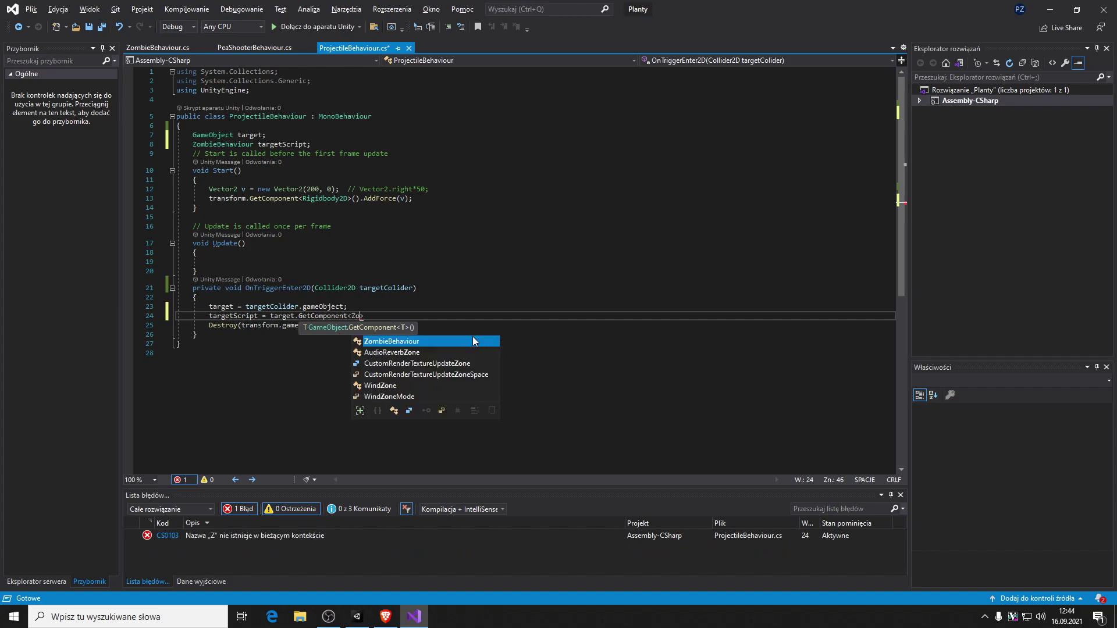
type(">")
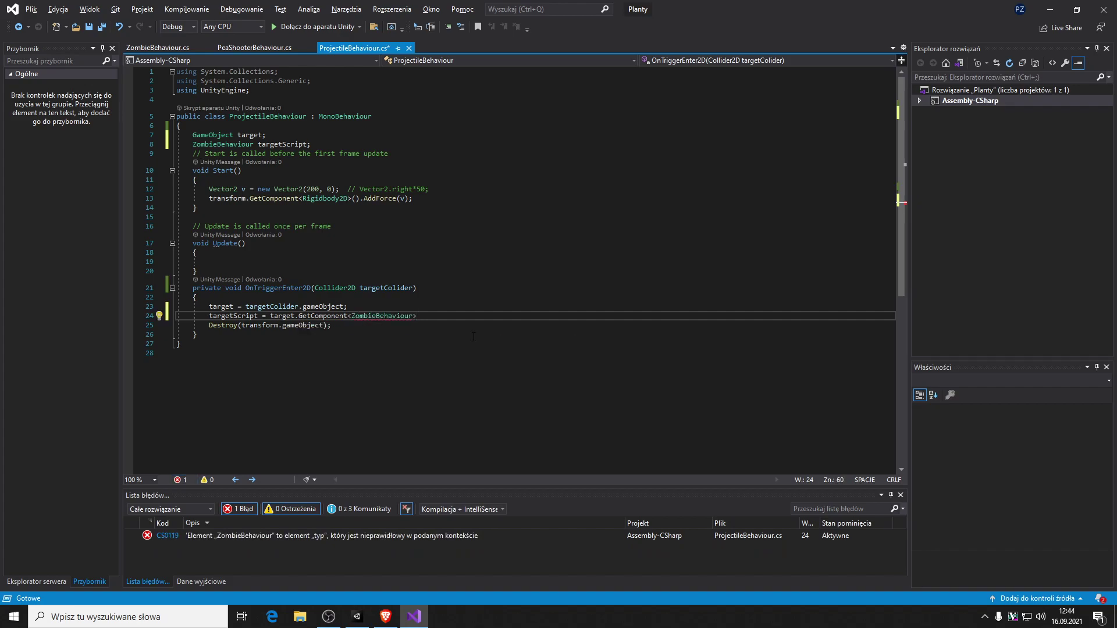
type("();")
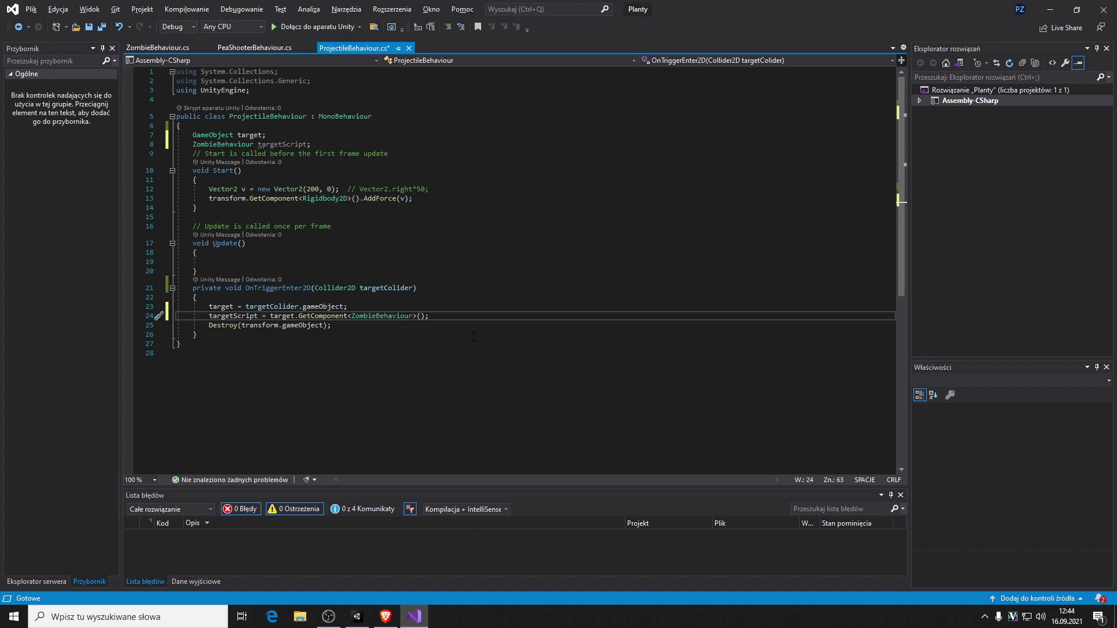
- Add 'targetScript.GetHit();' on a new line and save the script
key("Return")
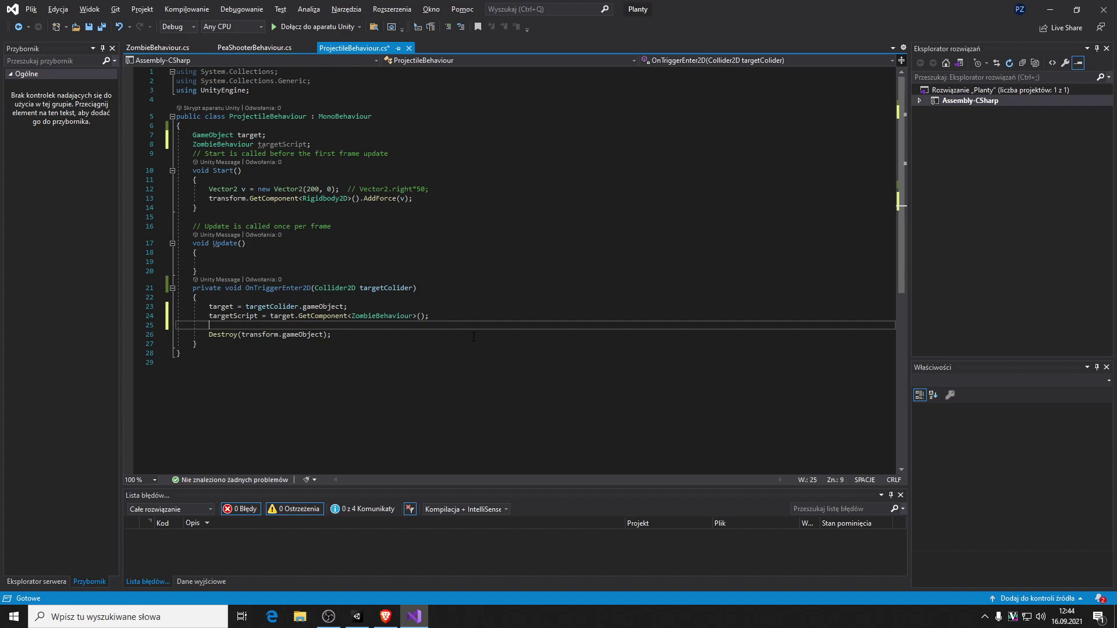
type("tar")
key("Down")
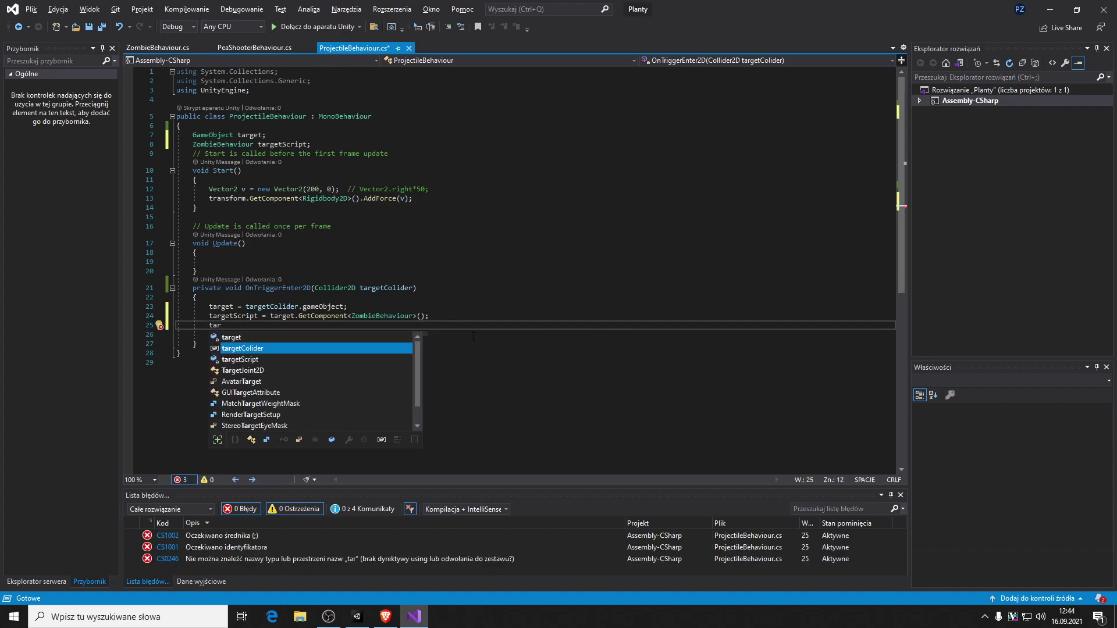
key("Down")
key("Tab")
type(".")
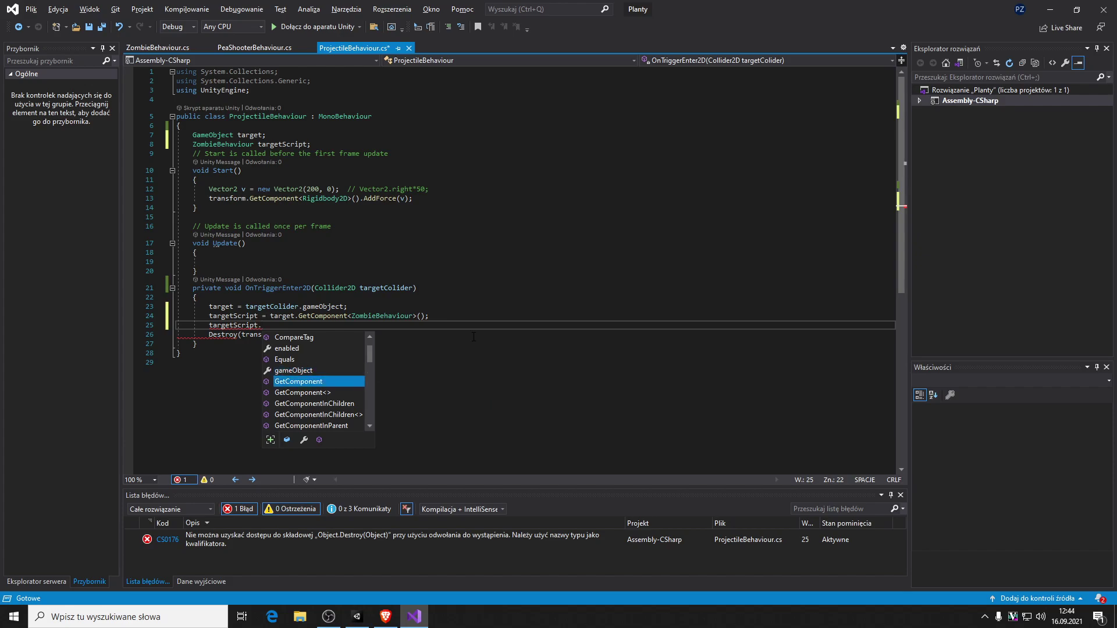
key("Down")
key("Down")
key("Down")
key("Down")
key("Down")
key("Down")
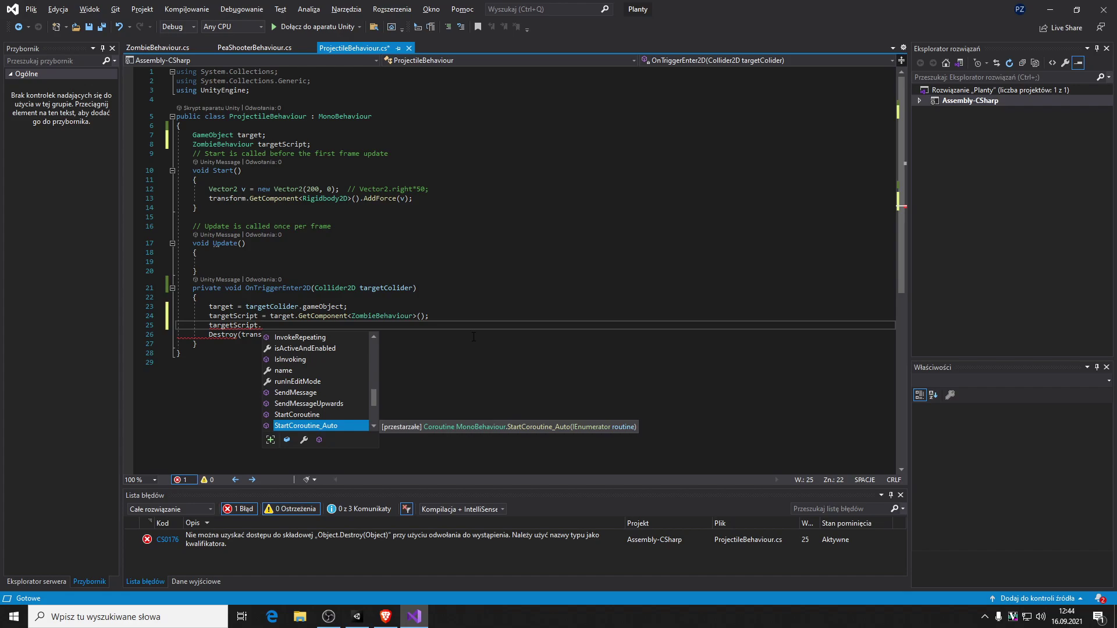
type("Get")
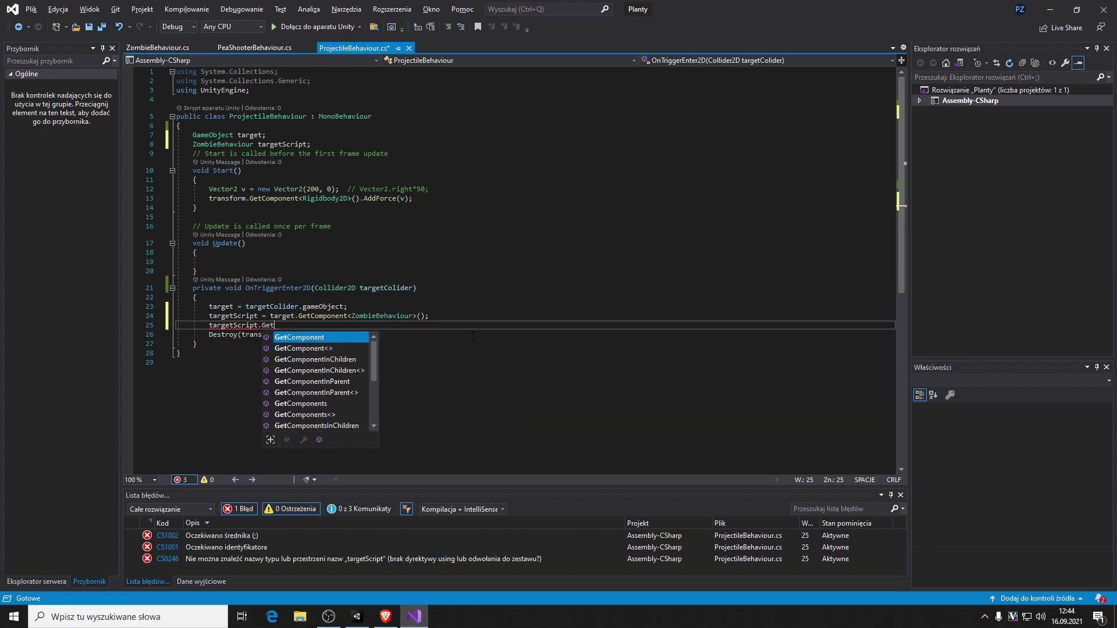
type("Hit")
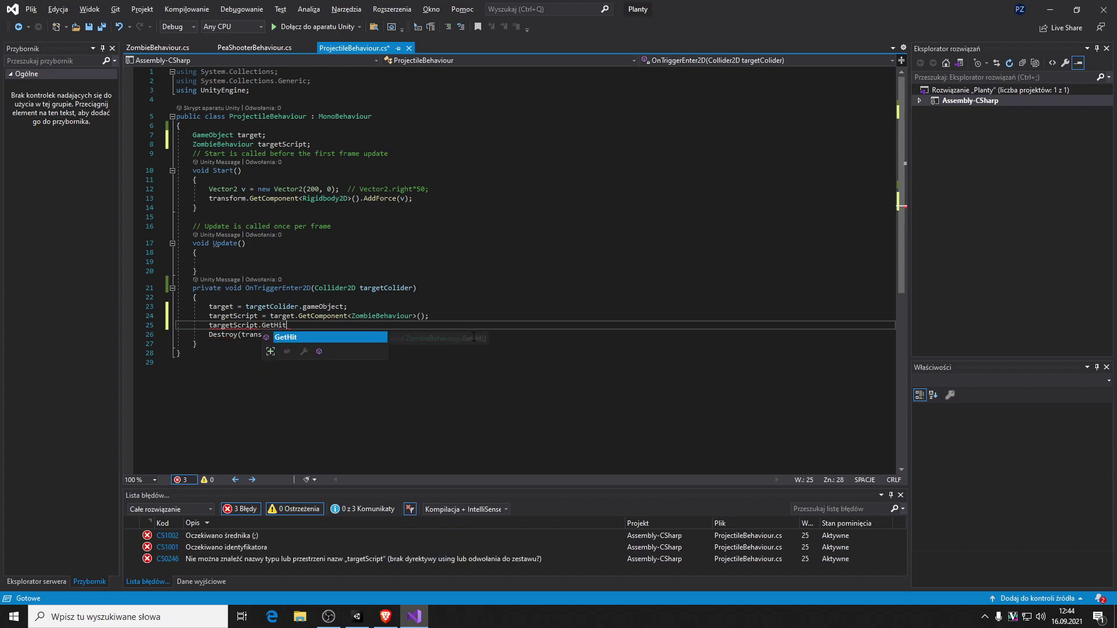
key("Escape")
type("();")
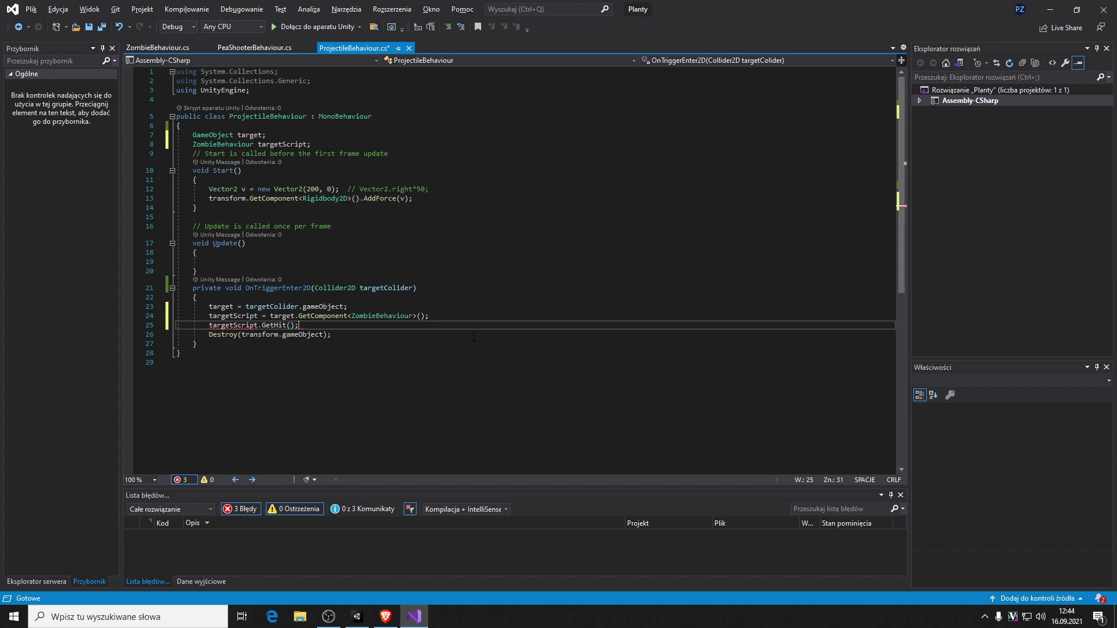
key("ctrl+s")
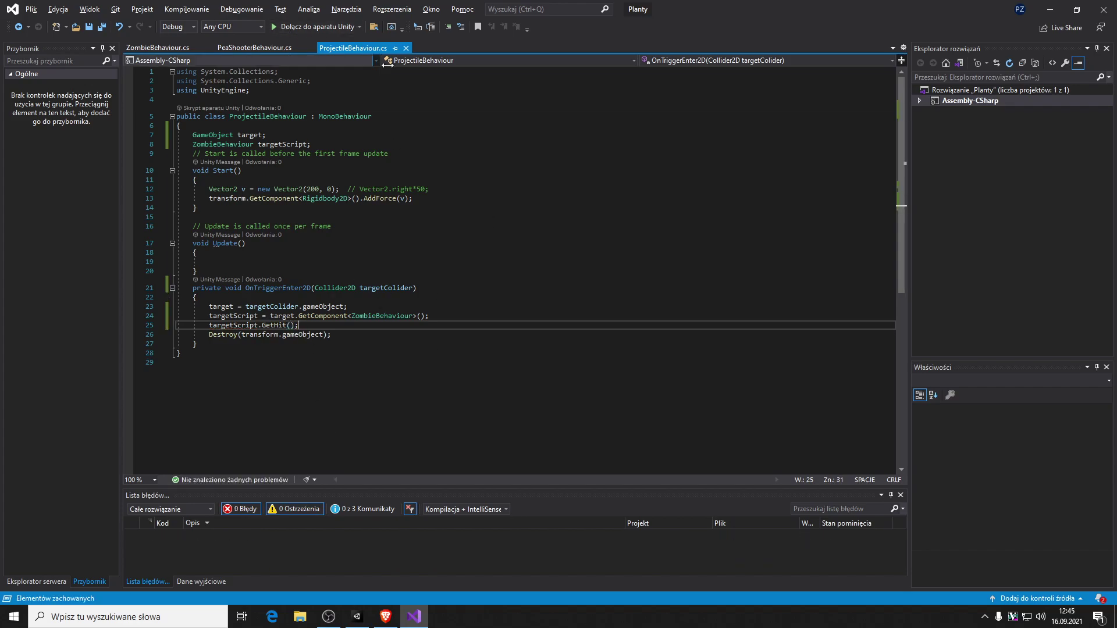
- Undo the accidental edit on line 23 and move to the end of line 25
mouse_move(217, 316)
left_mouse_down()
mouse_move(254, 307)
mouse_move(197, 297)
left_mouse_up()
key("ctrl+z")
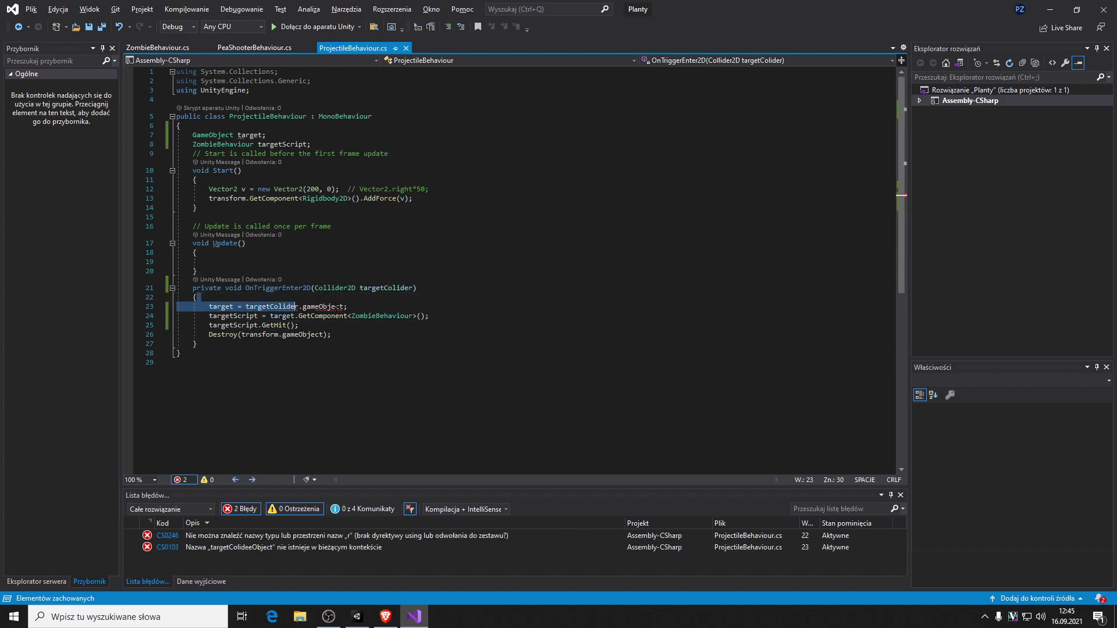
left_click(213, 316)
left_click(427, 307)
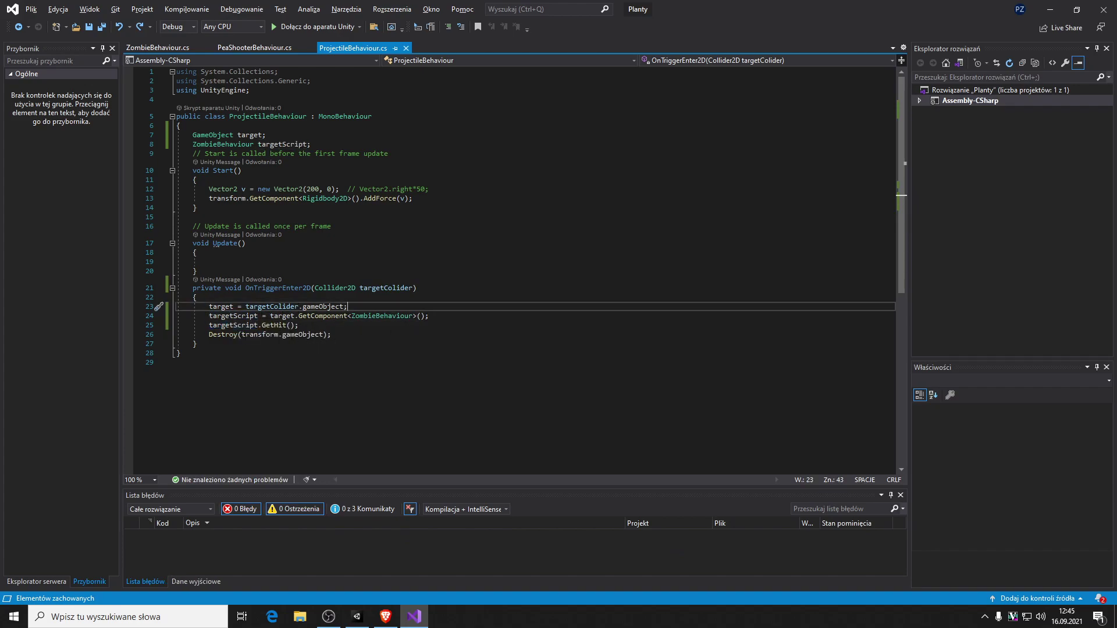
key("Down")
key("Down")
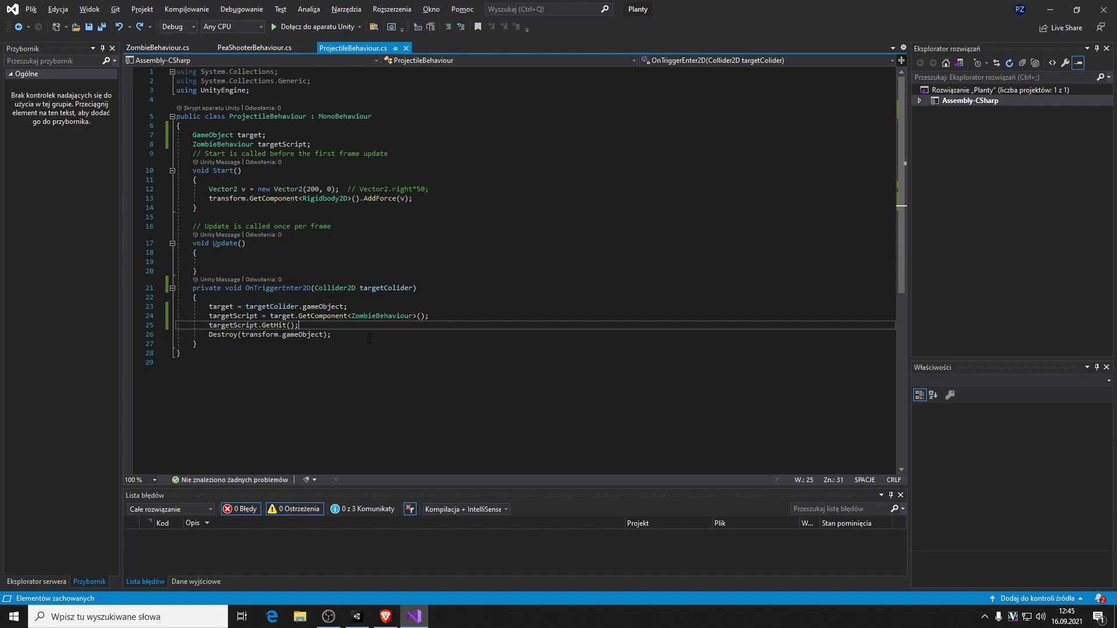
- Inspect the targetColider parameter and its uses, then return to the end of the GetHit line
key("Up")
key("Up")
key("shift+Right")
key("shift+Right")
key("shift+Right")
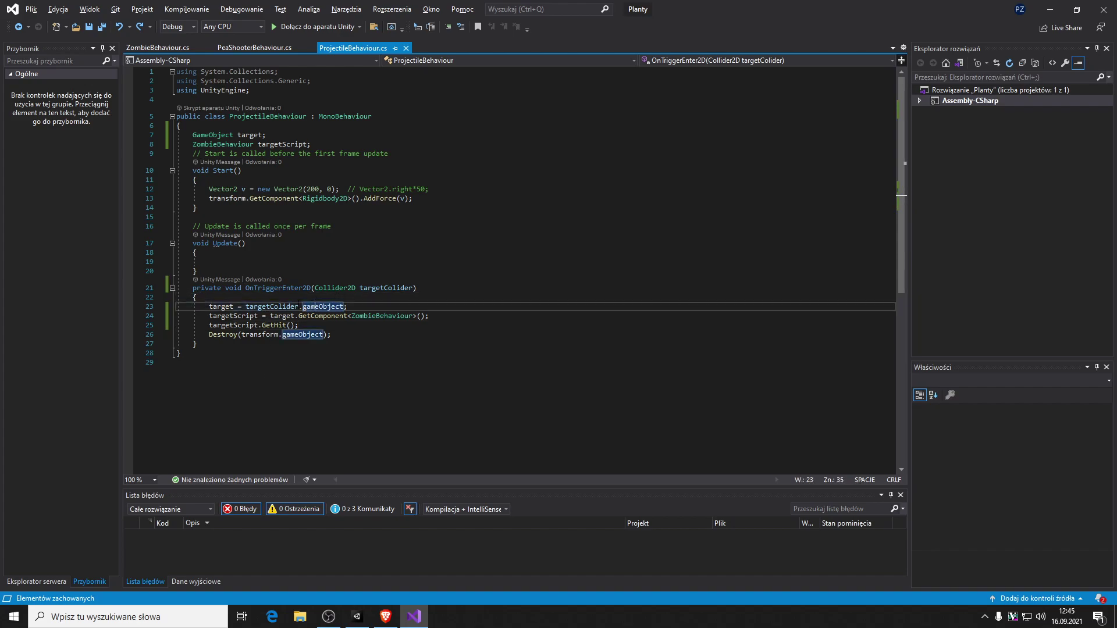
key("Right")
key("Up")
key("Up")
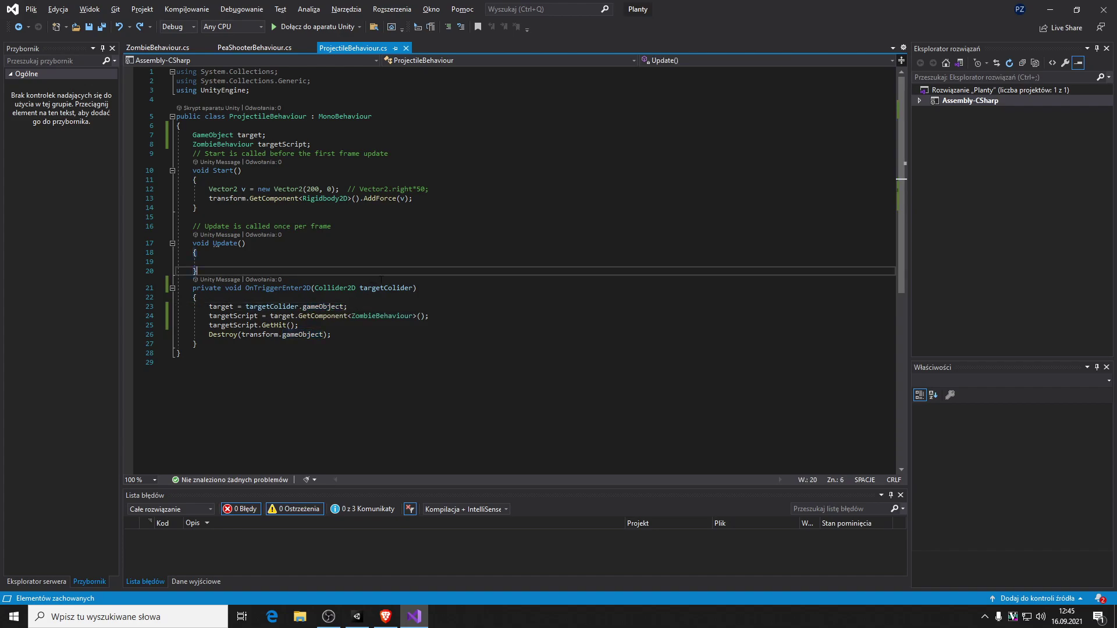
key("Right")
key("Right")
key("Right")
key("Down")
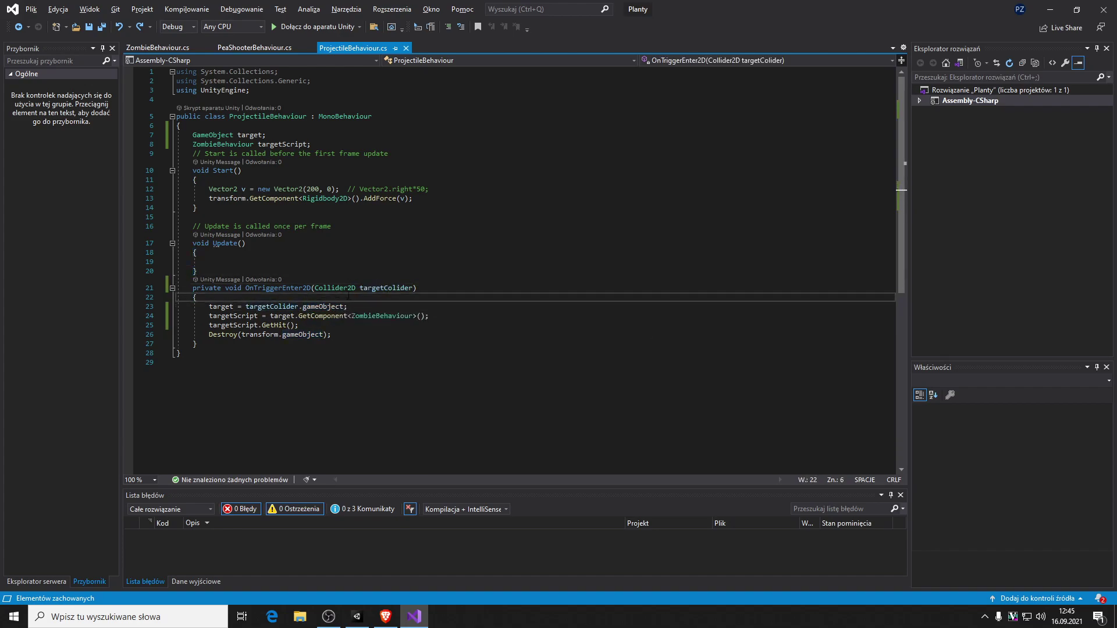
left_click(344, 288)
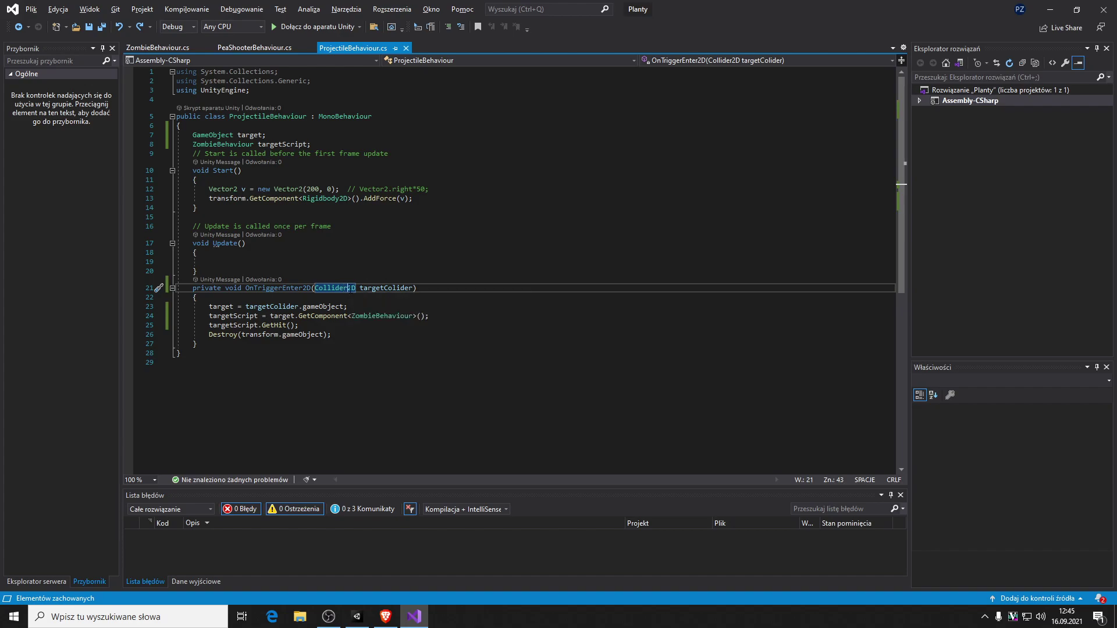
left_click(360, 288)
key("shift+Up")
left_click(416, 288)
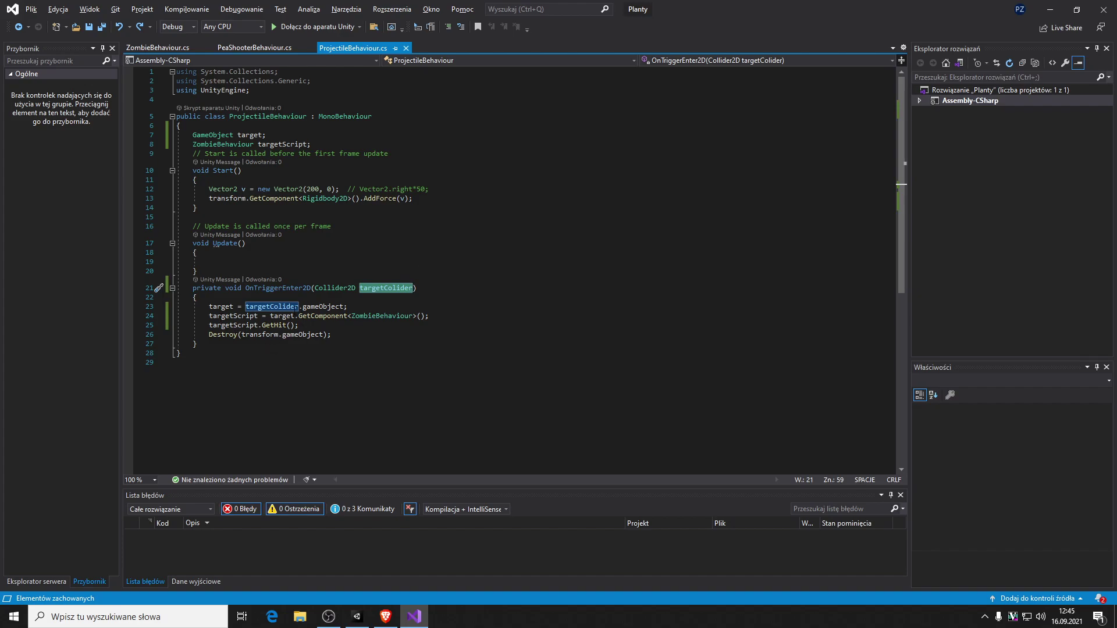
left_click(282, 325)
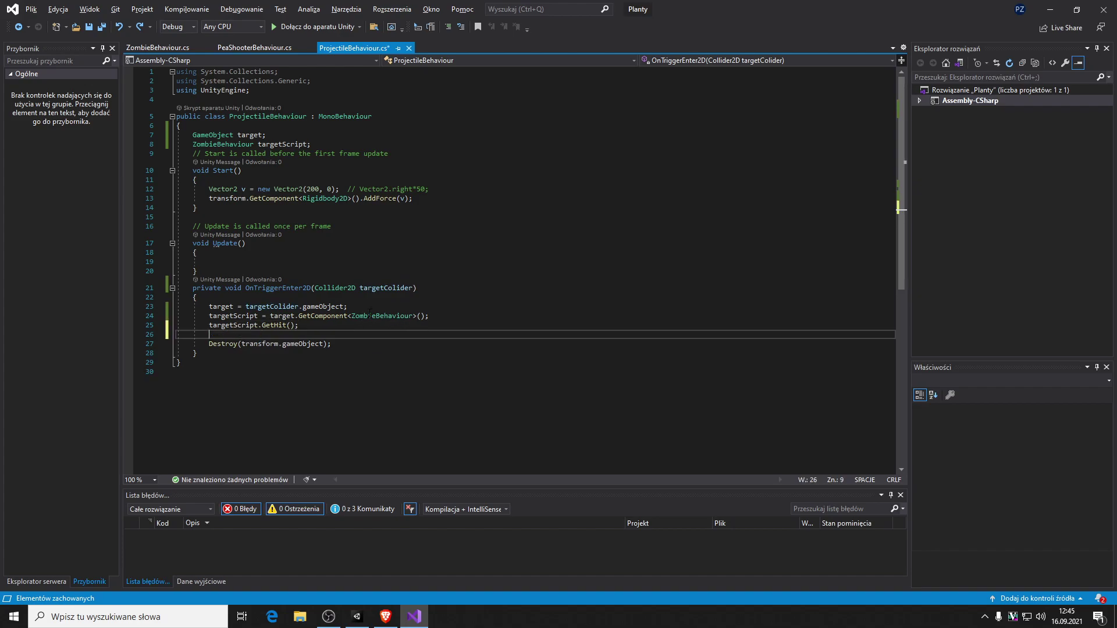
- Type 'targetColider.gameObject.GetComponent<ZombieBehaviour>().GetHit();' on line 26
type("ta")
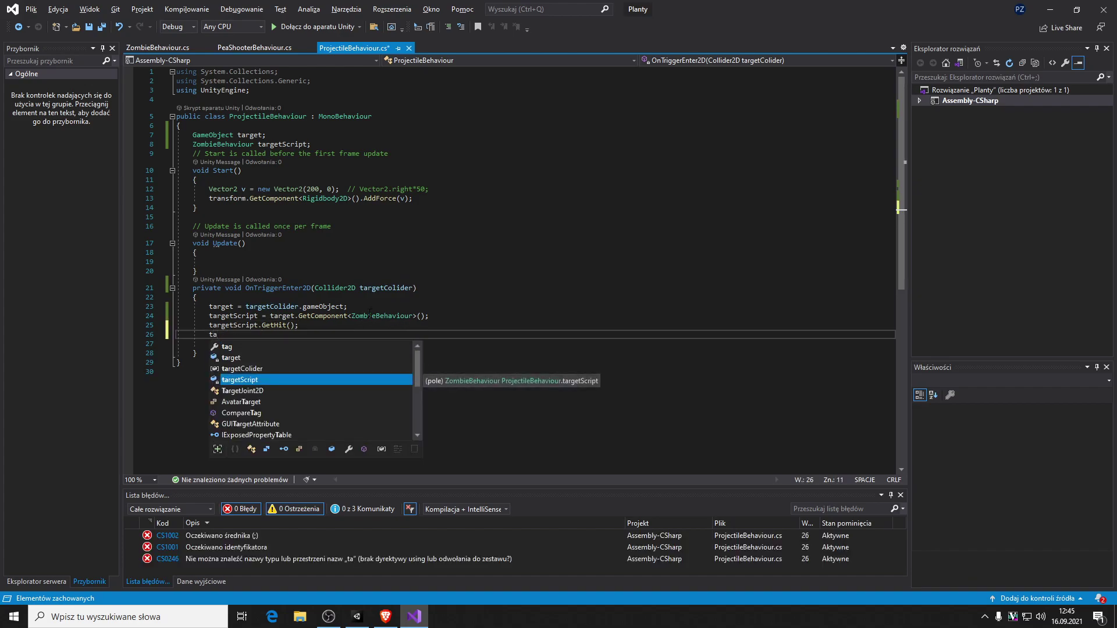
key("Tab")
type(".gameObject")
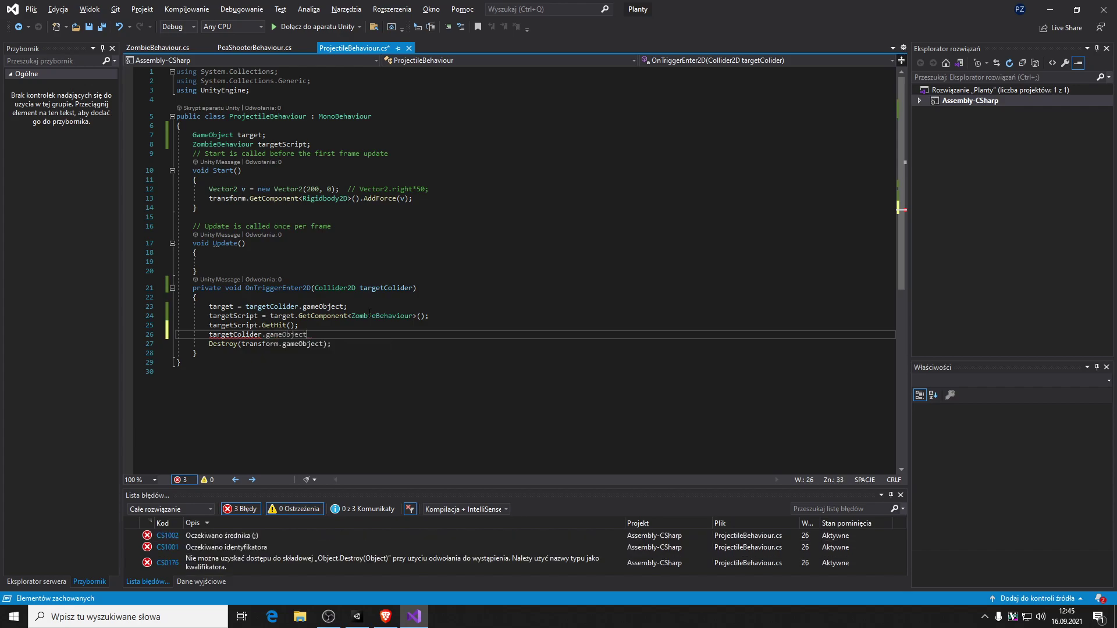
type(".GetC")
key("Tab")
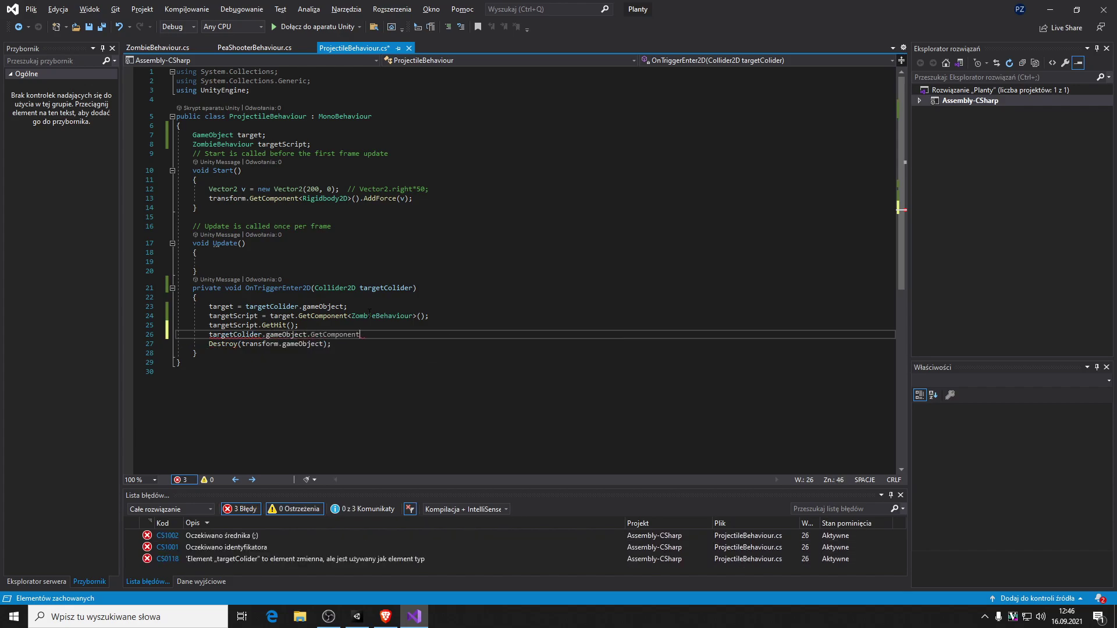
type("<Z")
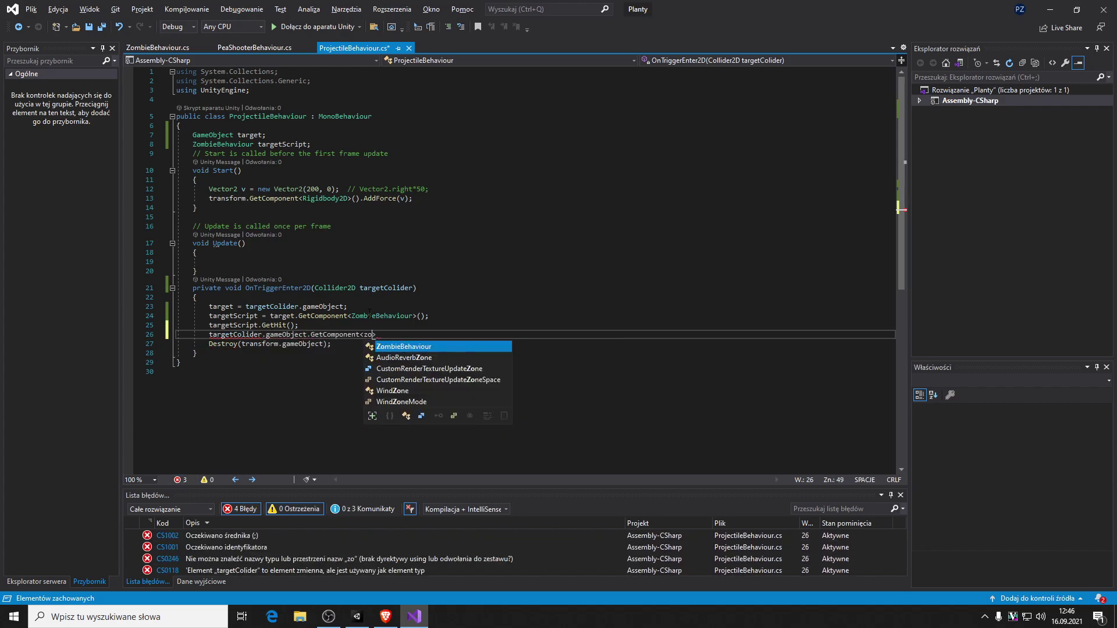
key("Tab")
type("().")
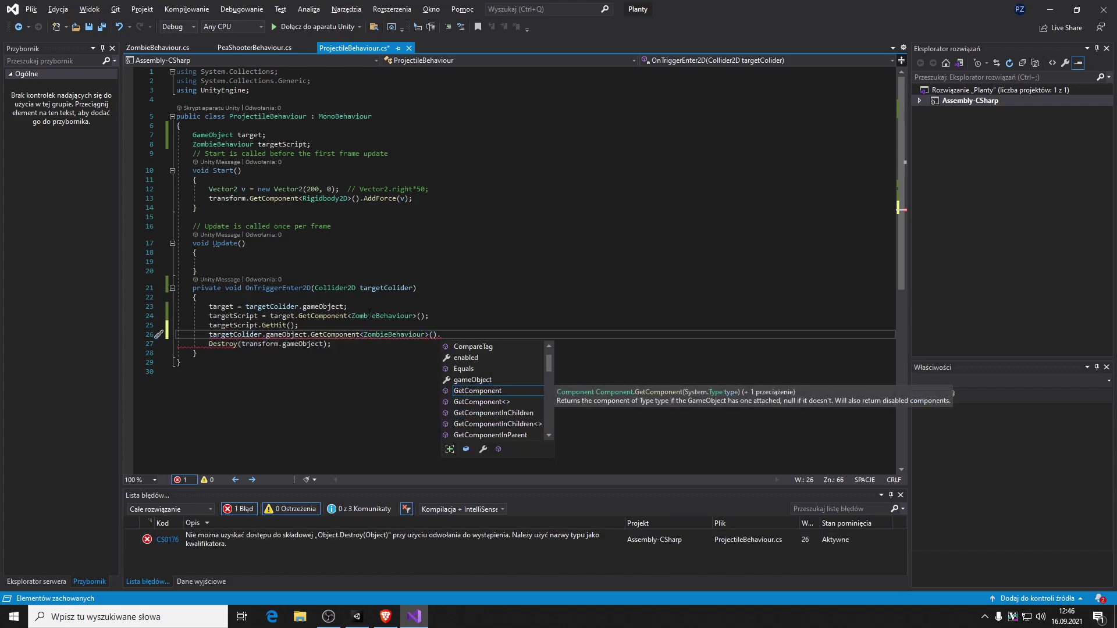
type("get")
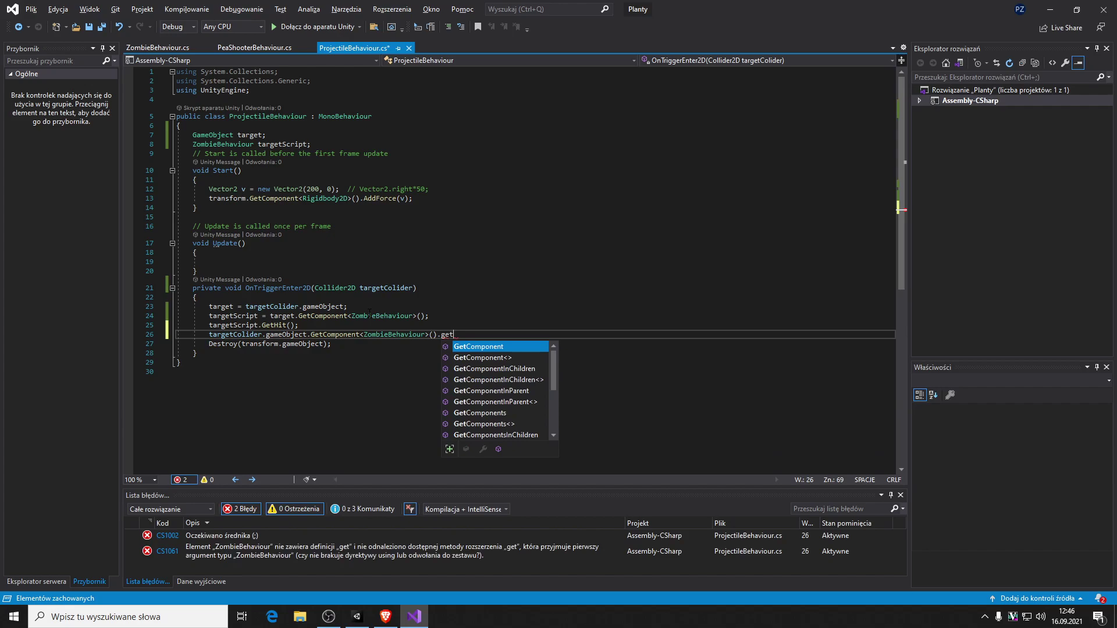
type("hi")
key("Tab")
type("(")
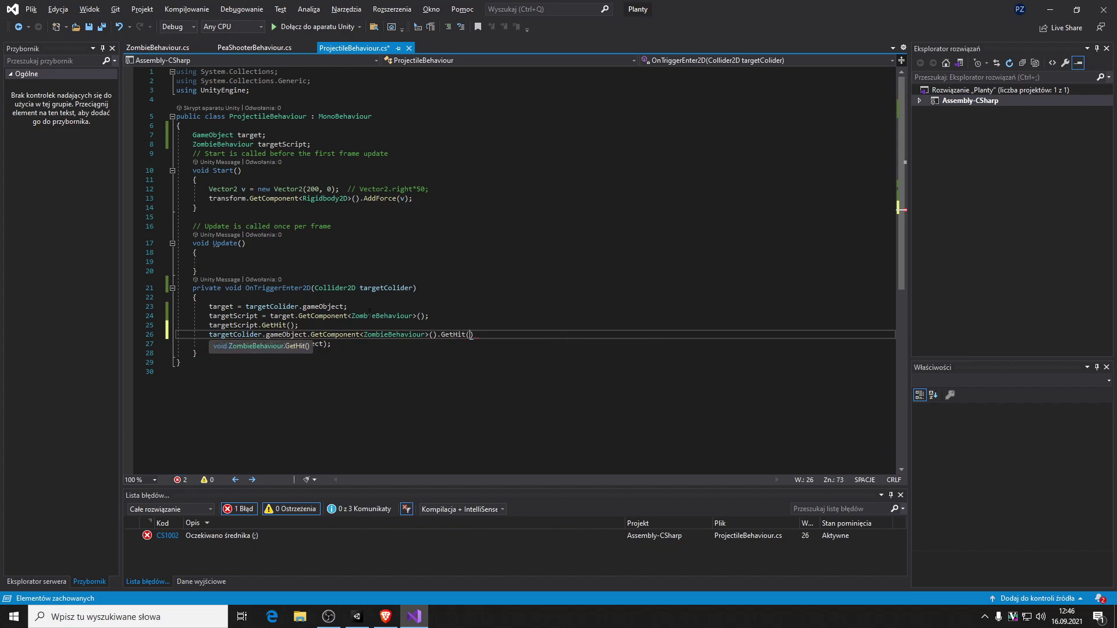
type(");")
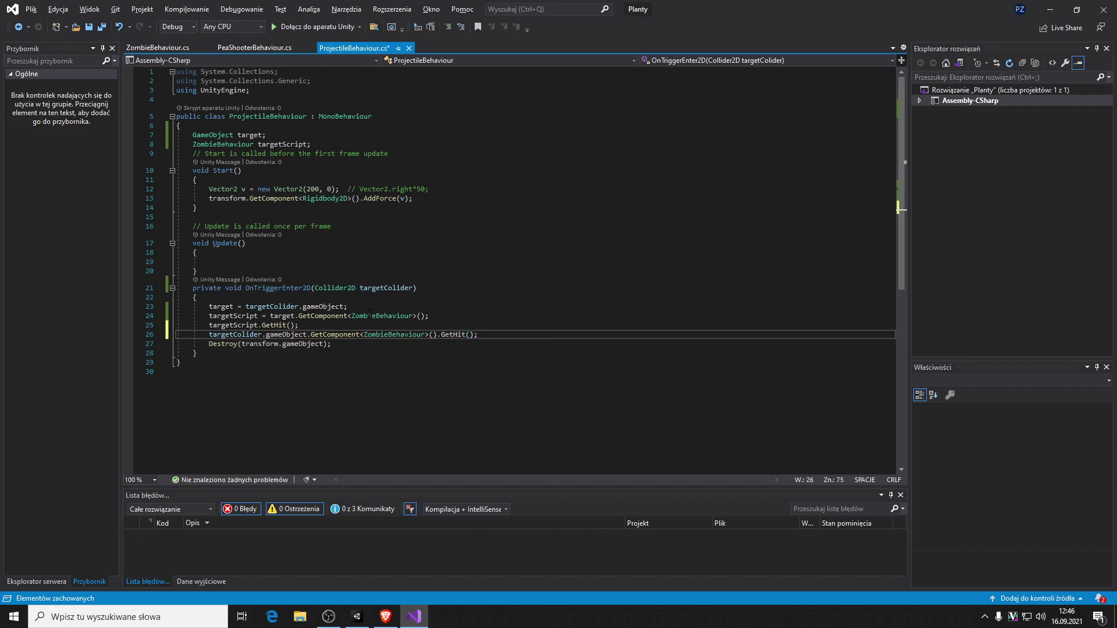
- Comment out that line and add the comment '//to samo w jednej linii' above it
key("Home")
type("//")
key("ctrl+Return")
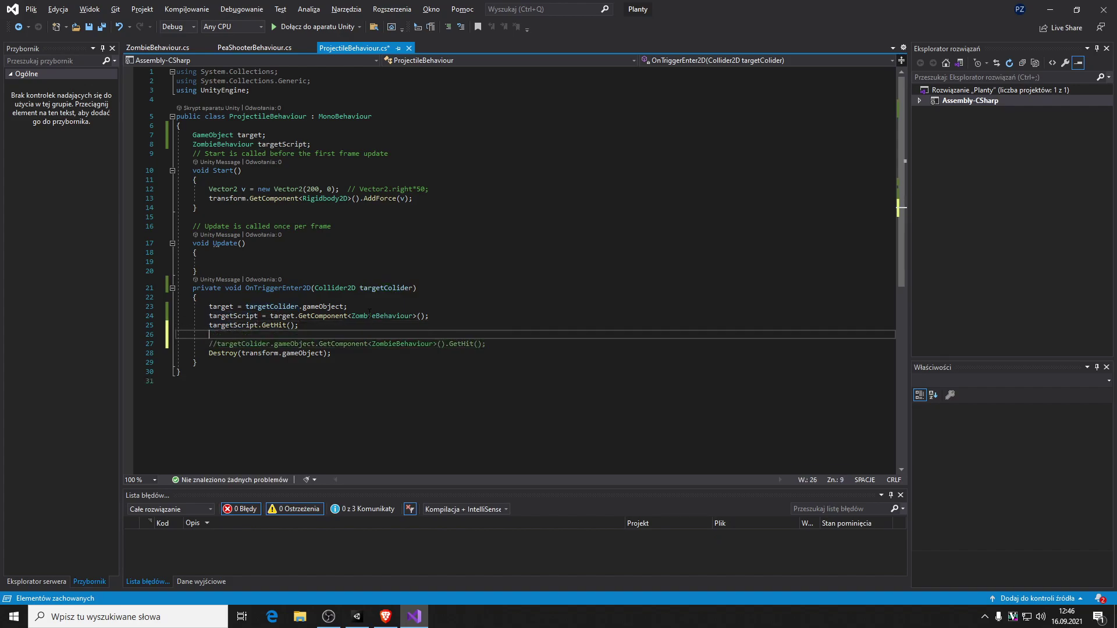
type("//to samo w ")
type("jednej linoii")
key("BackSpace")
key("BackSpace")
key("BackSpace")
type("ii")
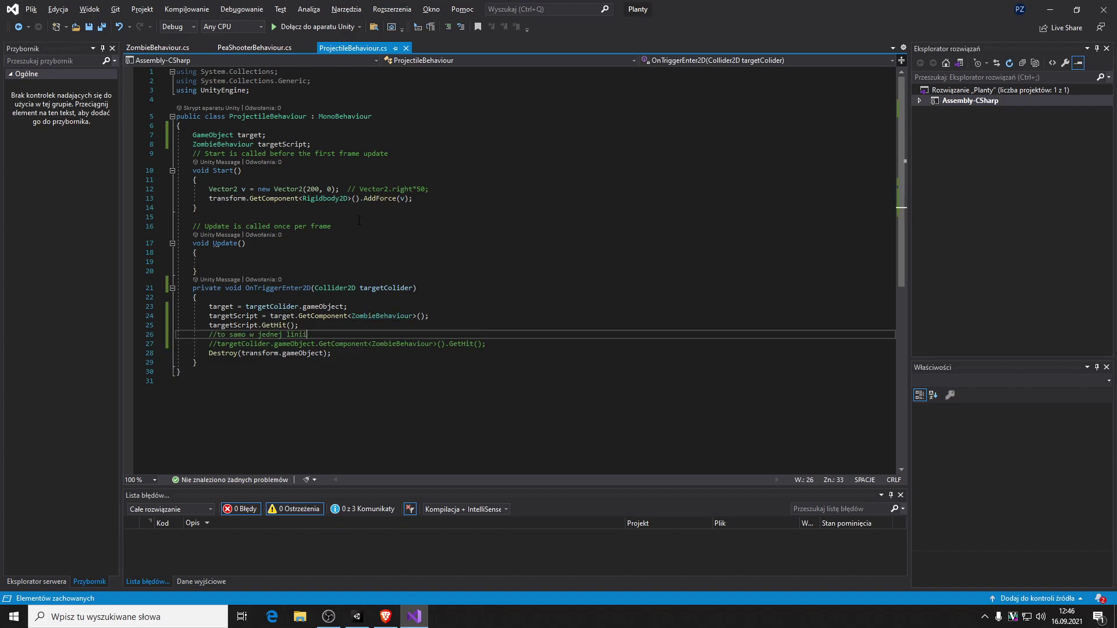
key("alt+Tab")
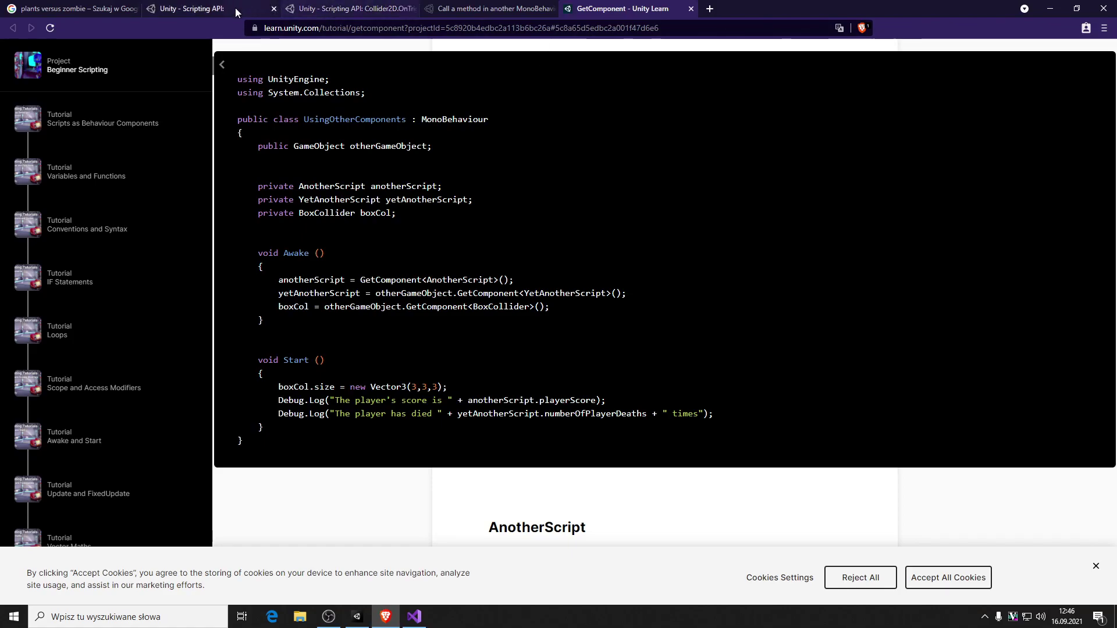
- Switch to Unity, play the scene to watch peas hit the Zombie, then stop playback
key("alt+Tab")
key("Escape")
left_click(357, 617)
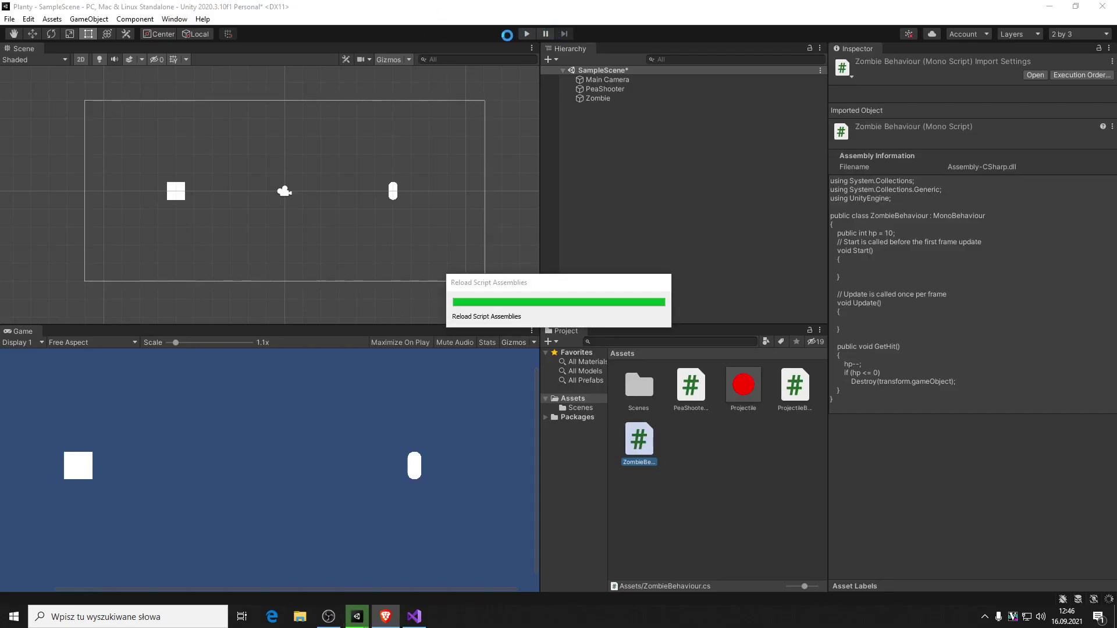
left_click(527, 34)
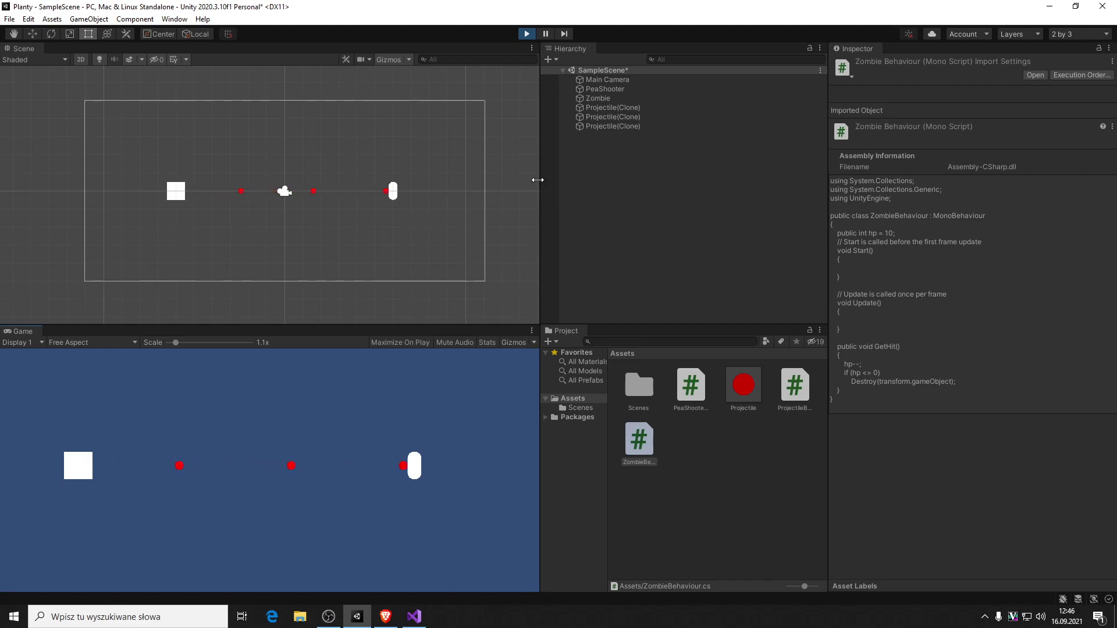
left_click(527, 34)
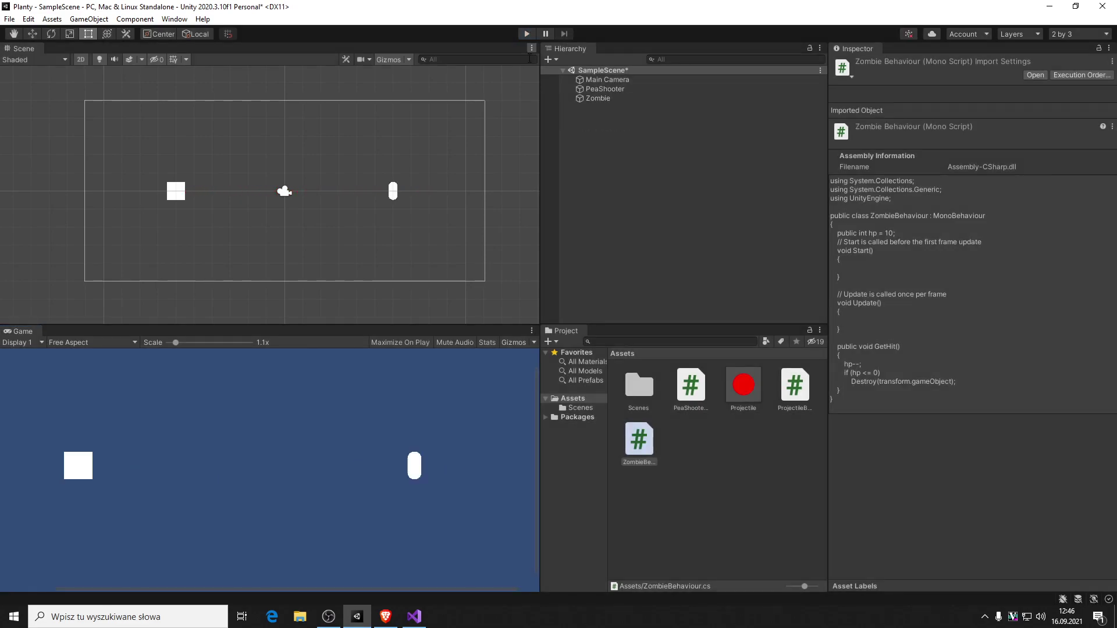
- Glance at the Unity Learn GetComponent page, then switch back to the Unity editor scene
key("alt+Tab")
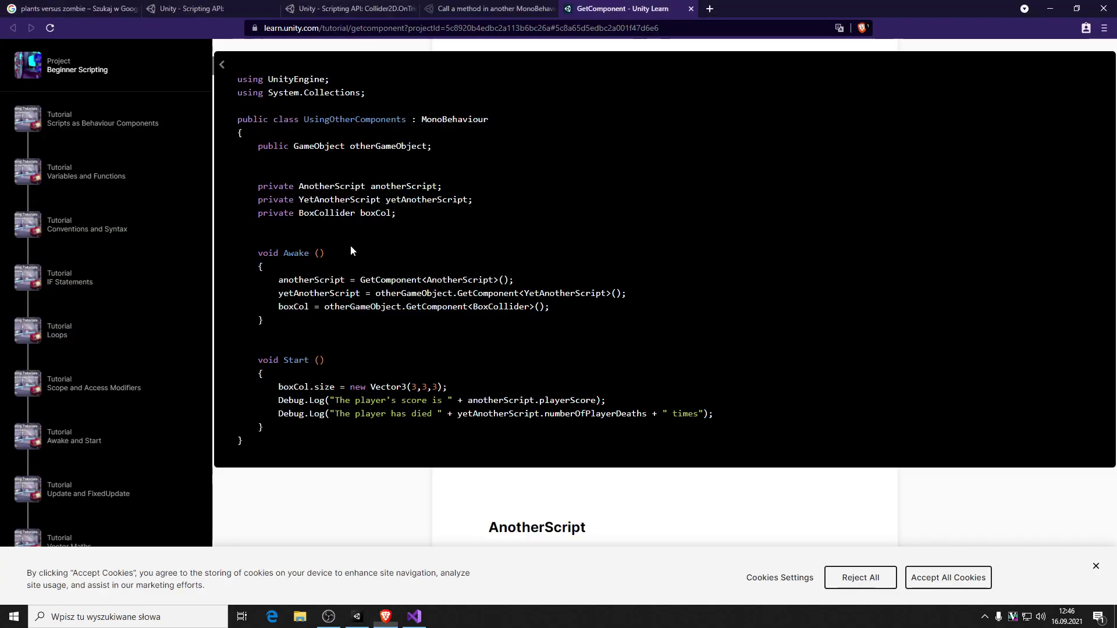
key("alt+Tab")
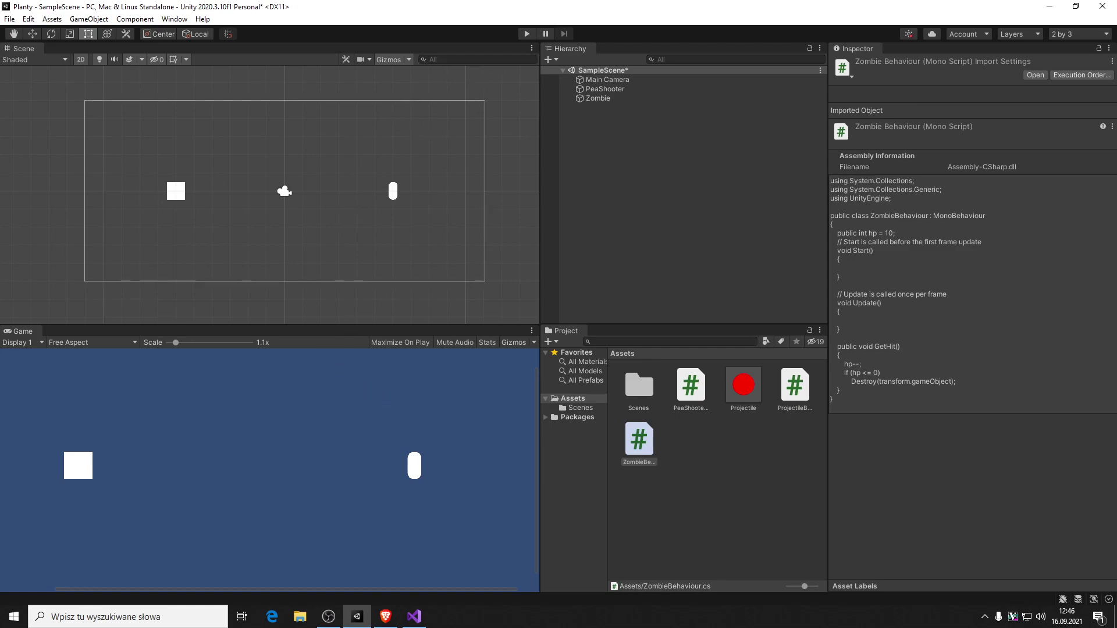
key("alt+Tab")
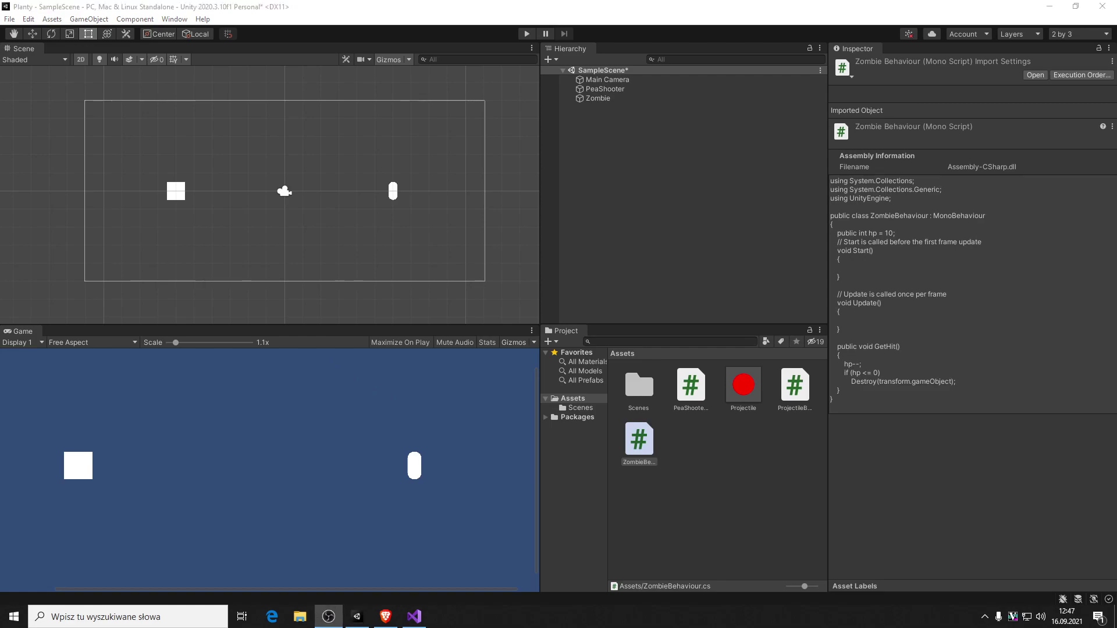
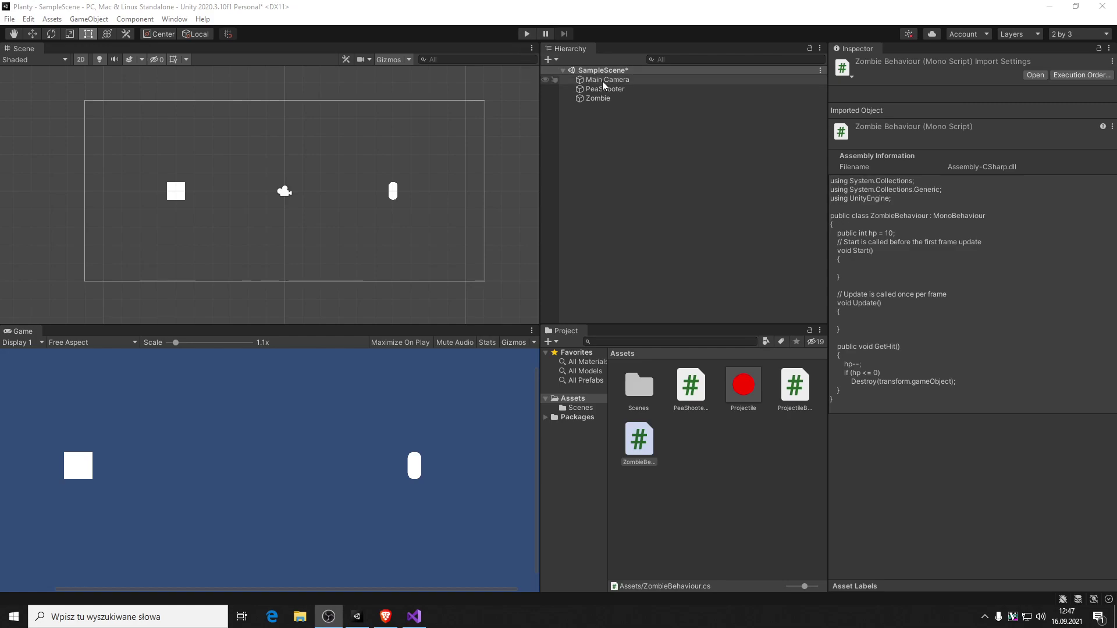
- Make PeaShooter and Zombie into prefabs and set PeaShooter's X position to -8
left_click_drag(604, 88, 721, 446)
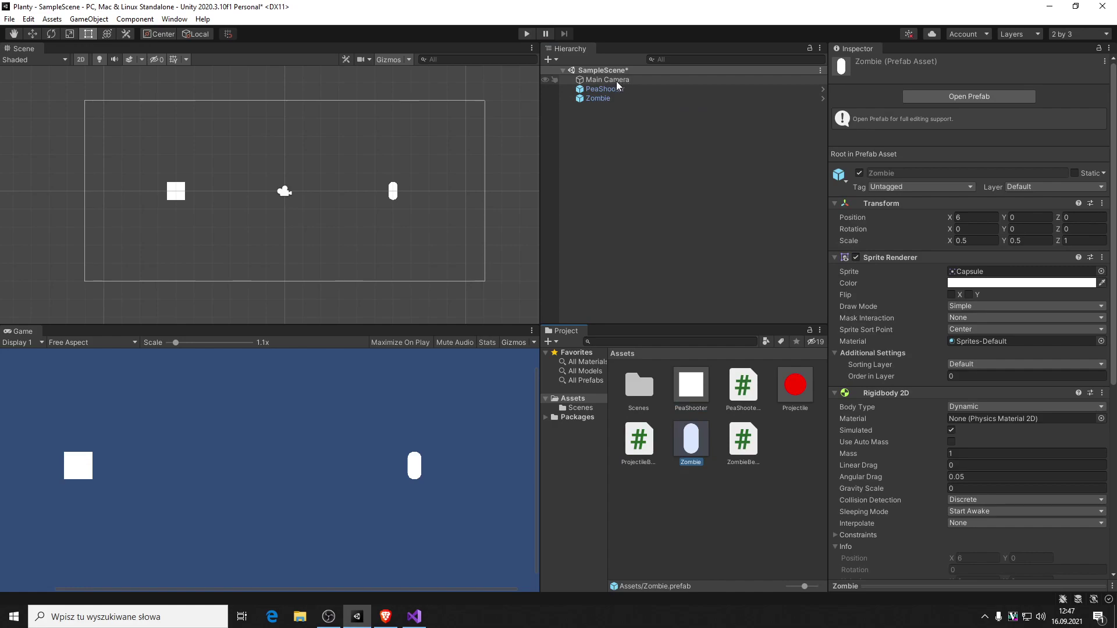
left_click_drag(616, 82, 618, 89)
left_click(618, 89)
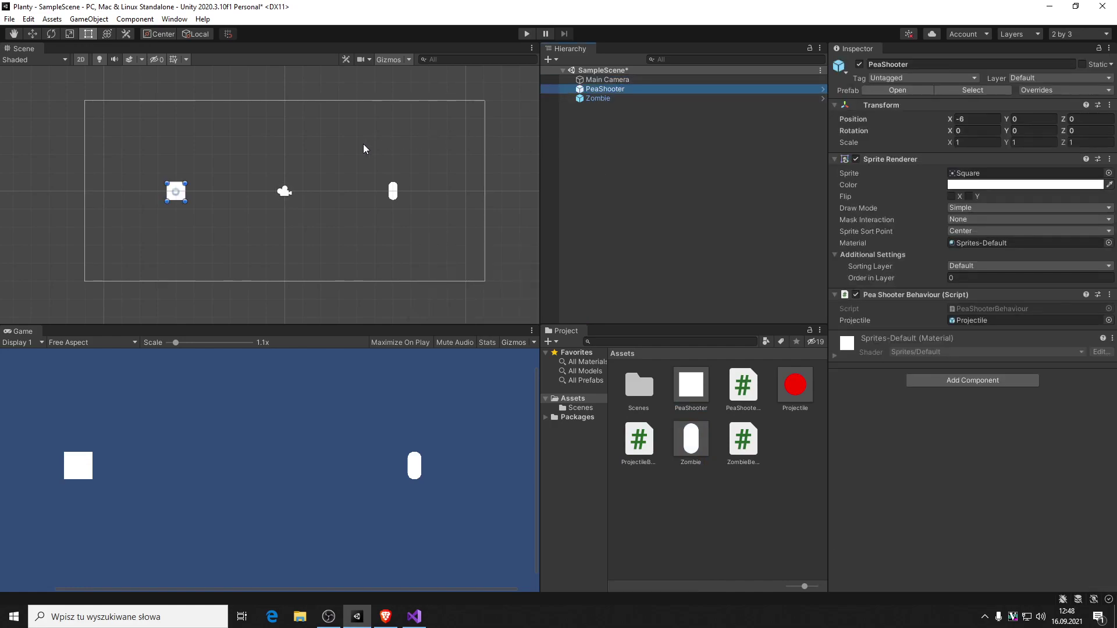
left_click(971, 119)
type("-8")
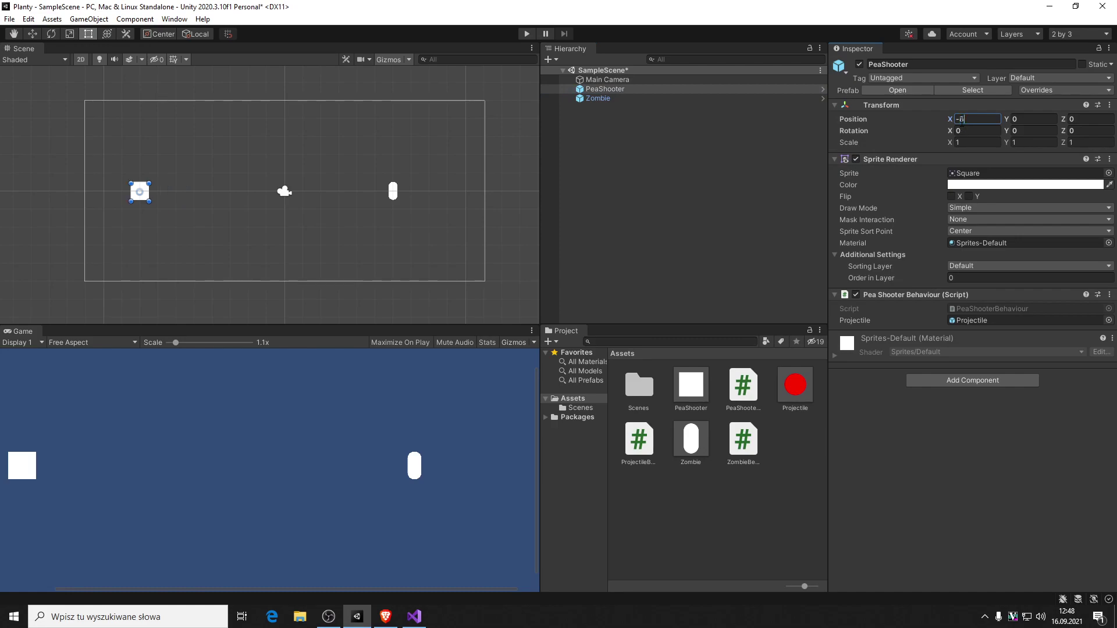
- Duplicate PeaShooter twice, placing the copies at Y -2 and Y 2
right_click(605, 87)
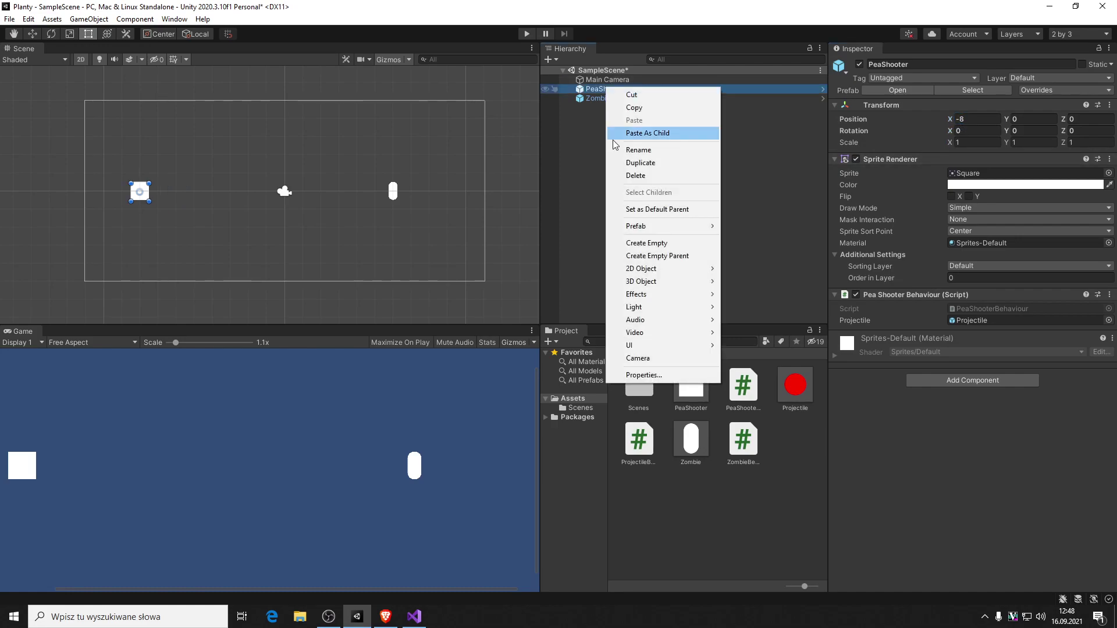
mouse_move(664, 222)
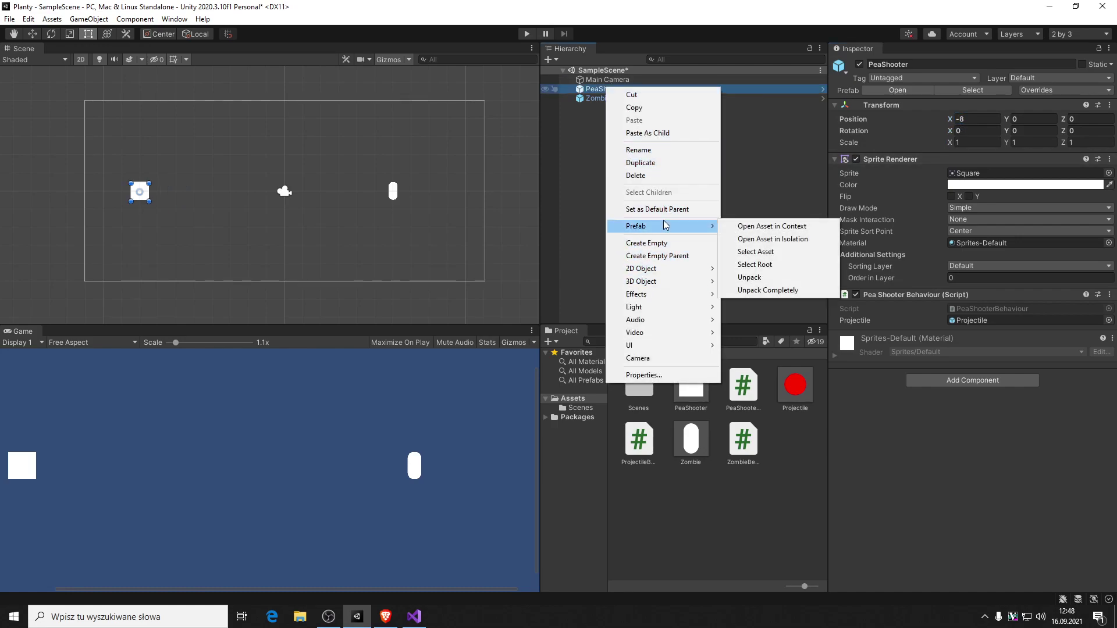
left_click(669, 165)
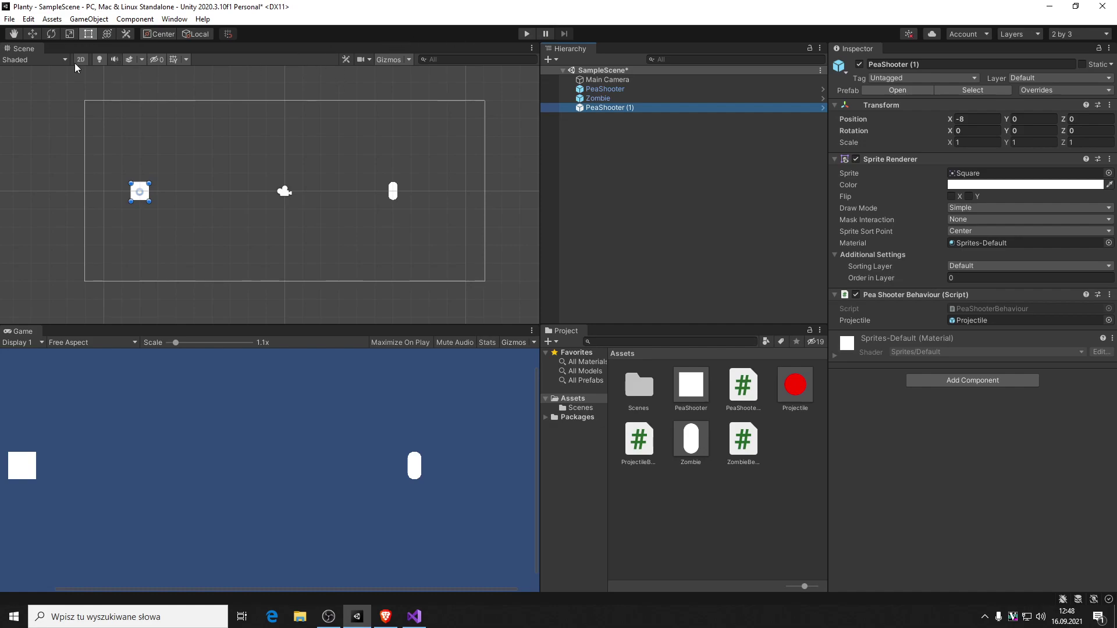
left_click(28, 37)
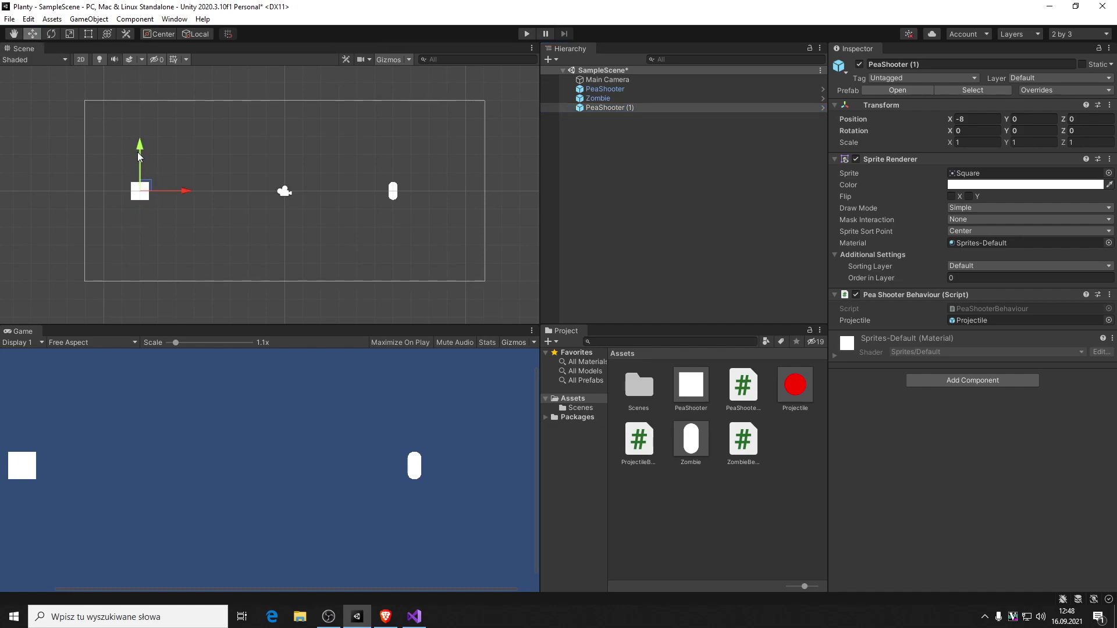
mouse_move(137, 151)
left_mouse_down()
mouse_move(137, 184)
mouse_move(149, 171)
left_mouse_up()
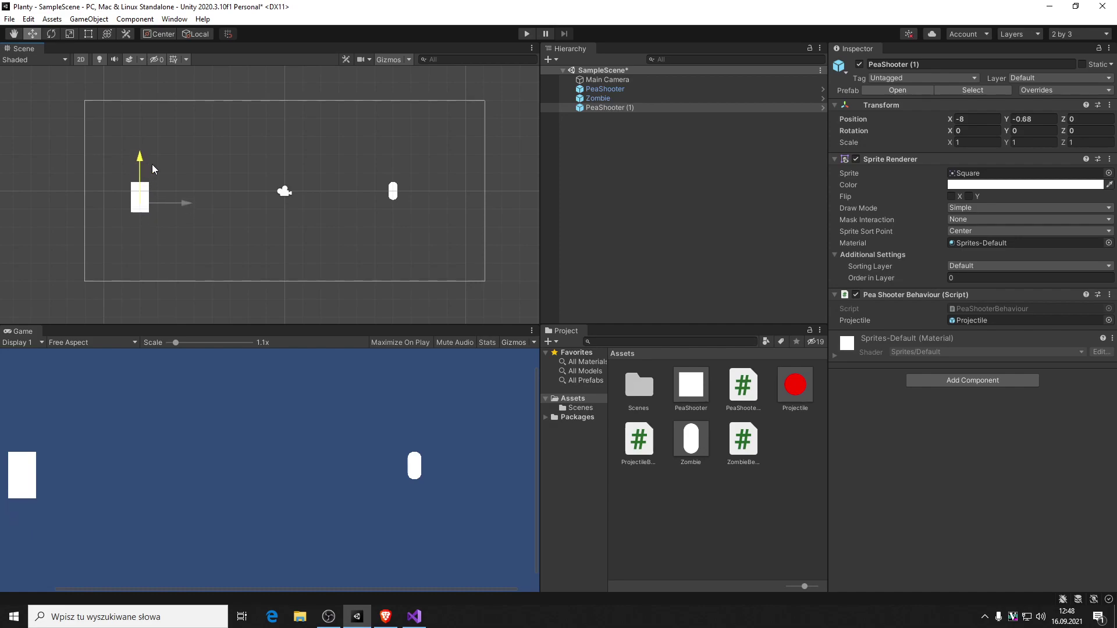
left_click_drag(149, 172, 166, 187)
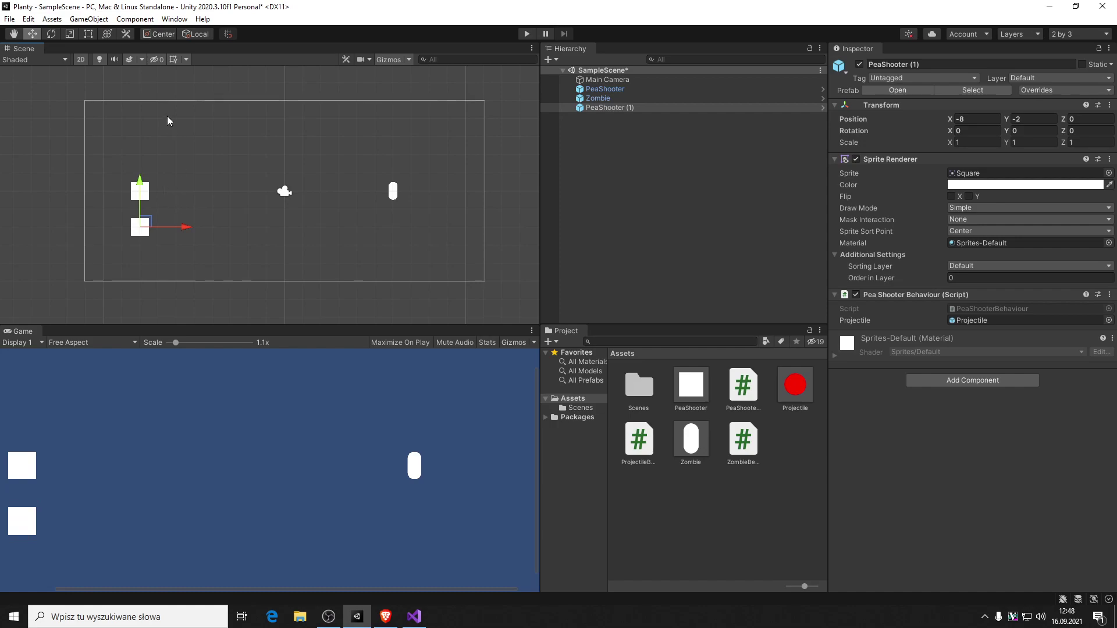
right_click(605, 107)
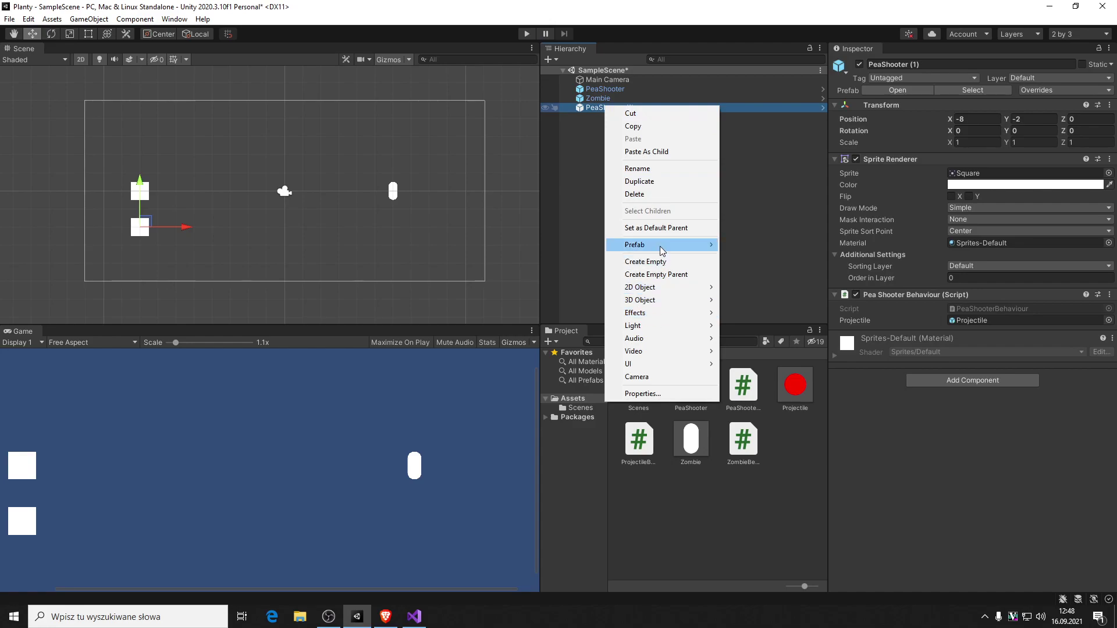
left_click(646, 184)
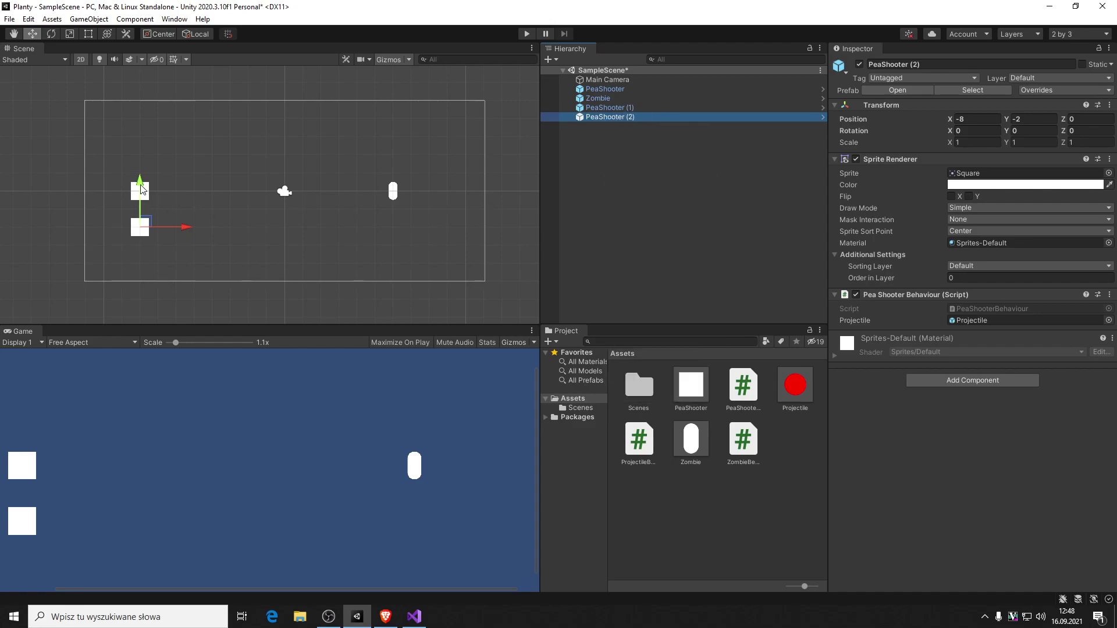
left_click_drag(146, 193, 153, 114)
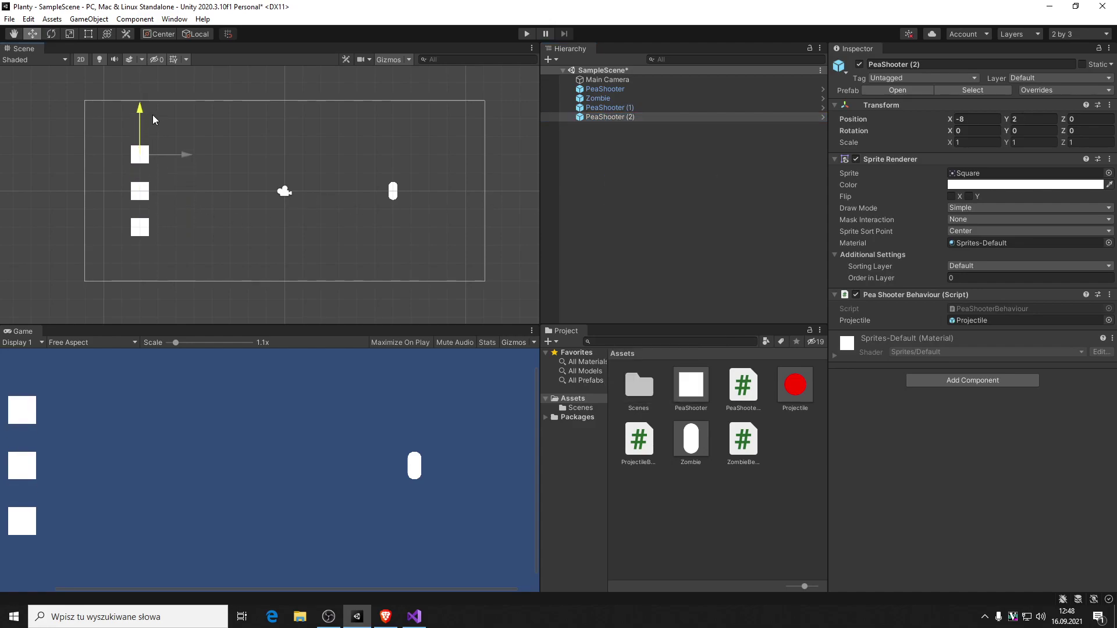
- Add two more PeaShooter copies in the top and bottom lanes, then run the game
right_click(602, 117)
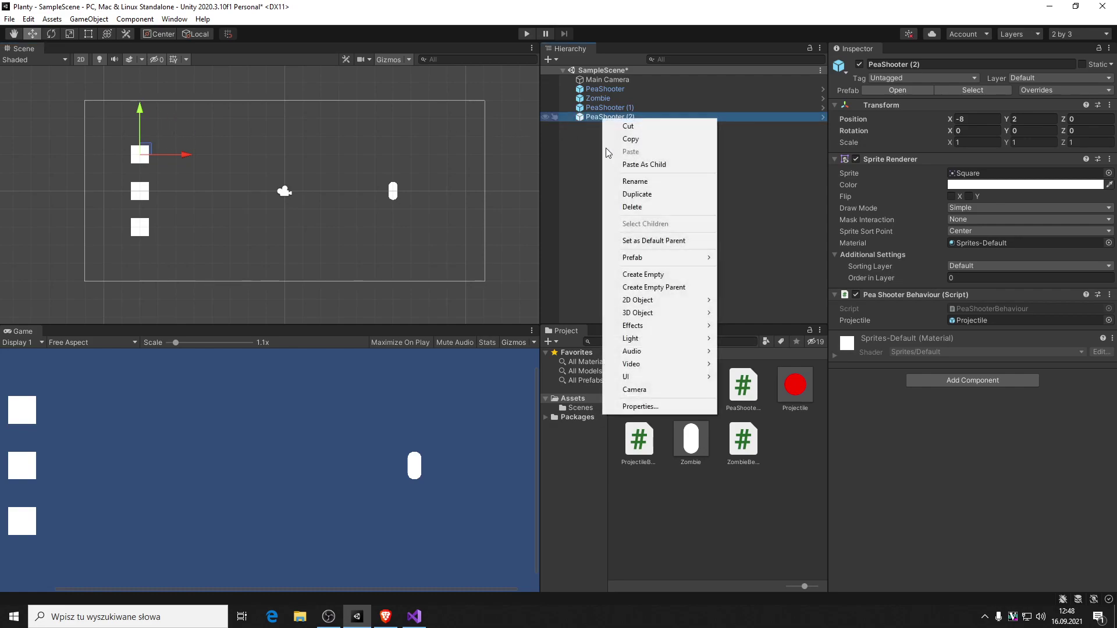
left_click(638, 194)
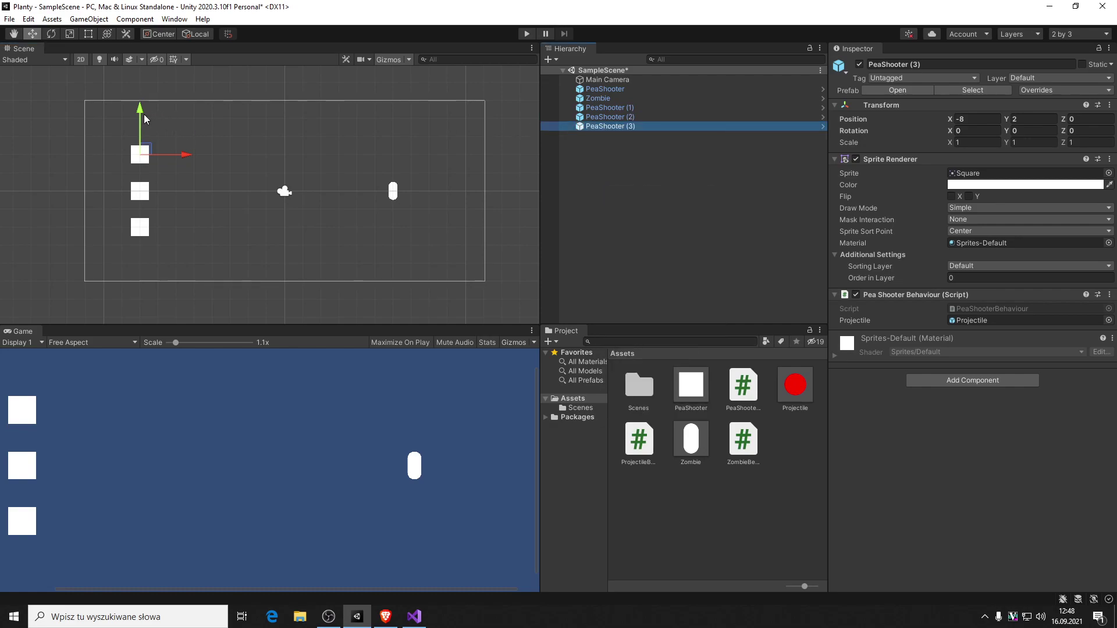
left_click_drag(139, 110, 140, 80)
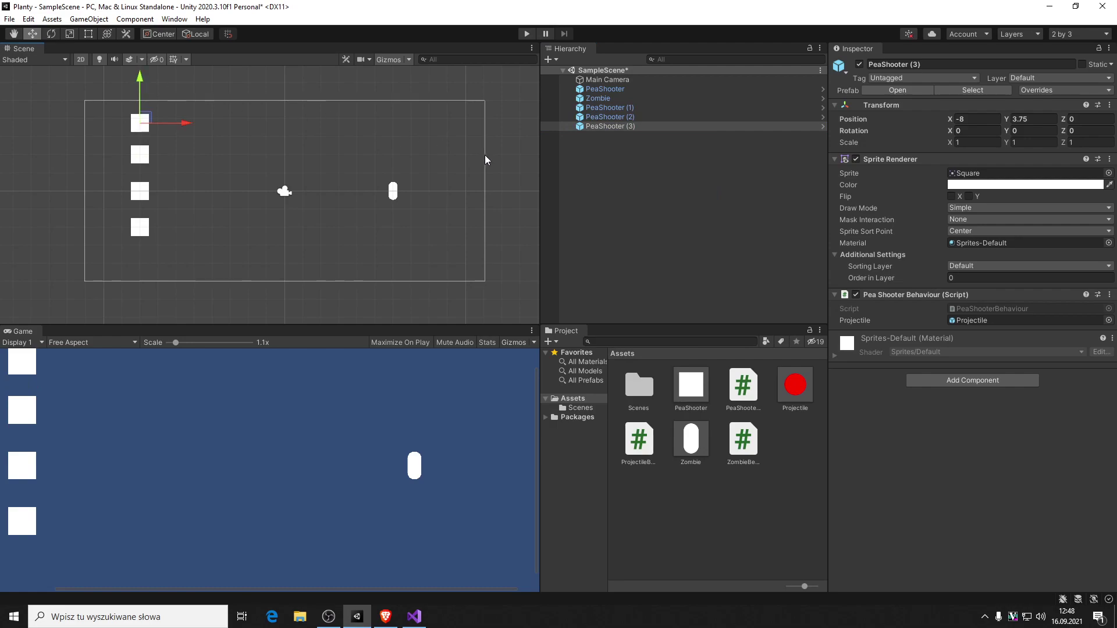
right_click(599, 127)
left_click(635, 202)
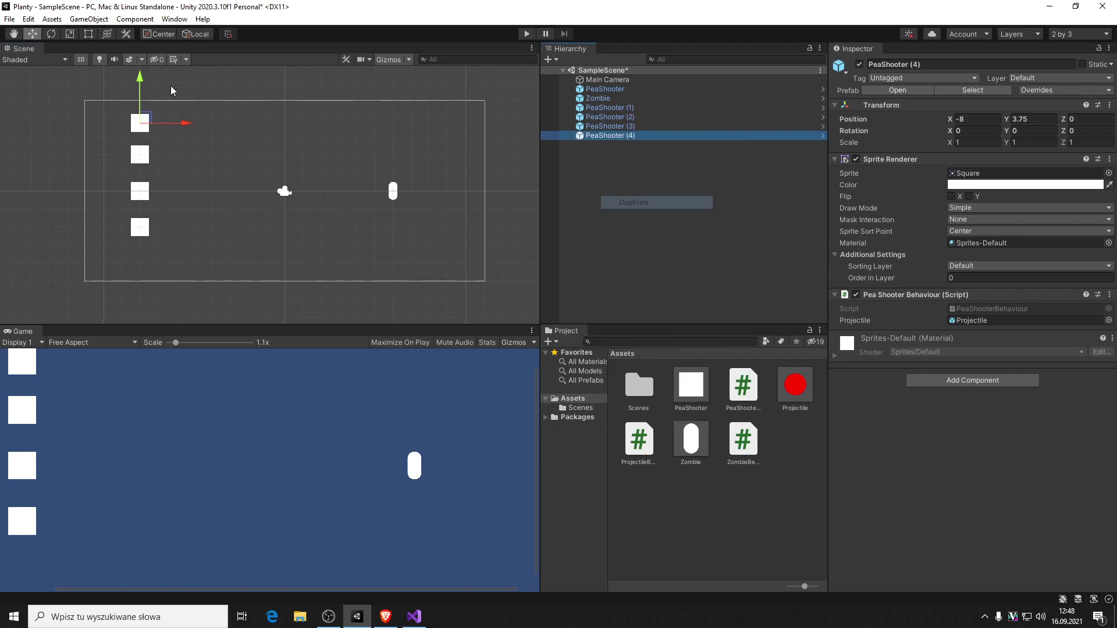
left_click_drag(143, 85, 172, 218)
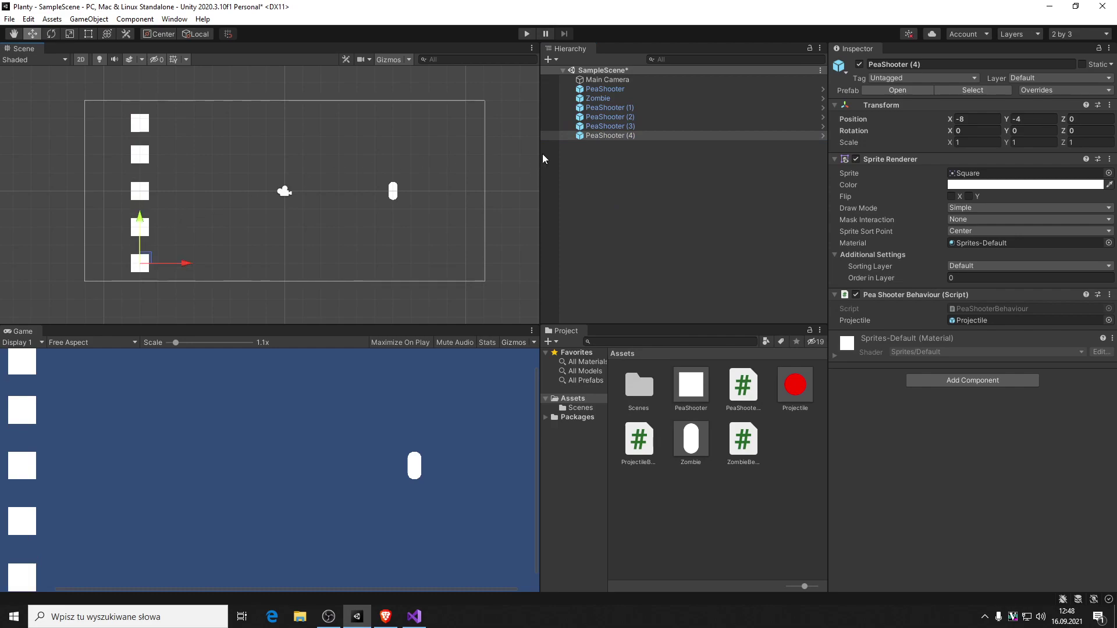
key("ctrl+p")
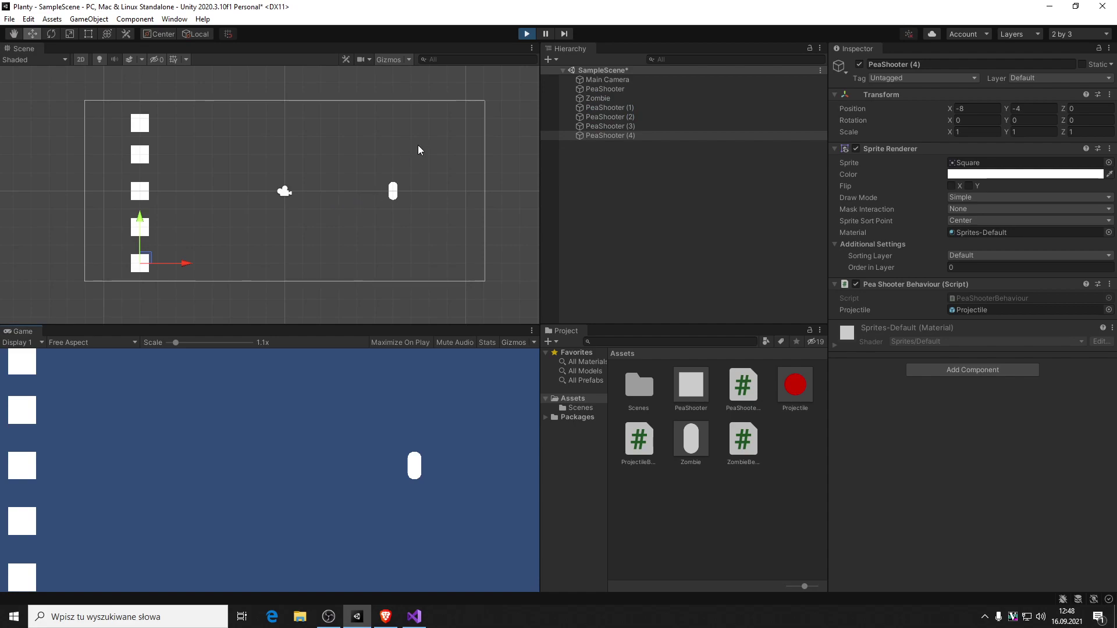
- Exit Play mode, leaving the five PeaShooters at X -8 and the Zombie in the scene
left_click(526, 34)
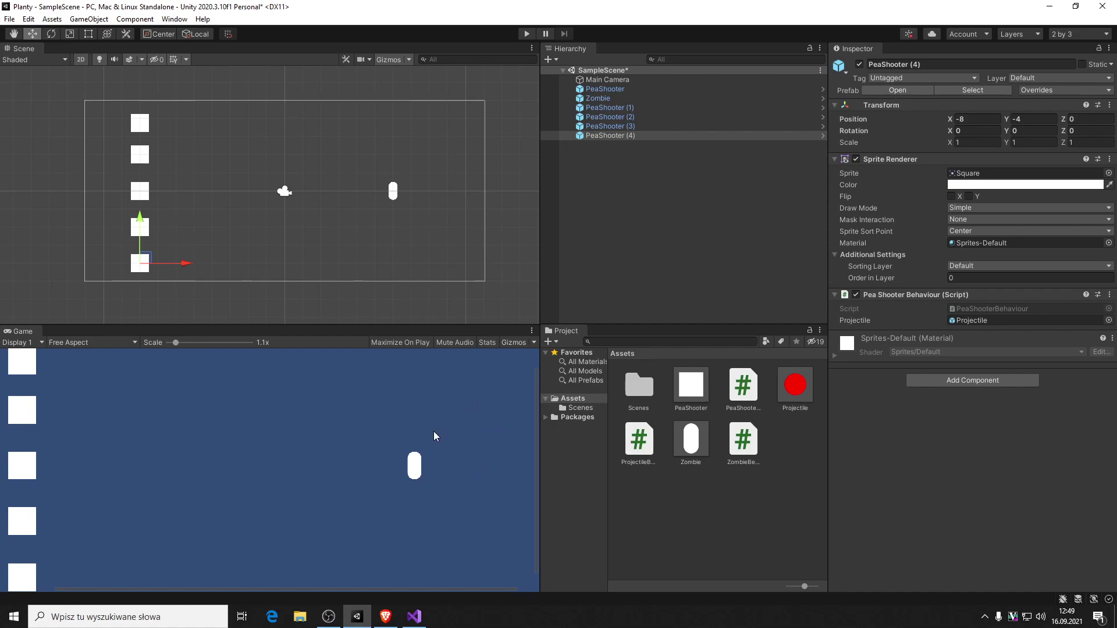
scroll(308, 448, "down", 1)
scroll(306, 446, "down", 1)
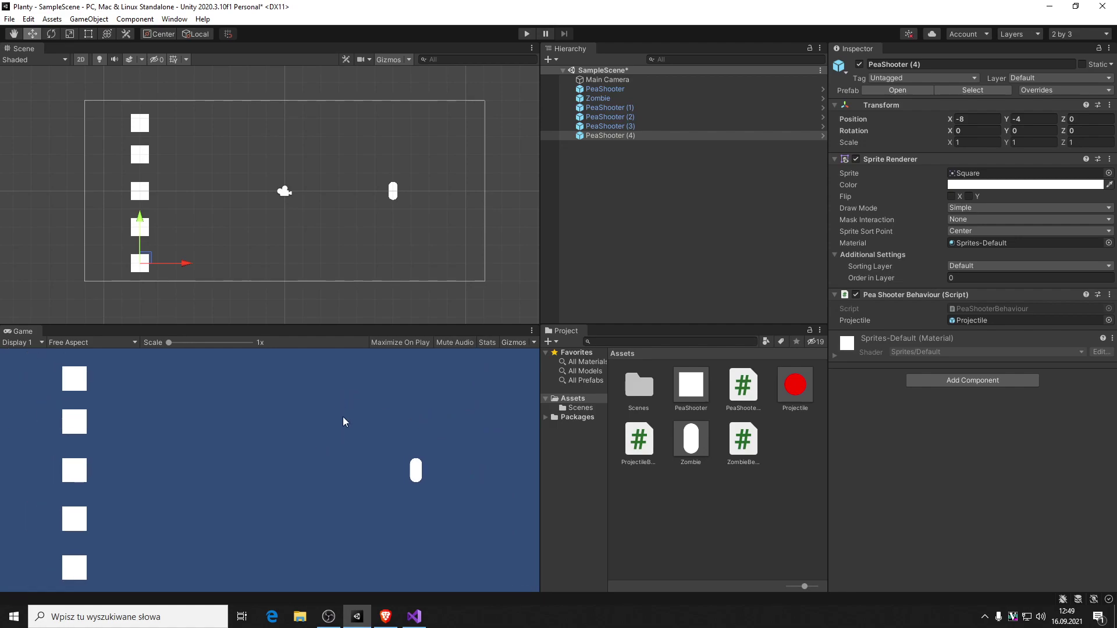
- Create a new C# script named GameManager in the Assets folder
left_click(606, 203)
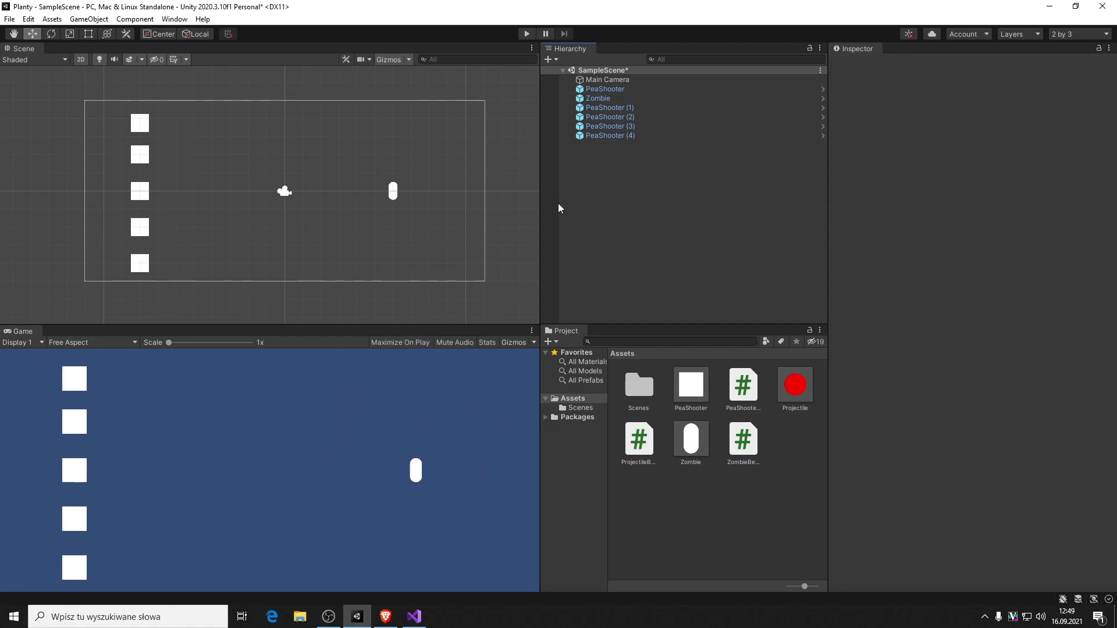
right_click(617, 171)
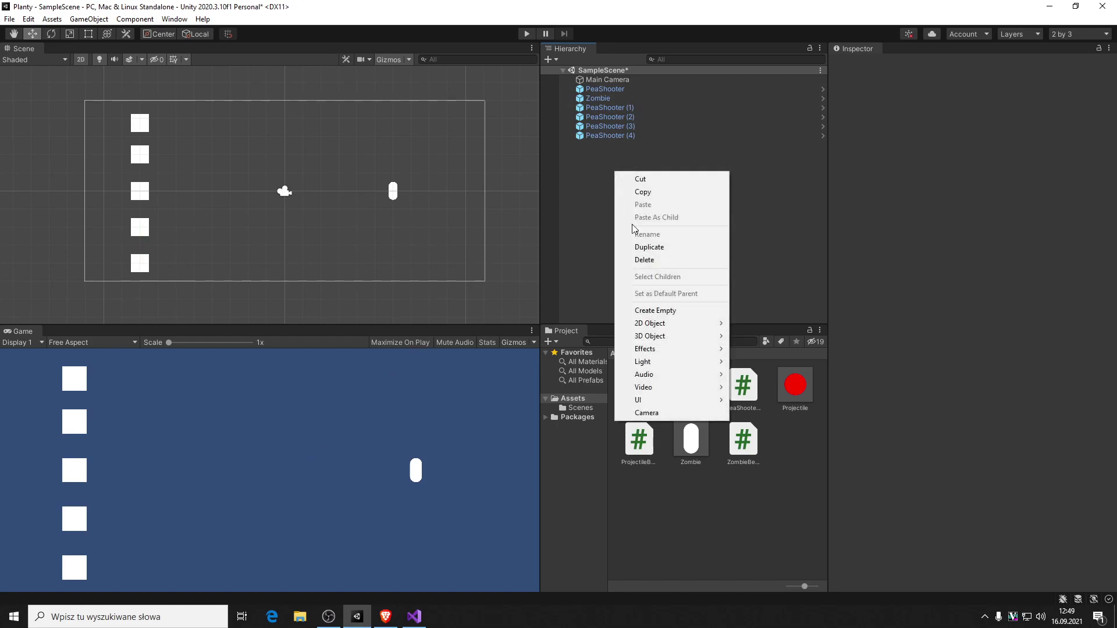
right_click(715, 496)
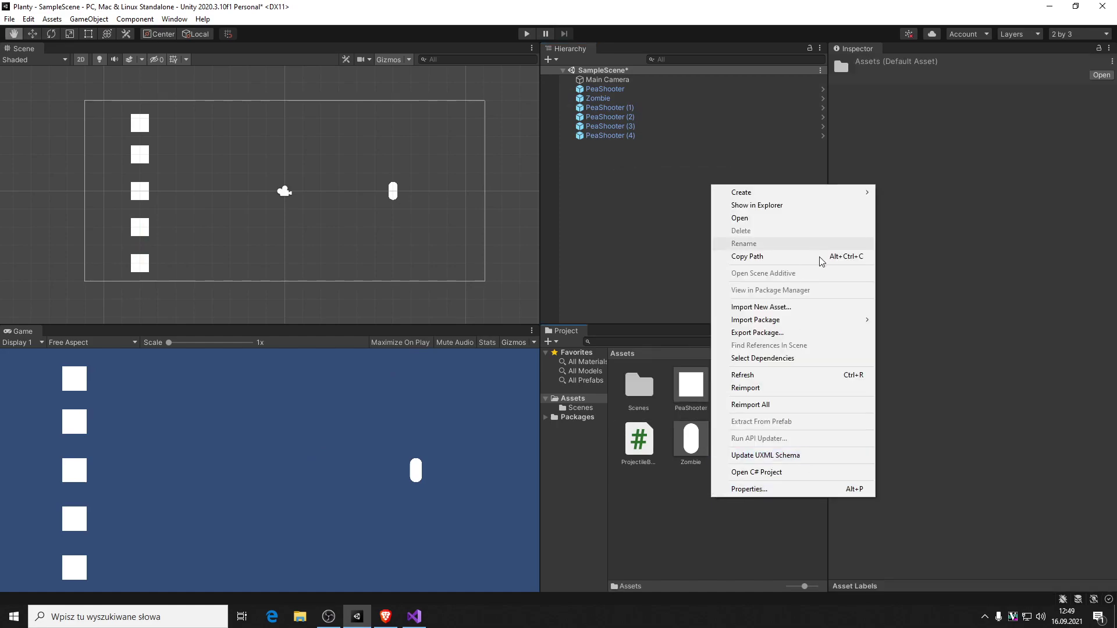
mouse_move(827, 196)
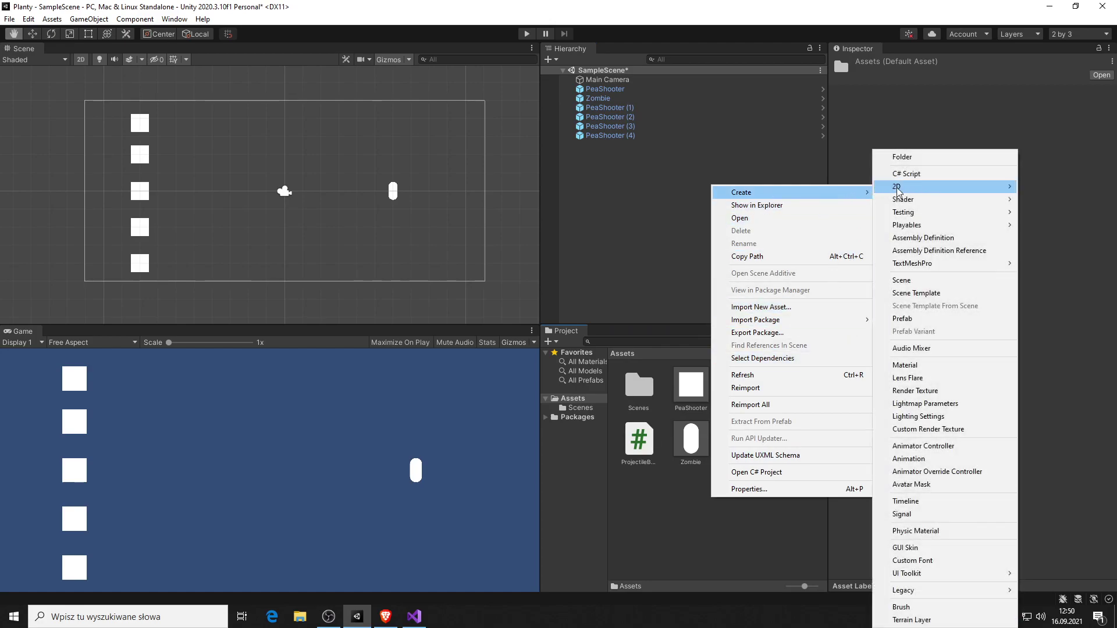
left_click(929, 175)
type("G")
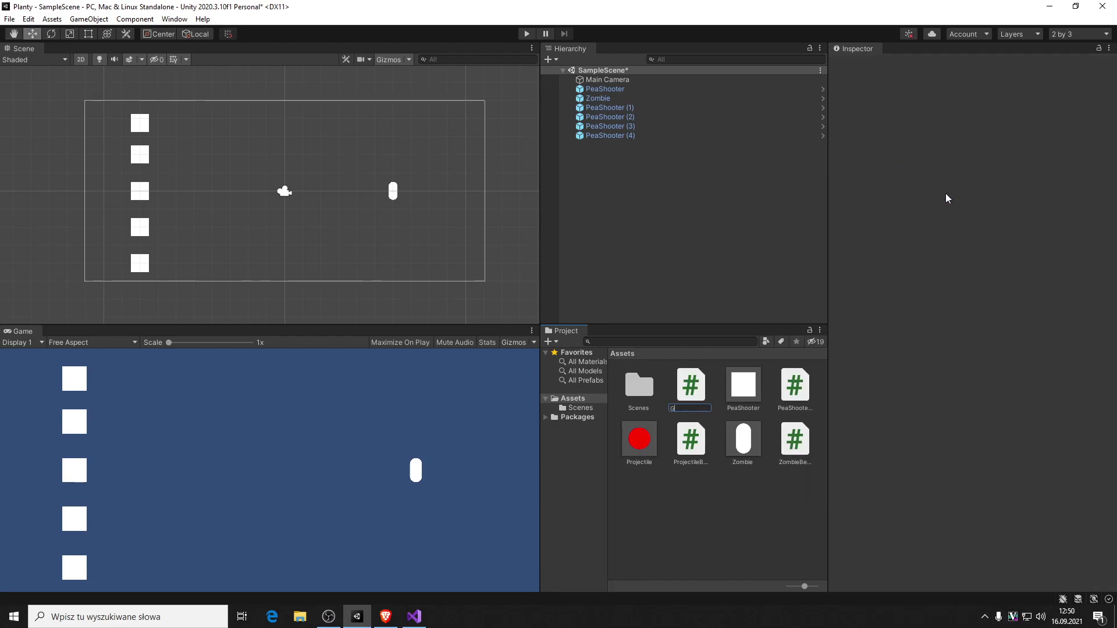
type("as")
type("me")
type("nager")
key("Return")
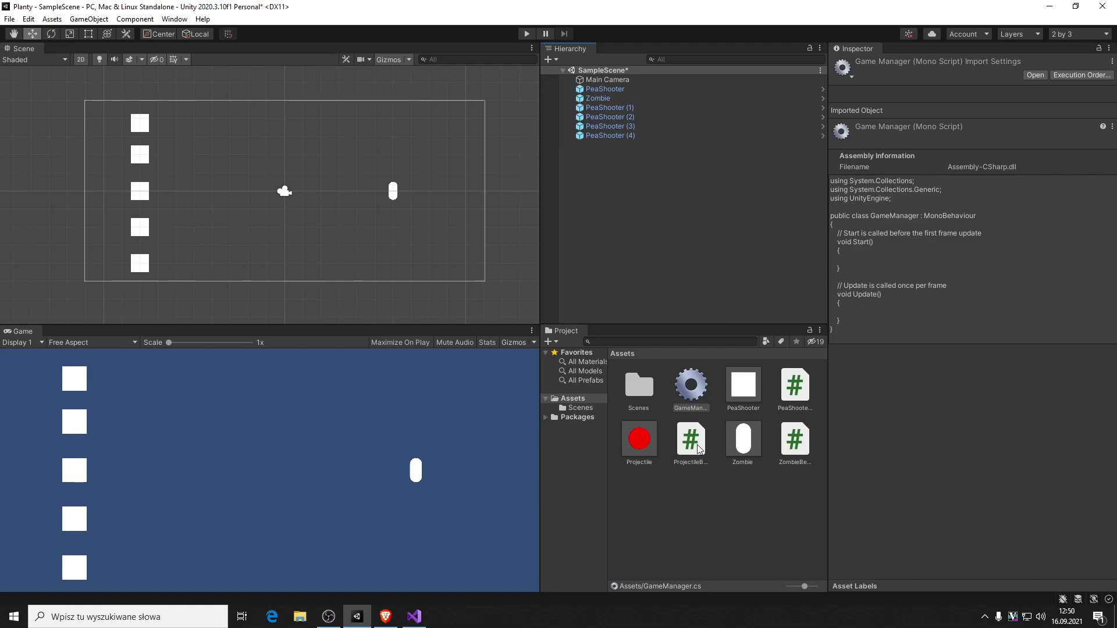
- Open the GameManager script in Visual Studio for editing
right_click(694, 482)
mouse_move(763, 177)
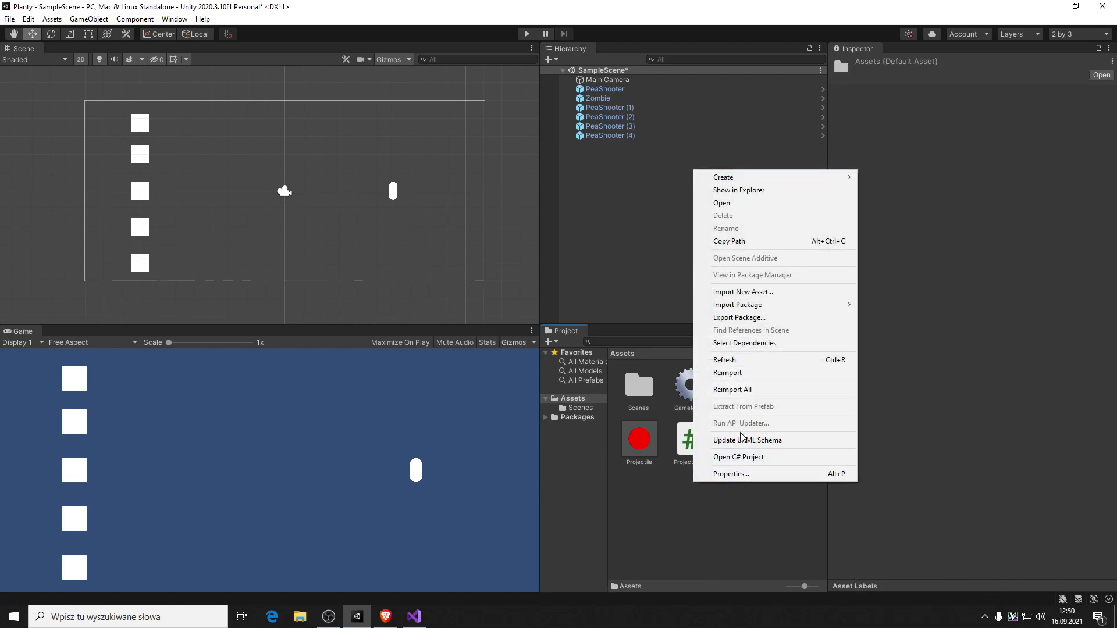
left_click(689, 502)
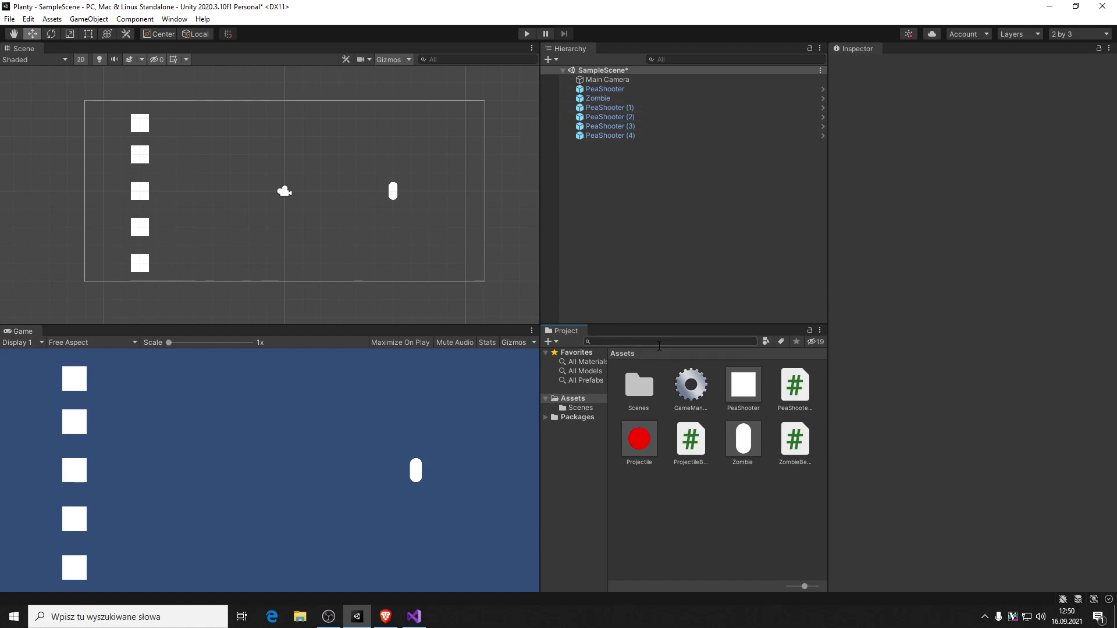
double_click(681, 392)
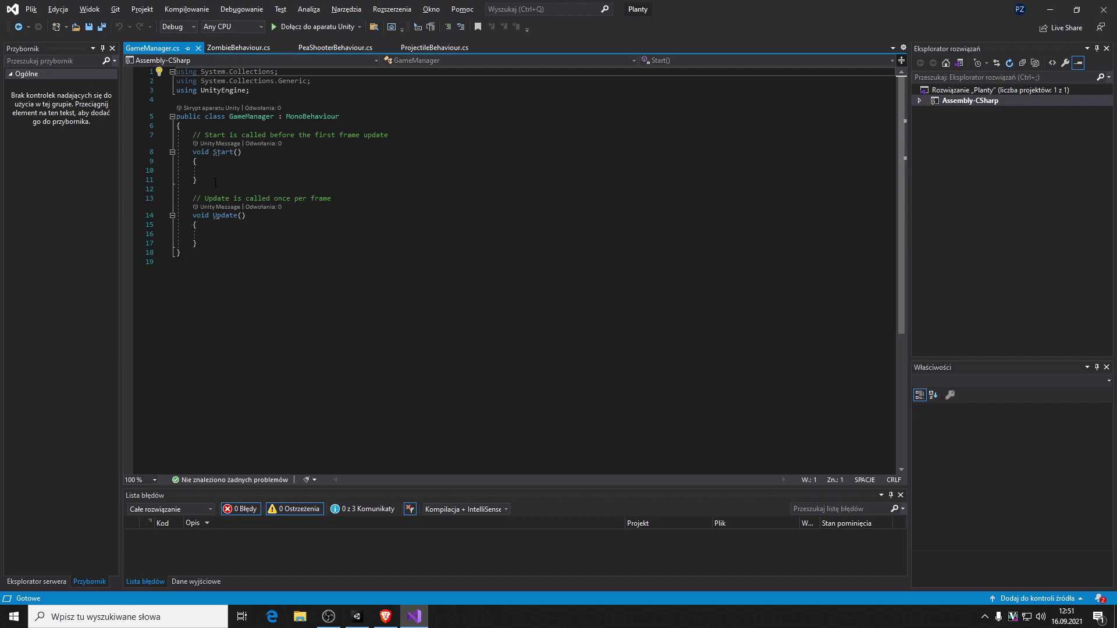
- Return to the Unity editor from Visual Studio with Alt+Tab
key("alt+Tab")
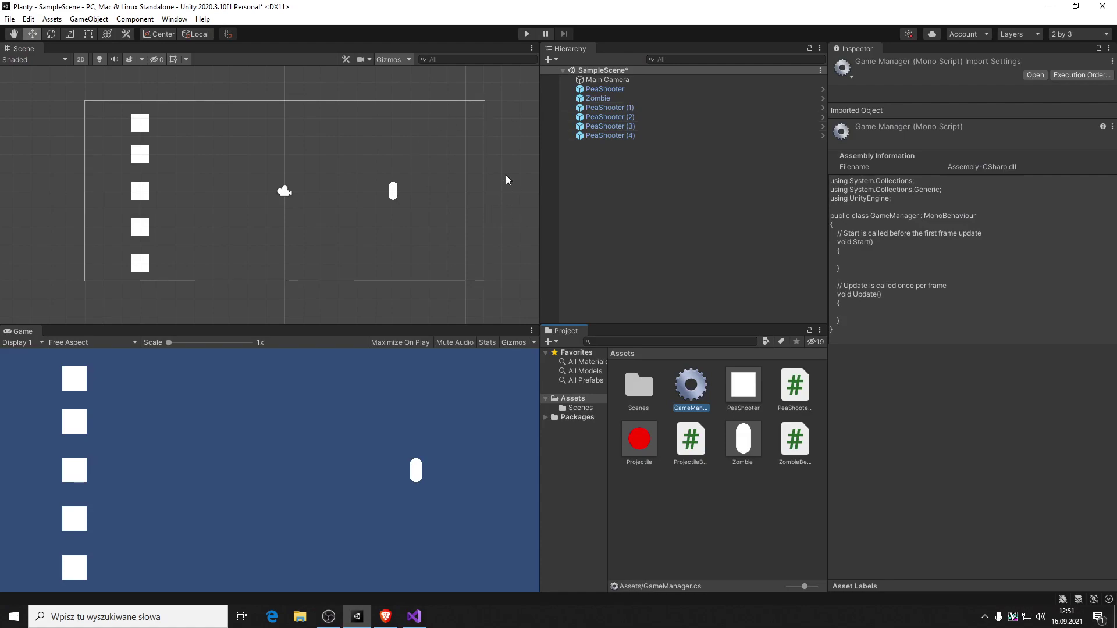
- Try the Zombie at several lane heights, leave it at X 10, Y 0, and return to Visual Studio
left_click(394, 190)
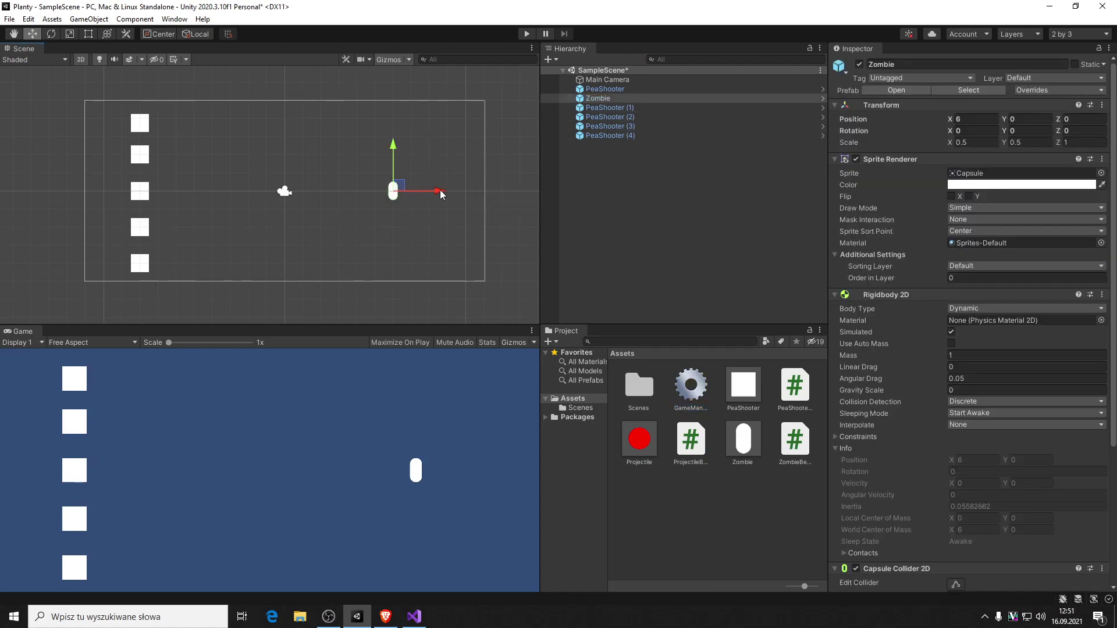
mouse_move(441, 191)
left_mouse_down()
mouse_move(516, 197)
mouse_move(506, 196)
left_mouse_up()
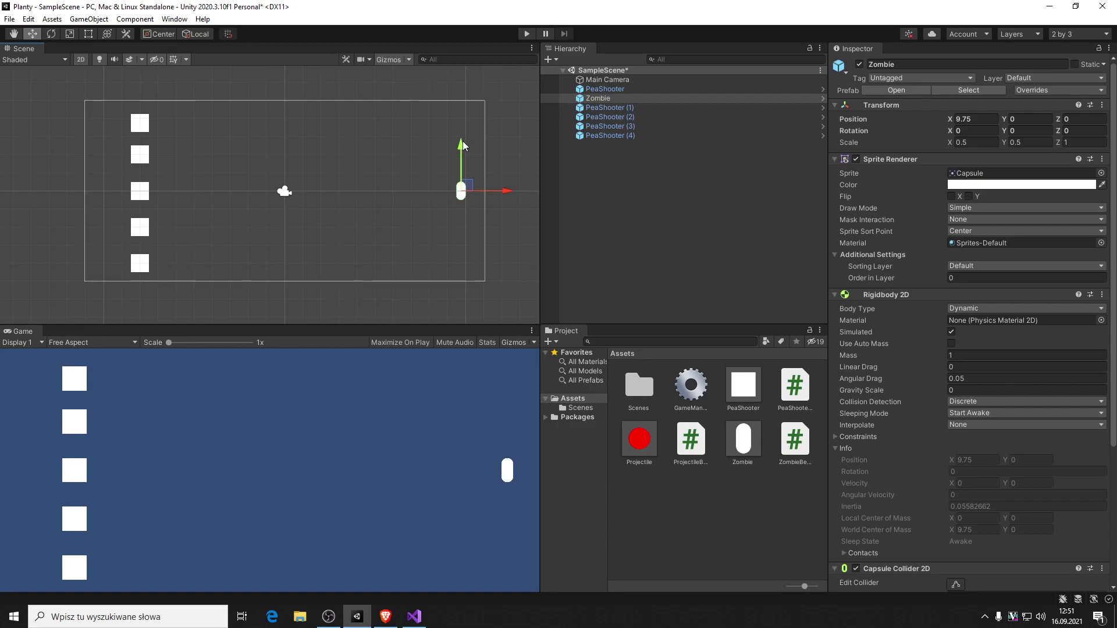
left_click_drag(463, 140, 469, 107)
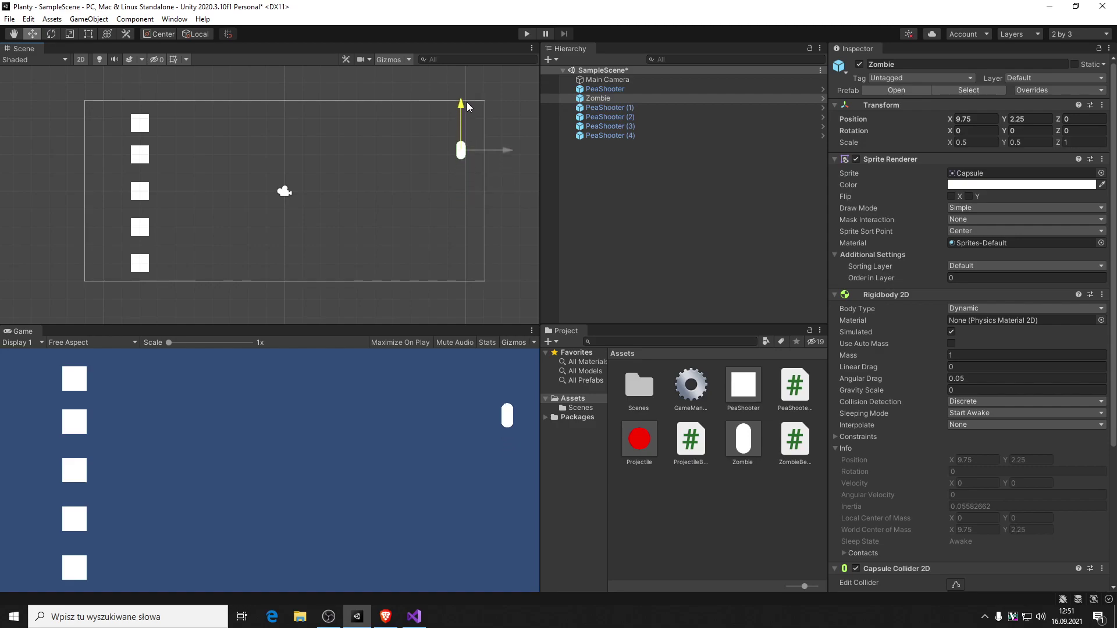
left_click_drag(468, 109, 473, 69)
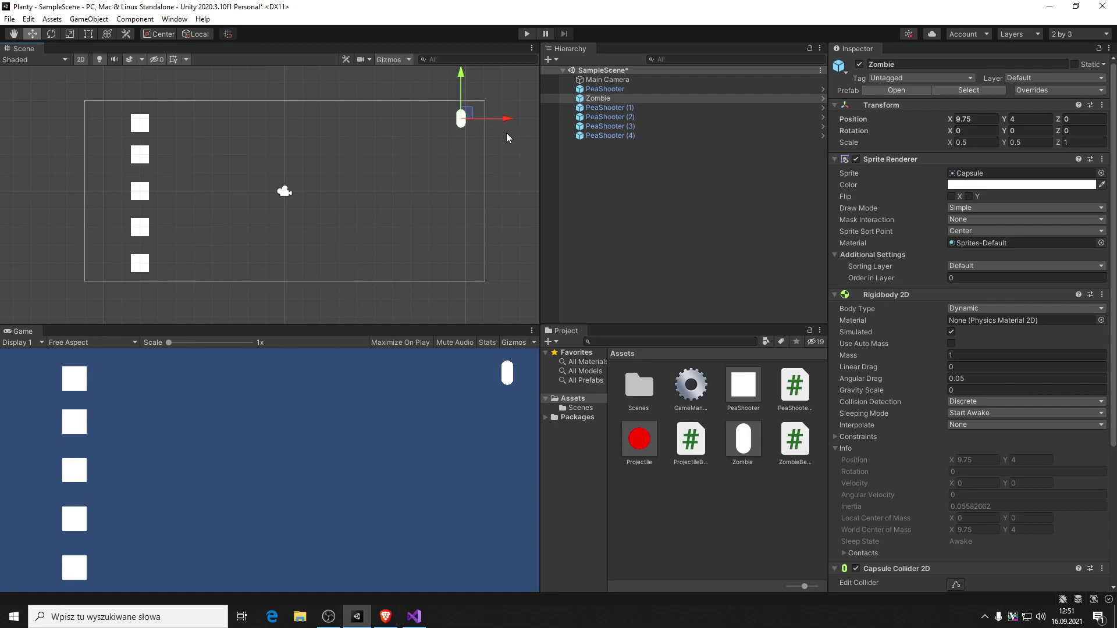
left_click_drag(504, 119, 509, 120)
mouse_move(466, 81)
left_mouse_down()
mouse_move(474, 237)
mouse_move(466, 83)
mouse_move(463, 152)
left_mouse_up()
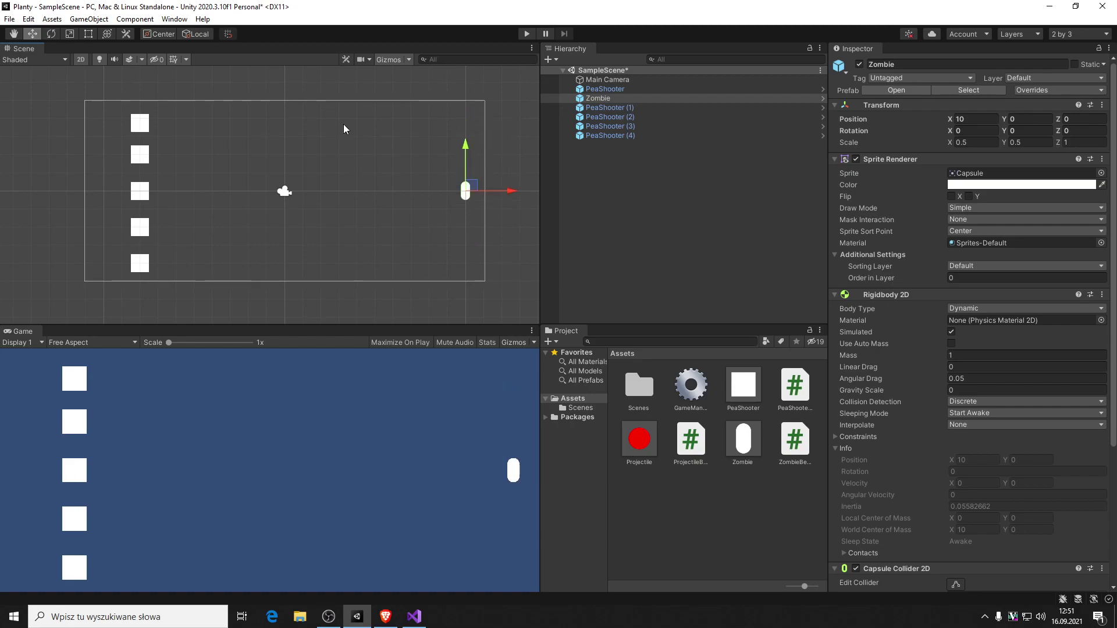
key("alt+Tab")
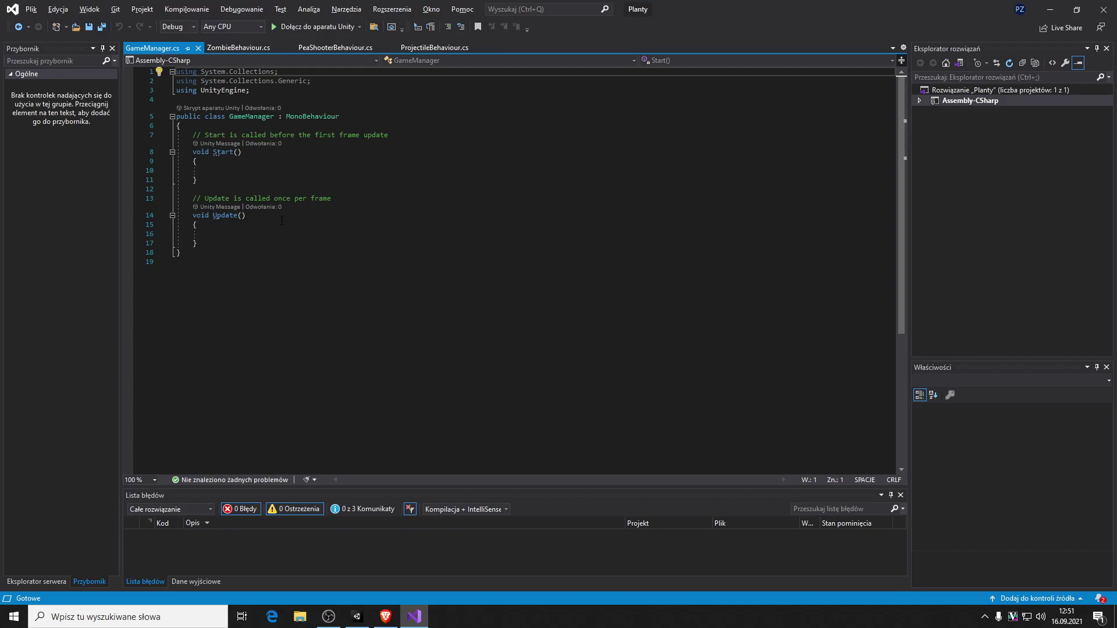
- Declare 'public GameObject zombie;' at the top of the GameManager class and save
left_click(300, 245)
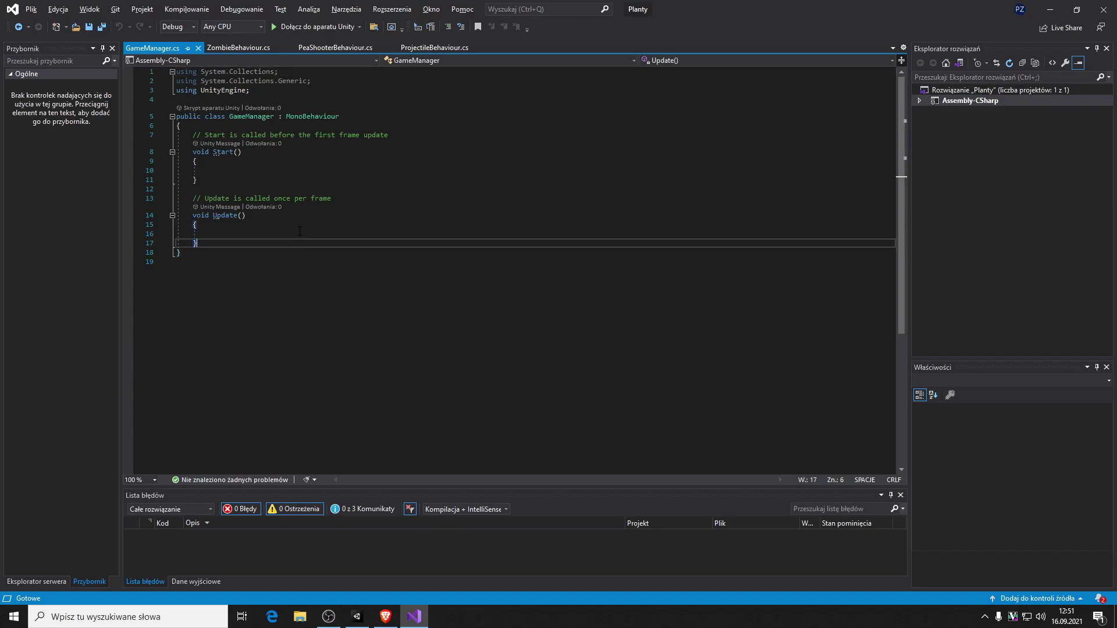
left_click(300, 231)
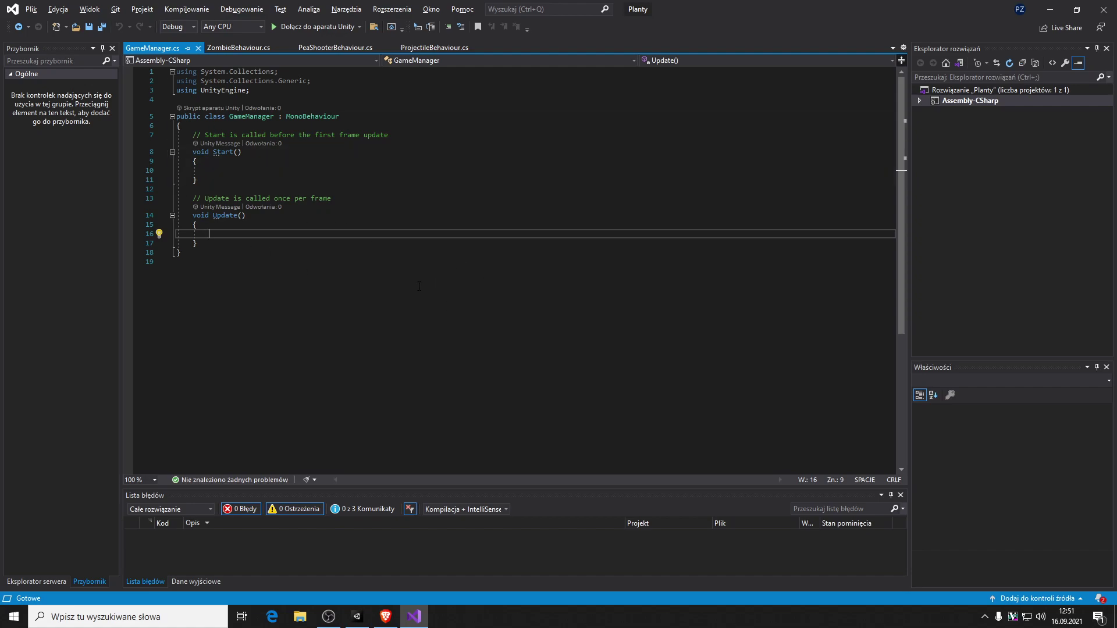
left_click(515, 125)
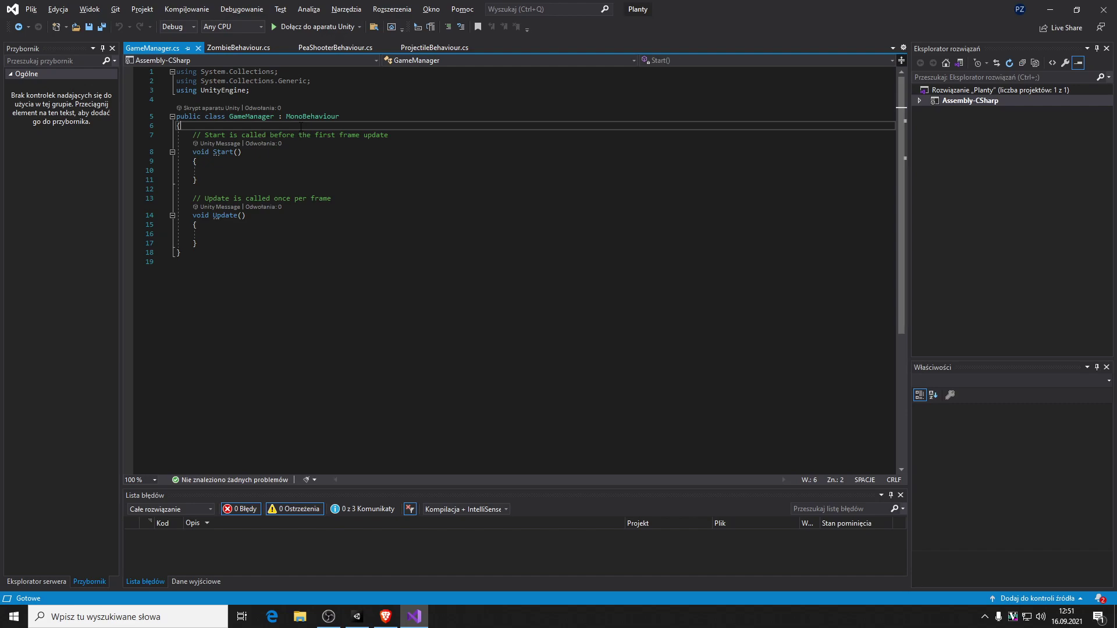
key("Return")
key("Return")
key("Up")
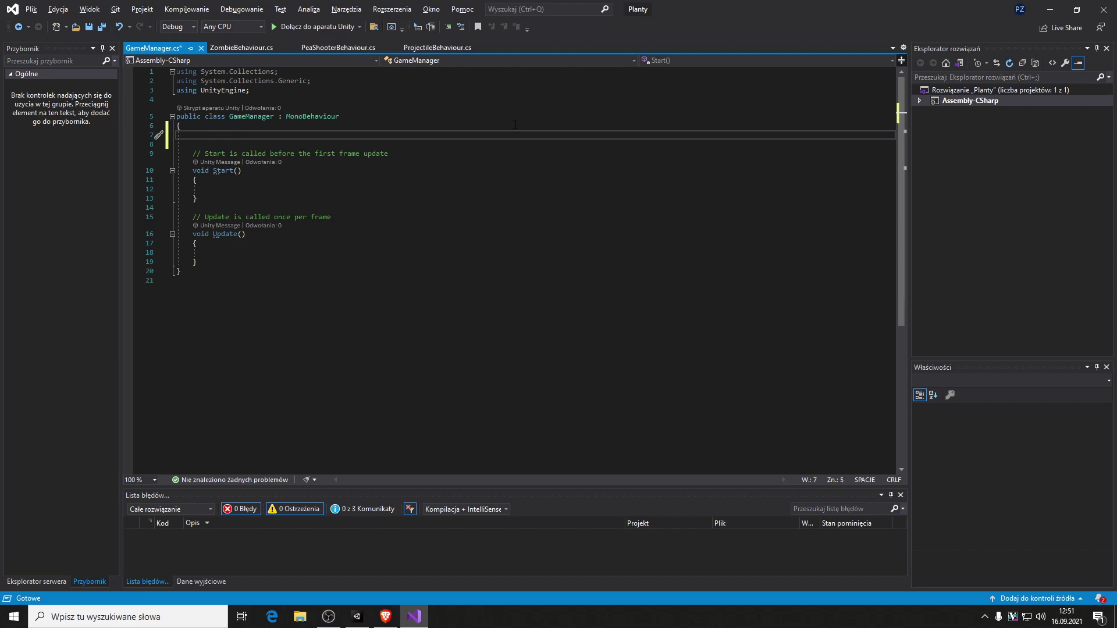
type("public GameObject")
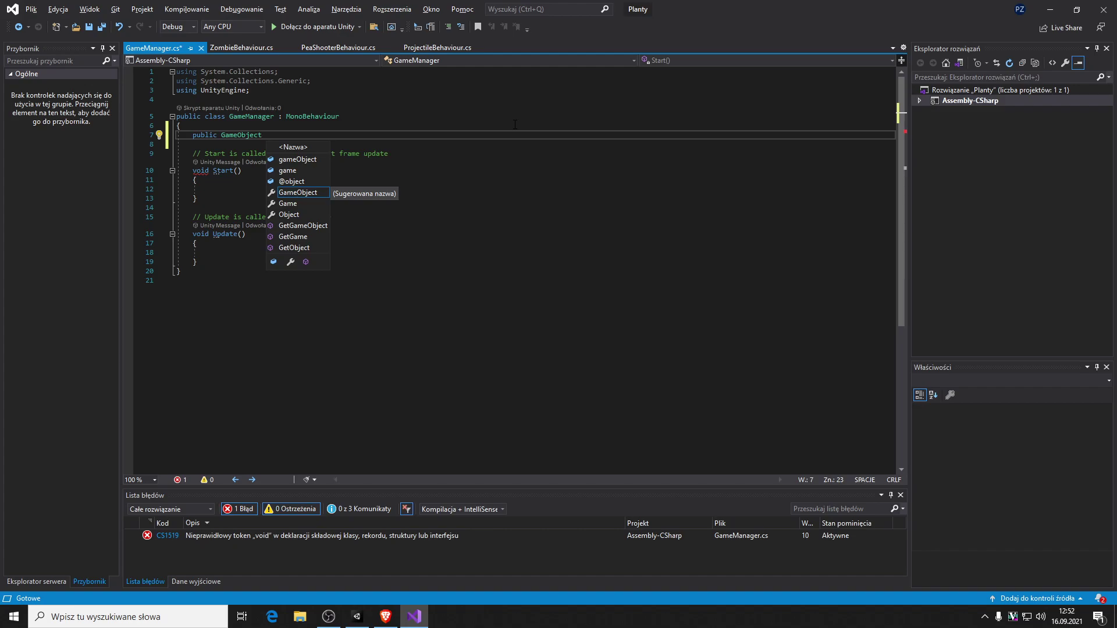
type("zombi")
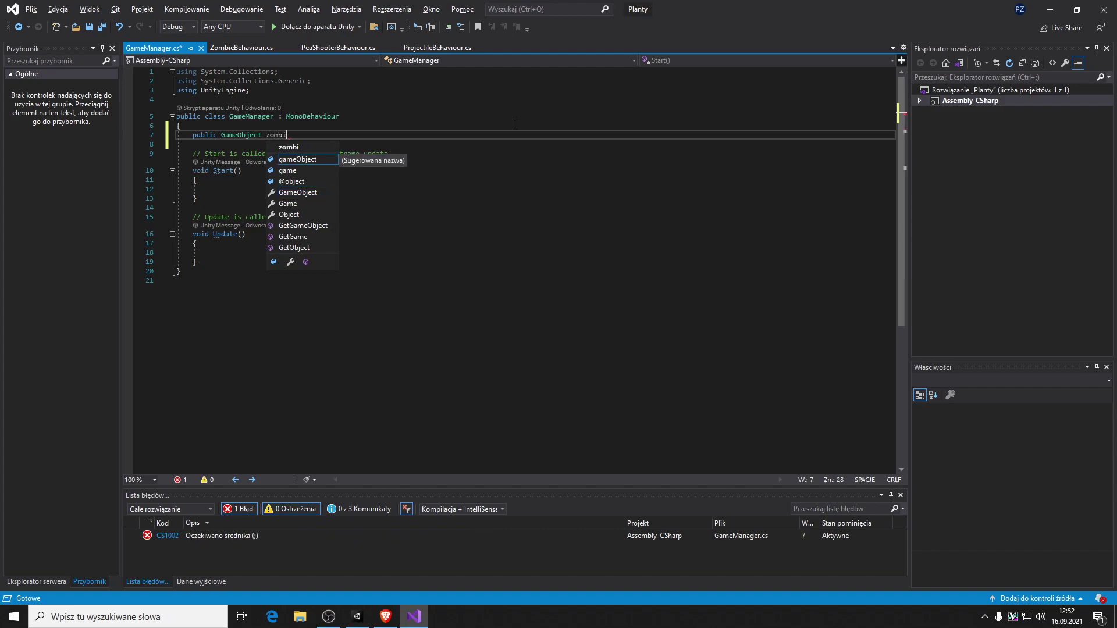
type("e;")
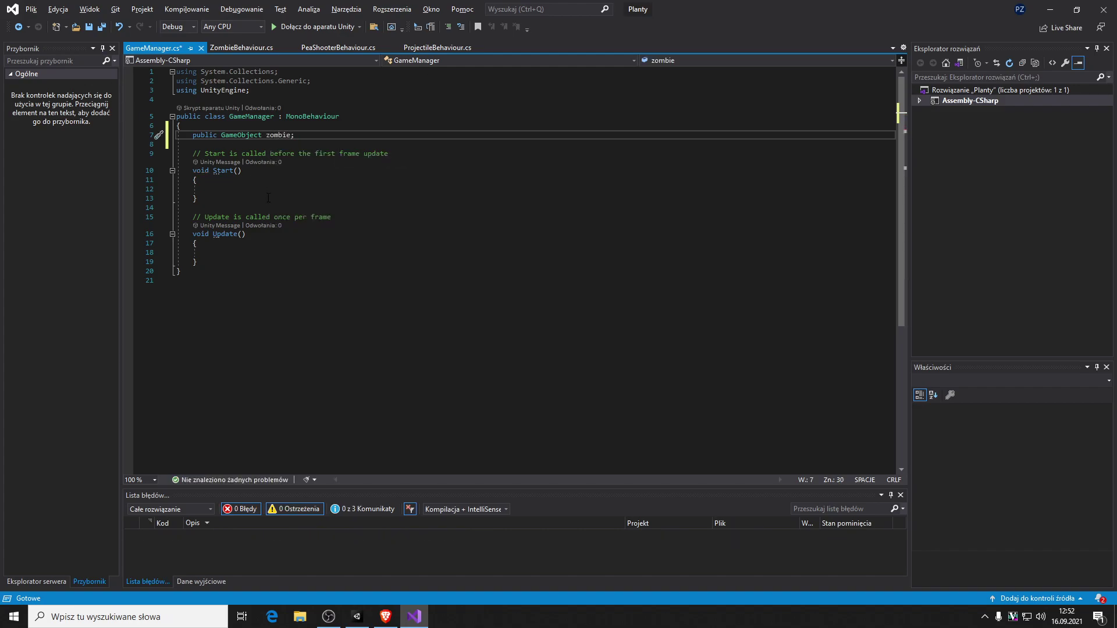
left_click_drag(192, 179, 272, 188)
left_click(271, 188)
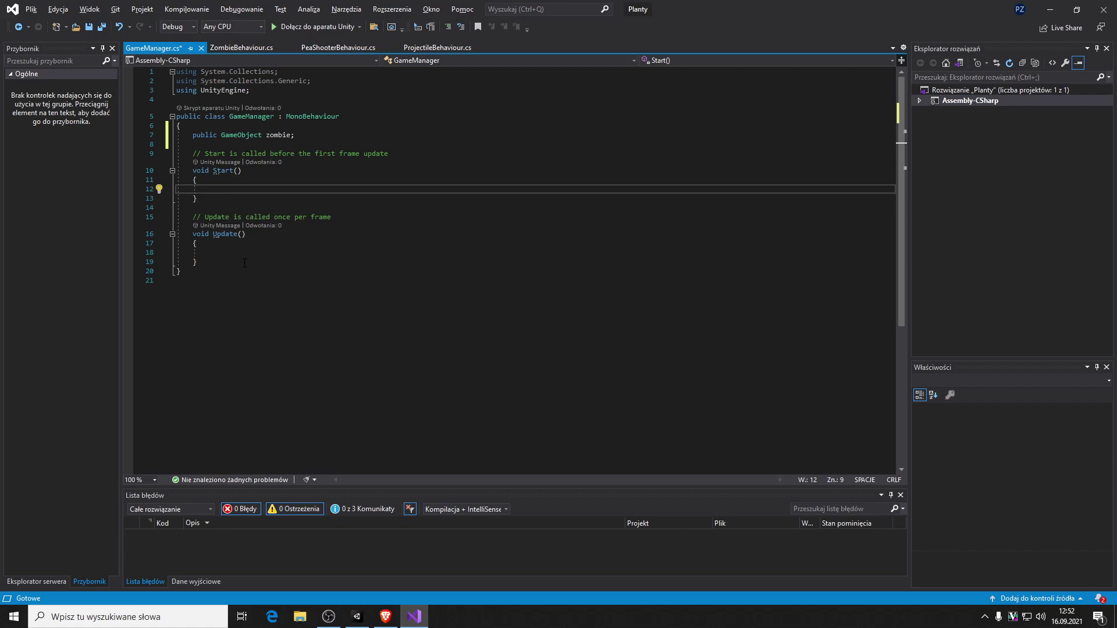
key("ctrl+s")
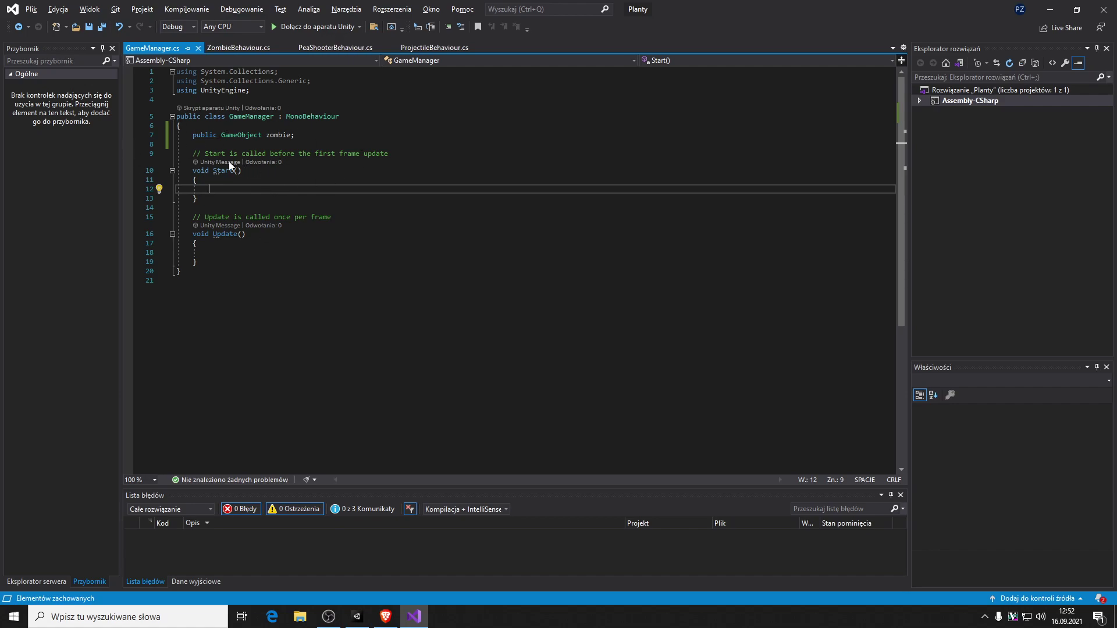
- Add the field declaration 'float spawnInterval, timeSinceLatSpawn;' below the zombie field
left_click(249, 255)
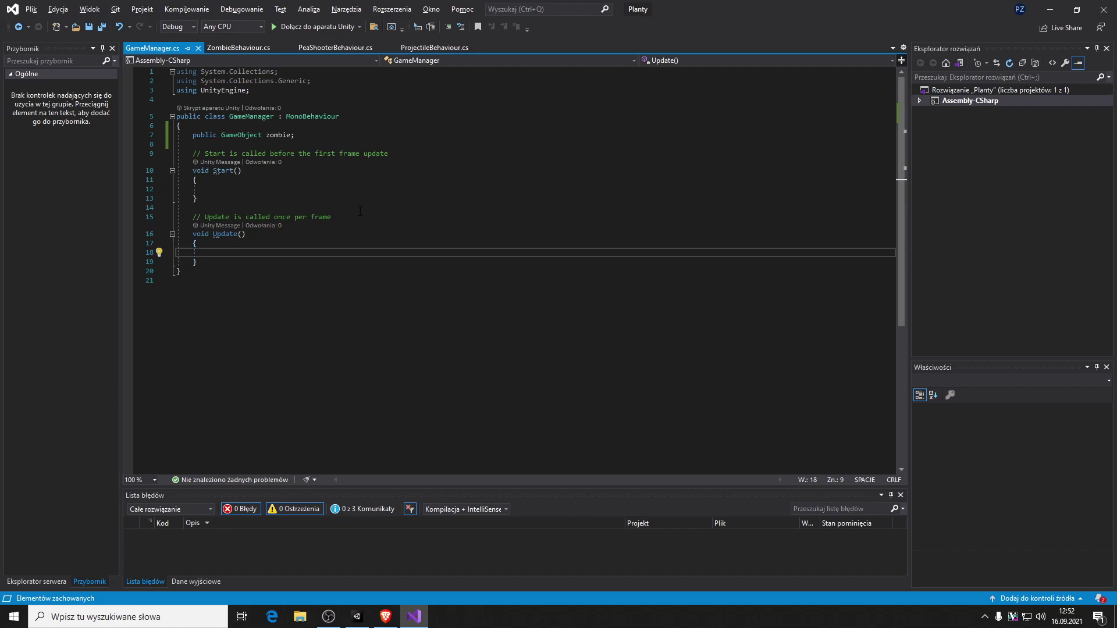
key("Up")
key("Up")
key("Up")
key("Up")
key("Return")
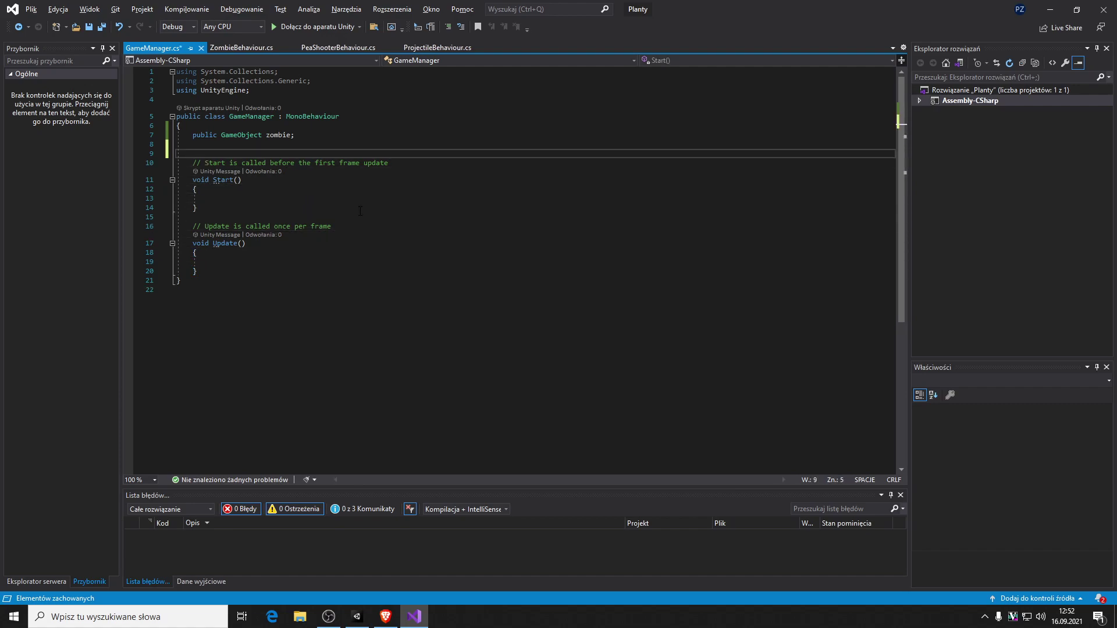
type("flo")
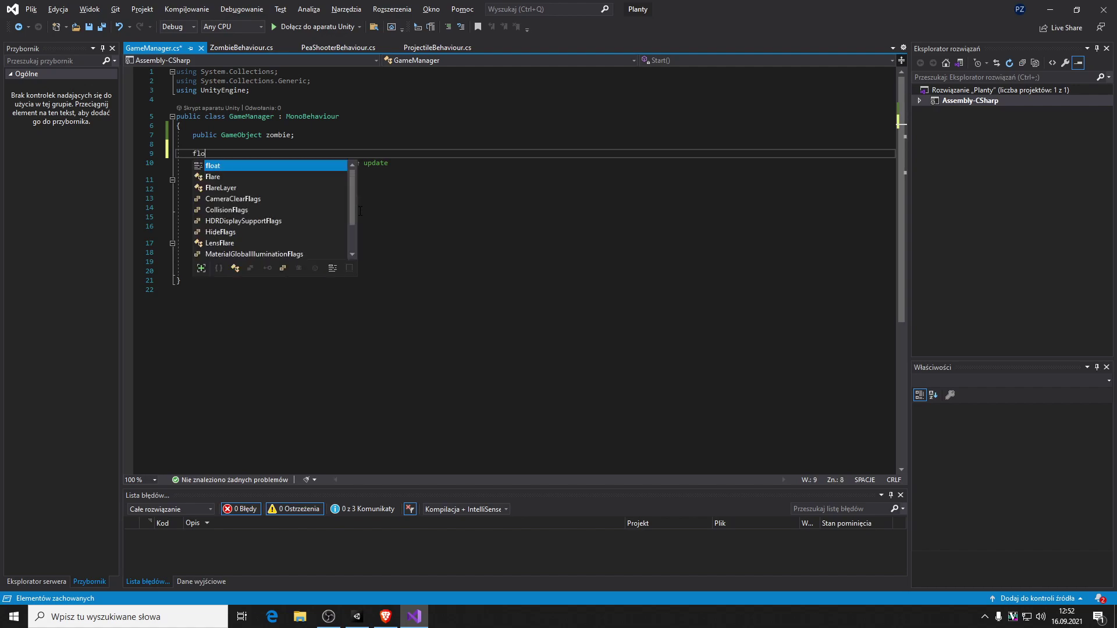
type("at spawn")
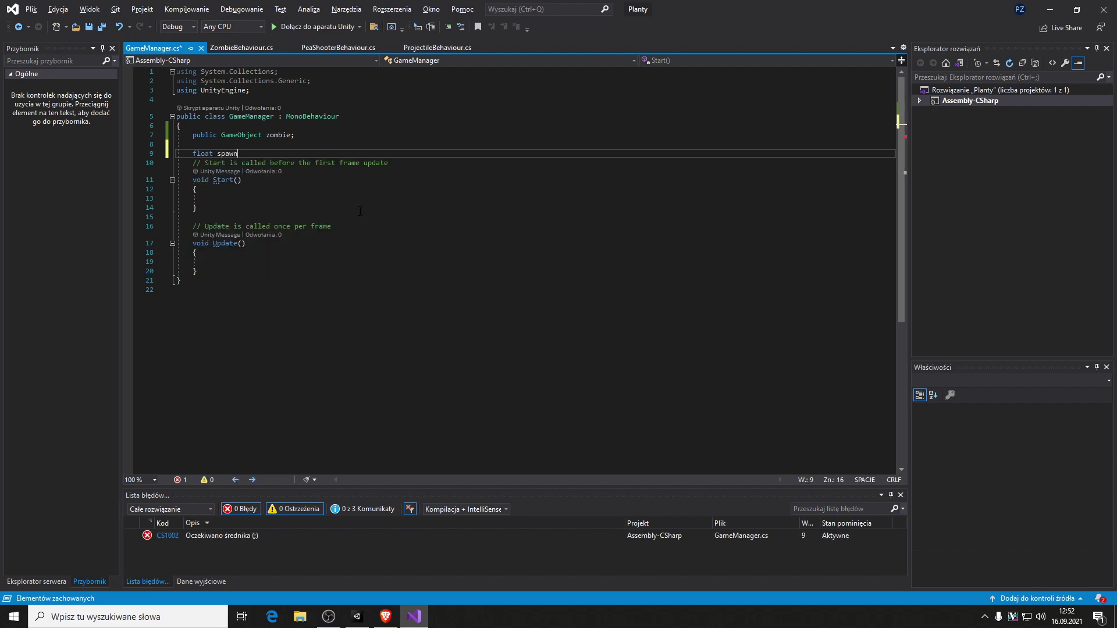
type("Interval")
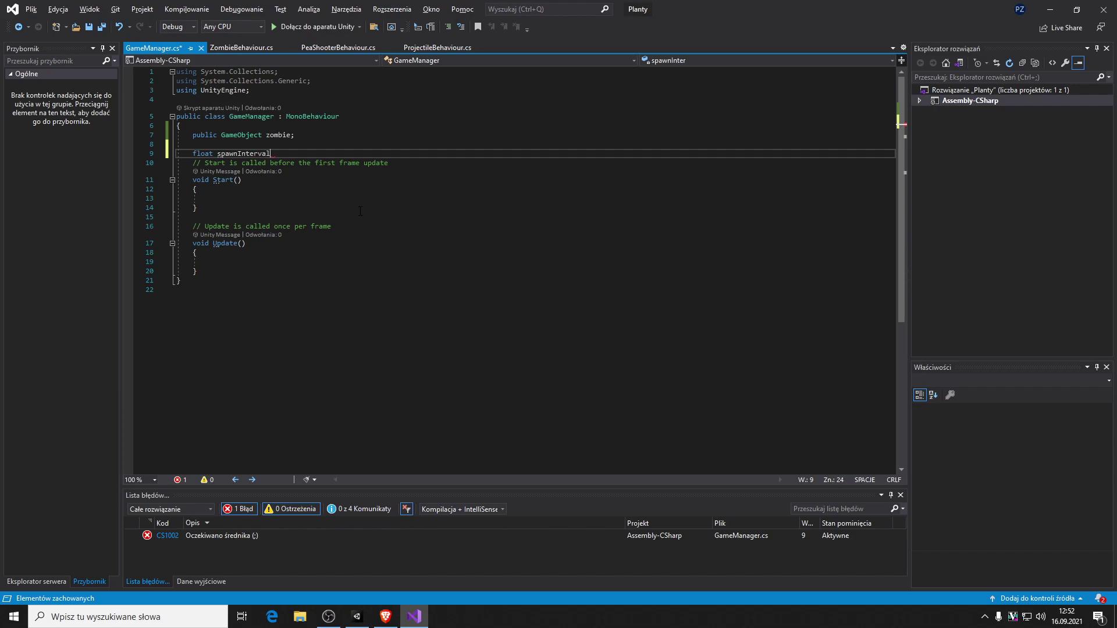
type(";")
key("Return")
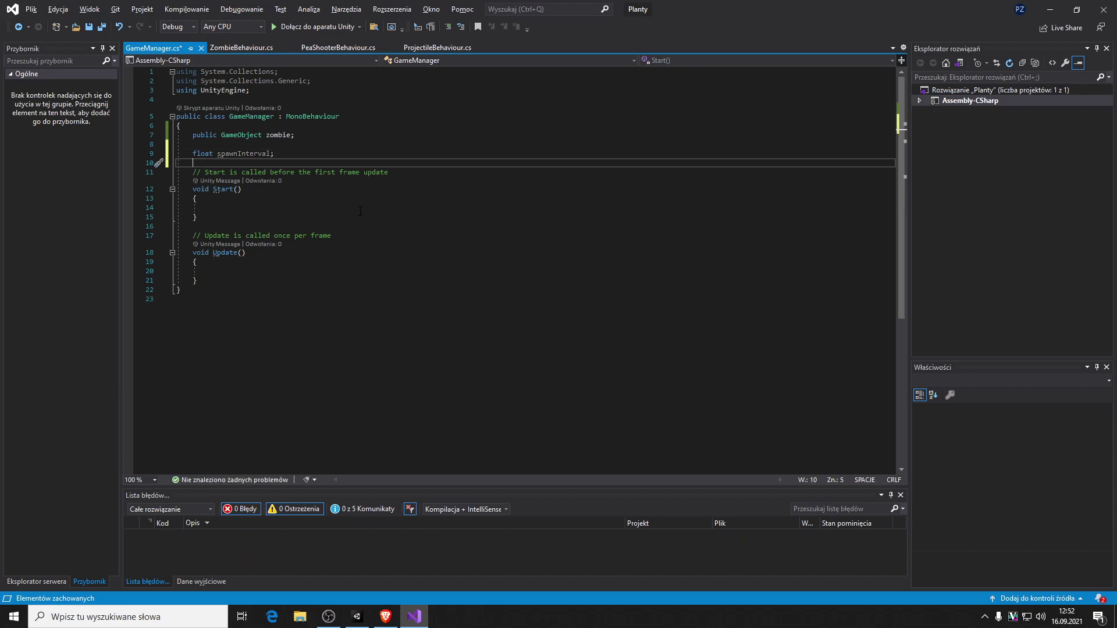
key("BackSpace")
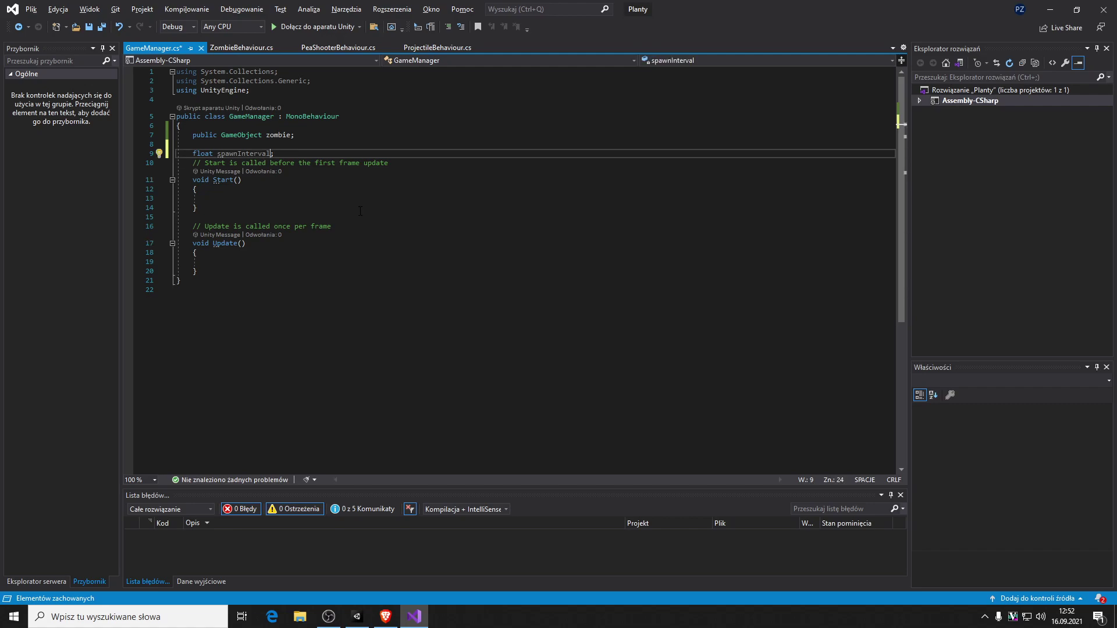
type(", ")
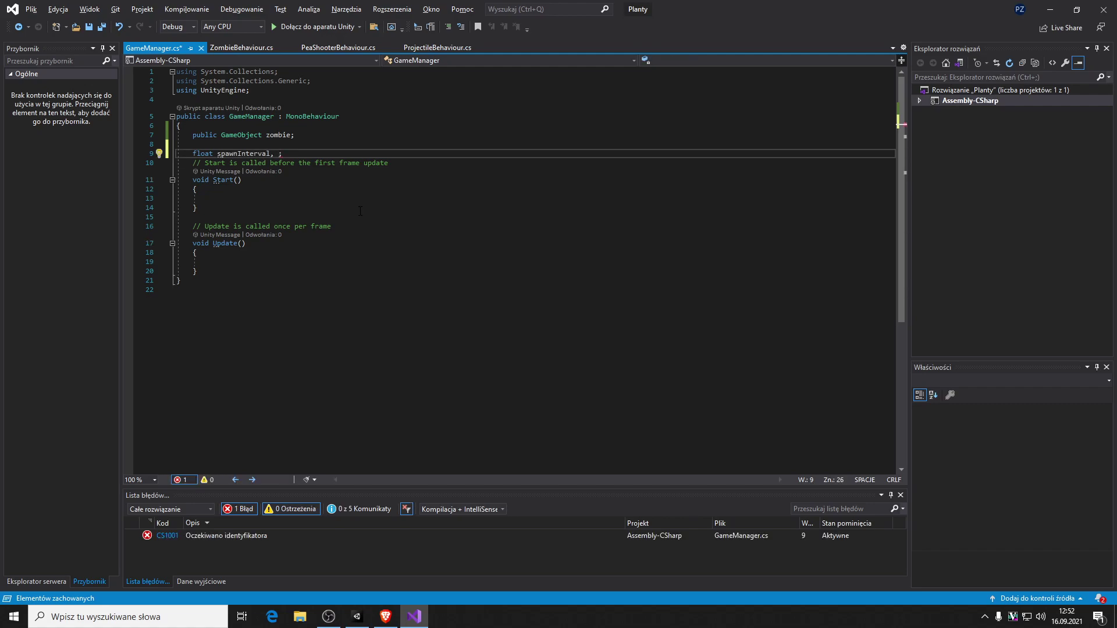
type("ti")
type("meSinceLa")
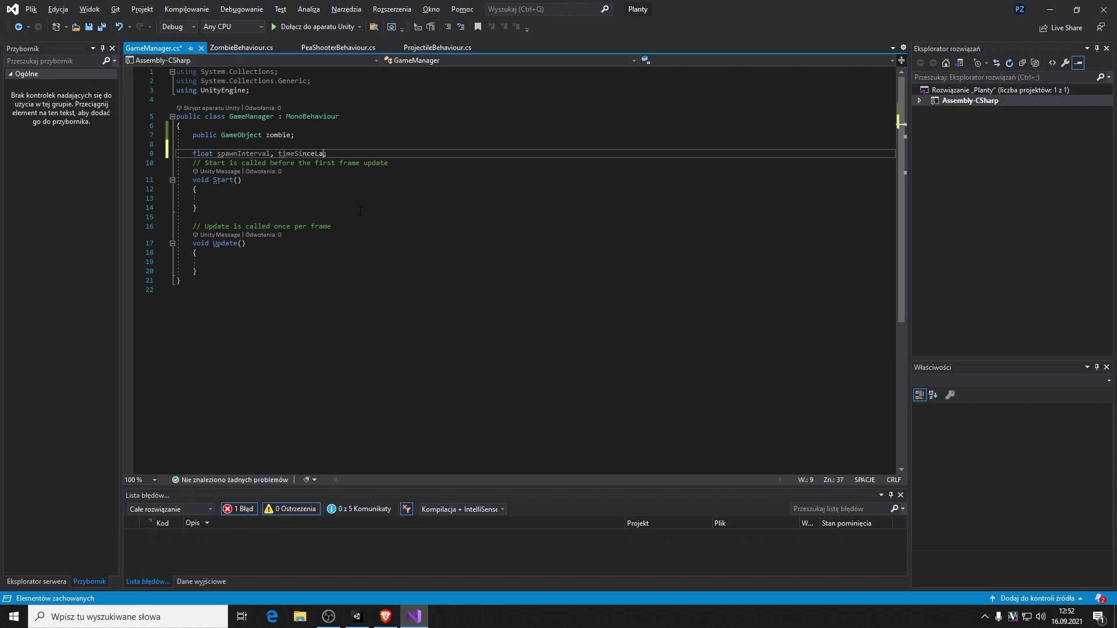
type("tSpawn")
key("Down")
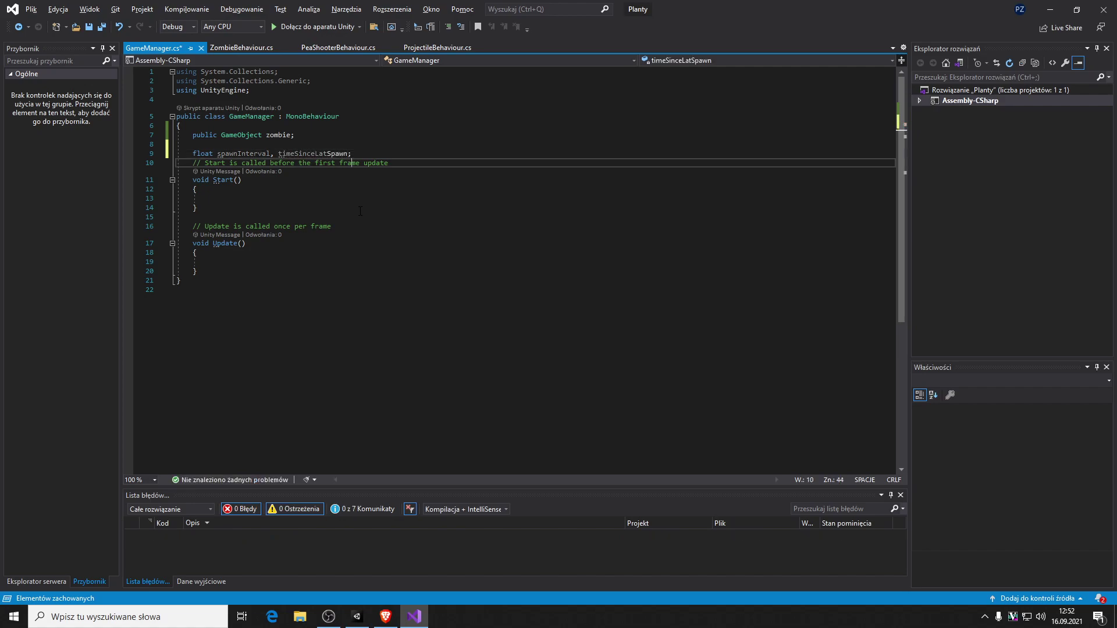
key("Down")
key("Down")
key("Down")
key("Down")
- Write the condition if (timeSinceLastSpawn >= spawnInterval) in Update, fixing the misspelled name there
key("Up")
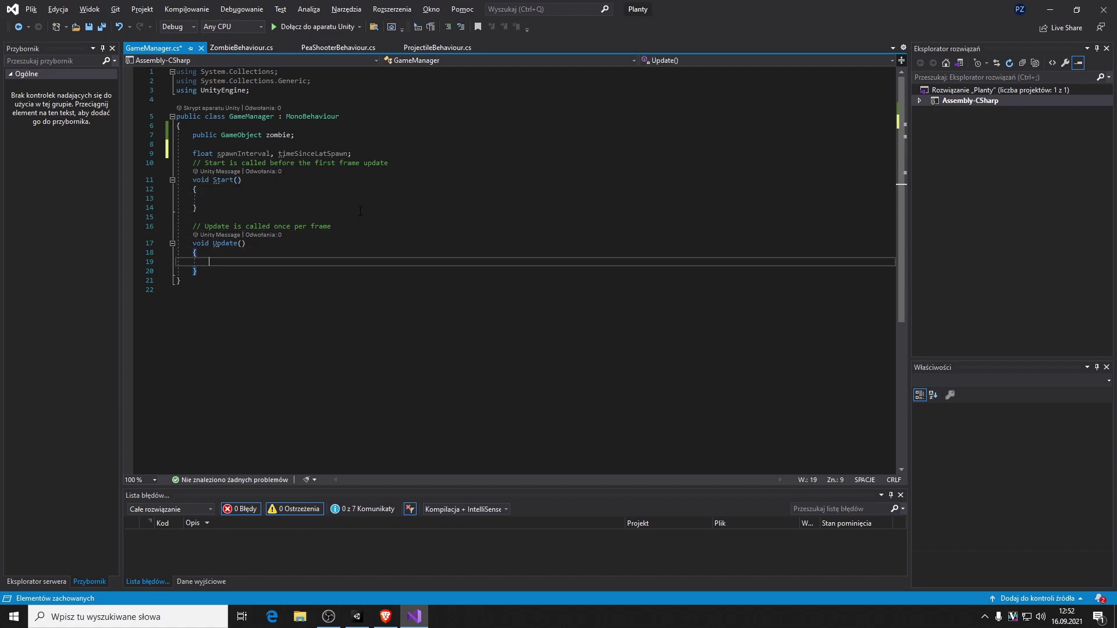
type("if(")
type("Time")
key("BackSpace")
key("BackSpace")
key("BackSpace")
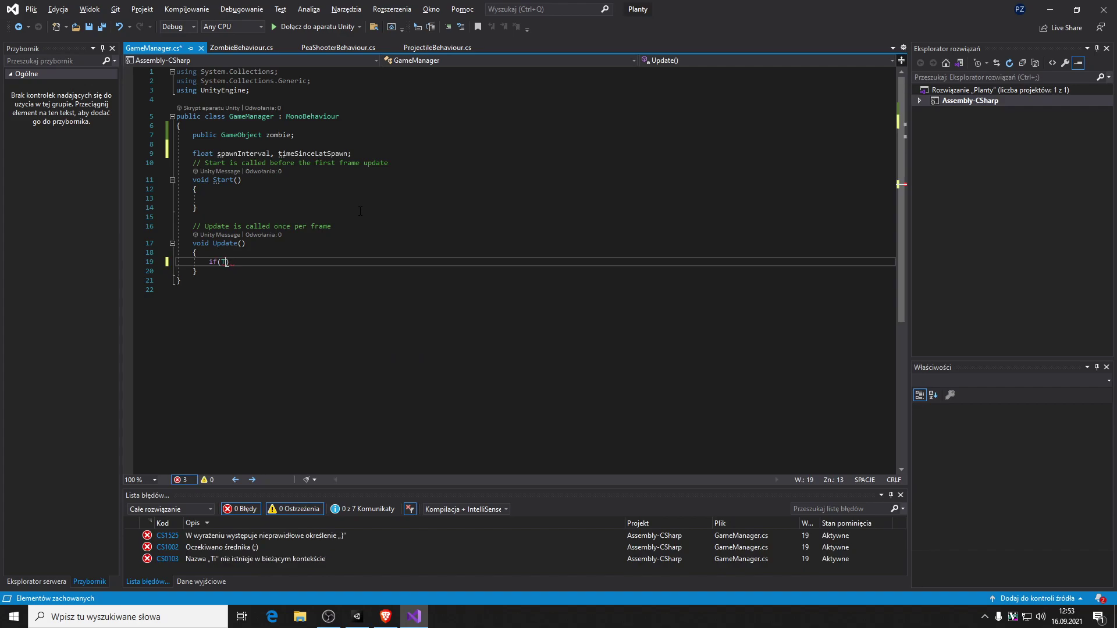
type("tim")
key("BackSpace")
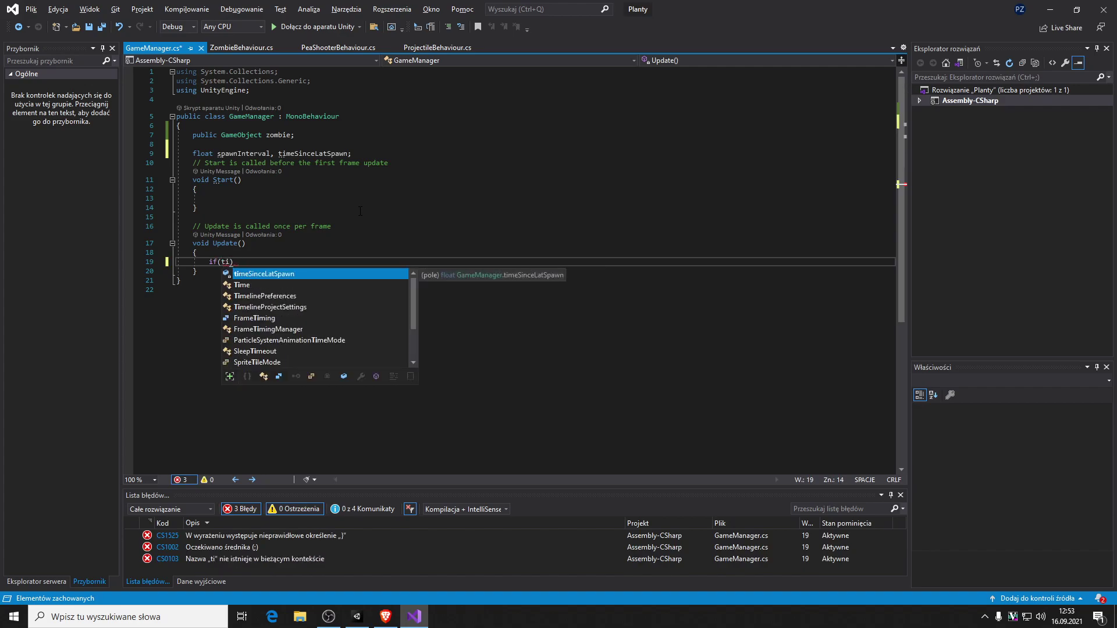
key("Tab")
type("> ")
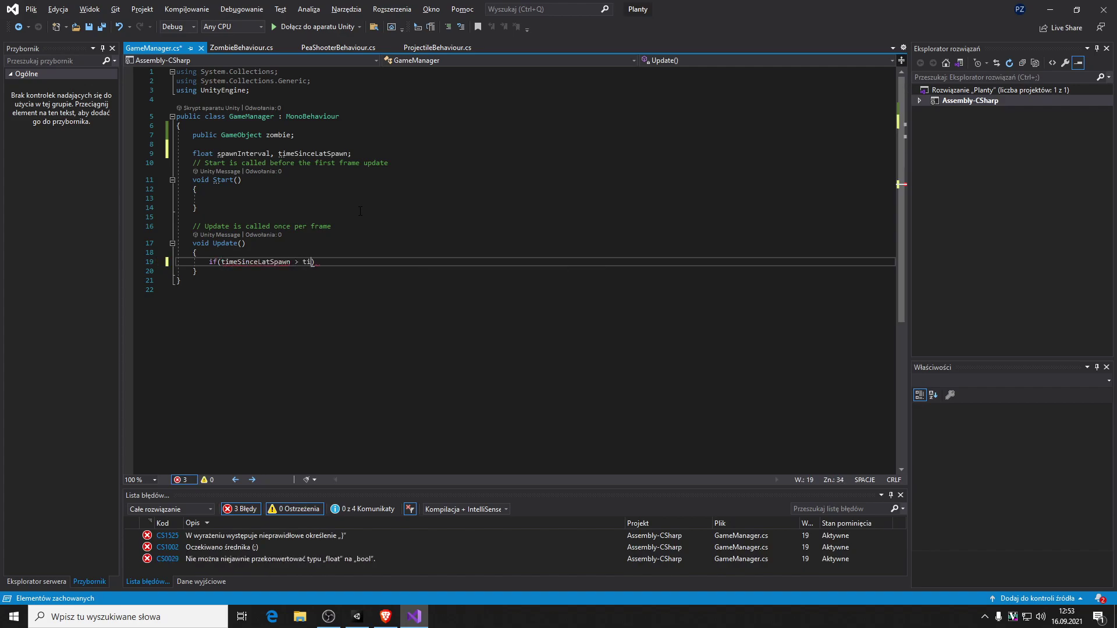
type("ti")
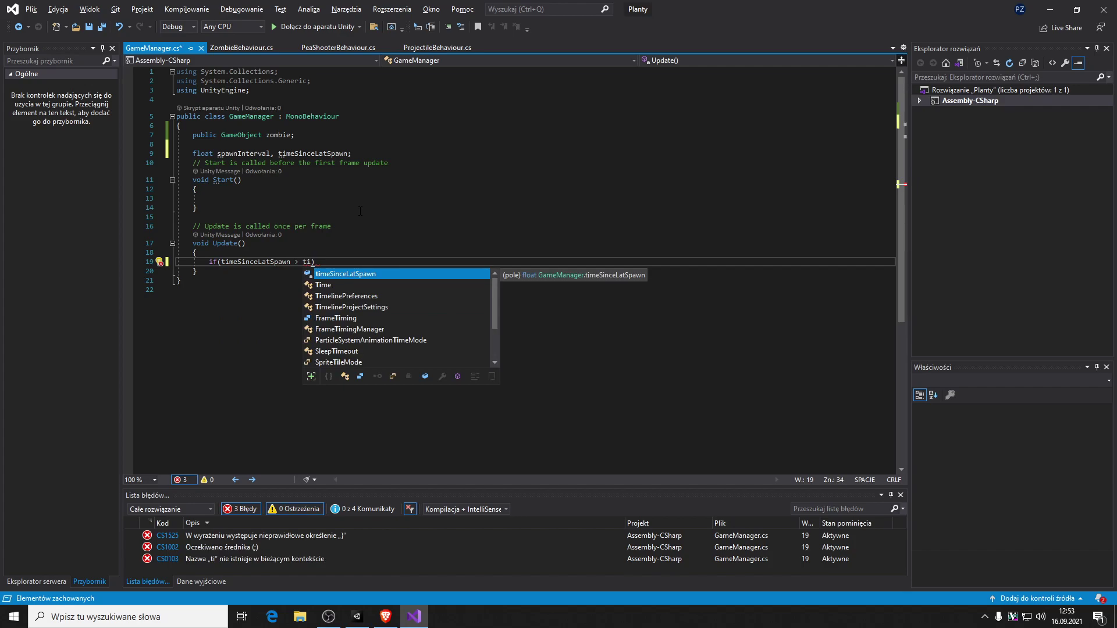
type("me")
key("BackSpace")
key("BackSpace")
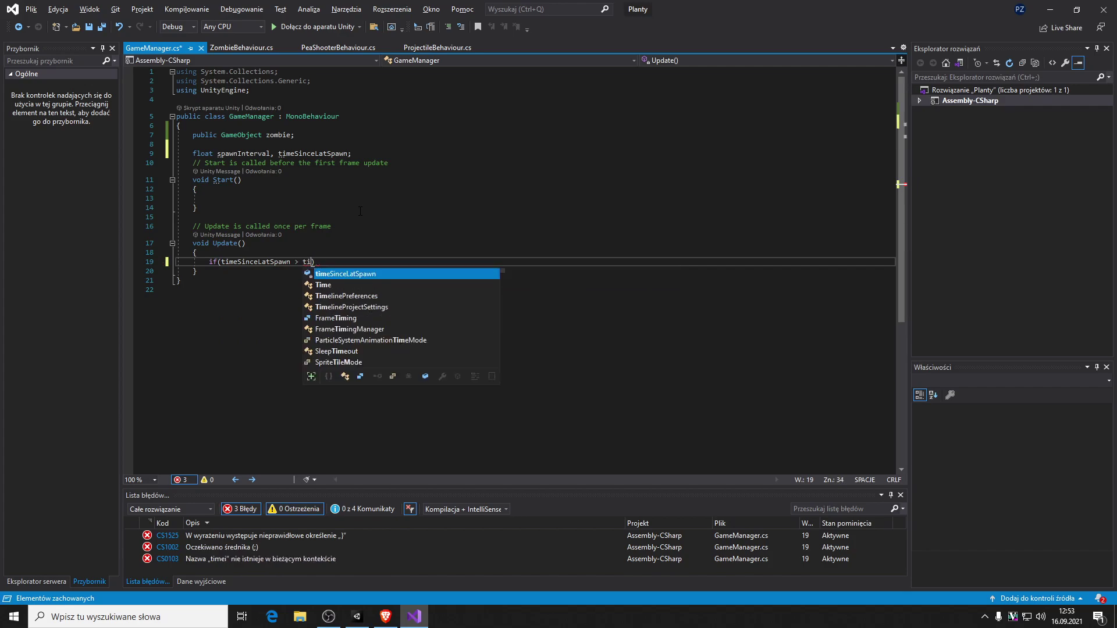
key("BackSpace")
key("BackSpace")
type("sp")
key("Tab")
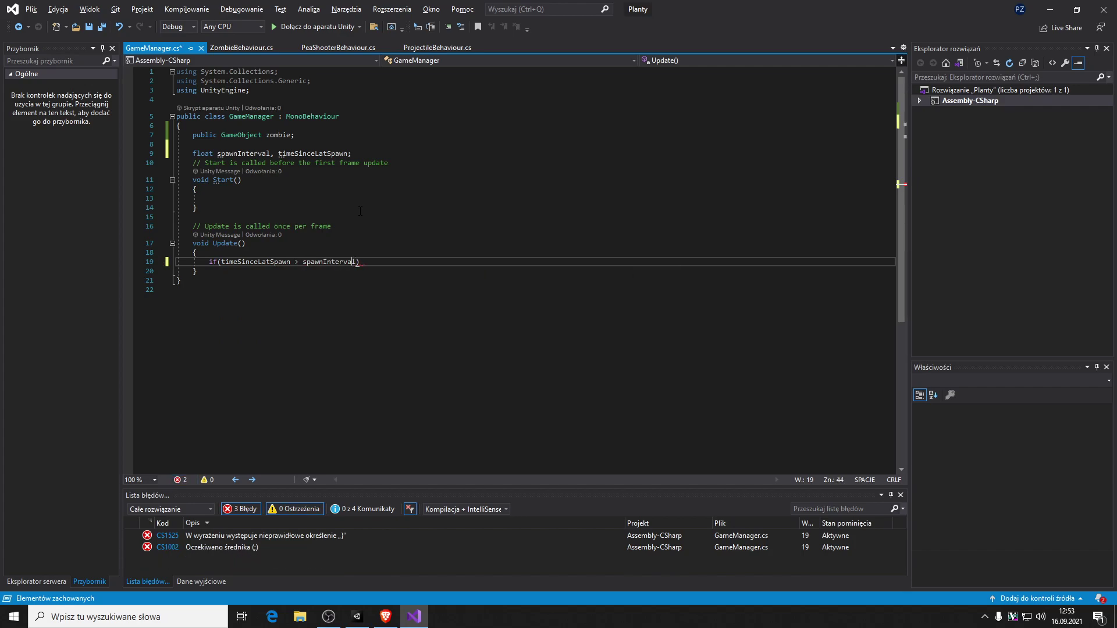
key("ctrl+Left")
key("Left")
type("=")
key("Right")
key("Right")
key("Right")
key("ctrl+Left")
key("ctrl+Left")
key("Left")
key("Right")
type("s")
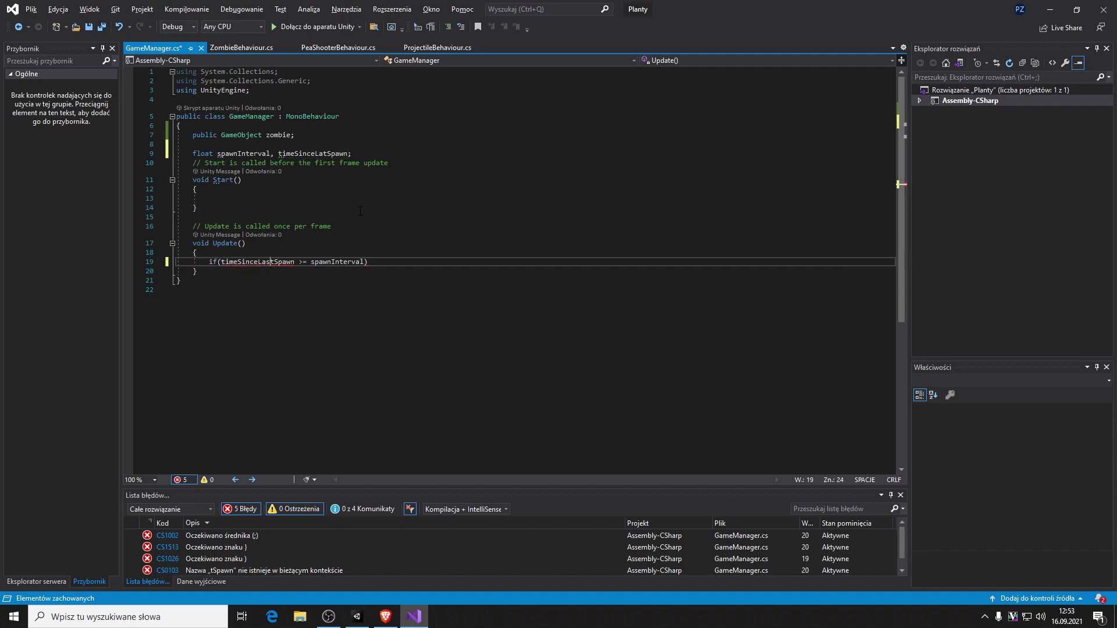
- Rename the timeSinceLatSpawn field to timeSinceLastSpawn everywhere and save
left_click(379, 254)
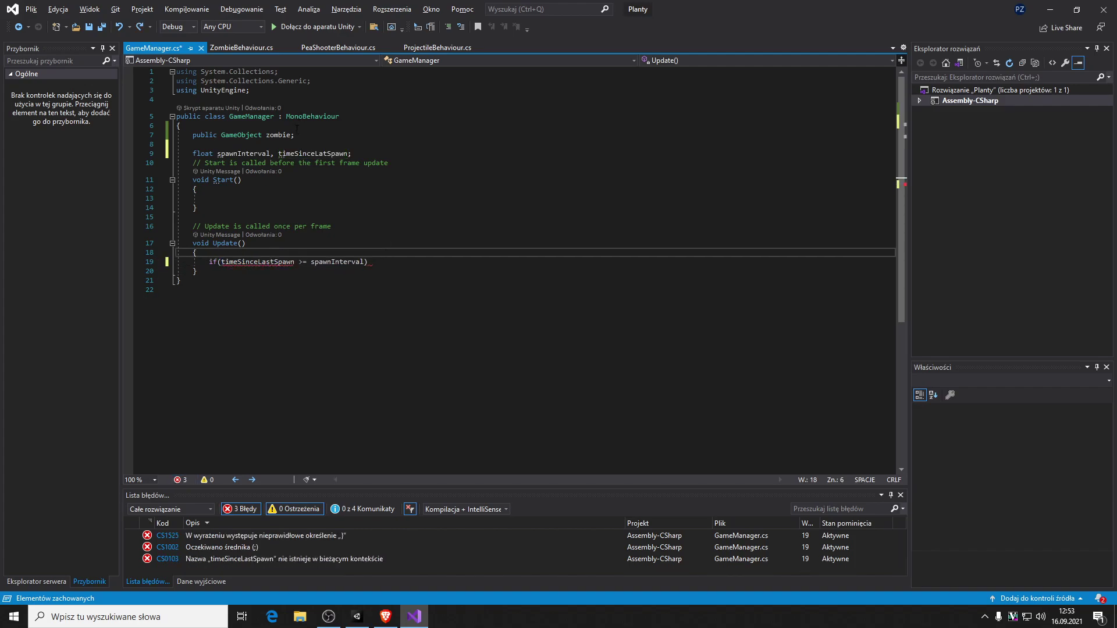
left_click(323, 153)
type("s")
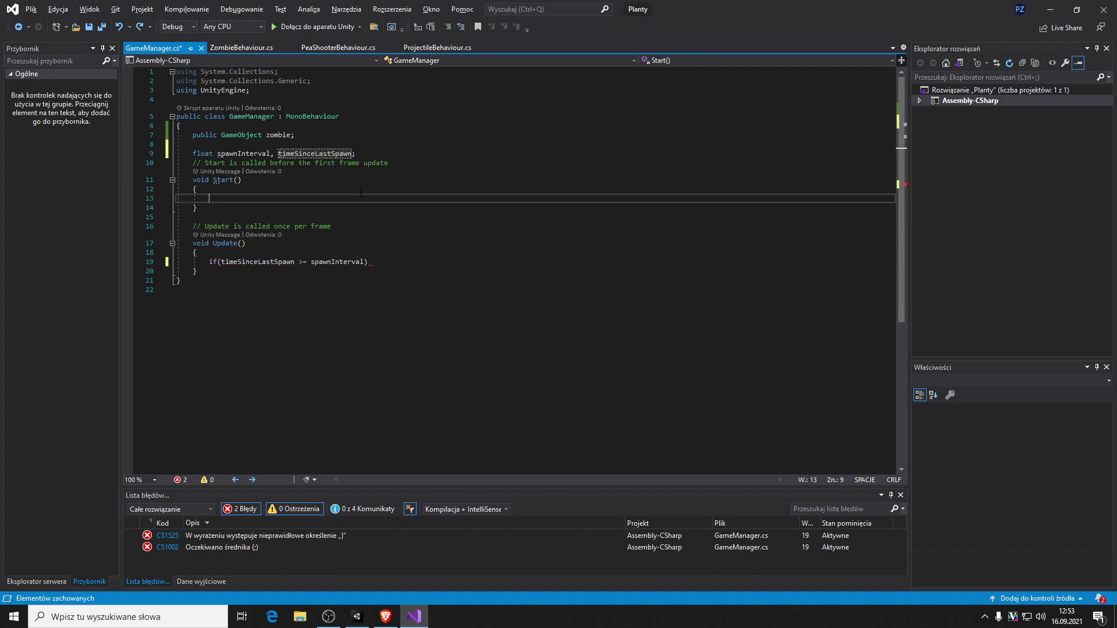
key("ctrl+period")
key("Return")
key("ctrl+s")
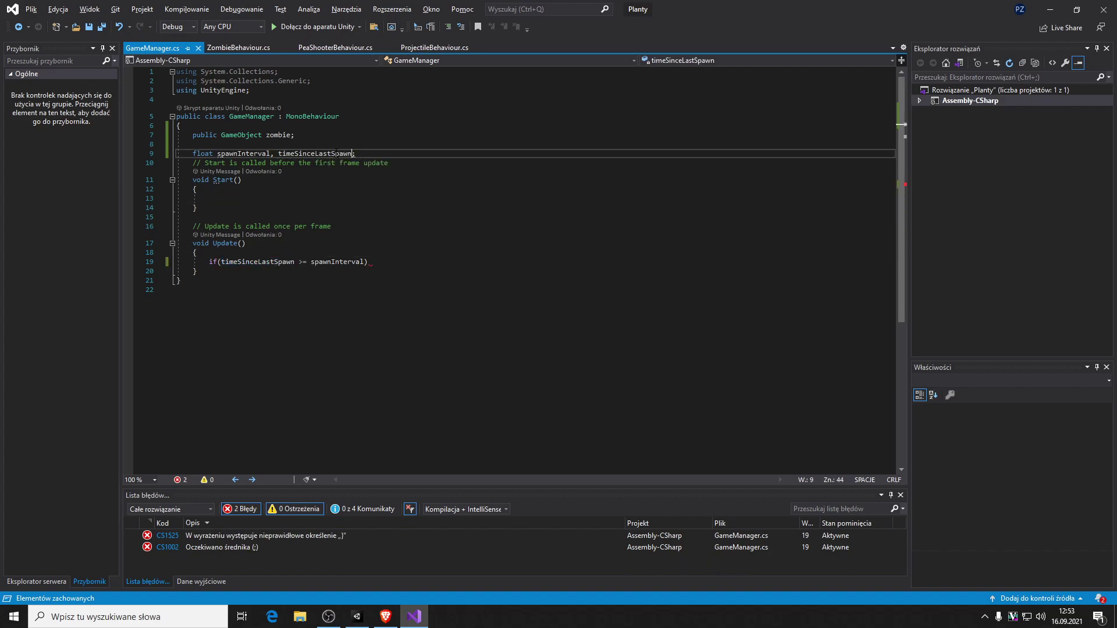
- Give the if block a body calling Instantiate(zombie), then save
left_click(373, 262)
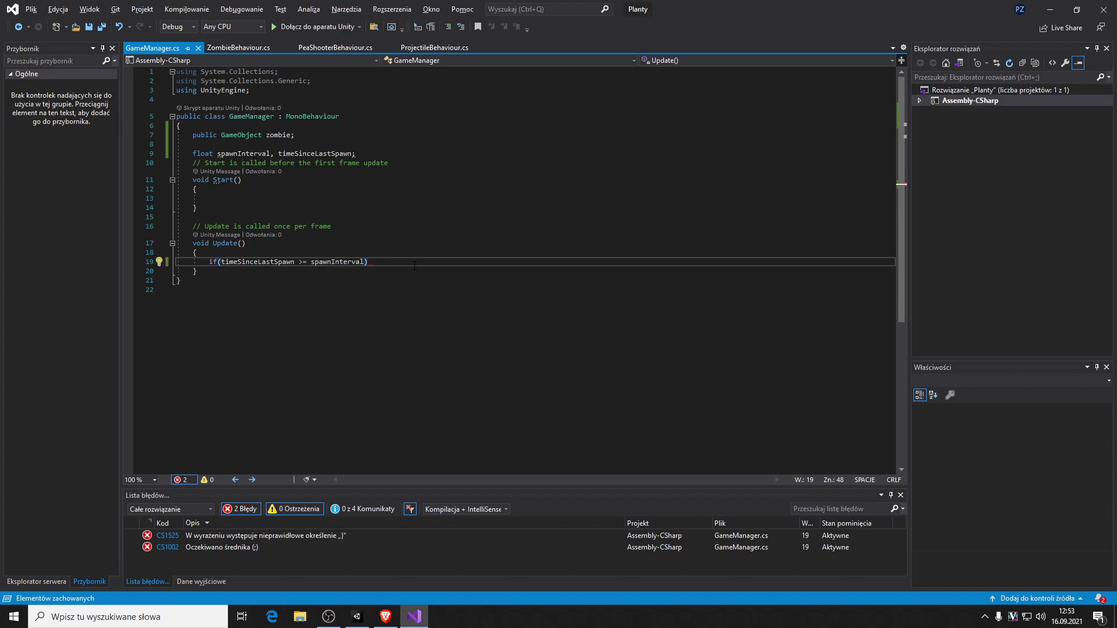
key("Return")
type("{")
key("Return")
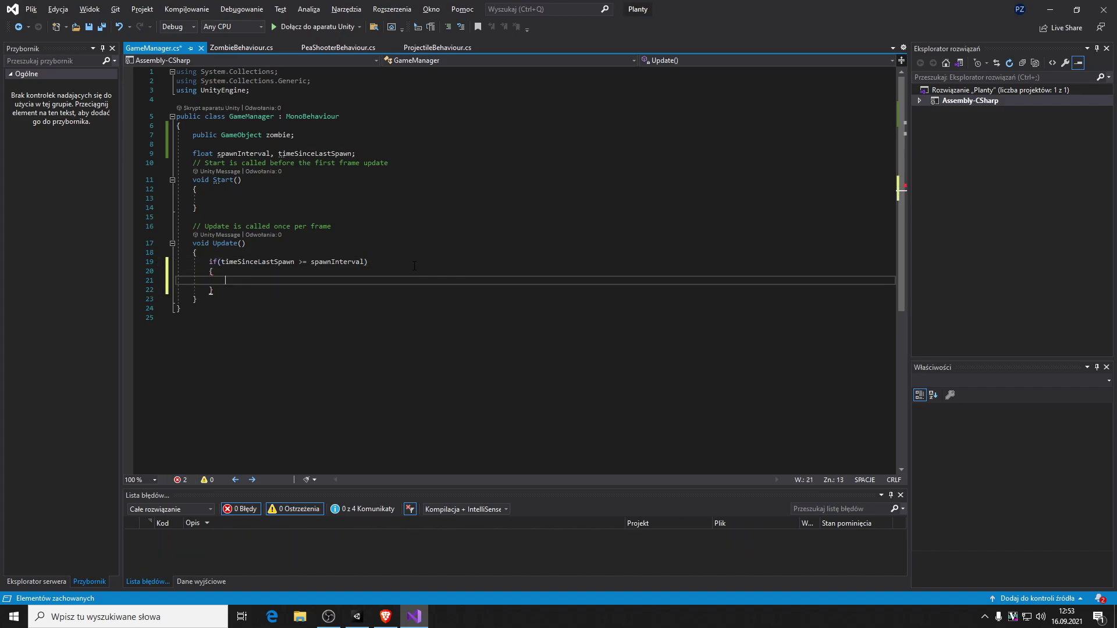
type("Inst")
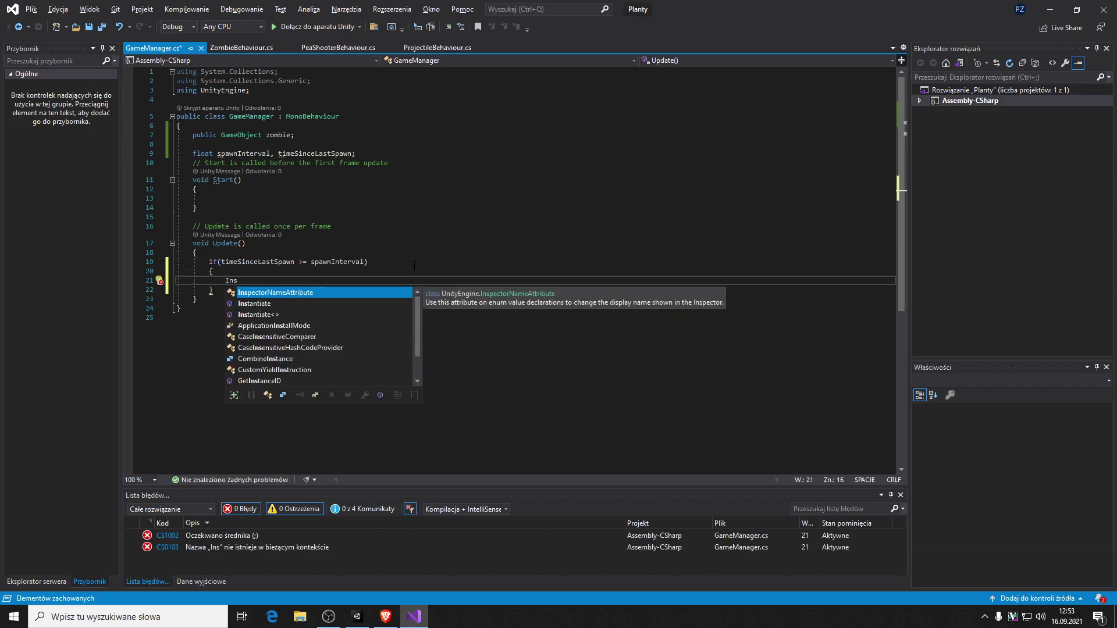
key("Tab")
type("(Z")
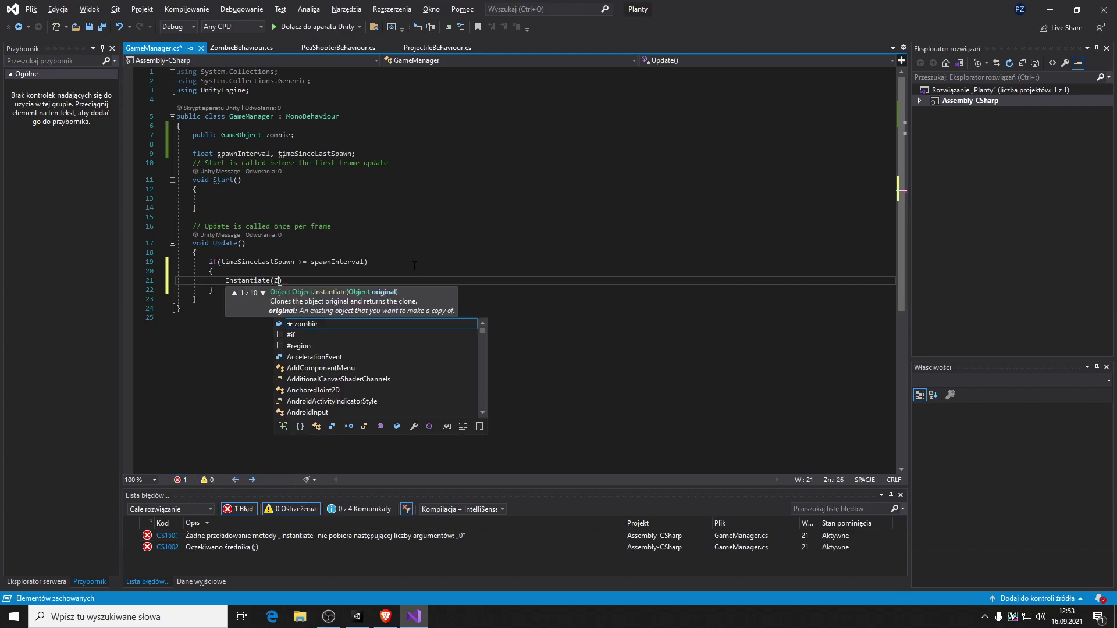
type("o")
key("Tab")
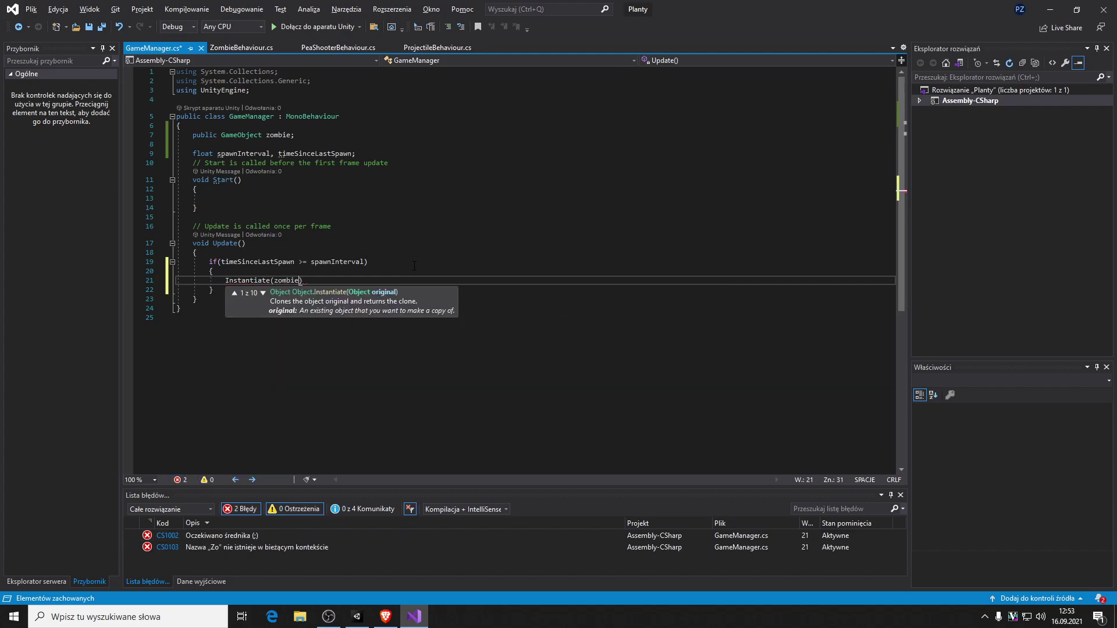
type(")")
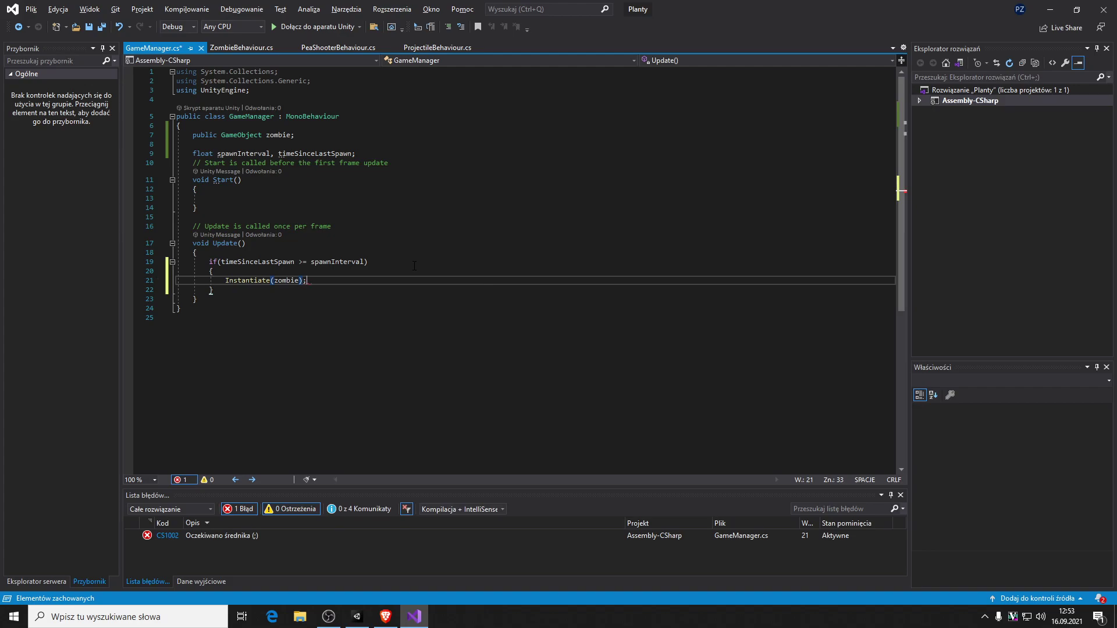
key("ctrl+s")
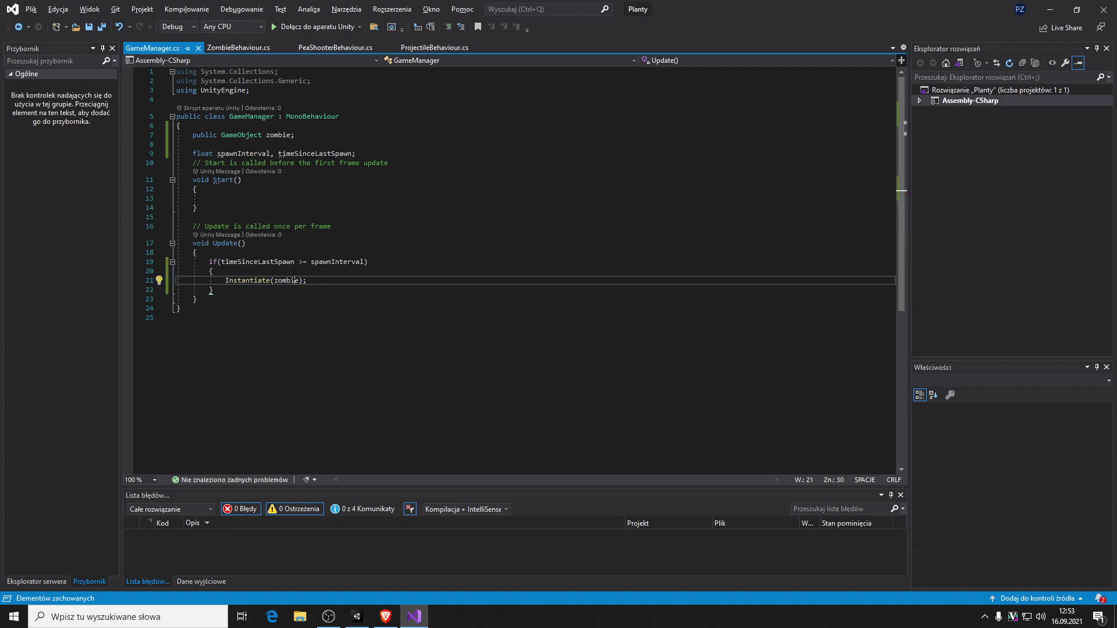
- Reset the timer with 'timeSinceLastSpawn = 0;' after the Instantiate call
left_click(377, 301)
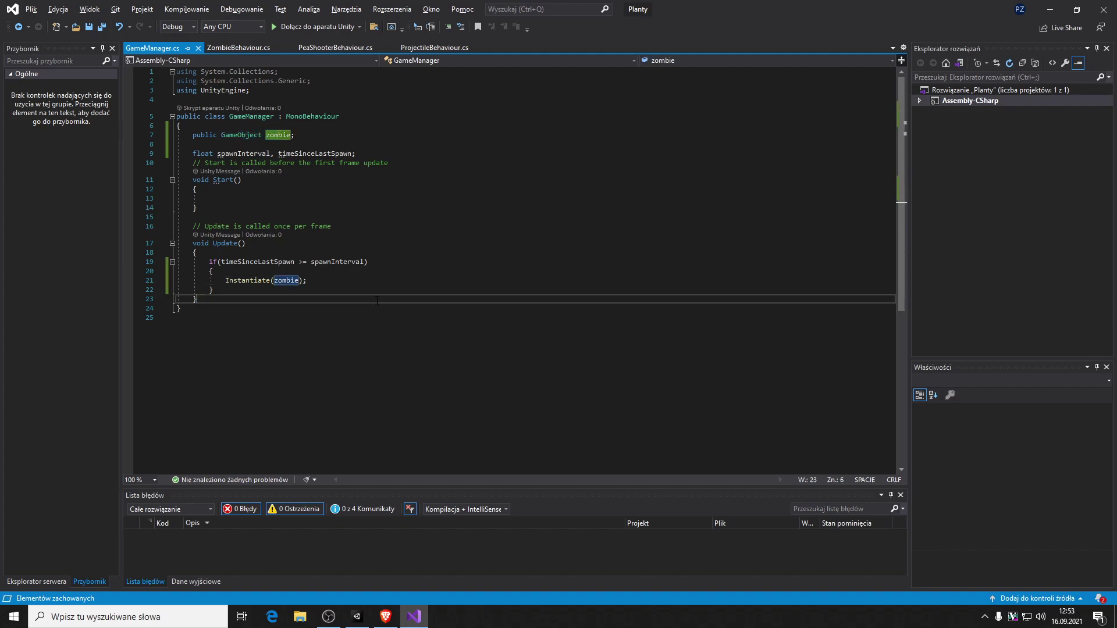
left_click(295, 272)
left_click(320, 283)
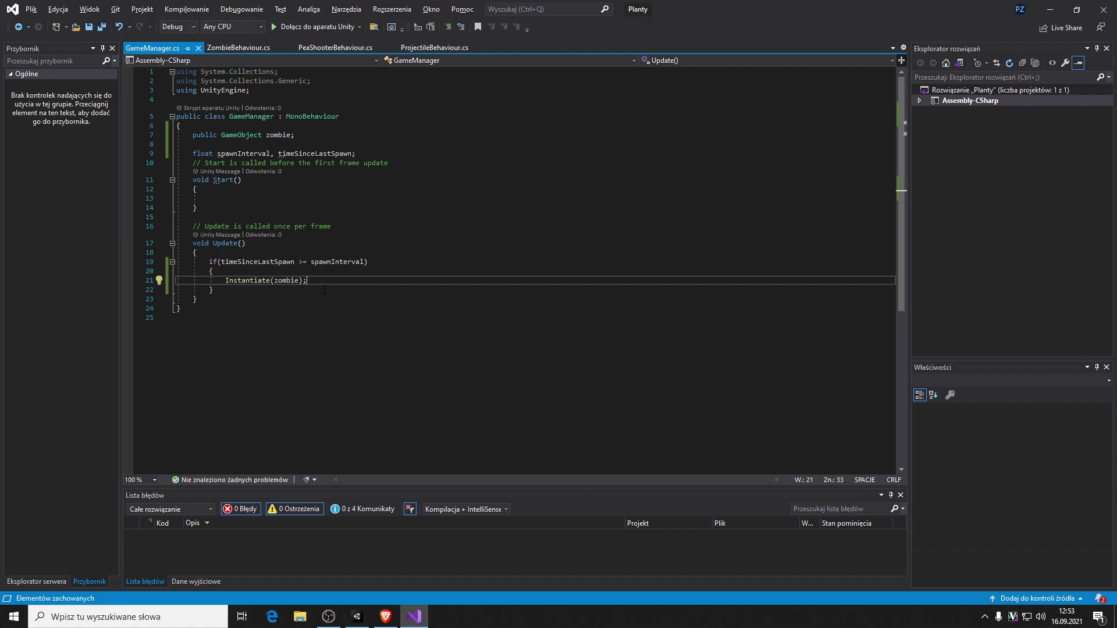
left_click(323, 292)
left_click(324, 279)
key("Return")
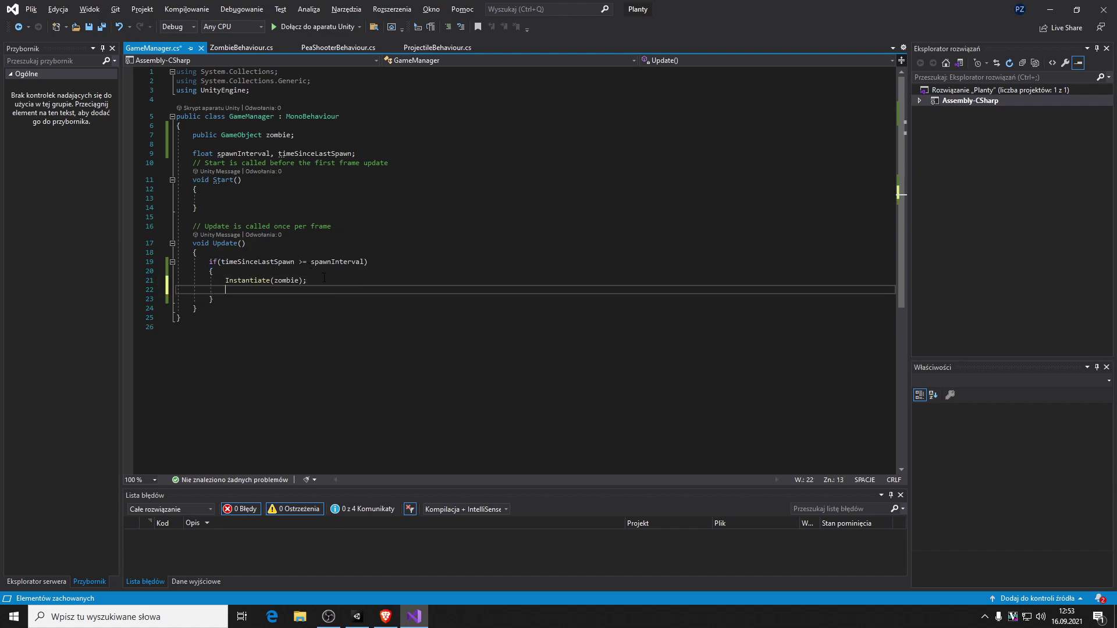
type("t")
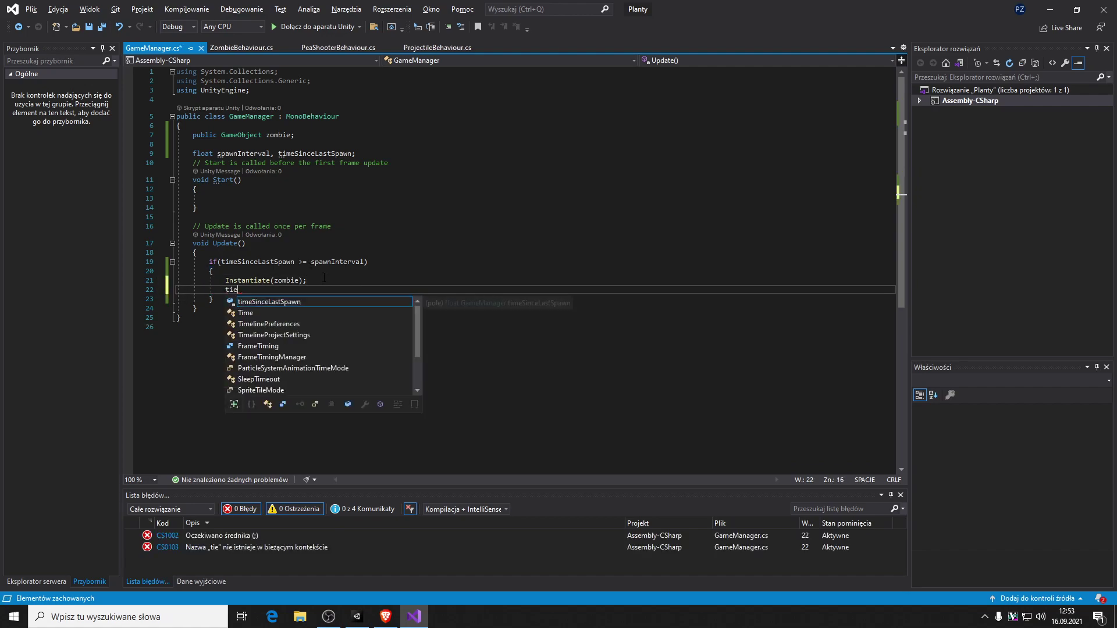
type("imeSinceLastSpawn = 0;")
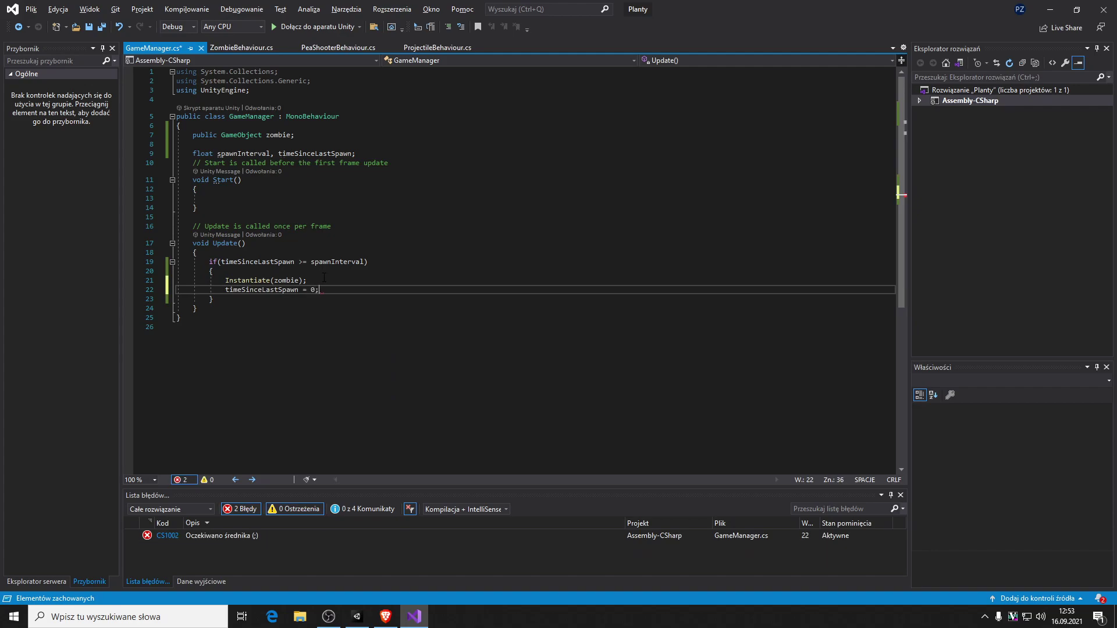
- After the if block, advance timeSinceLastSpawn by Time.deltaTime and save the script
key("Down")
key("Return")
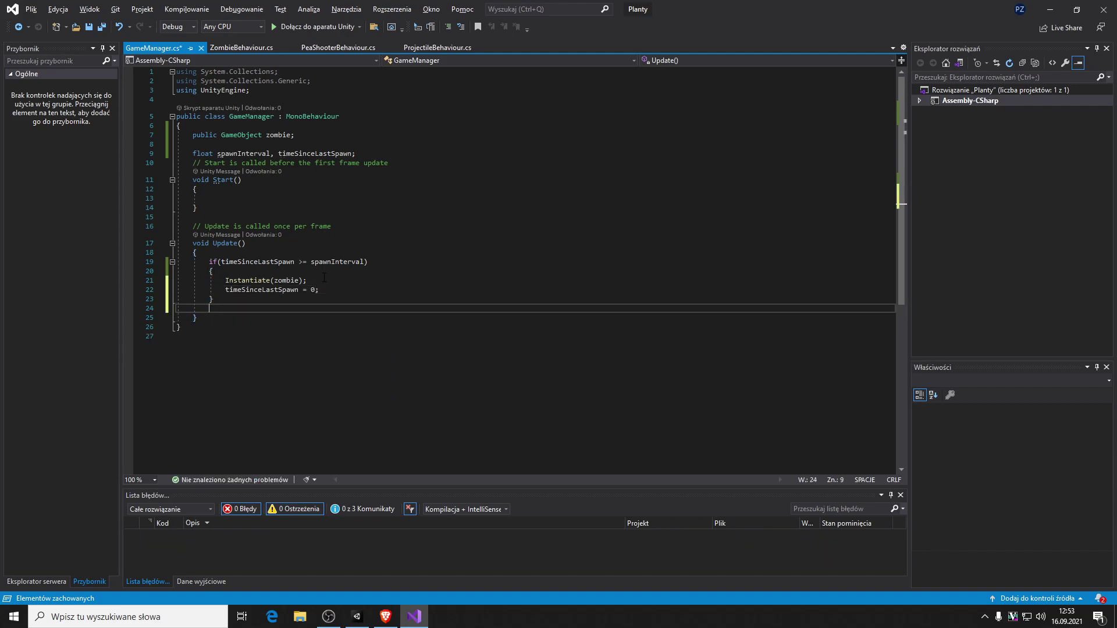
type("spawnInterv")
key("BackSpace")
key("BackSpace")
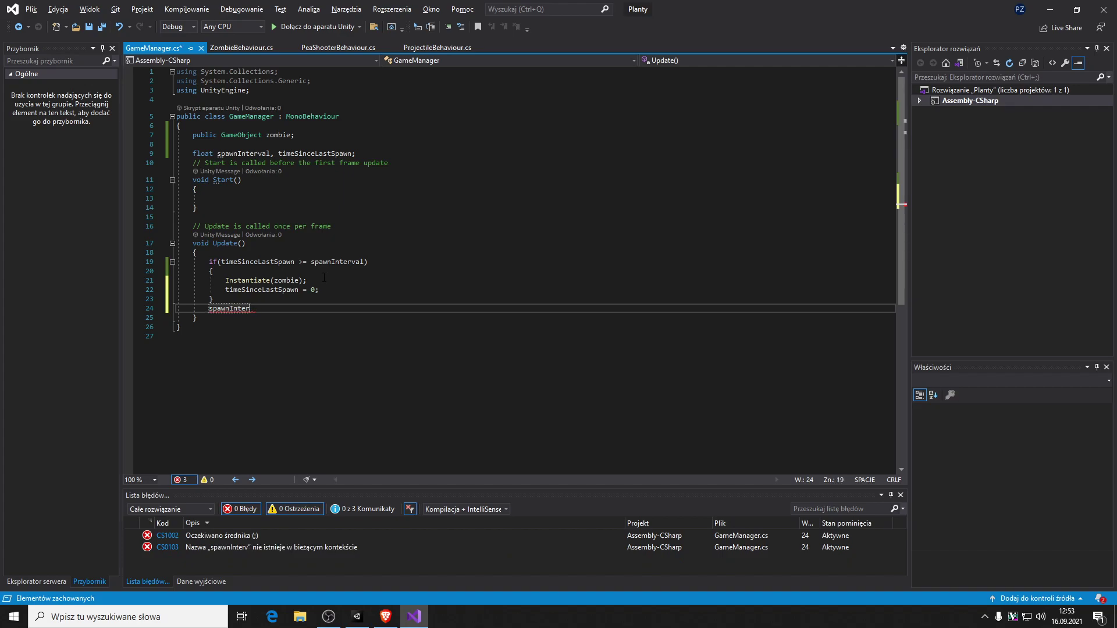
key("BackSpace")
key("BackSpace")
key("BackSpace")
key("BackSpace")
type("t")
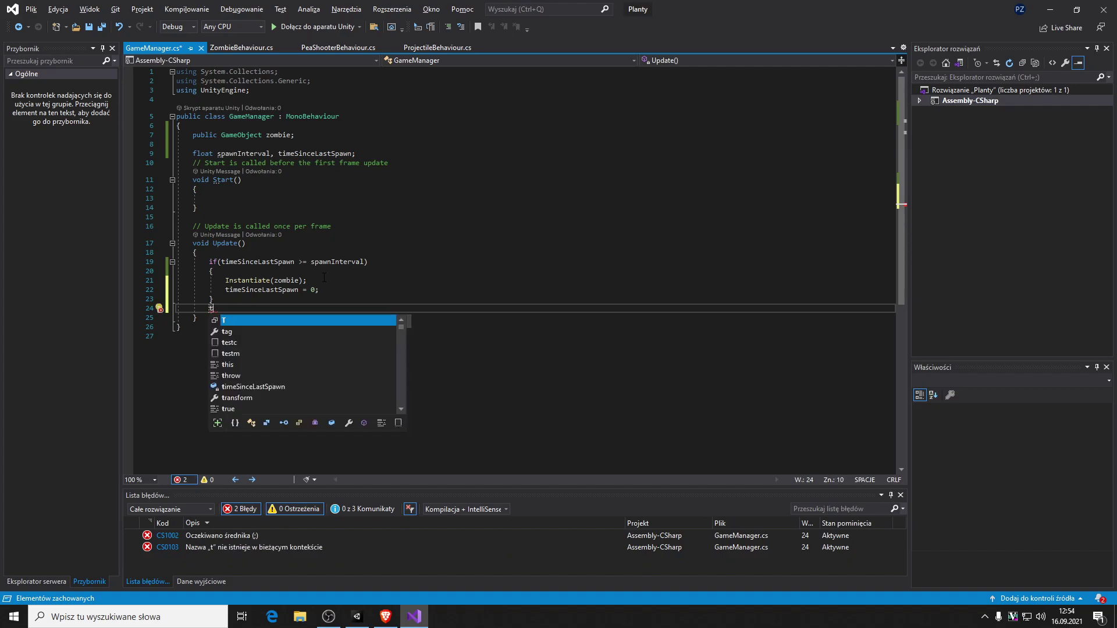
key("BackSpace")
type("Ti")
key("Escape")
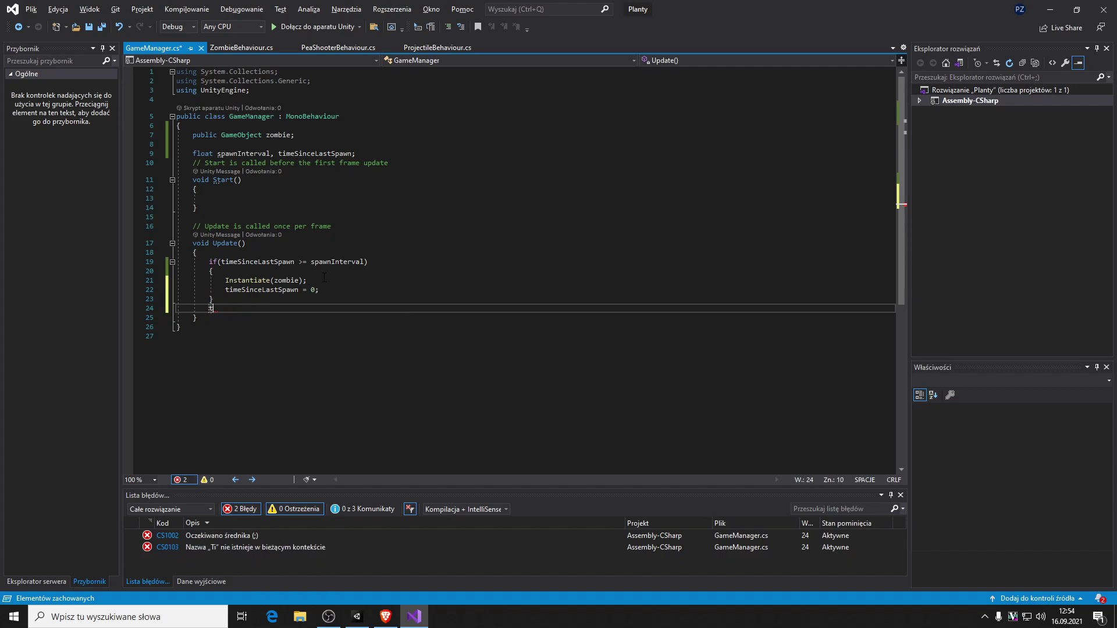
type("im")
key("Tab")
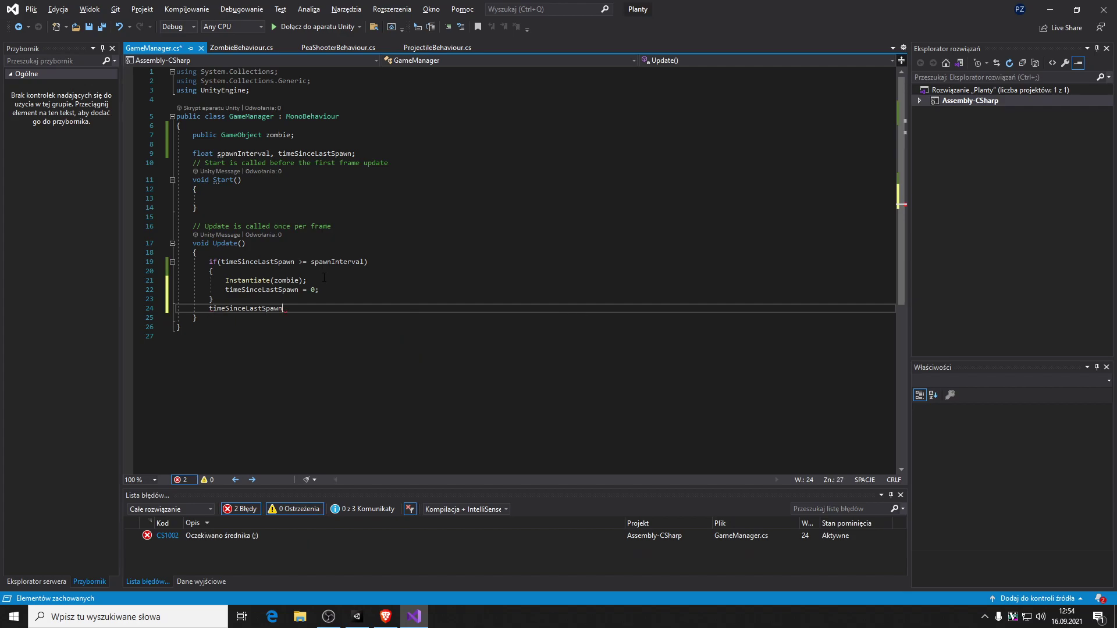
type(" += Time")
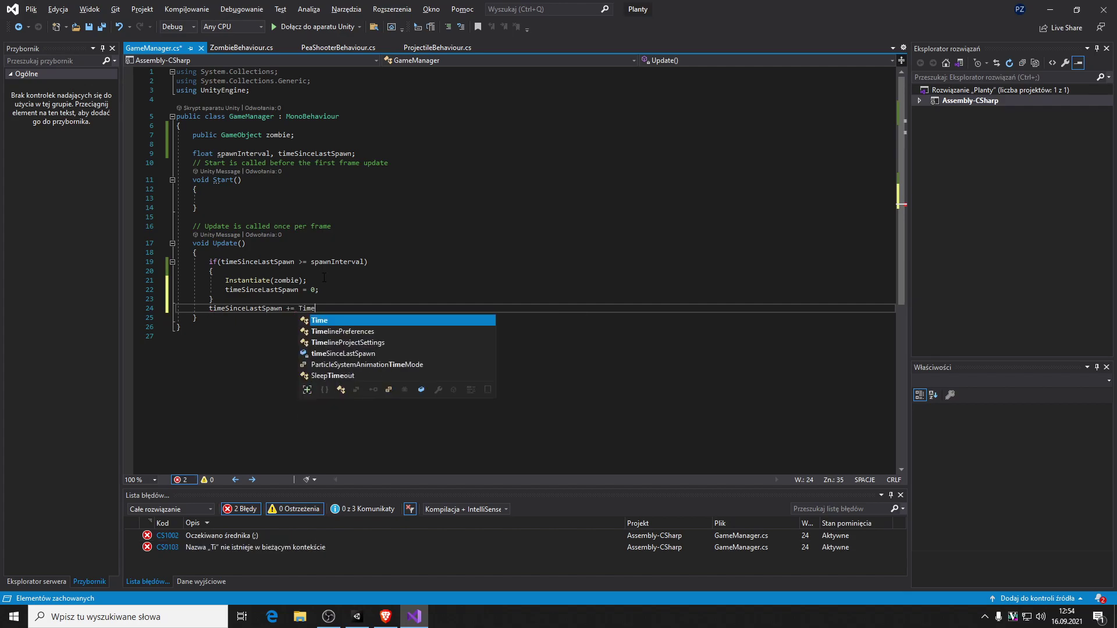
type(".realtimeSinceStartup")
key("BackSpace")
key("BackSpace")
key("BackSpace")
key("BackSpace")
key("BackSpace")
key("BackSpace")
key("BackSpace")
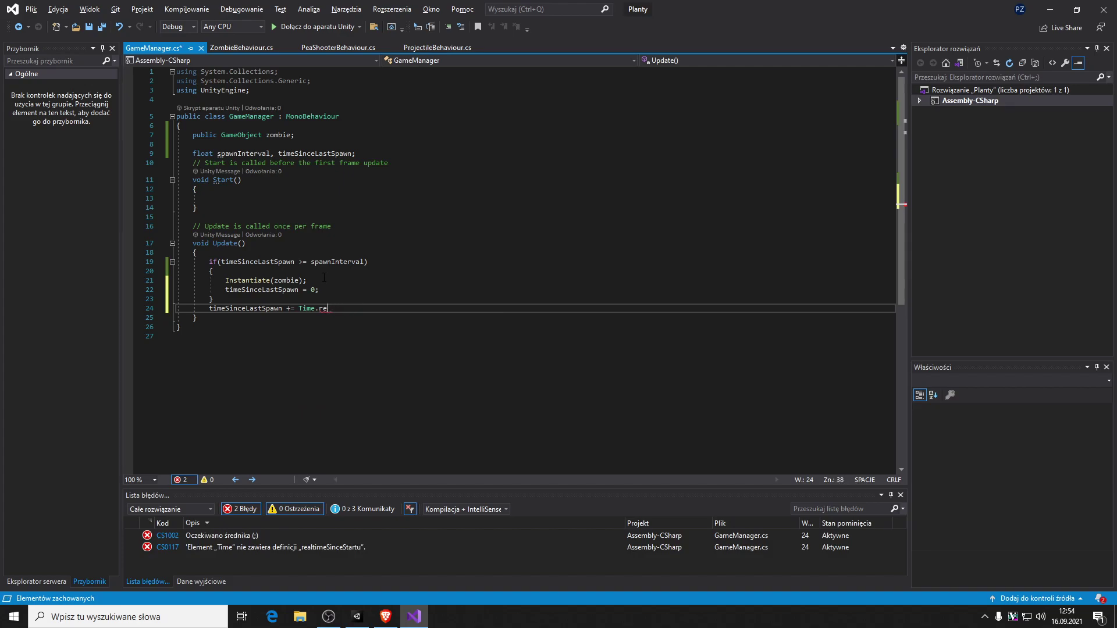
key("BackSpace")
key("BackSpace")
type("deltaTime;")
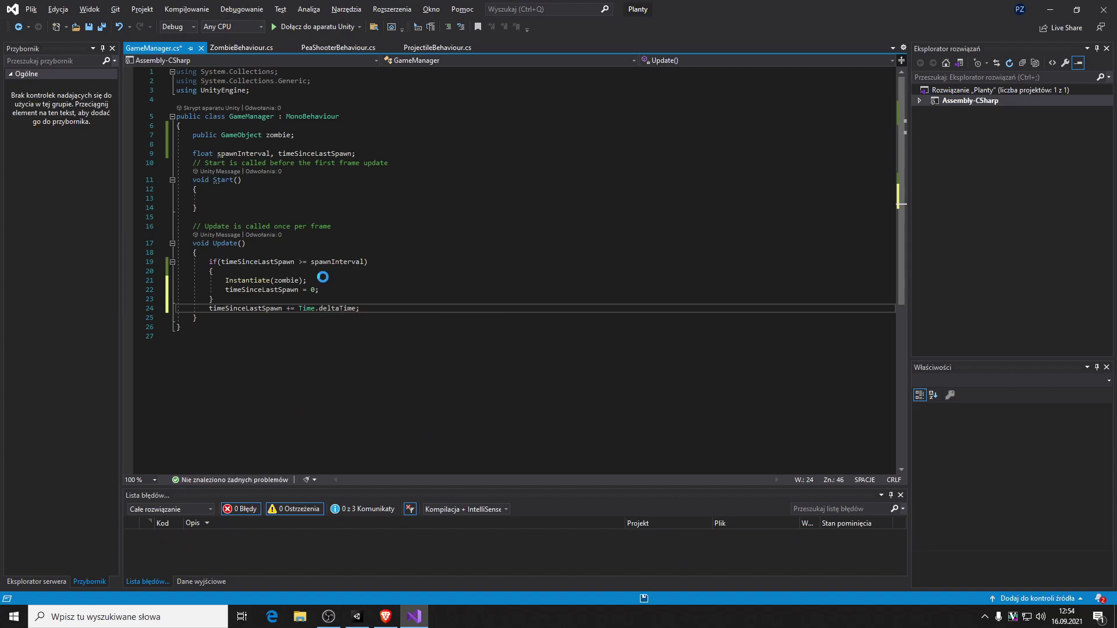
key("ctrl+s")
- Delete the Zombie object from the Unity scene Hierarchy and run the game
left_click(357, 617)
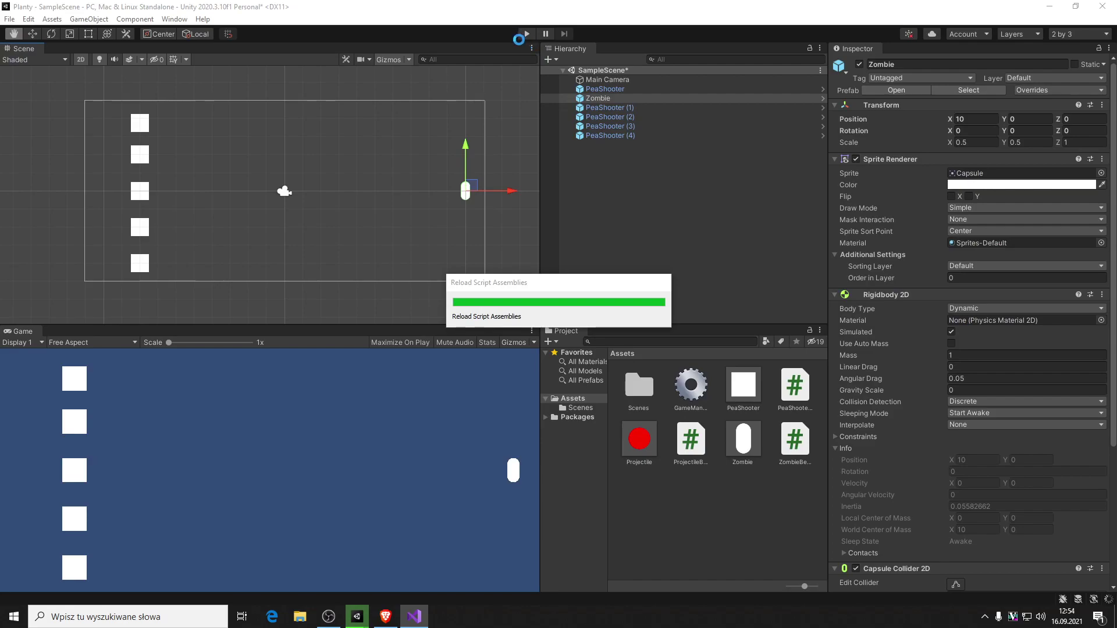
left_click(637, 99)
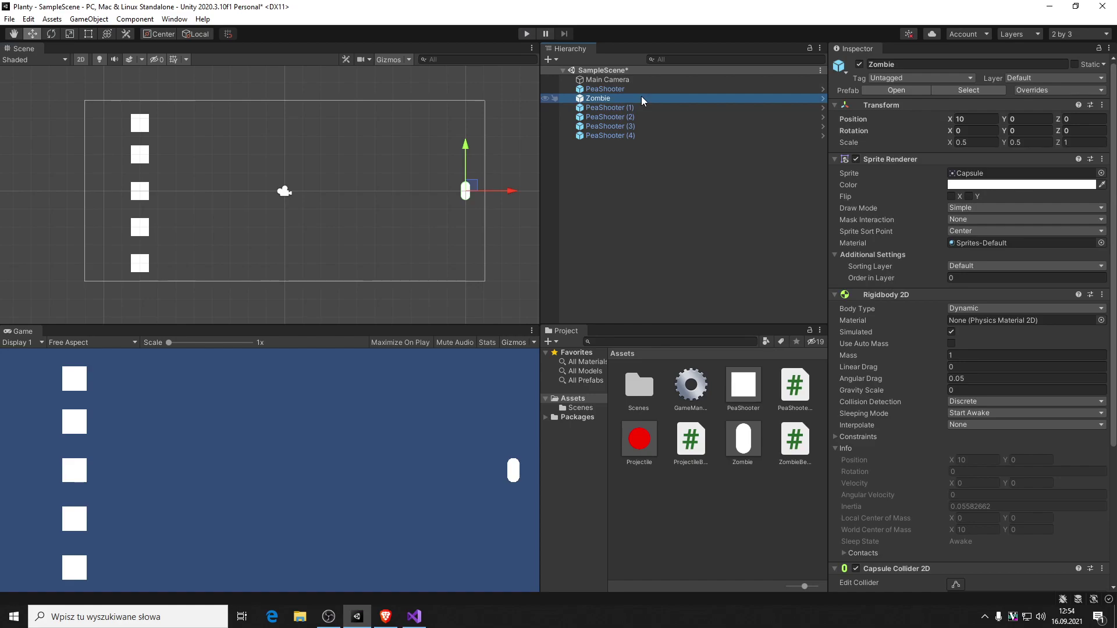
key("Delete")
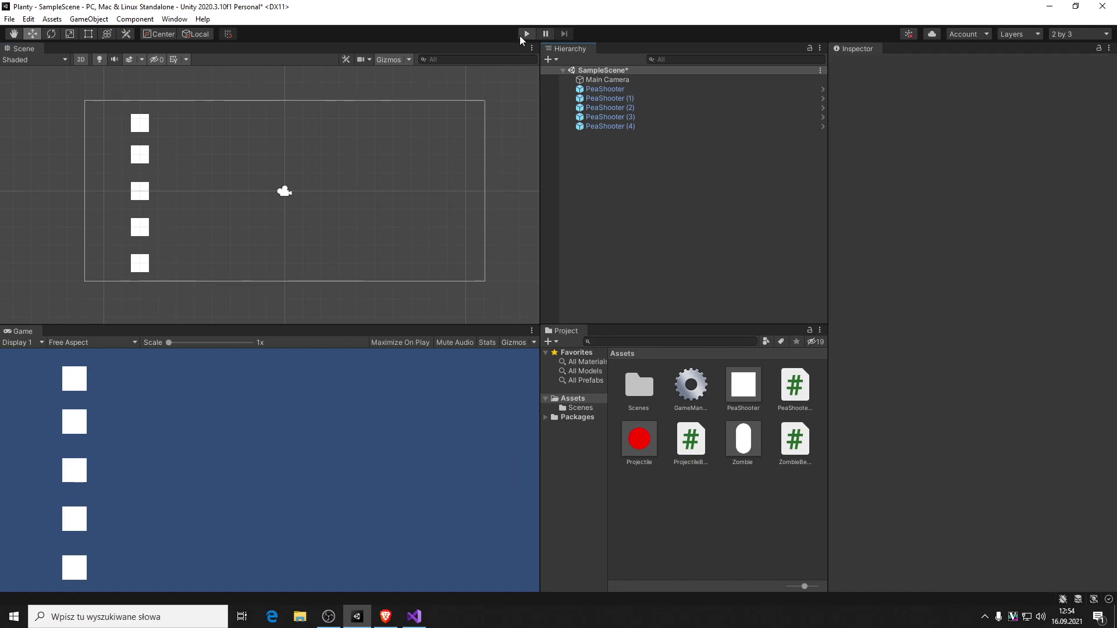
left_click(523, 35)
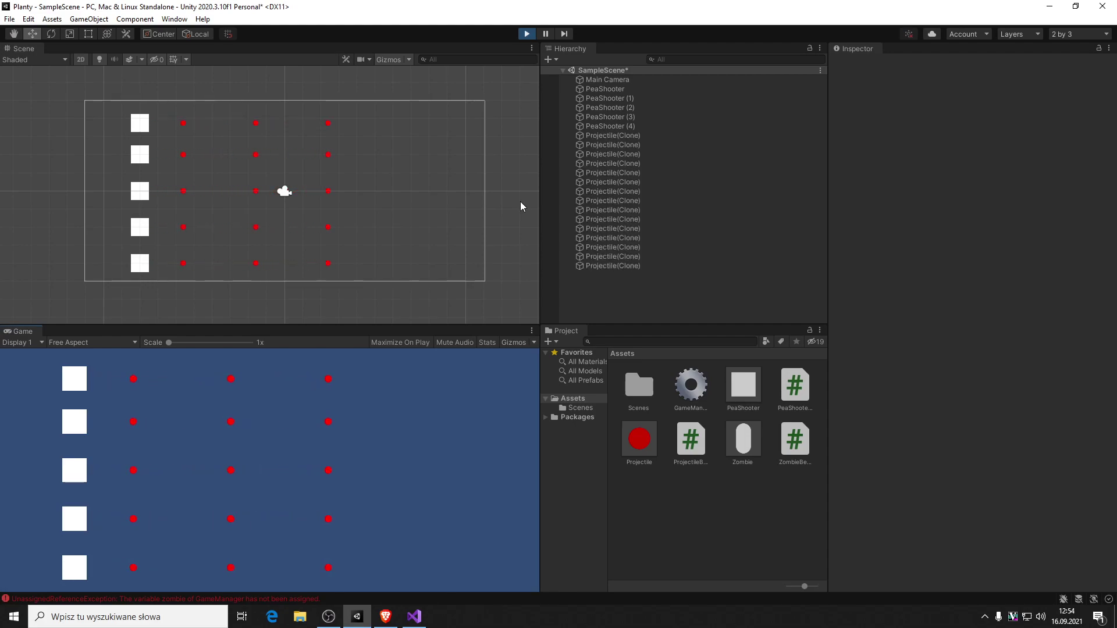
- Drag the Zombie prefab into the Zombie field of Main Camera's Game Manager and test spawning in Play mode
left_click(526, 34)
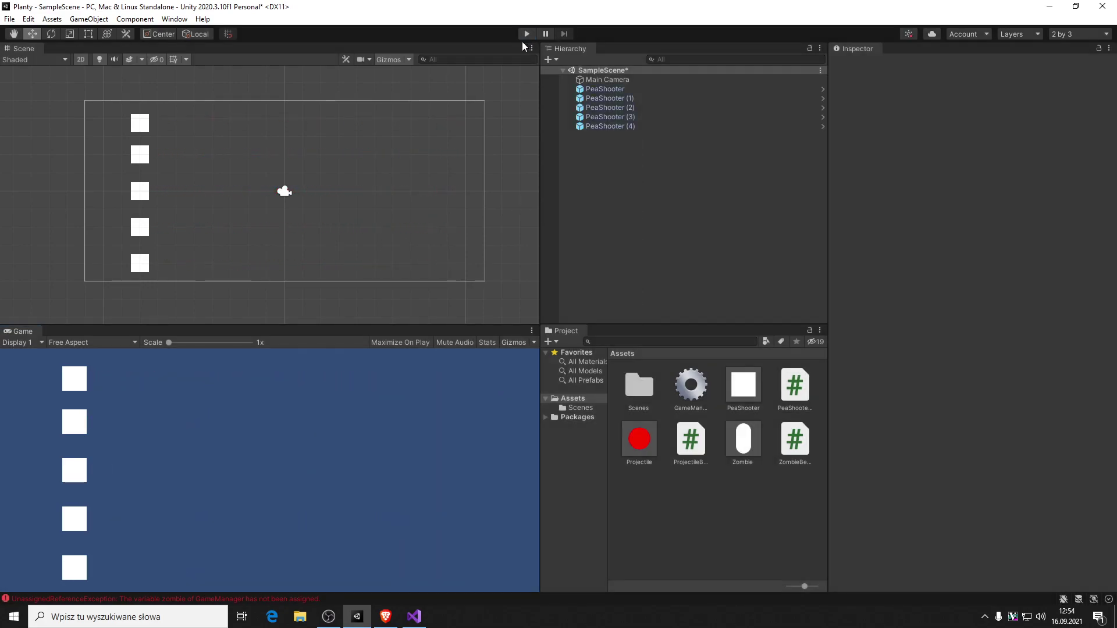
left_click(595, 74)
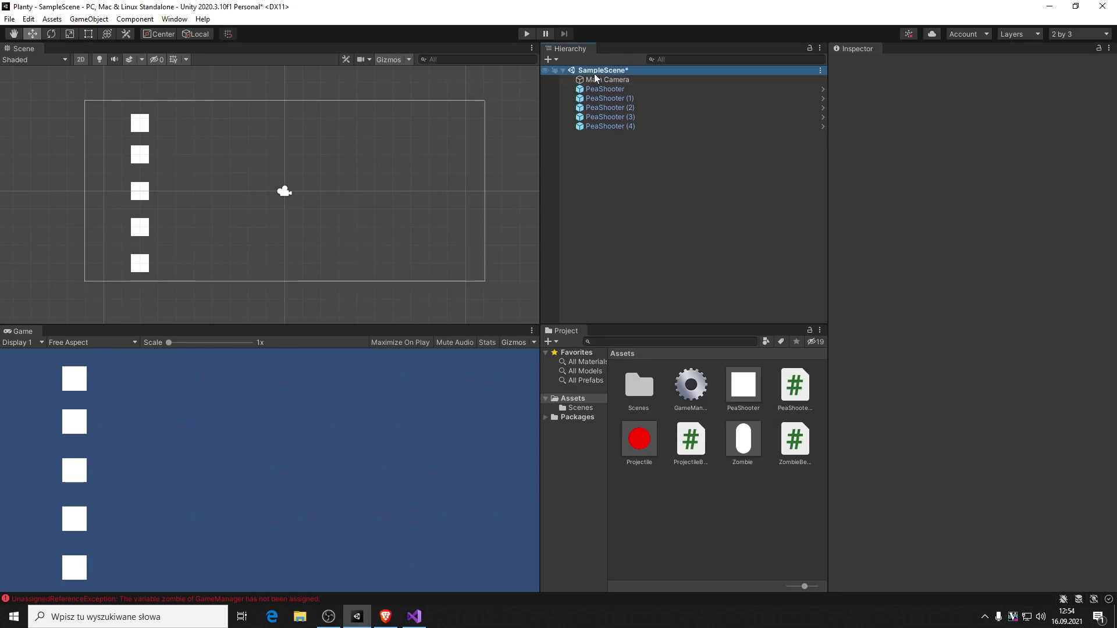
left_click(598, 79)
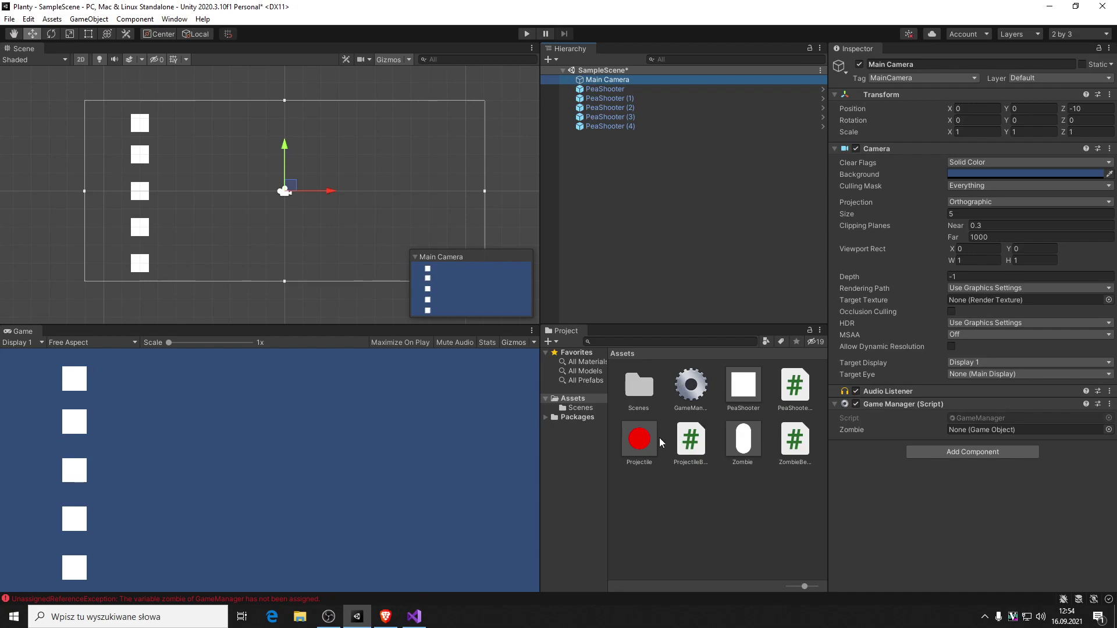
left_click_drag(745, 439, 989, 430)
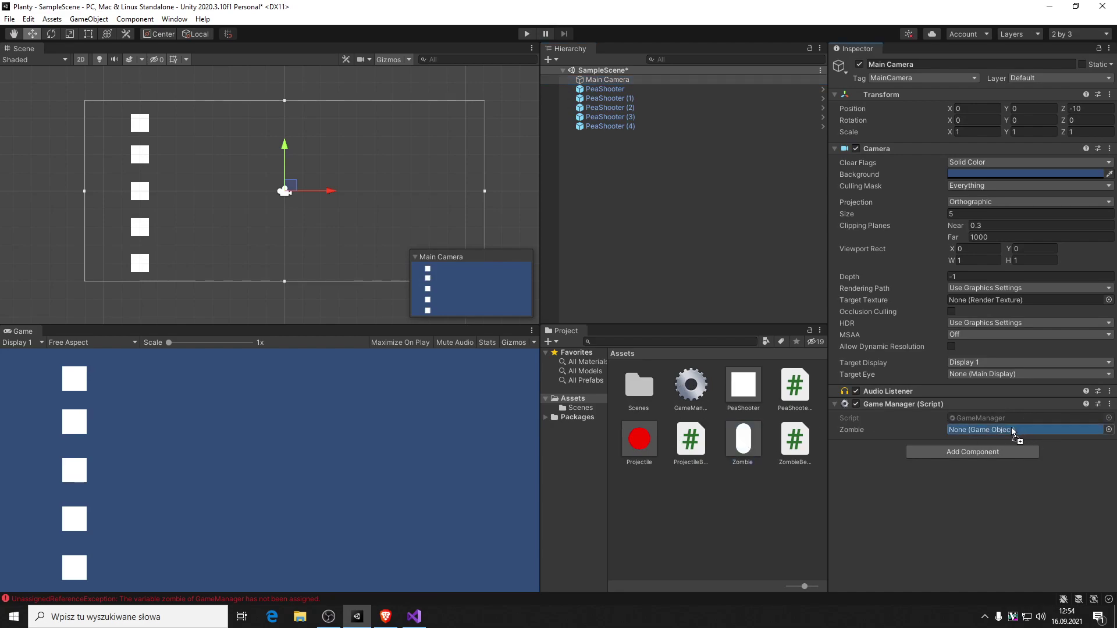
left_click(526, 34)
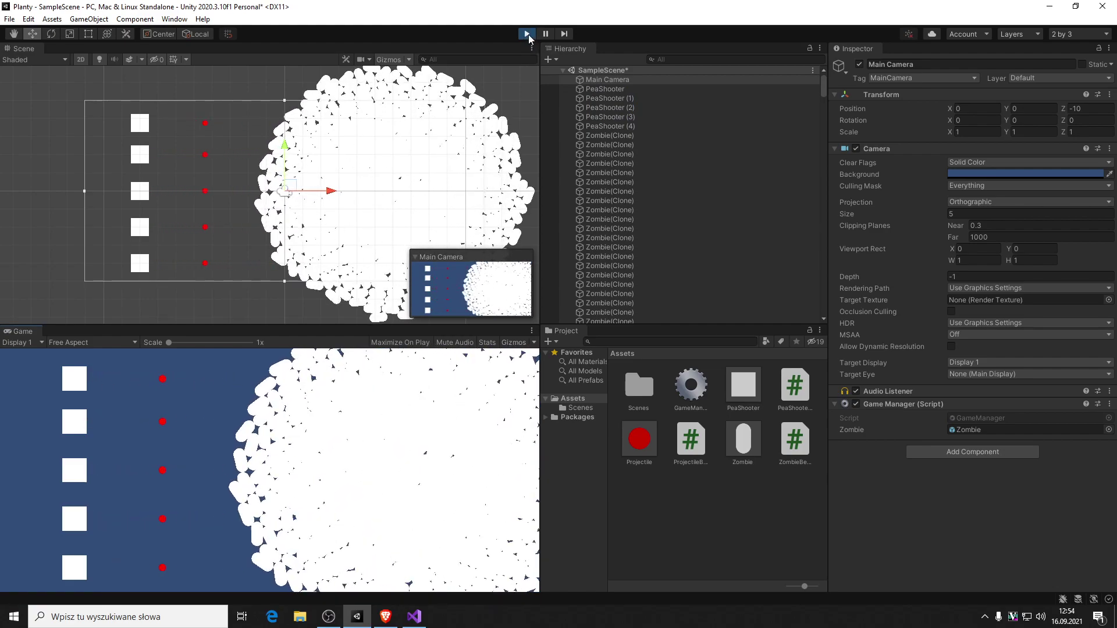
left_click(527, 34)
- Initialize spawnInterval to 1 in GameManager.cs
key("alt+Tab")
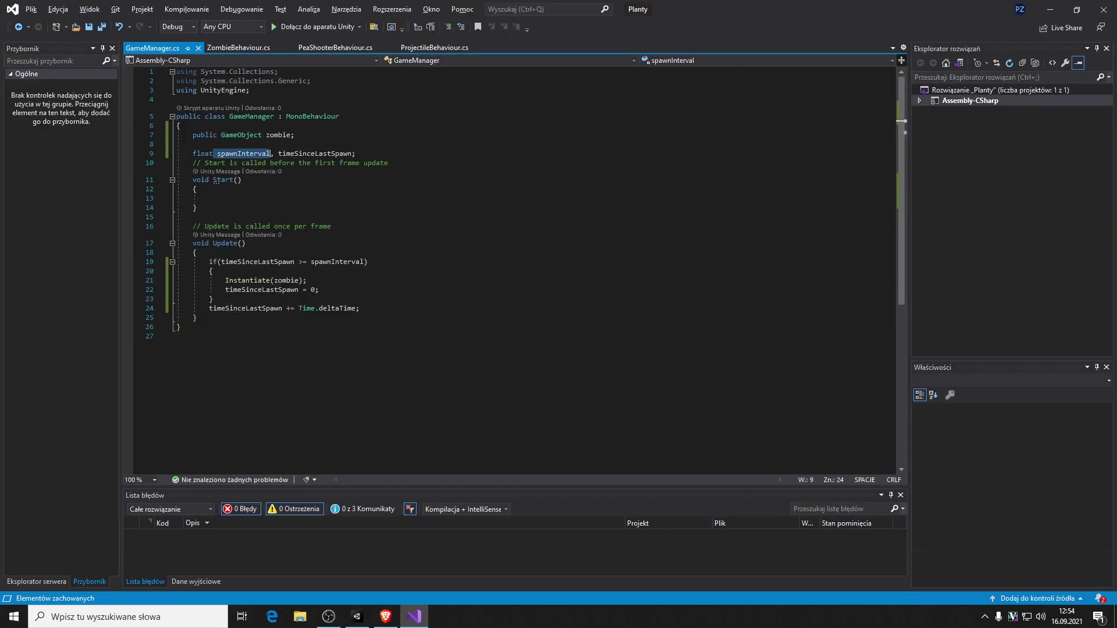
left_click_drag(217, 154, 274, 153)
double_click(271, 151)
key("alt+Tab")
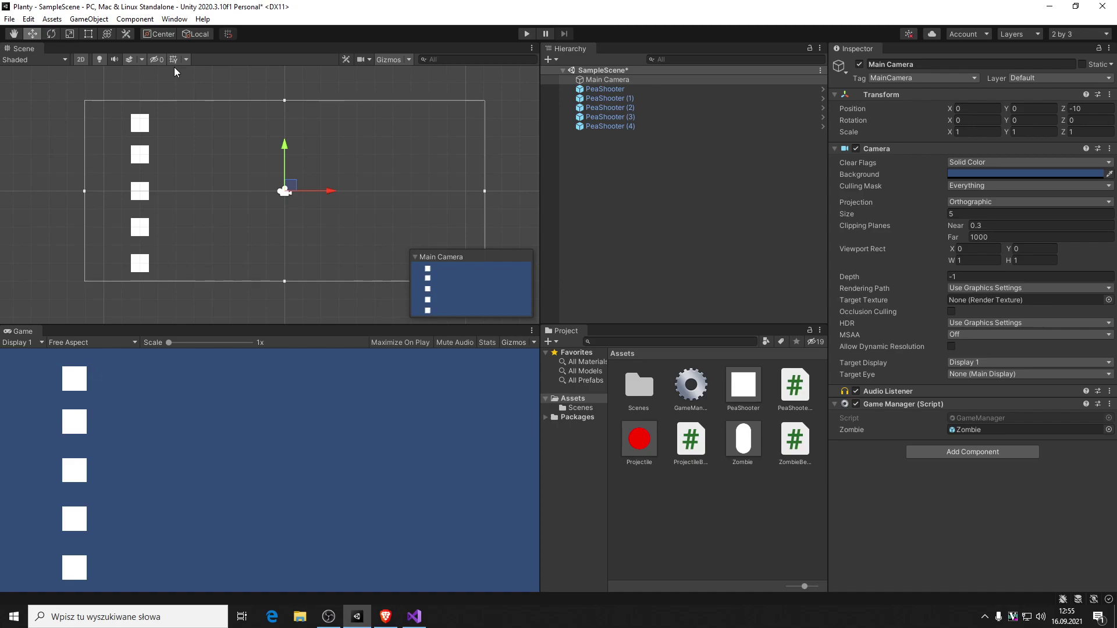
key("alt+Tab")
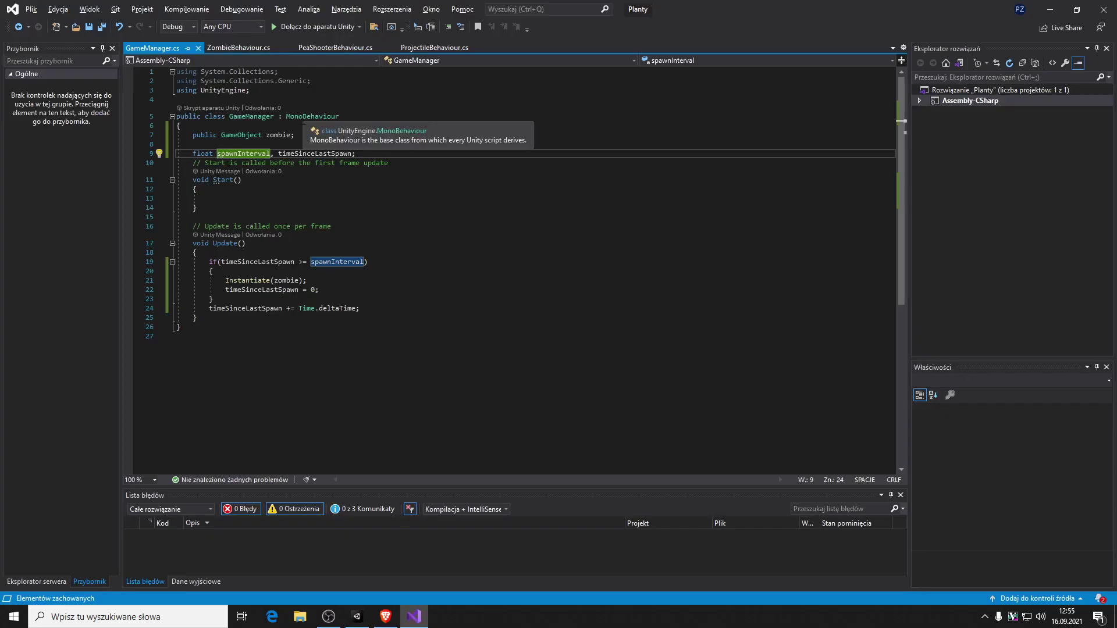
type("= ")
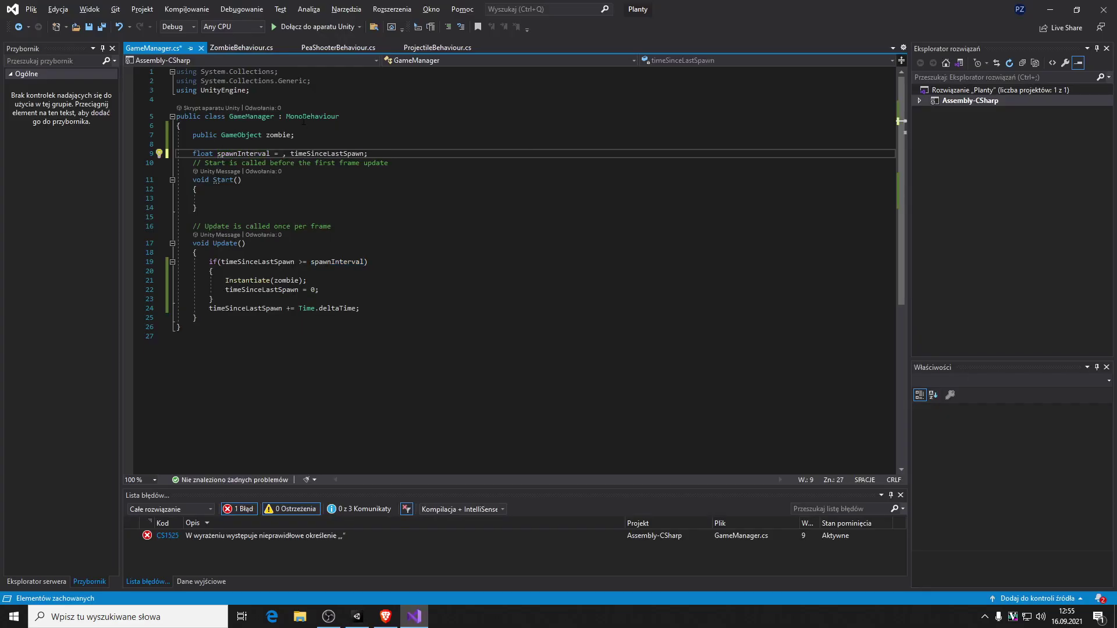
type("1")
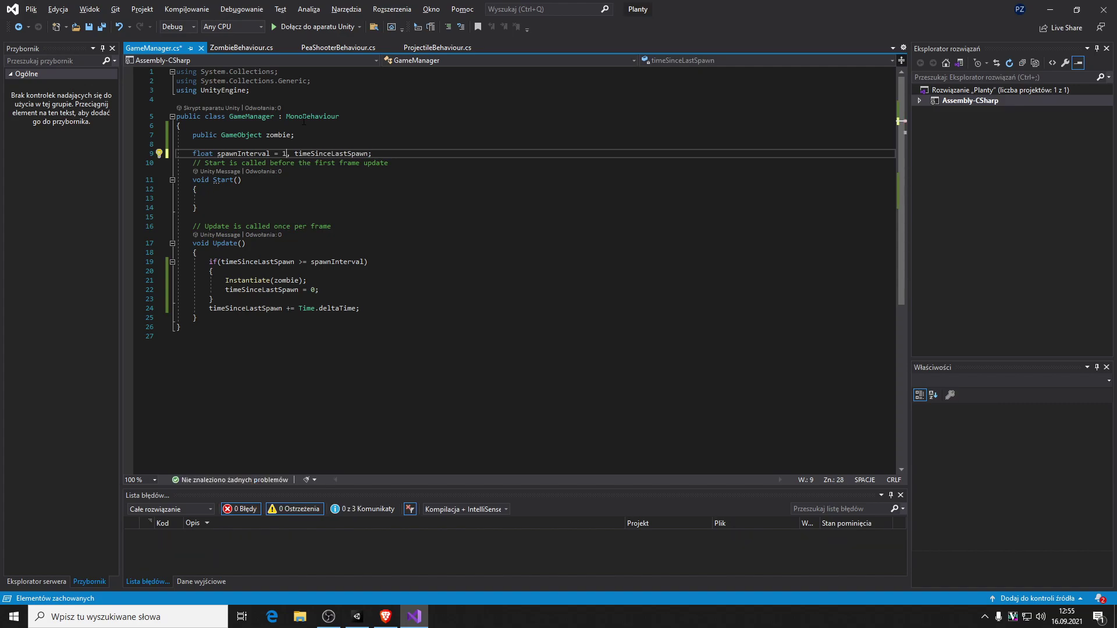
key("Delete")
type(";")
- Move timeSinceLastSpawn onto its own float declaration and save the script
key("Return")
type("flo")
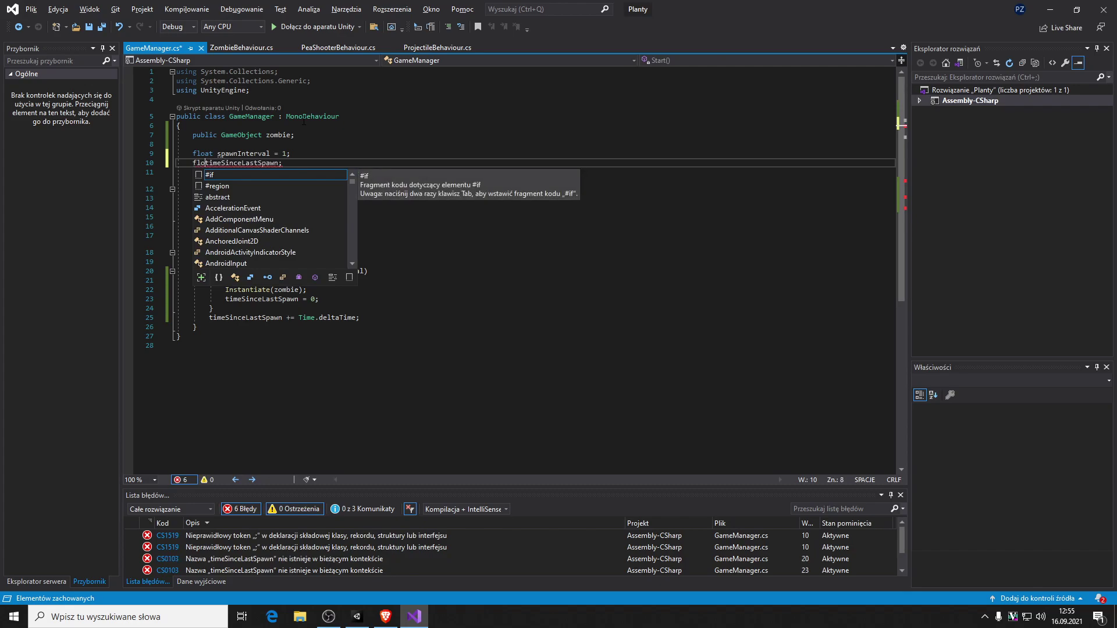
type("at")
key("End")
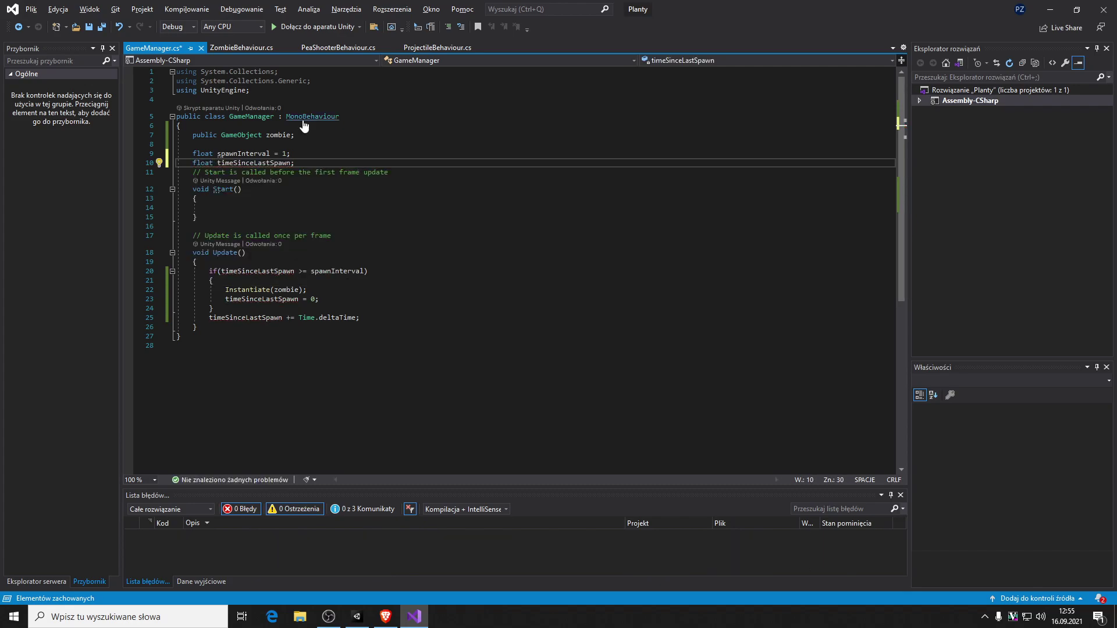
key("ctrl+s")
key("Down")
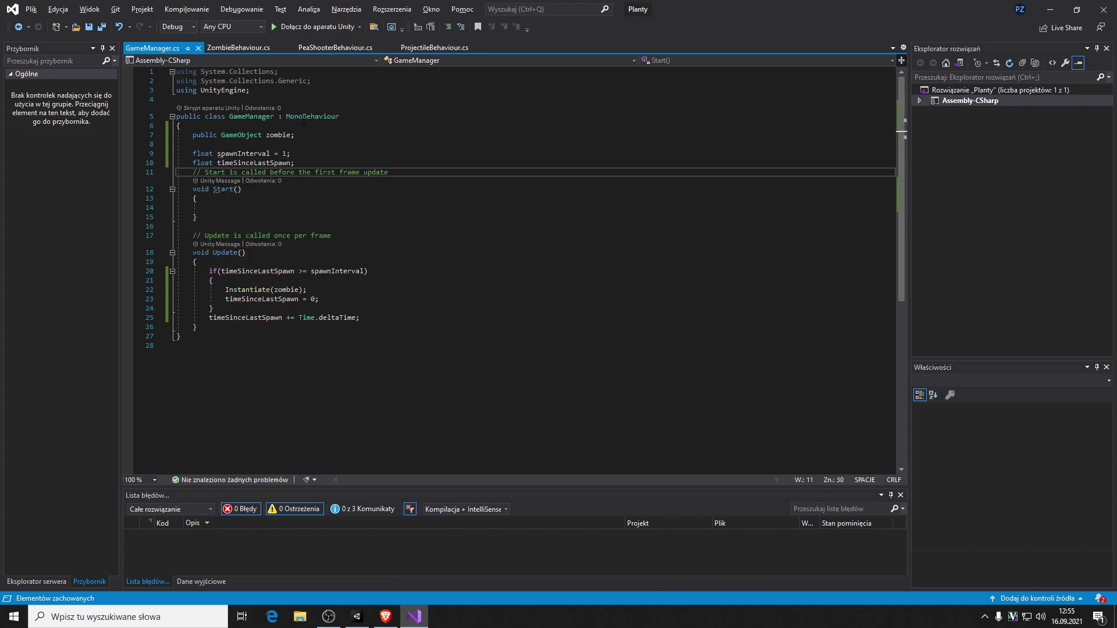
key("alt+Tab")
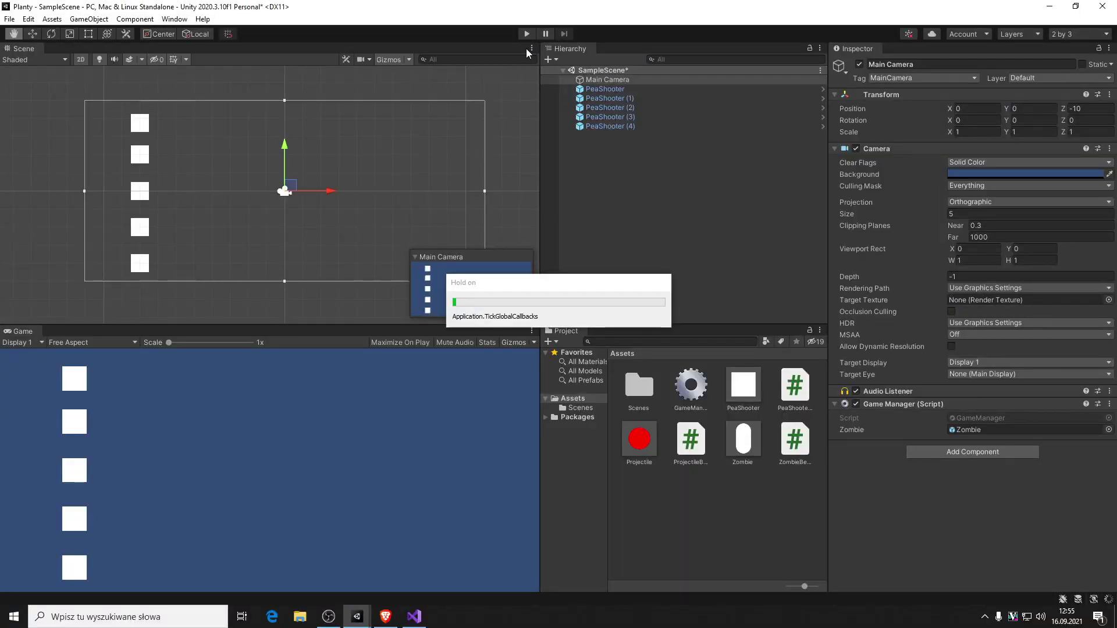
- Play the scene, watch zombie clones pile up in the middle lane at a steady interval, then stop
left_click(522, 32)
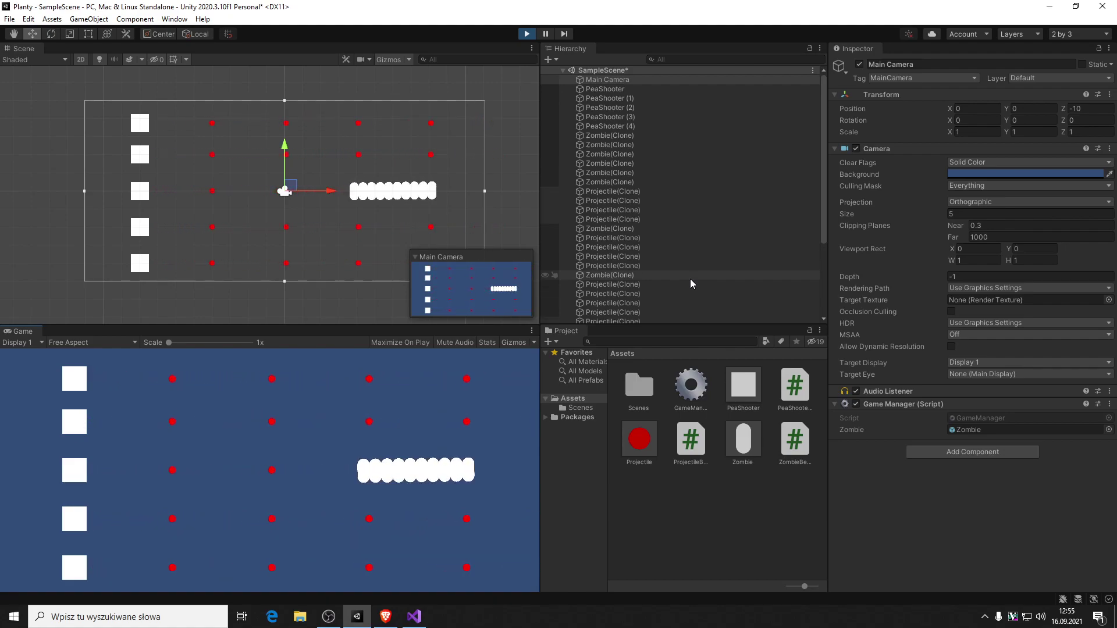
left_click(527, 35)
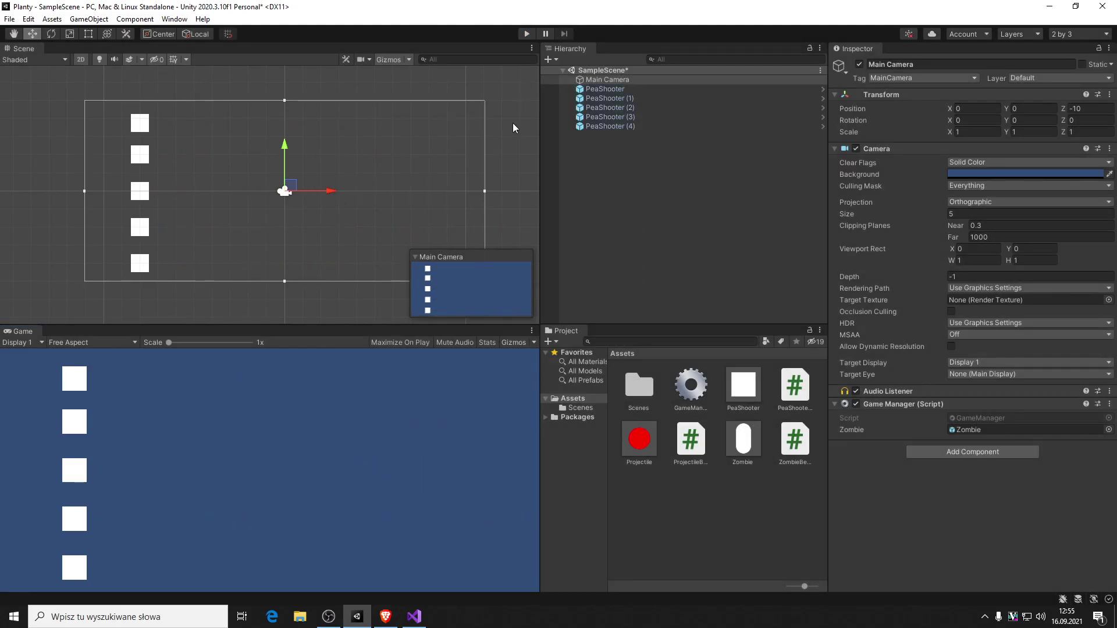
key("alt+Tab")
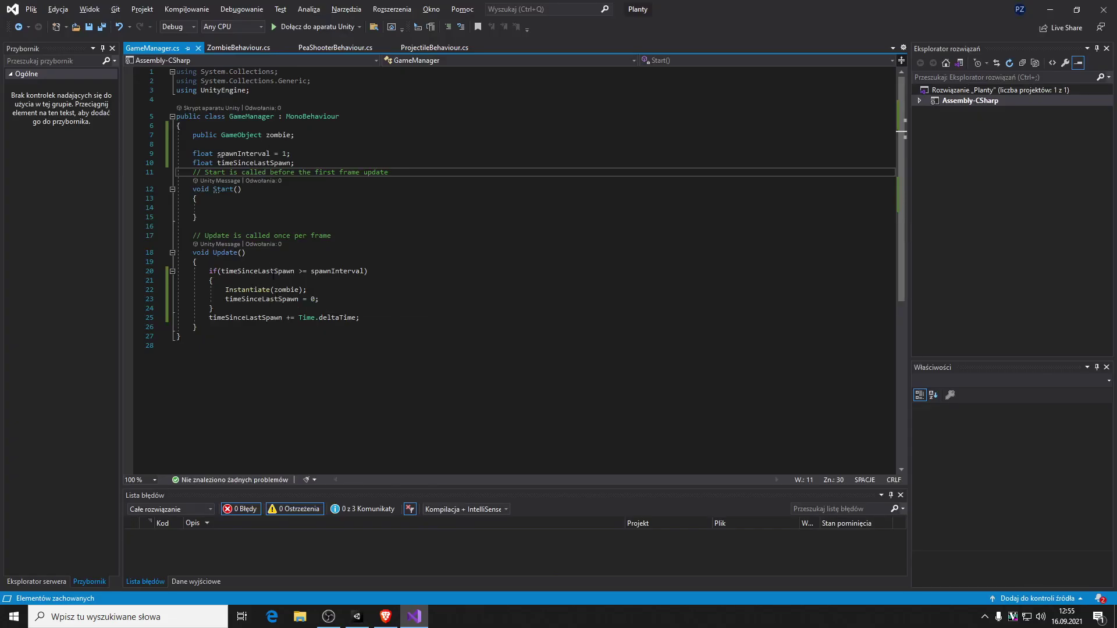
- Change the Instantiate call to spawn zombies at new Vector3(10, 0, 0) with Quaternion.identity
left_click_drag(238, 154, 287, 155)
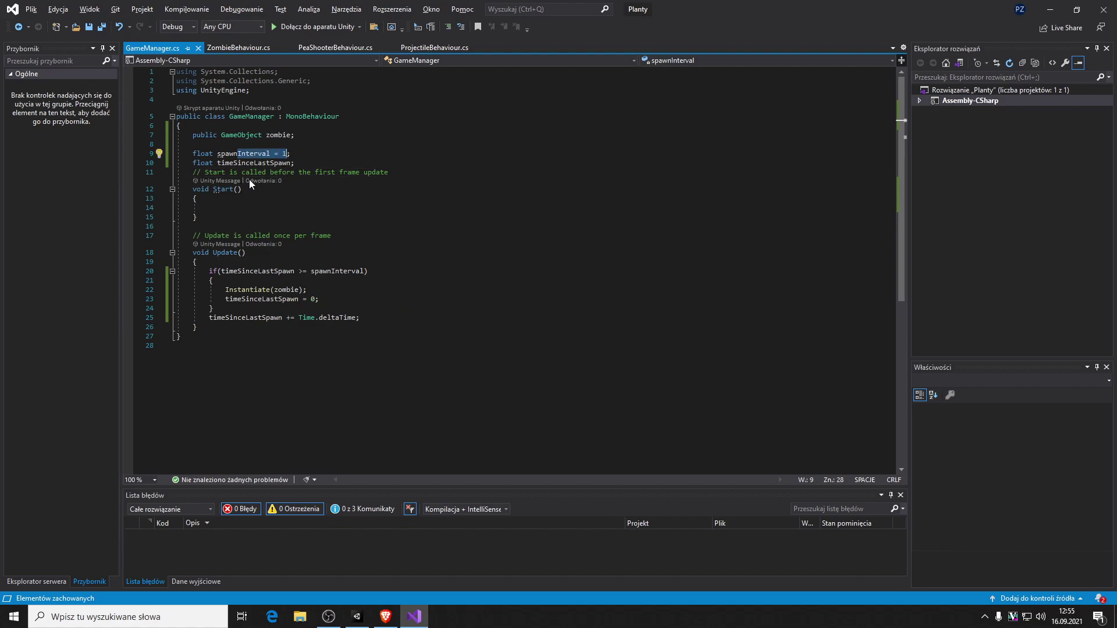
left_click(337, 148)
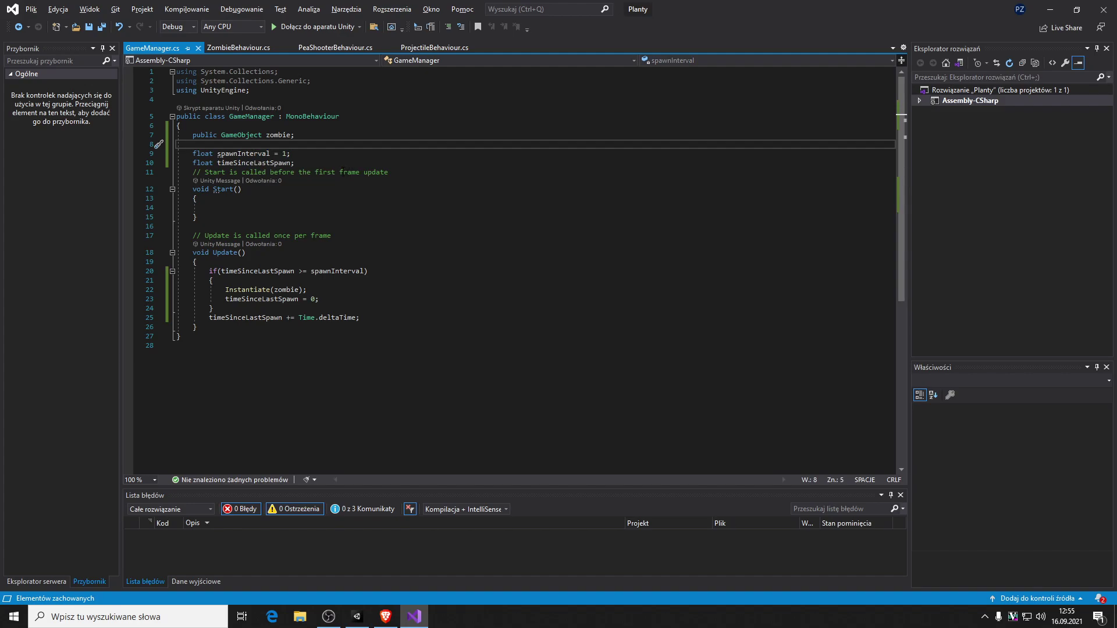
key("alt+Tab")
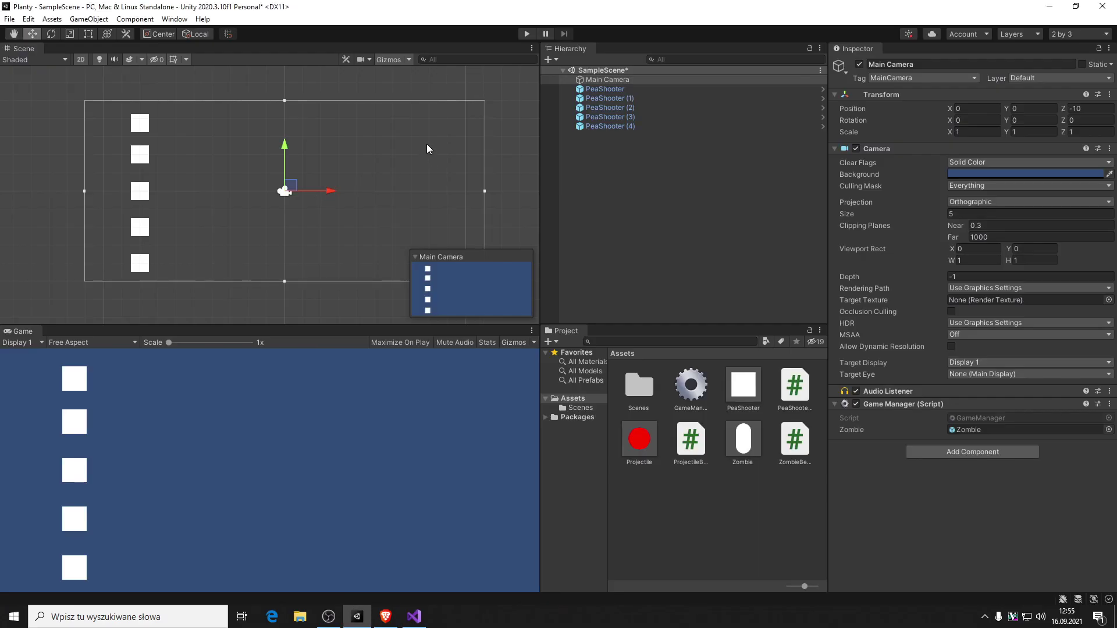
key("alt+Tab")
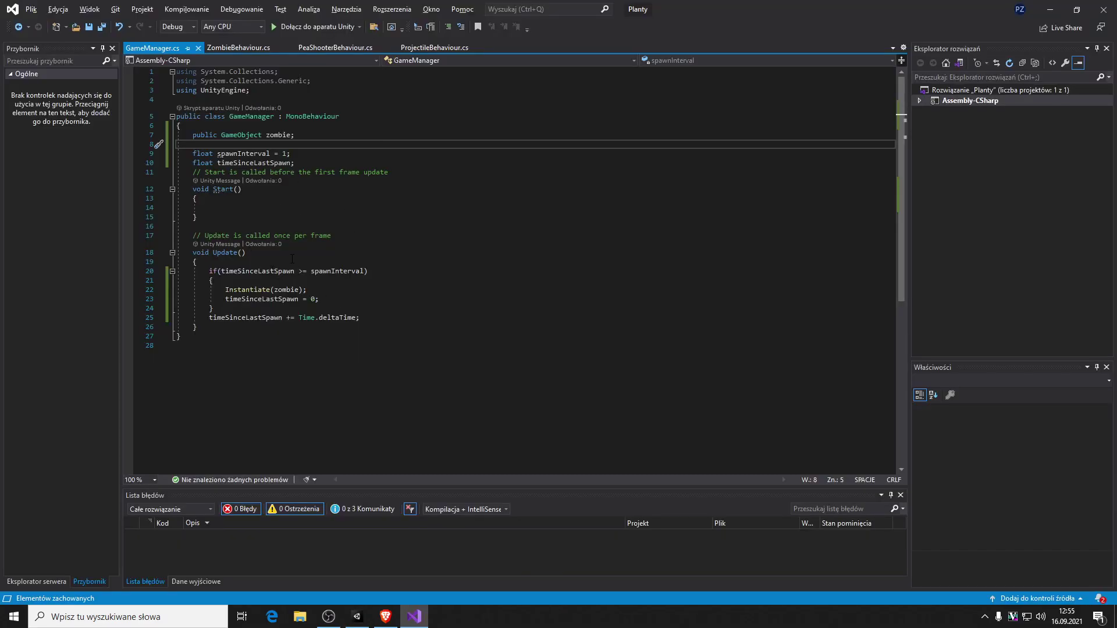
key("alt+Tab")
key("alt+Tab")
double_click(286, 290)
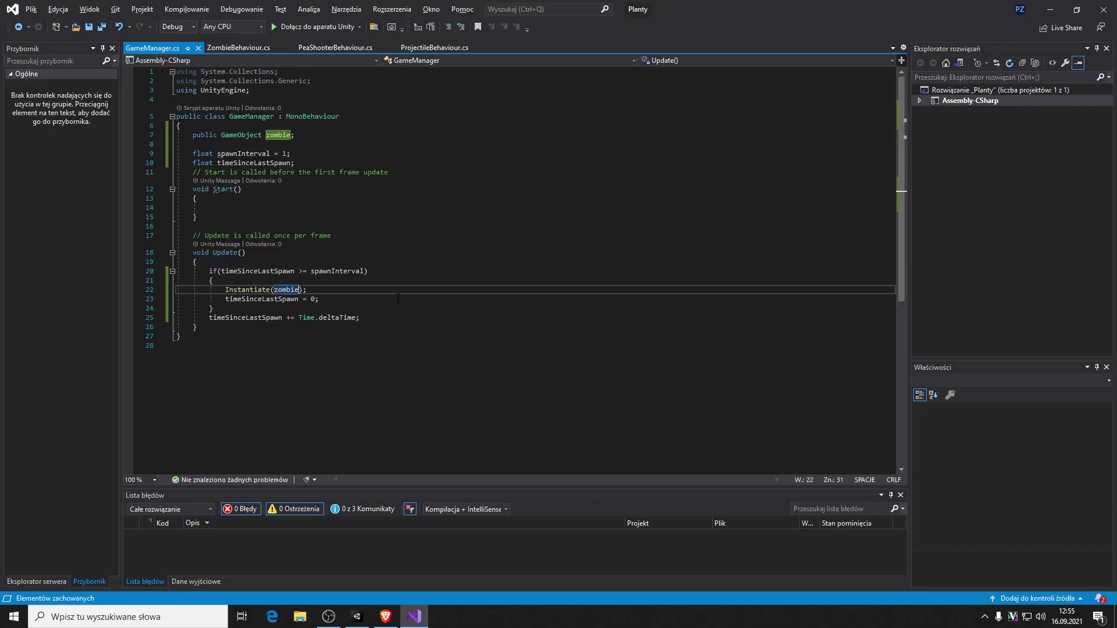
type(", new V")
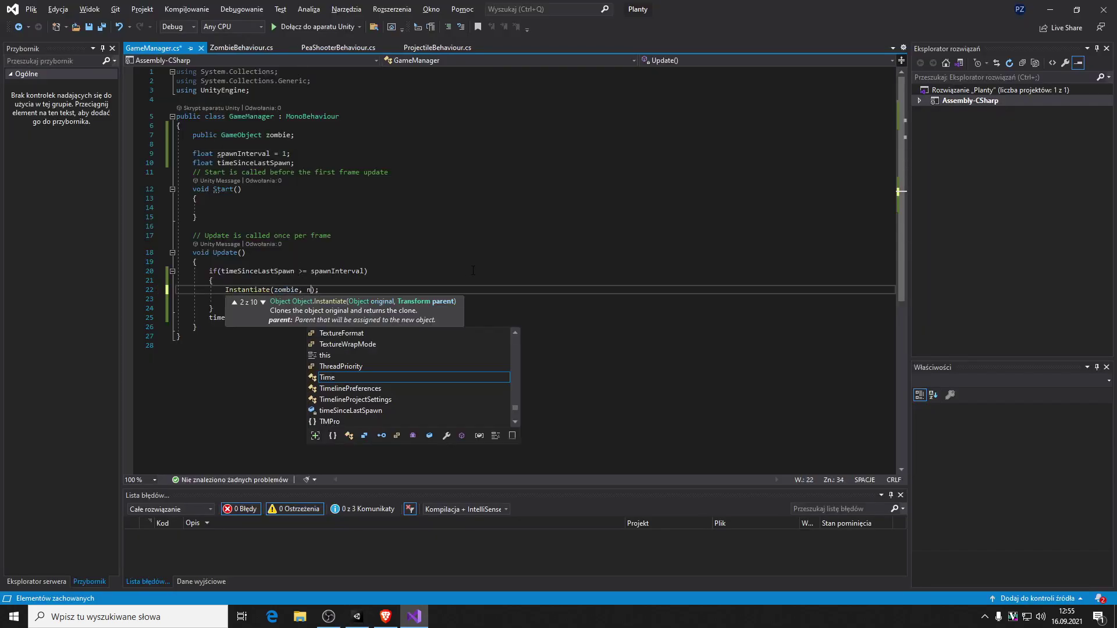
type("ector3")
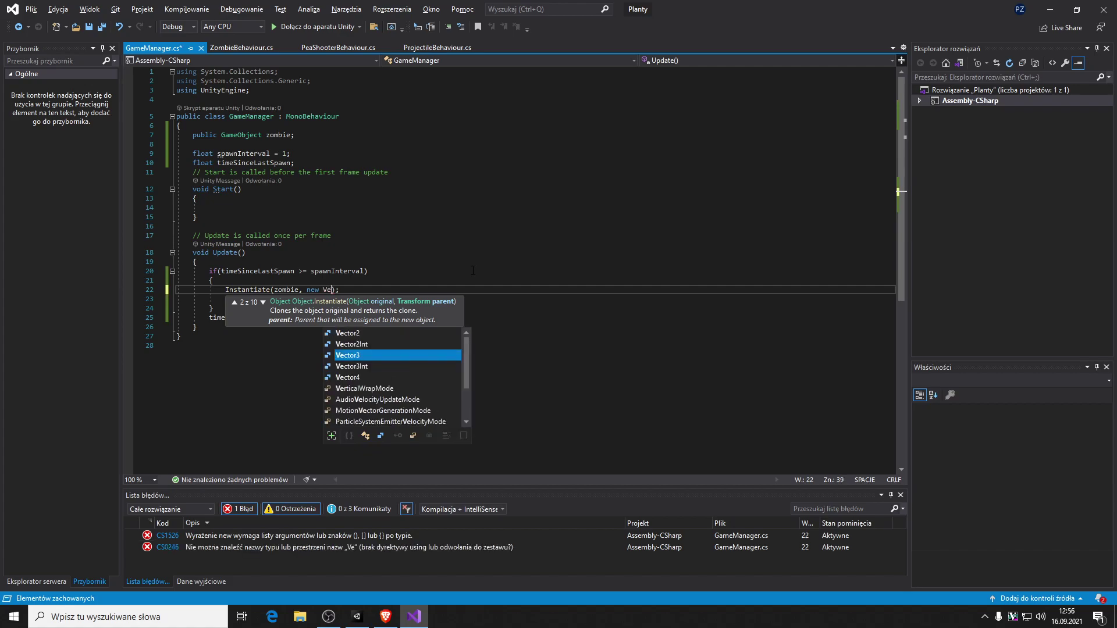
type("(")
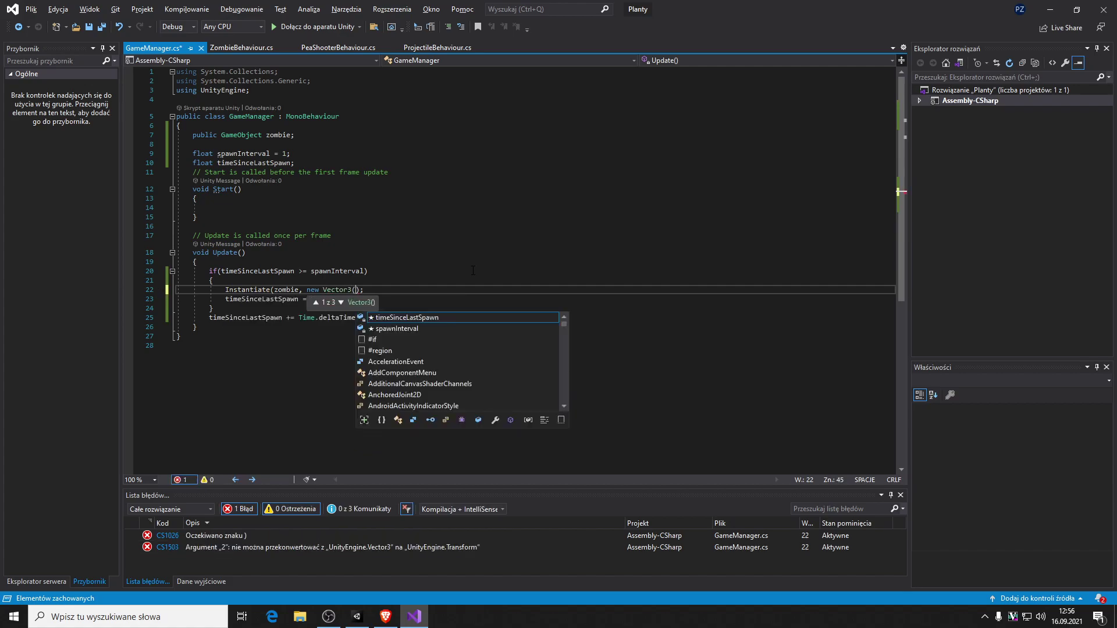
type("10")
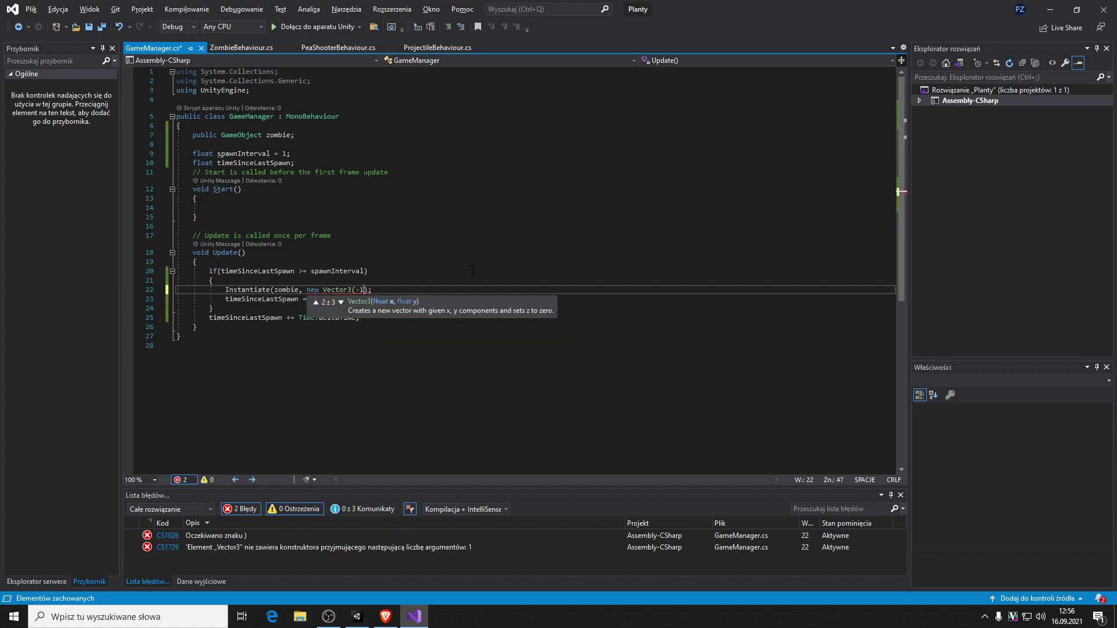
type(", 0 ")
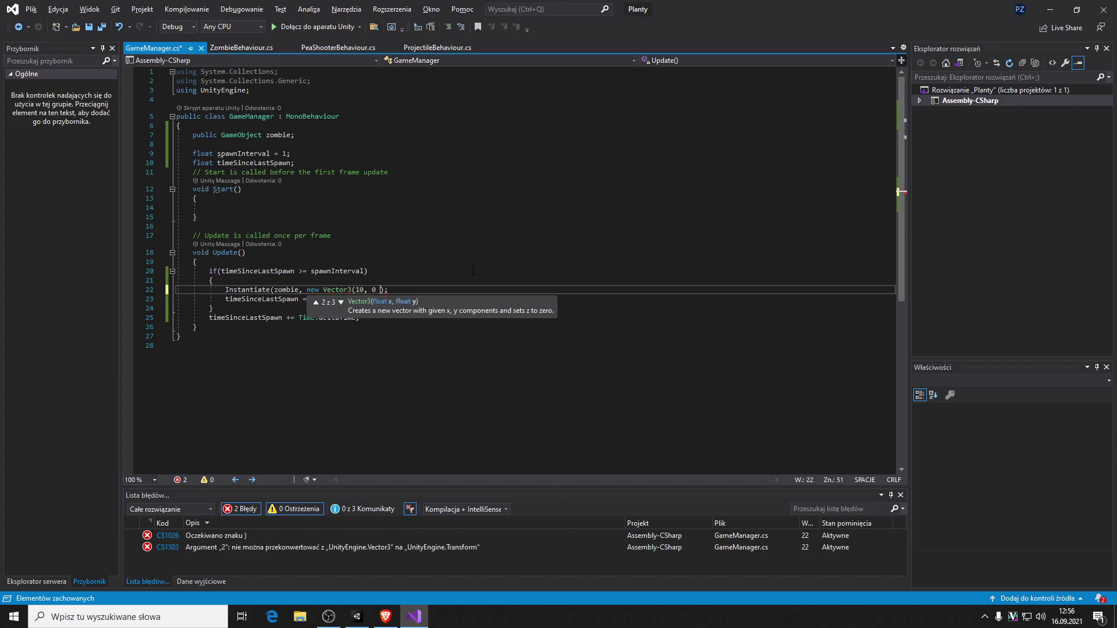
type(", 0)")
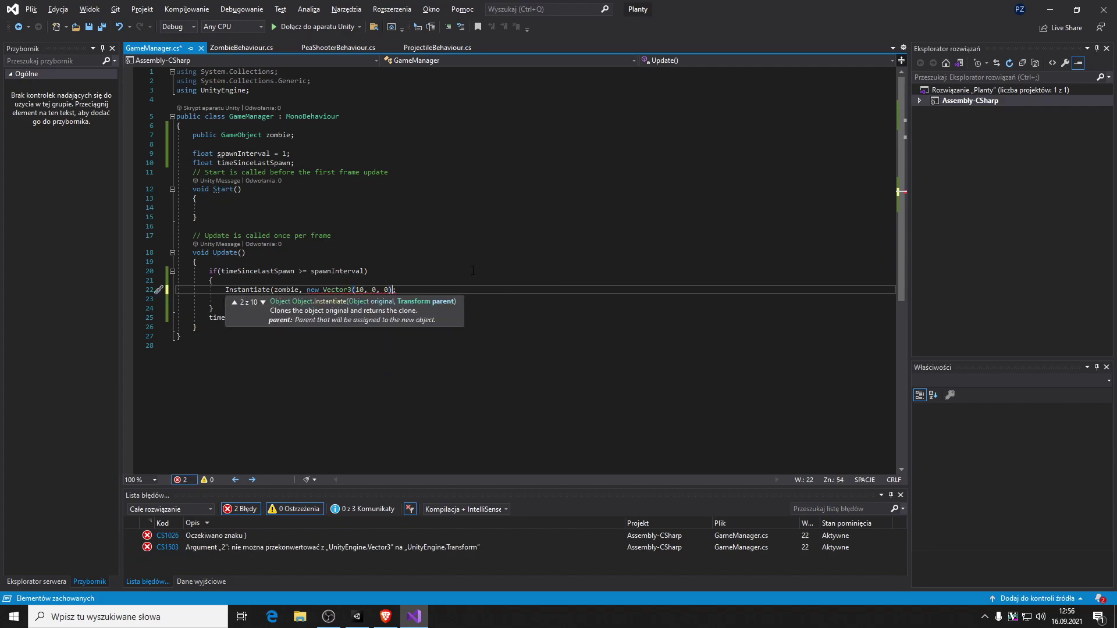
type(", ")
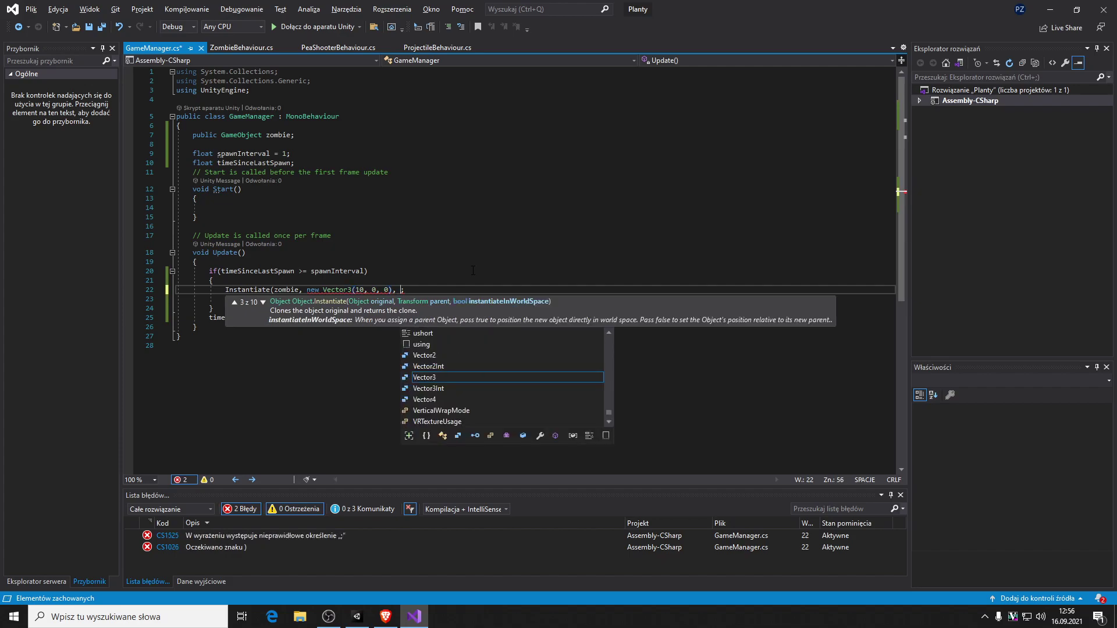
type("Quaternion")
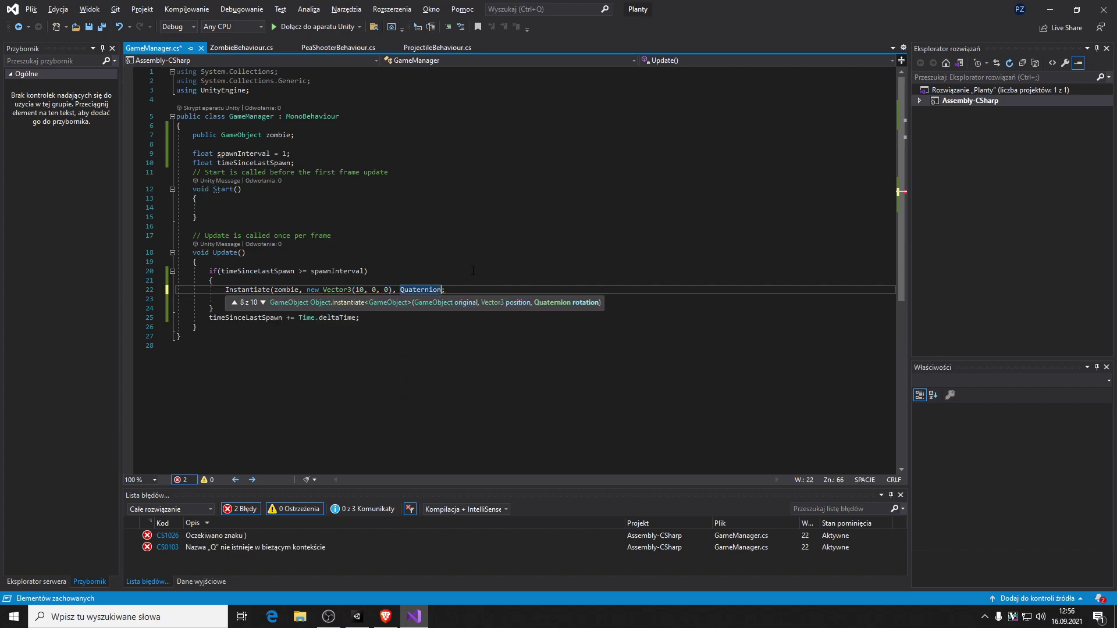
type(".id")
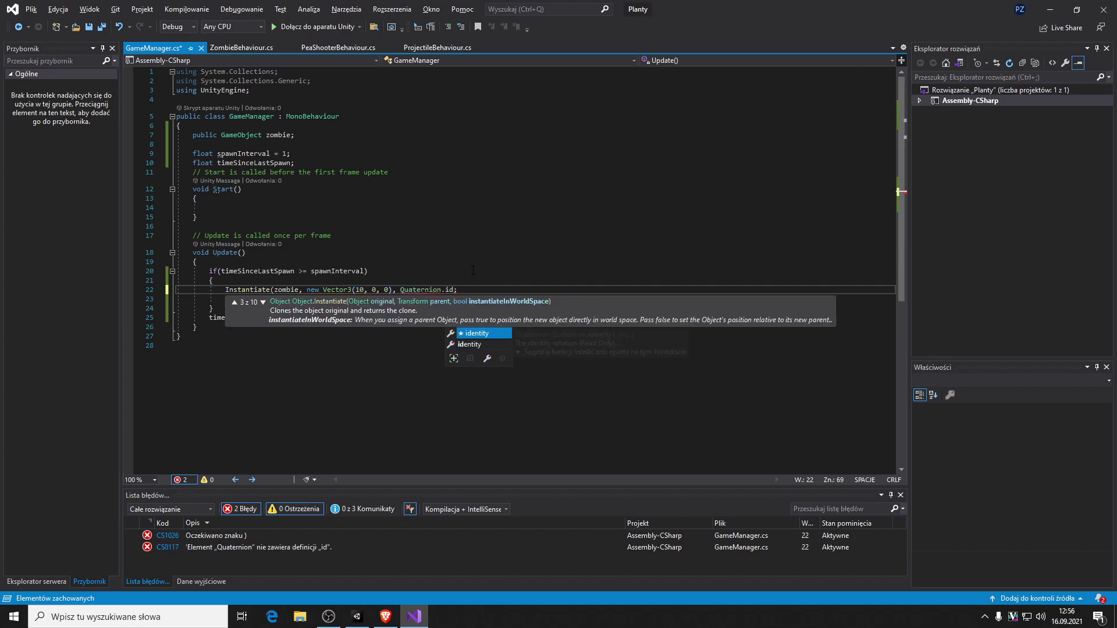
key("Tab")
type(")")
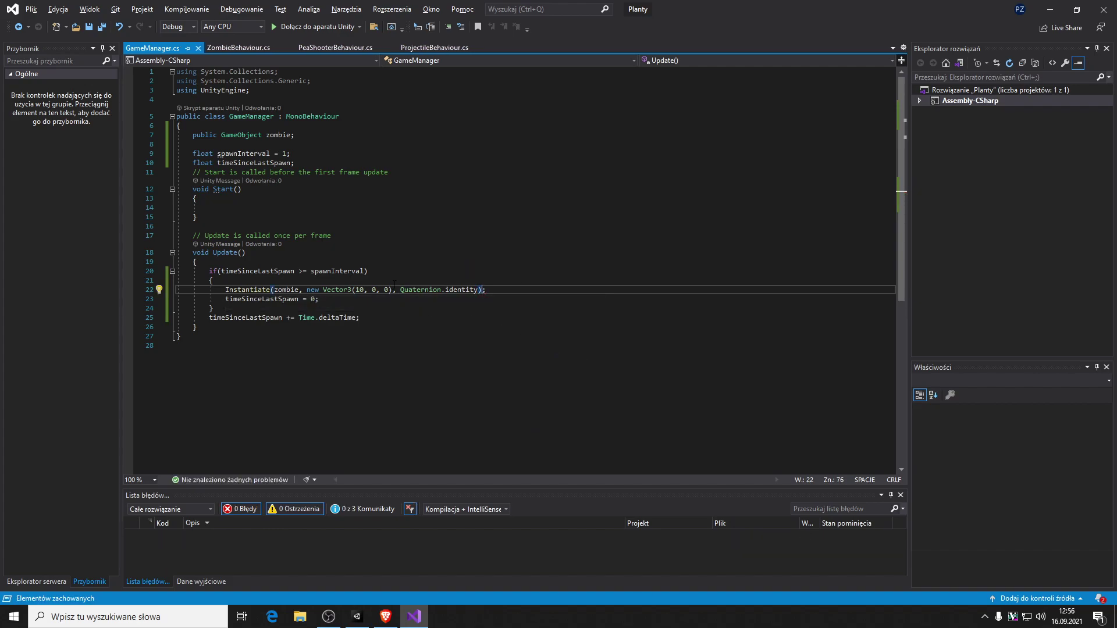
key("alt+Tab")
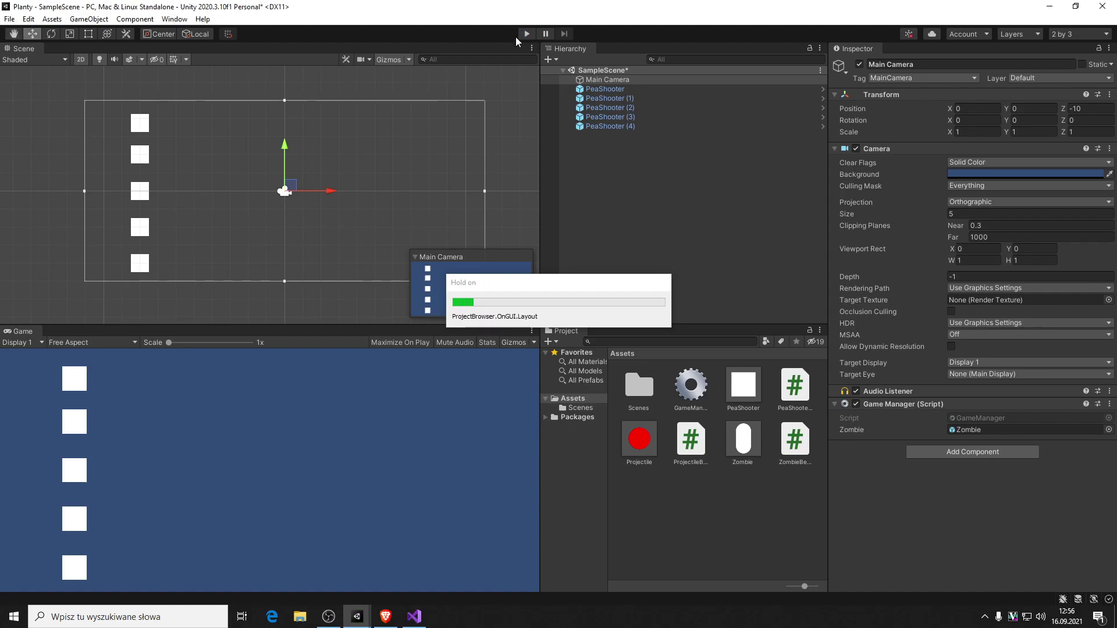
- Play the scene to confirm zombies now appear at the right edge of the middle lane, then stop
left_click(526, 34)
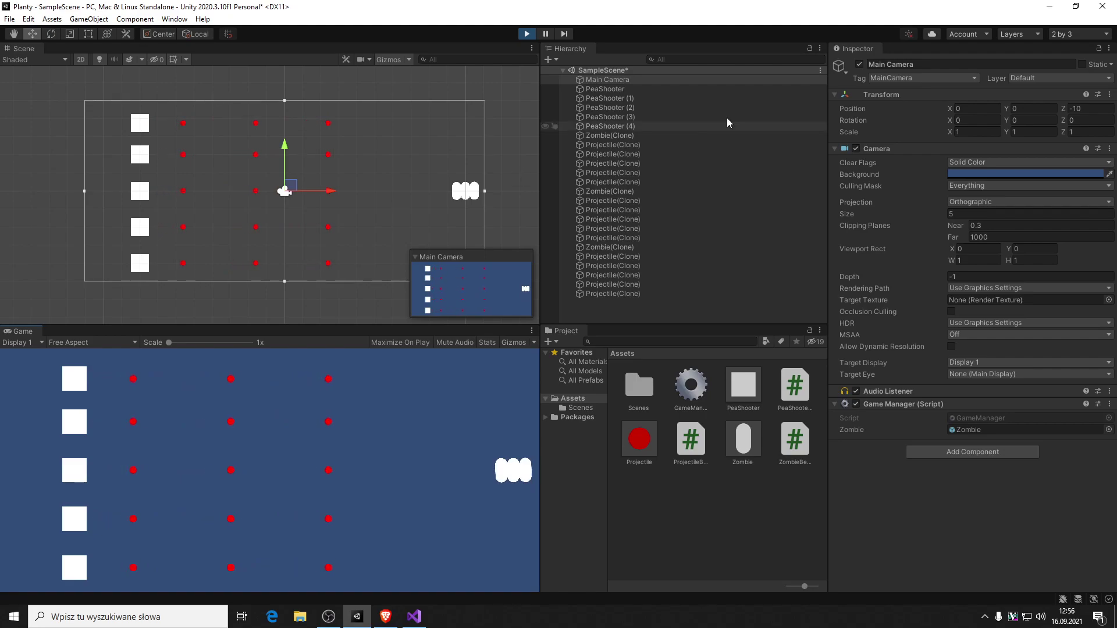
left_click(526, 36)
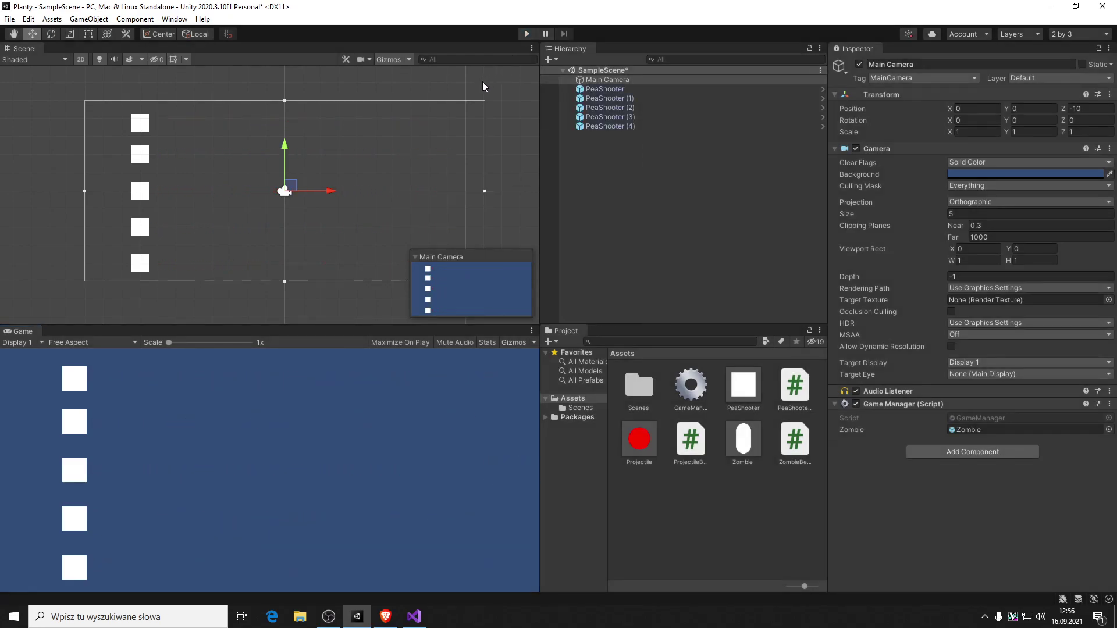
key("alt+Tab")
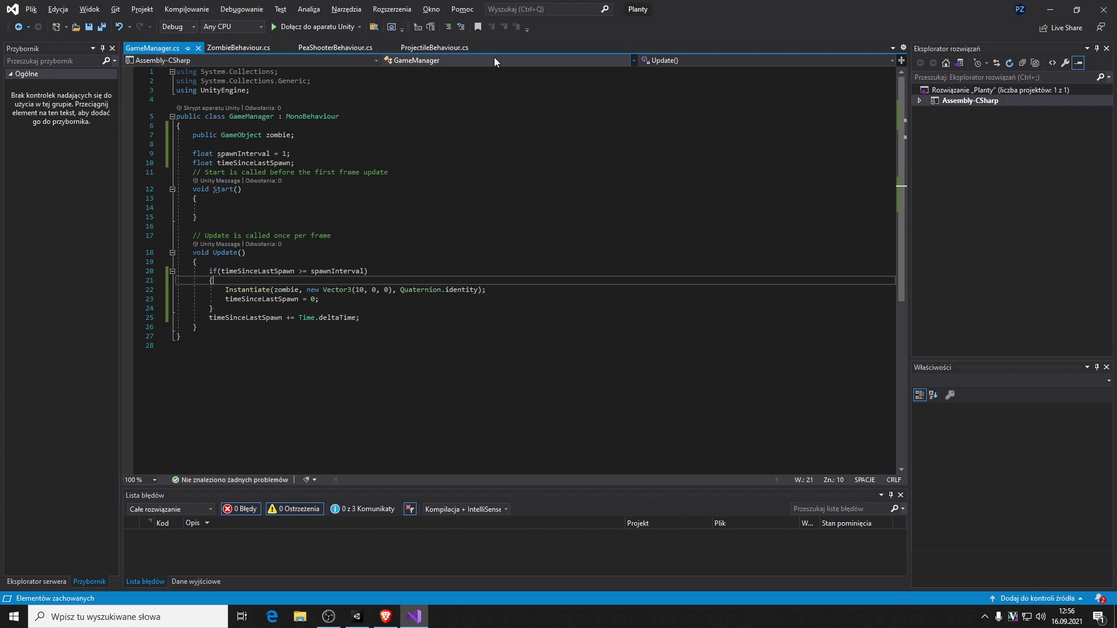
- Add a randomY line to the spawn block, with a trial r = new Random(); line above it
key("ctrl+Return")
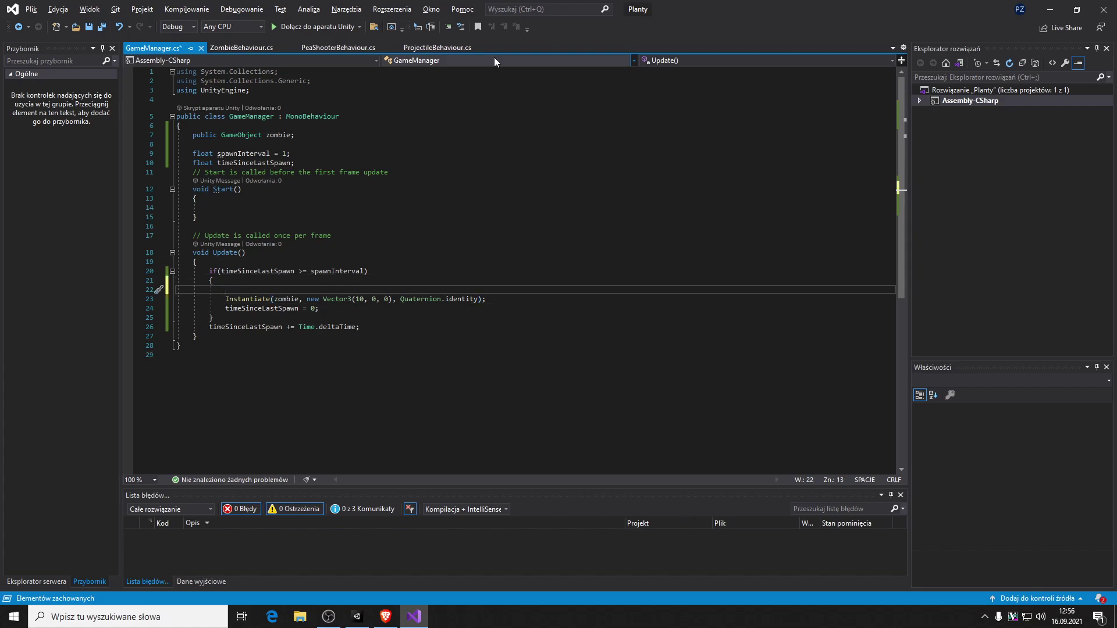
type("random")
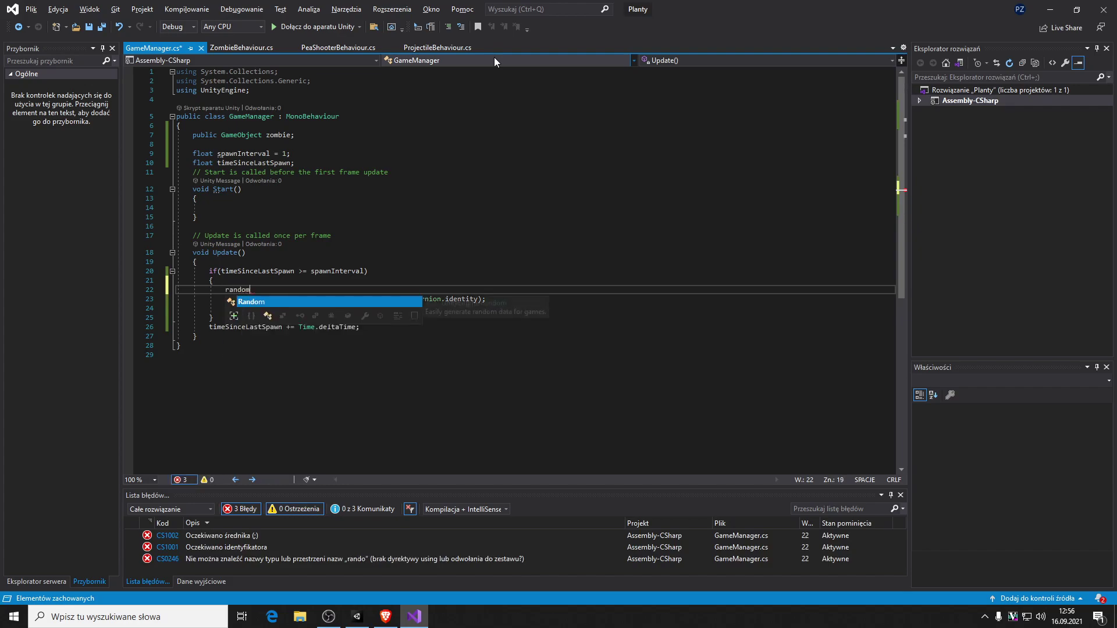
type("Y = ")
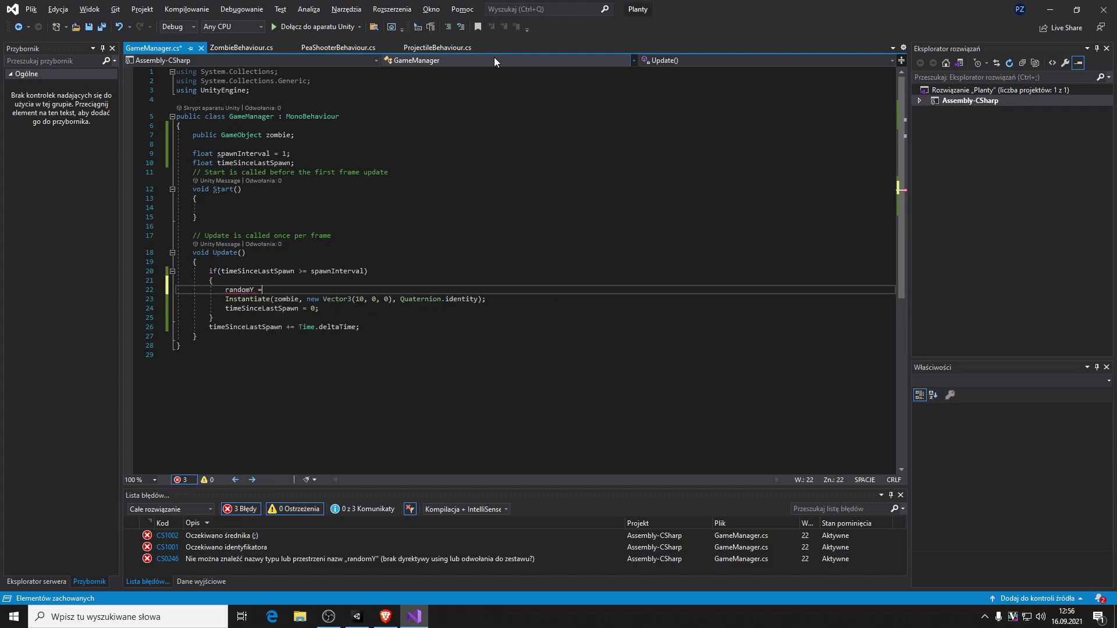
type("new Ra")
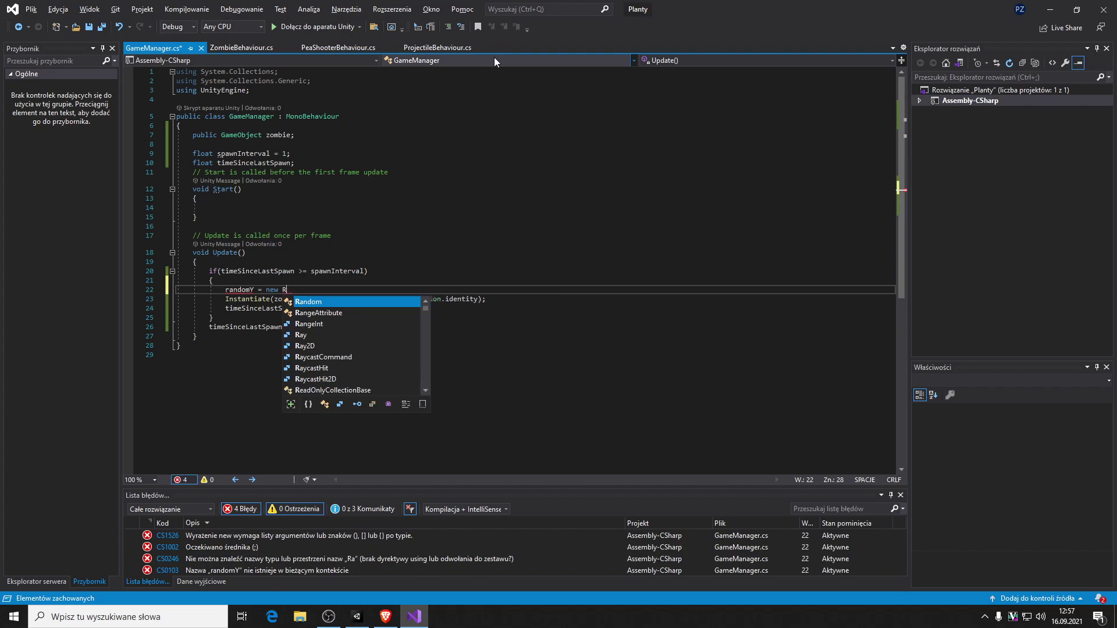
key("BackSpace")
key("BackSpace")
key("BackSpace")
key("ctrl+Return")
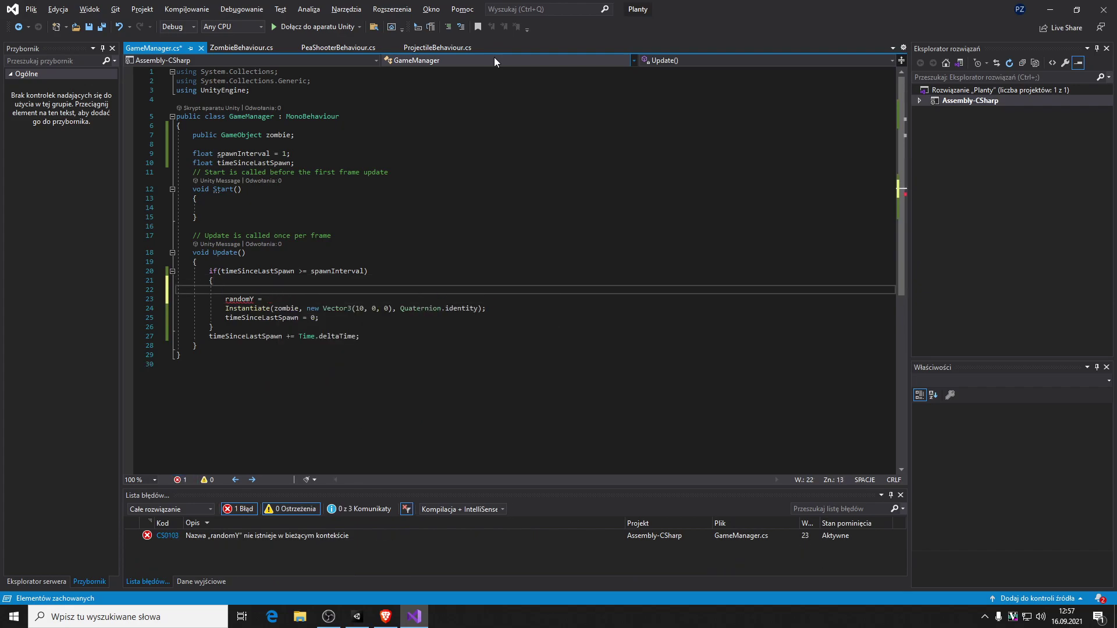
type("randomY =")
key("BackSpace")
key("BackSpace")
key("BackSpace")
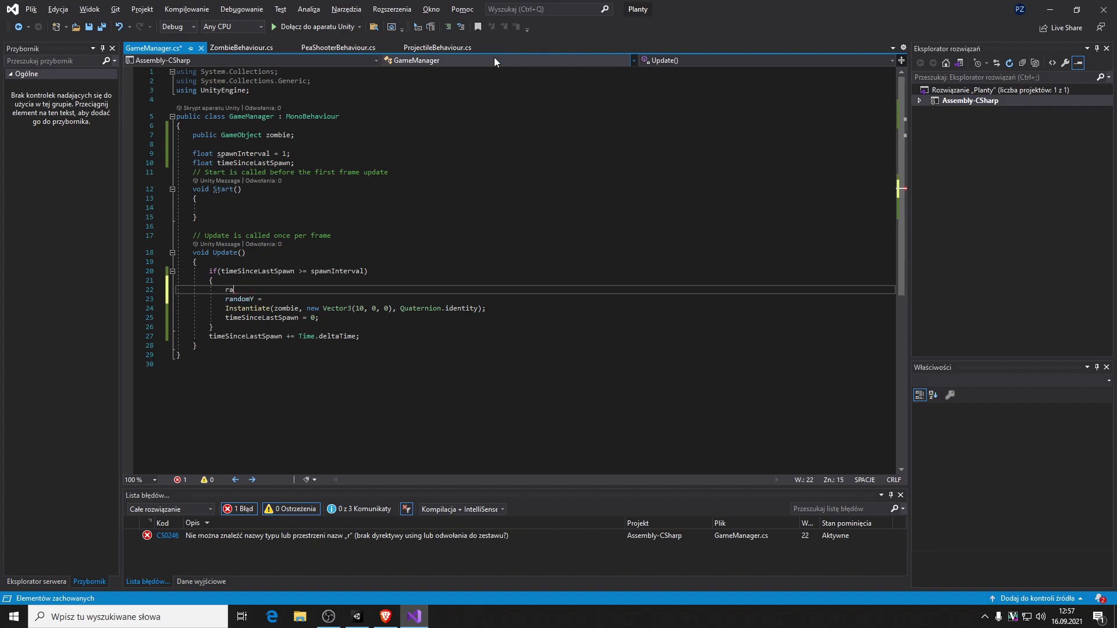
type("= new ")
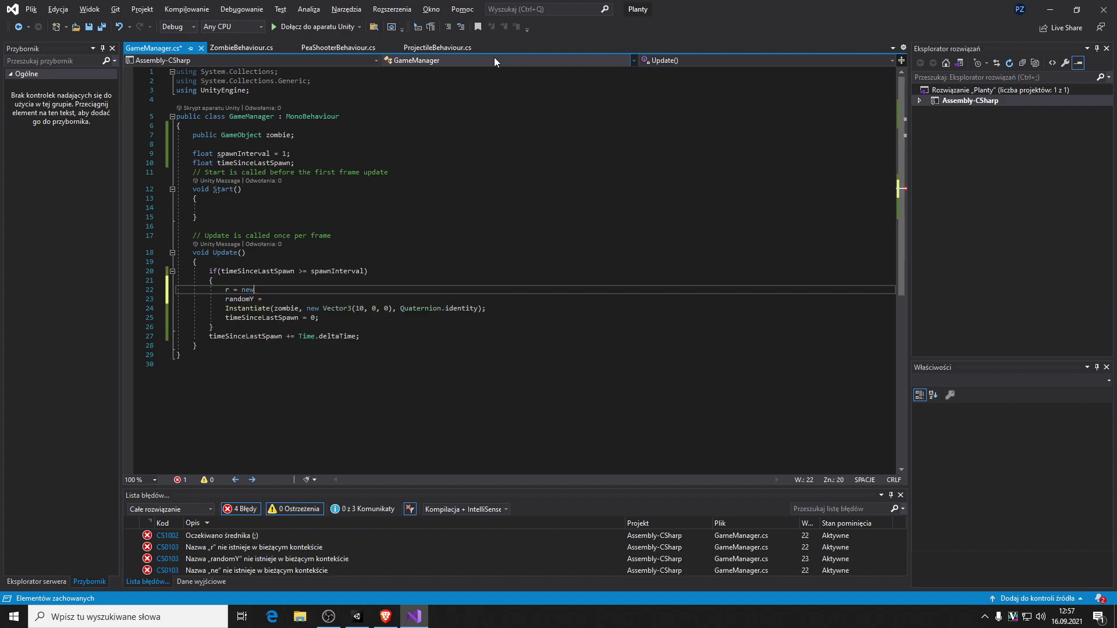
type("Ra")
key("Tab")
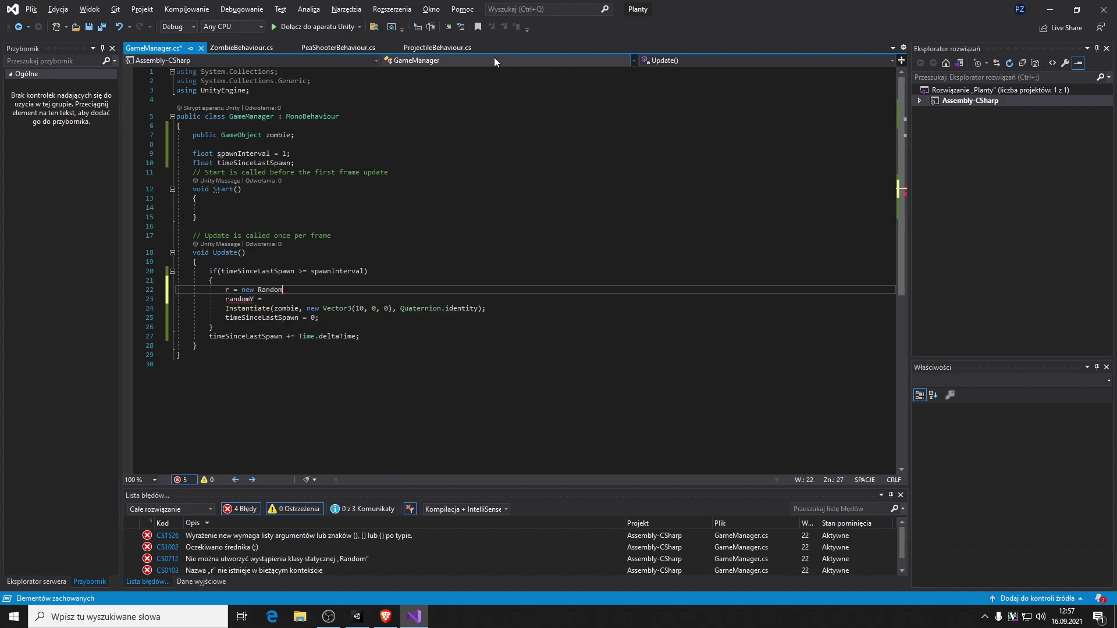
type("();")
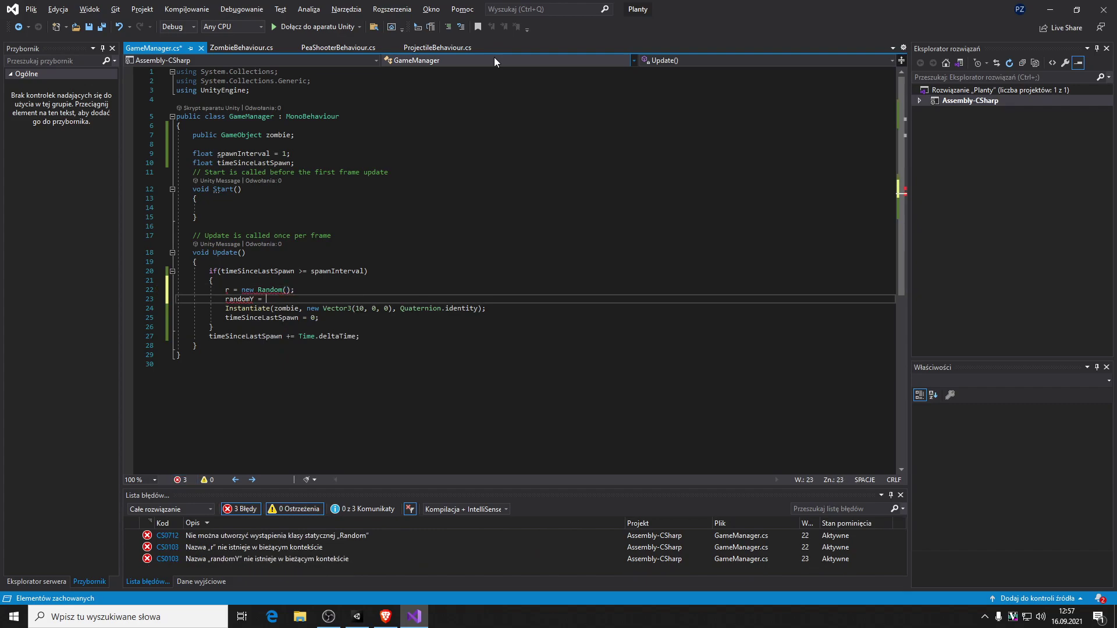
key("Down")
type("r")
key("BackSpace")
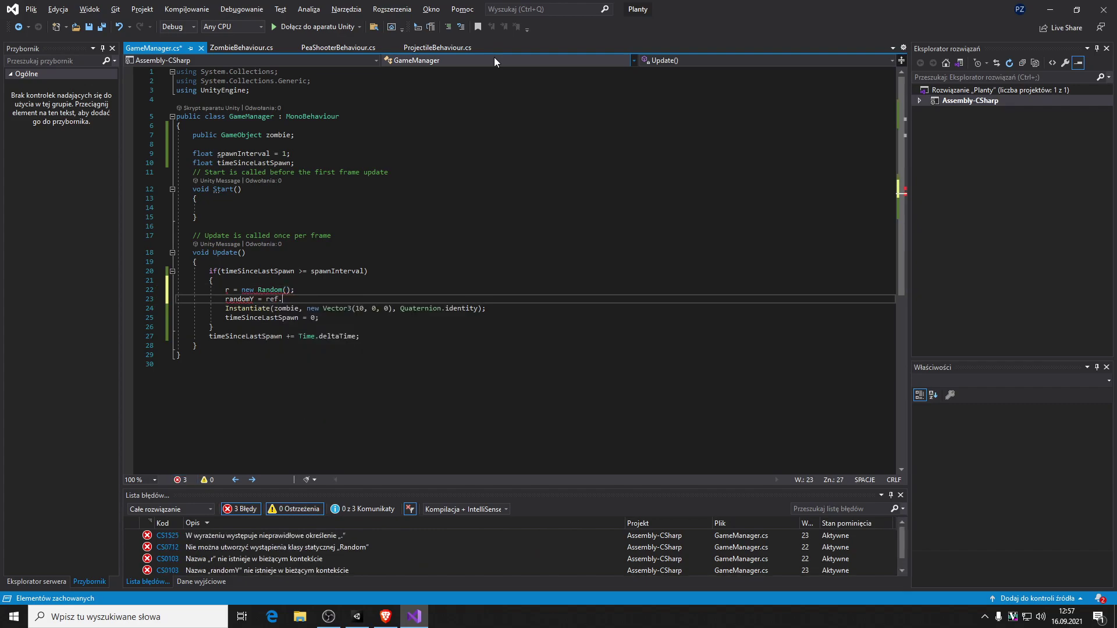
key("BackSpace")
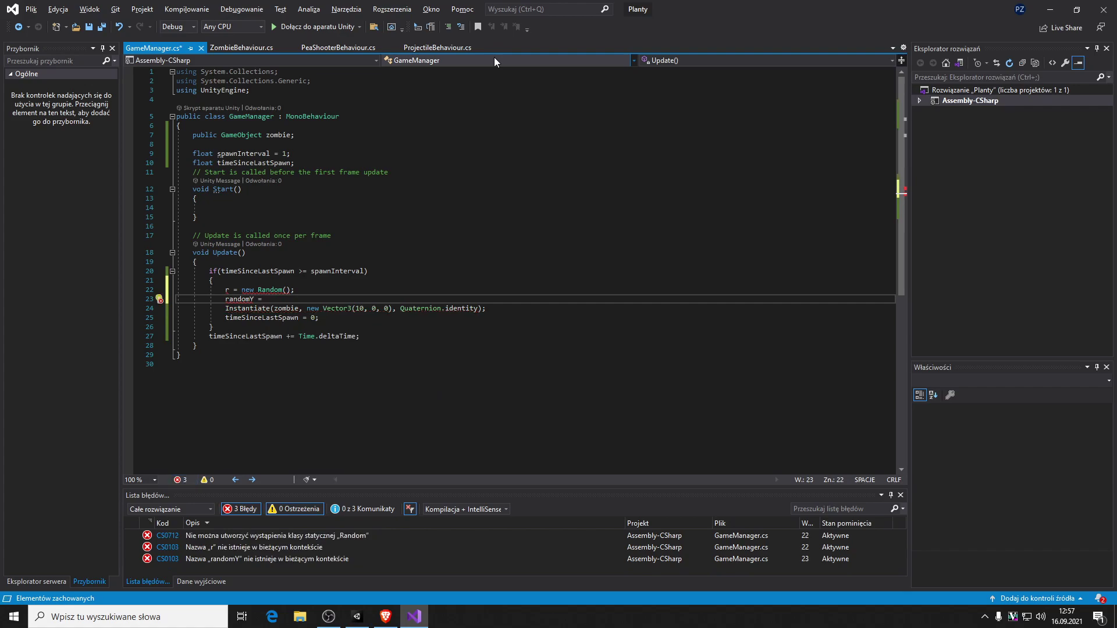
- Delete the r = new Random() line and extend the assignment to 'randomY = Ramd'
key("Home")
key("Up")
key("shift+End")
key("BackSpace")
key("BackSpace")
key("BackSpace")
key("BackSpace")
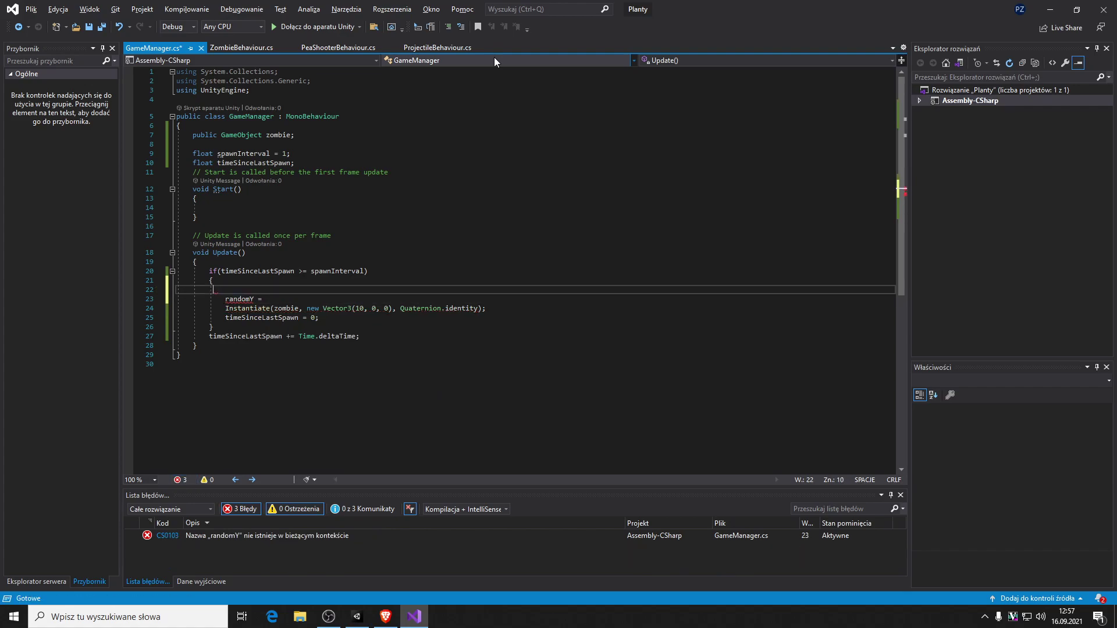
key("BackSpace")
key("BackSpace")
key("BackSpace")
key("BackSpace")
key("BackSpace")
key("BackSpace")
key("BackSpace")
key("BackSpace")
key("Down")
key("End")
type("Ramd")
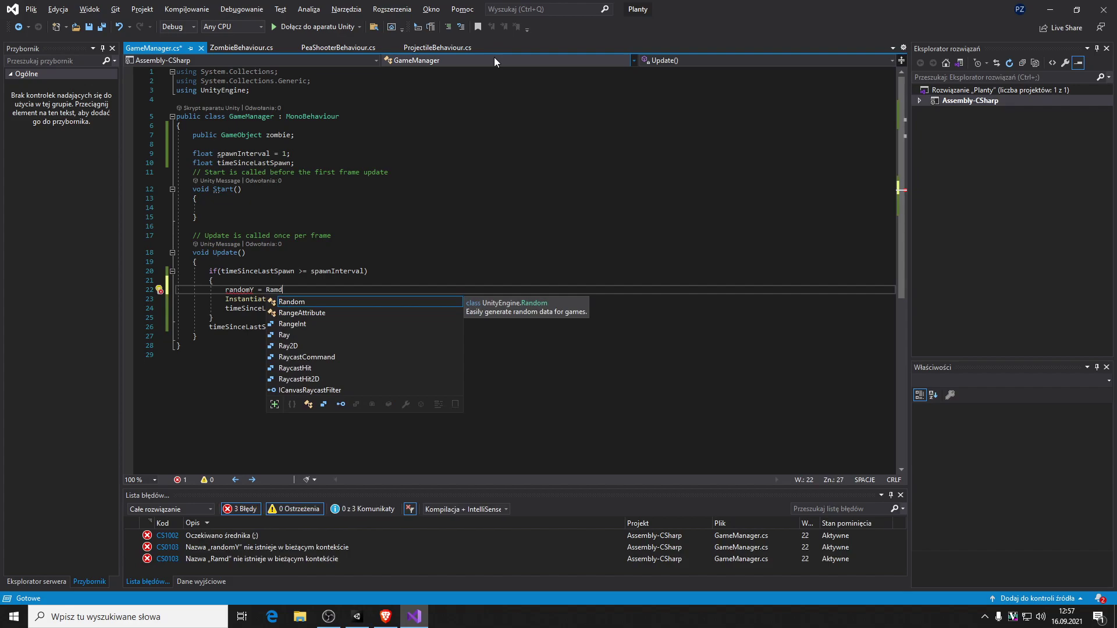
- Try a 'Random r = new Random' line above randomY, then delete it
key("Escape")
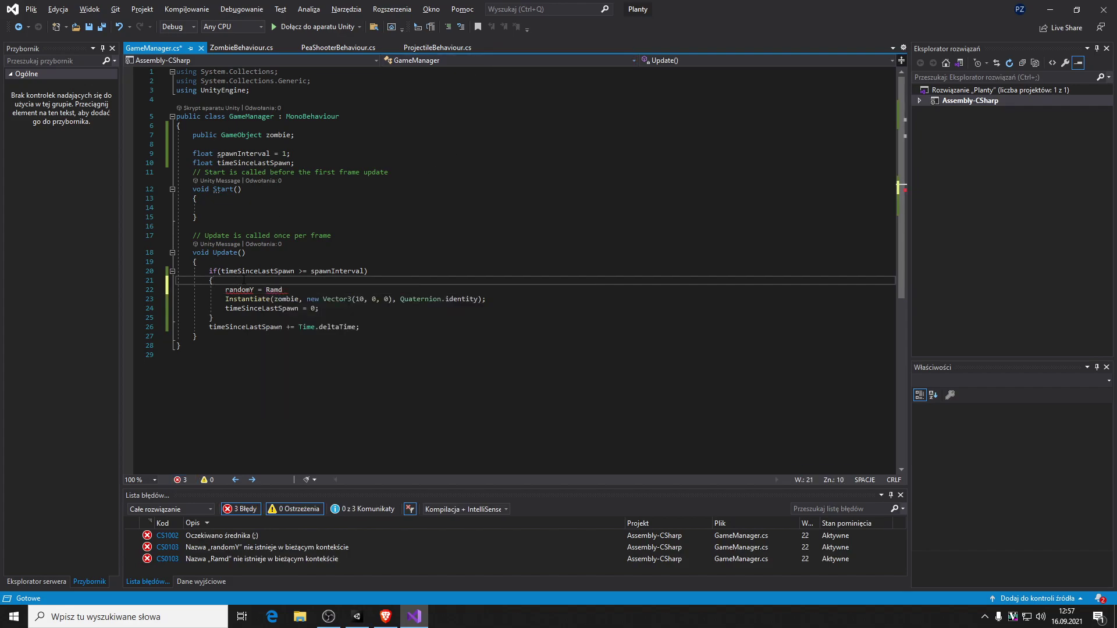
key("ctrl+Return")
type("ref -")
key("BackSpace")
key("BackSpace")
key("BackSpace")
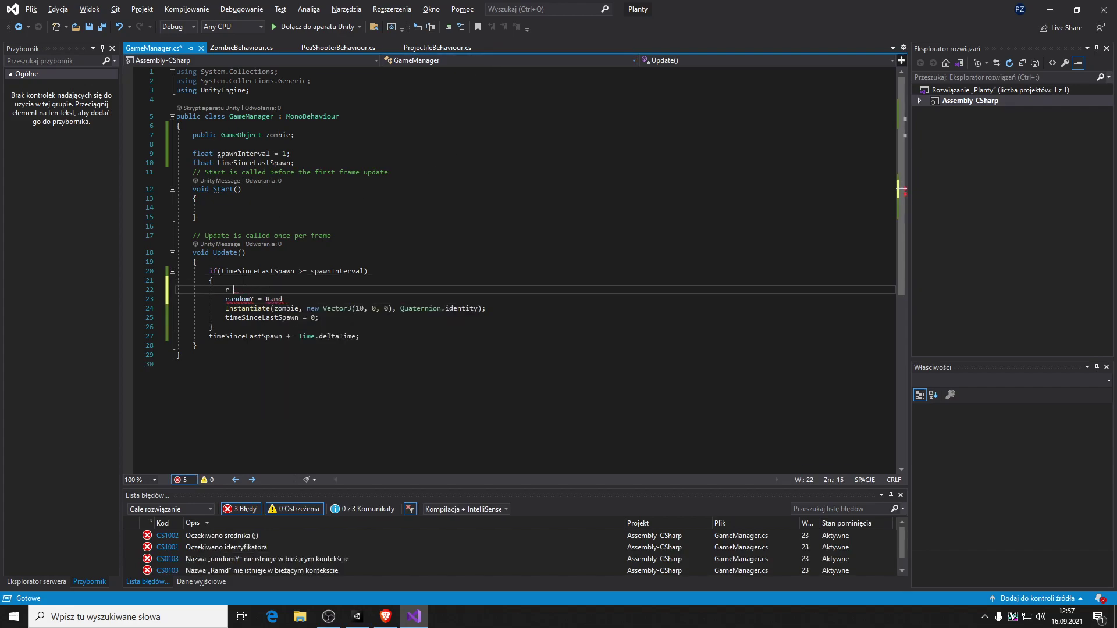
key("BackSpace")
key("BackSpace")
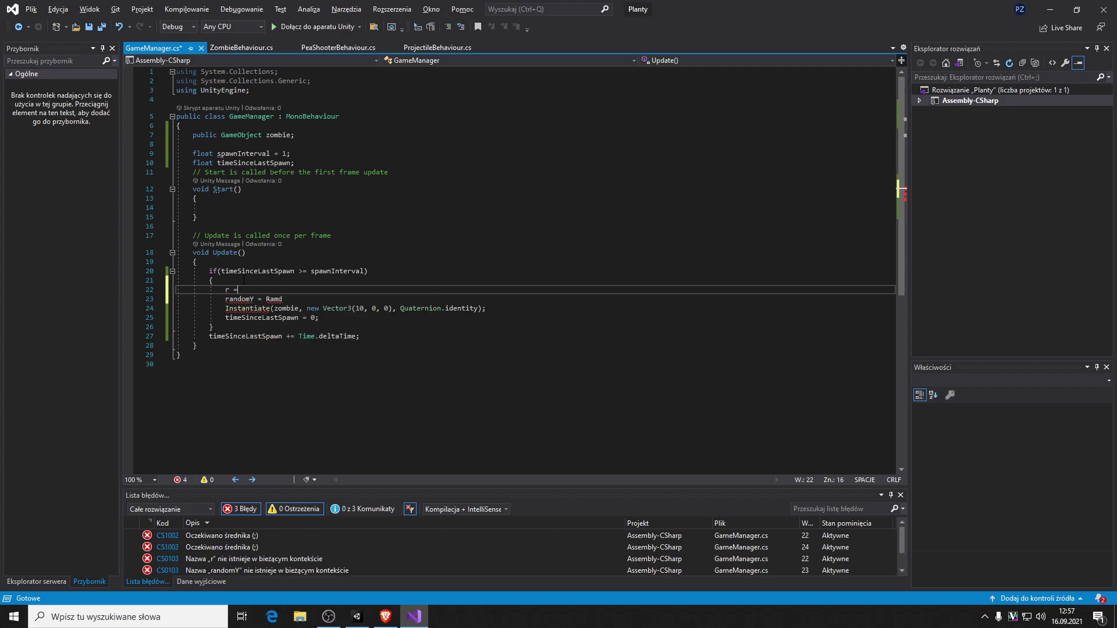
type("Random ")
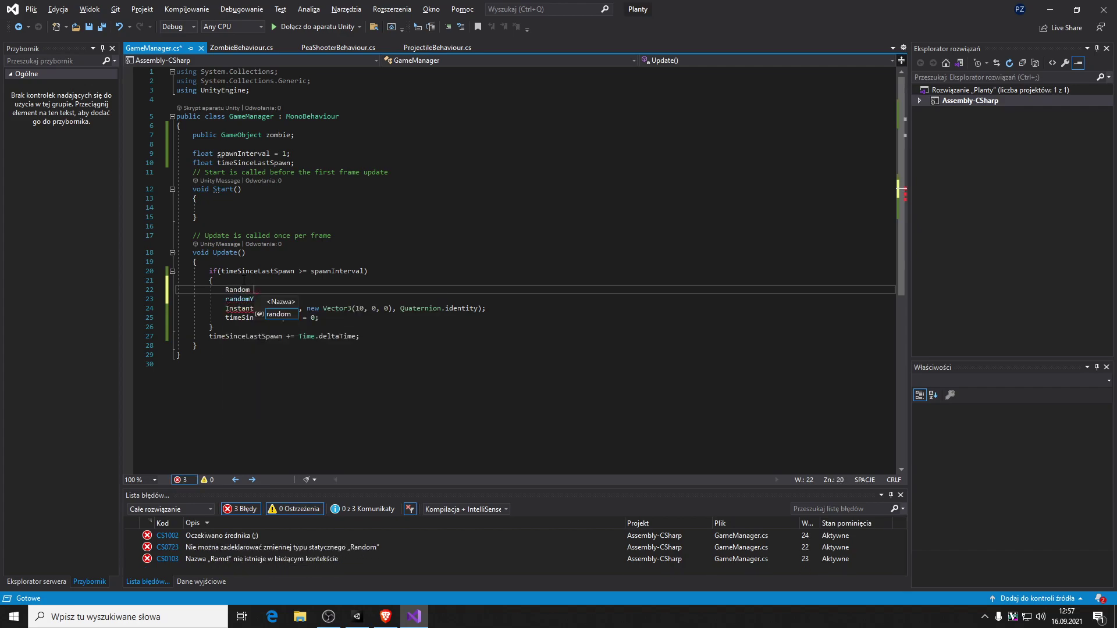
type("r = new ")
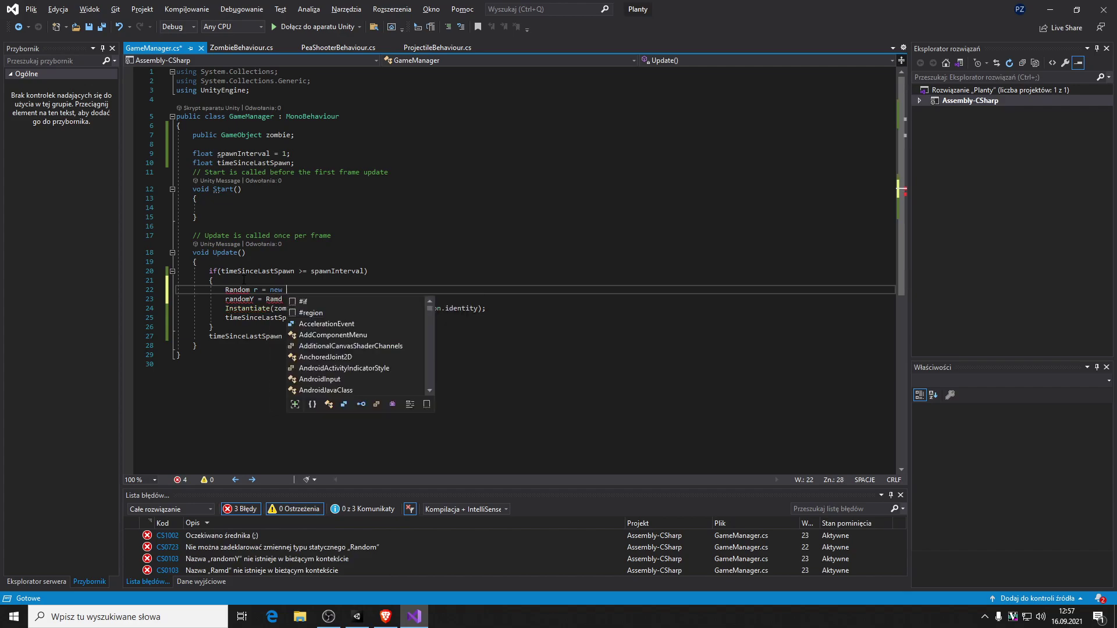
type("Random")
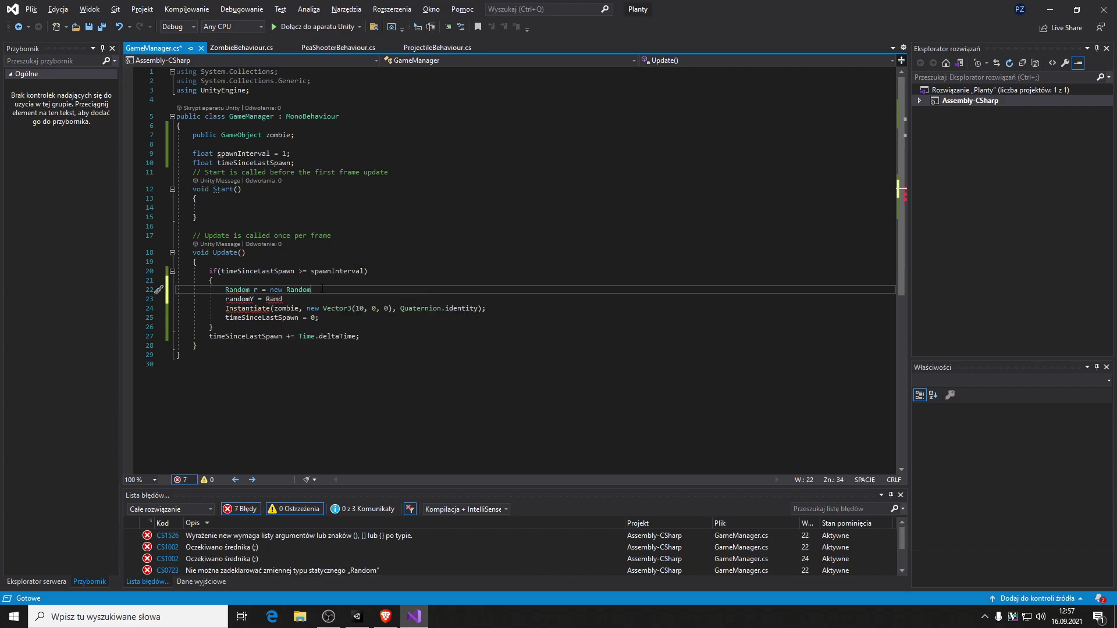
key("shift+Home")
key("BackSpace")
- Declare a 'Random r;' field and assign r = new Random(); inside Start()
left_click(246, 206)
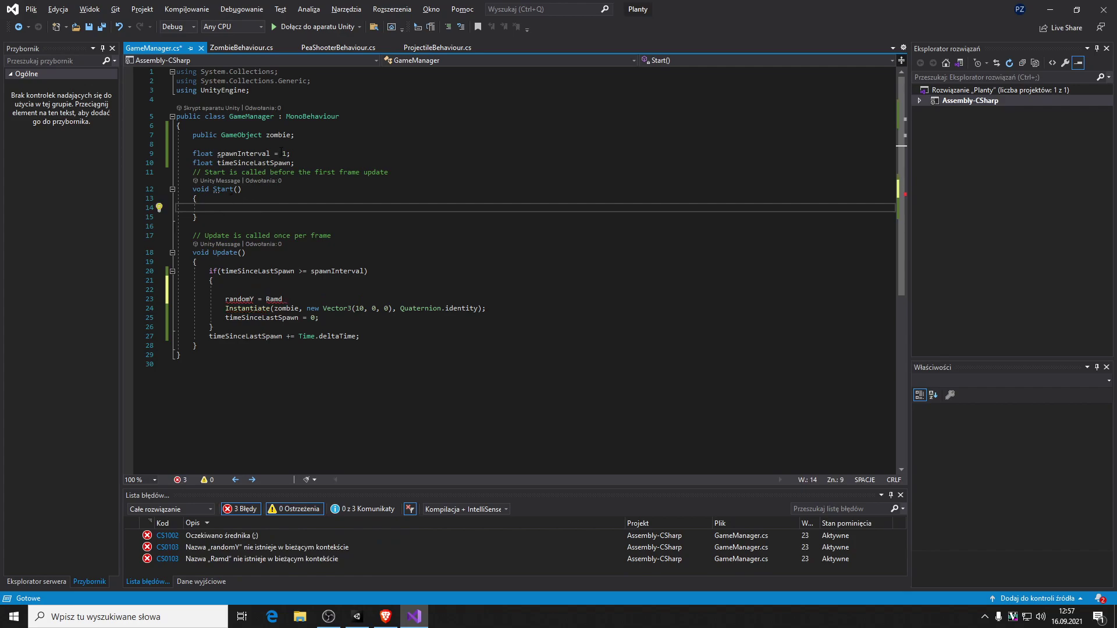
left_click(378, 135)
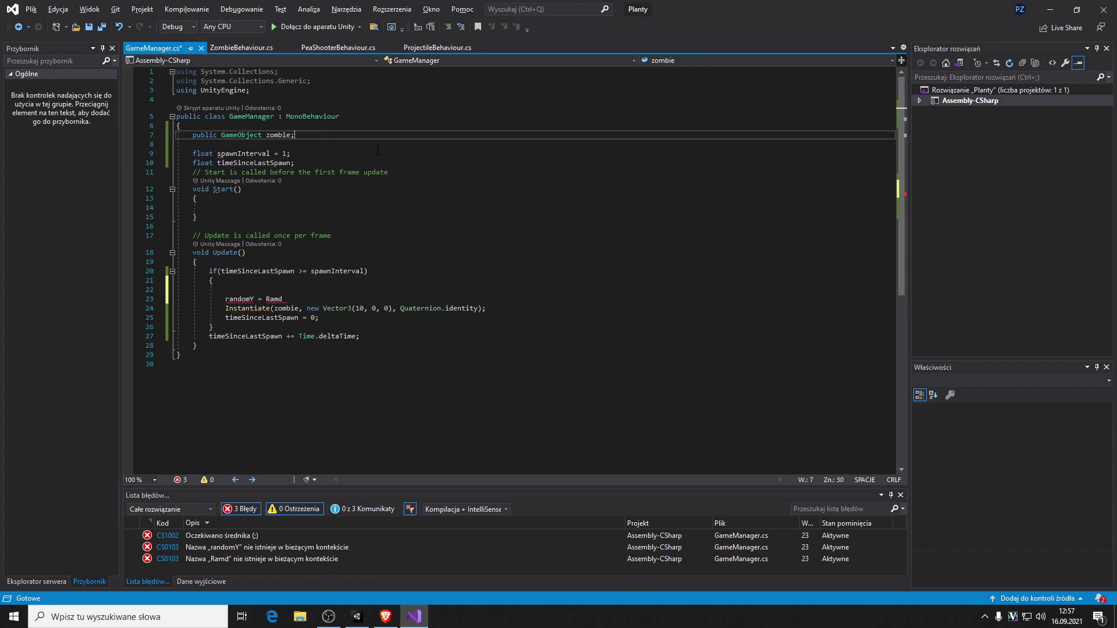
key("Down")
key("Down")
key("Down")
key("Return")
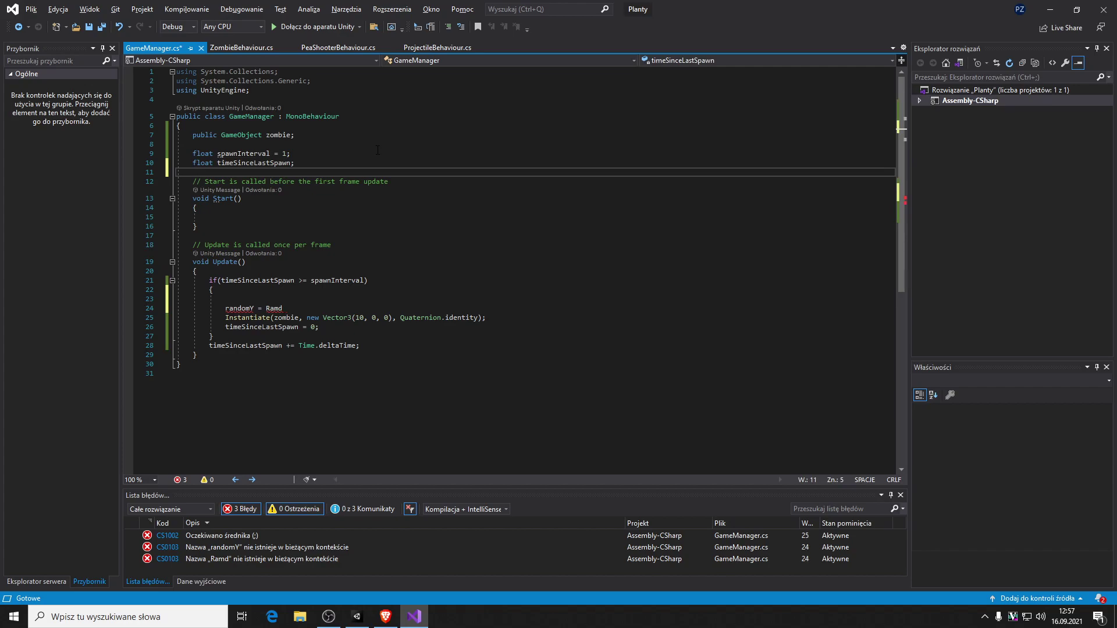
type("Random ")
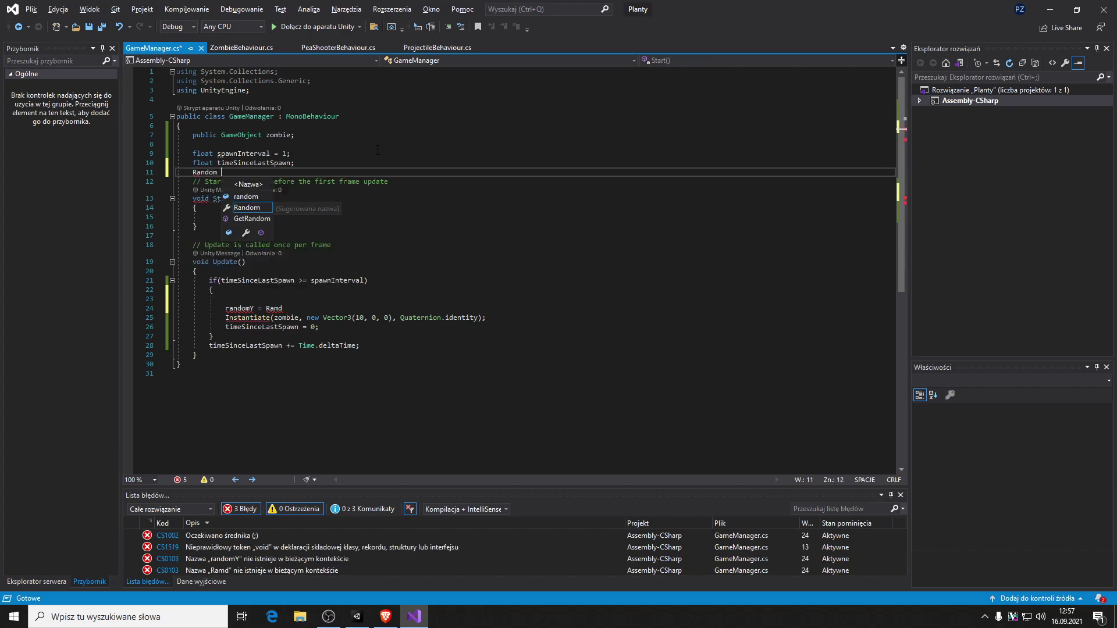
type("r;")
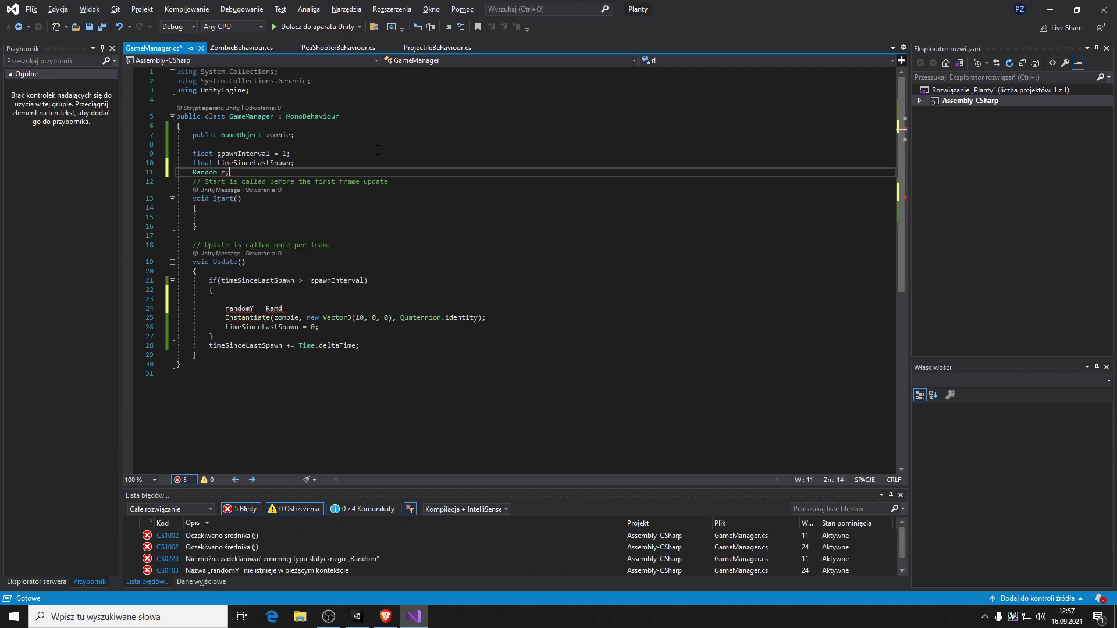
left_click(312, 219)
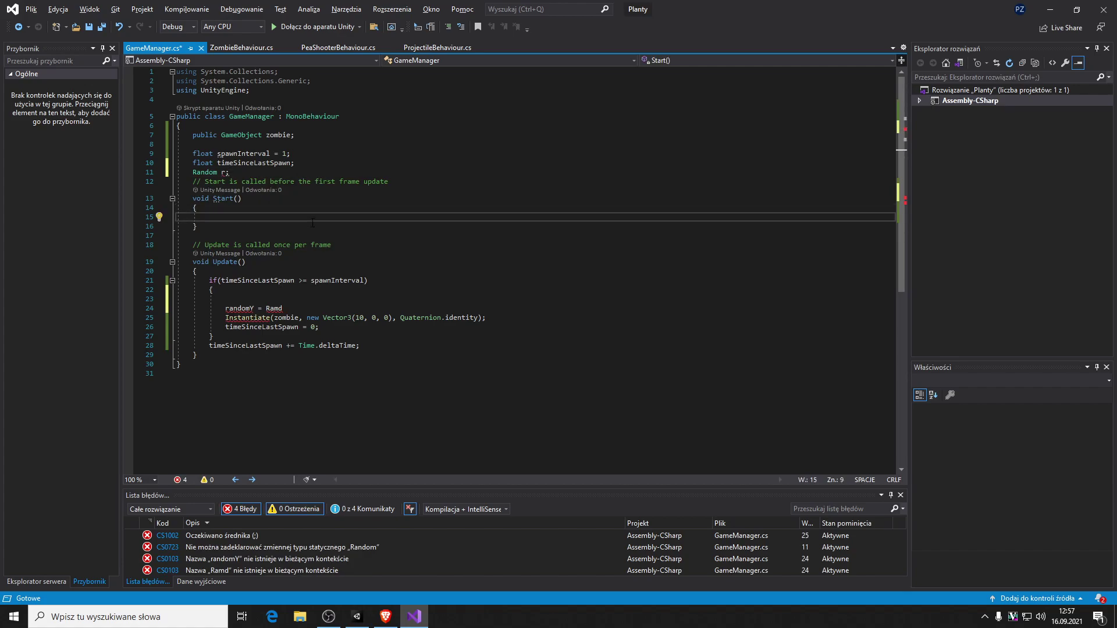
type("r = ne")
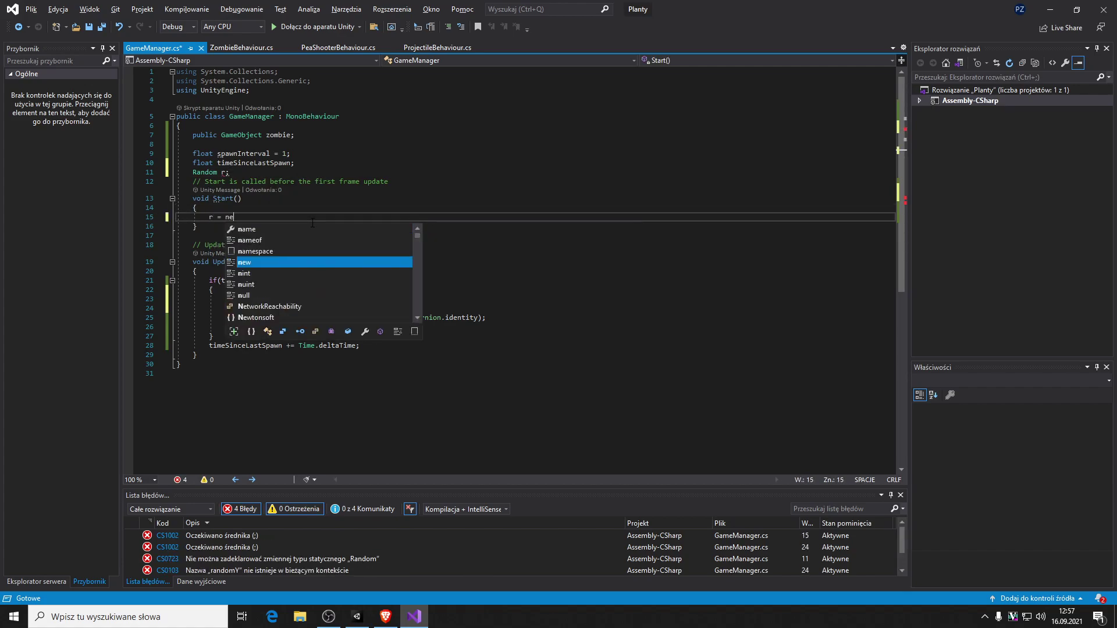
type("w Ran")
key("Tab")
type("()")
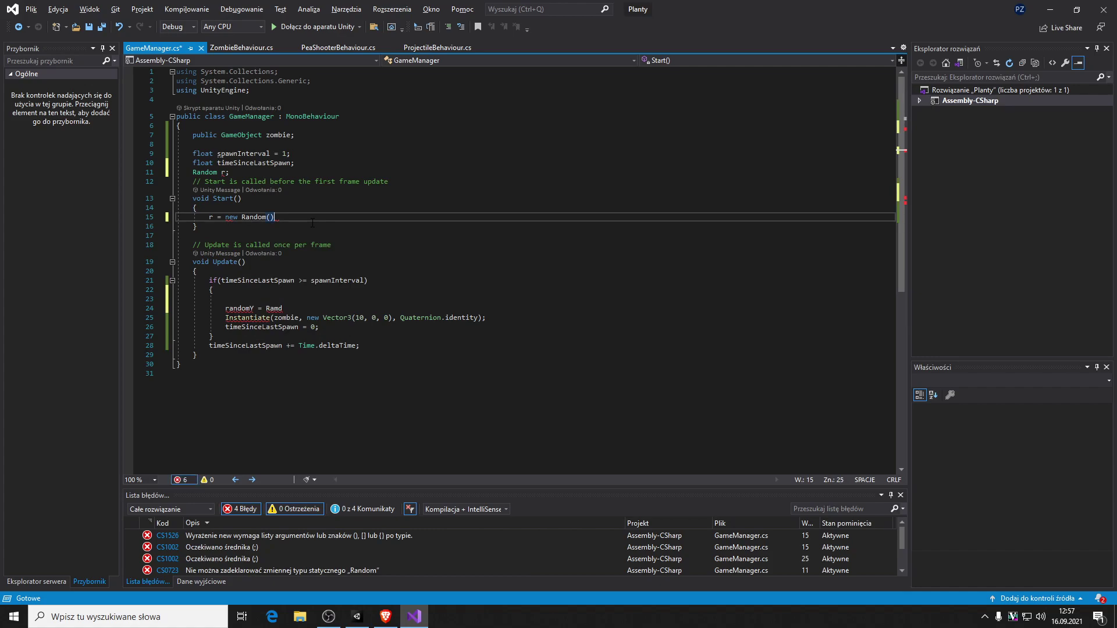
type(";")
- Remove the r = new Random() line from Start()
left_click(197, 271)
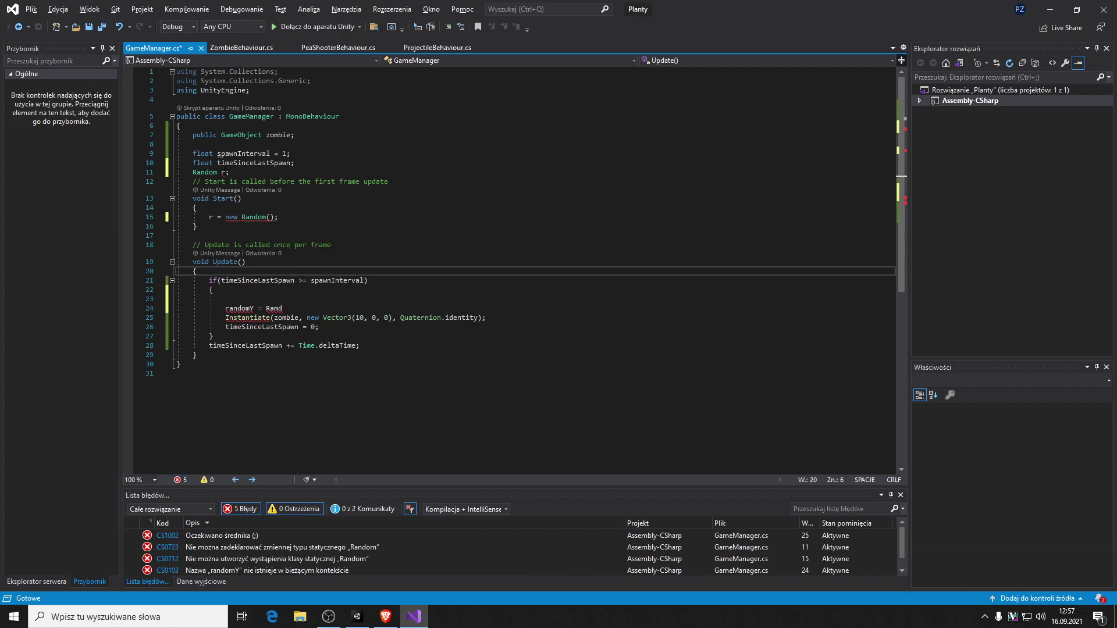
mouse_move(224, 173)
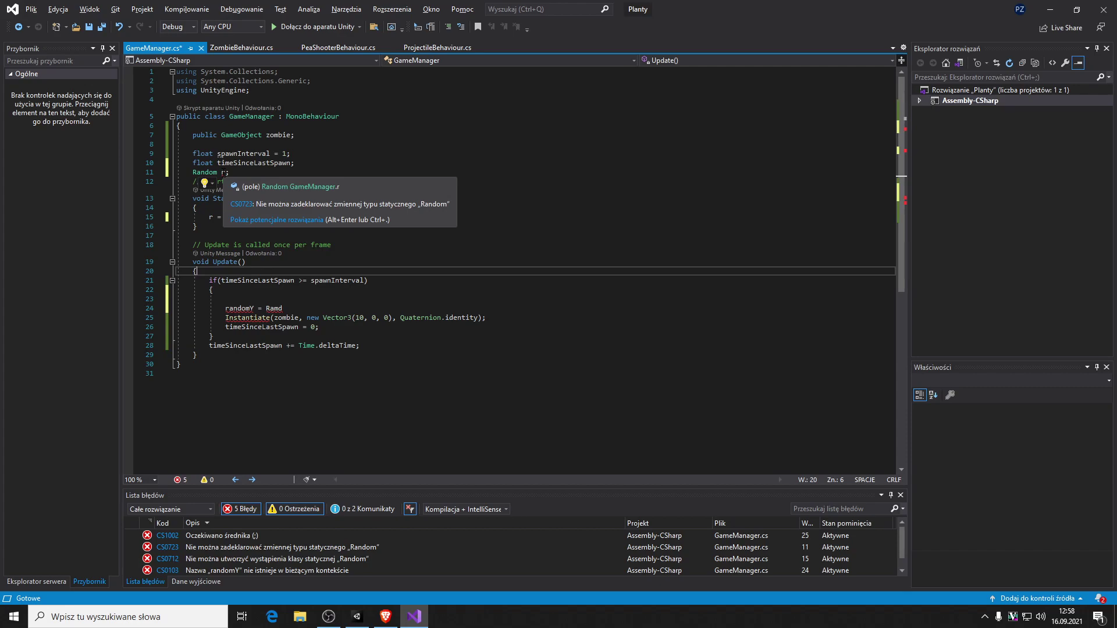
left_click(177, 226)
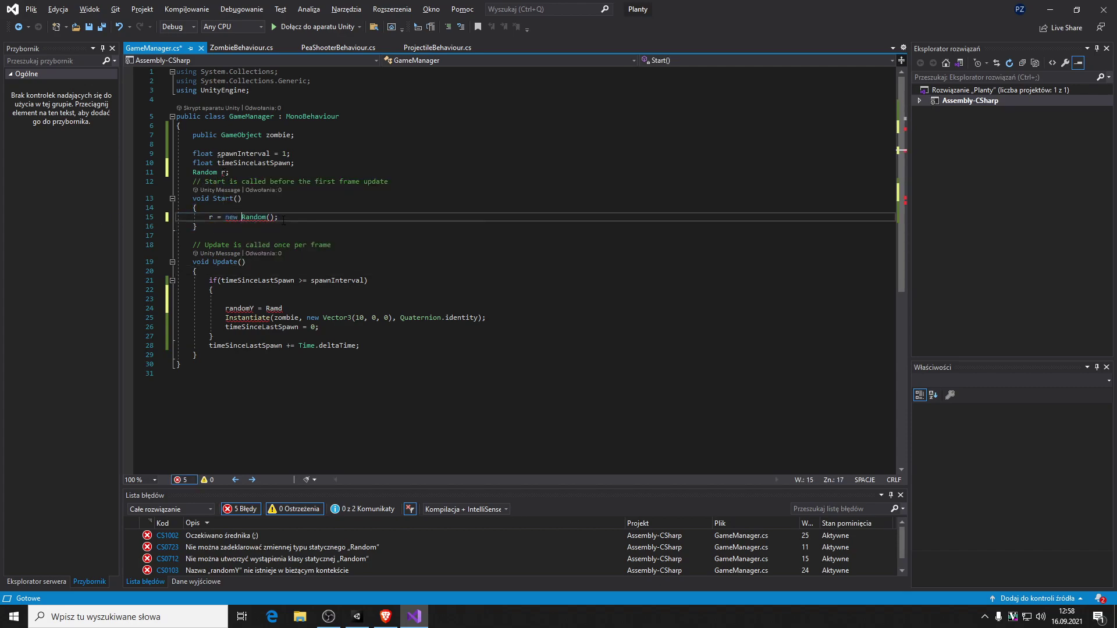
key("BackSpace")
- Remove the Random r field and correct Ramd to Random
left_click_drag(229, 172, 176, 172)
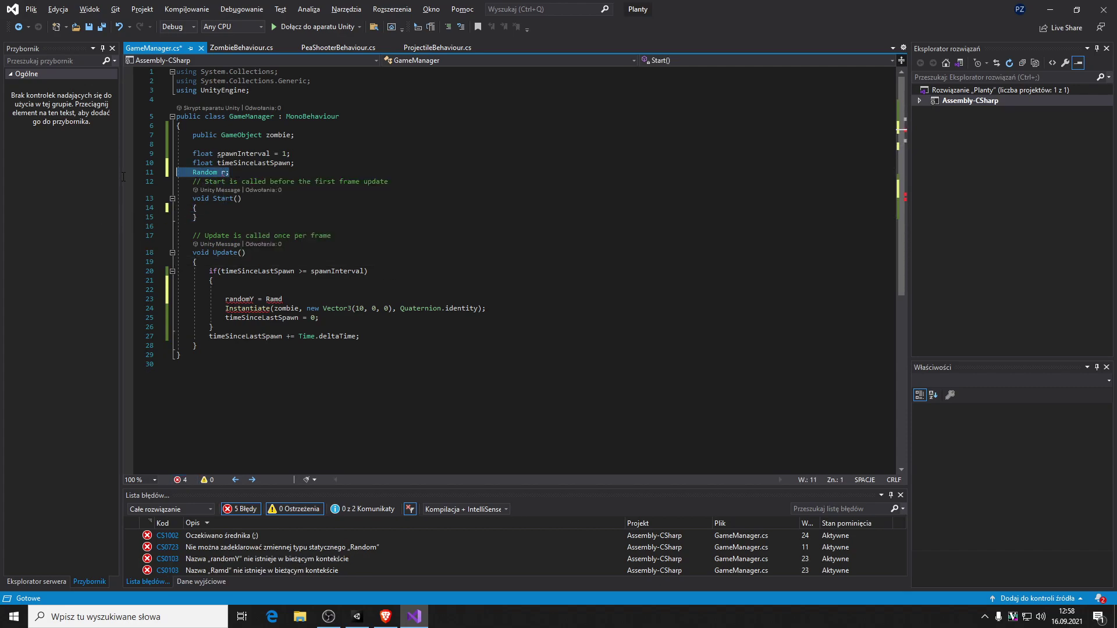
key("BackSpace")
key("BackSpace")
left_click(214, 199)
key("Return")
left_click_drag(283, 299, 229, 299)
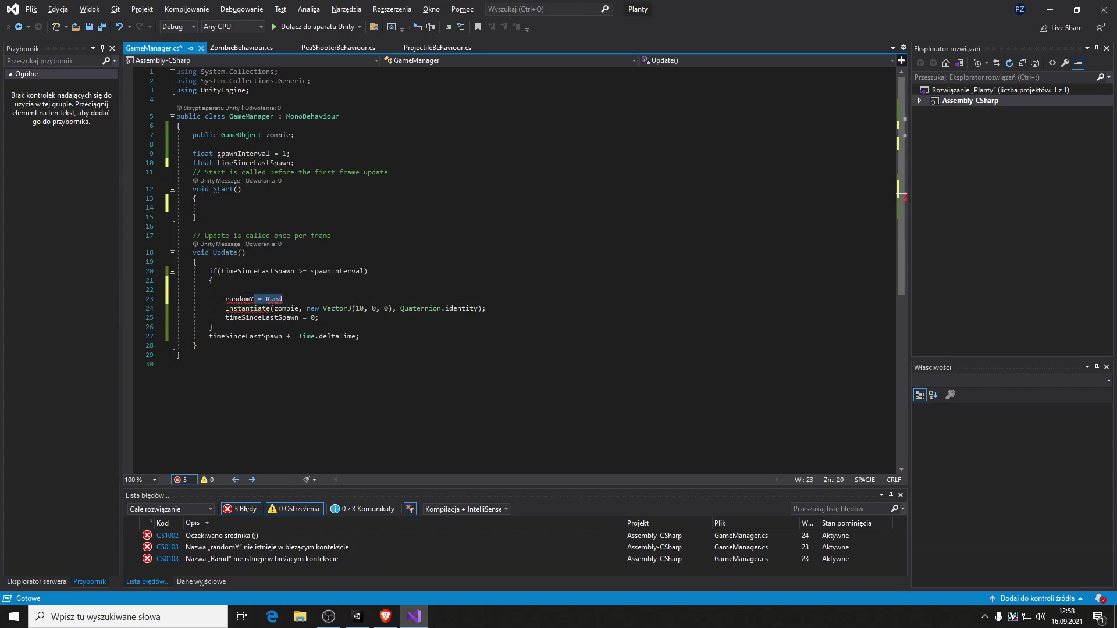
key("End")
key("BackSpace")
key("BackSpace")
type("n")
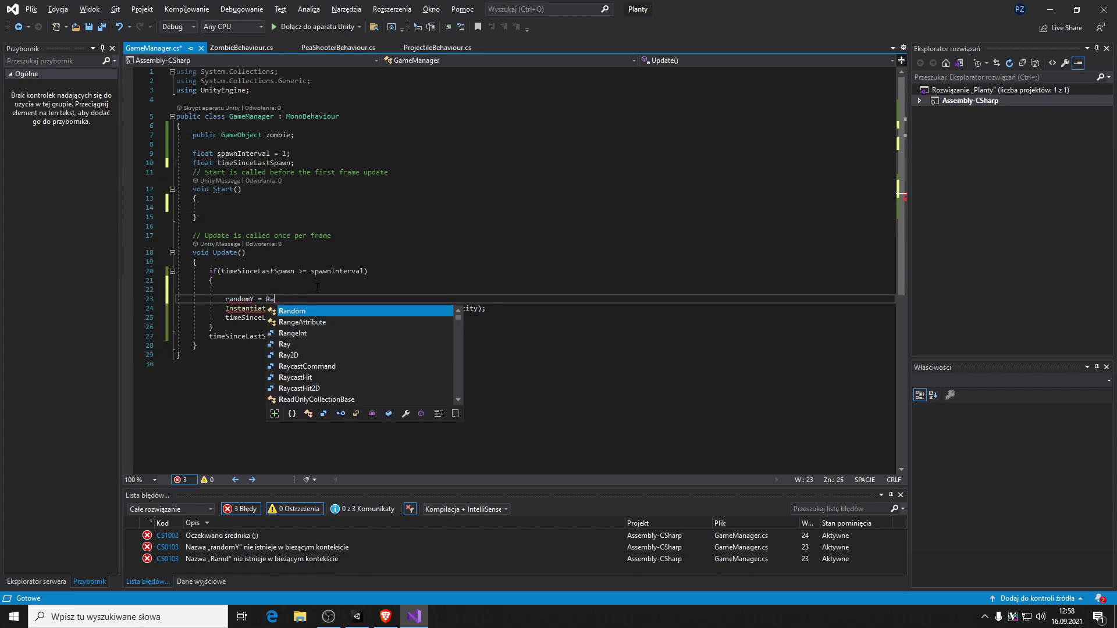
type("dom.")
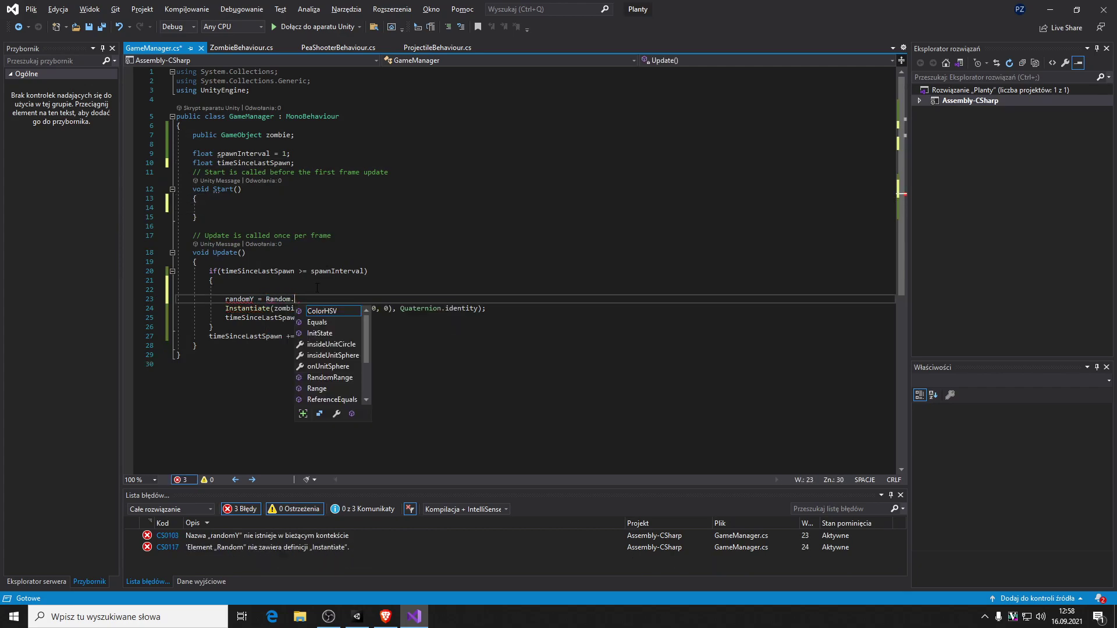
- Complete the line as float randomY = Random.Range(-1, 1) * 4; and save
left_click(340, 380)
scroll(334, 379, "down", 1)
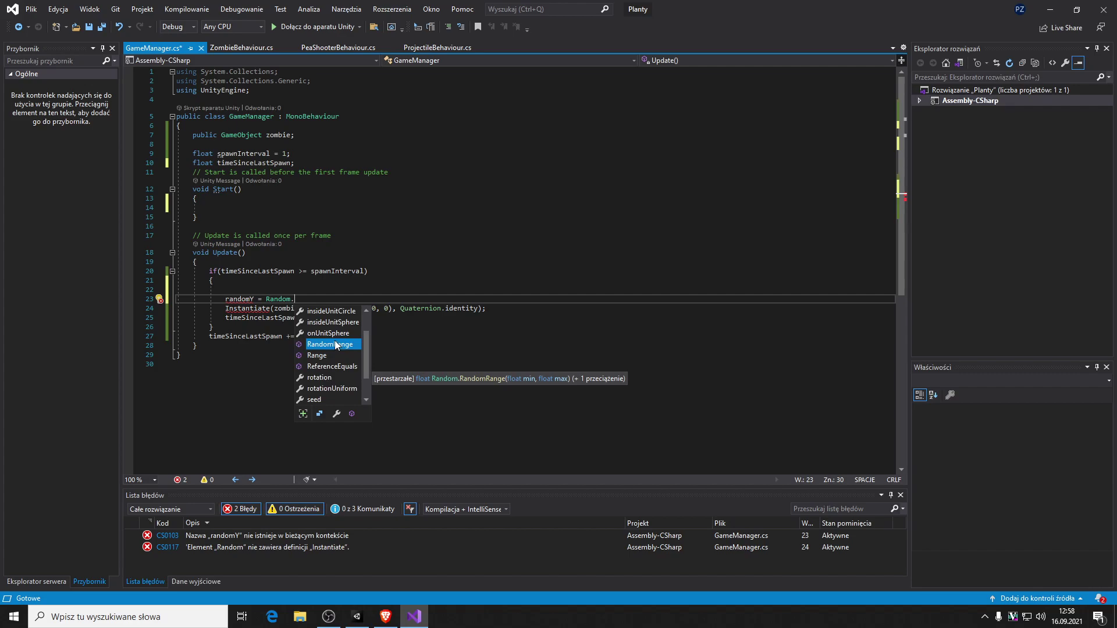
key("Down")
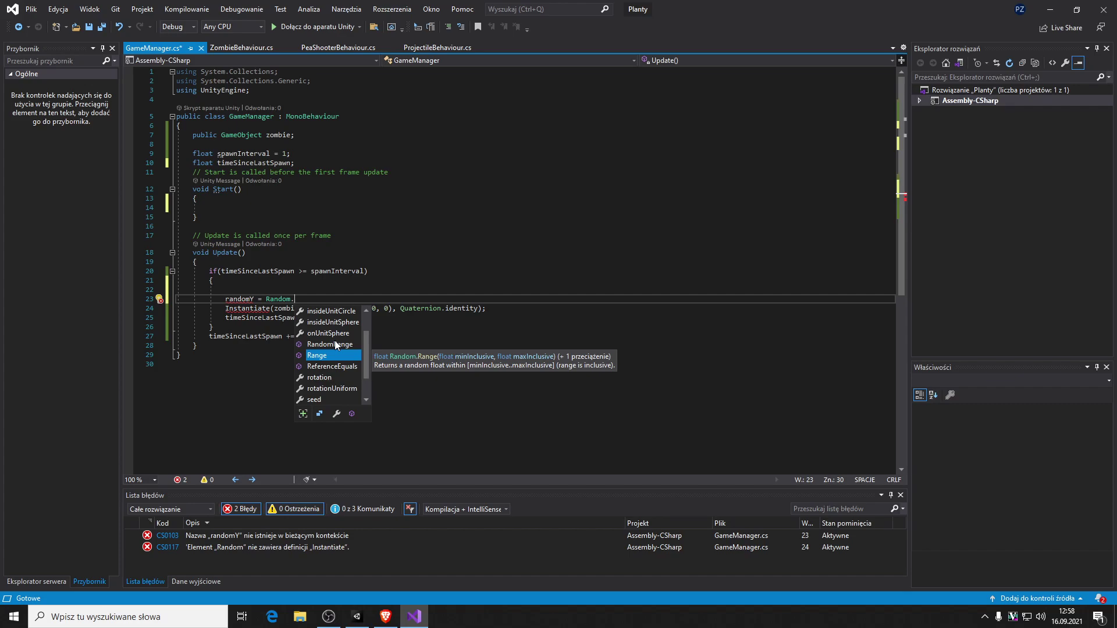
key("Tab")
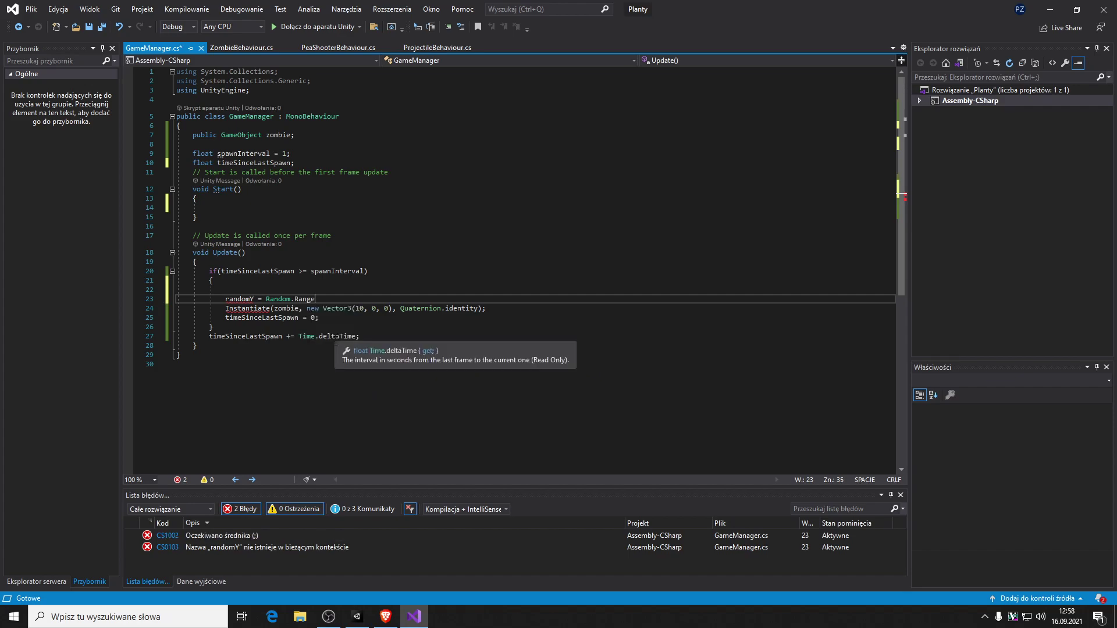
type("(-1")
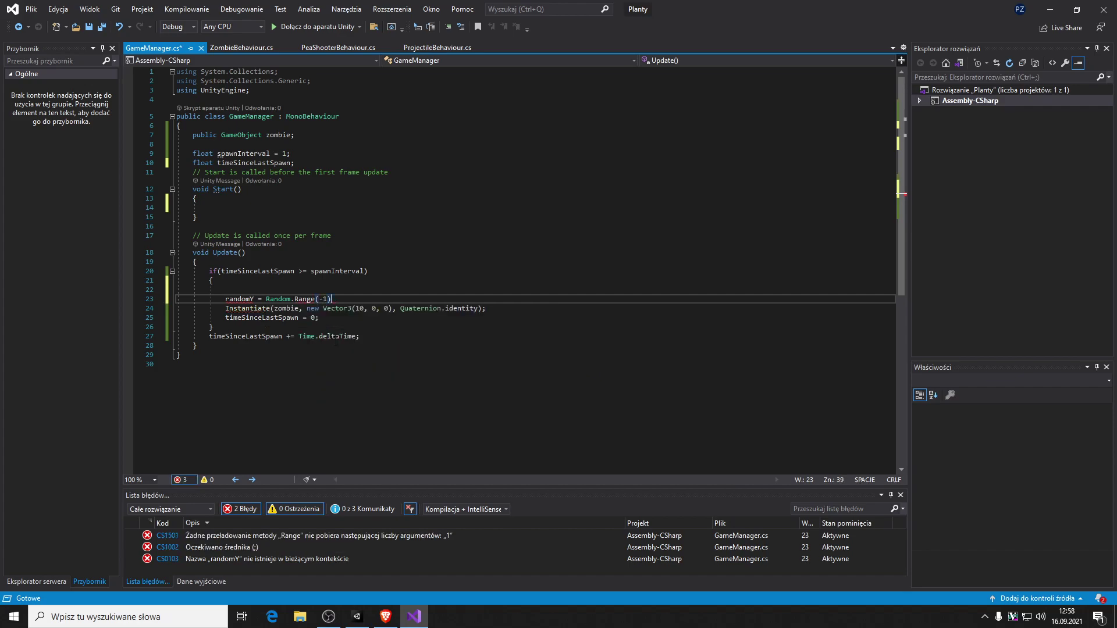
key("Delete")
type(", 1")
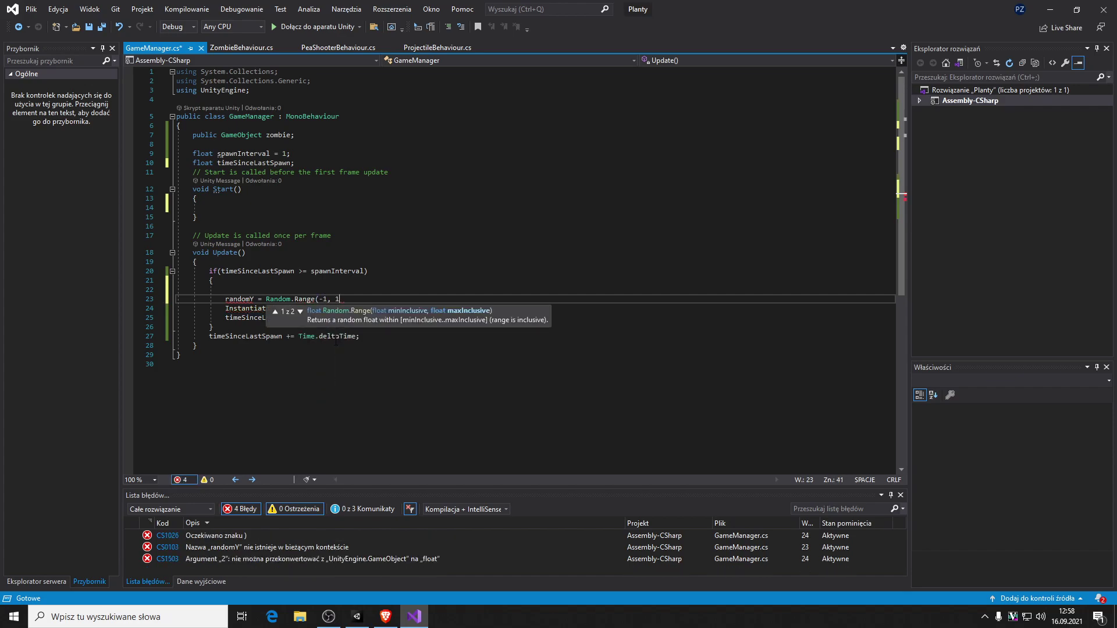
type(") *")
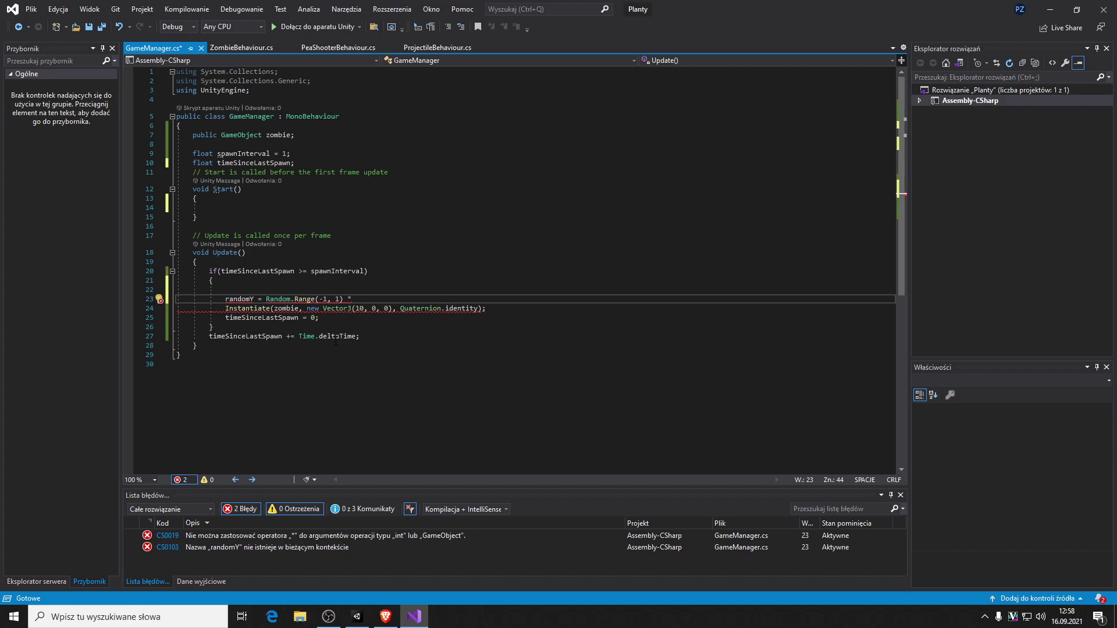
type("3")
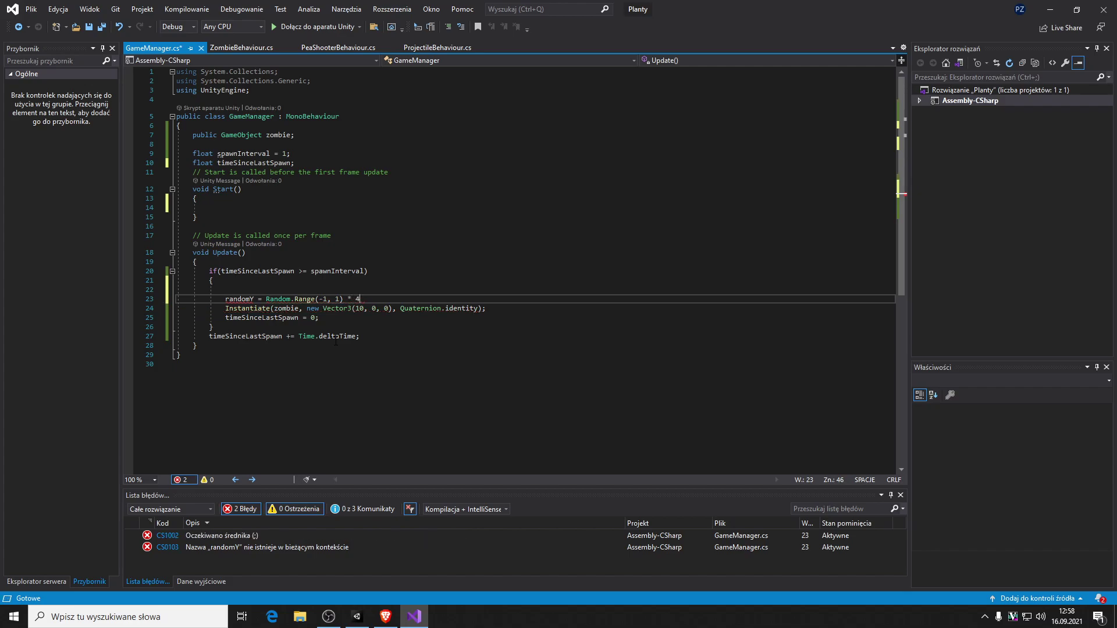
type(";")
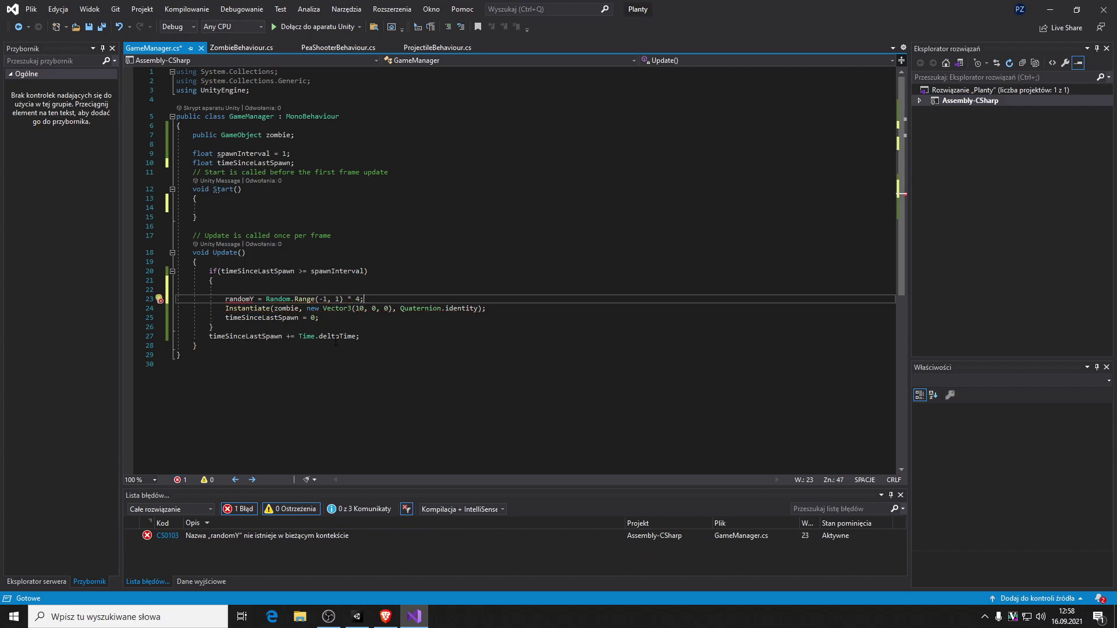
left_click(226, 298)
type("float")
key("ctrl+s")
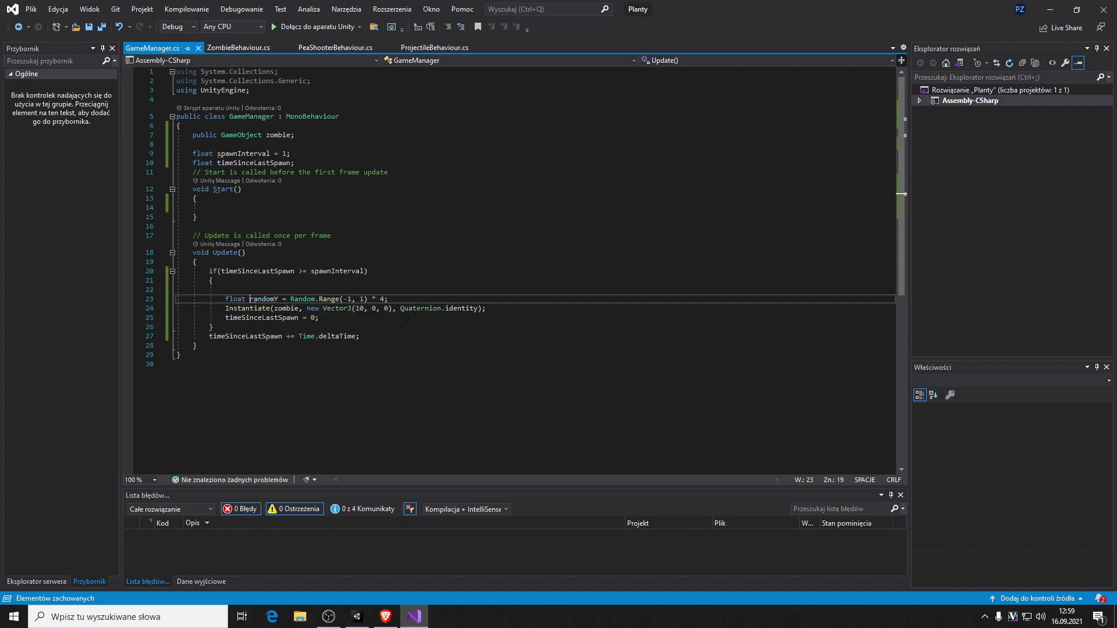
- Use randomY as the spawn Vector3's Y coordinate, save, and return to Unity
left_click(376, 308)
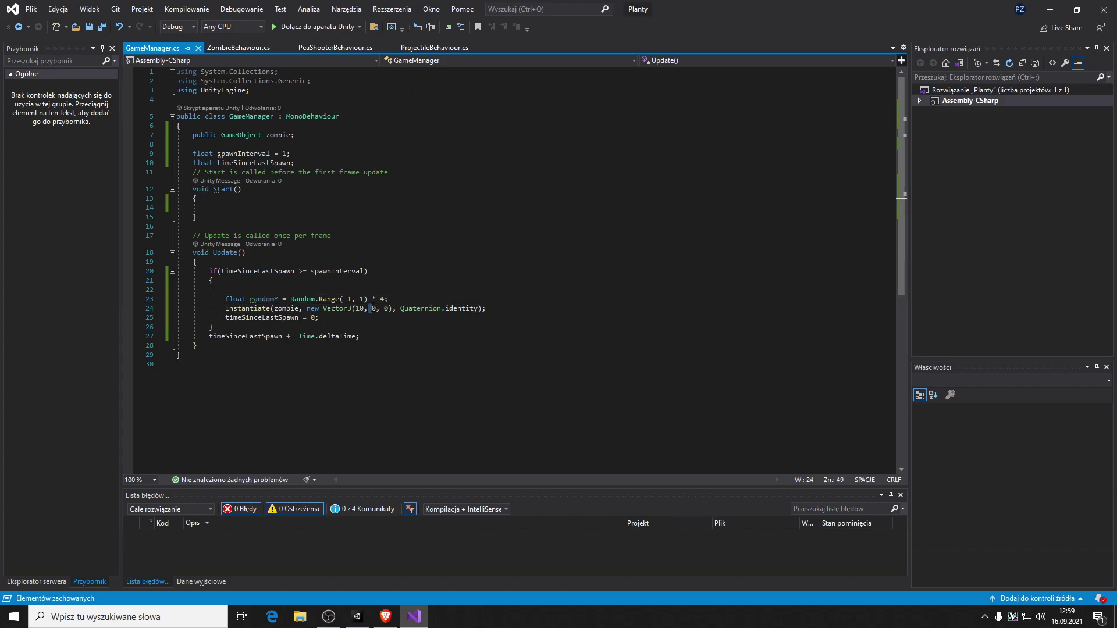
key("BackSpace")
key("ctrl+space")
type("ra")
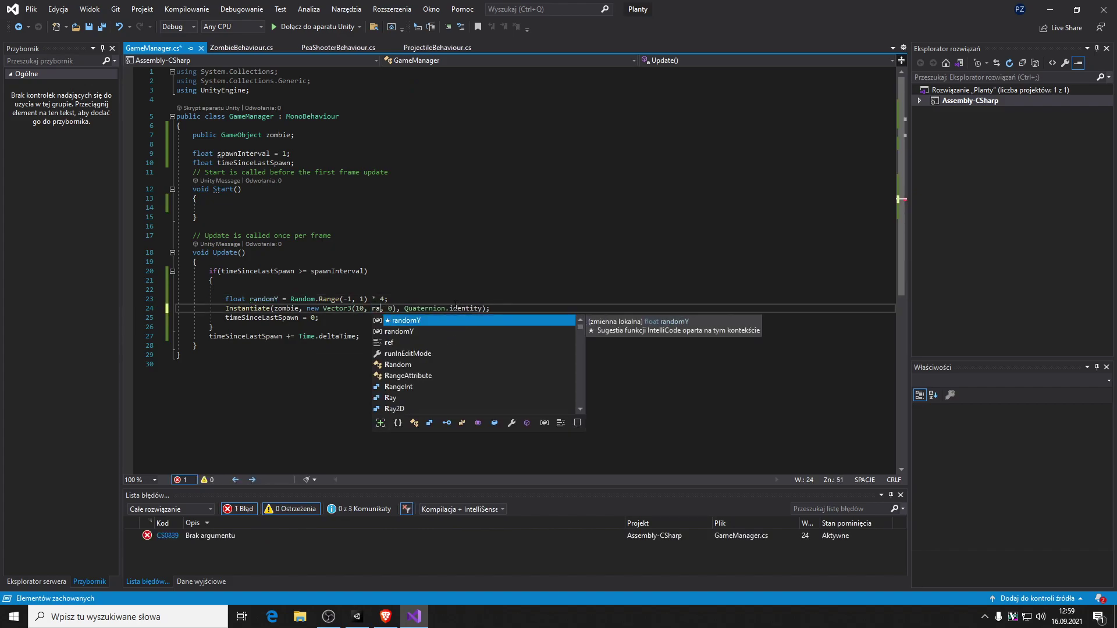
key("Tab")
key("ctrl+s")
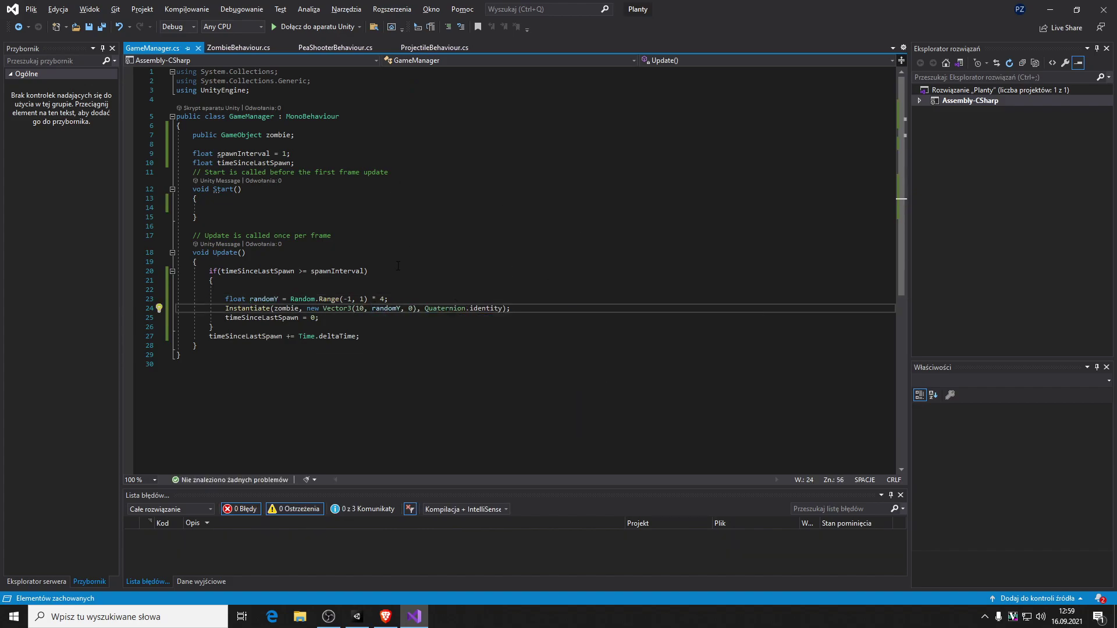
key("alt+Tab")
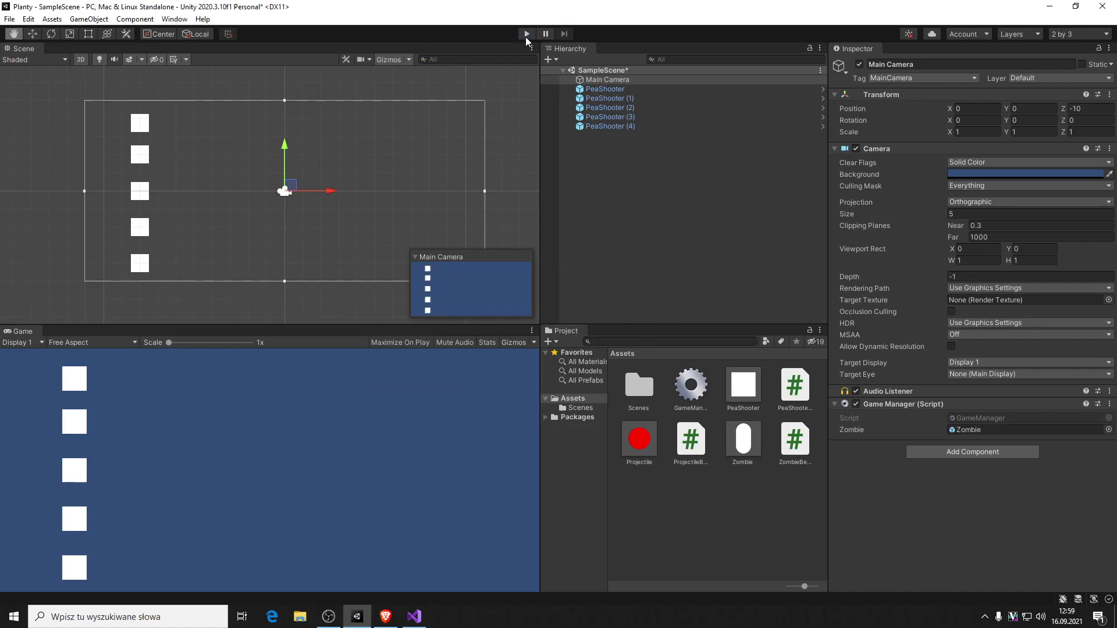
- Run the scene and see zombies spawn in both the middle and bottom lanes, then stop
left_click(526, 34)
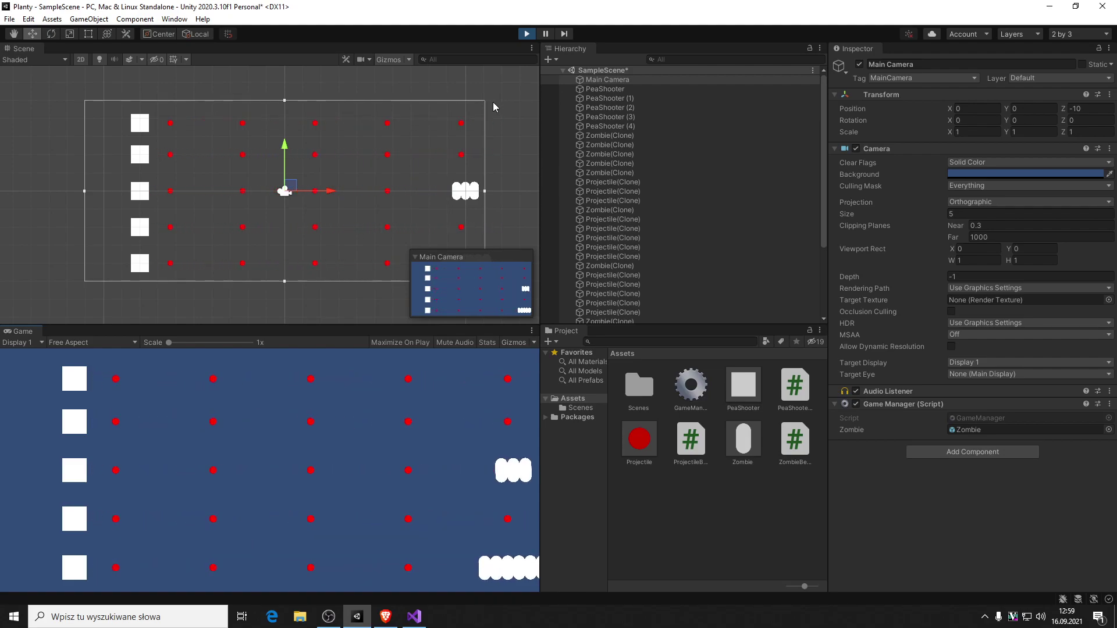
left_click(526, 33)
key("alt+Tab")
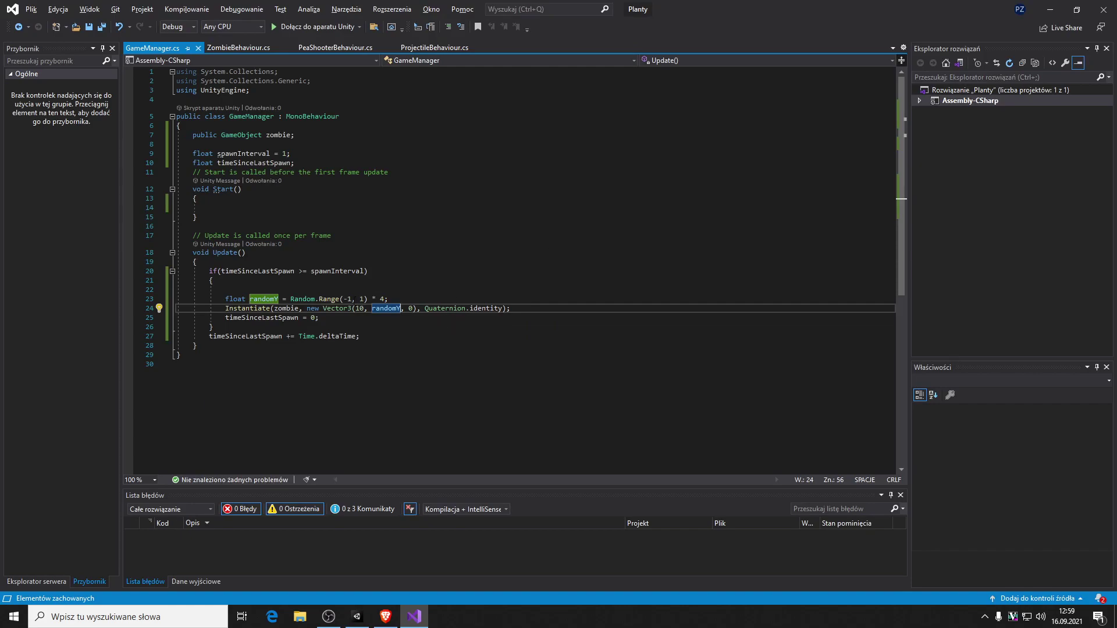
- Change randomY to Random.Range(-4, 4) without the * 4 multiplier and save
left_click(440, 283)
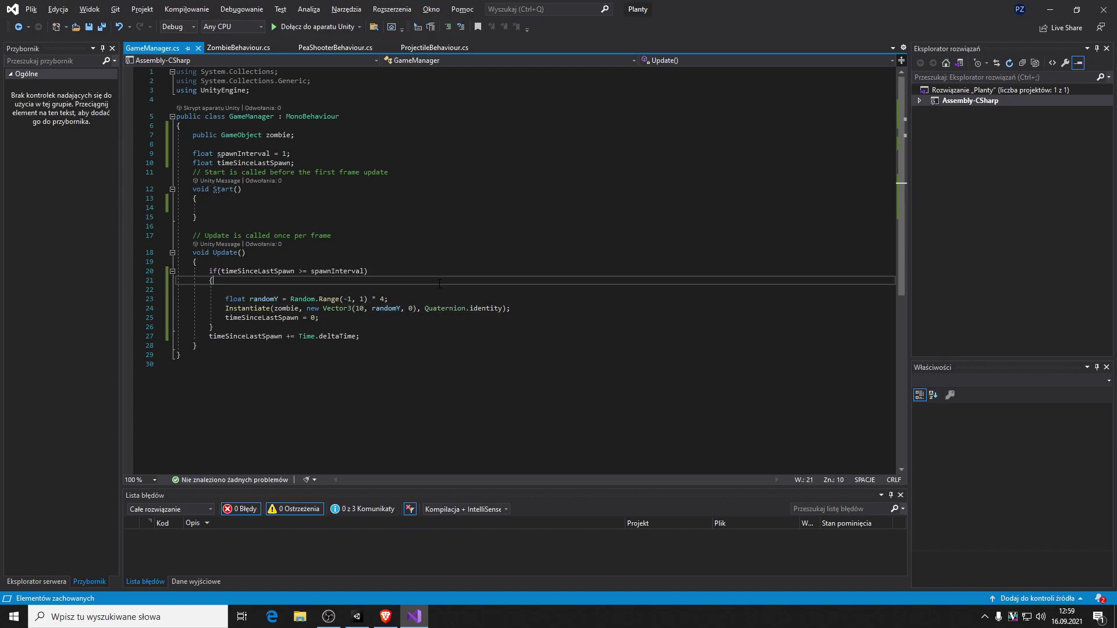
mouse_move(324, 298)
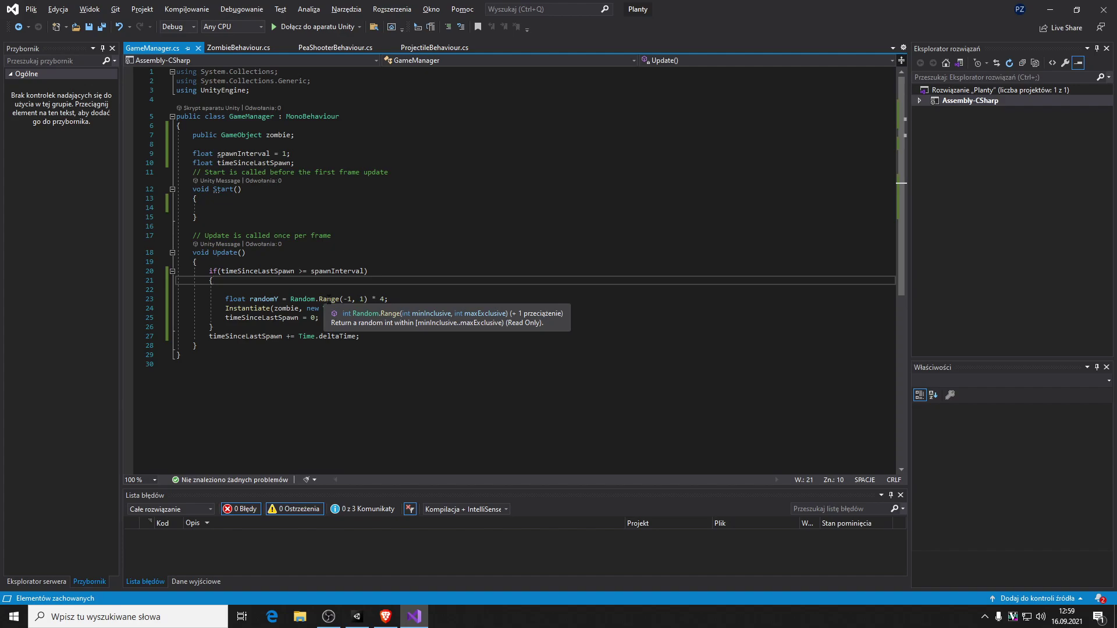
left_click(348, 299)
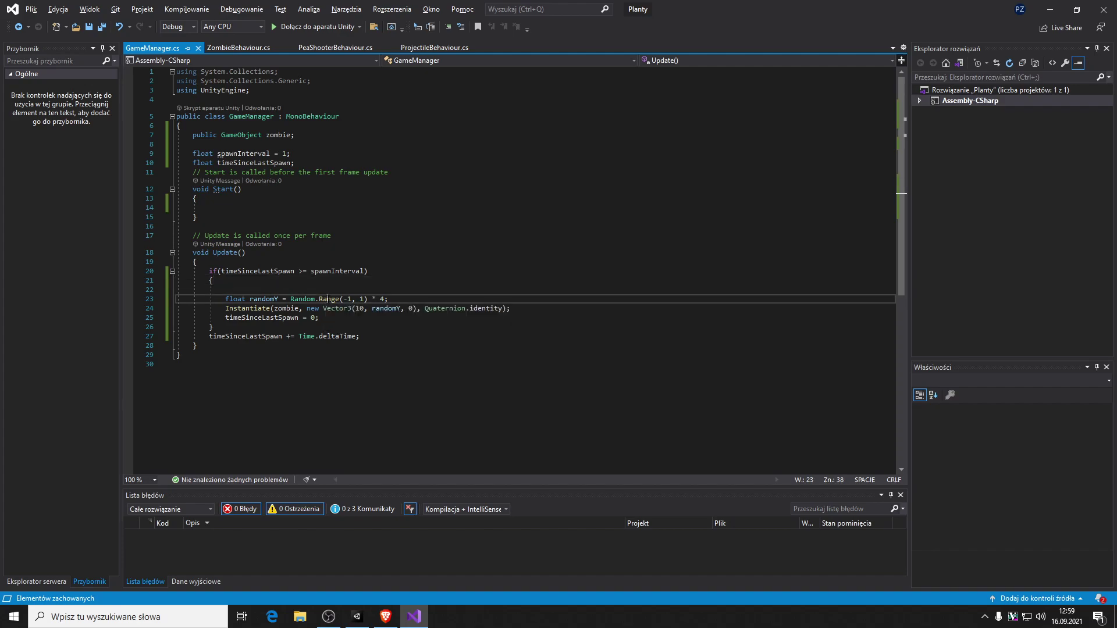
double_click(350, 299)
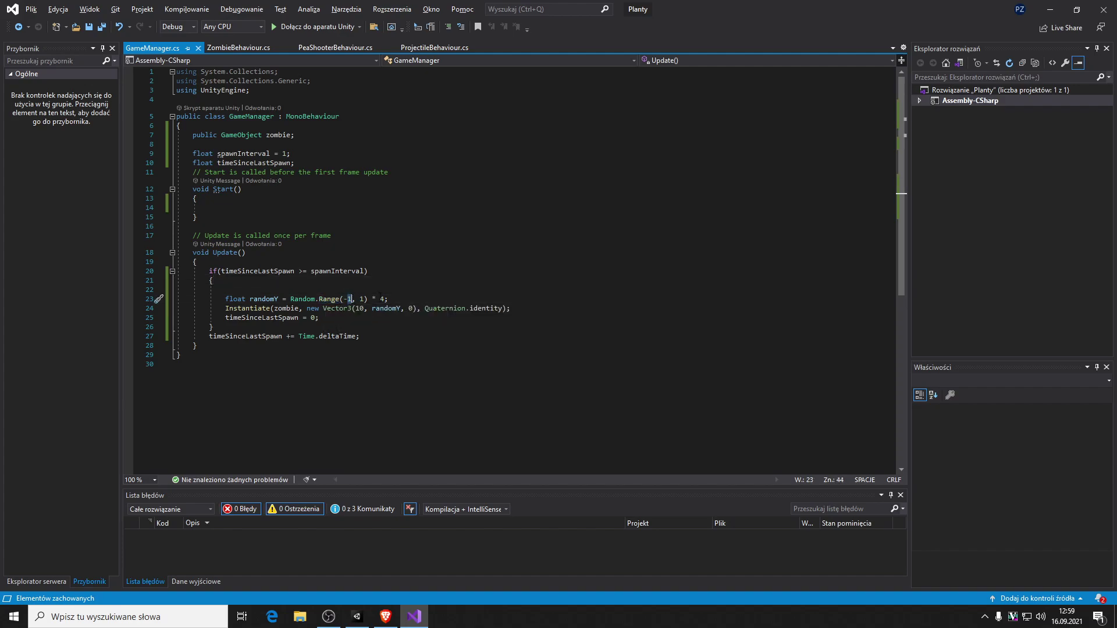
type("4")
key("Right")
key("Right")
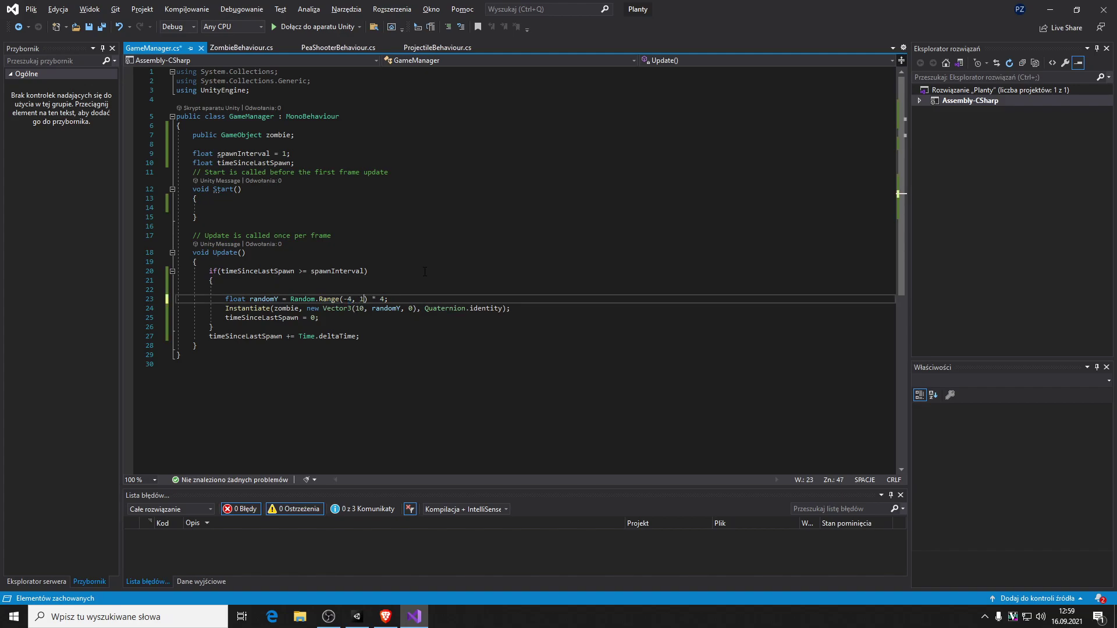
key("Right")
key("Right")
key("BackSpace")
key("BackSpace")
key("BackSpace")
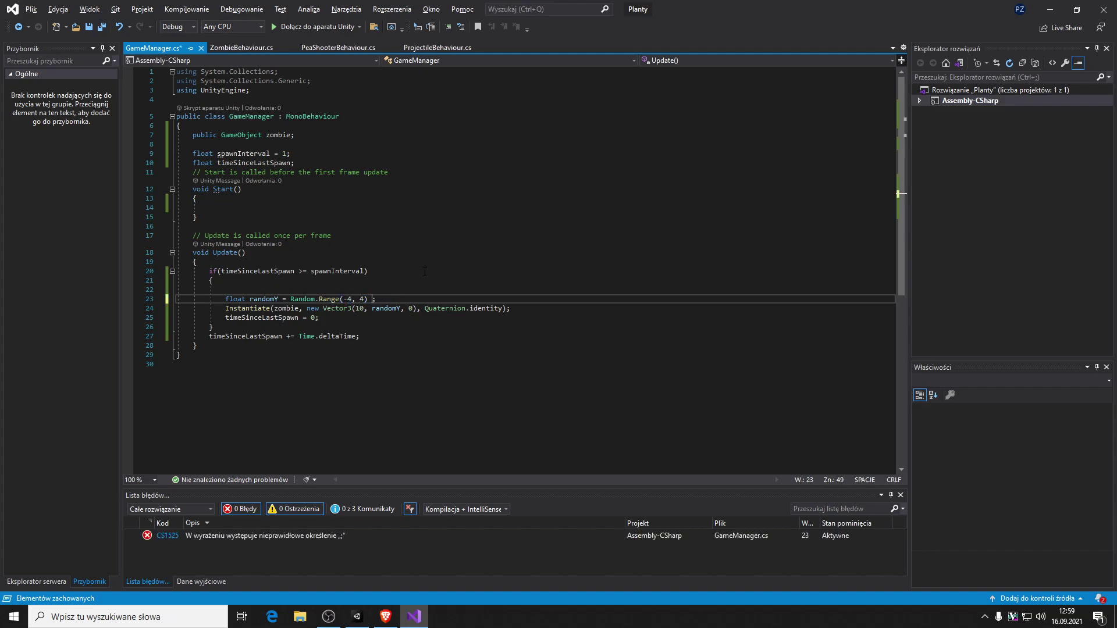
key("BackSpace")
key("ctrl+s")
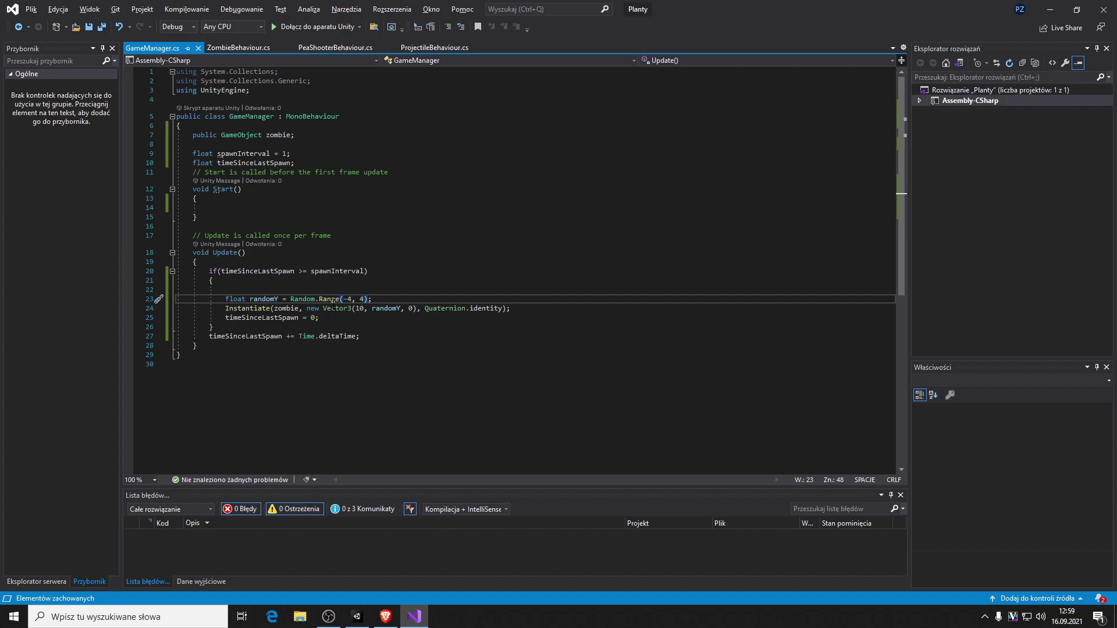
mouse_move(372, 299)
left_mouse_down()
mouse_move(319, 293)
mouse_move(378, 294)
left_mouse_up()
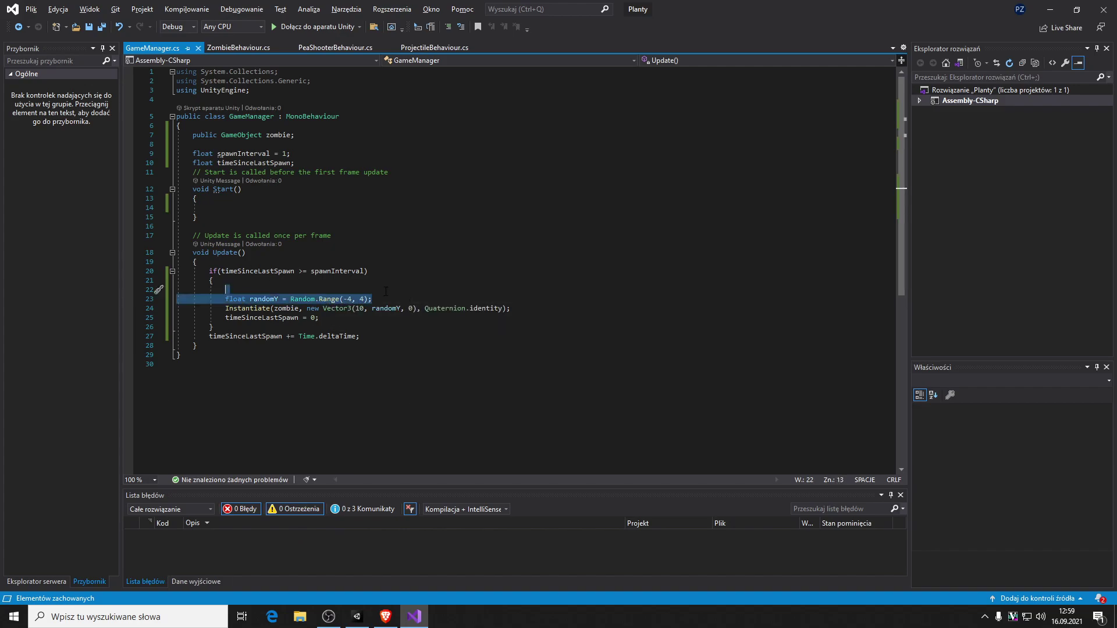
left_click(379, 298)
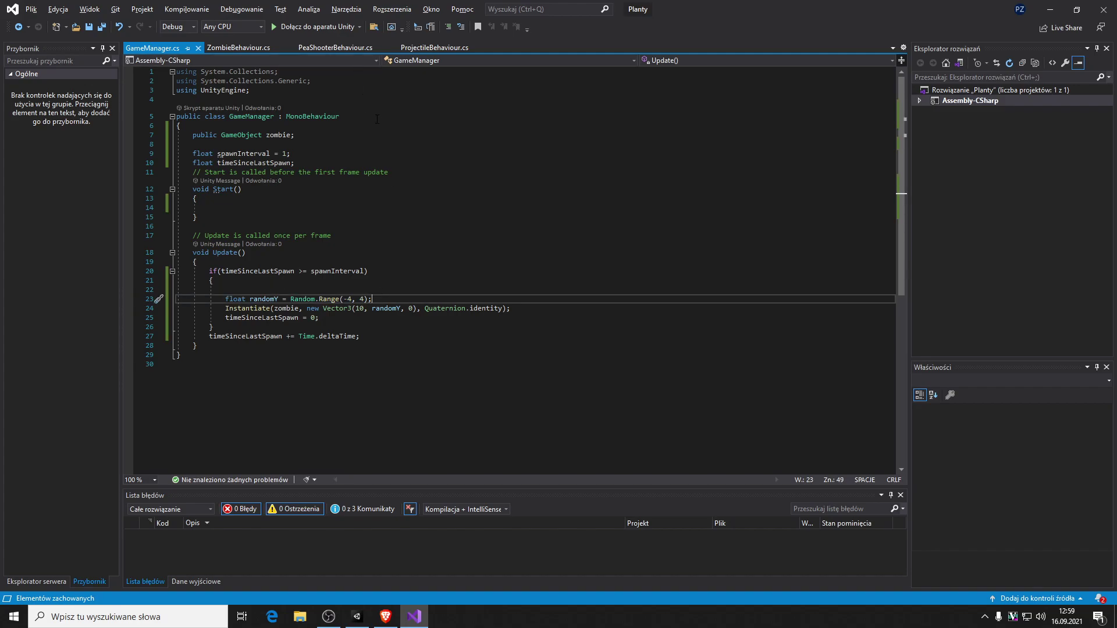
key("alt+Tab")
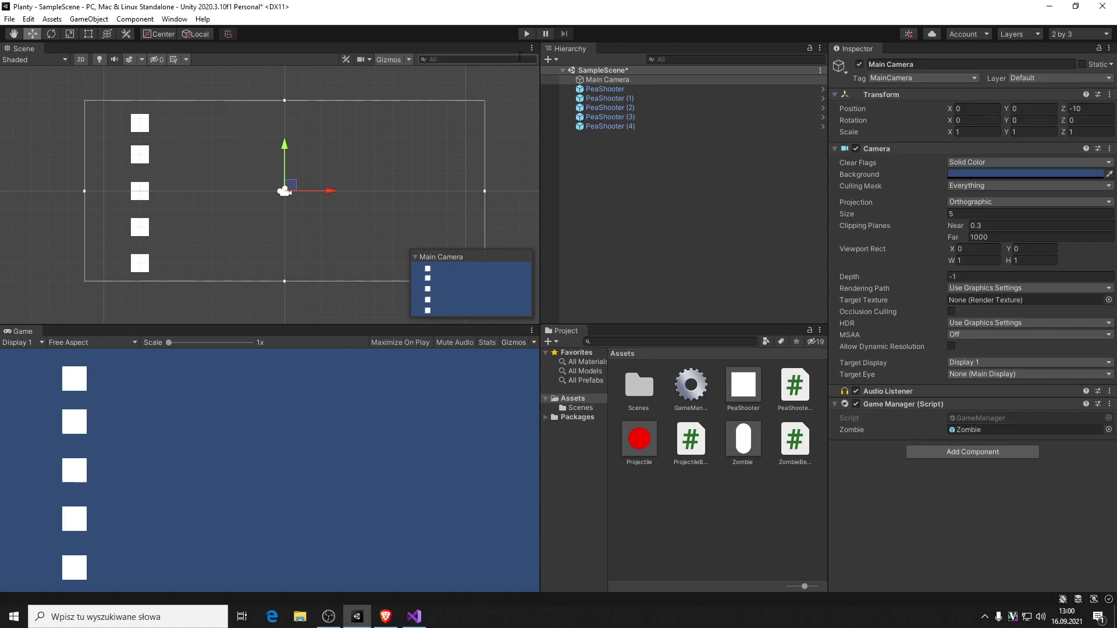
- Play the scene to watch zombies spawn across several lanes, then bring up the browser
left_click(526, 30)
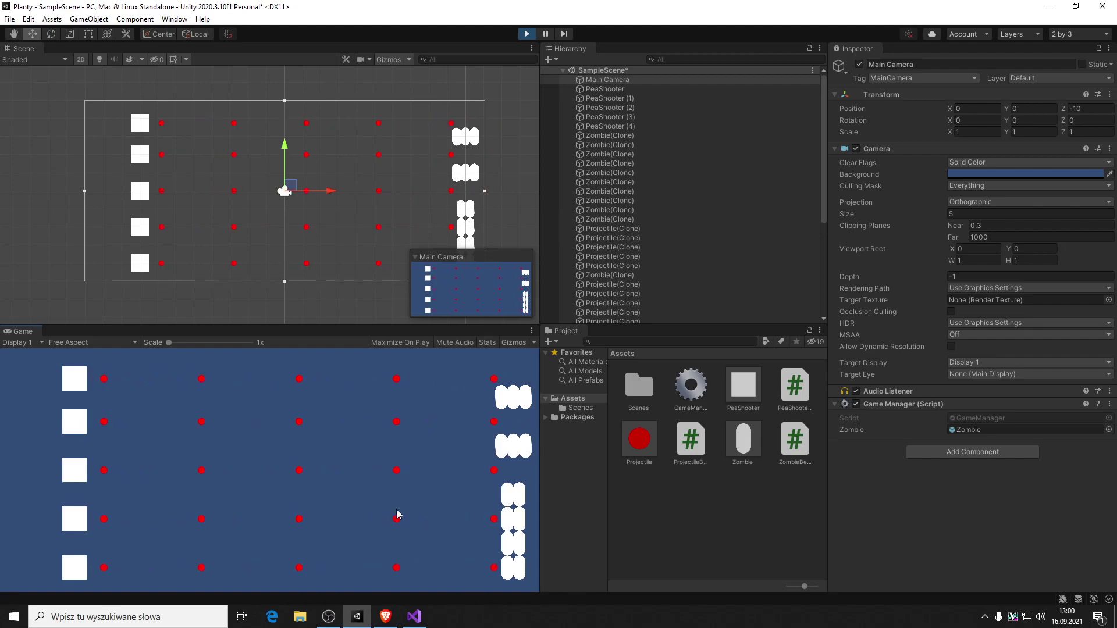
key("alt+Tab")
key("alt+Tab")
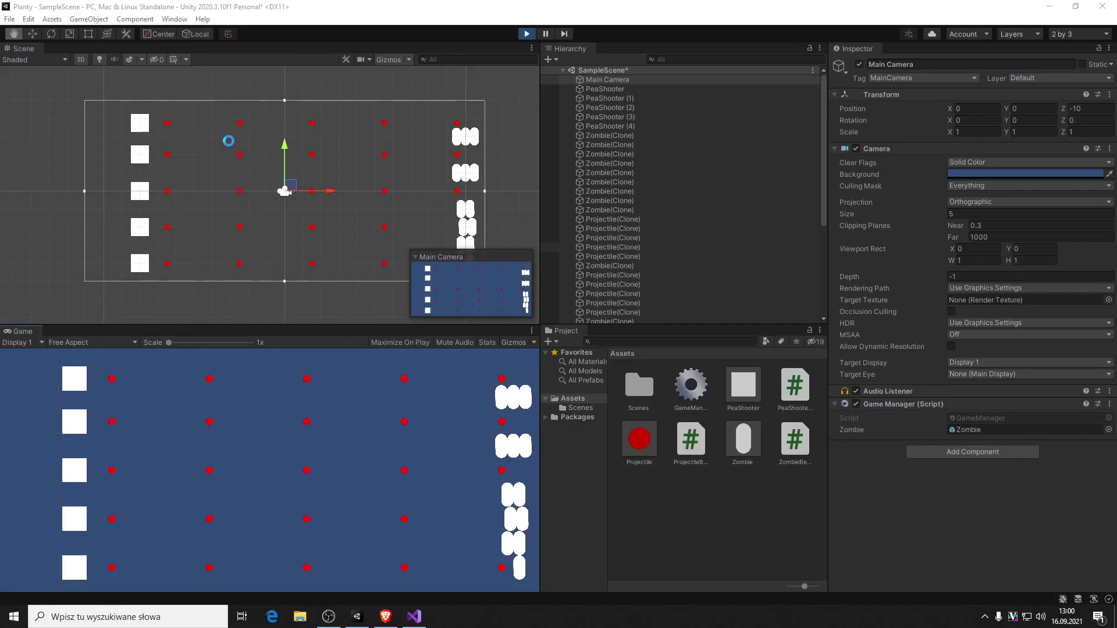
key("alt+Tab")
key("Tab")
key("Tab")
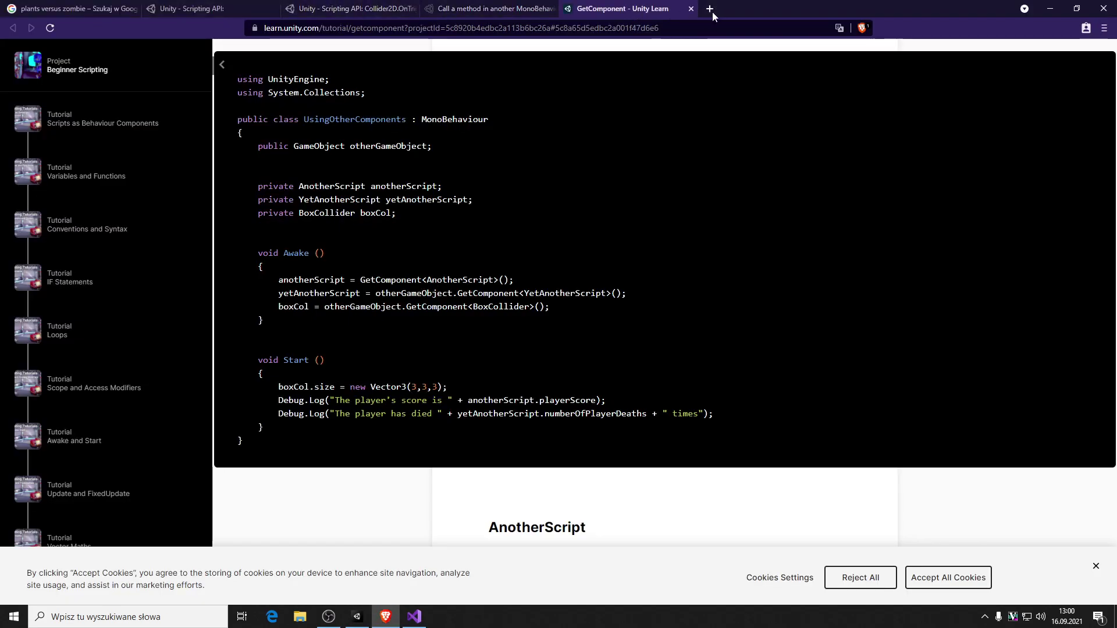
- Search the web for 'unity random exclude' in a new tab
left_click(715, 12)
type("unity")
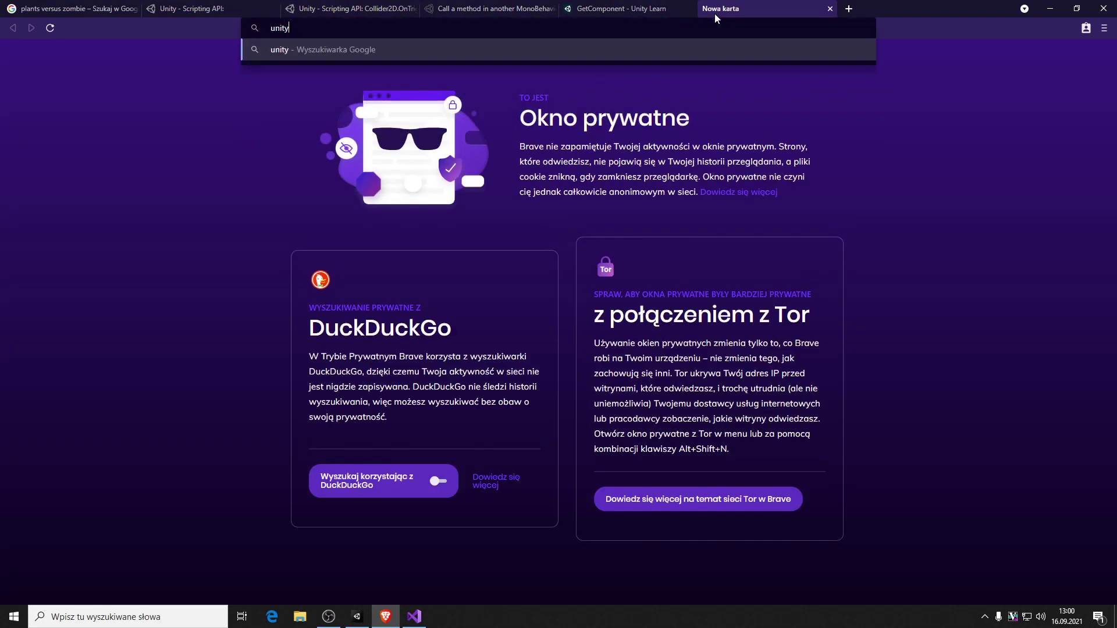
type(" random ex")
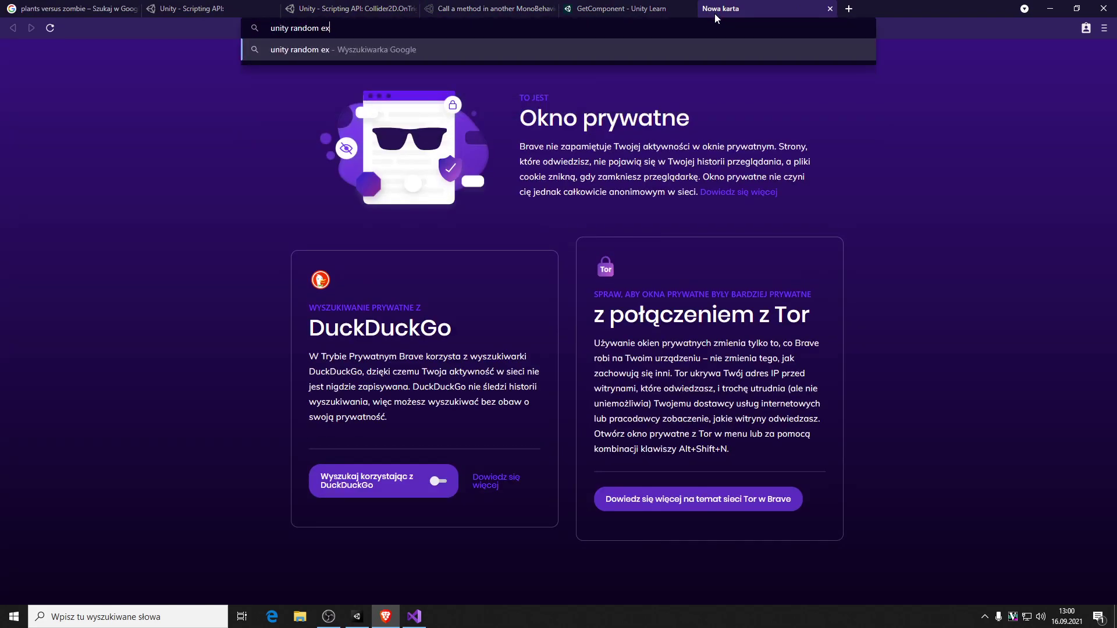
type("cl")
type("ude")
key("Return")
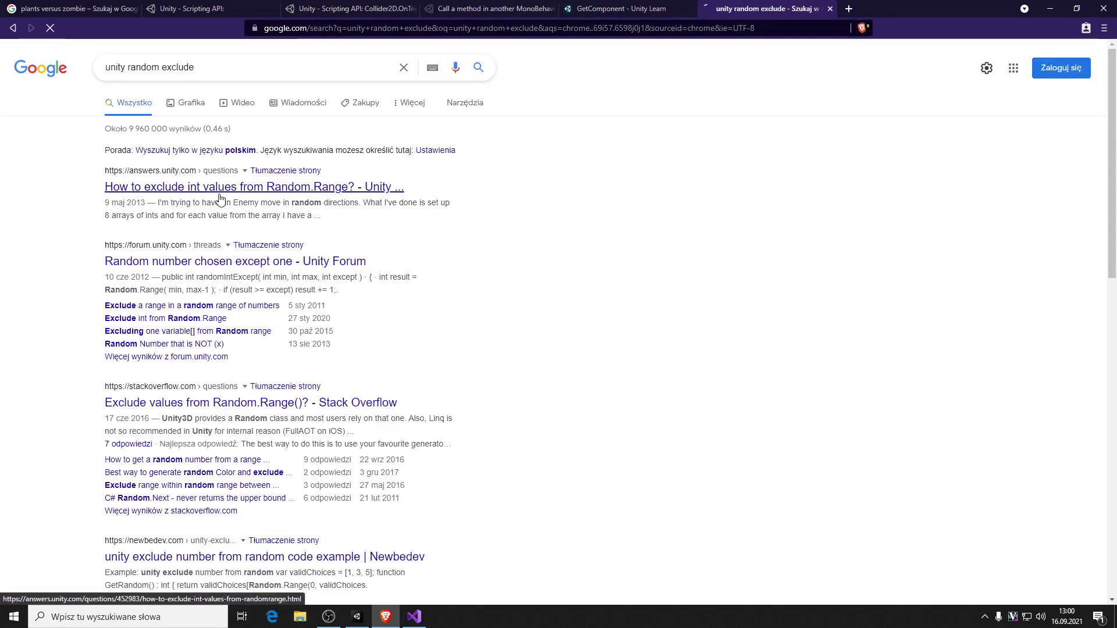
- Read the Unity Answers thread on excluding values from Random.Range, then return to Unity
left_click(336, 186)
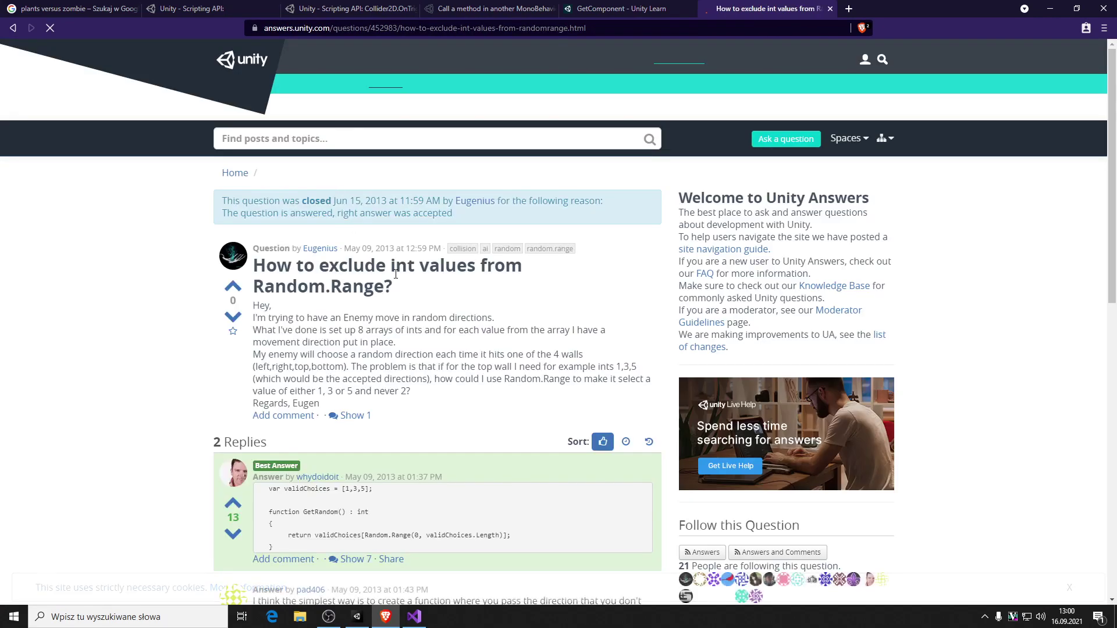
scroll(389, 271, "down", 3)
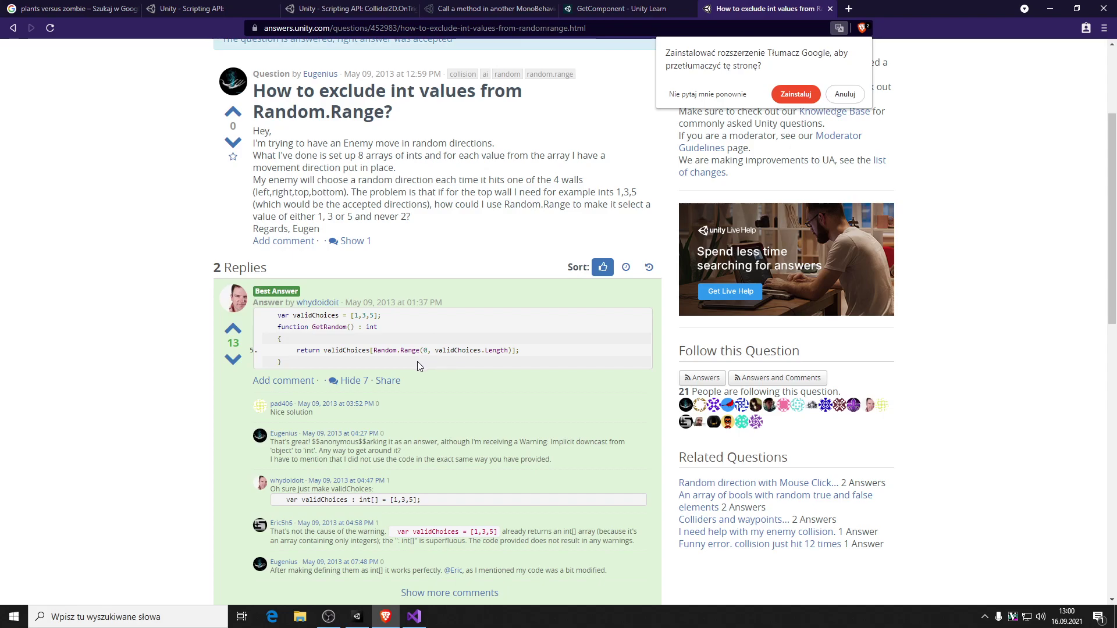
scroll(391, 327, "down", 1)
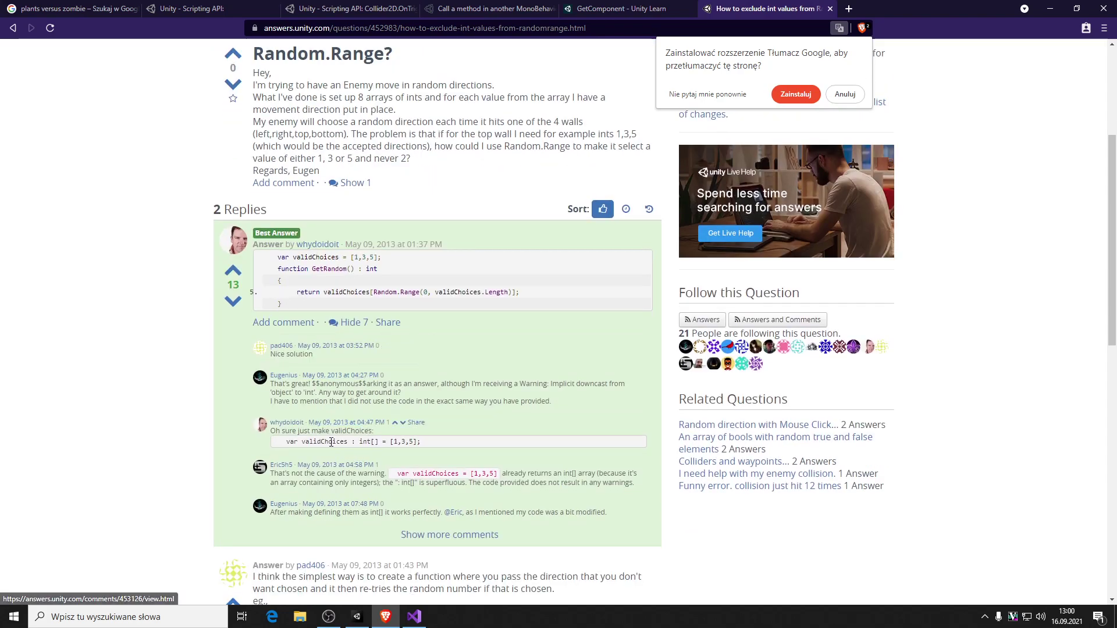
scroll(433, 434, "down", 1)
scroll(433, 434, "down", 1)
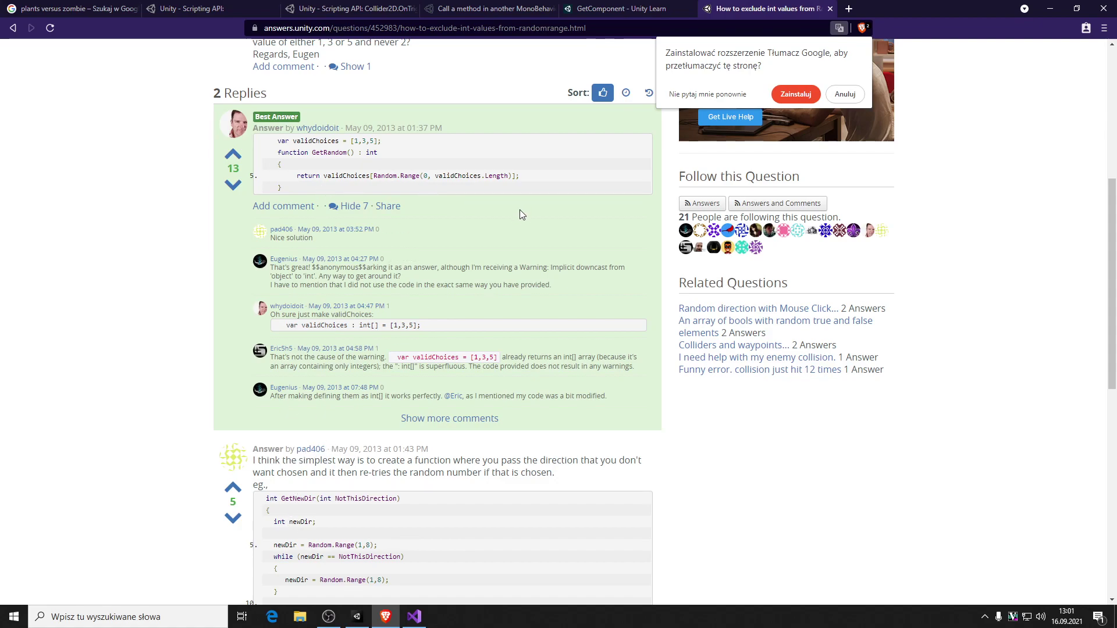
key("alt+Tab")
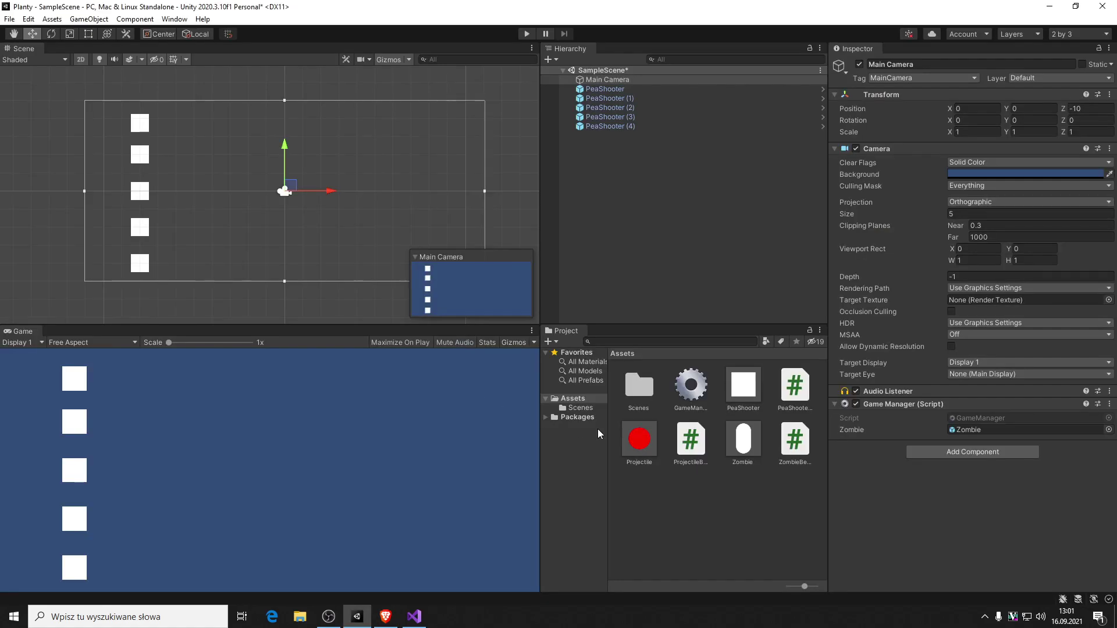
- Add int lanes = [-4, -2, 0, 2, 4]; on blank line 22 of GameManager.cs
left_click(415, 617)
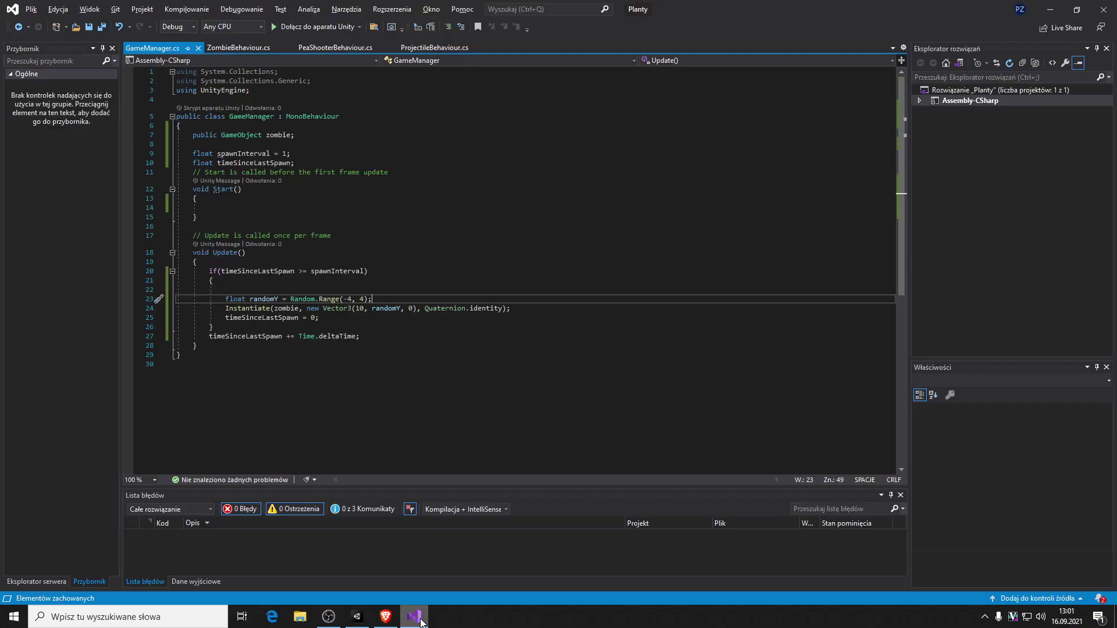
left_click(394, 283)
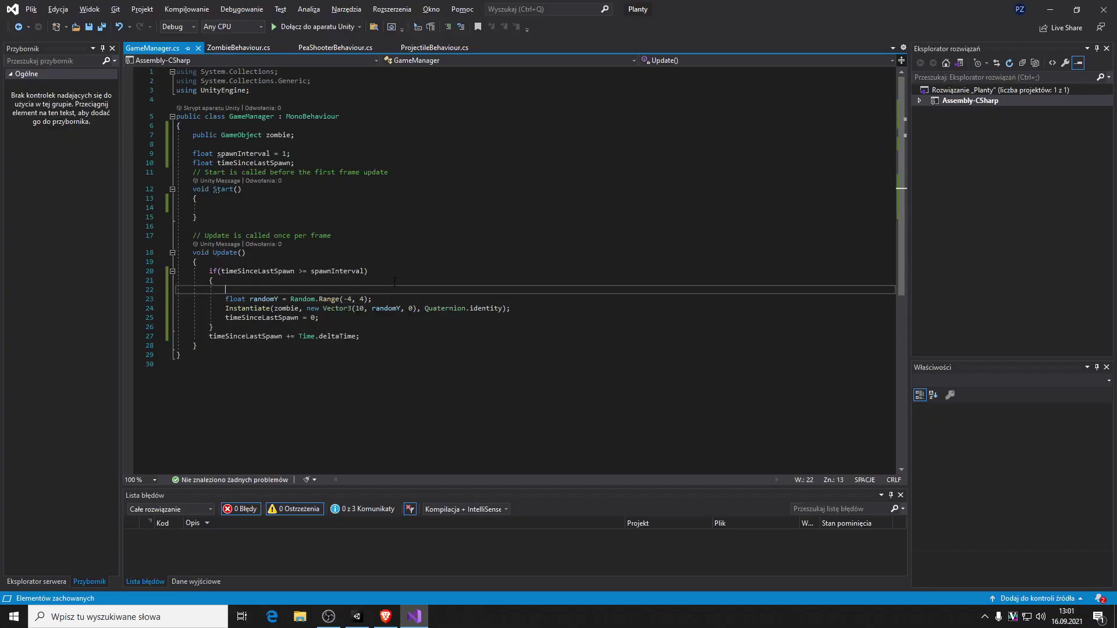
type("int")
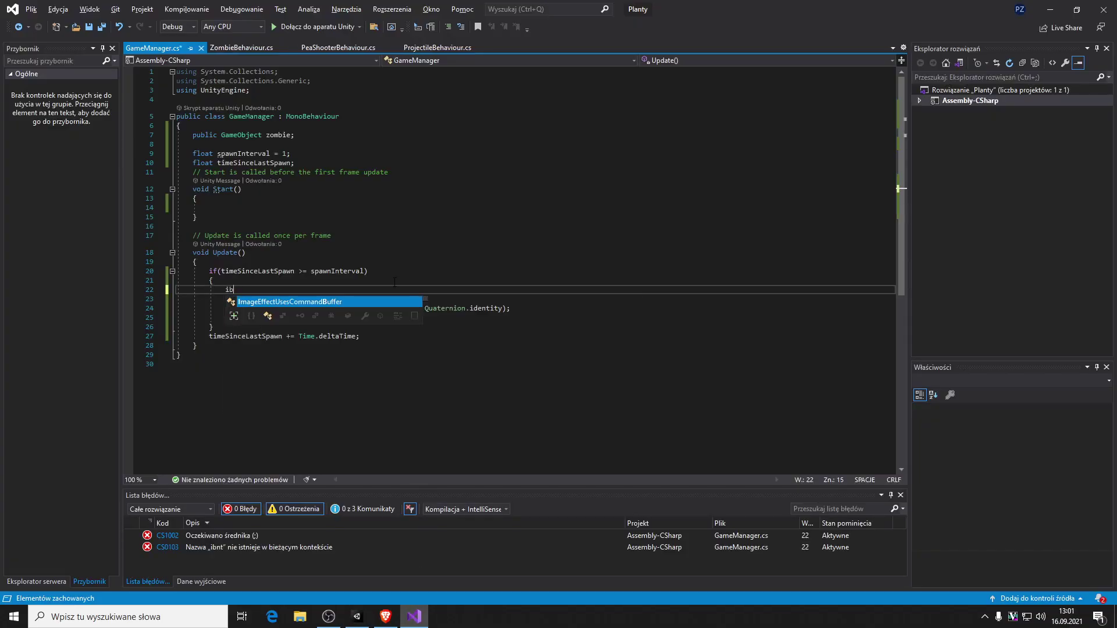
key("alt+Tab")
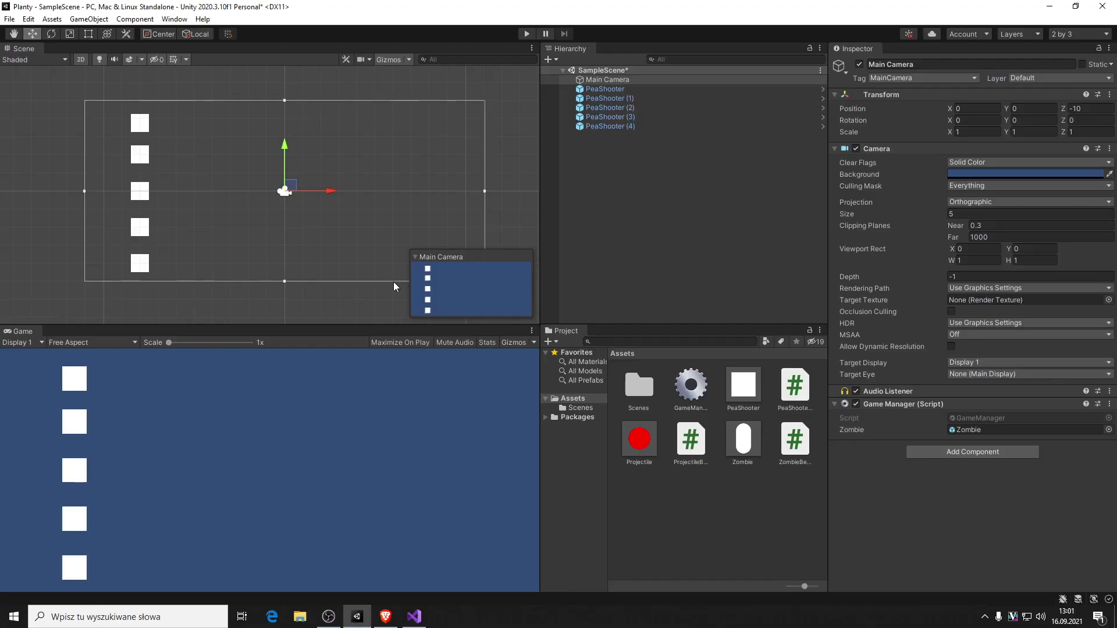
key("alt+Tab")
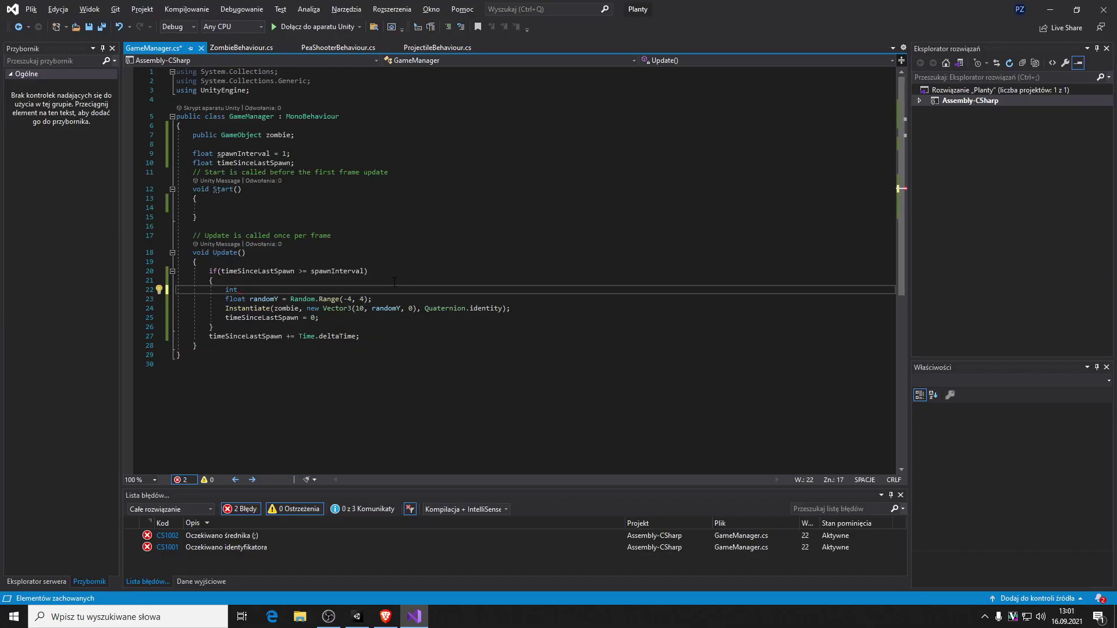
type("a")
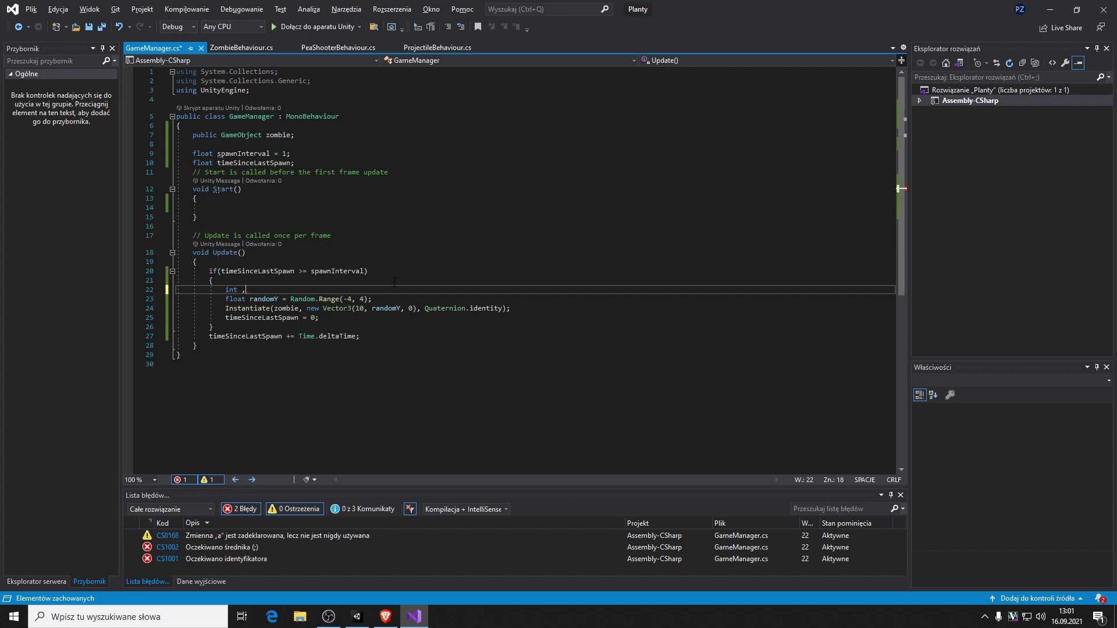
type("lanes ")
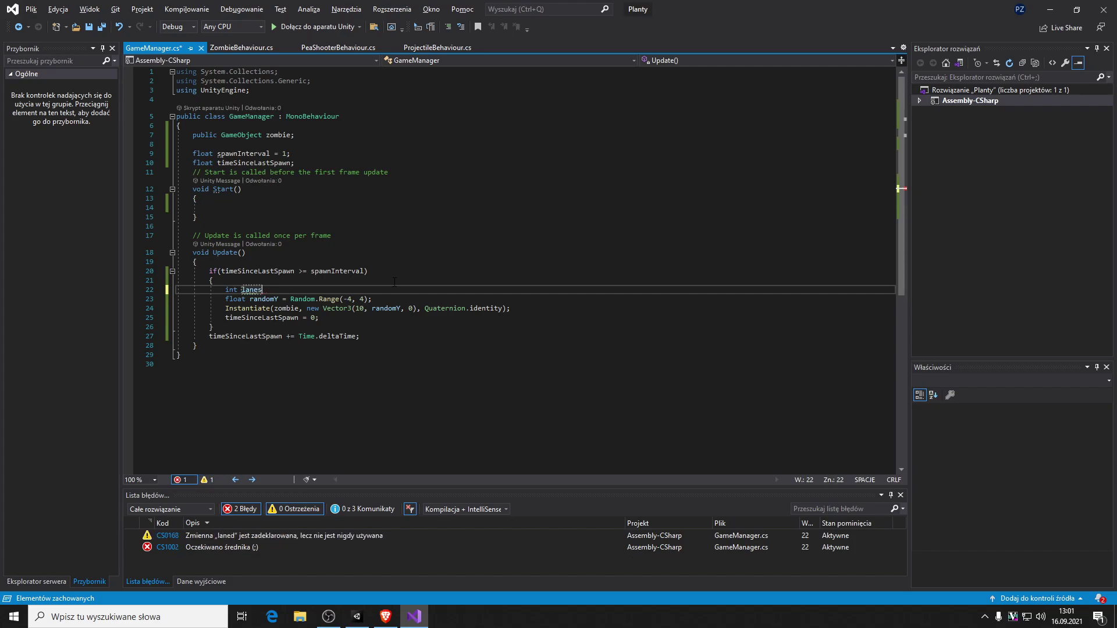
type("= [")
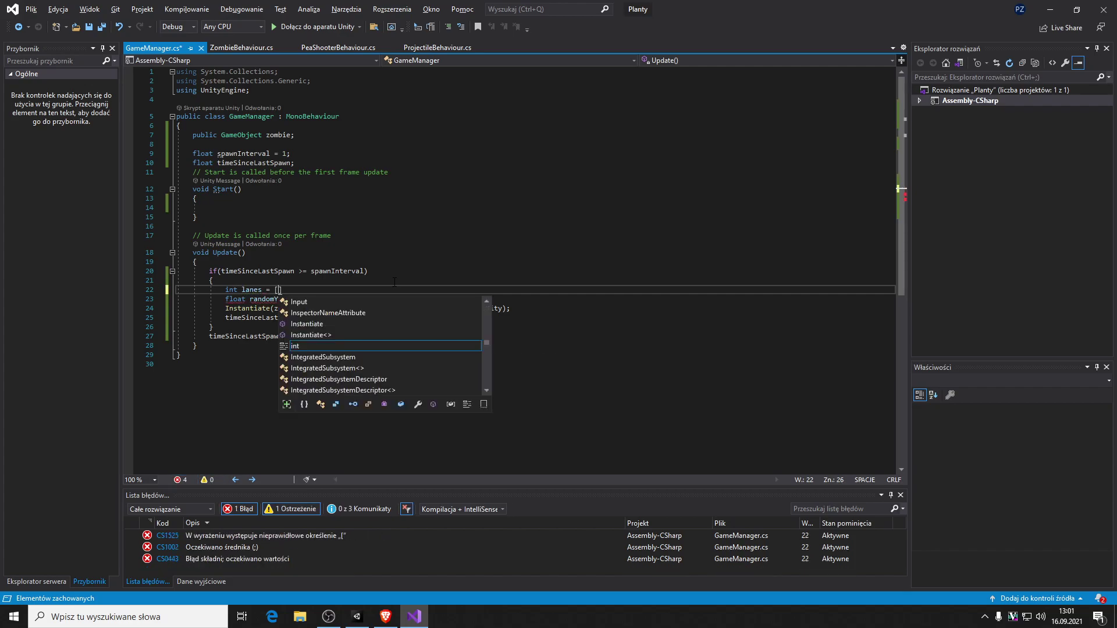
type("-4, ")
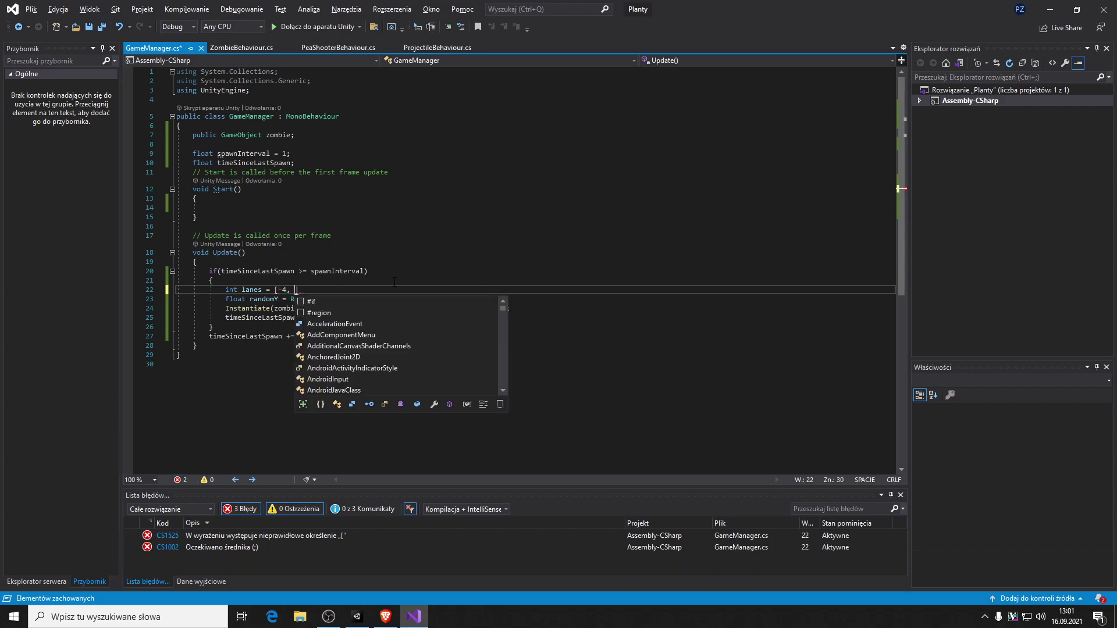
type("-2, 0")
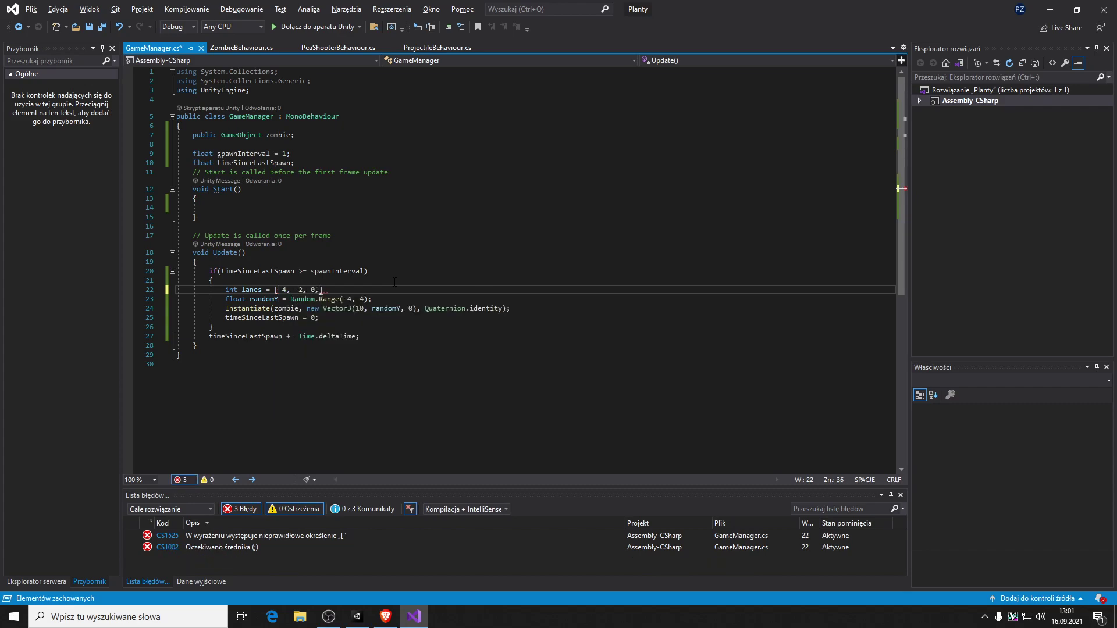
type(", -")
key("BackSpace")
type("2")
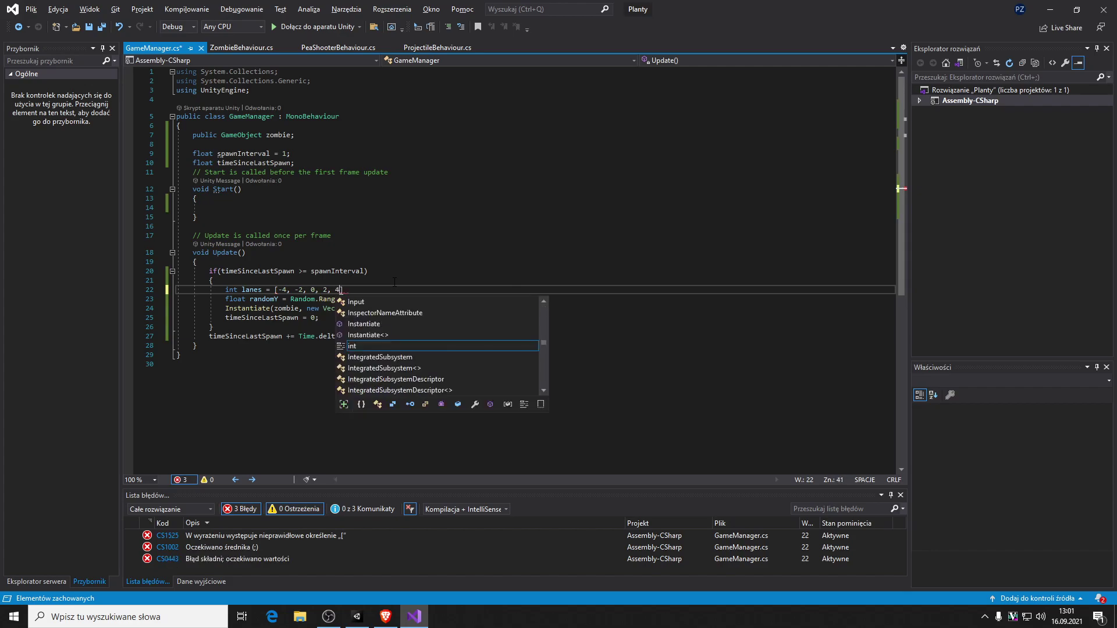
type(", 4];")
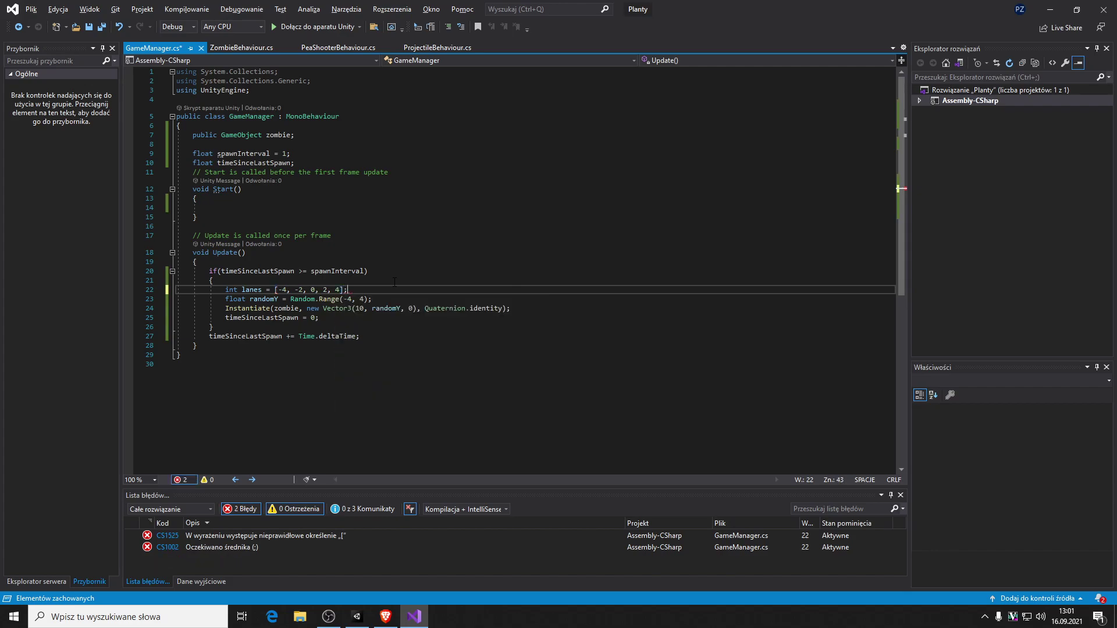
- Move to the Random.Range call on the next line and select its -4, 4 arguments
key("Down")
key("Right")
key("Right")
key("Right")
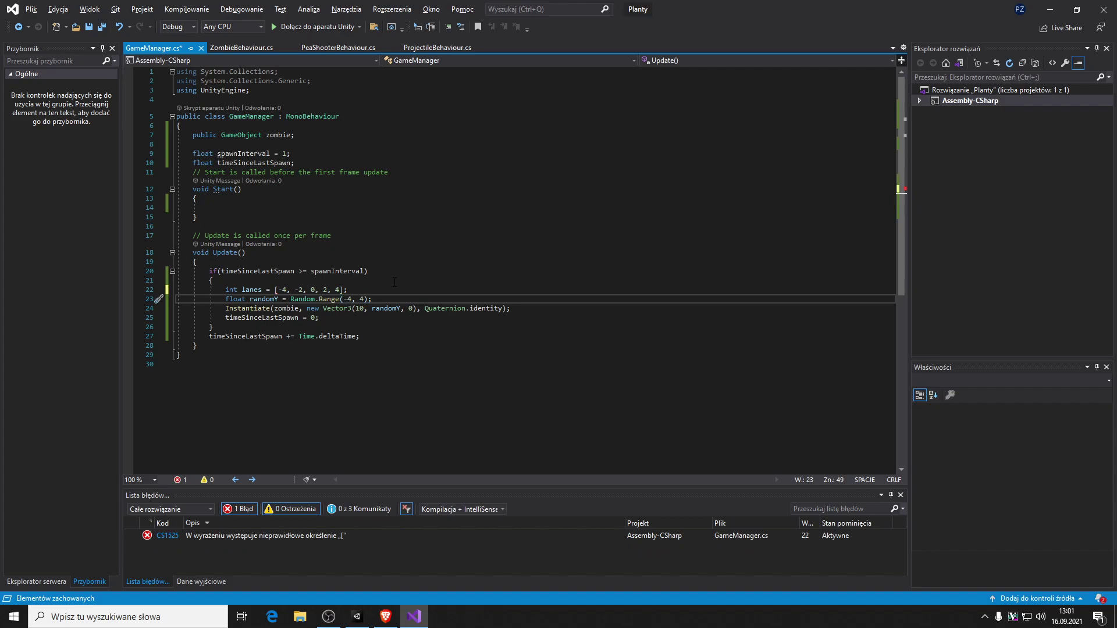
key("Left")
key("Left")
key("shift+Left")
key("shift+Left")
key("shift+Left")
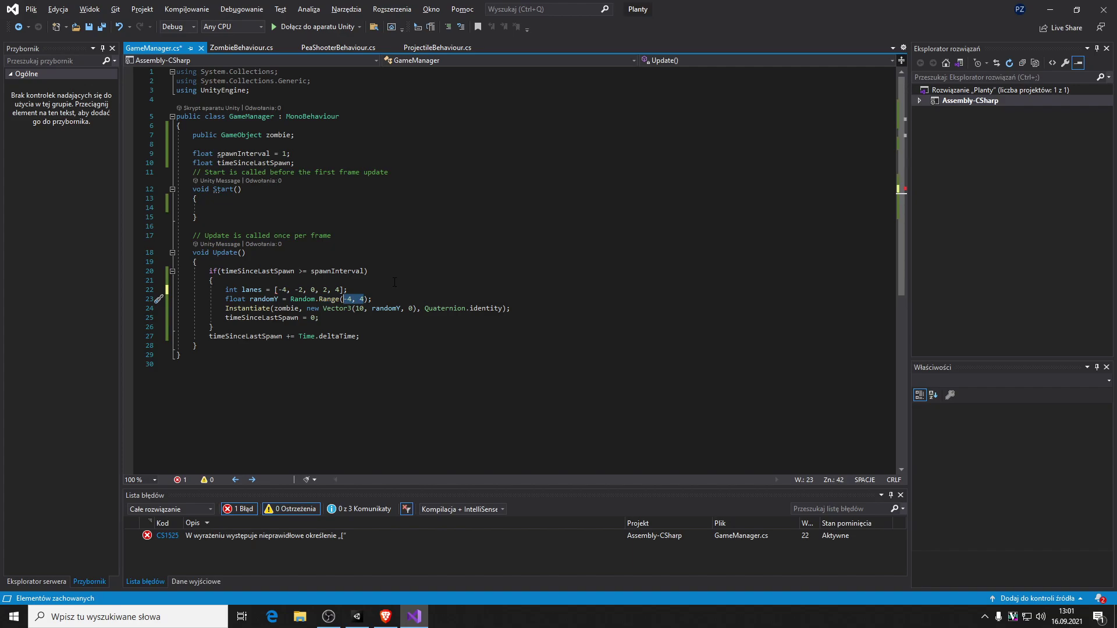
key("Right")
key("Right")
key("alt+Tab")
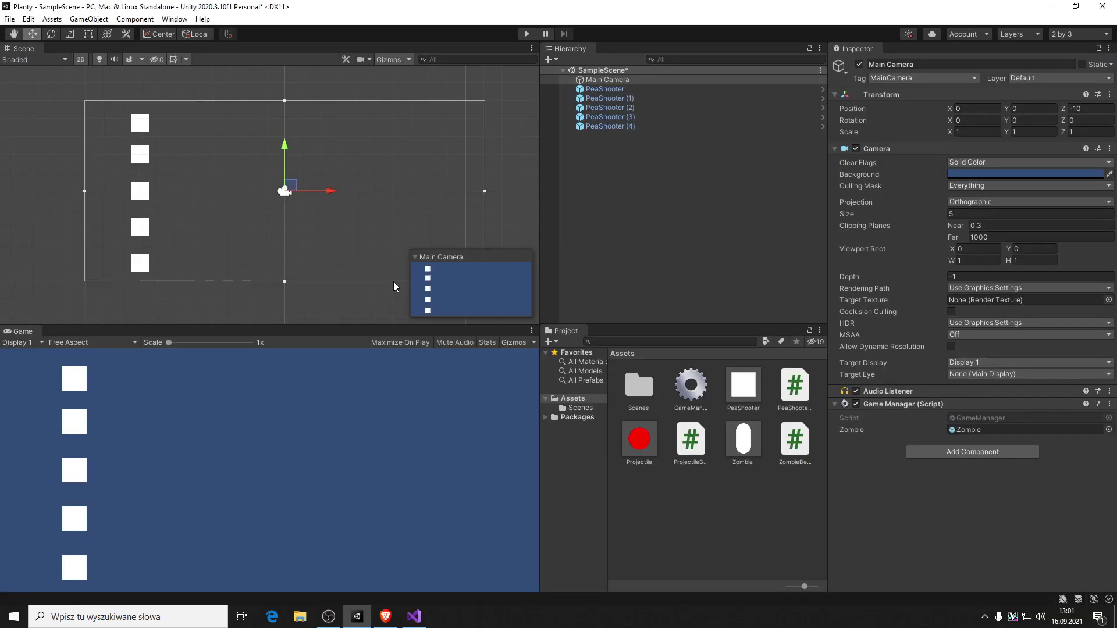
- Delete the -4, 4 arguments from the randomY Random.Range call
key("alt+Tab")
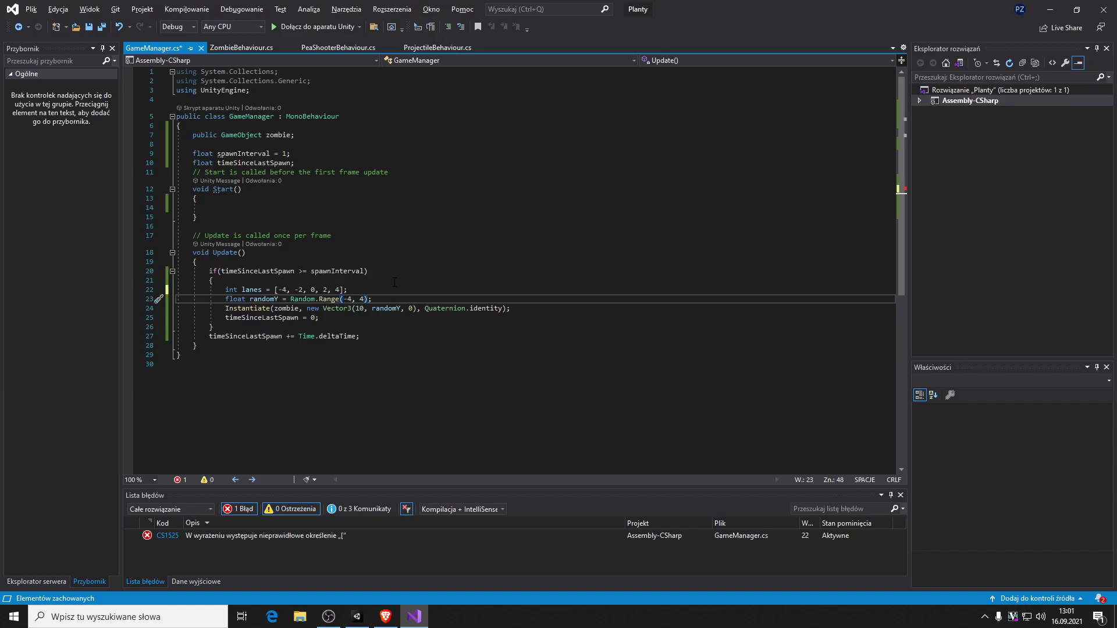
key("alt+Tab")
key("Tab")
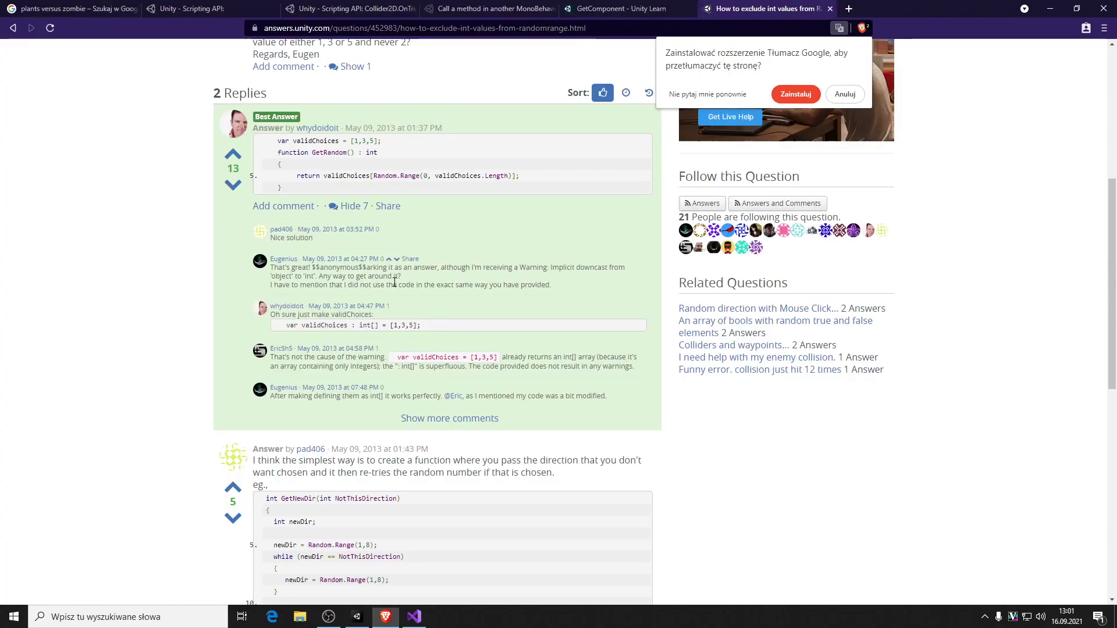
key("alt+Tab")
key("BackSpace")
key("BackSpace")
key("BackSpace")
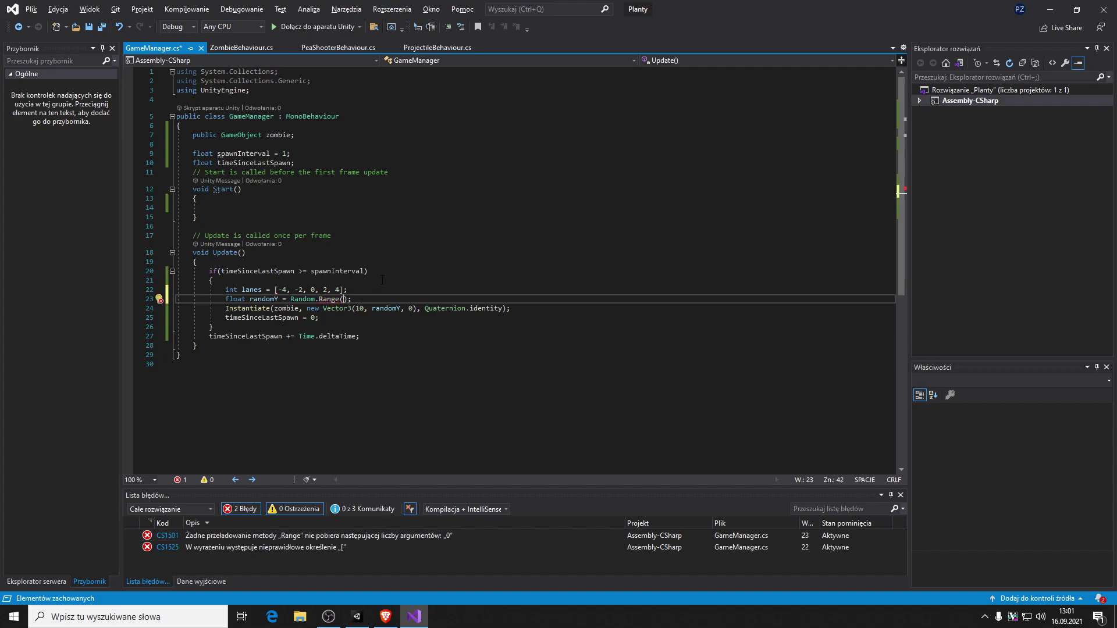
key("BackSpace")
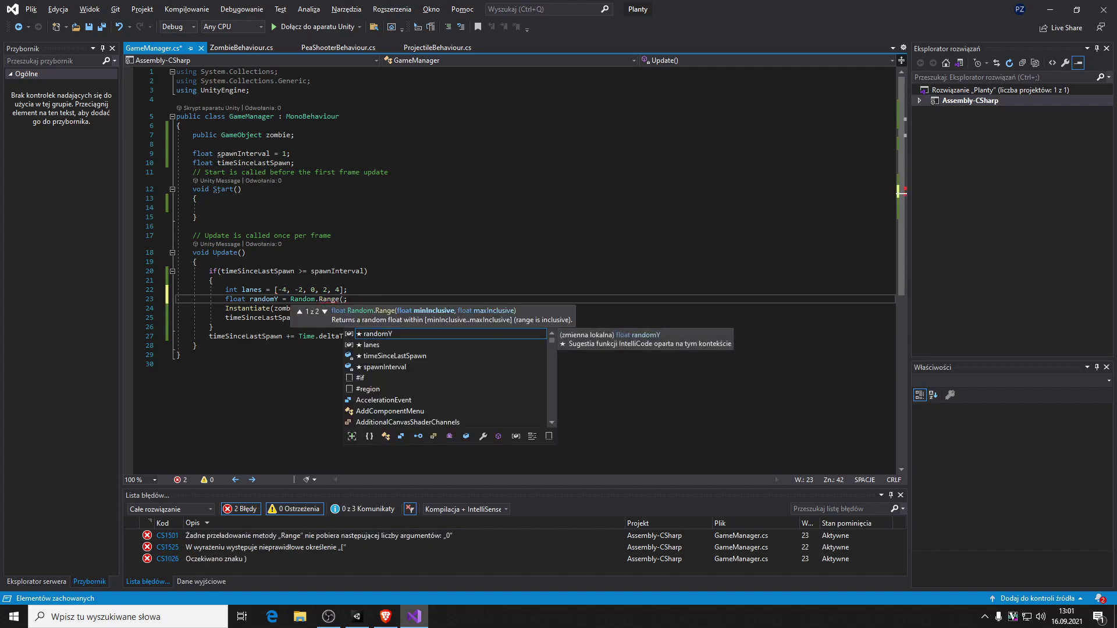
- Compare Random.Range's float and int overloads in signature help, then return to the Unity Answers thread
left_click(325, 312)
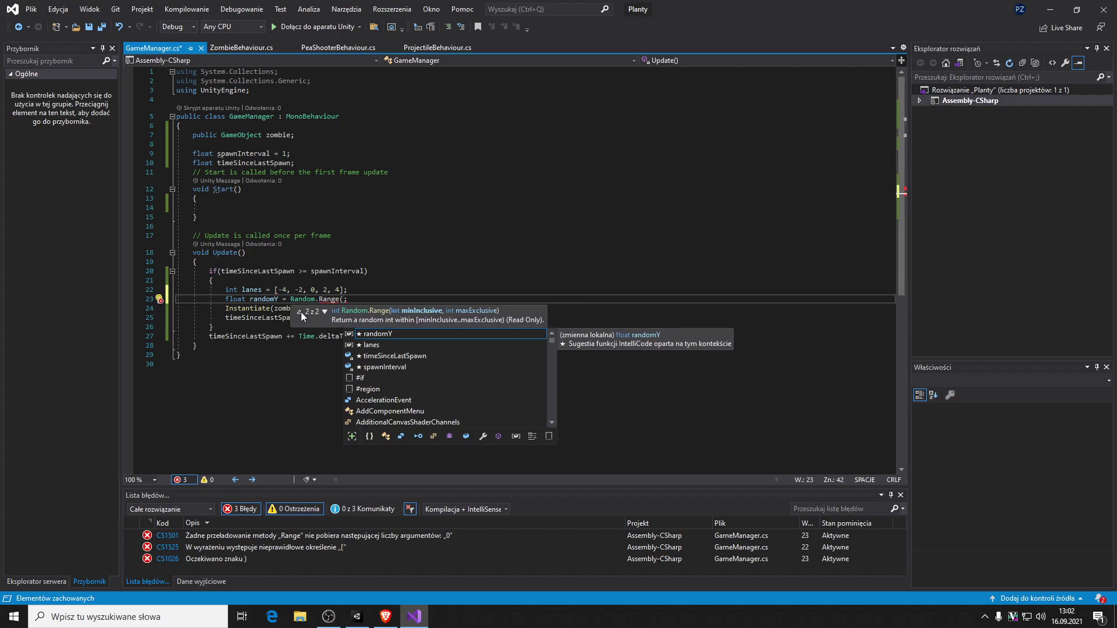
left_click(300, 313)
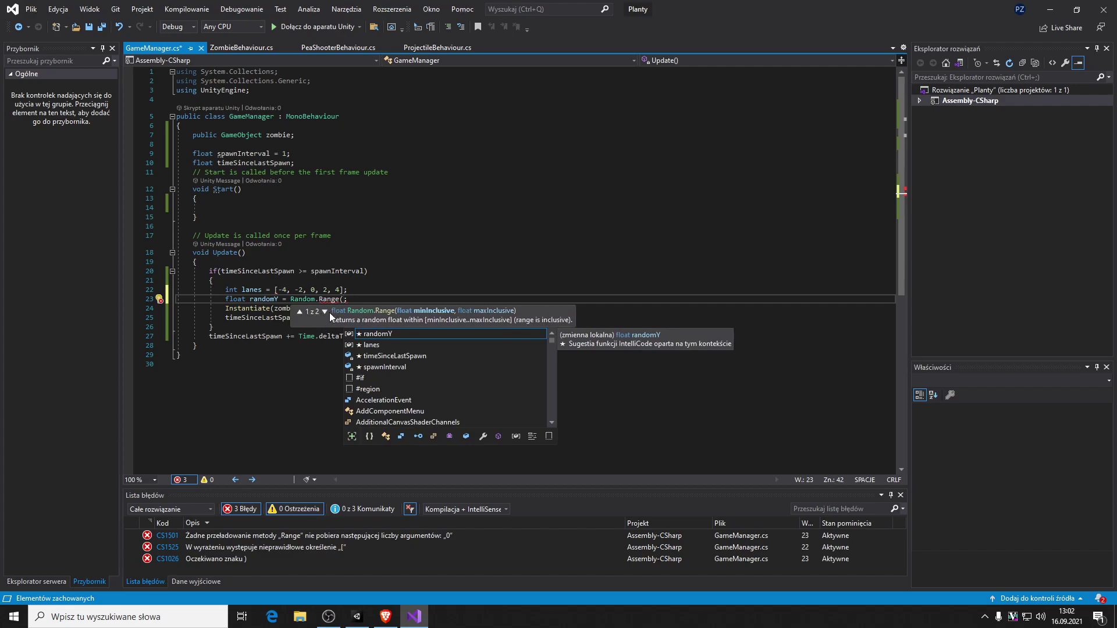
left_click(324, 312)
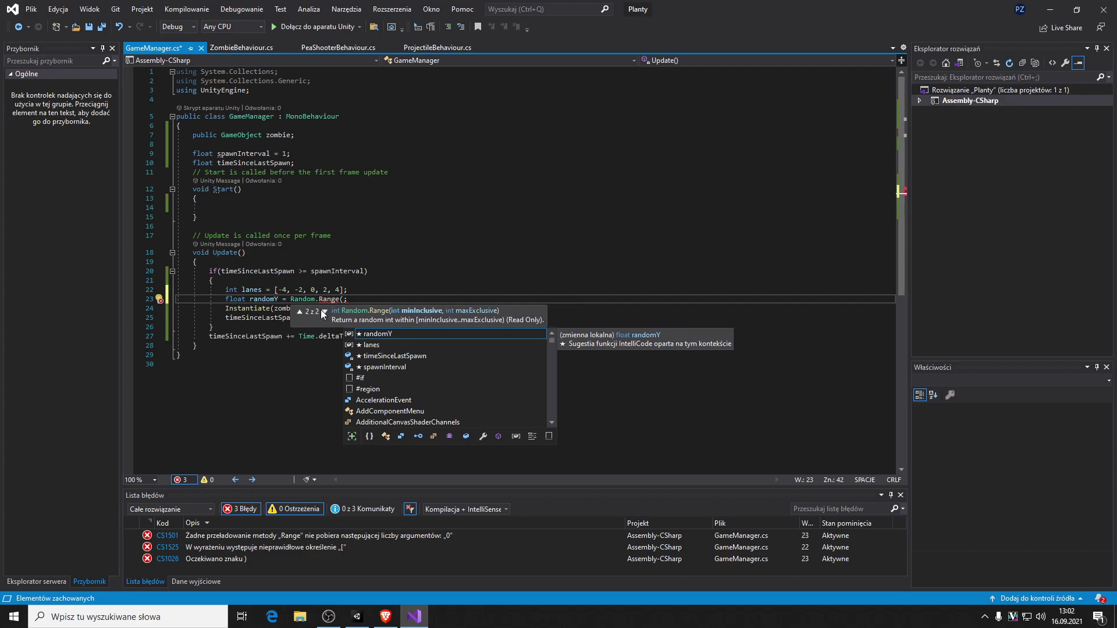
left_click(323, 312)
left_click(324, 313)
left_click(323, 312)
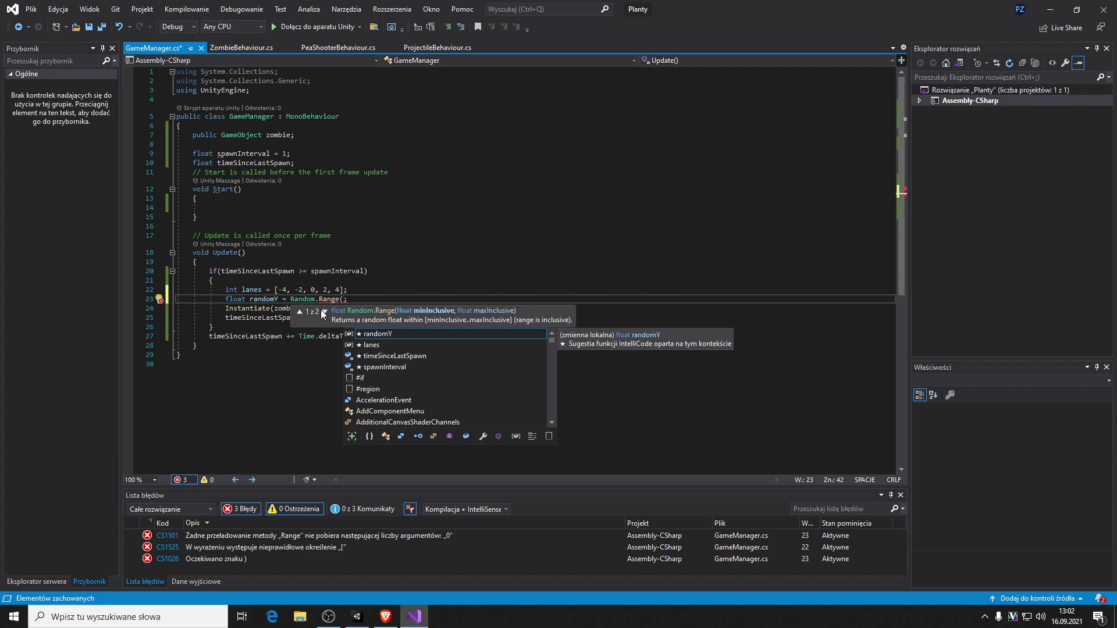
left_click(323, 312)
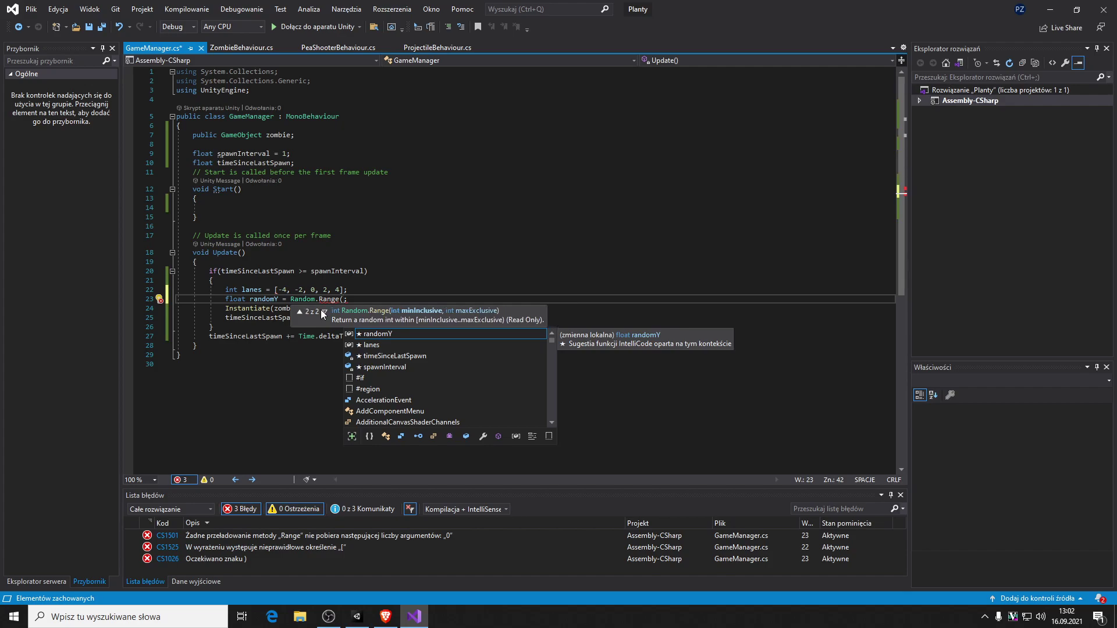
left_click(324, 312)
left_click(323, 312)
left_click(324, 313)
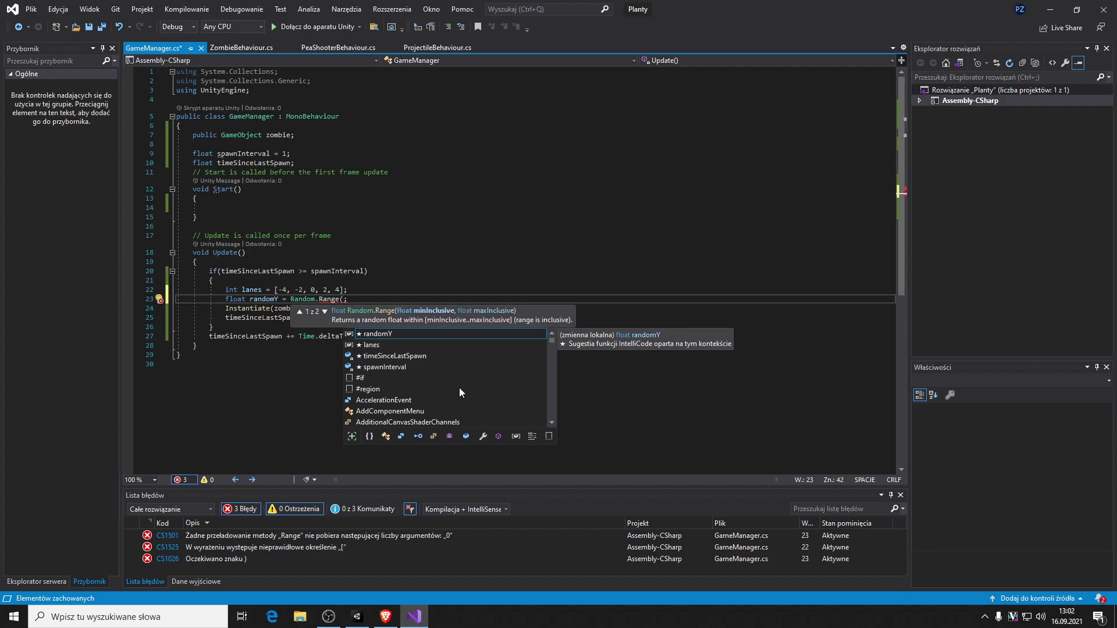
scroll(459, 388, "down", 2)
scroll(450, 387, "down", 2)
scroll(437, 386, "down", 2)
key("alt+Tab")
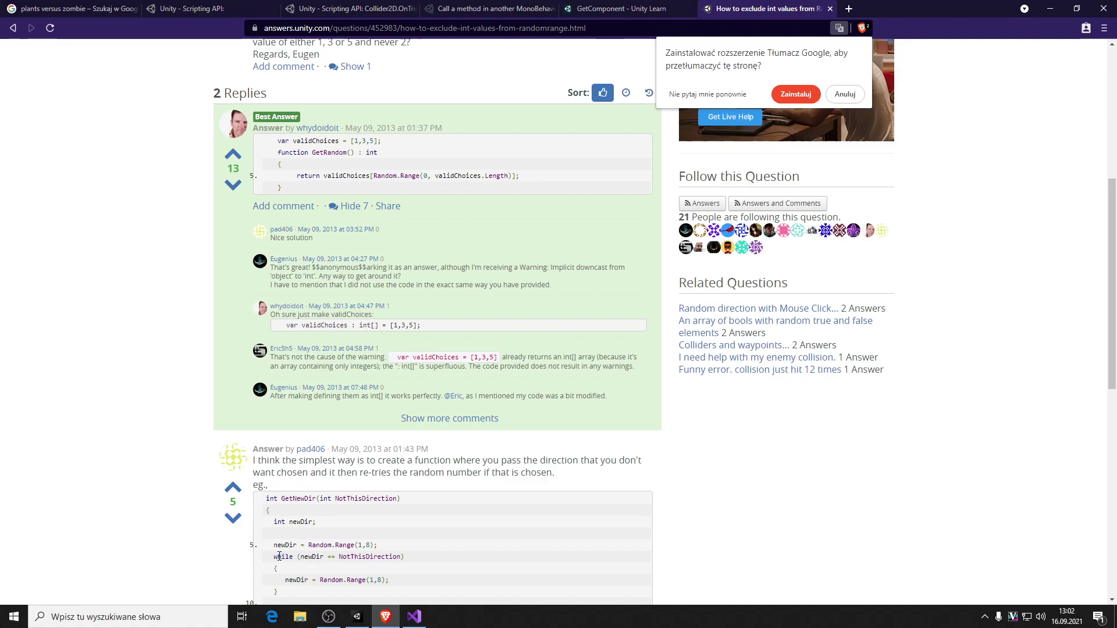
- Read through the validChoices answer on the Random.Range thread, then return to GameManager.cs
scroll(271, 552, "down", 4)
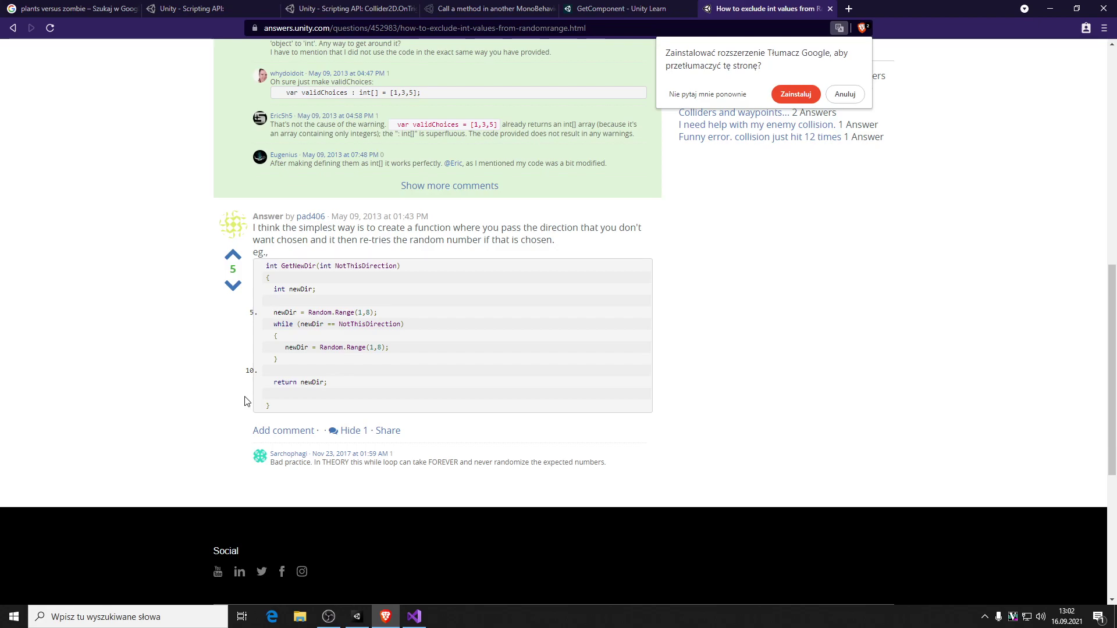
scroll(238, 406, "down", 1)
scroll(233, 395, "down", 5)
scroll(235, 393, "up", 3)
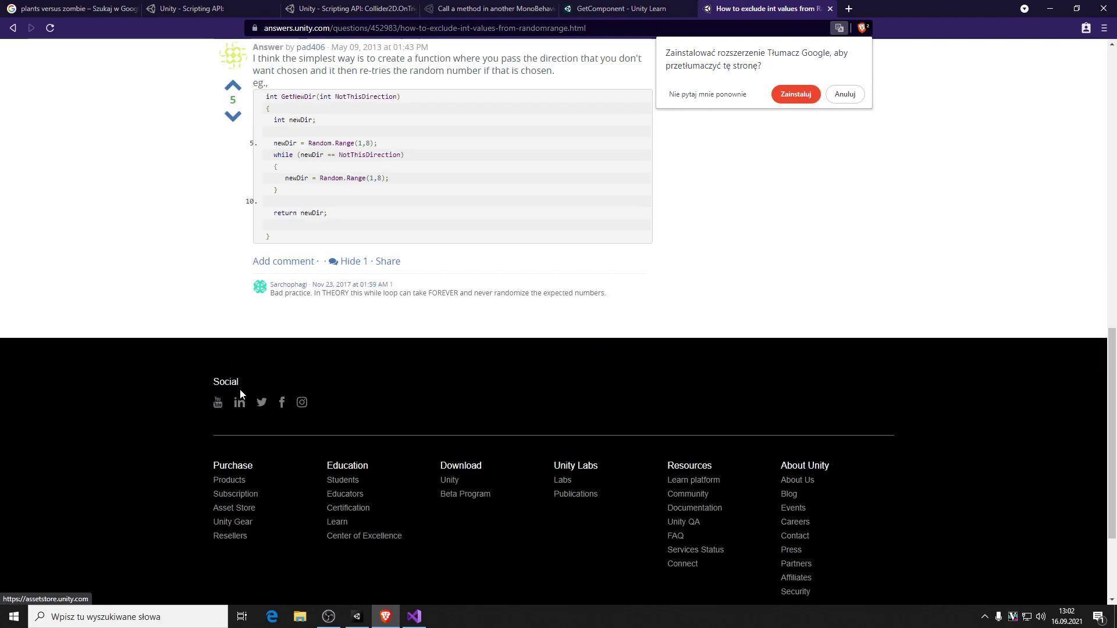
scroll(244, 391, "up", 9)
key("alt+Tab")
key("alt+Tab")
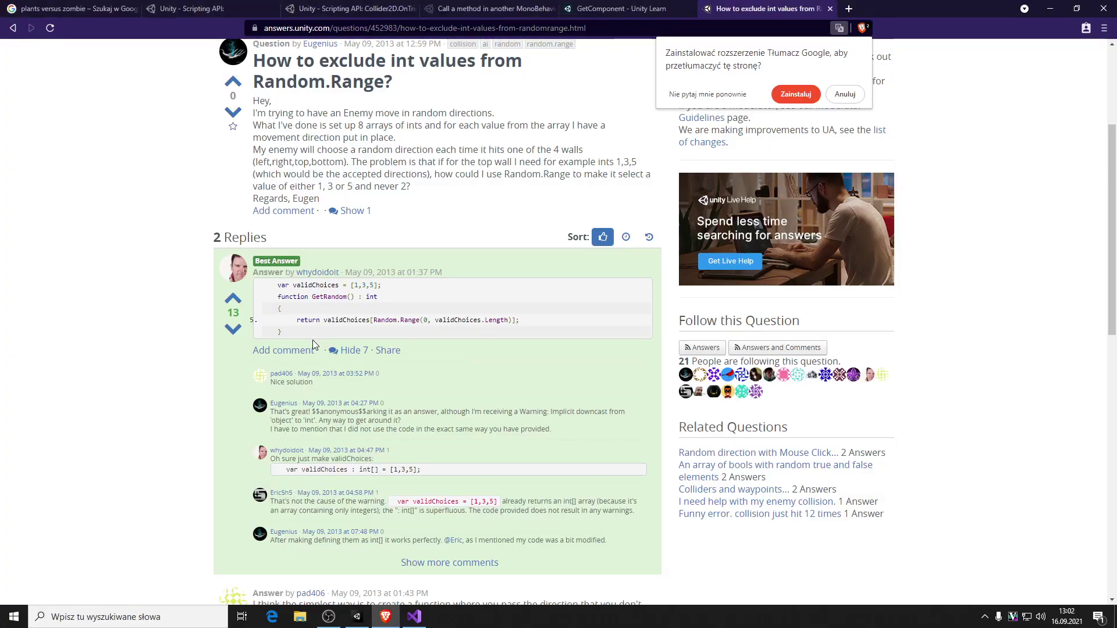
key("alt+Tab")
key("alt+Tab")
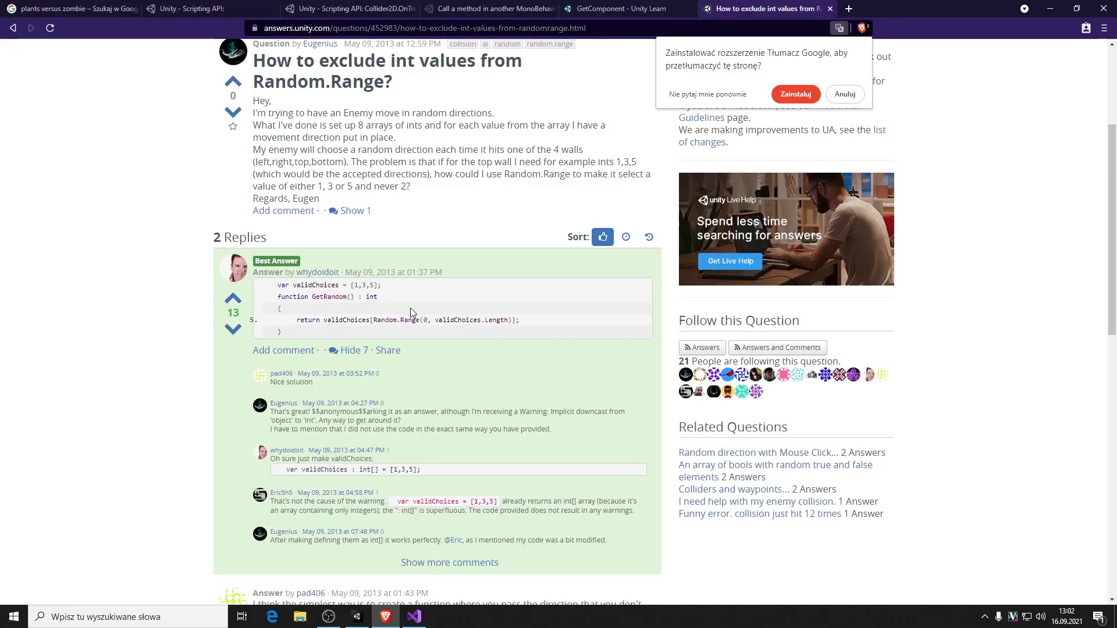
key("alt+Tab")
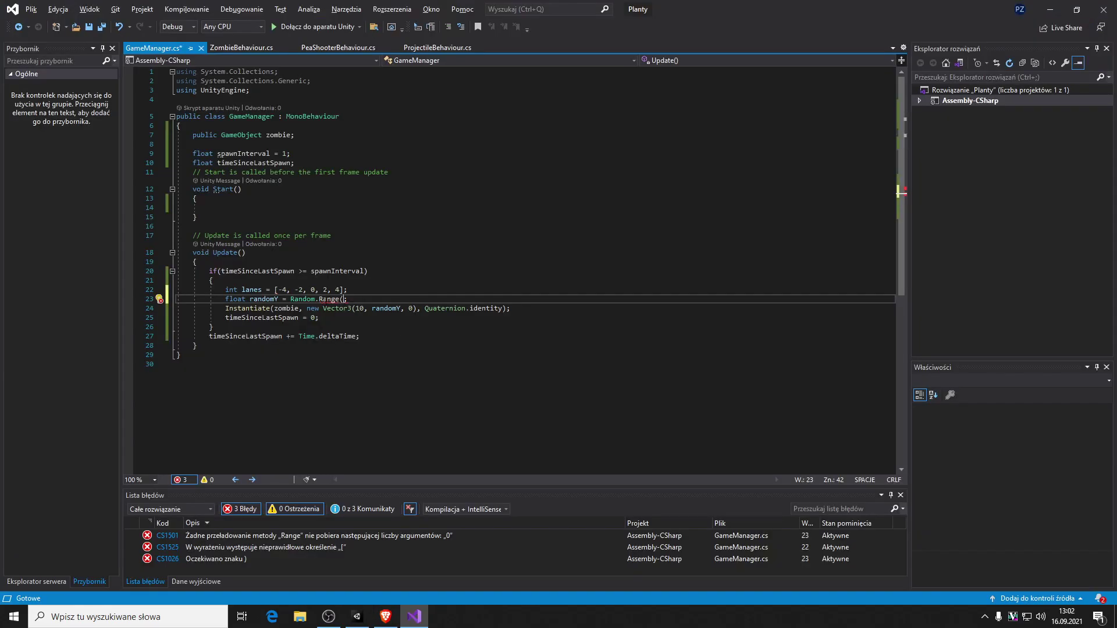
- Pass -4 and lanes.le as arguments inside the Random.Range call
left_click(320, 299)
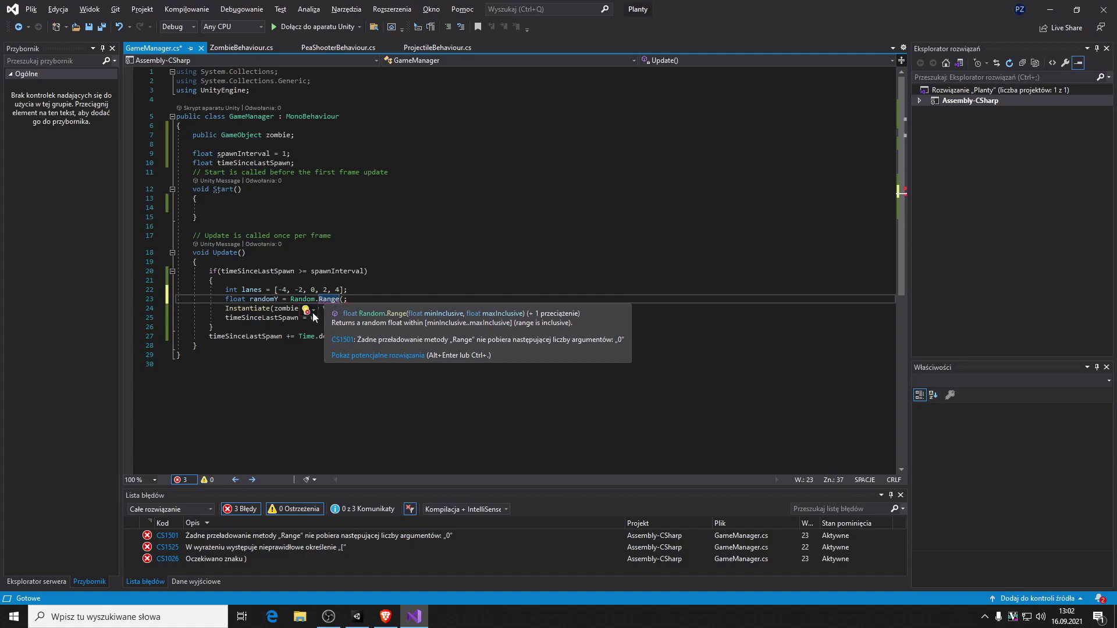
left_click(345, 299)
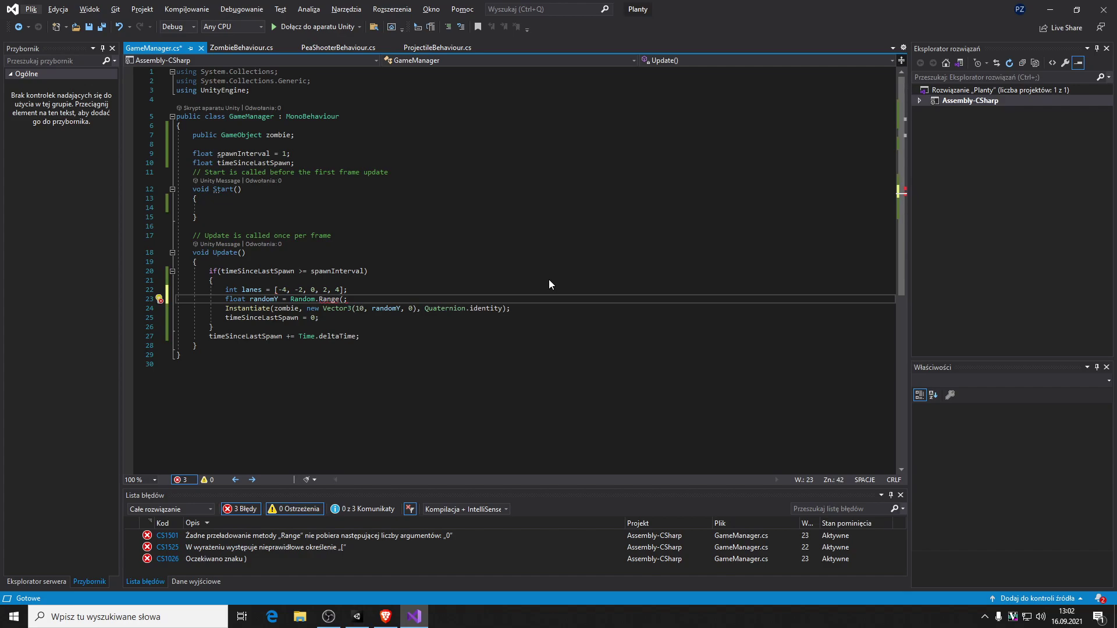
left_click(448, 291)
key("Down")
key("Left")
type("-4, ")
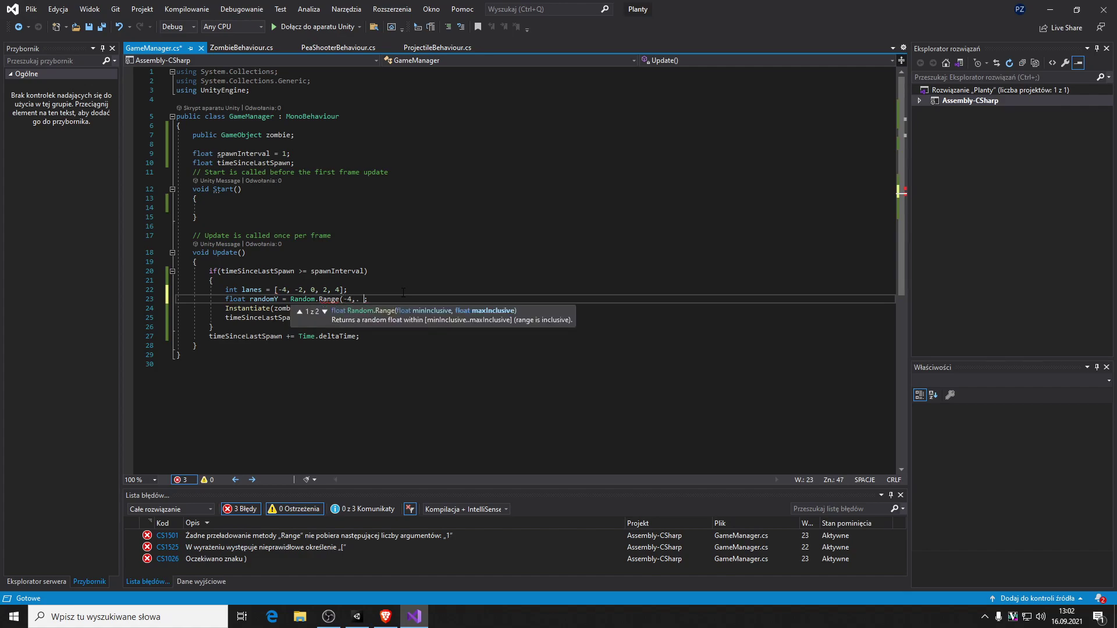
type("lanes.le")
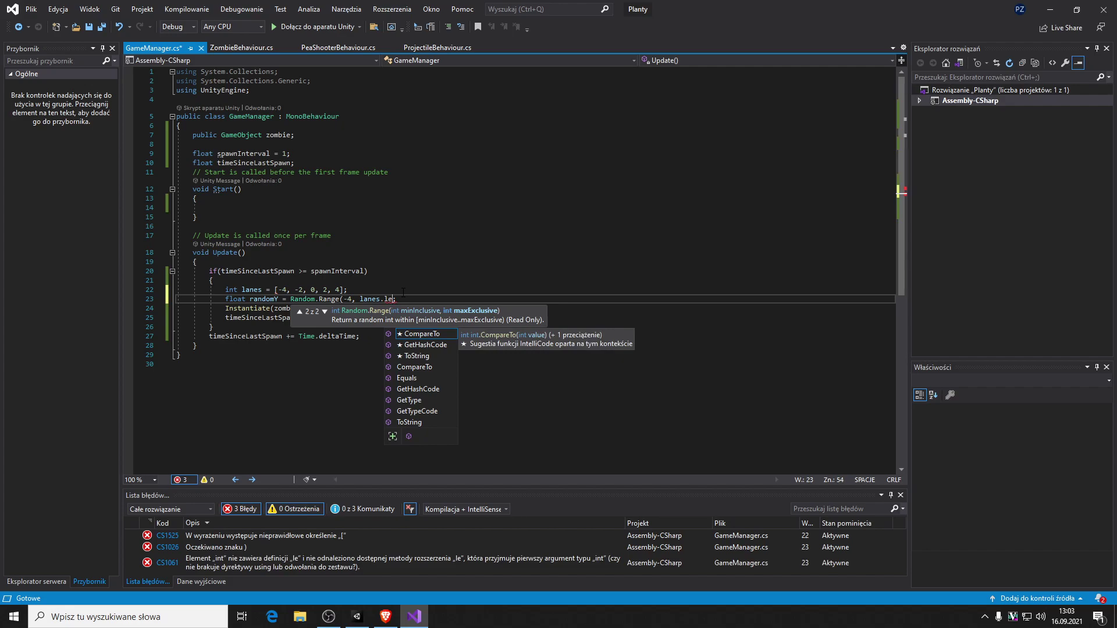
- After rechecking the forum answer, retype the lanes declaration with ': int[]' after its name
key("alt+Tab")
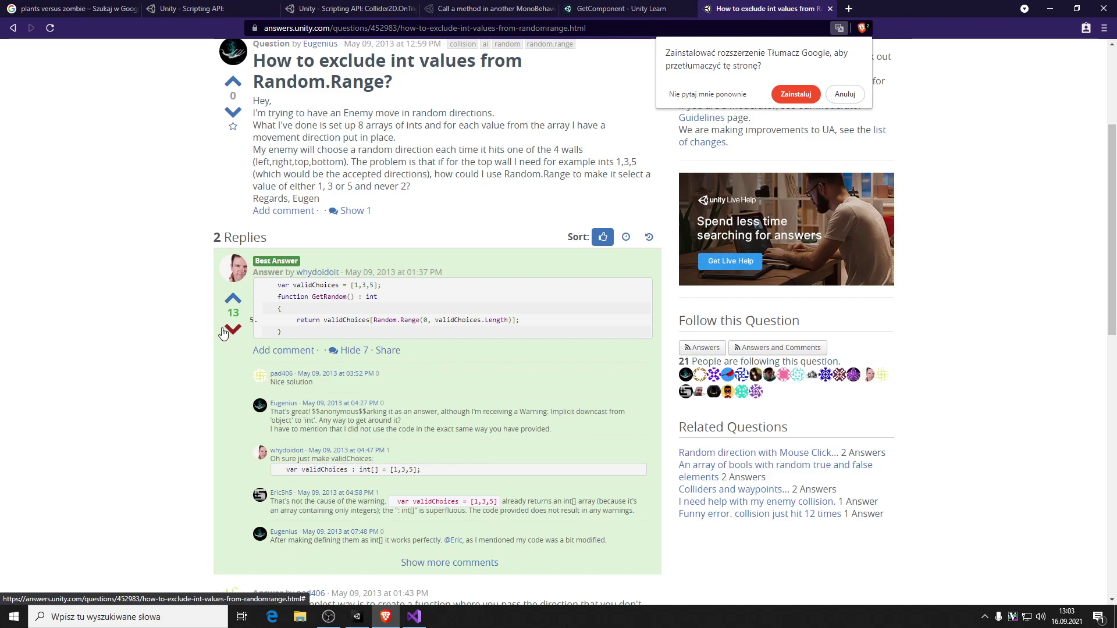
key("alt+Tab")
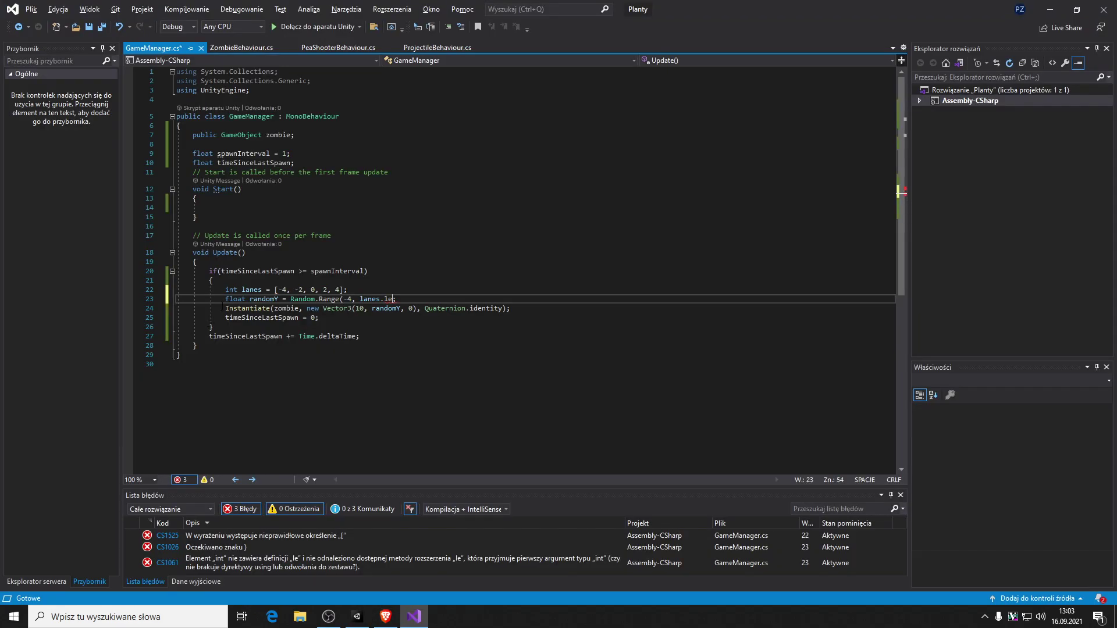
key("alt+Tab")
key("alt+Tab")
left_click(266, 289)
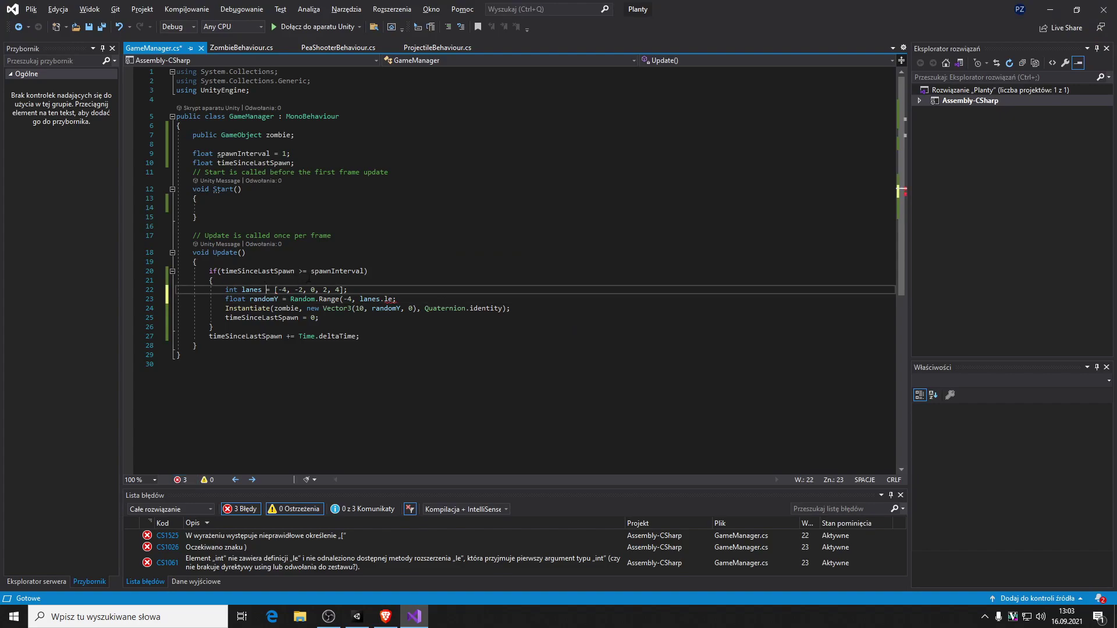
type(": int")
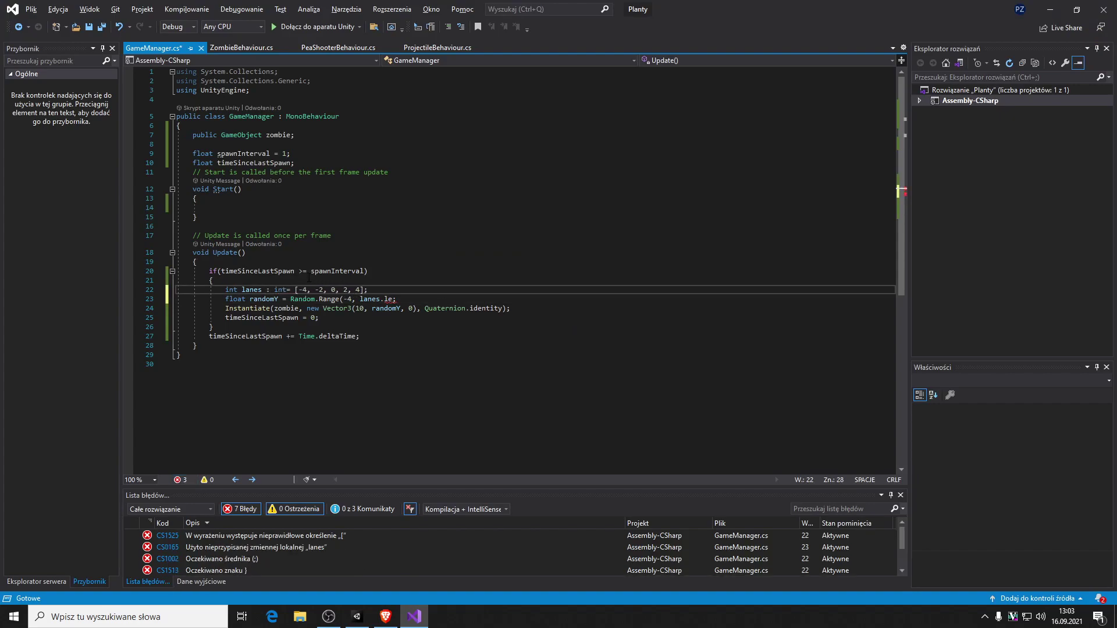
type("[][")
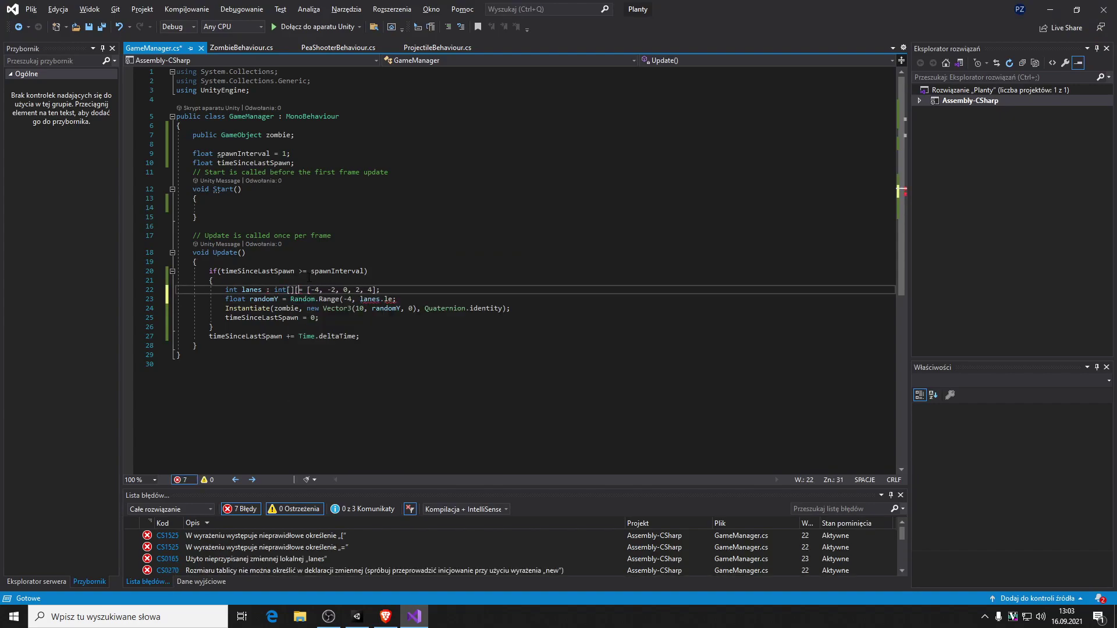
key("Escape")
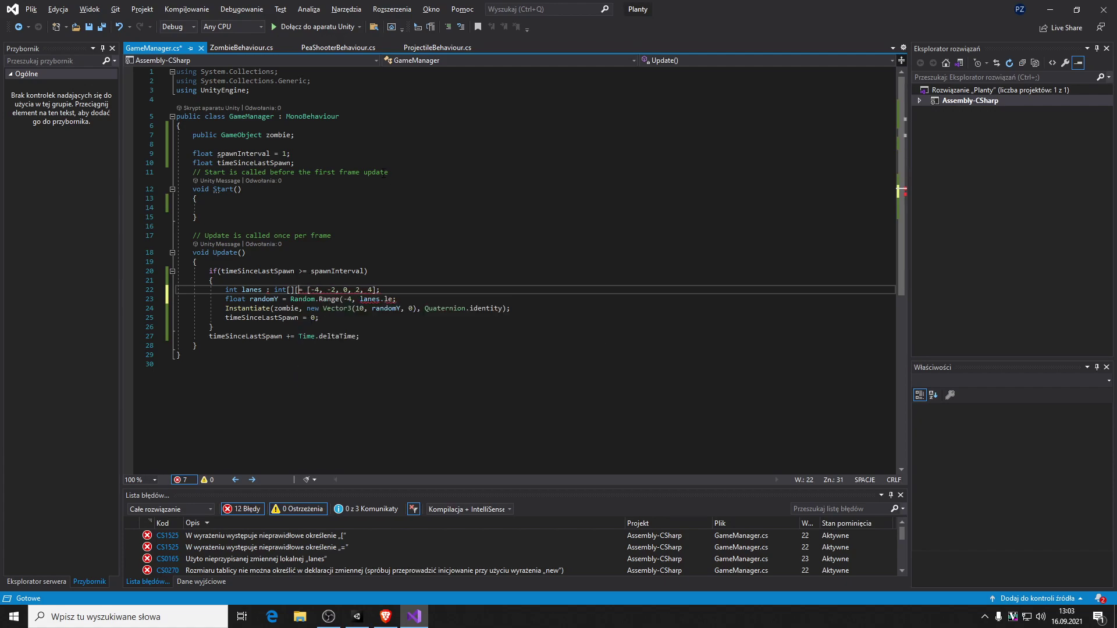
key("BackSpace")
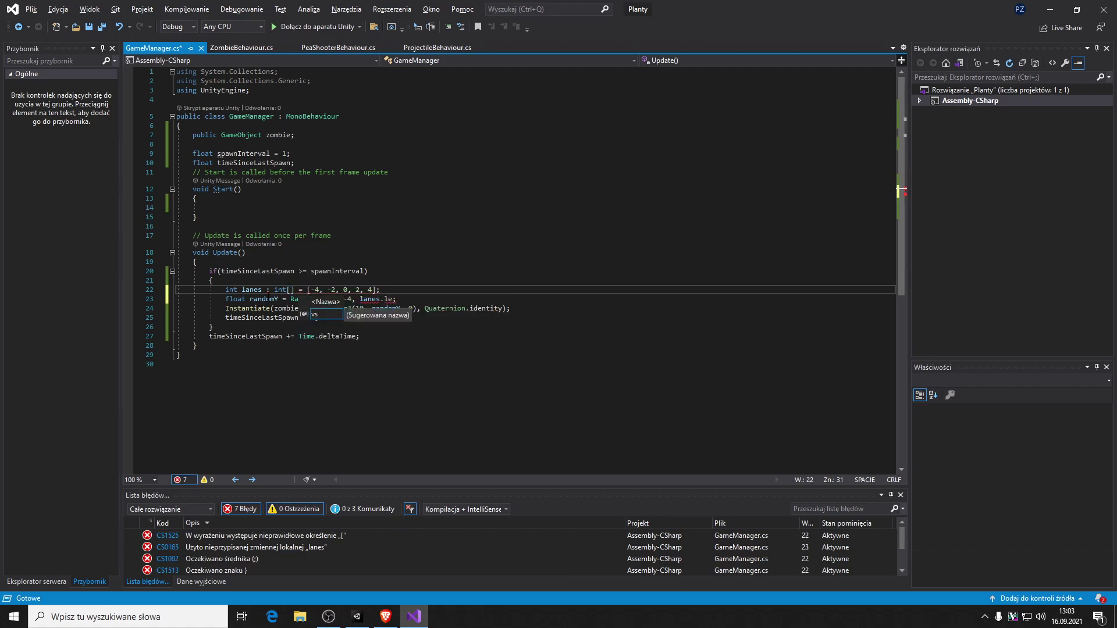
- Recheck the forum's array declaration, dismissing the page's translation offer, and return to the editor
key("alt+Tab")
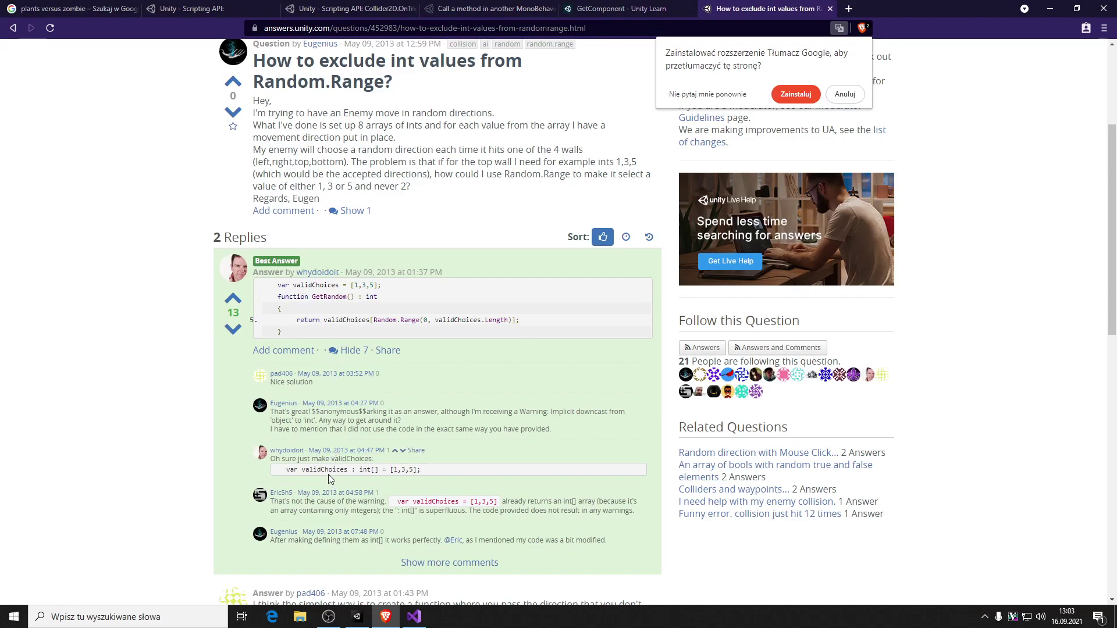
scroll(337, 408, "up", 4)
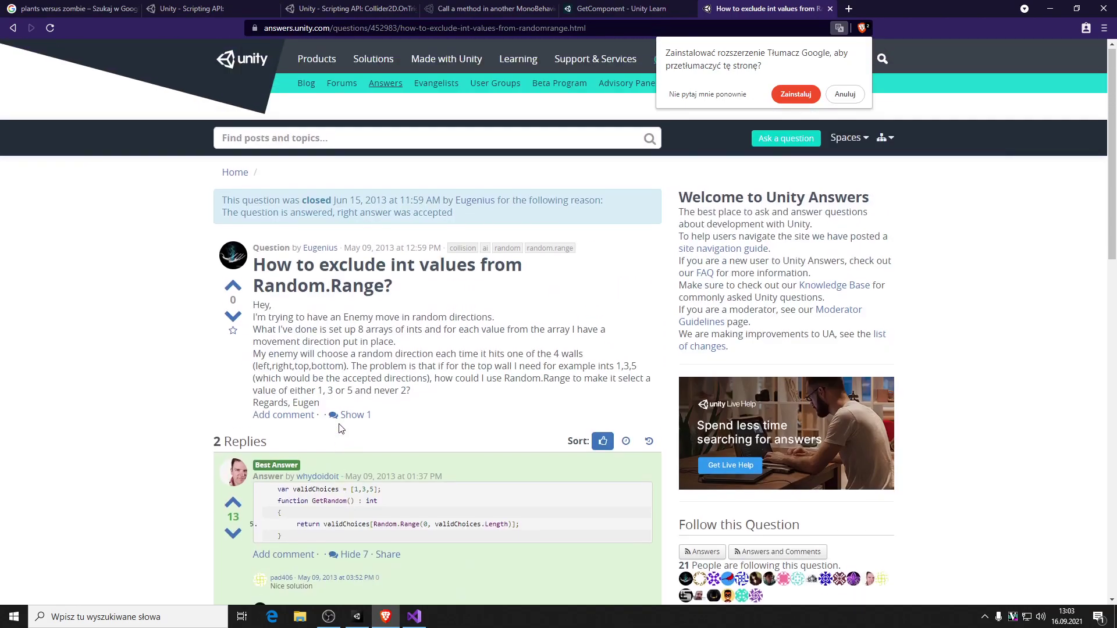
left_click_drag(393, 249, 309, 249)
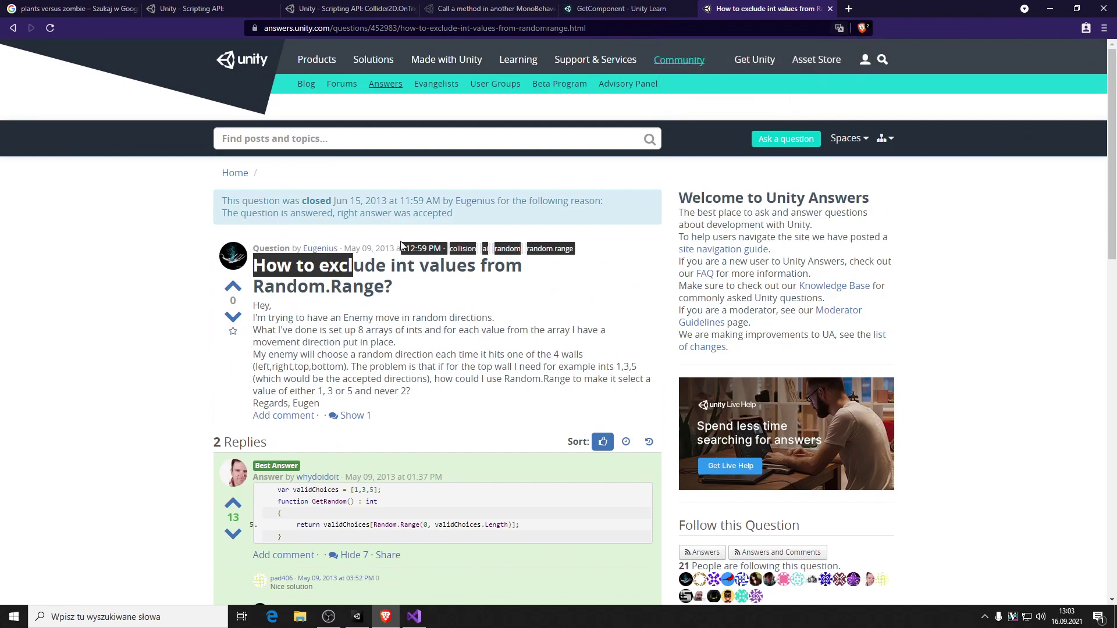
key("alt+Tab")
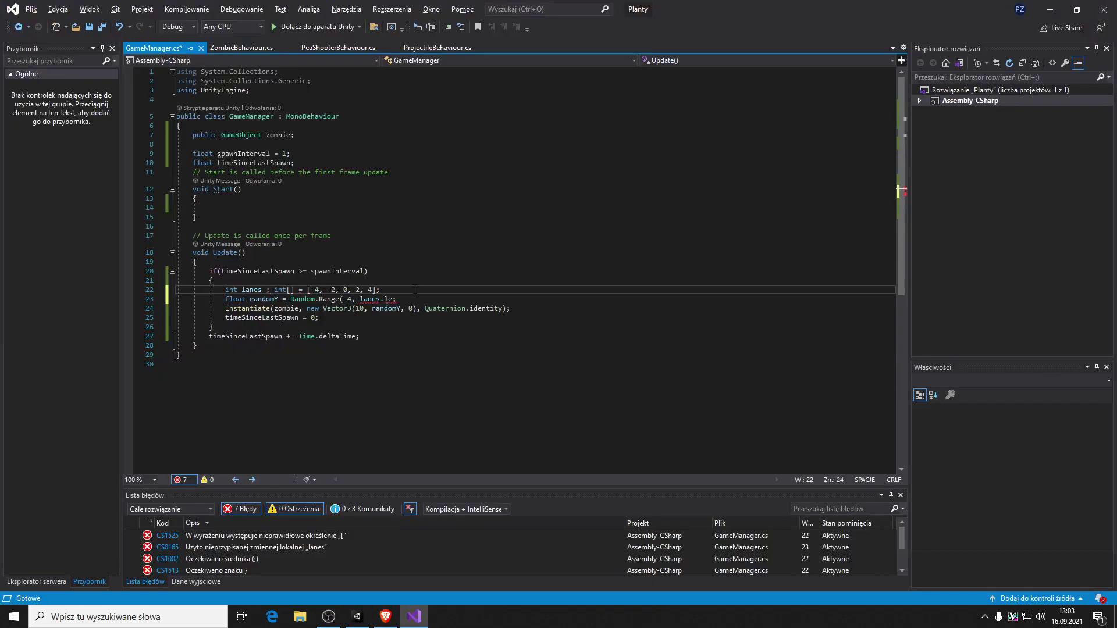
- Delete the lanes array line and the lanes.le argument, finishing the call as Random.Range(-4, 4);
left_click_drag(415, 289, 225, 289)
key("BackSpace")
mouse_move(399, 299)
left_mouse_down()
mouse_move(285, 309)
mouse_move(359, 298)
left_mouse_up()
key("BackSpace")
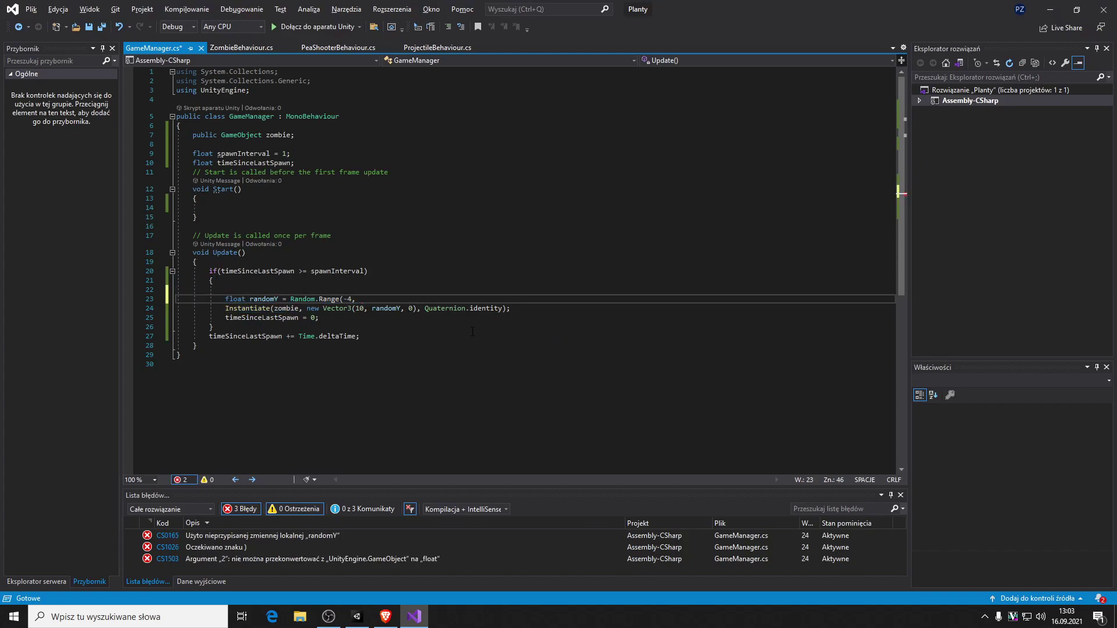
mouse_move(501, 308)
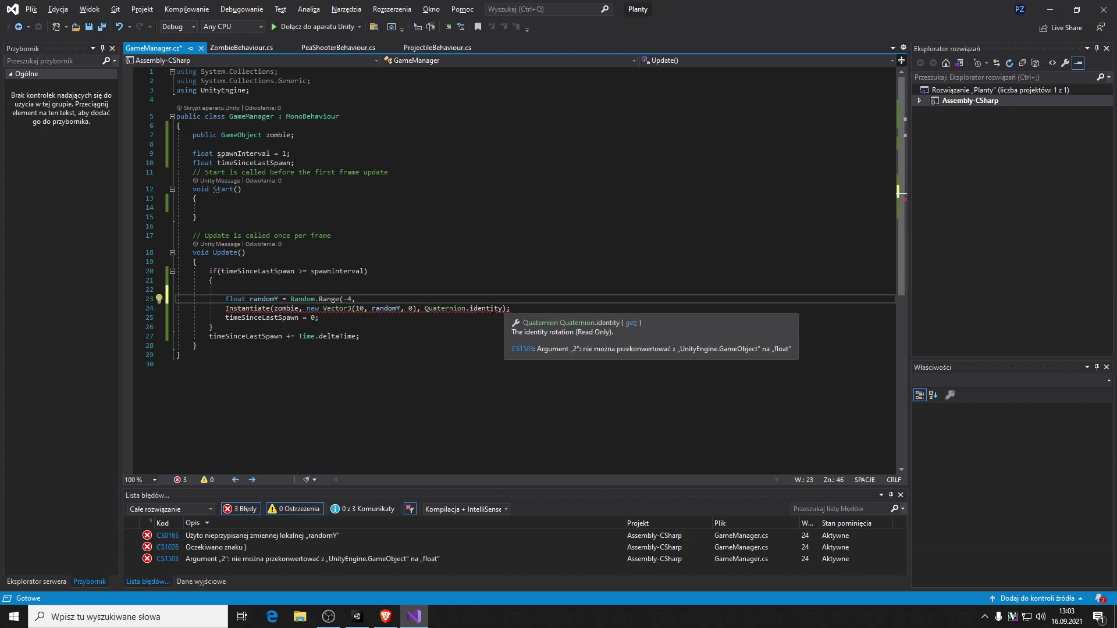
type("4);")
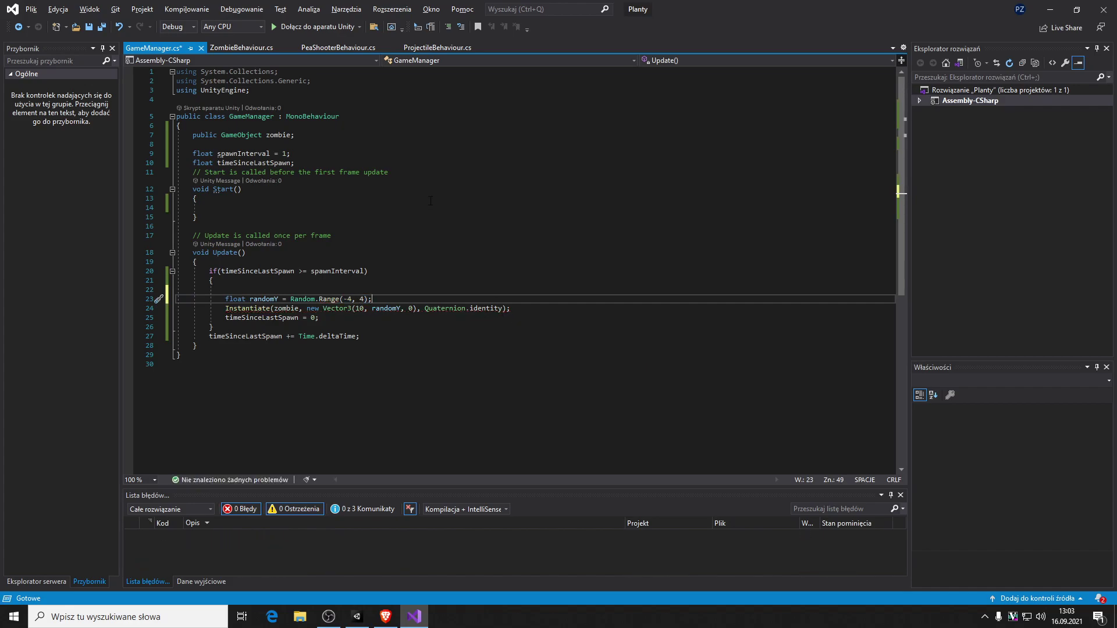
- Change randomY's type from float to int
double_click(235, 299)
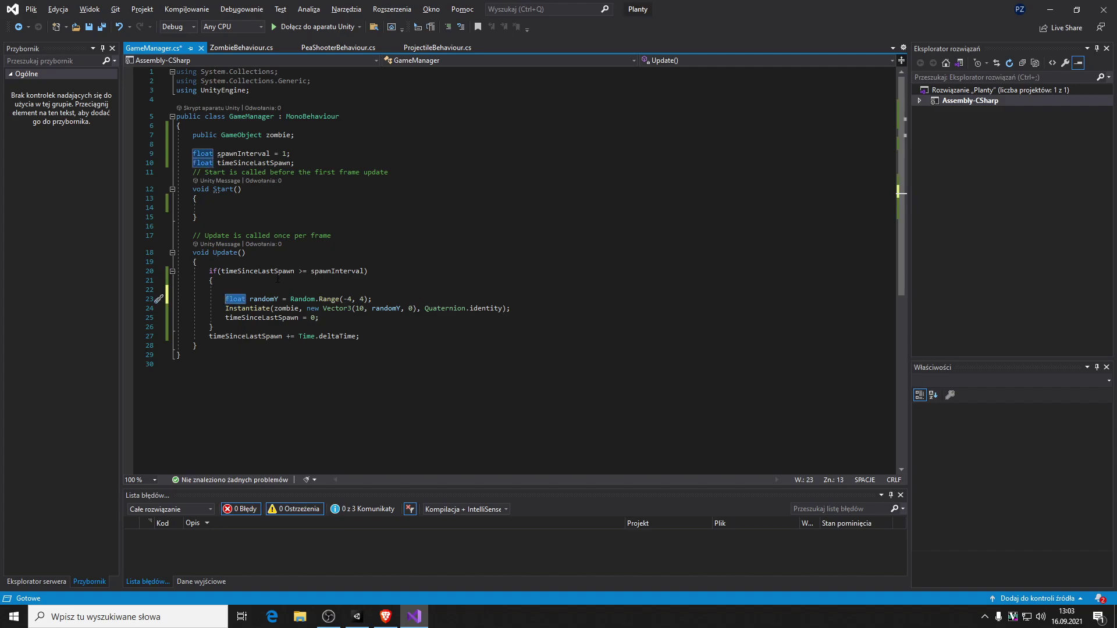
type("int")
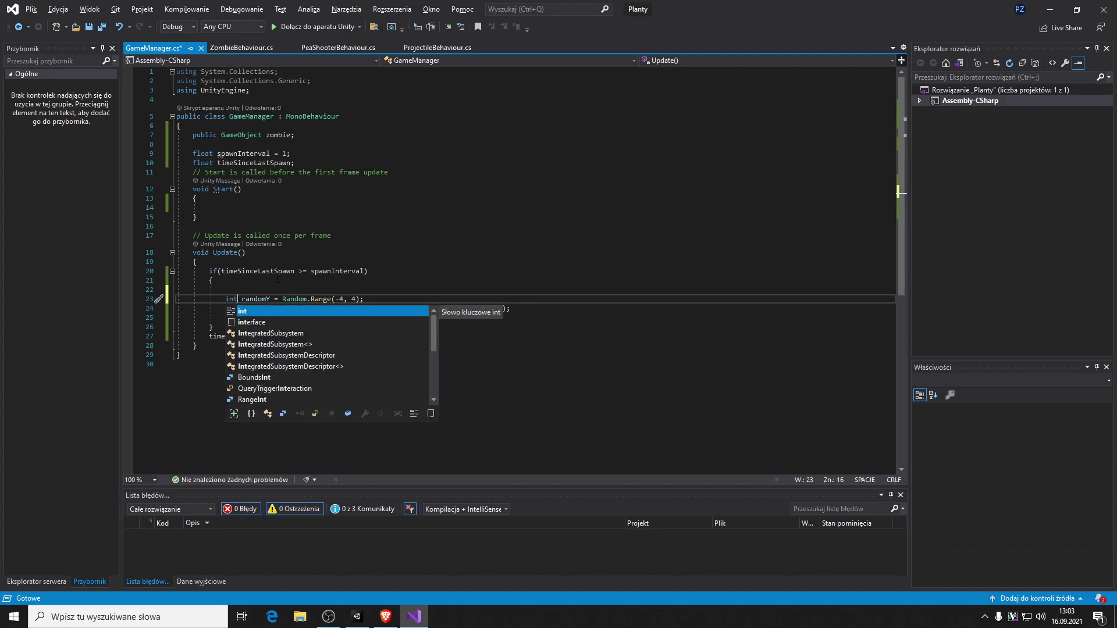
key("Escape")
left_click(375, 290)
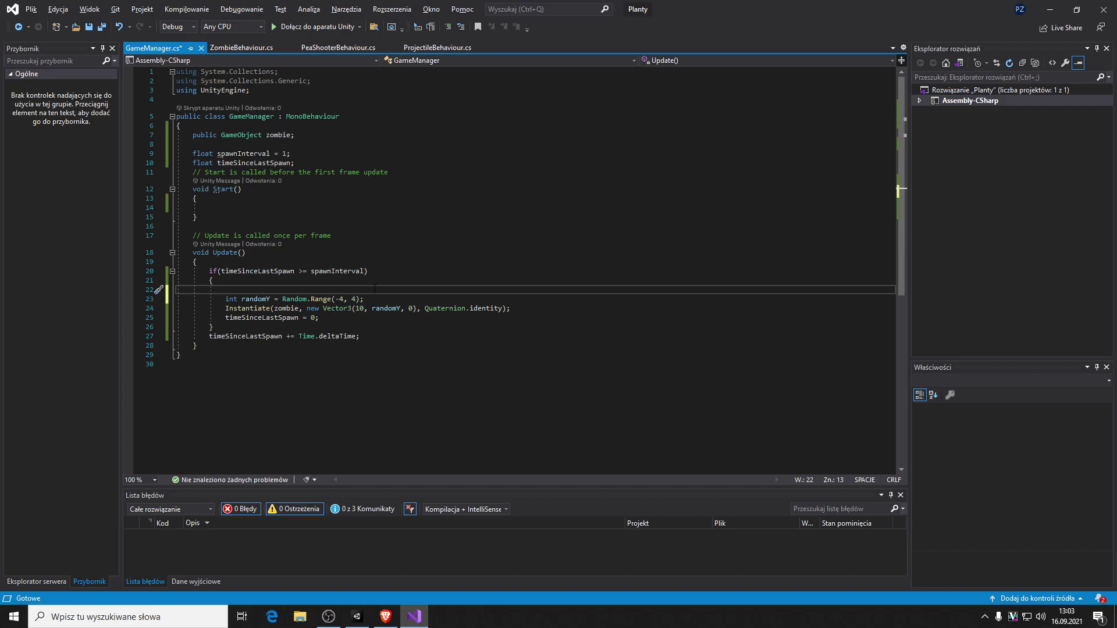
- Try an 'int lanes' declaration with a [5] size, then clear the attempt
type("int la")
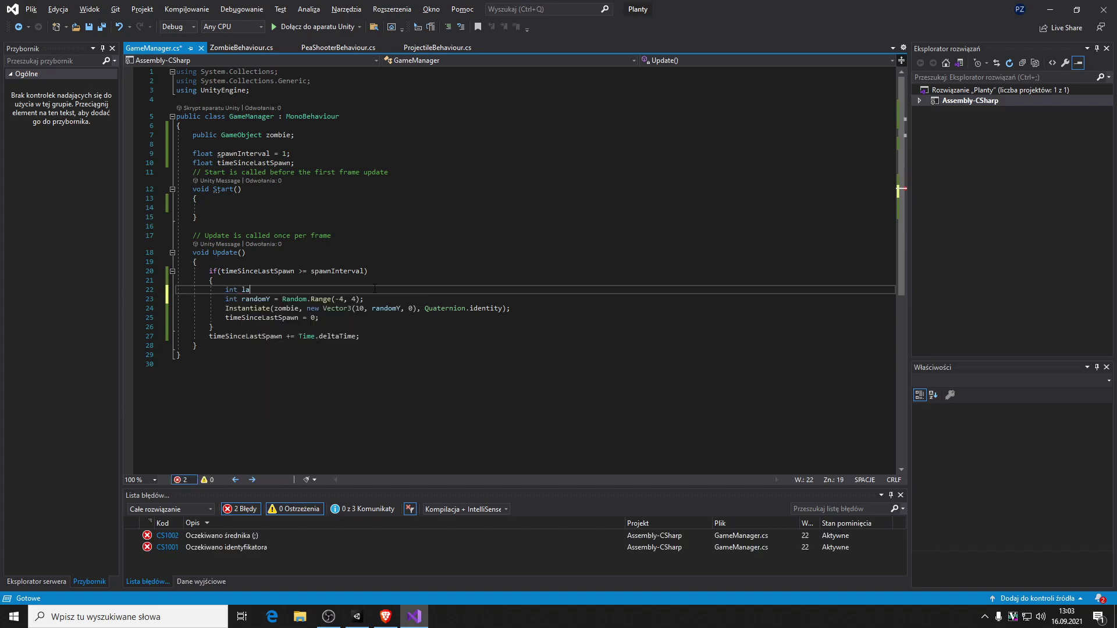
type("nes")
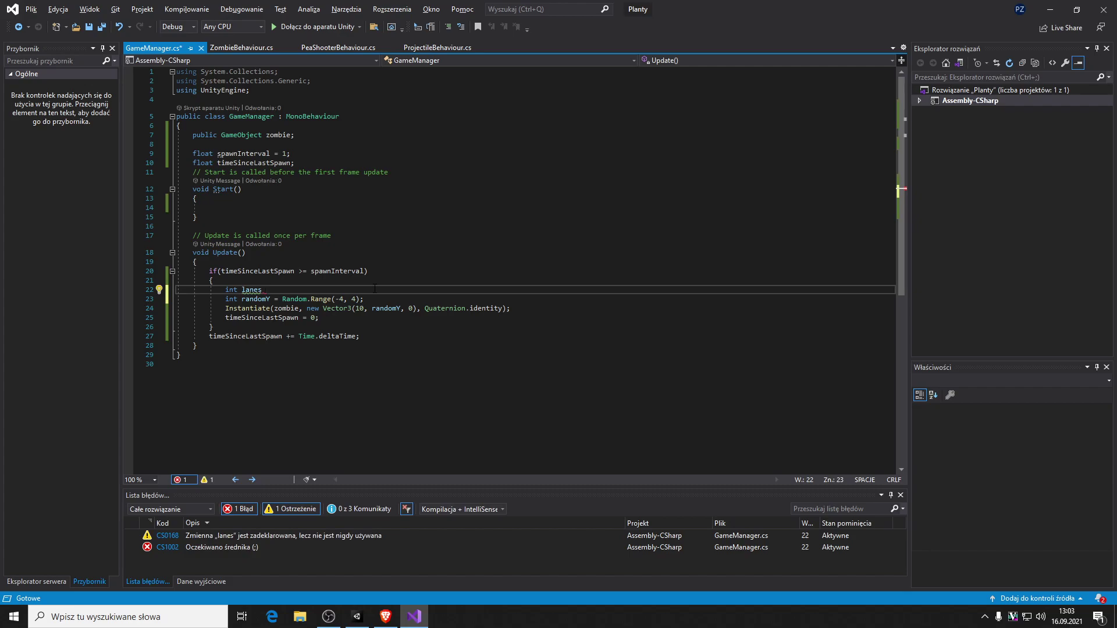
key("Left")
key("Left")
key("Left")
key("Left")
type("[5]")
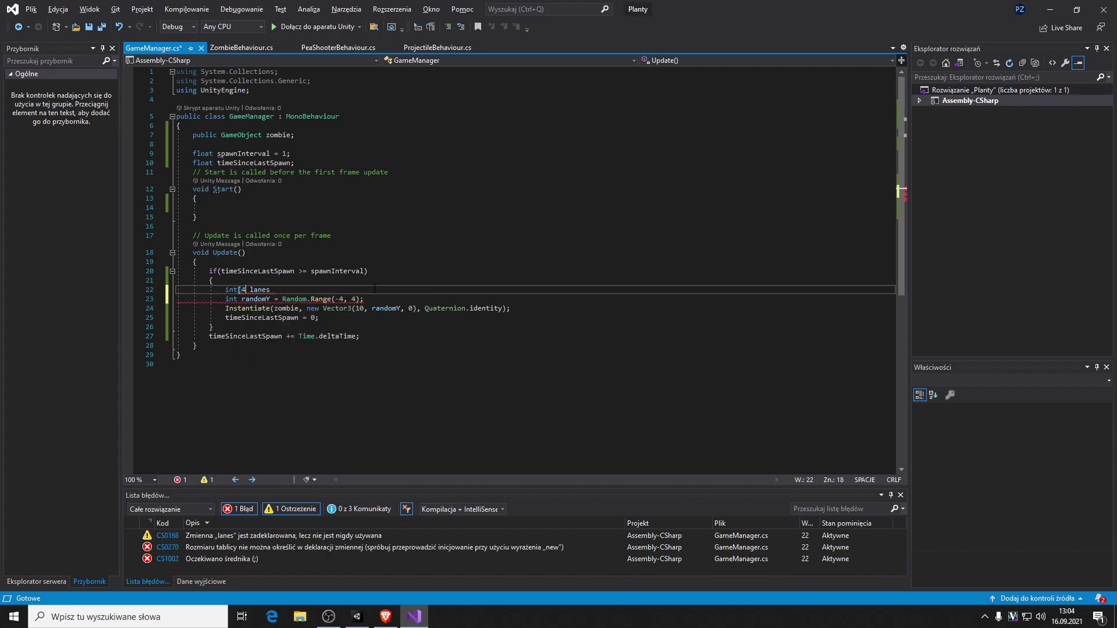
key("Right")
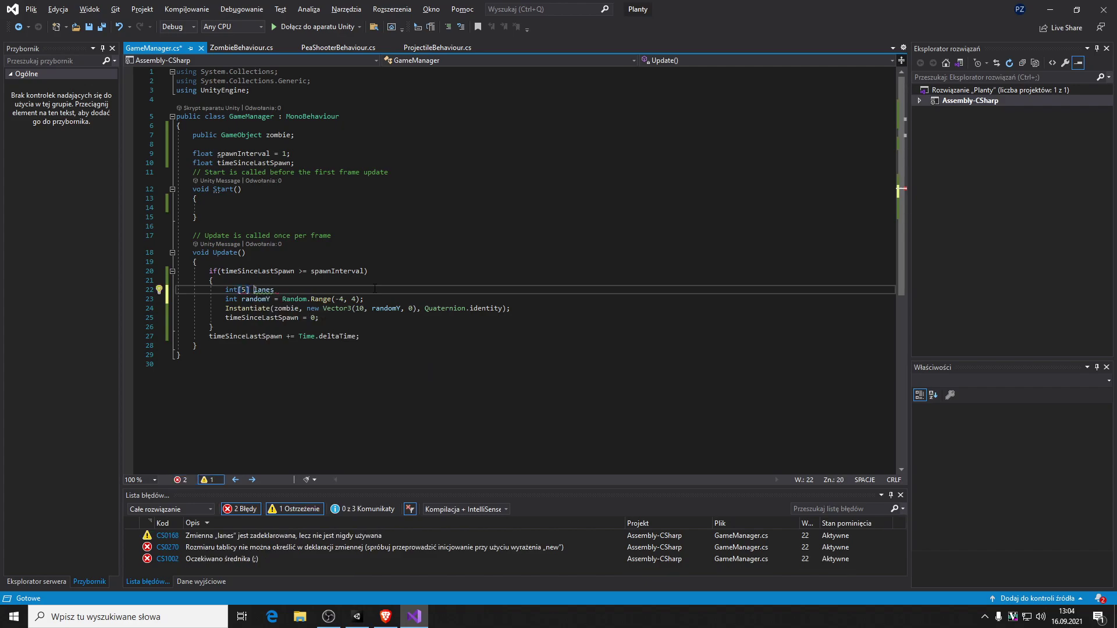
key("Left")
key("Left")
key("Left")
key("Right")
key("Delete")
key("Delete")
key("Delete")
key("BackSpace")
key("BackSpace")
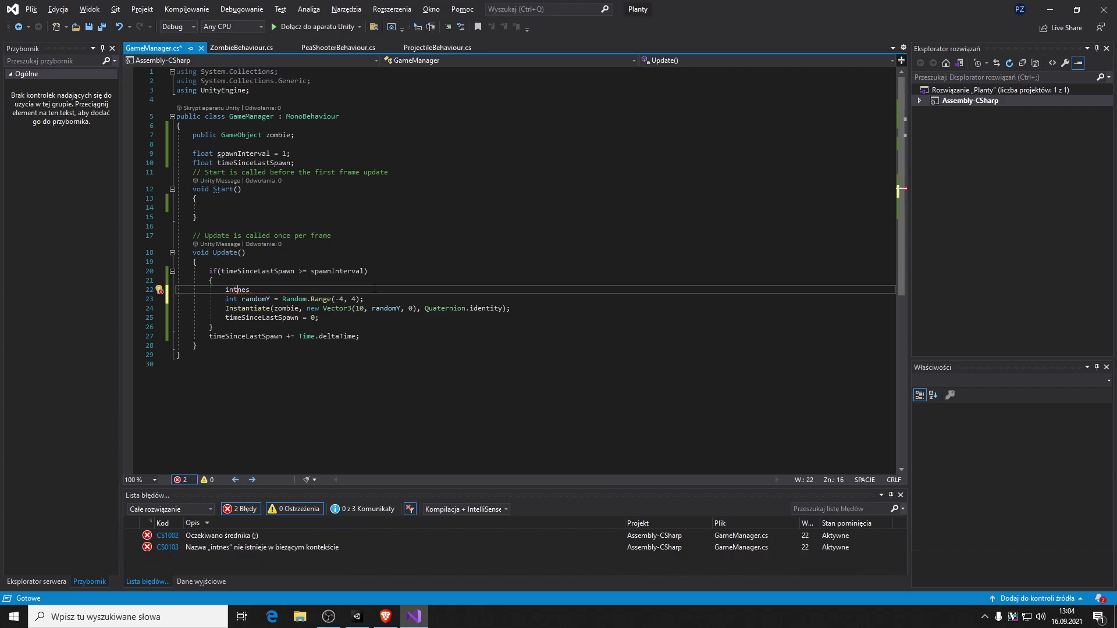
key("BackSpace")
key("BackSpace")
key("BackSpace")
key("Delete")
key("Delete")
key("Delete")
- Type the array initializer 'int = new int[] {1, 3' as a starting skeleton
type("int = ")
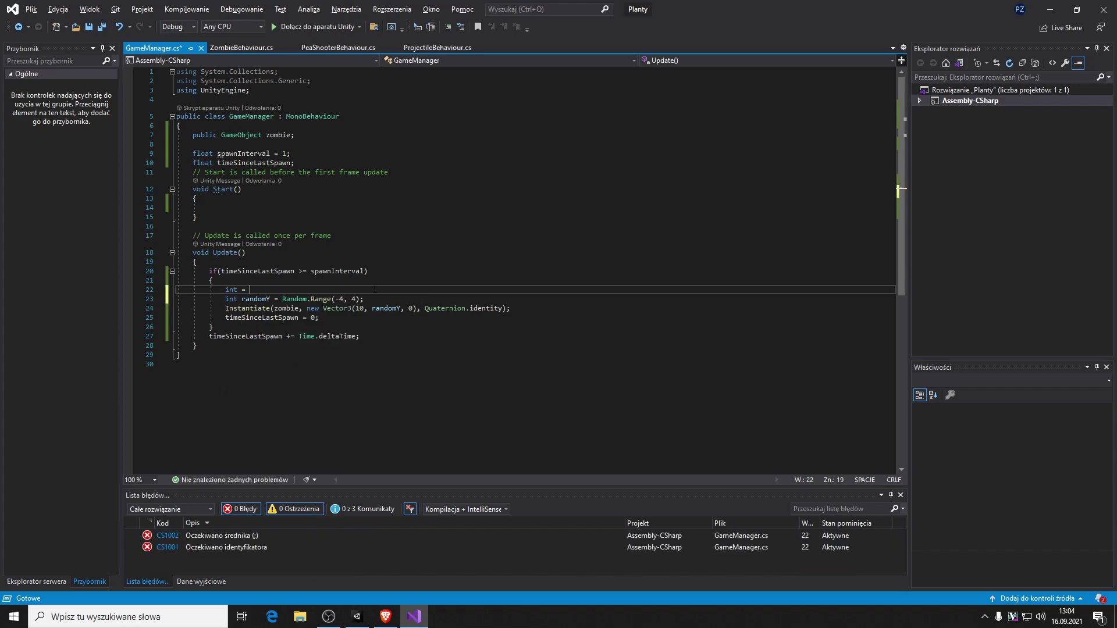
type("new int[] { 2")
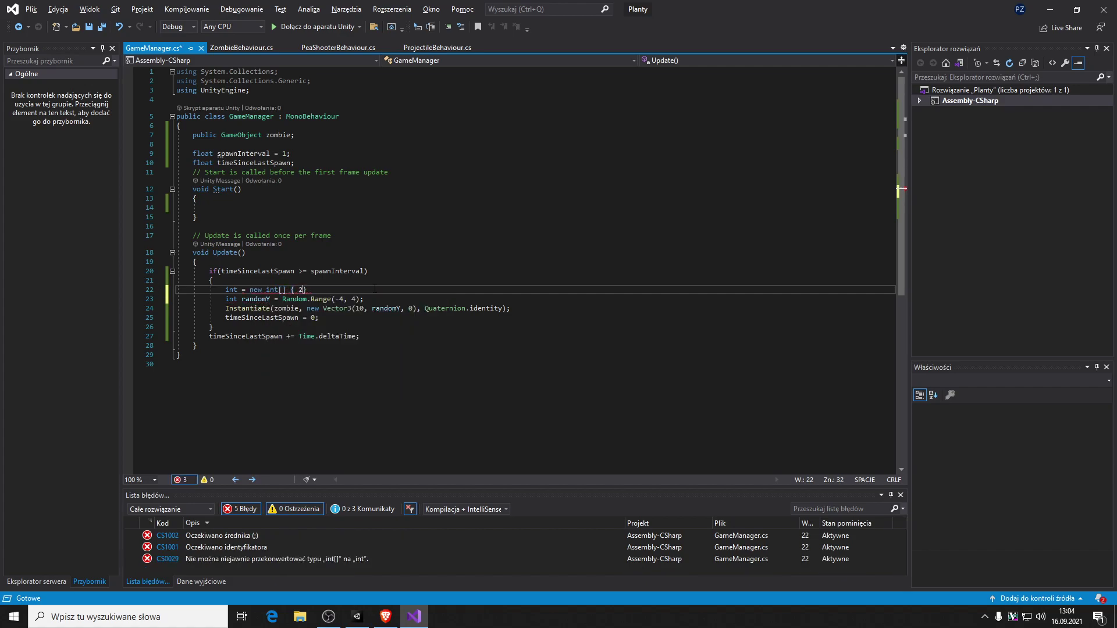
key("BackSpace")
type("1 ,")
key("BackSpace")
key("BackSpace")
key("BackSpace")
type(", 3")
- Name the variable lanes and make its type int[]
left_click(241, 289)
type("lanes")
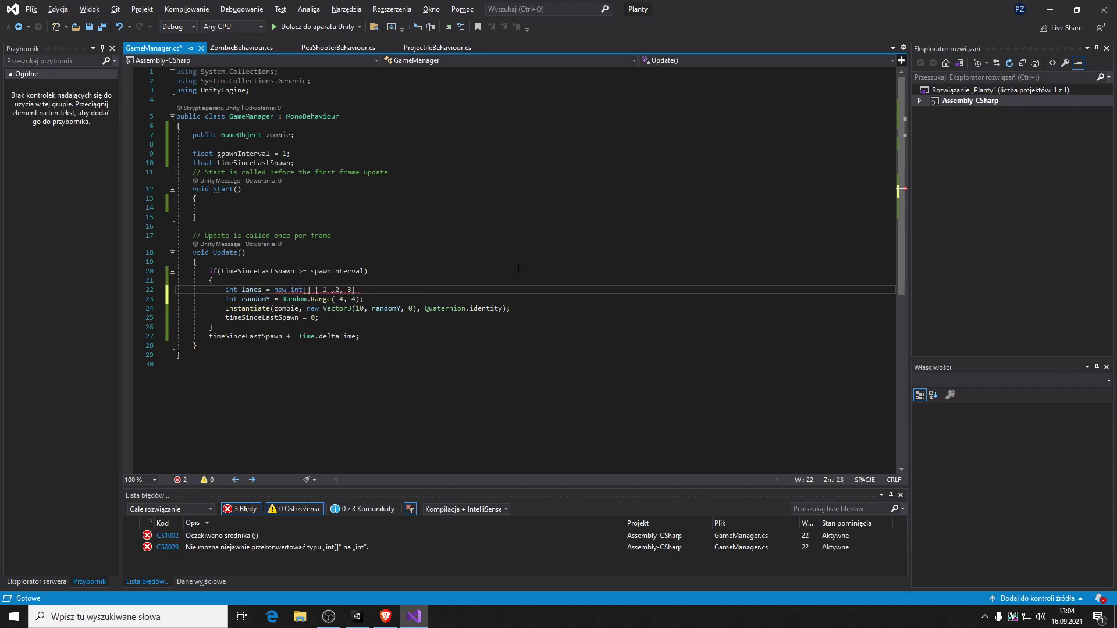
key("Right")
key("Right")
key("Right")
key("Left")
key("Left")
key("Left")
type("arr")
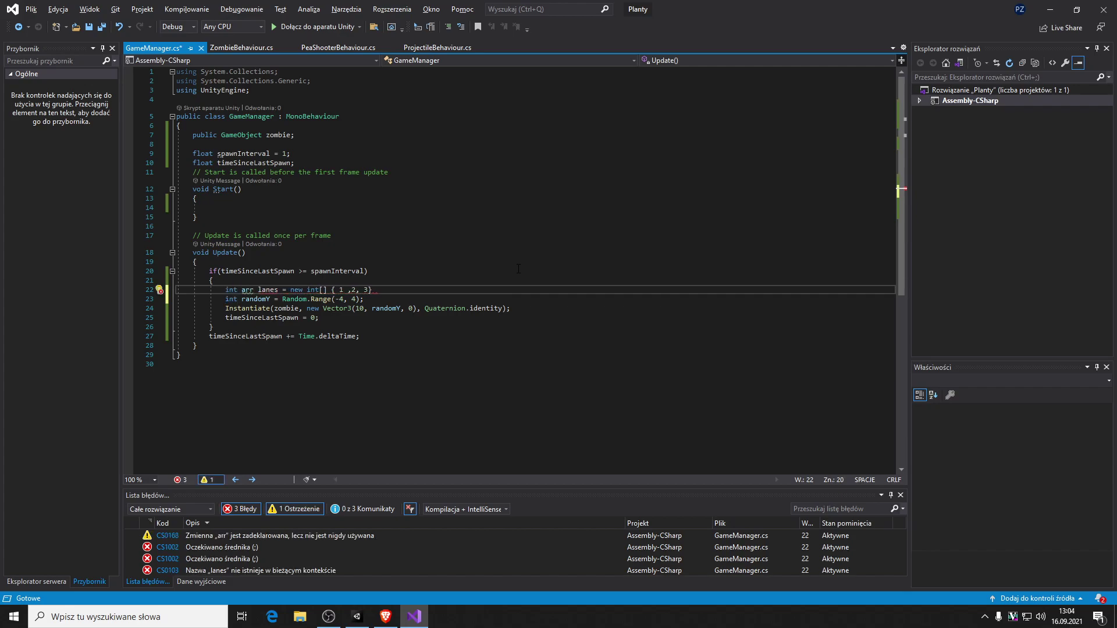
key("BackSpace")
key("BackSpace")
key("BackSpace")
key("BackSpace")
key("BackSpace")
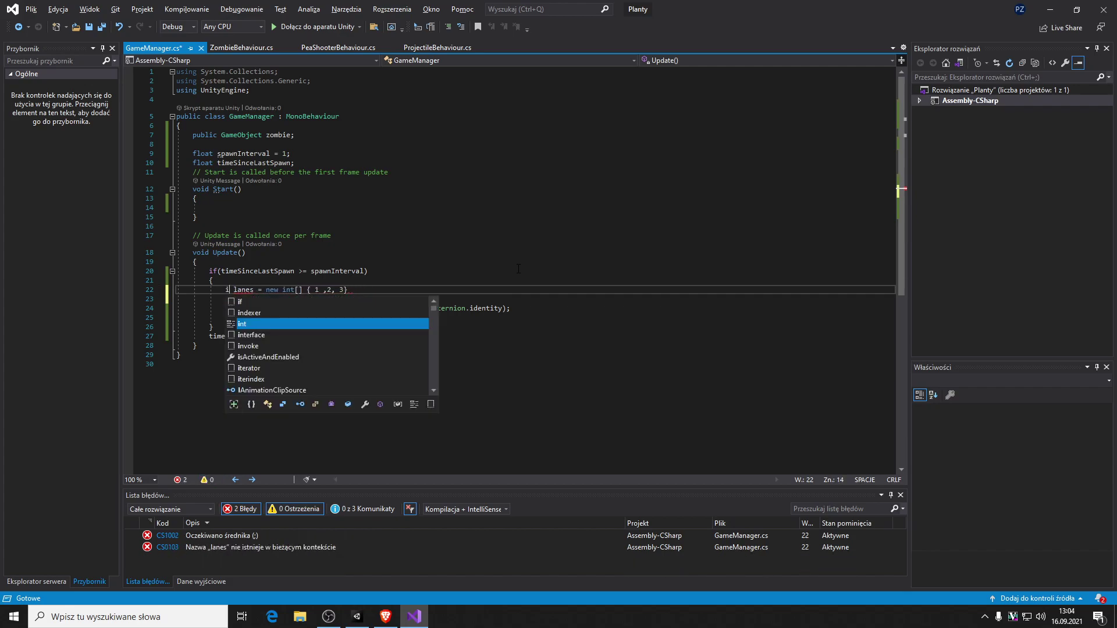
type("nt")
key("Escape")
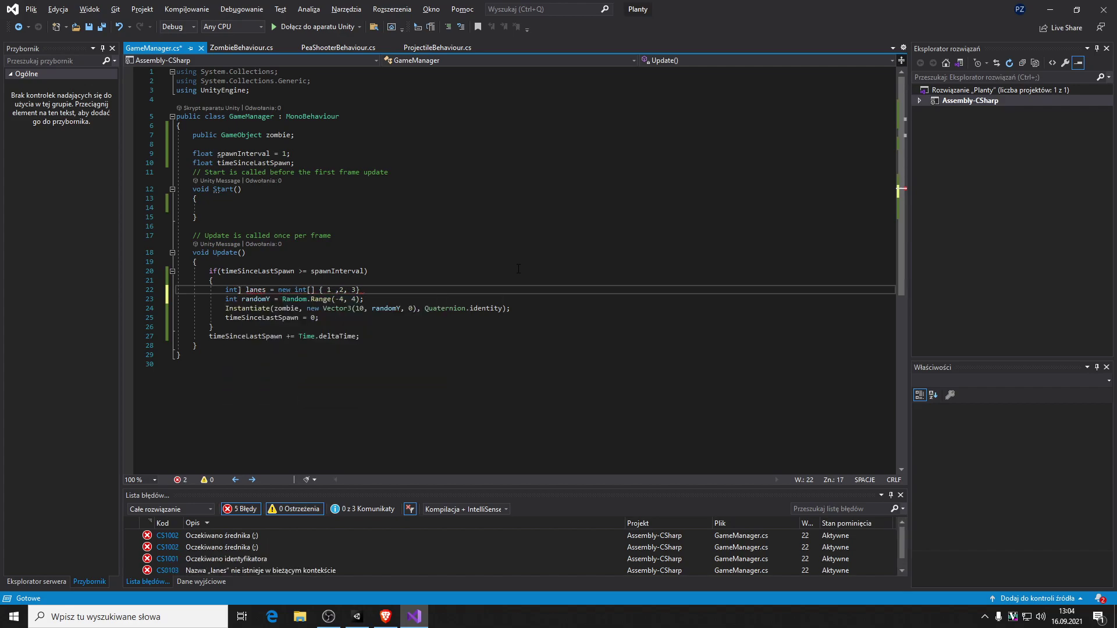
type("[]")
key("ctrl+Right")
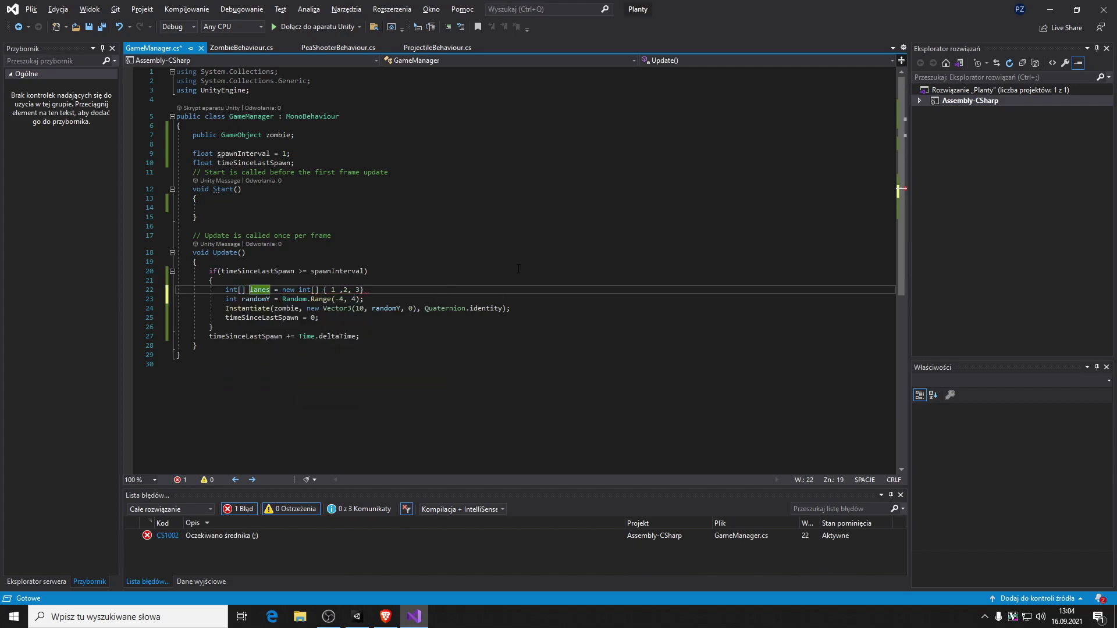
key("ctrl+Right")
key("ctrl+Right")
key("ctrl+Right")
- Replace the initializer values with -4, -2, 0, 2, 4 and end the line with a semicolon
key("BackSpace")
type("-2")
key("BackSpace")
type("4")
key("Right")
key("Right")
key("Delete")
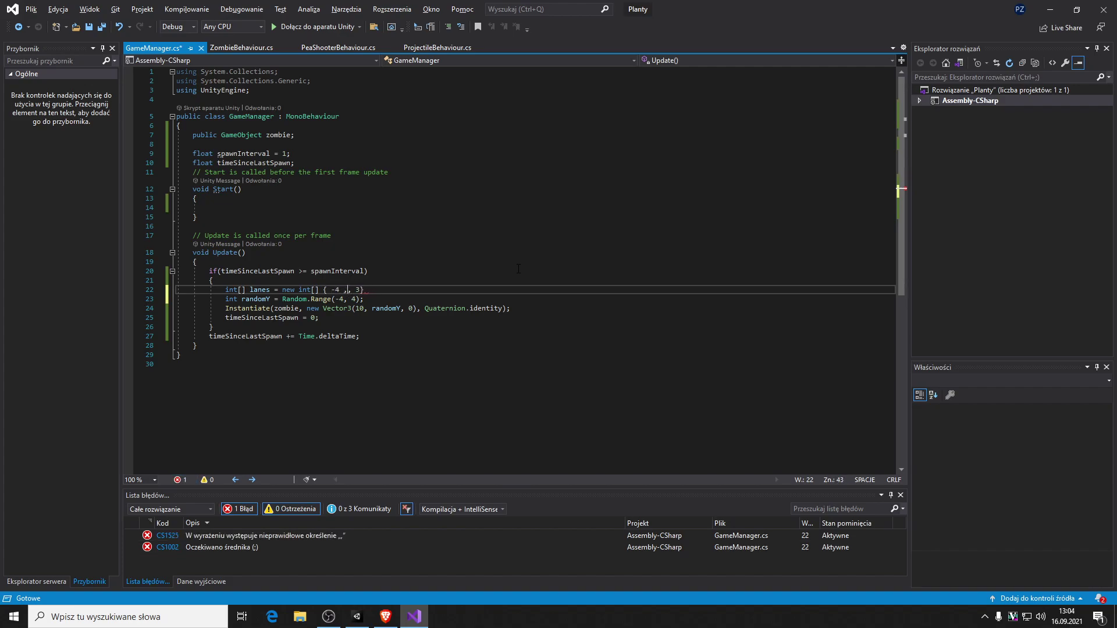
type("-2")
key("Right")
key("Right")
key("Delete")
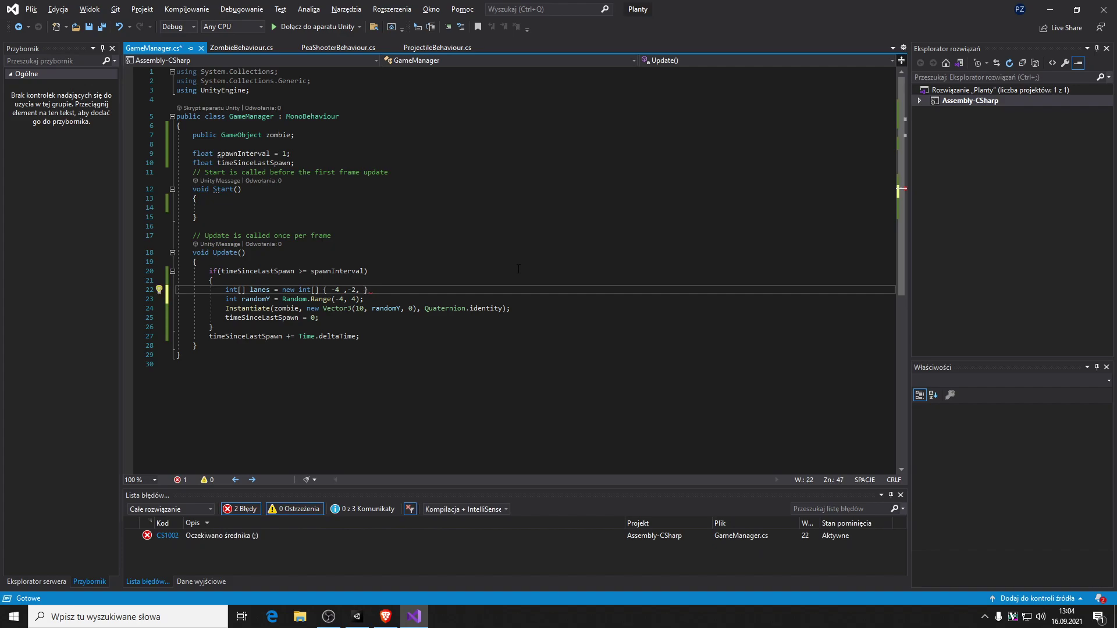
type("0, ")
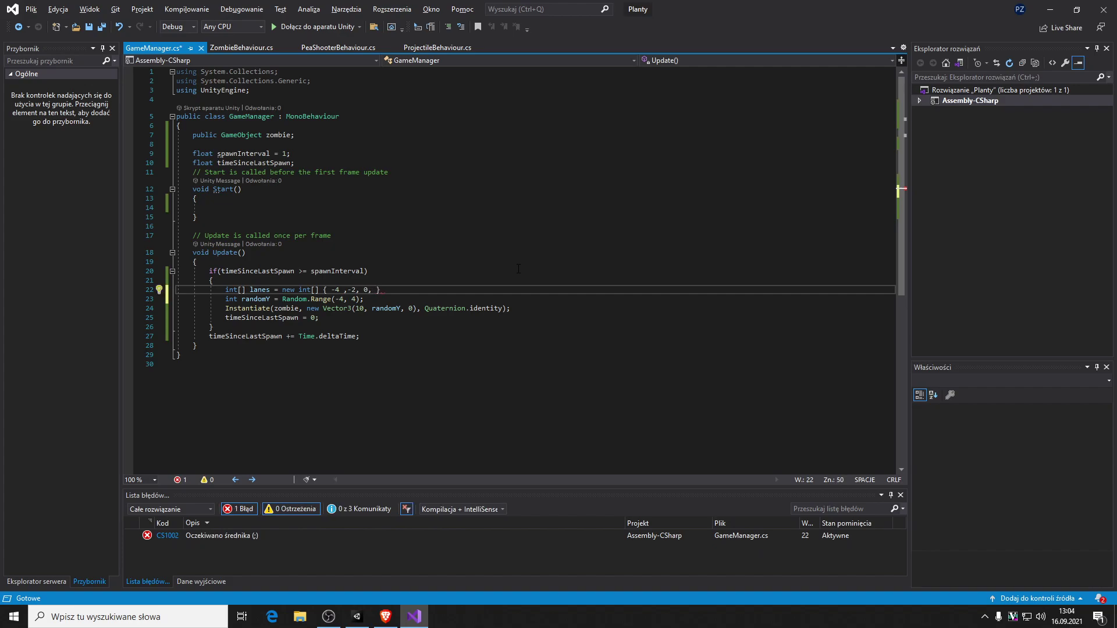
type("2, 4")
key("Right")
type(";")
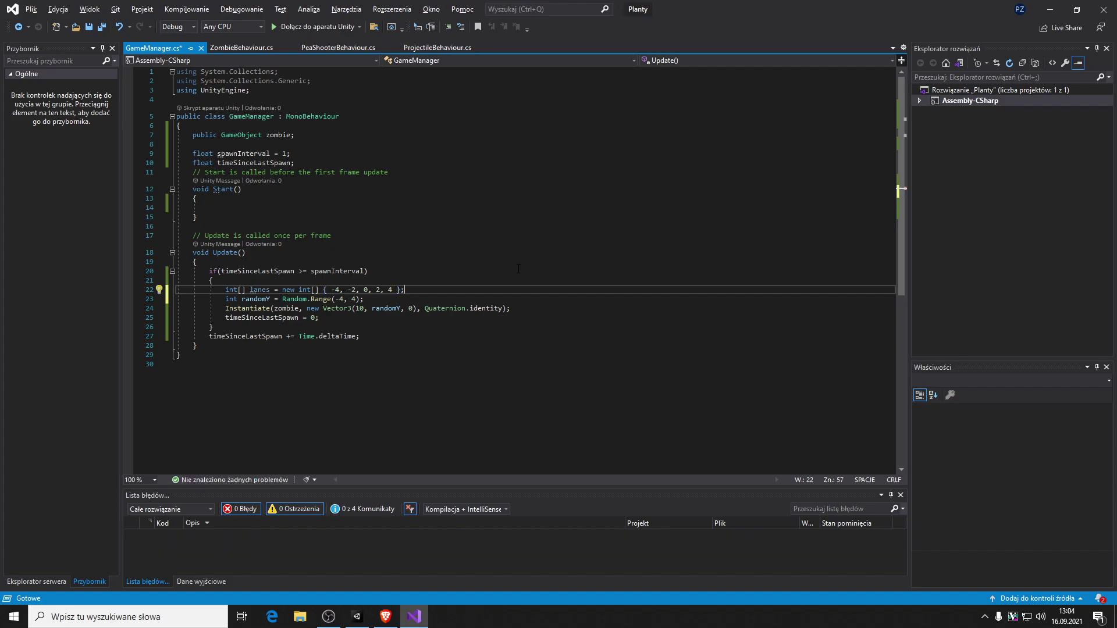
key("Down")
key("Up")
- Set the range's lower bound to 0 and rename randomY to randomIndex in every use, then save
key("Down")
key("BackSpace")
key("BackSpace")
type("0")
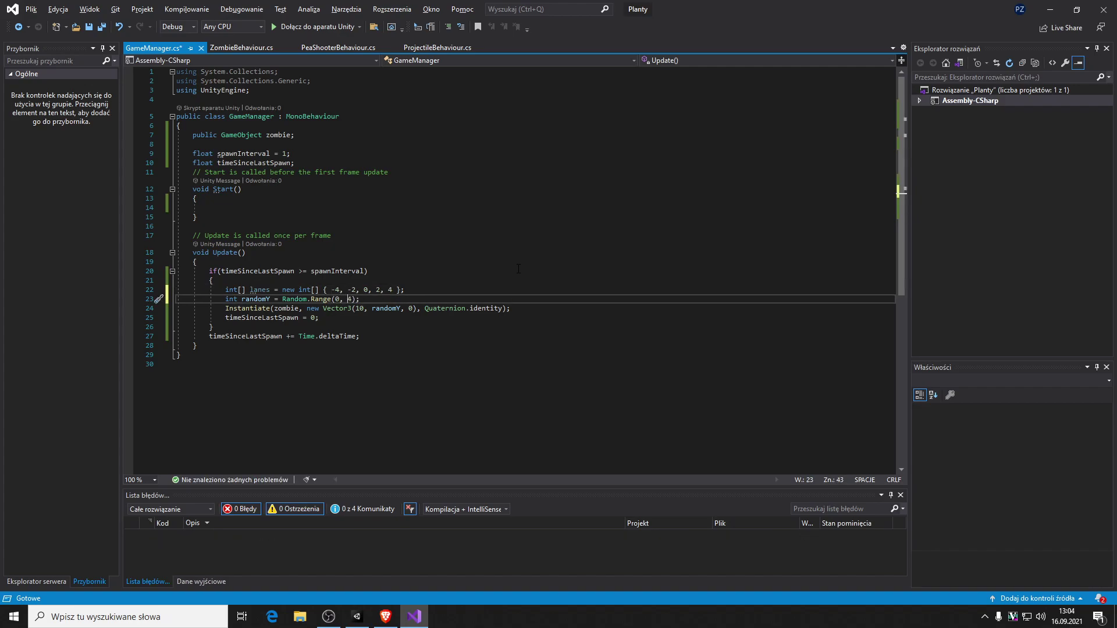
key("BackSpace")
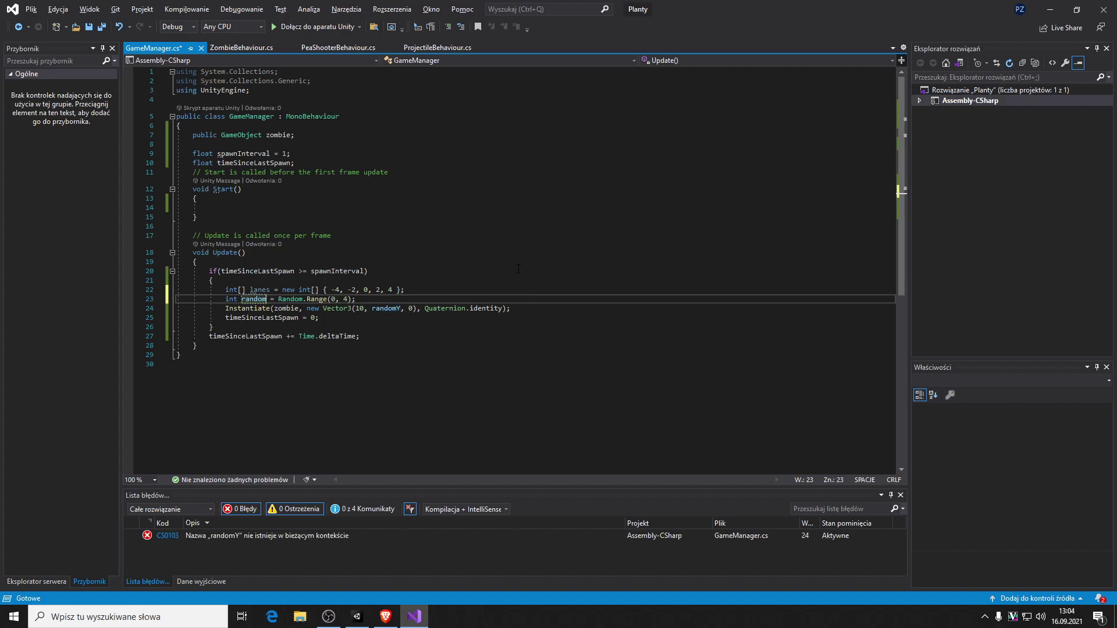
type("Index")
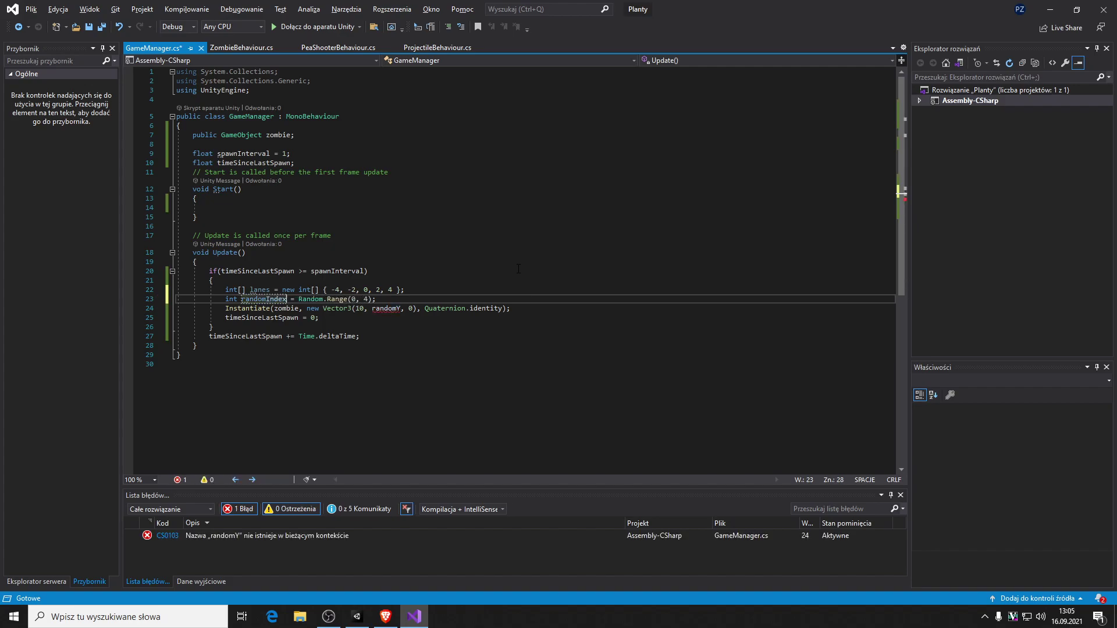
key("ctrl+period")
key("Return")
key("ctrl+s")
- Replace the upper bound 4 with lanes.Length and save
key("Right")
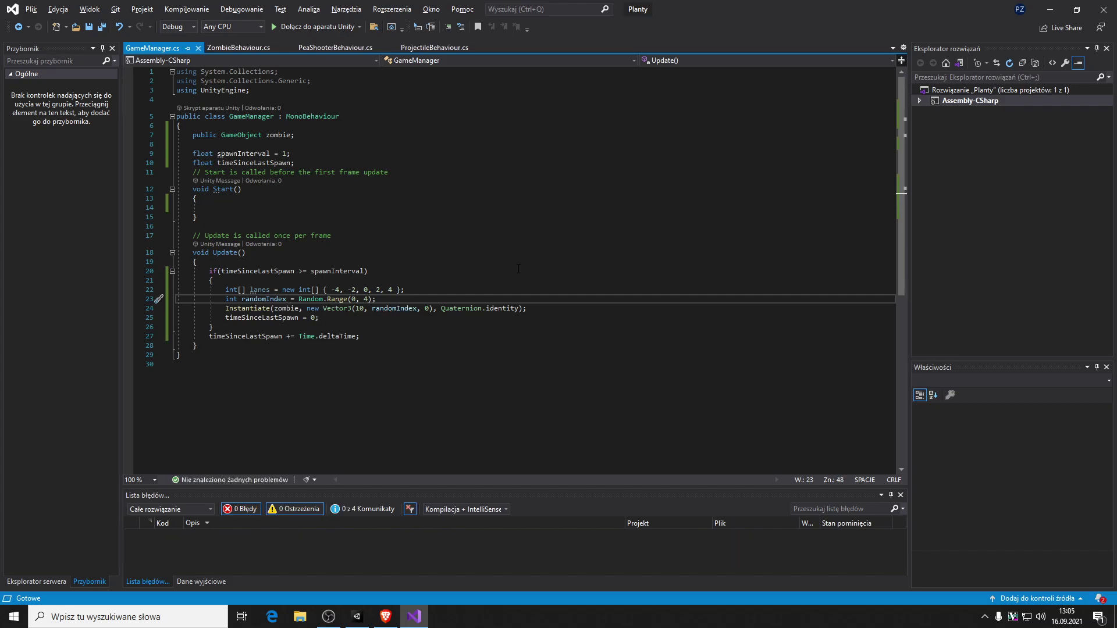
key("BackSpace")
type("labn")
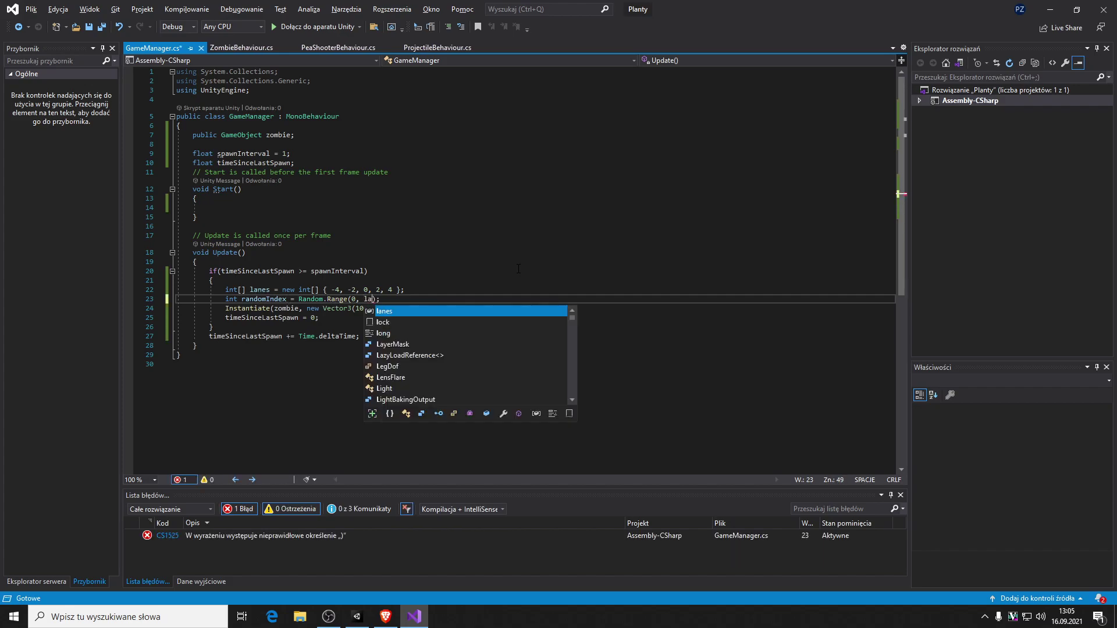
key("Tab")
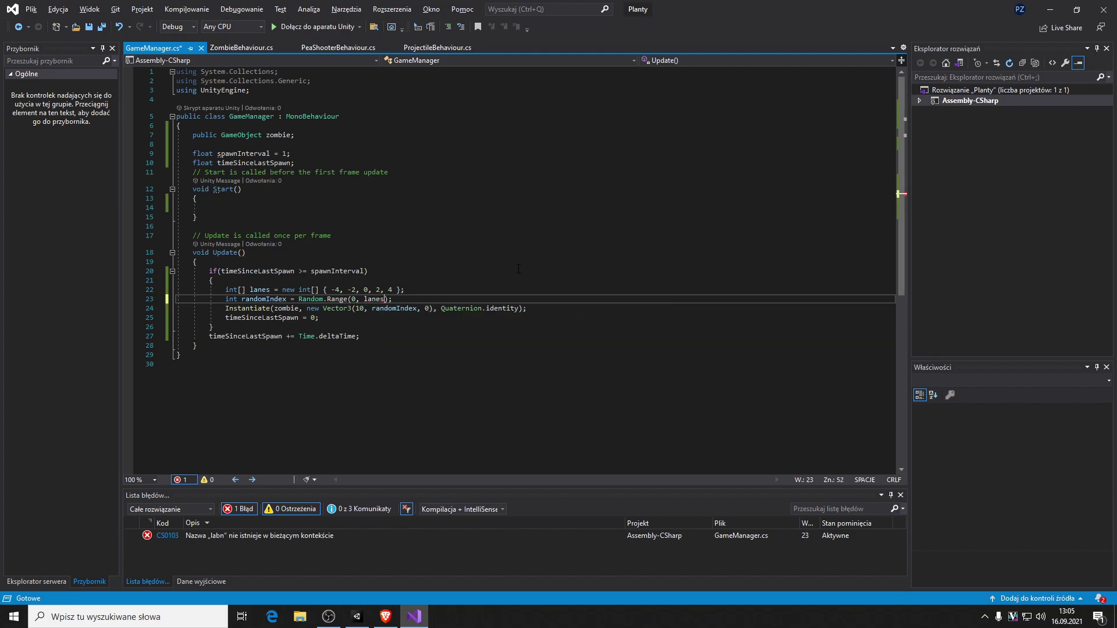
type(".le")
key("Tab")
key("Right")
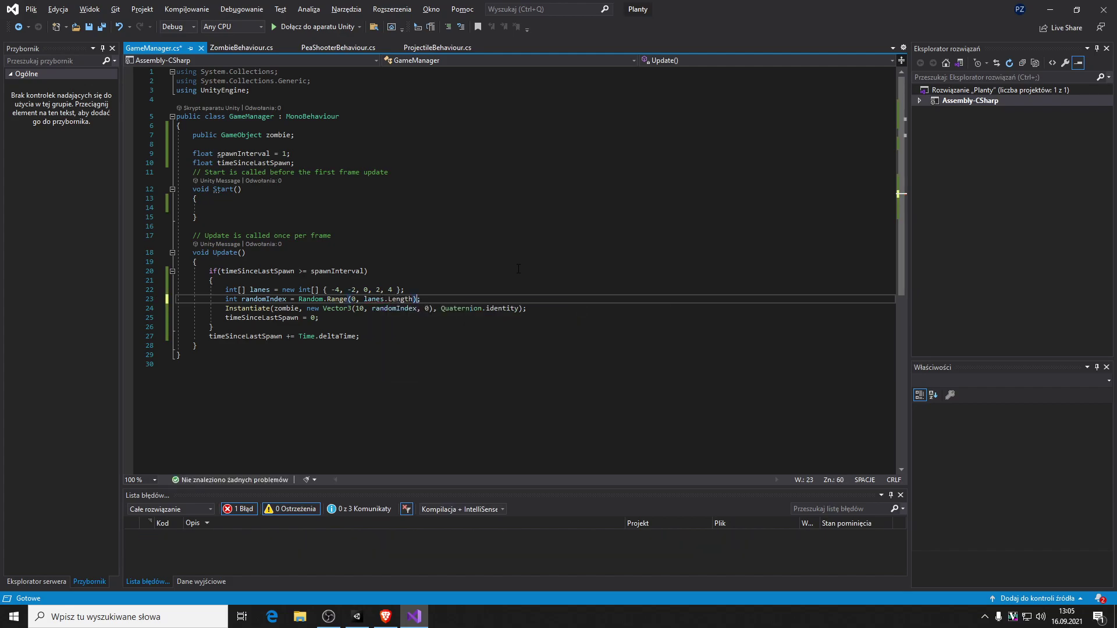
key("ctrl+s")
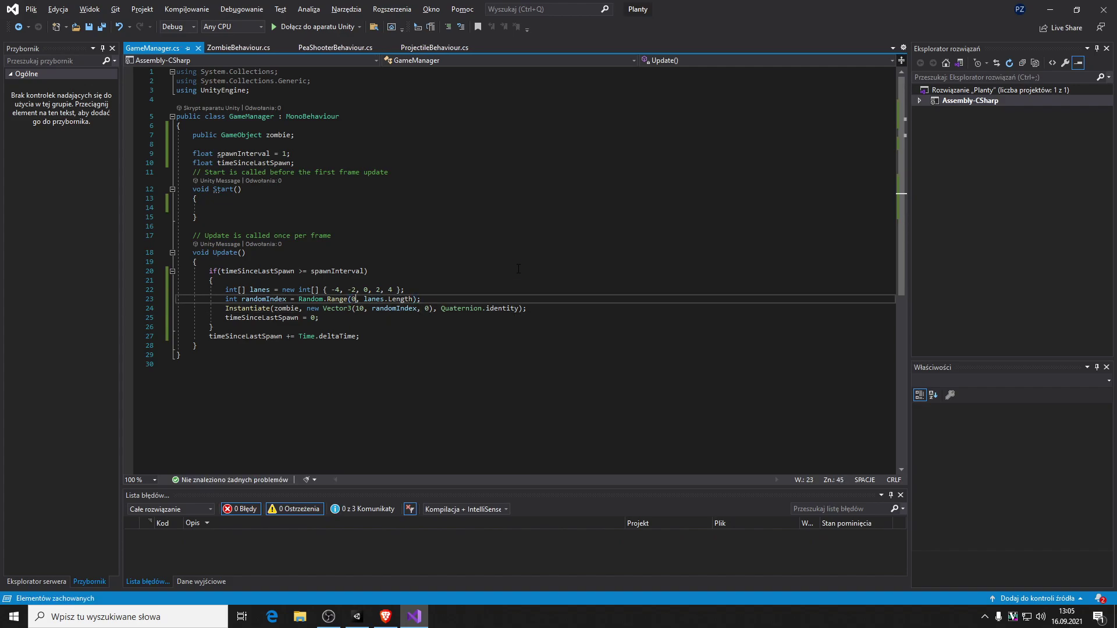
- Use lanes[randomIndex] as the spawn position in Instantiate, save, and switch to the browser
key("Right")
key("Right")
key("Right")
key("Down")
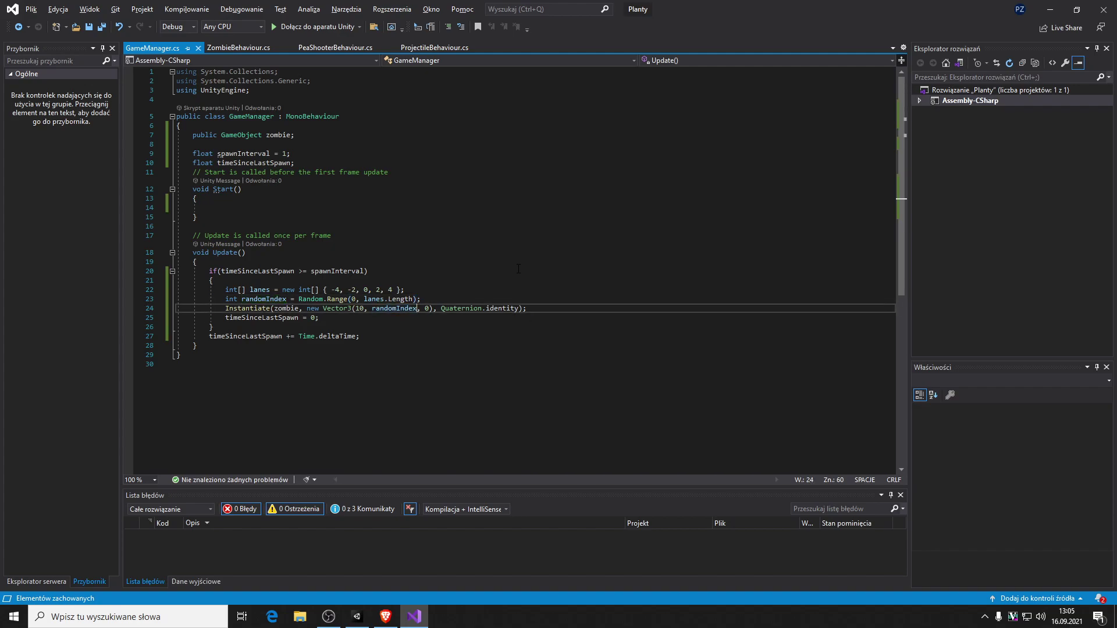
key("ctrl+shift+Left")
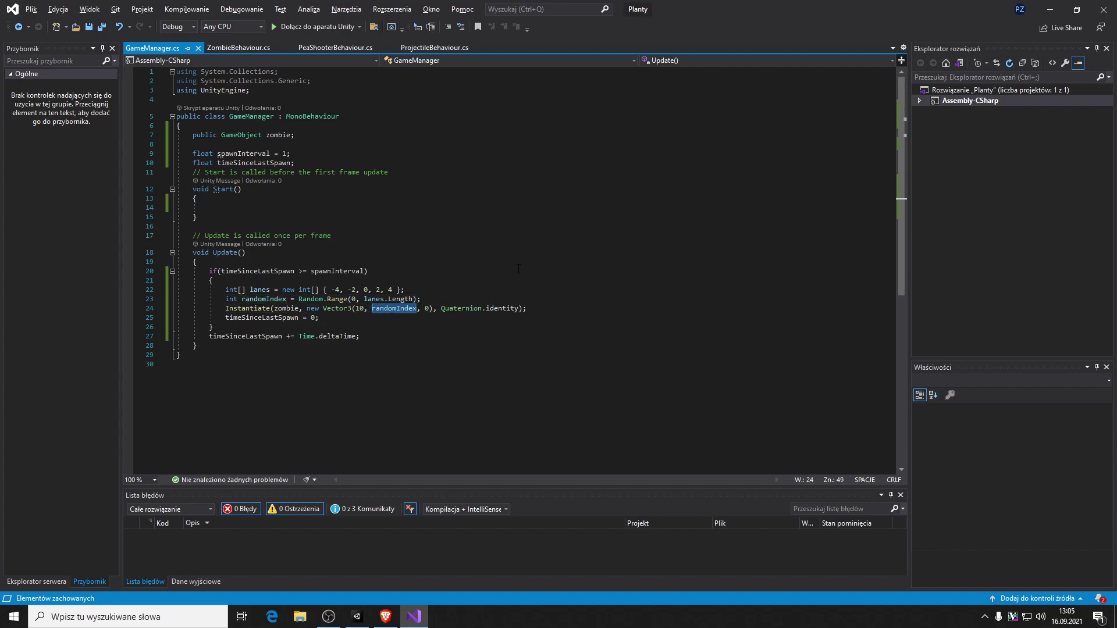
type("lanes")
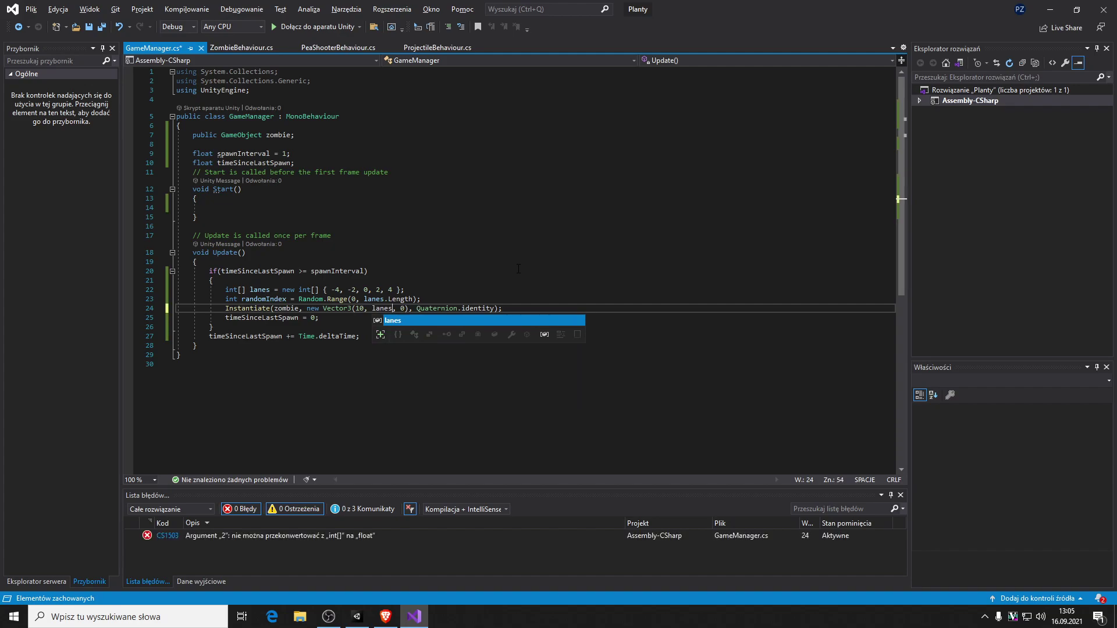
type("[ra")
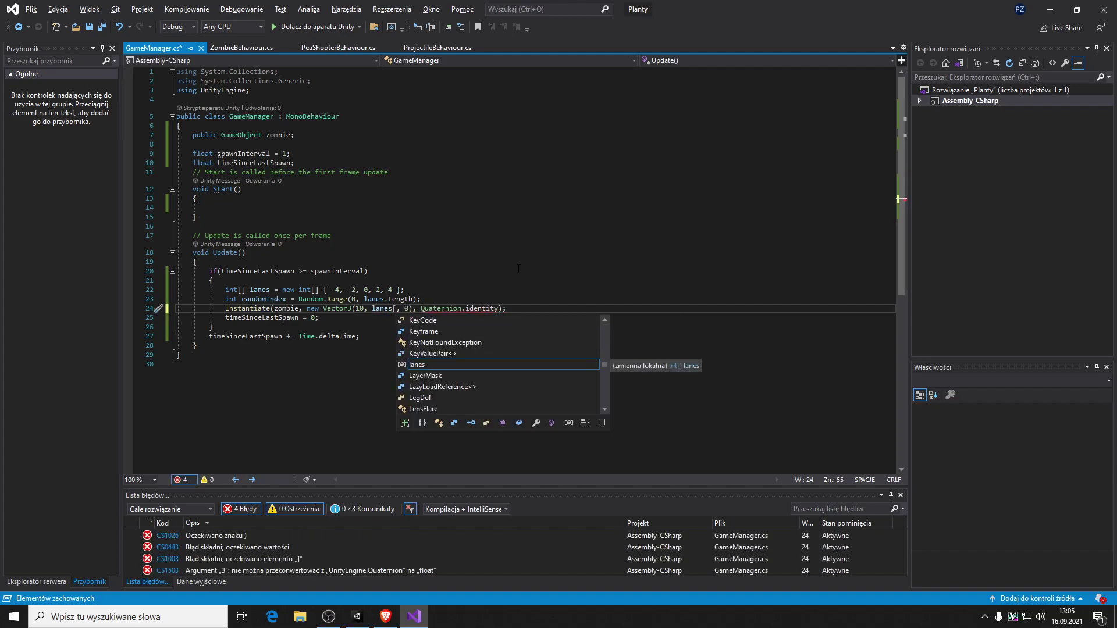
key("Tab")
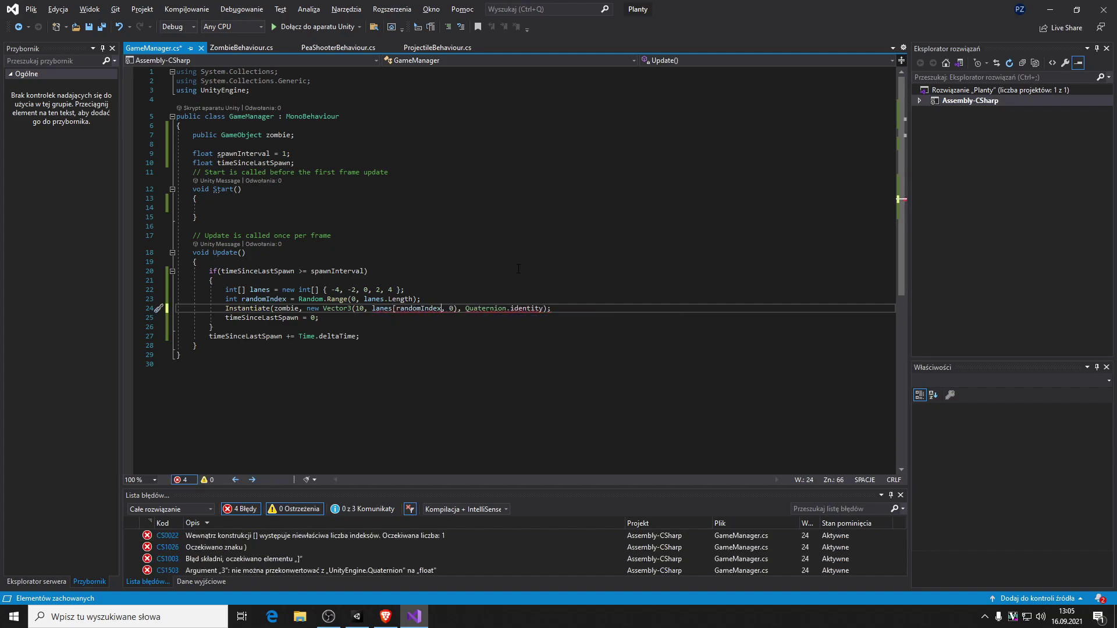
type("]")
key("ctrl+s")
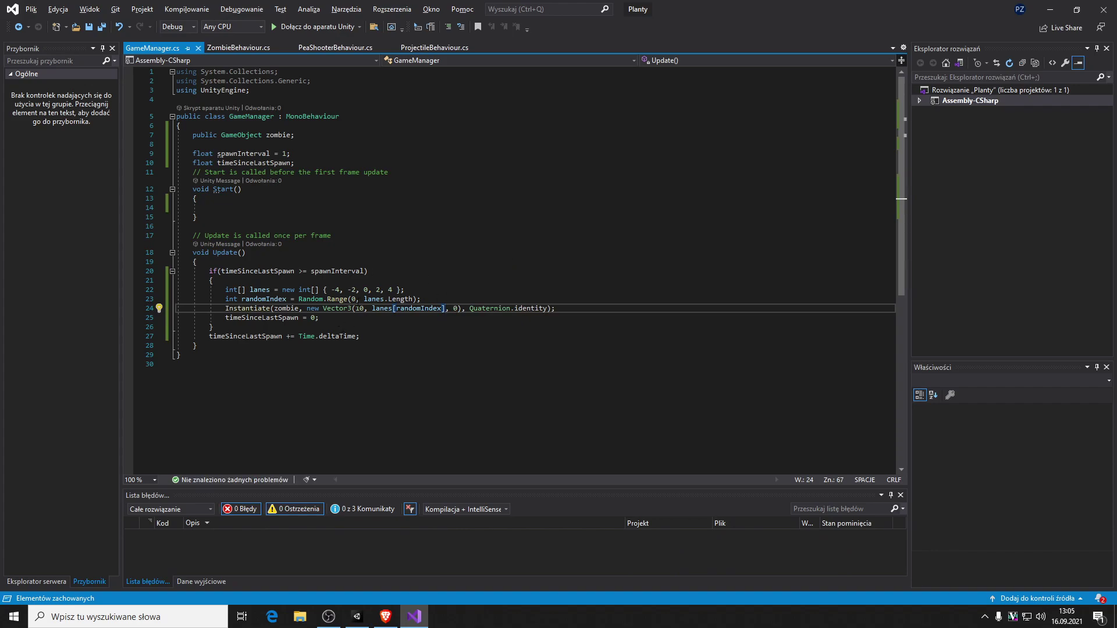
key("alt+Tab")
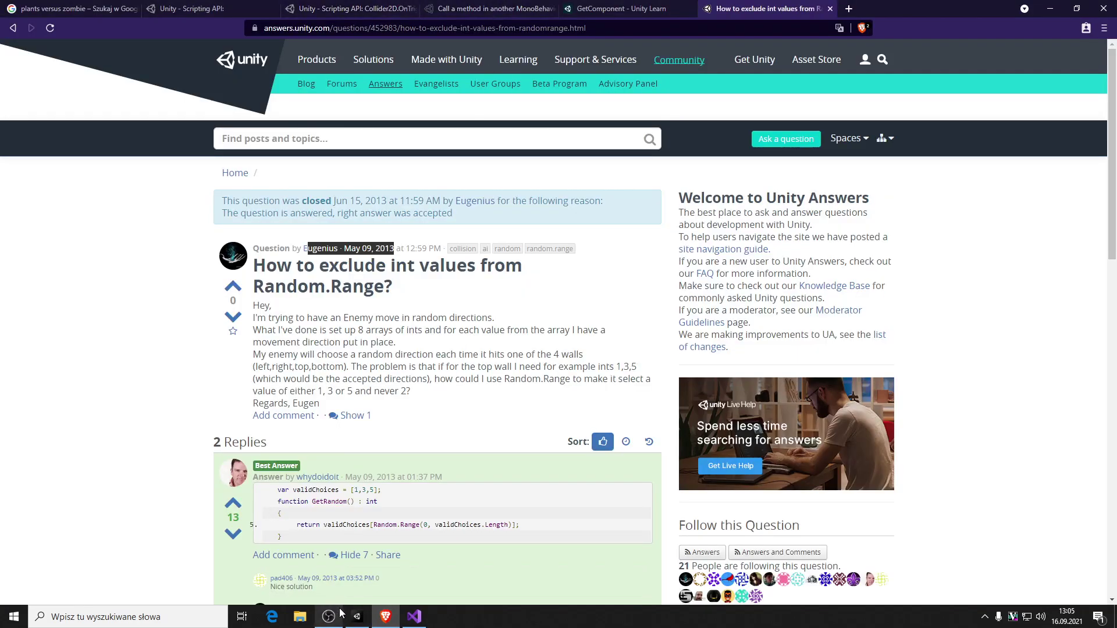
- Play the scene in Unity to watch zombies spawn across lanes, stop, then select the Zombie prefab
left_click(357, 616)
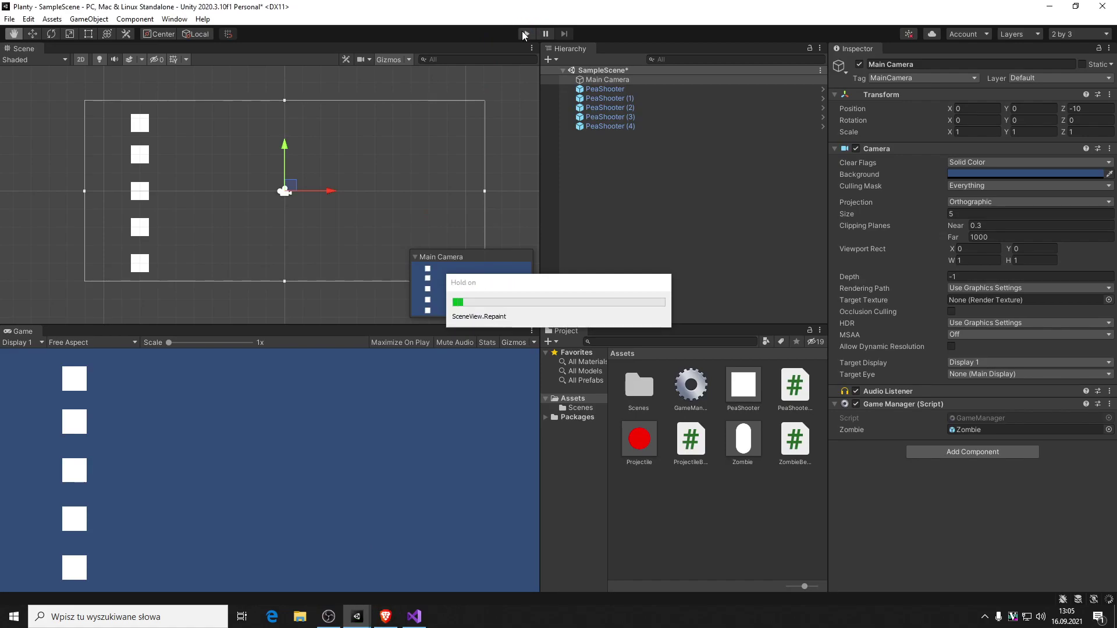
left_click(527, 34)
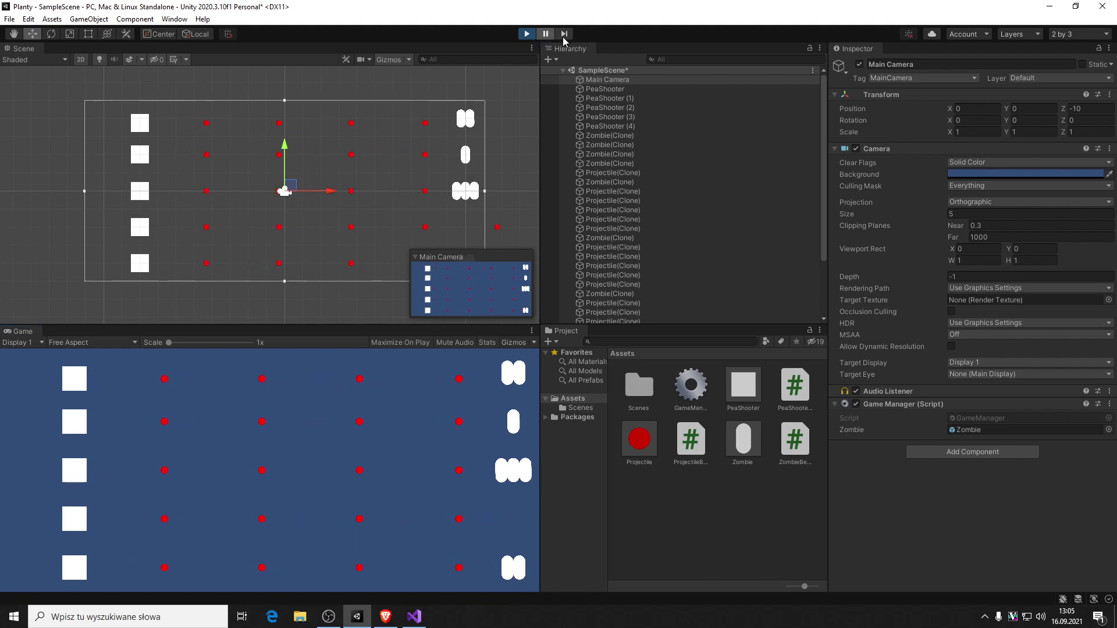
left_click(530, 38)
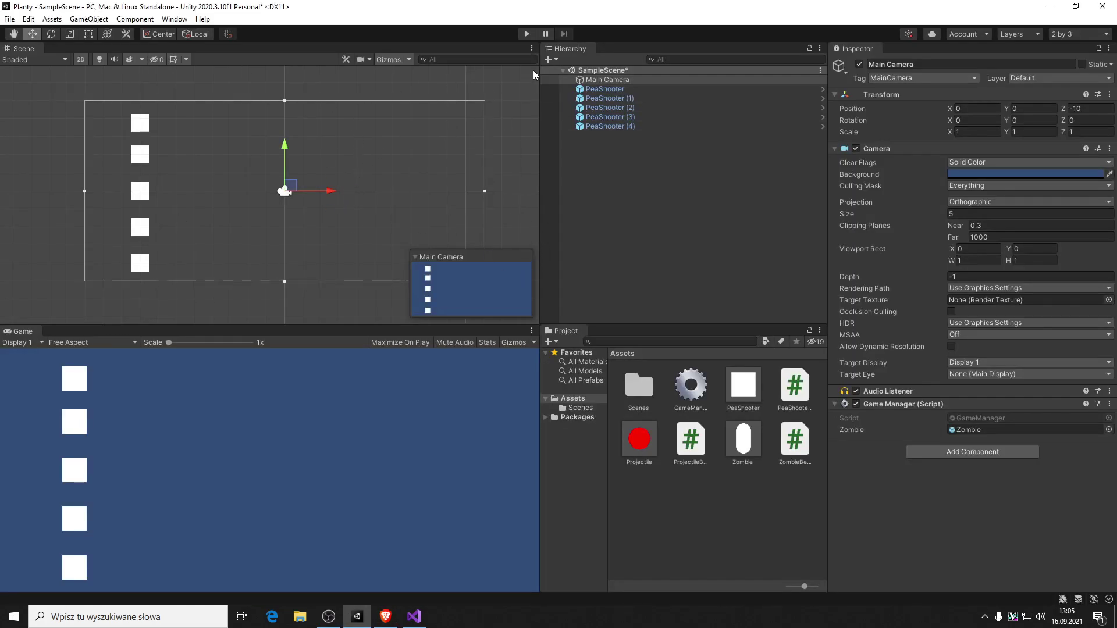
left_click(753, 430)
- Return to Visual Studio and open ZombieBehaviour.cs with the caret in its Start method
key("alt+Tab")
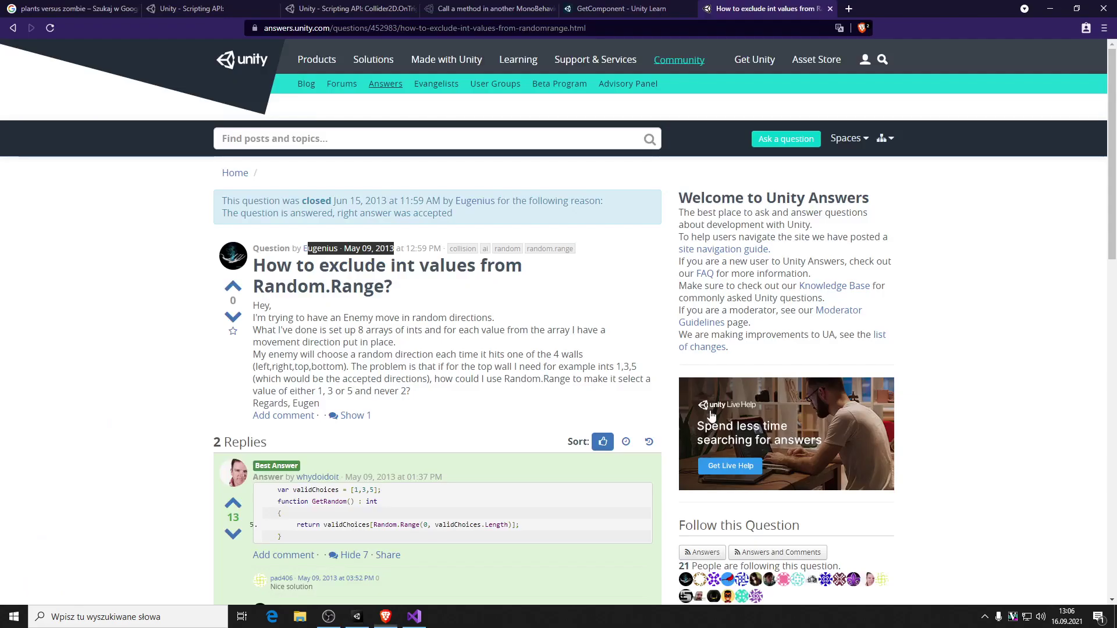
key("alt+Tab")
key("alt+Tab")
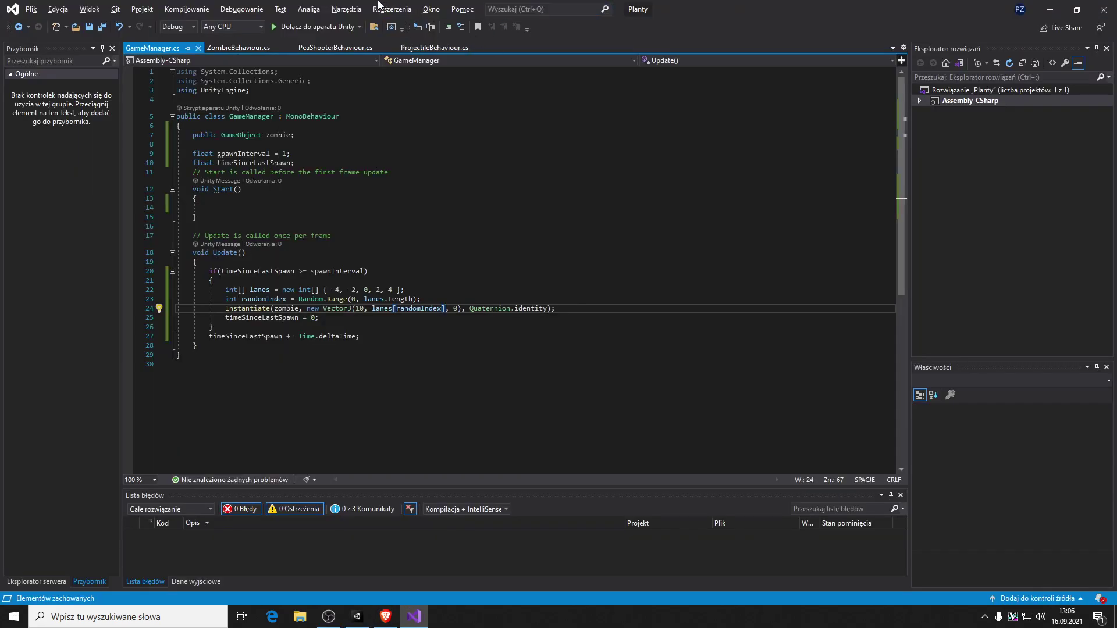
key("alt+Tab")
key("alt+Tab")
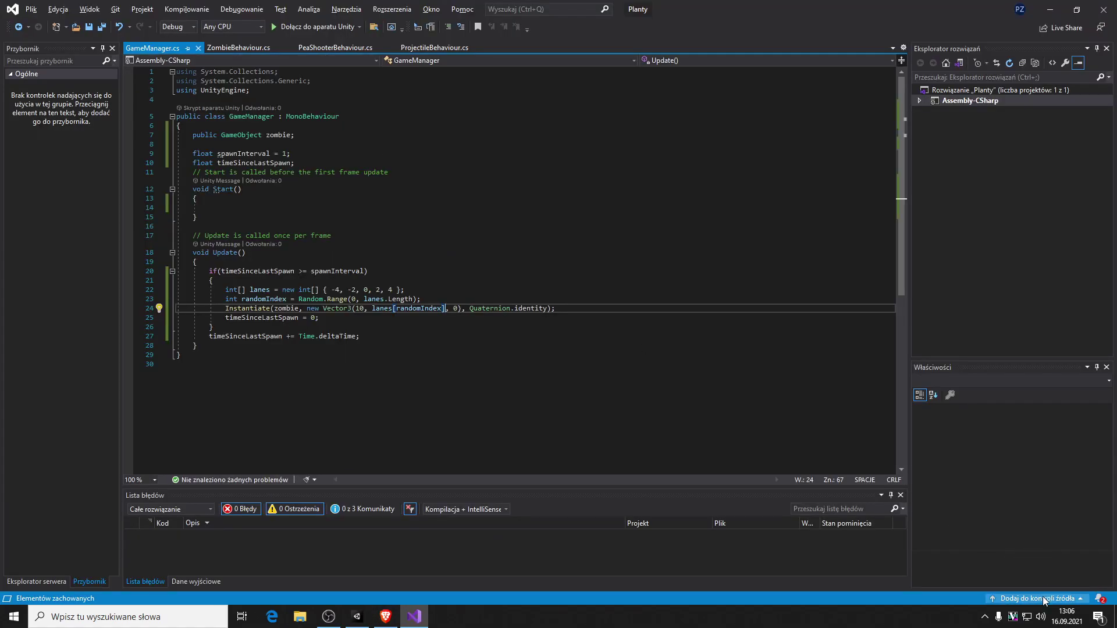
left_click(235, 46)
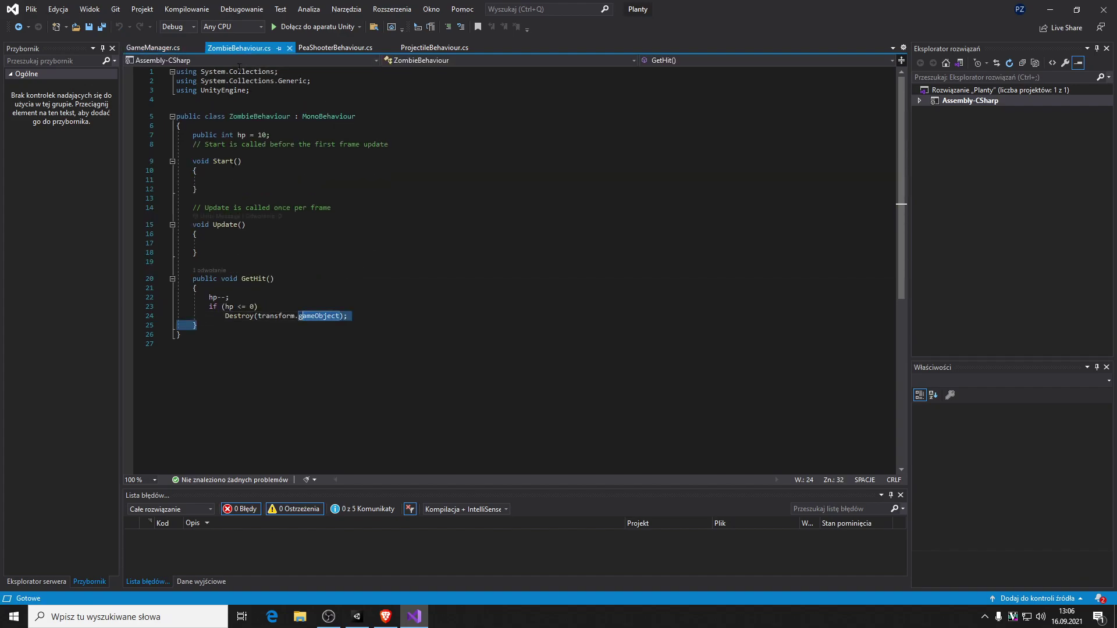
left_click(152, 47)
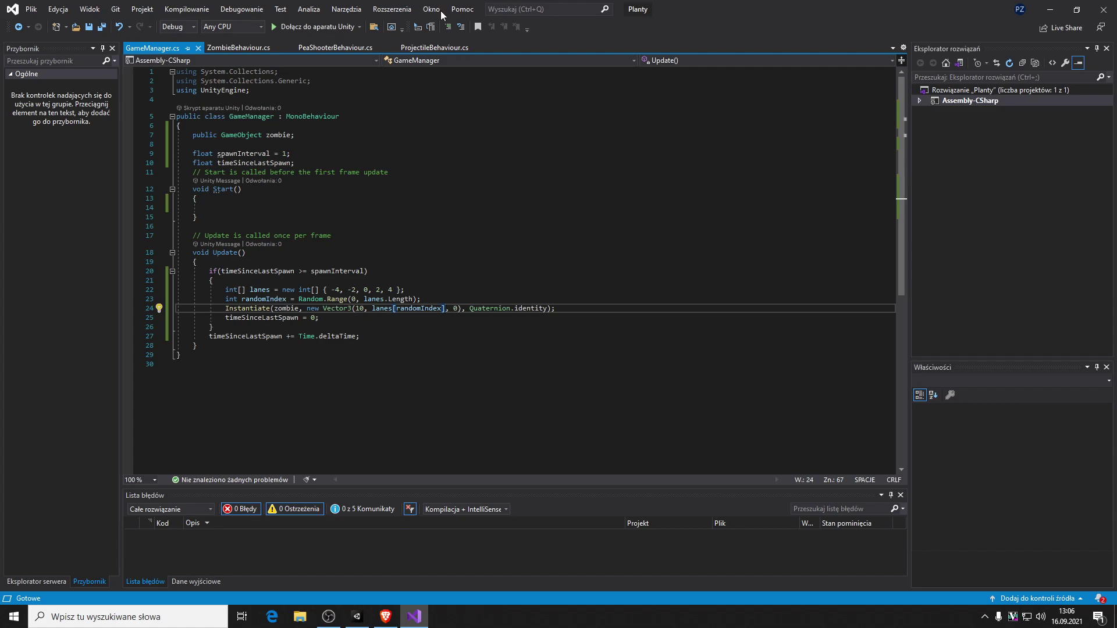
left_click(269, 50)
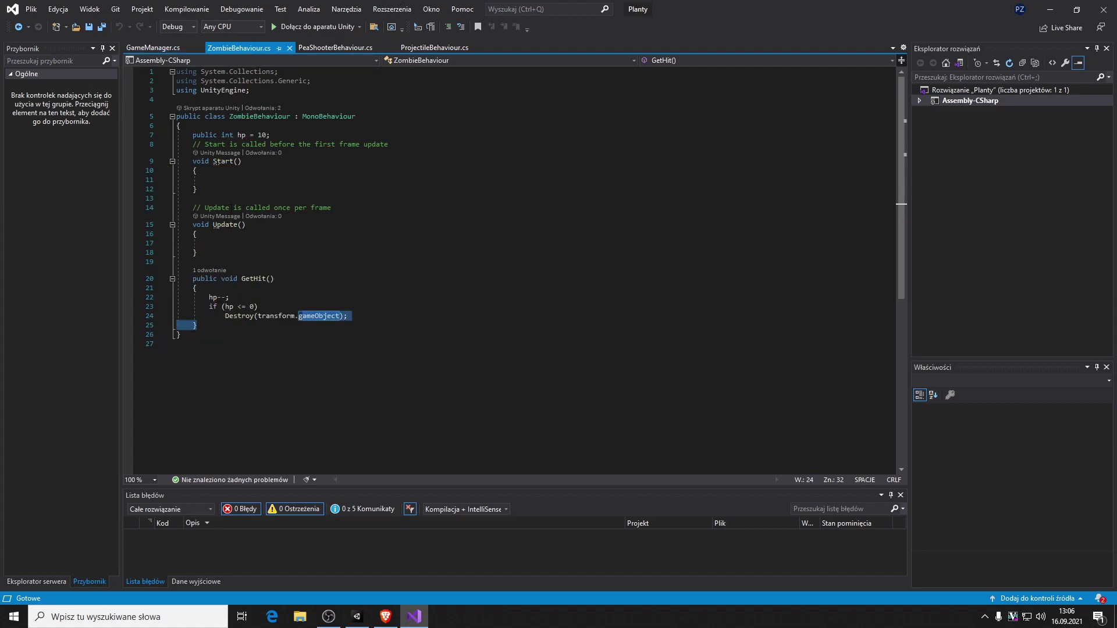
left_click(295, 182)
key("alt+Tab")
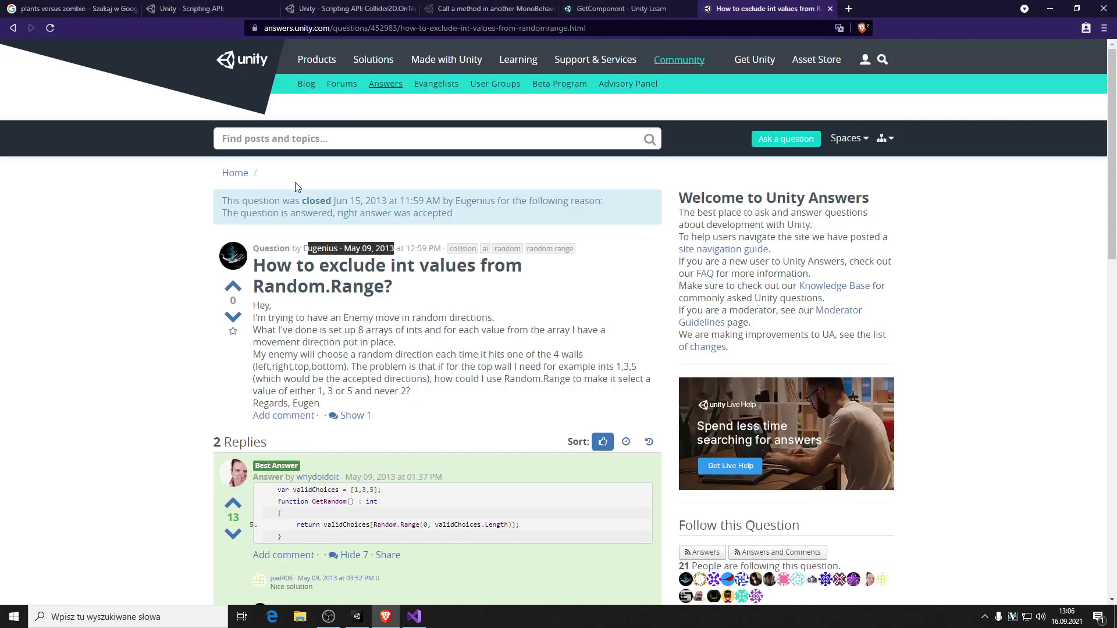
key("alt+Tab")
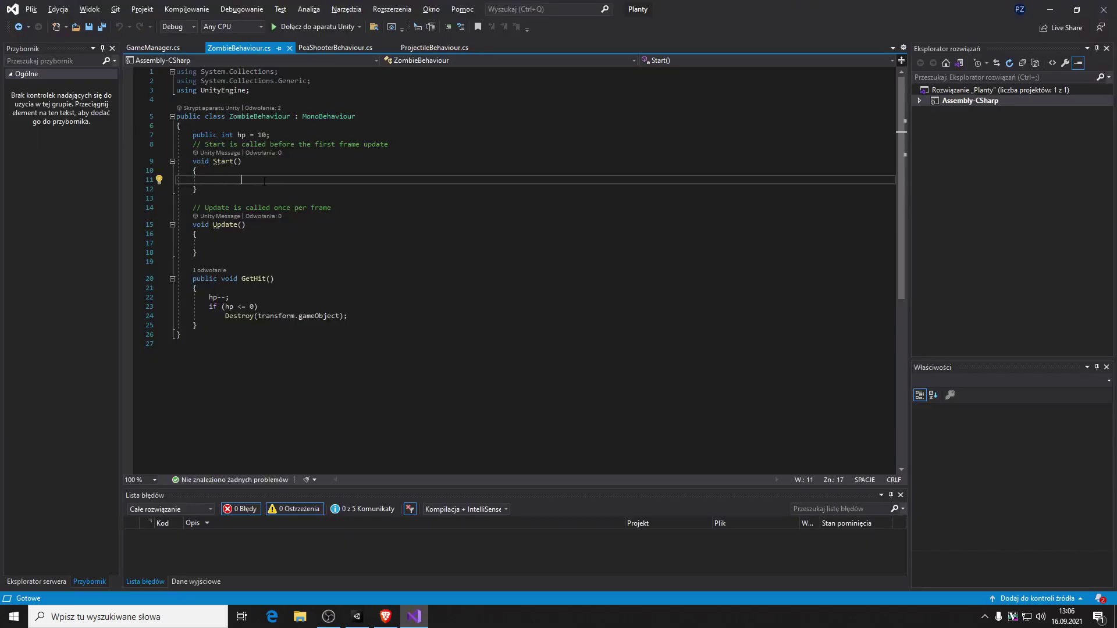
- Inside Start, begin the line transform.gameObject.GetComponent
left_click(256, 241)
left_click(259, 163)
left_click(281, 183)
left_click(214, 170)
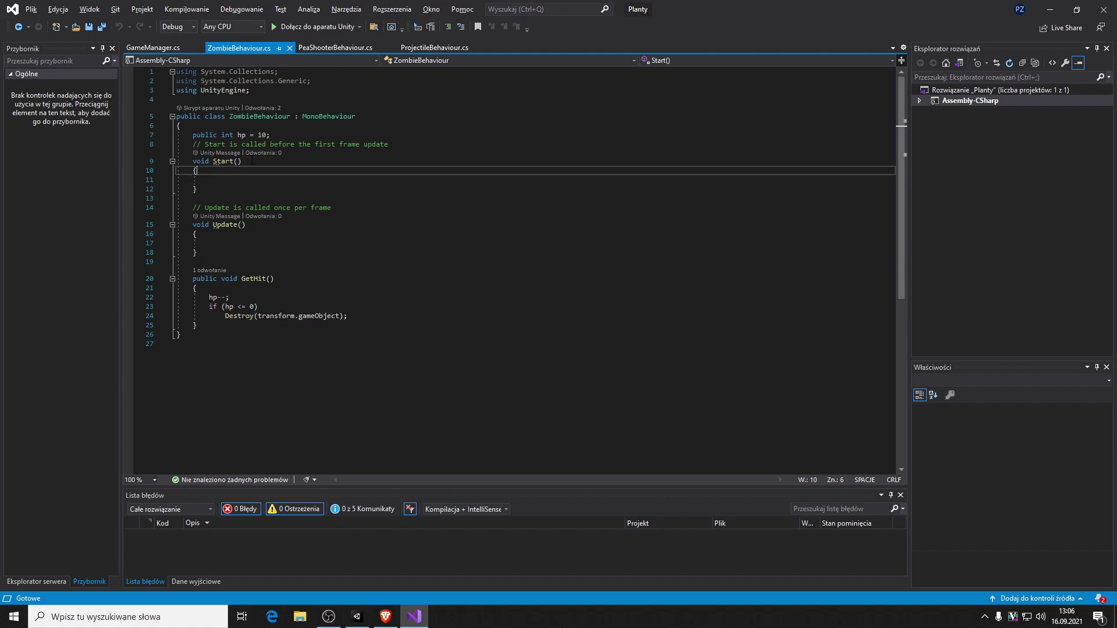
key("Down")
key("Down")
key("Up")
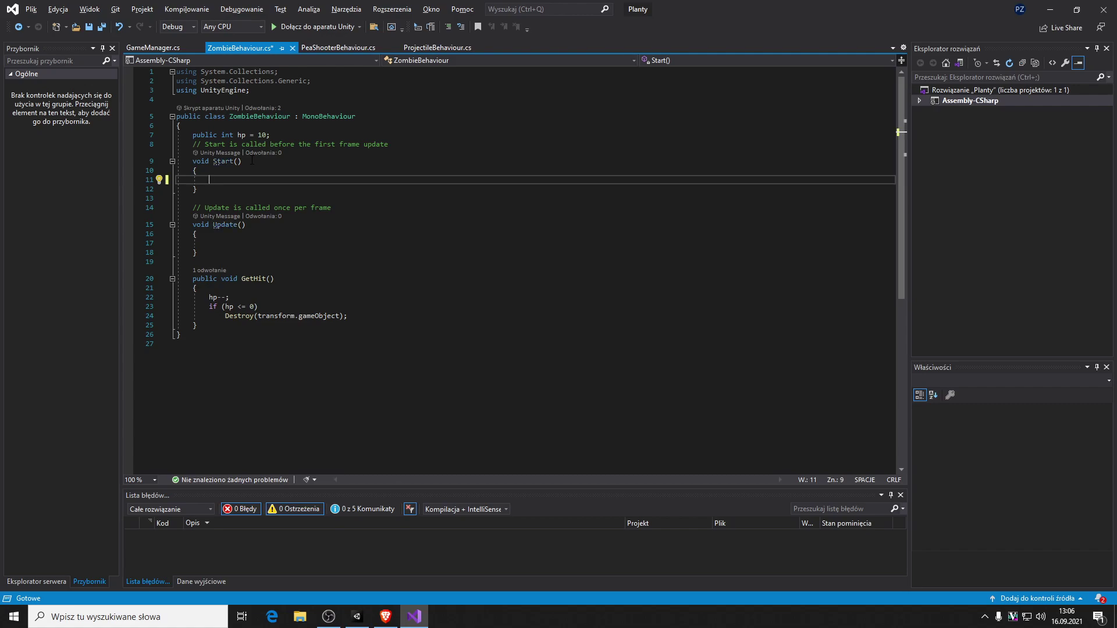
type("transform.gameObject")
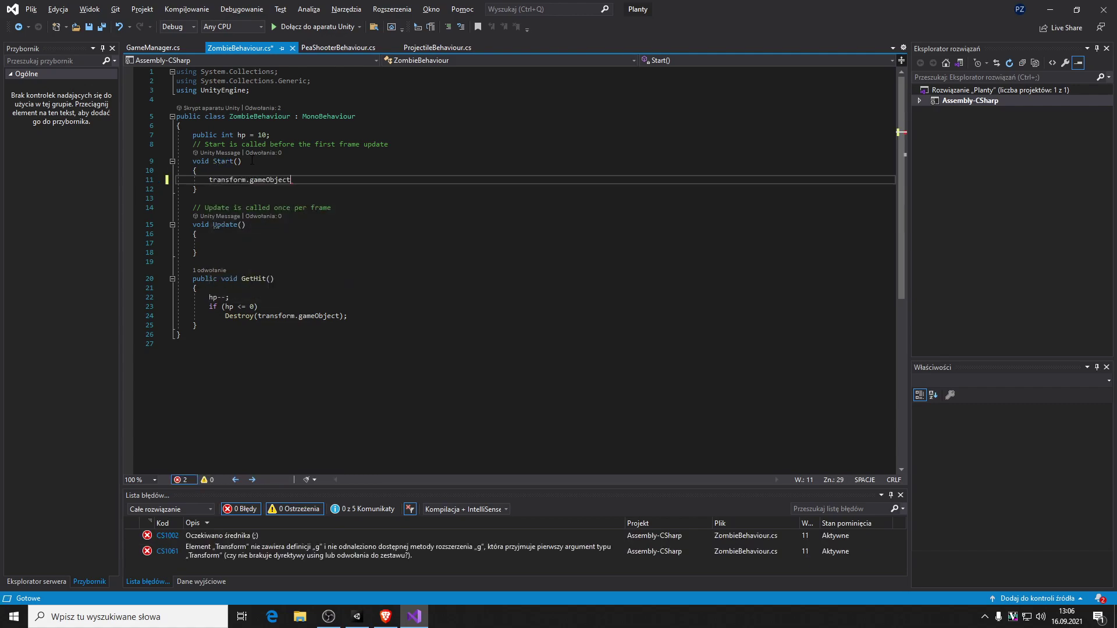
type(".")
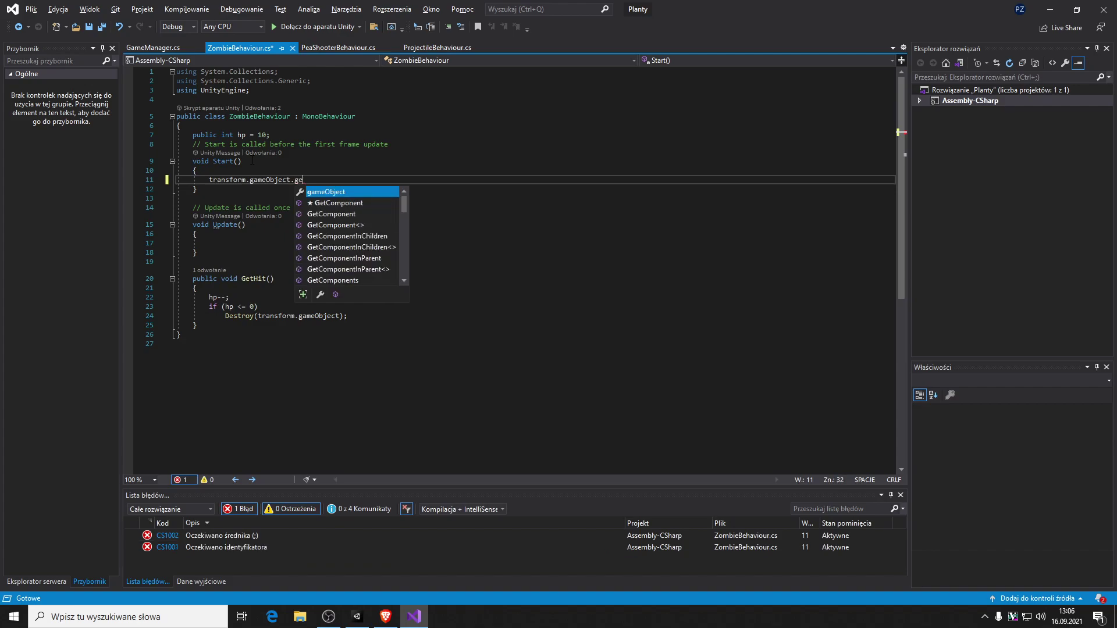
type("Get")
key("Tab")
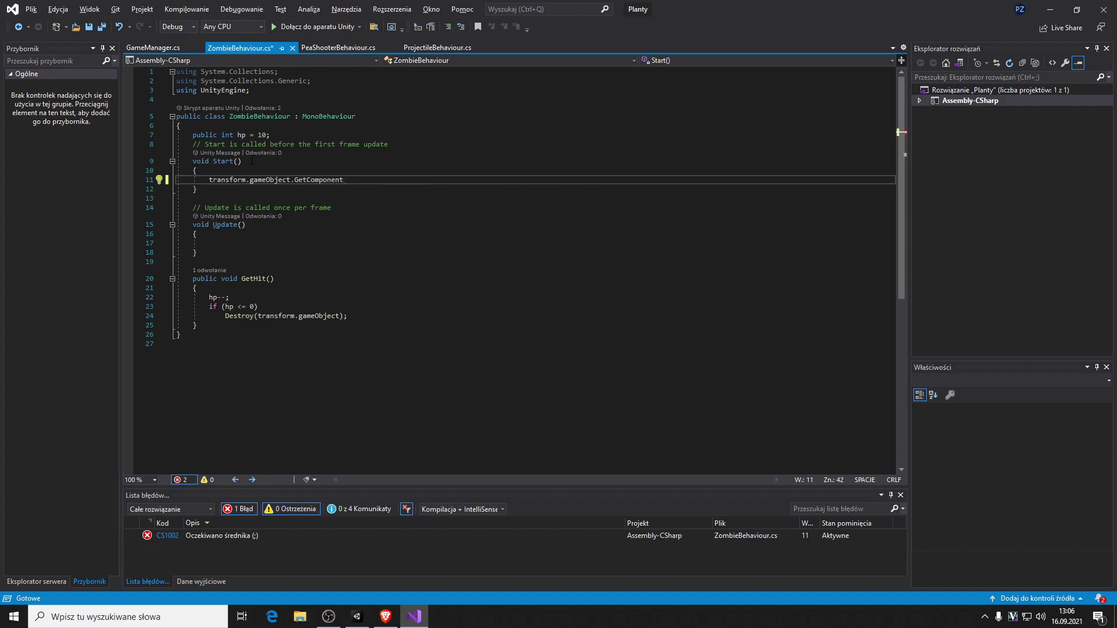
- Complete it as <Rigidbody2D>().AddForce(Vector2.left * 50); and save the script
type("<R")
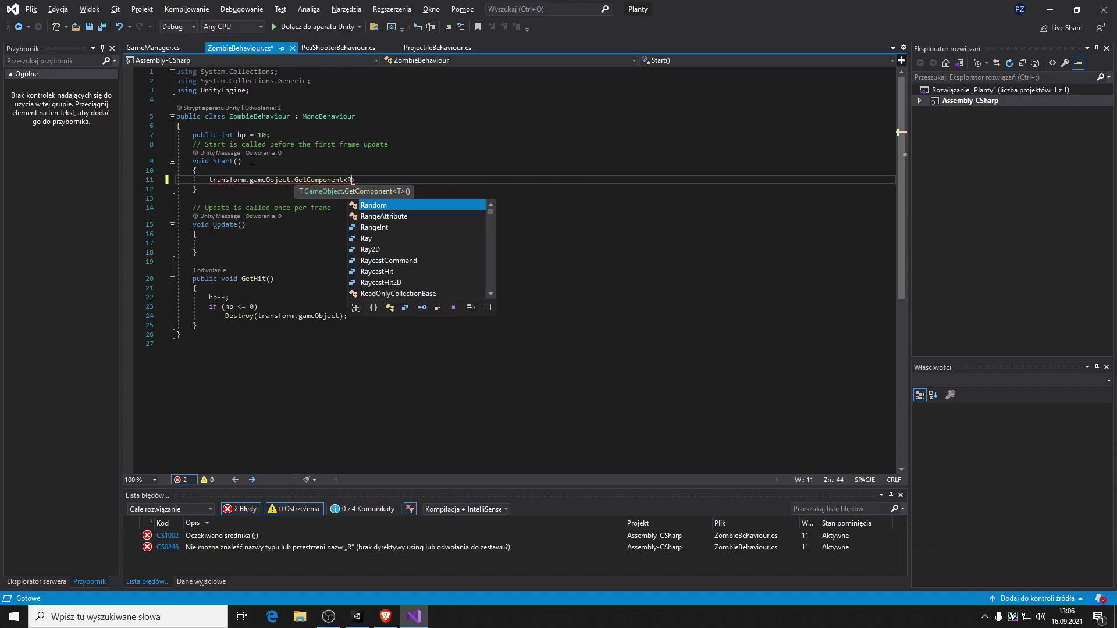
type("ig")
key("Down")
key("Tab")
type(">()")
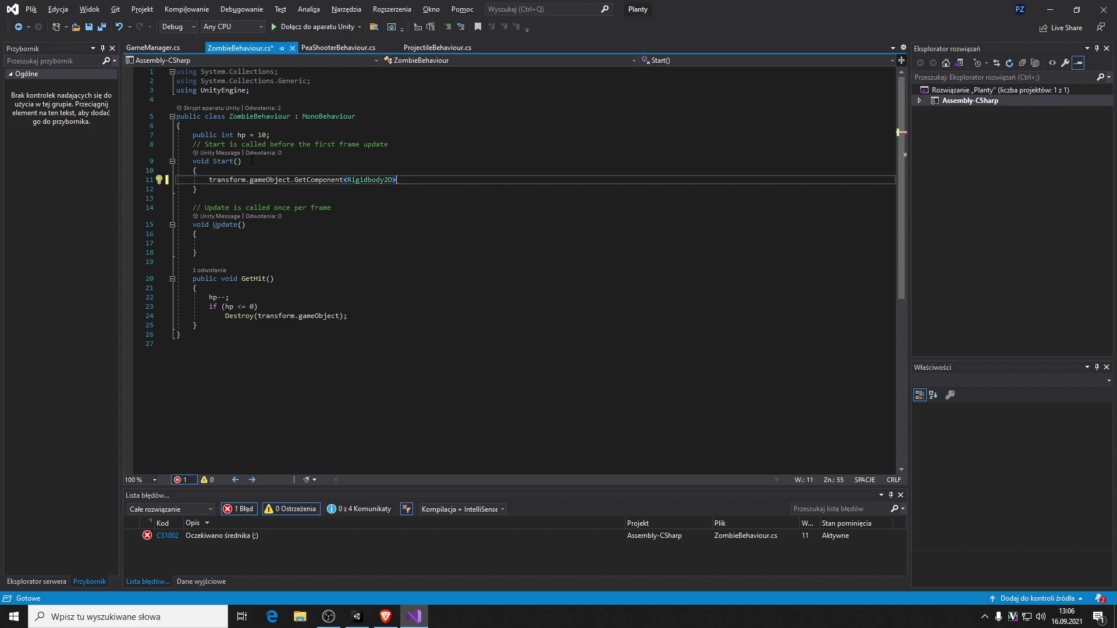
type(".Add")
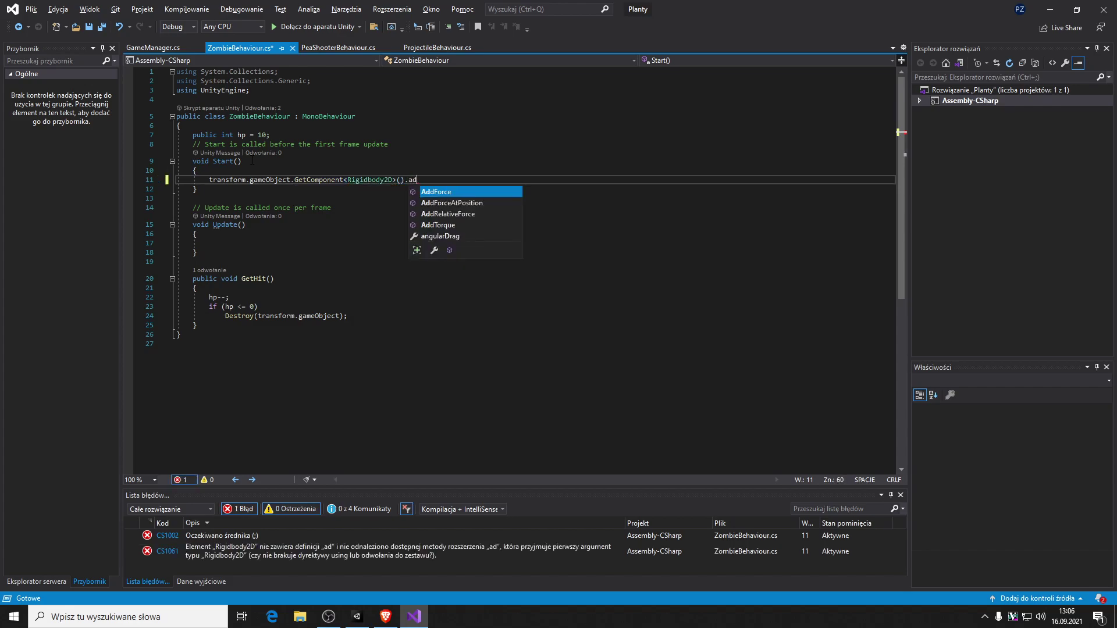
key("Tab")
type("(")
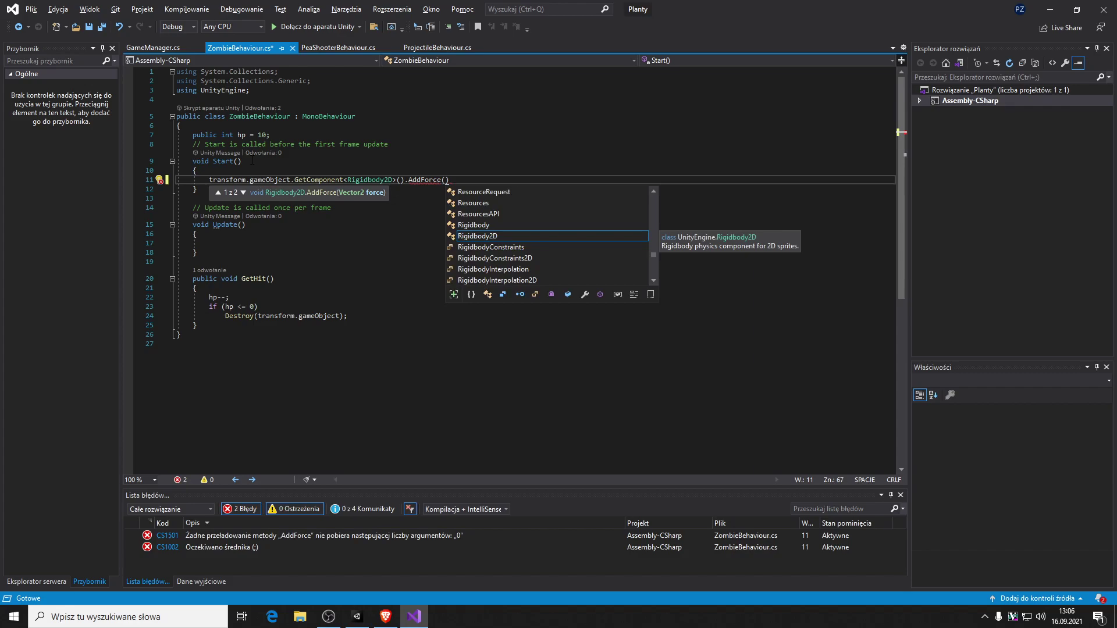
type("ve")
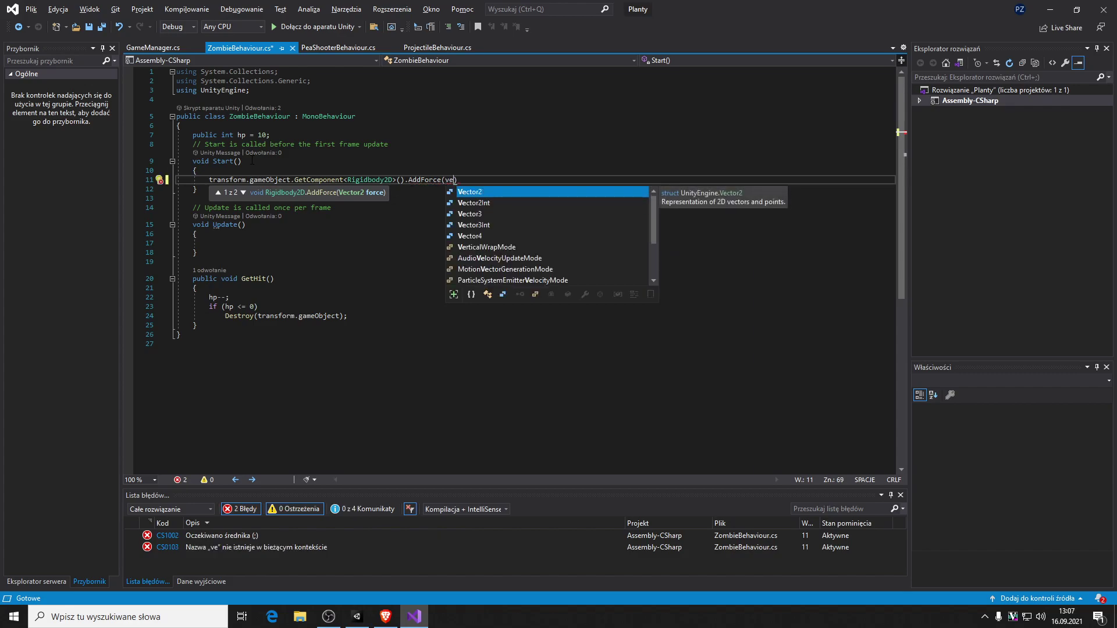
key("Tab")
type(".le")
key("Tab")
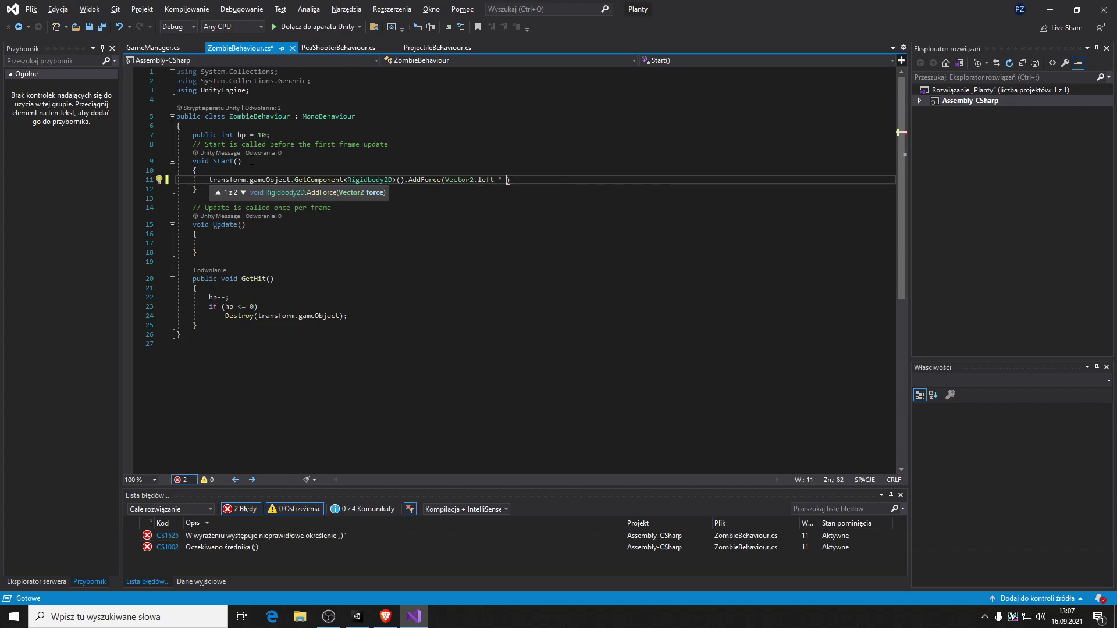
type("50)")
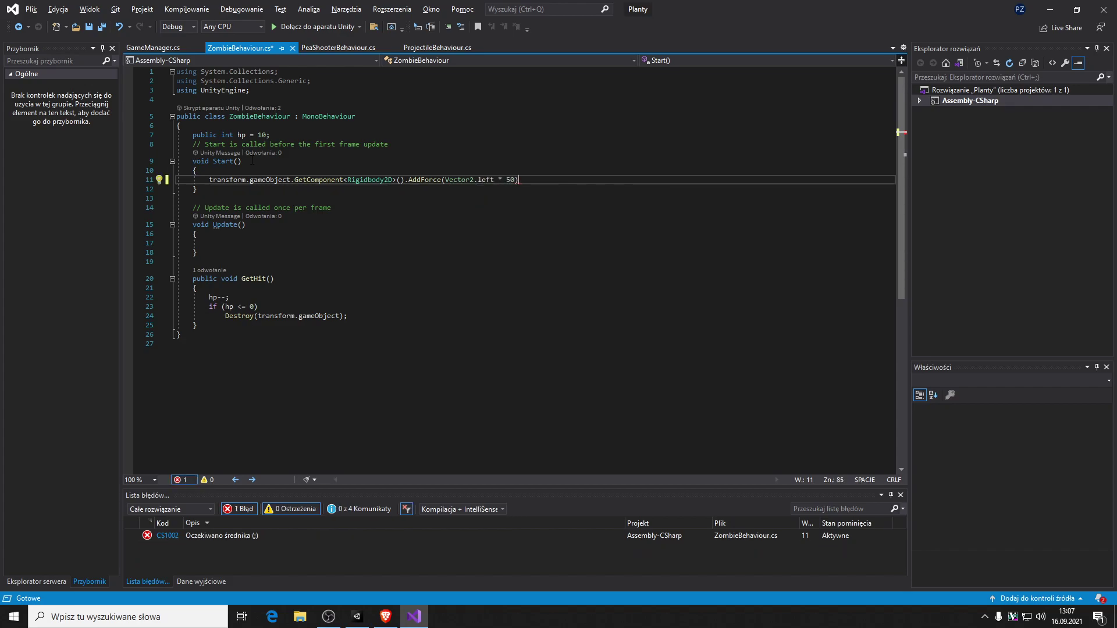
type(";")
key("ctrl+s")
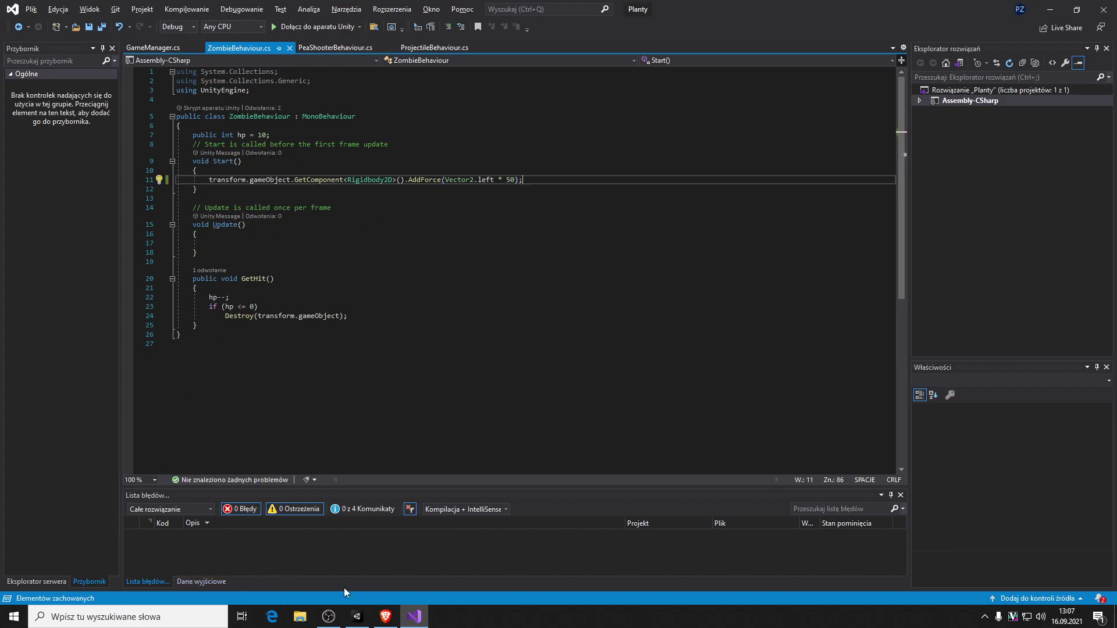
- Switch to Unity and play the scene to watch zombies pushed left by AddForce, then stop
left_click(359, 620)
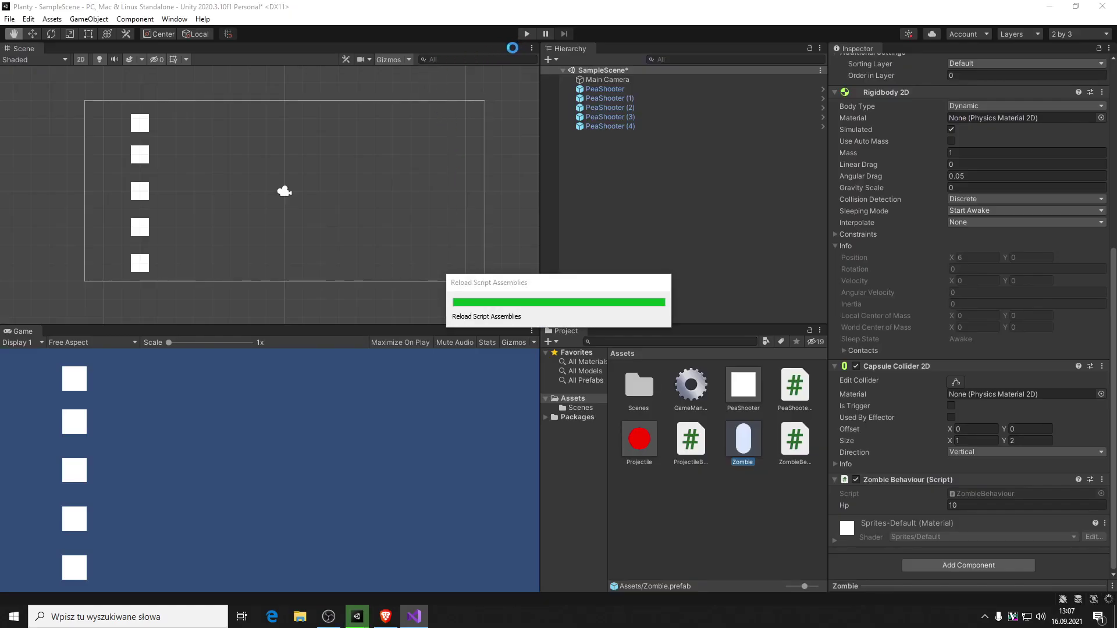
left_click(527, 34)
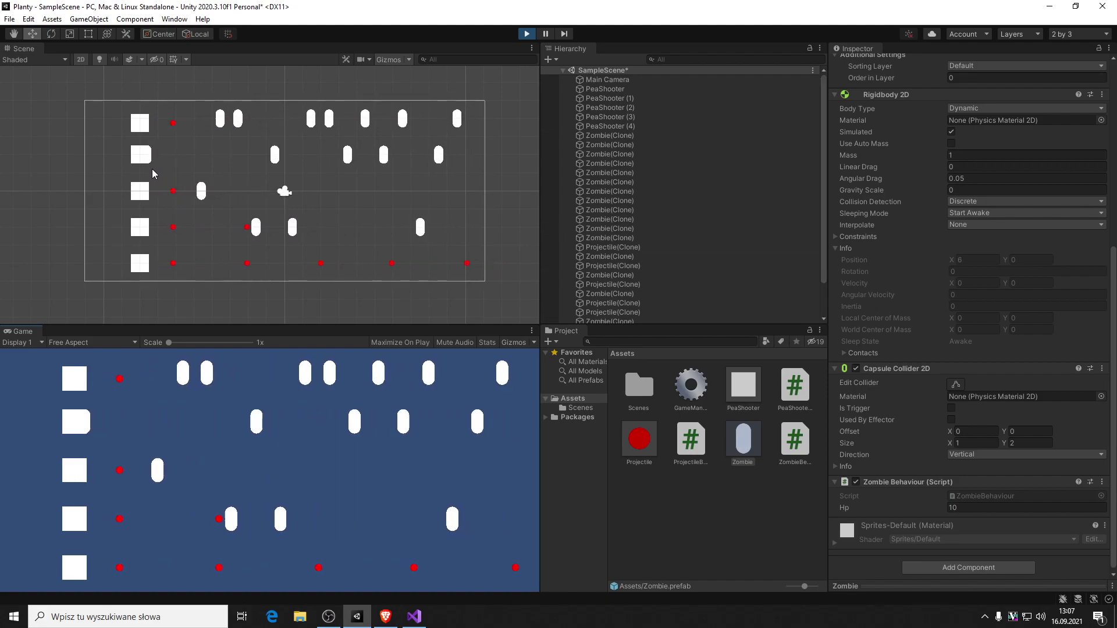
left_click(528, 35)
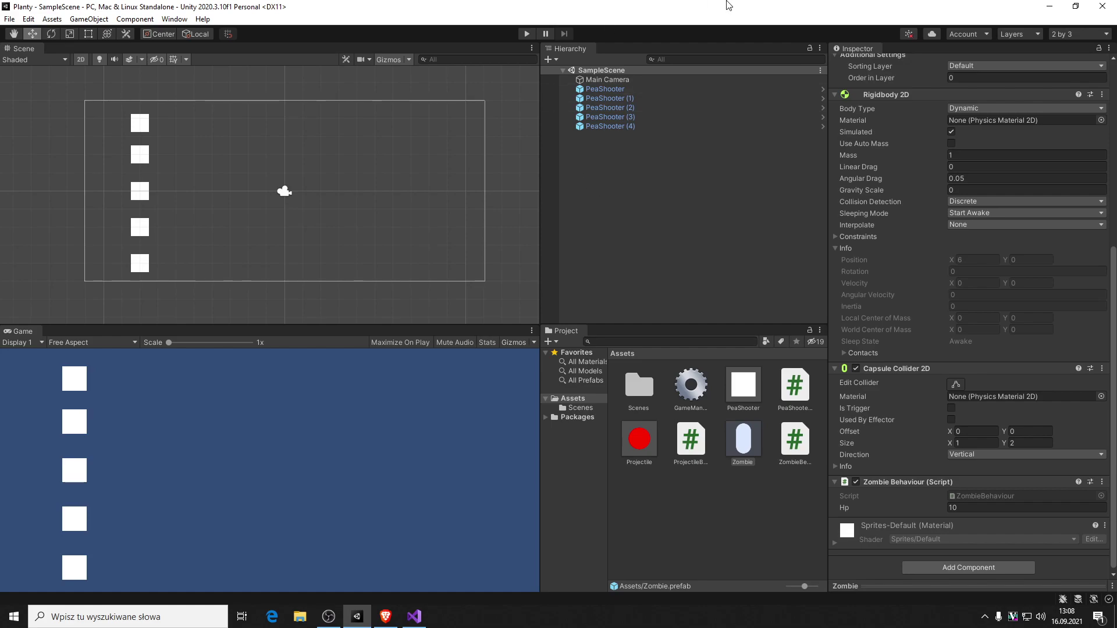
- Set the Zombie prefab's ZombieBehaviour Hp to 5, then run and stop a play-mode test
left_click(645, 107)
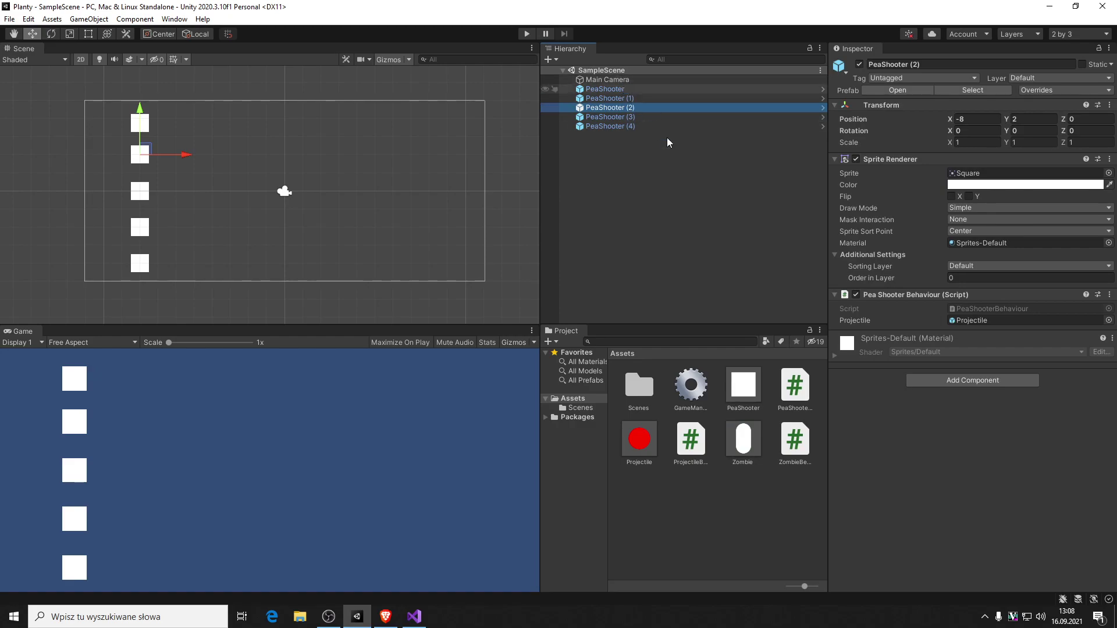
left_click(748, 436)
scroll(895, 407, "down", 5)
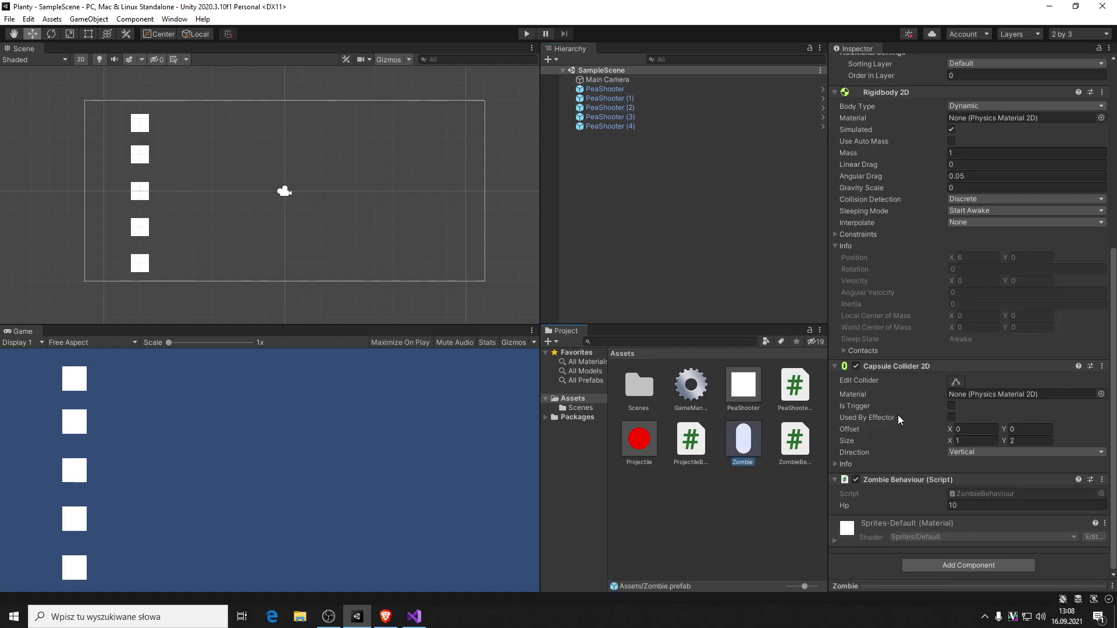
left_click(953, 504)
type("5")
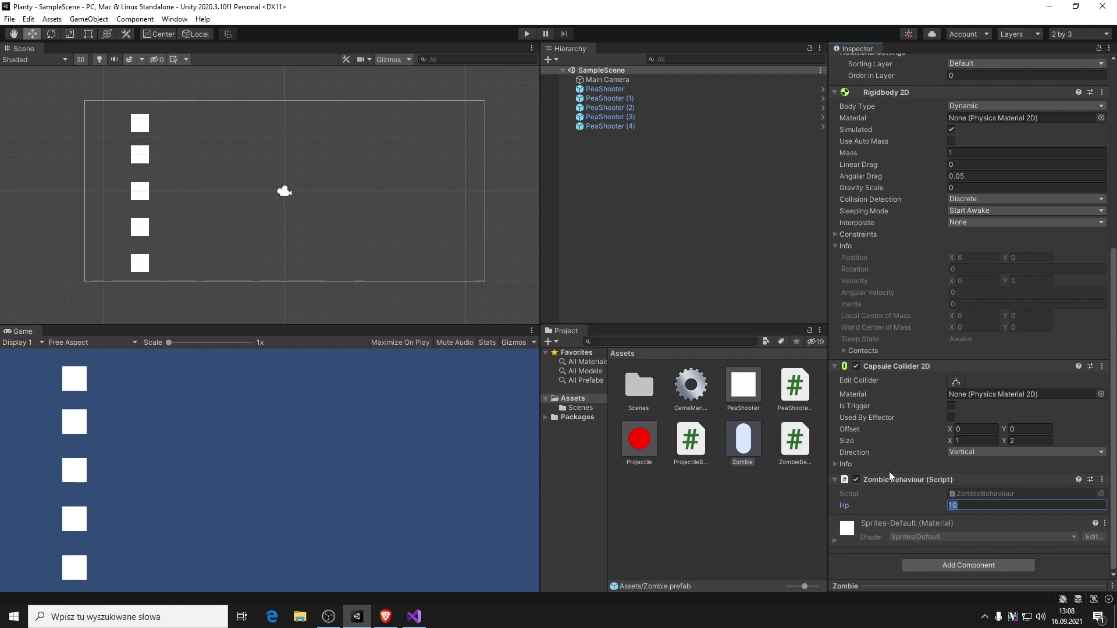
left_click(527, 34)
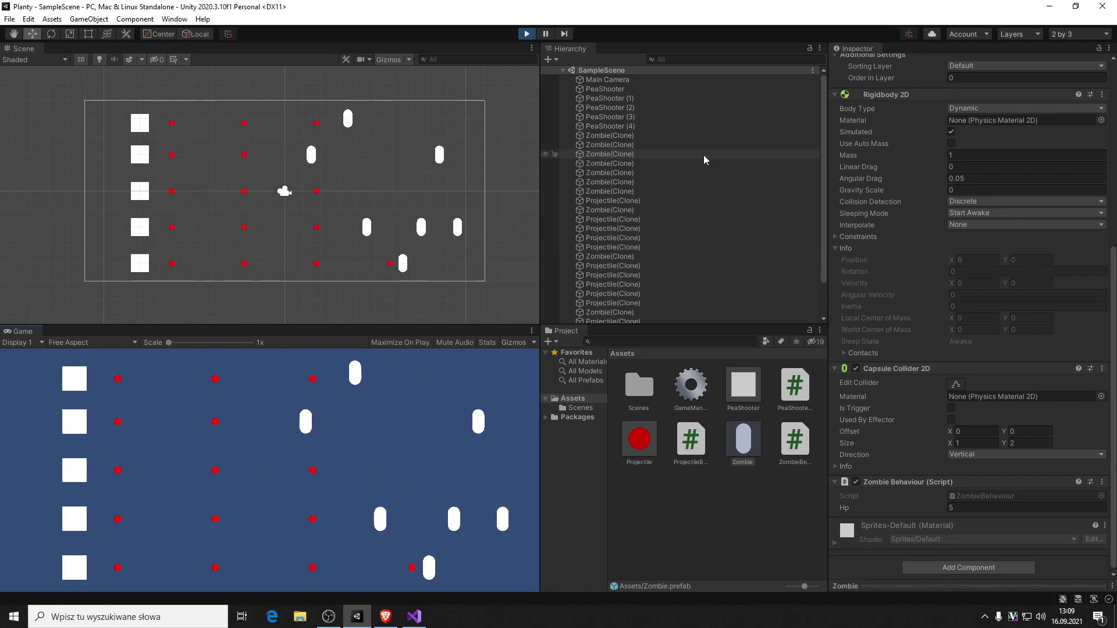
left_click(527, 34)
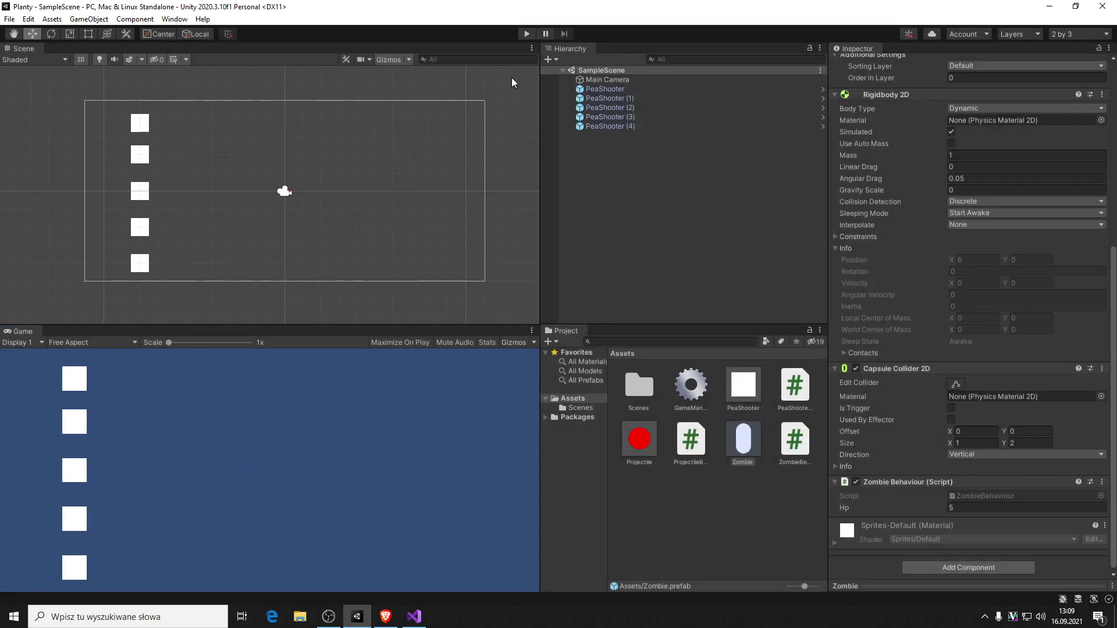
- Open PeaShooterBehaviour.cs and insert an empty line at the start of Update
left_click(407, 619)
left_click(330, 50)
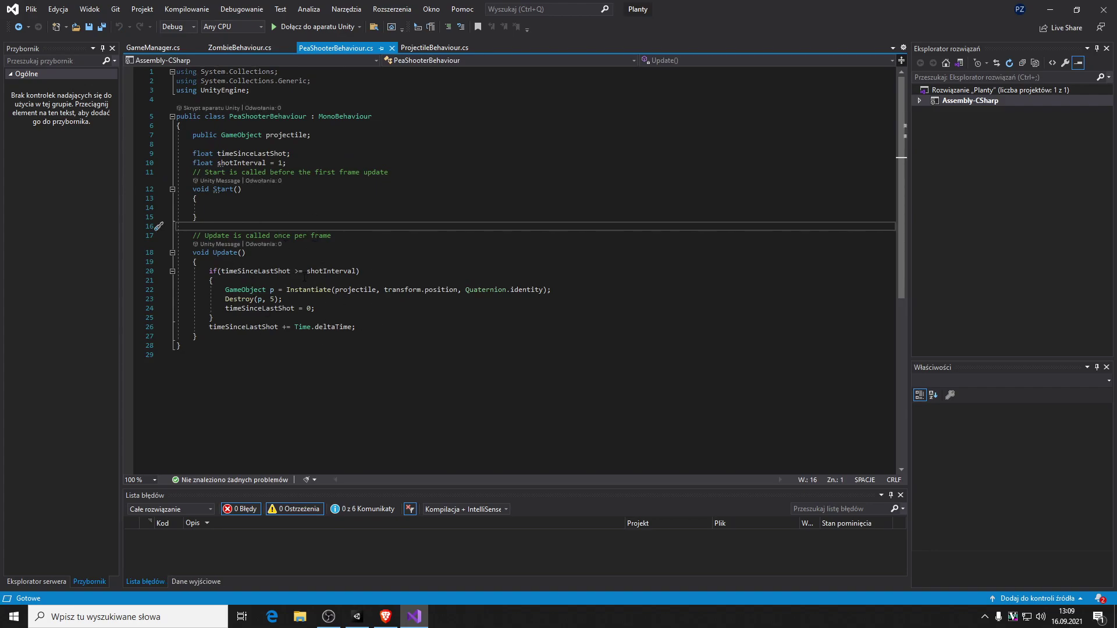
left_click(242, 253)
left_click(262, 271)
left_click(287, 262)
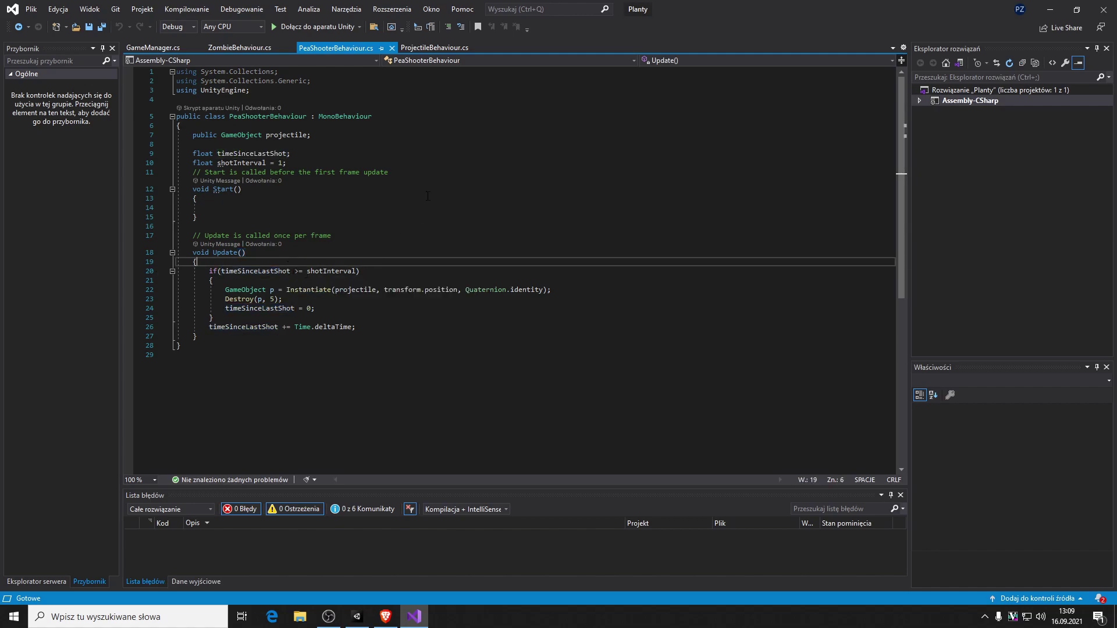
key("Return")
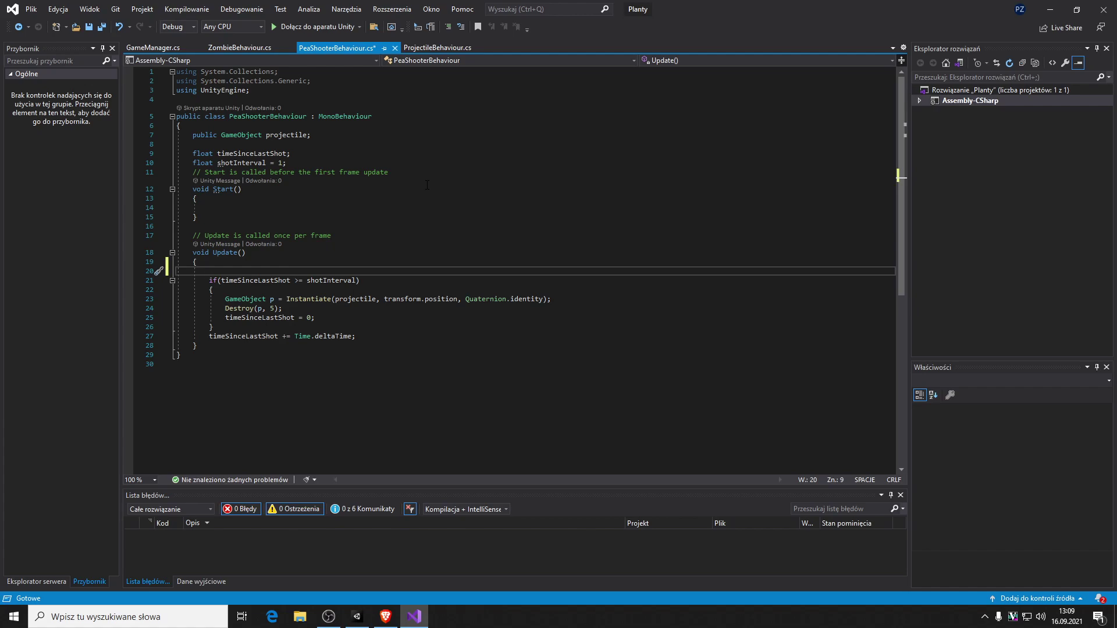
- Declare Ray2D ray = new Ray2D(transform.position, Vector2.right); there
type("Ray")
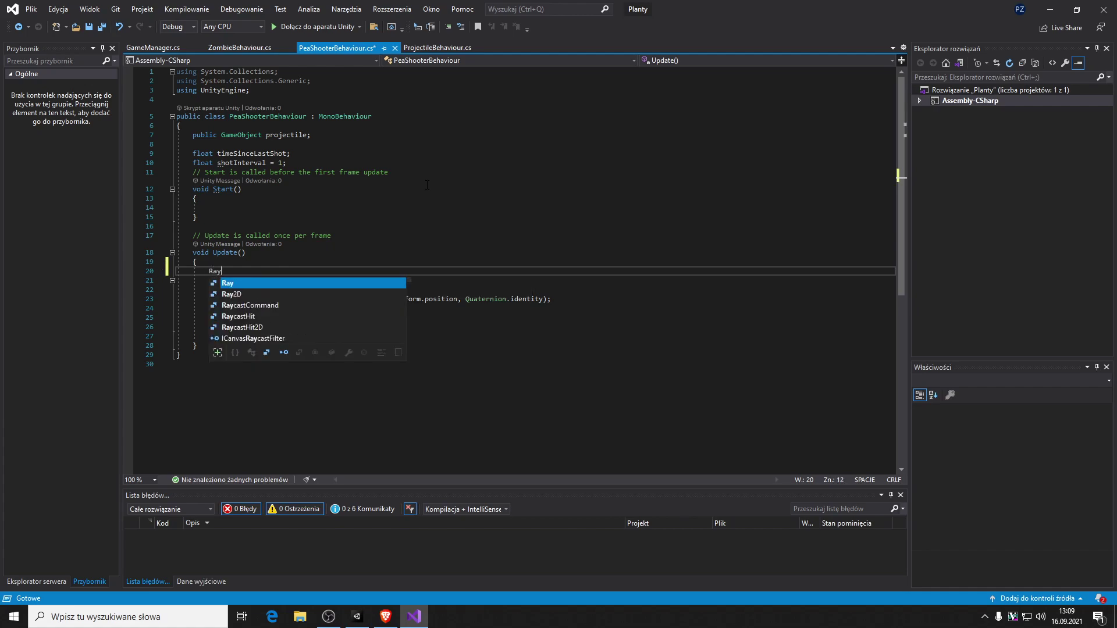
key("Down")
key("Down")
key("Up")
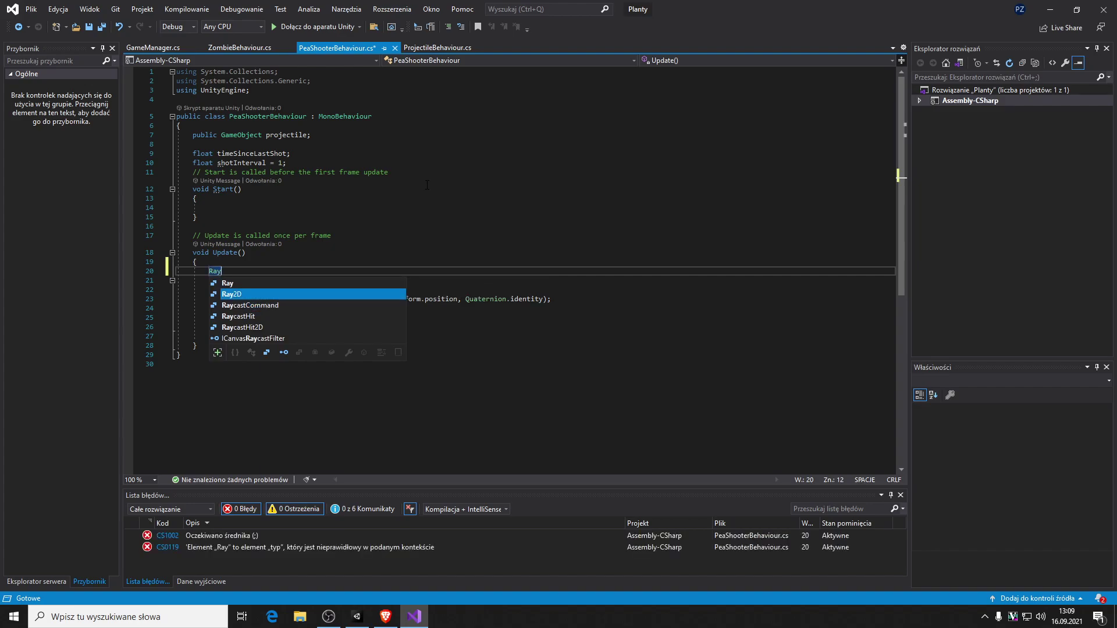
key("Up")
key("Down")
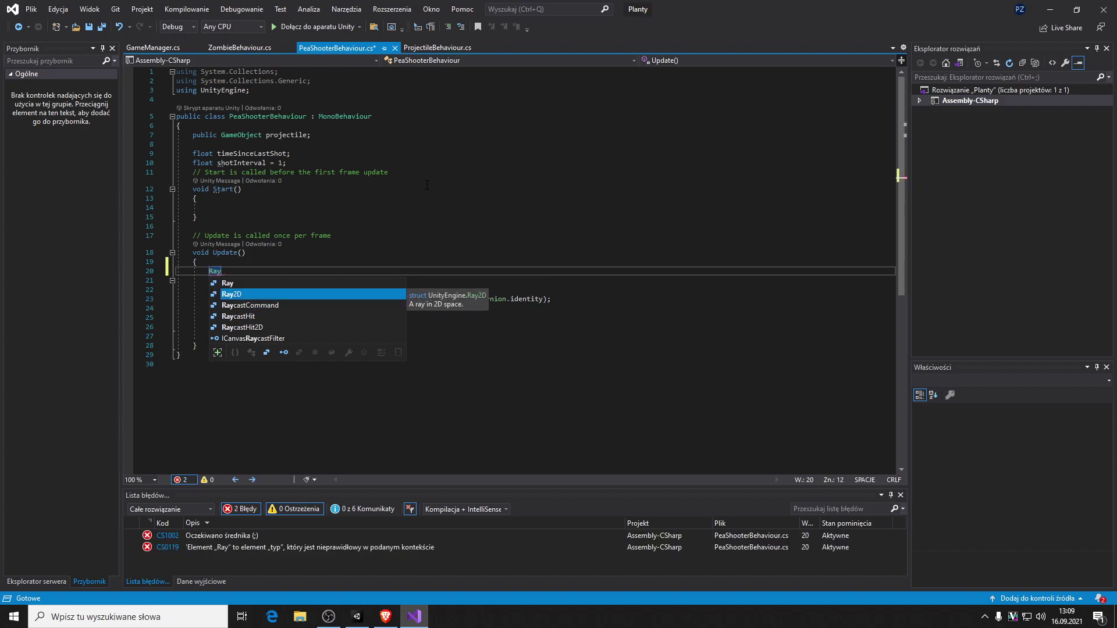
key("Tab")
type("ra")
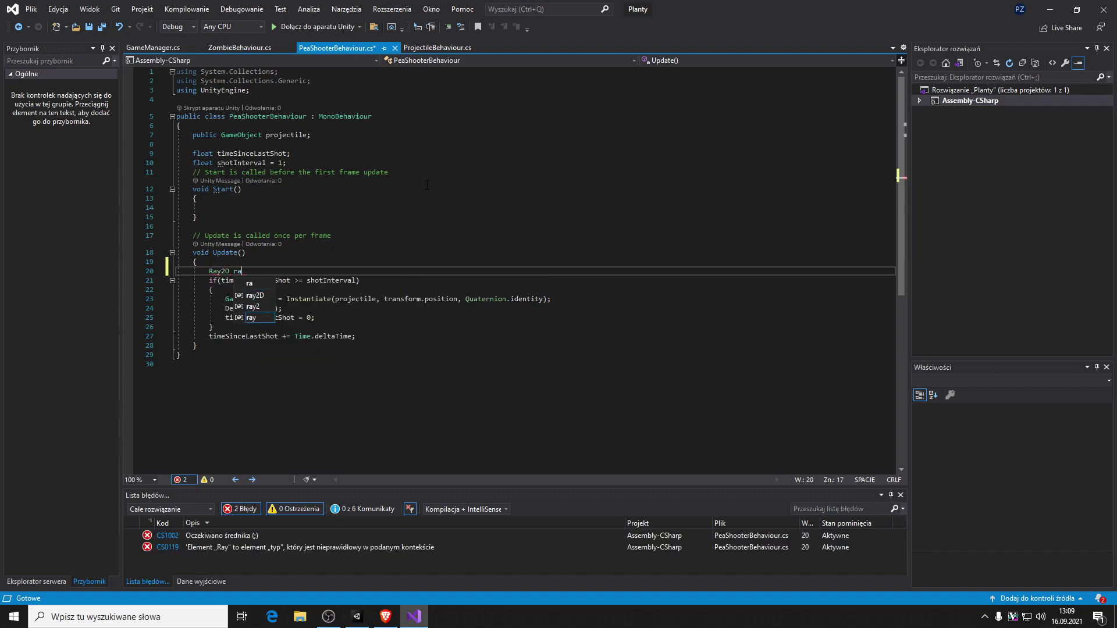
type("y = new Ray")
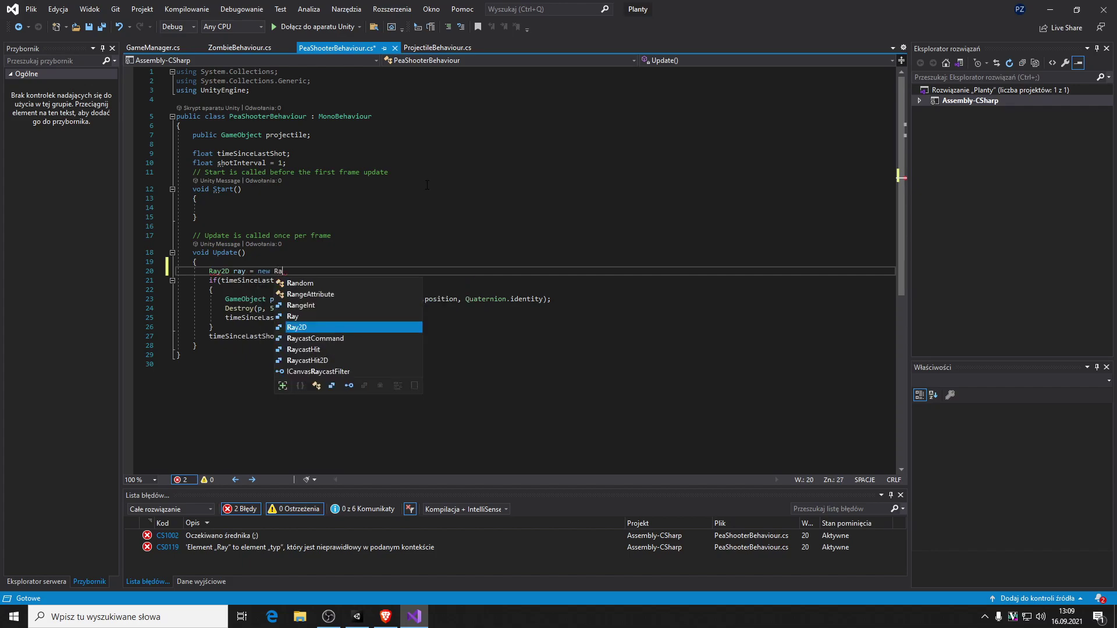
key("Tab")
type("(")
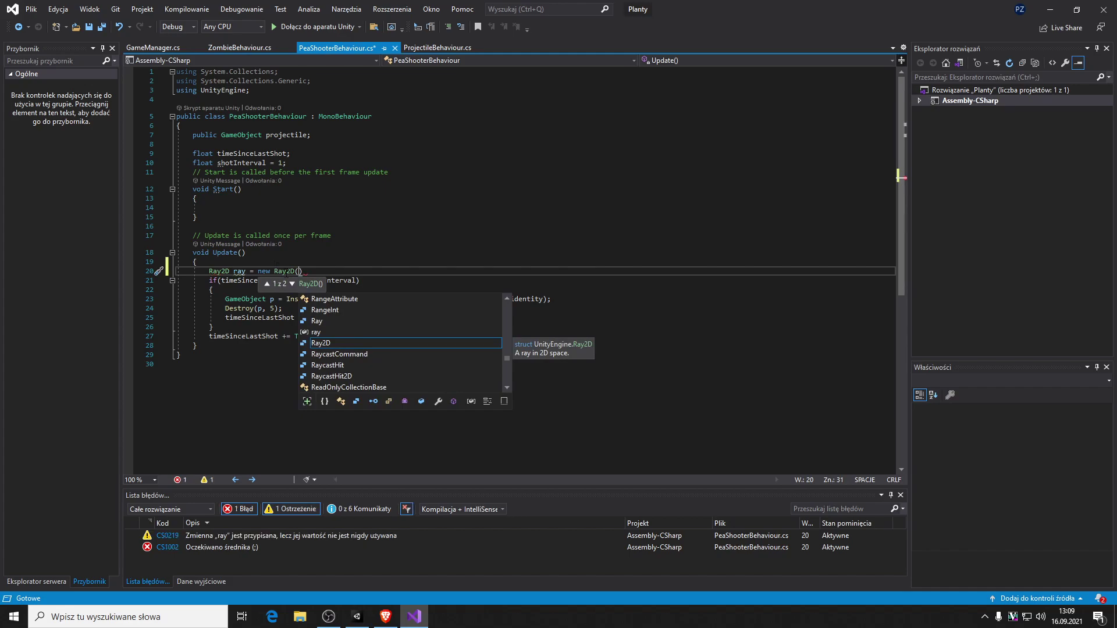
left_click(292, 284)
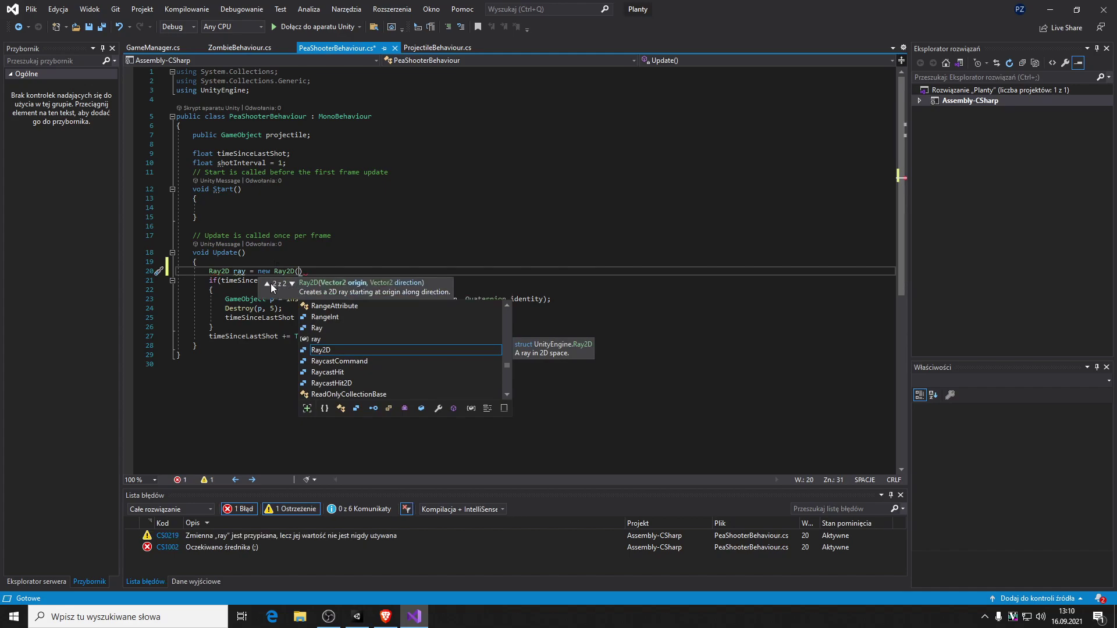
type("transform")
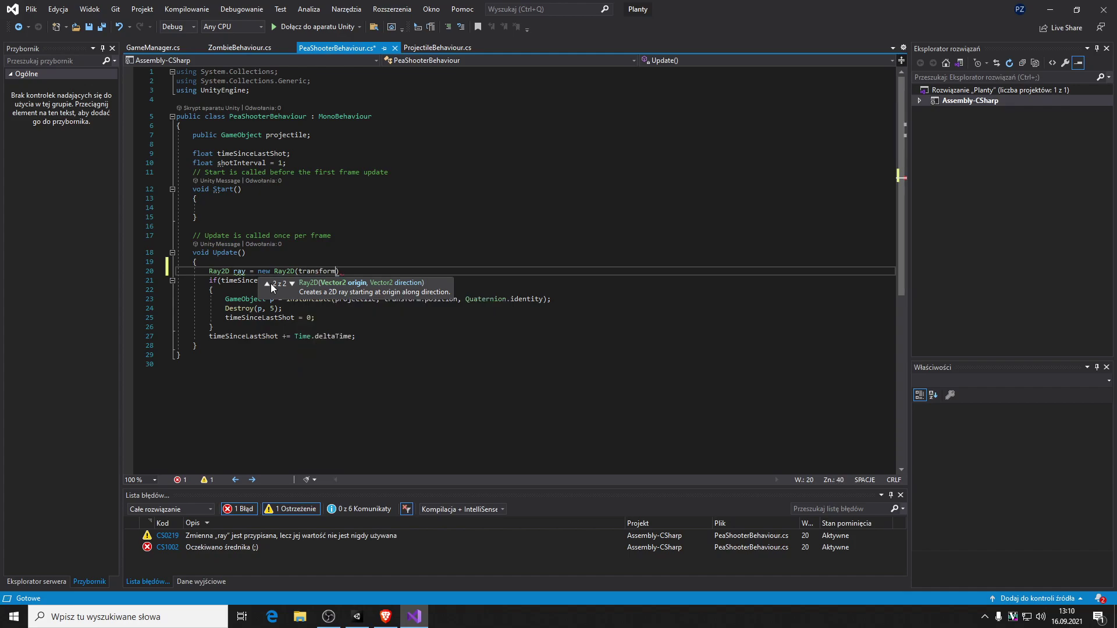
type(".")
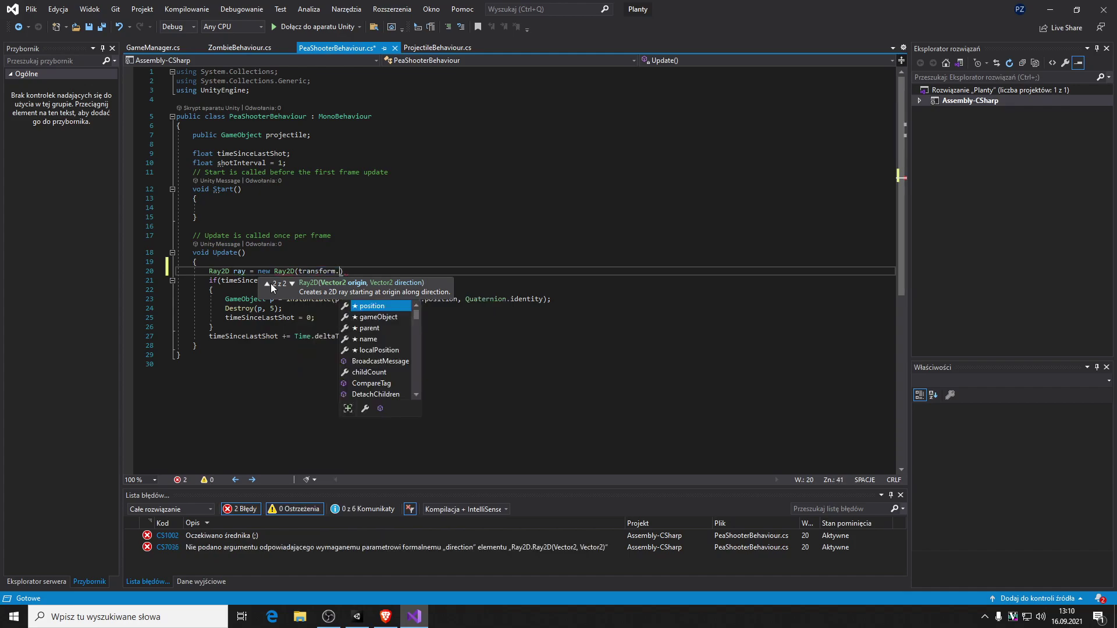
type("position")
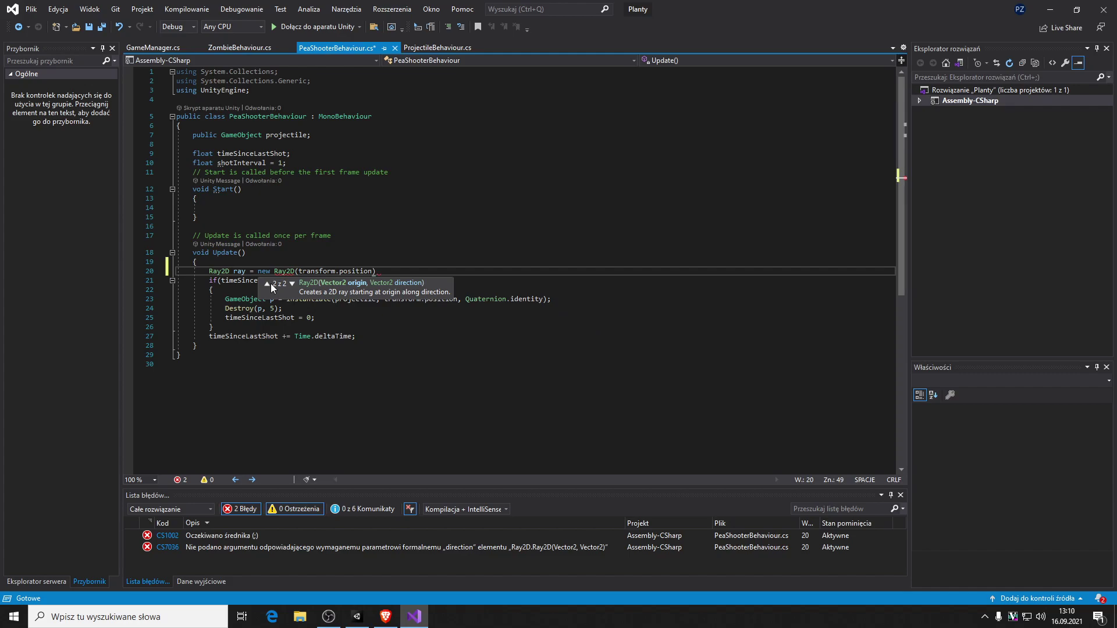
type(", ")
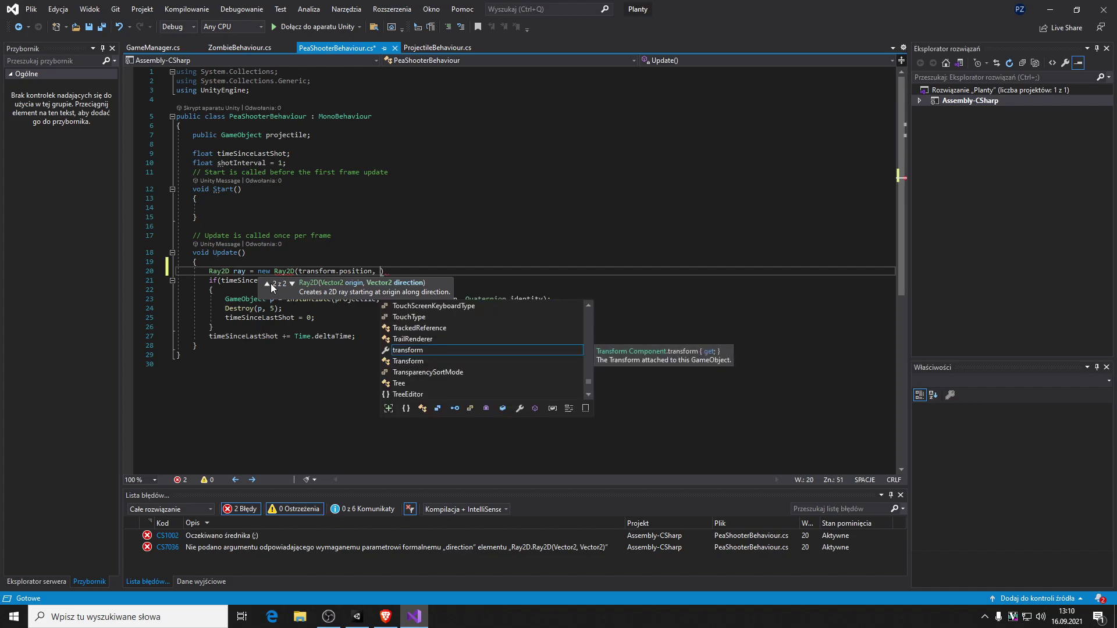
type("Vector2.r")
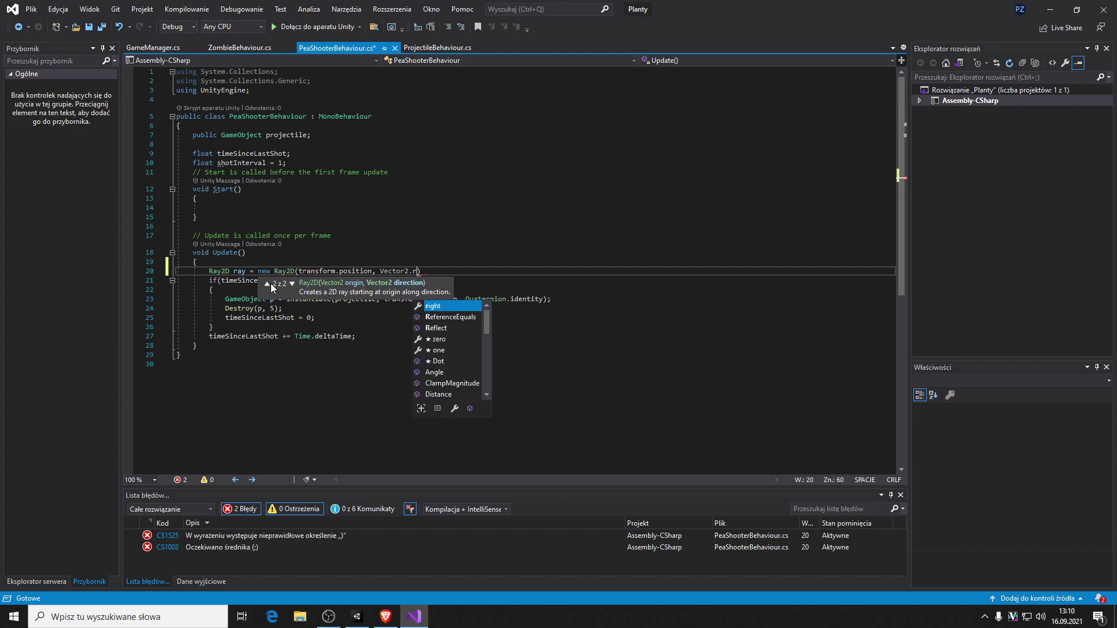
key("Tab")
type(");")
key("Return")
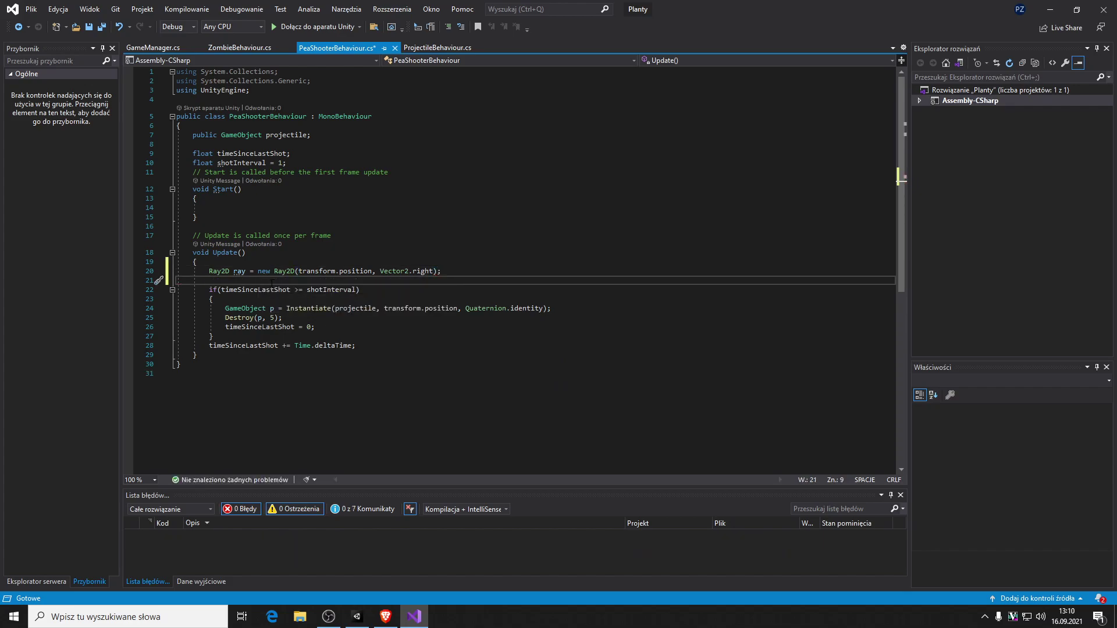
- Start an unfinished RaycastHit2D( line on line 21 below the ray declaration
type("Ra")
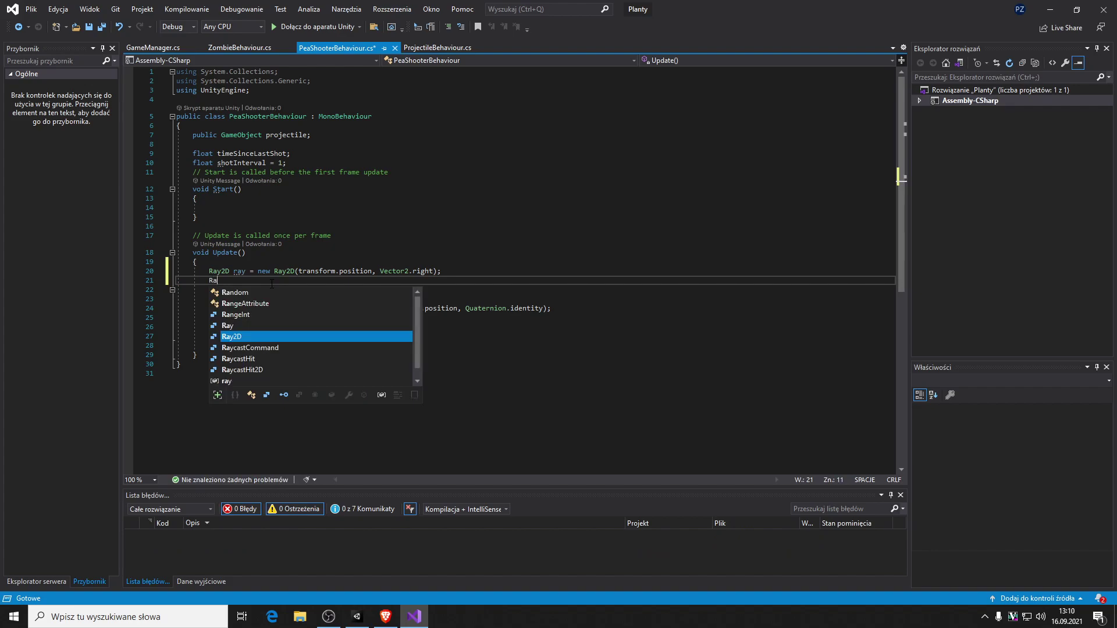
key("Down")
key("Down")
key("Down")
key("Tab")
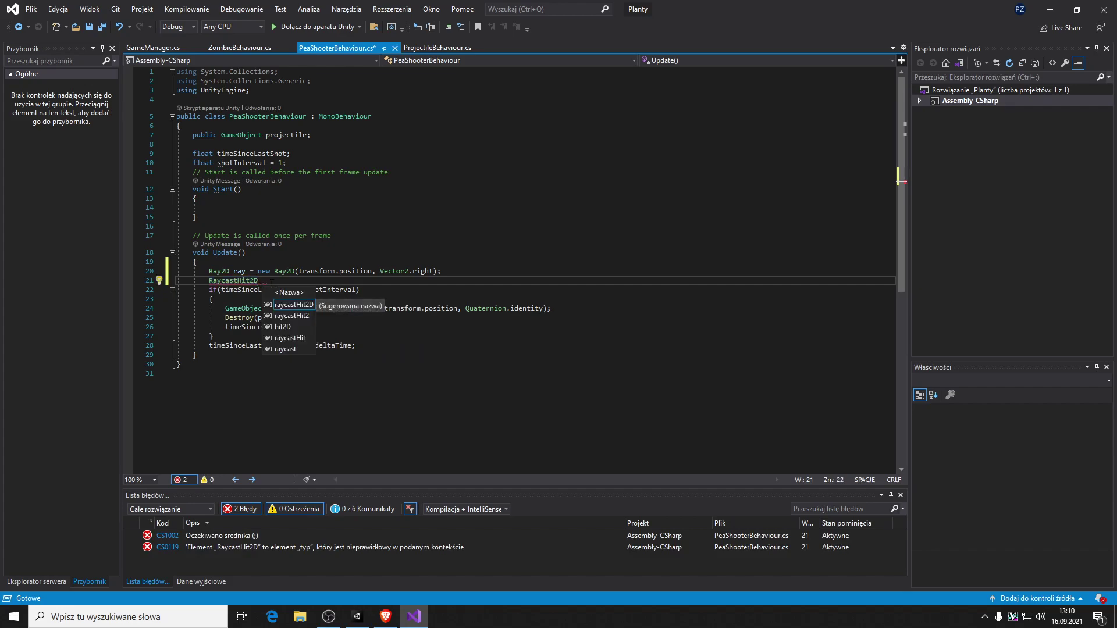
key("BackSpace")
type("(")
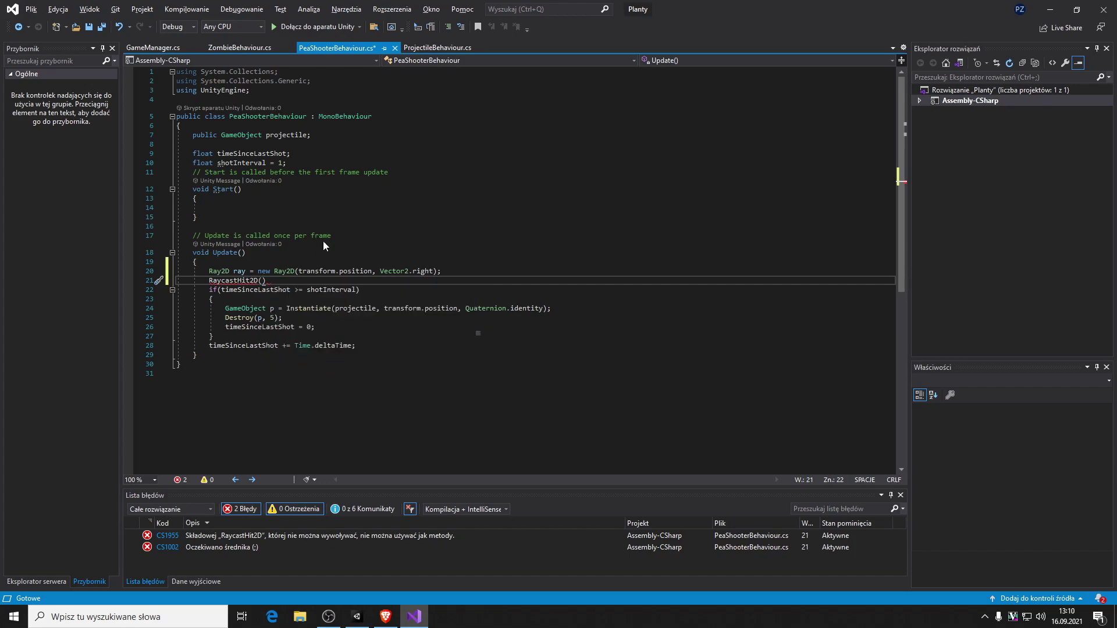
left_click(348, 622)
- Search Google for 'raycasthit2d' and open the RaycastHit2D Scripting API page
left_click(386, 617)
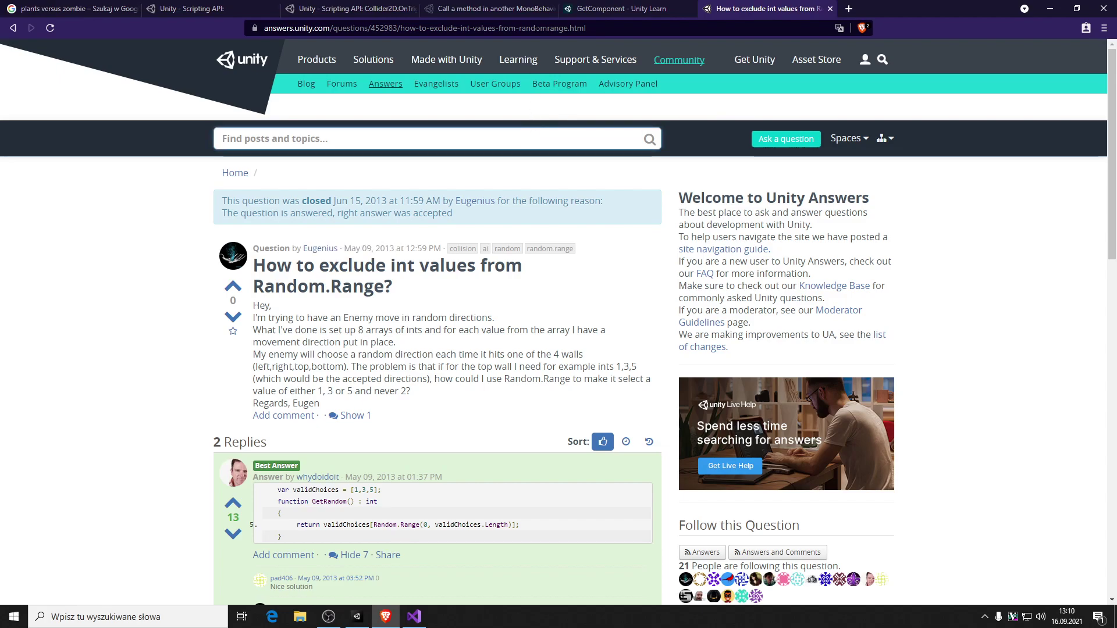
key("ctrl+l")
type("ray")
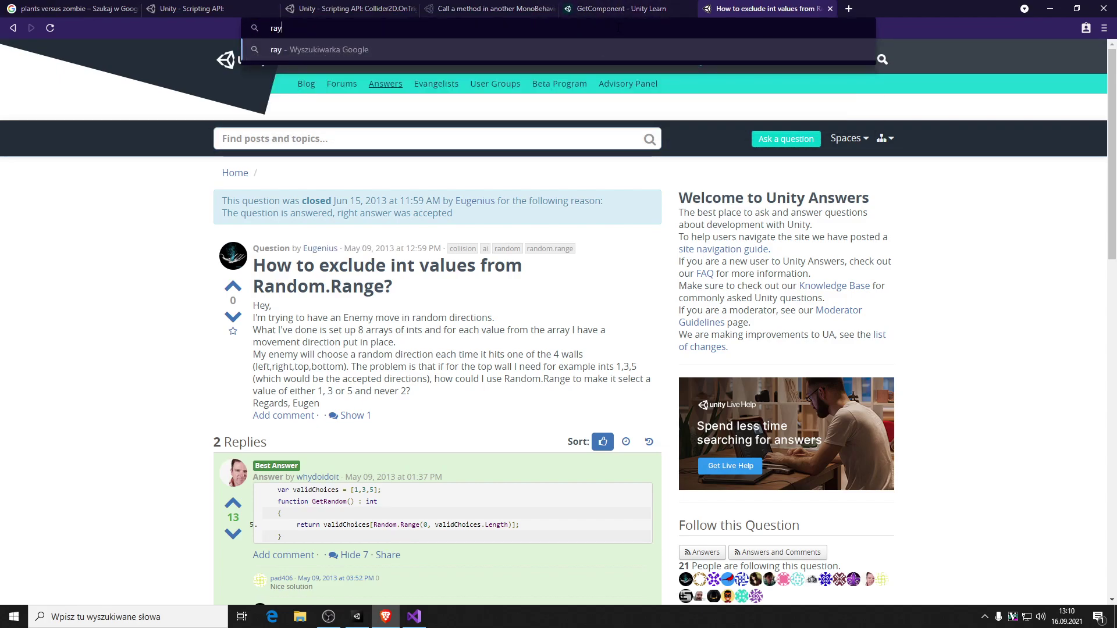
type("casthit2")
type("d")
key("Return")
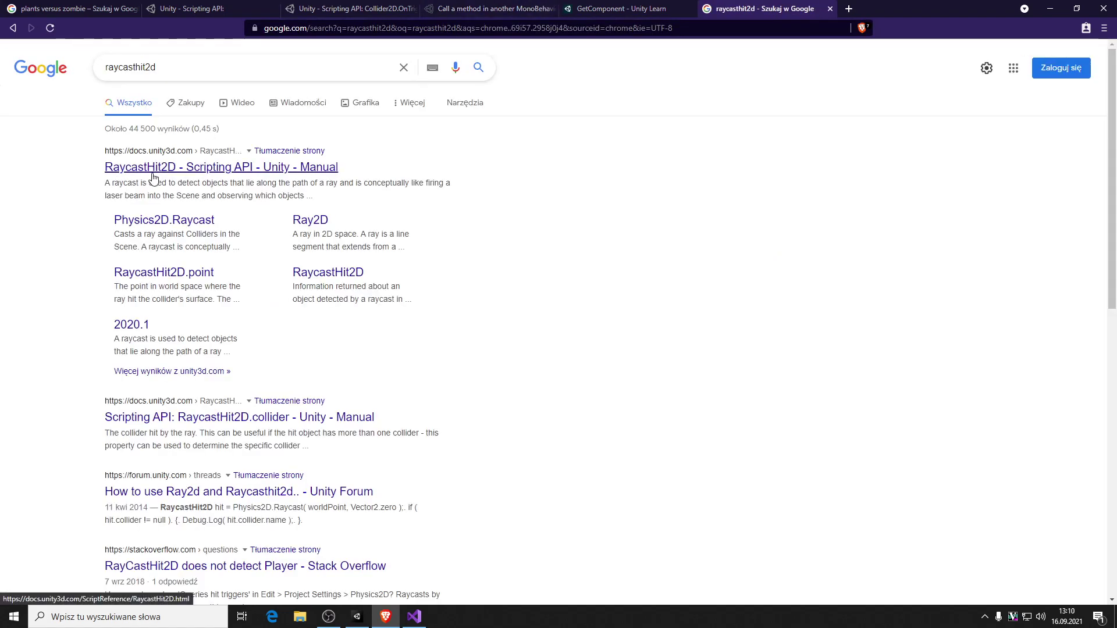
left_click(154, 170)
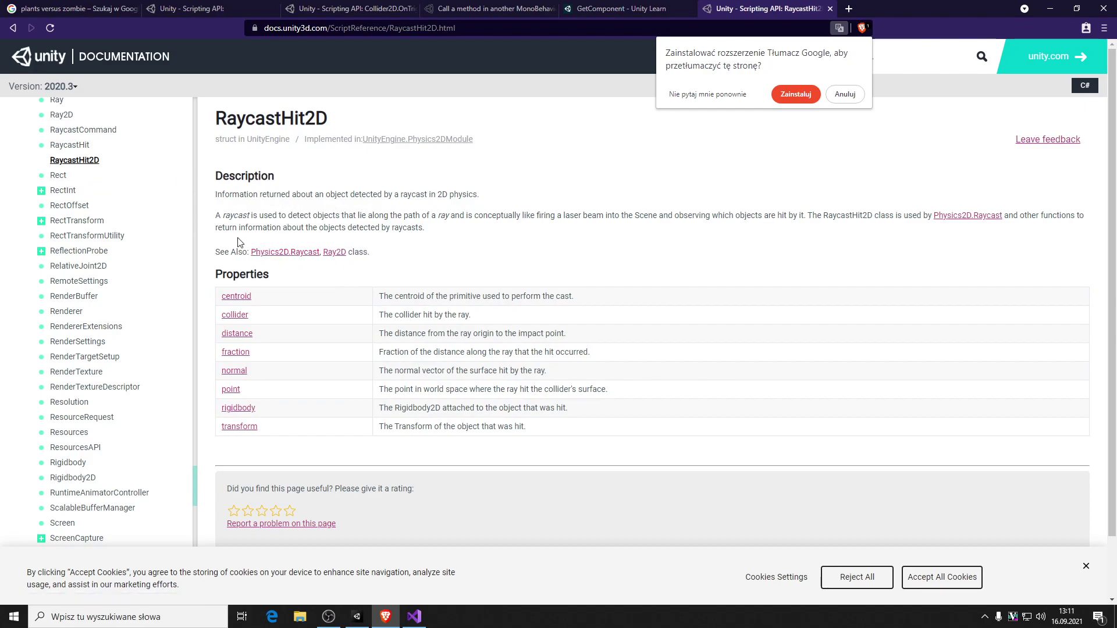
- Read the Physics2D.Raycast documentation and its code example, then return to Unity
left_click(273, 253)
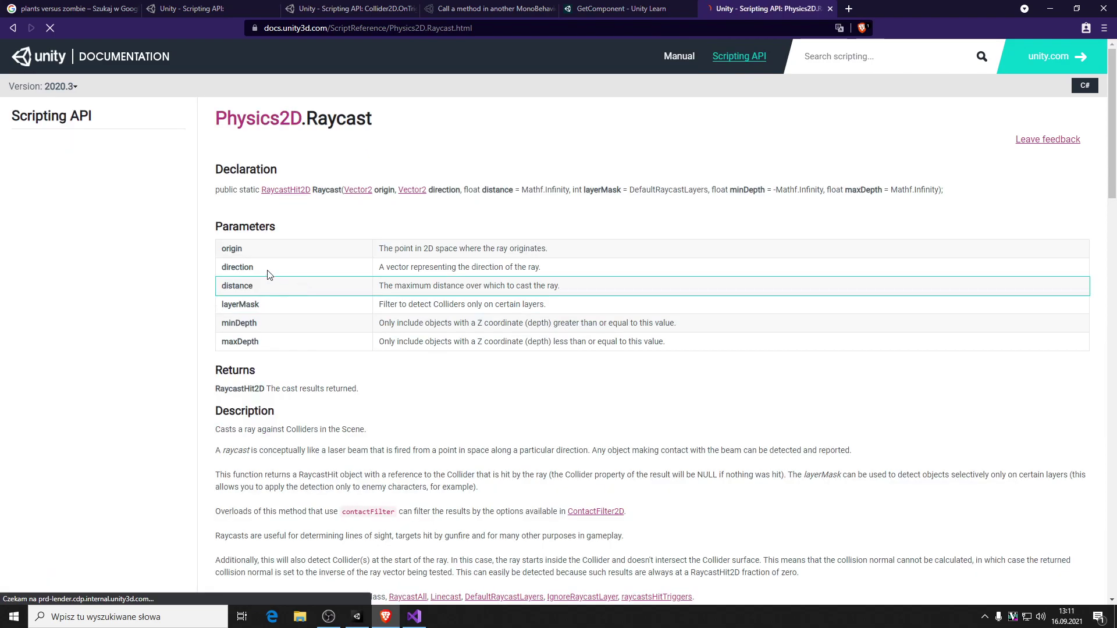
scroll(326, 341, "down", 3)
scroll(326, 341, "up", 1)
scroll(326, 341, "down", 5)
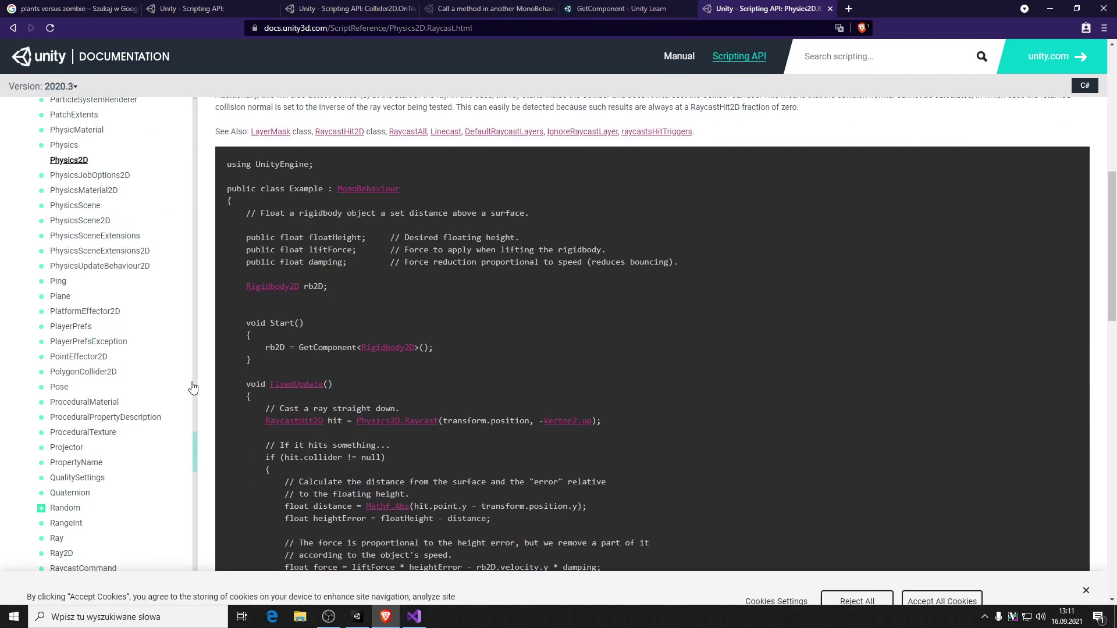
scroll(326, 340, "down", 3)
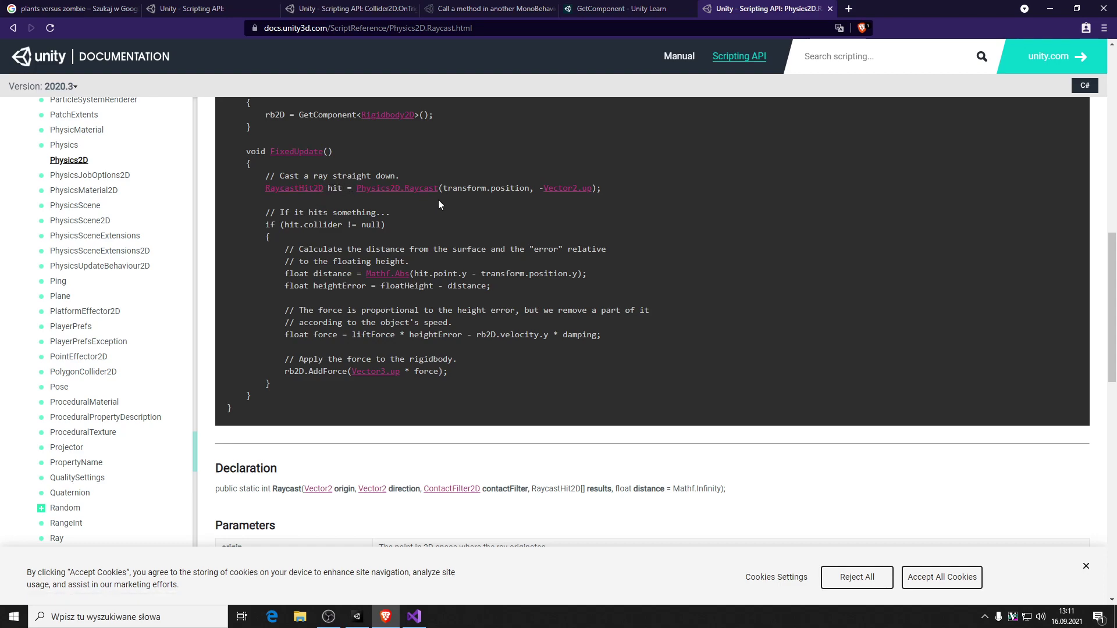
key("alt+Tab")
key("alt+Tab")
key("alt+Tab")
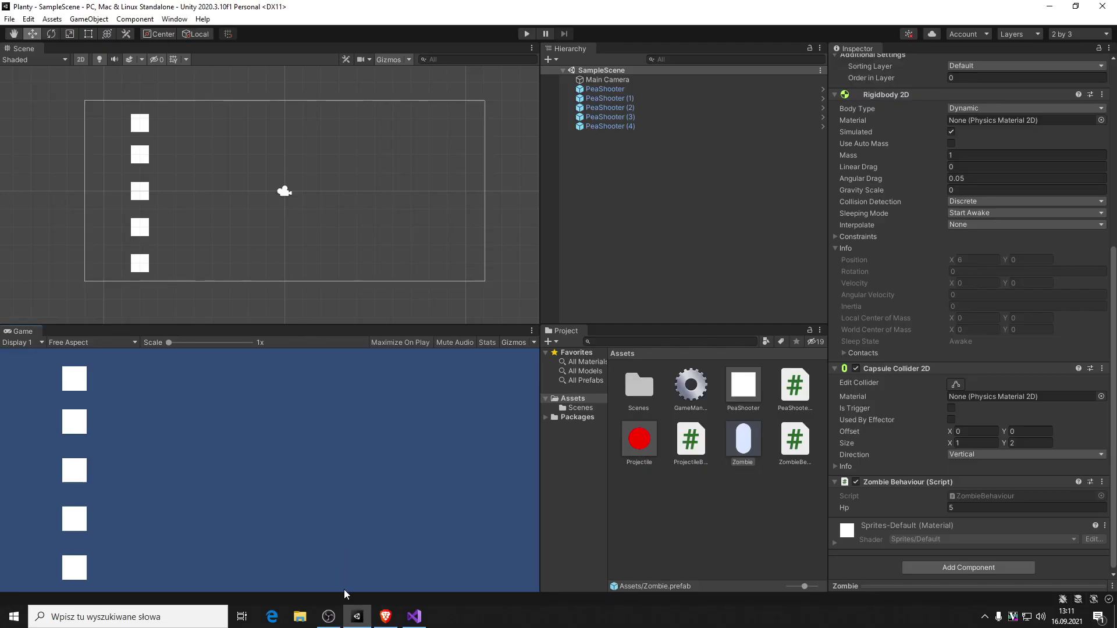
- Complete the line as RaycastHit2D hit = Physics2D.Raycast(transform.position, Vector2.right)
left_click(414, 616)
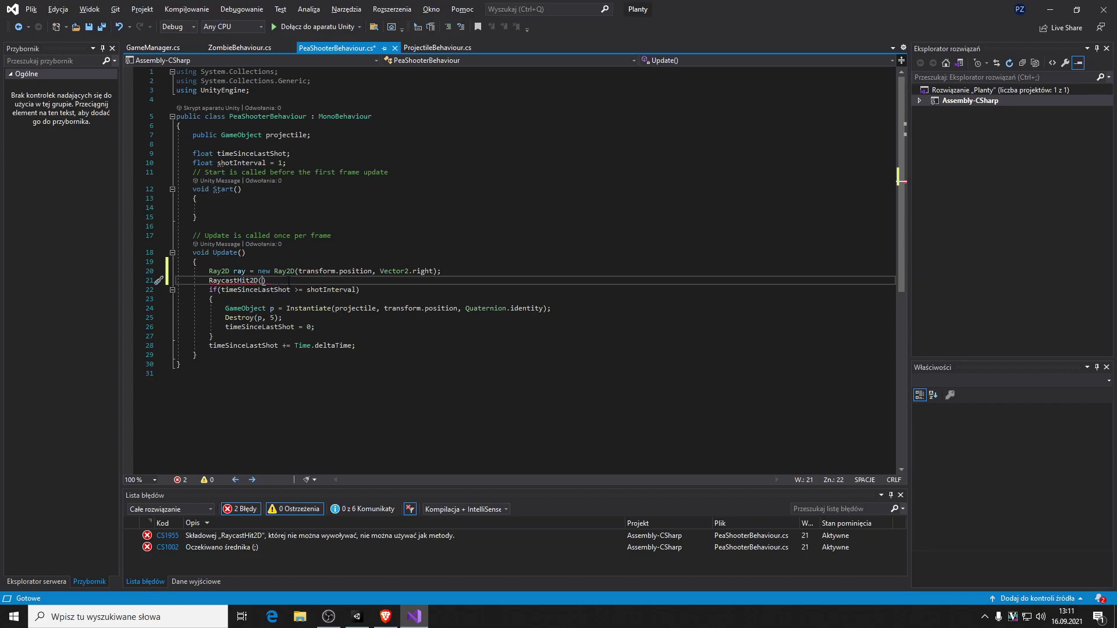
left_click_drag(265, 280, 201, 271)
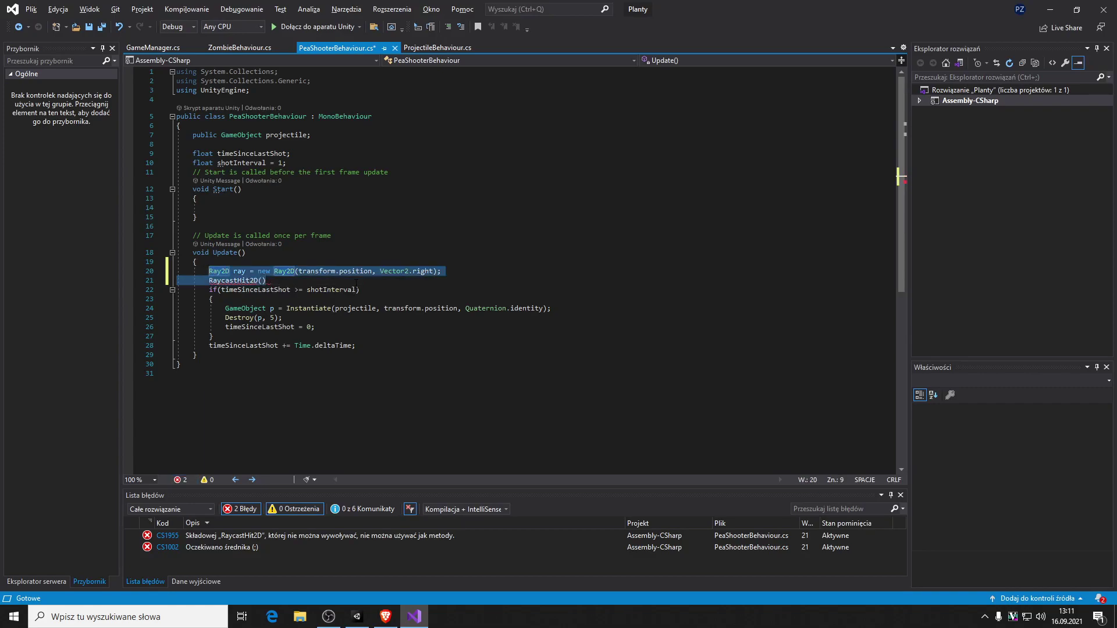
key("alt+Tab")
key("alt+Tab")
left_click(326, 285)
key("BackSpace")
key("BackSpace")
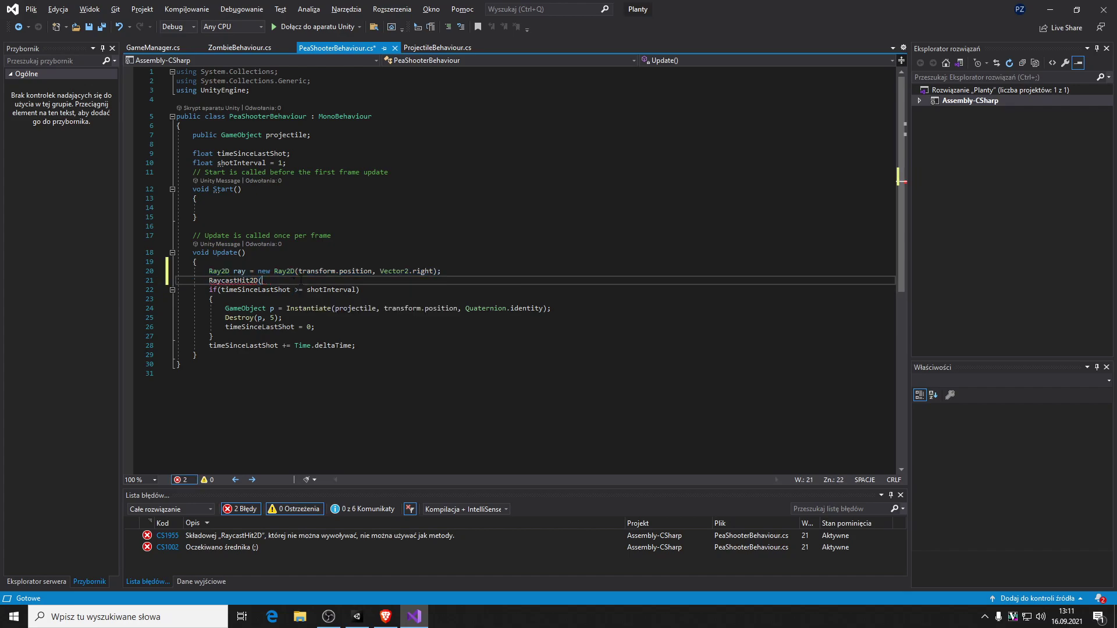
type("hit = ")
type("P")
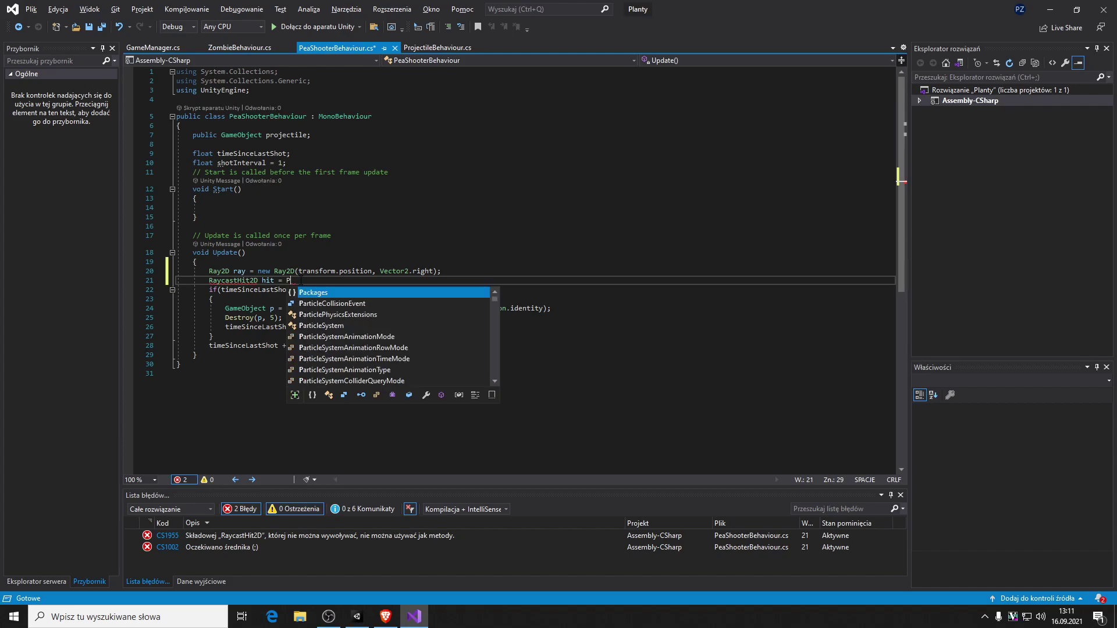
type("hys")
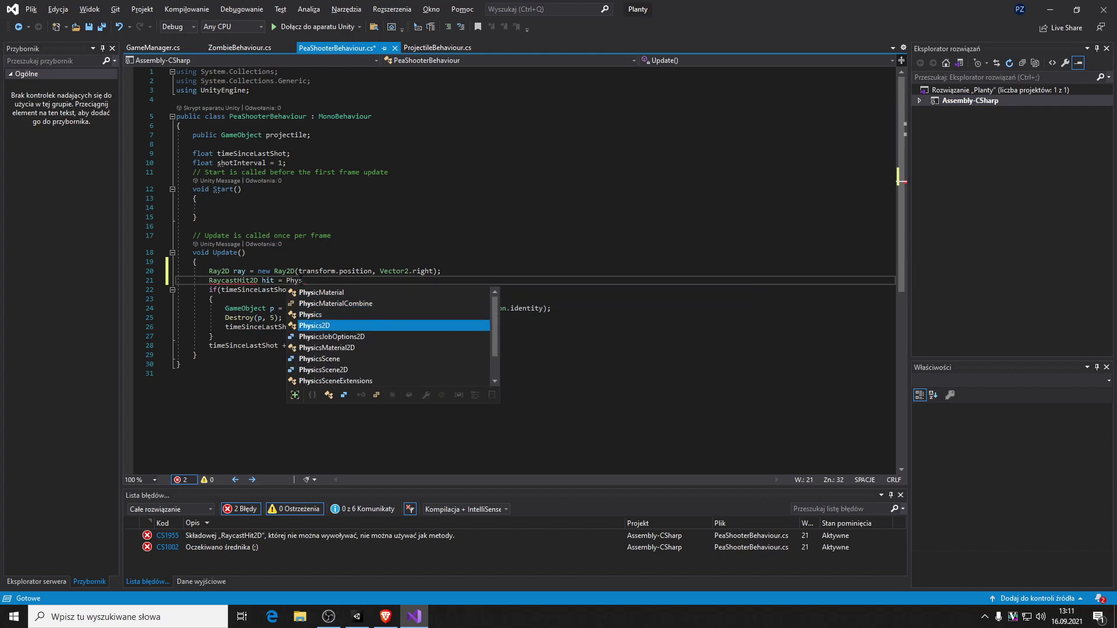
type("ics2D.ra")
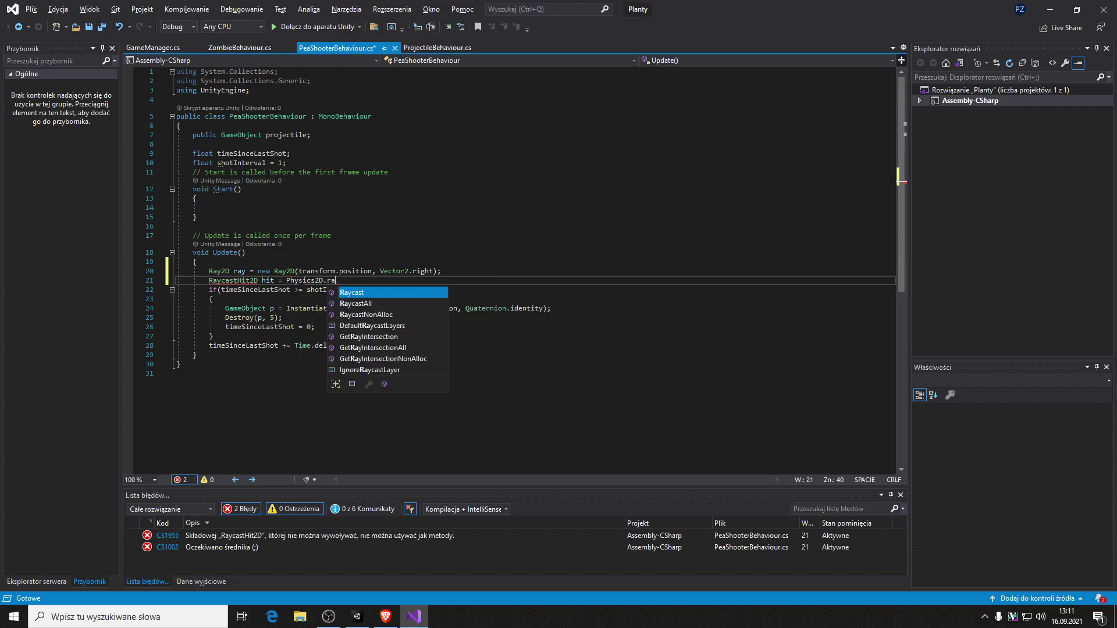
key("Tab")
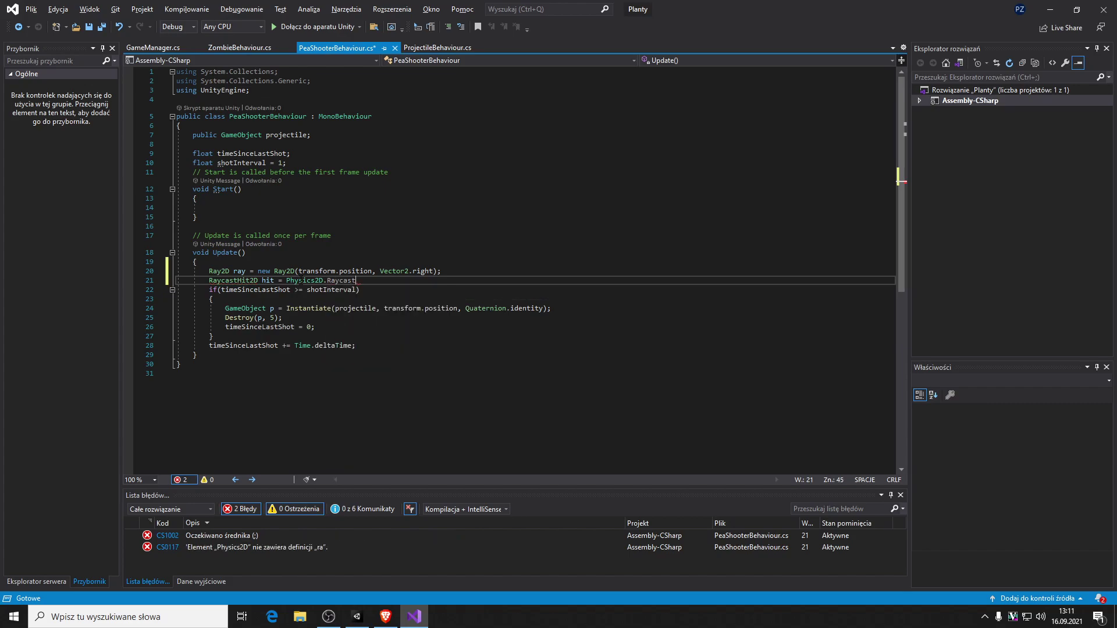
type("(")
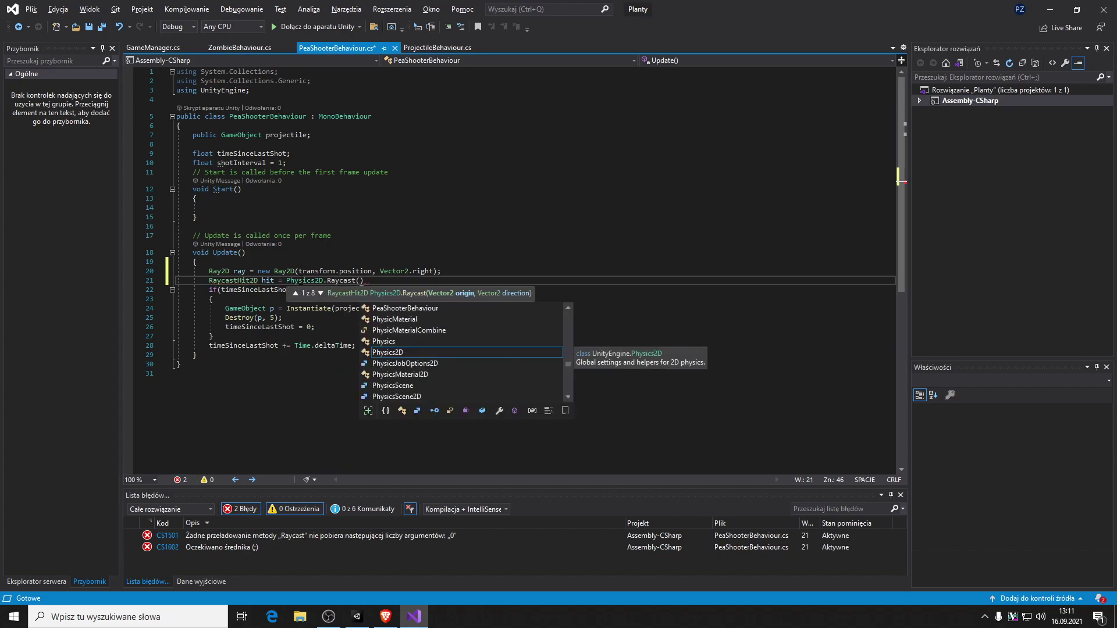
type("transform.p")
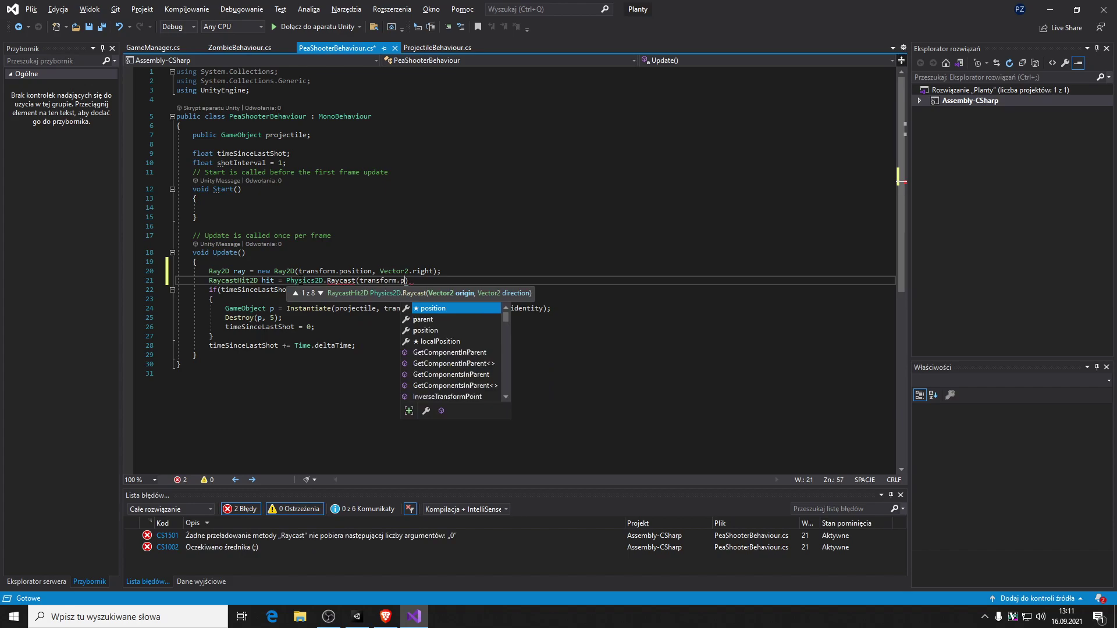
type("osition")
type(", Vector2")
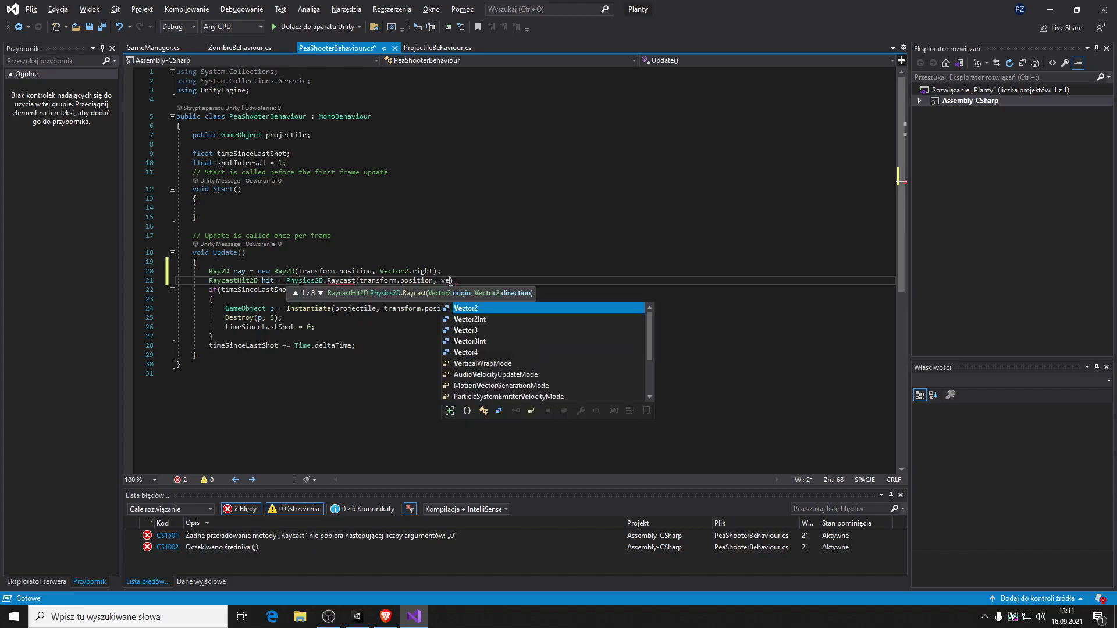
type(".r")
key("Tab")
type(")")
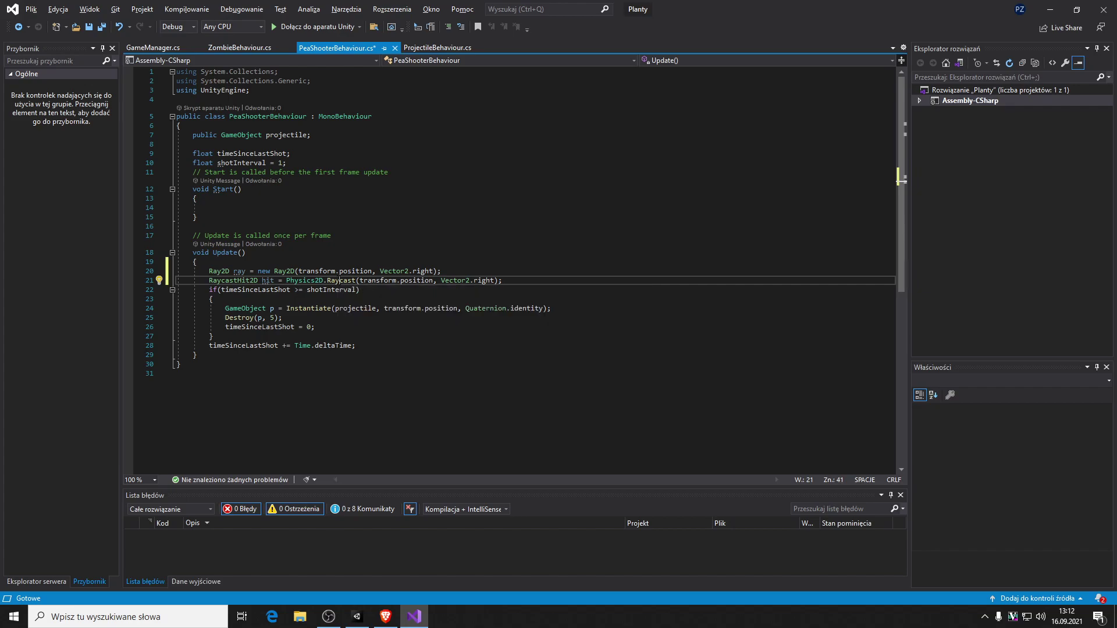
- Delete the unused Ray2D declaration, leaving a blank line after the raycast
key("Up")
key("shift+Home")
key("BackSpace")
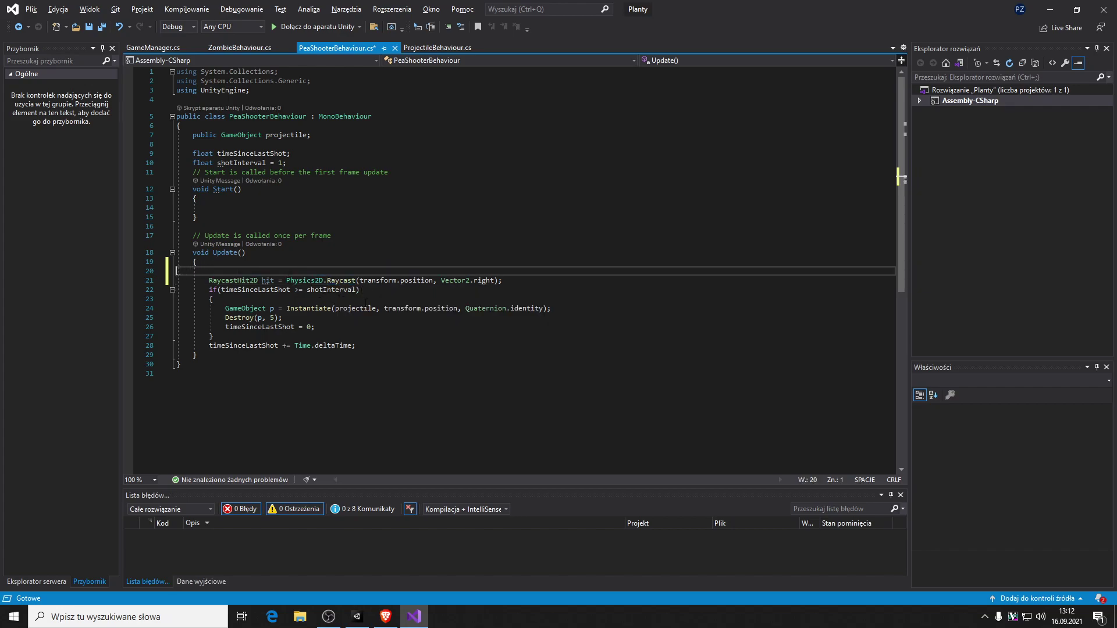
key("Delete")
key("End")
key("Return")
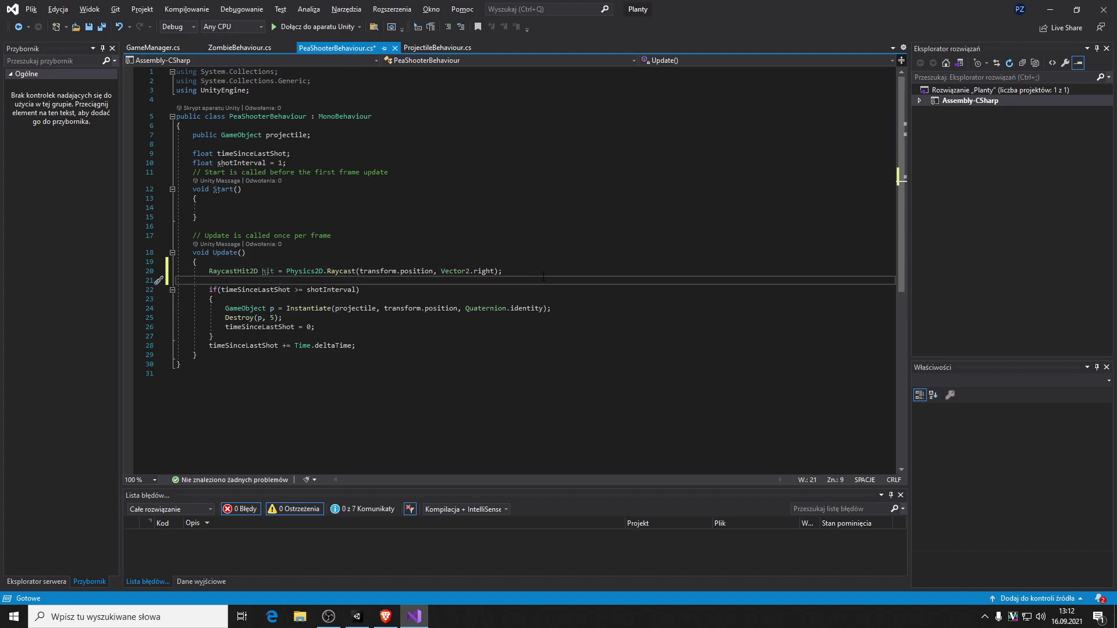
- Extend the shooting condition to timeSinceLastShot >= shotInterval && hit
key("Down")
key("End")
key("Left")
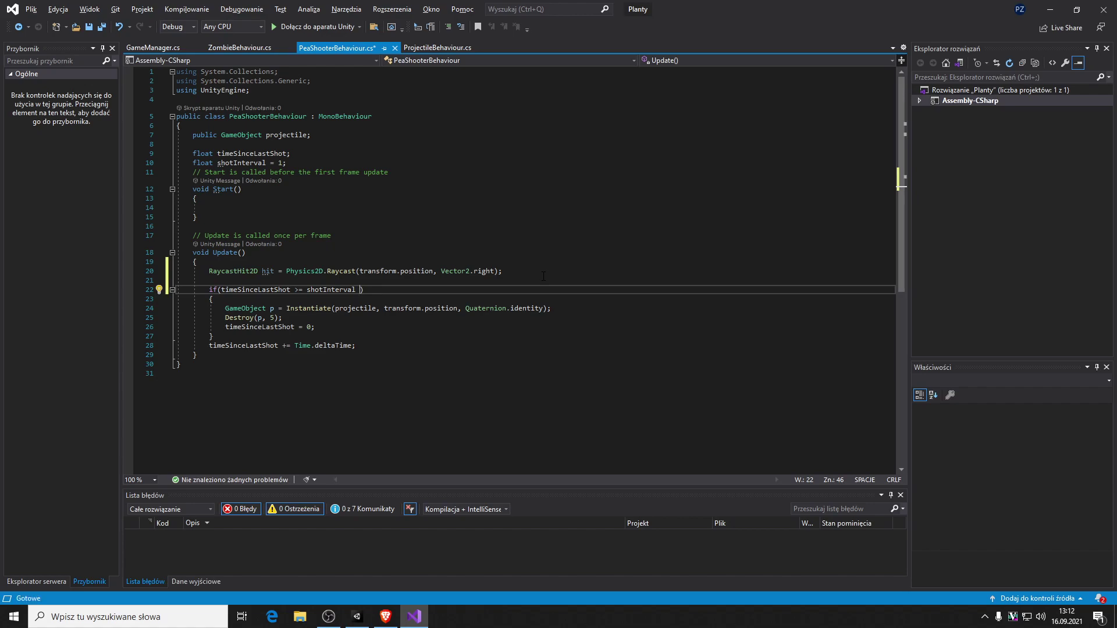
type("&& ")
type("hi")
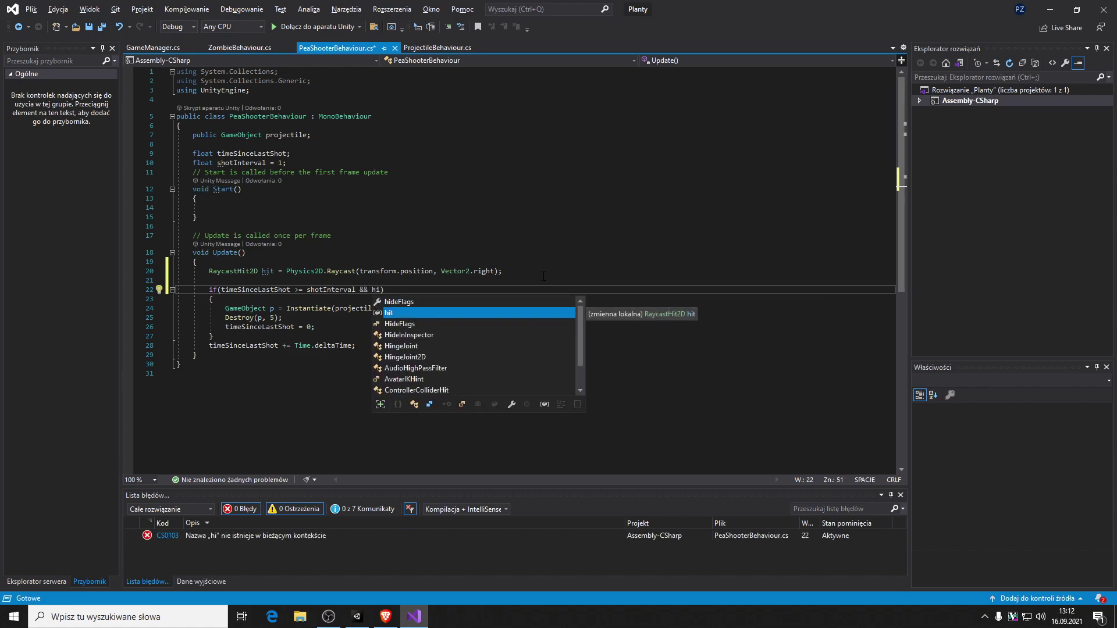
key("Tab")
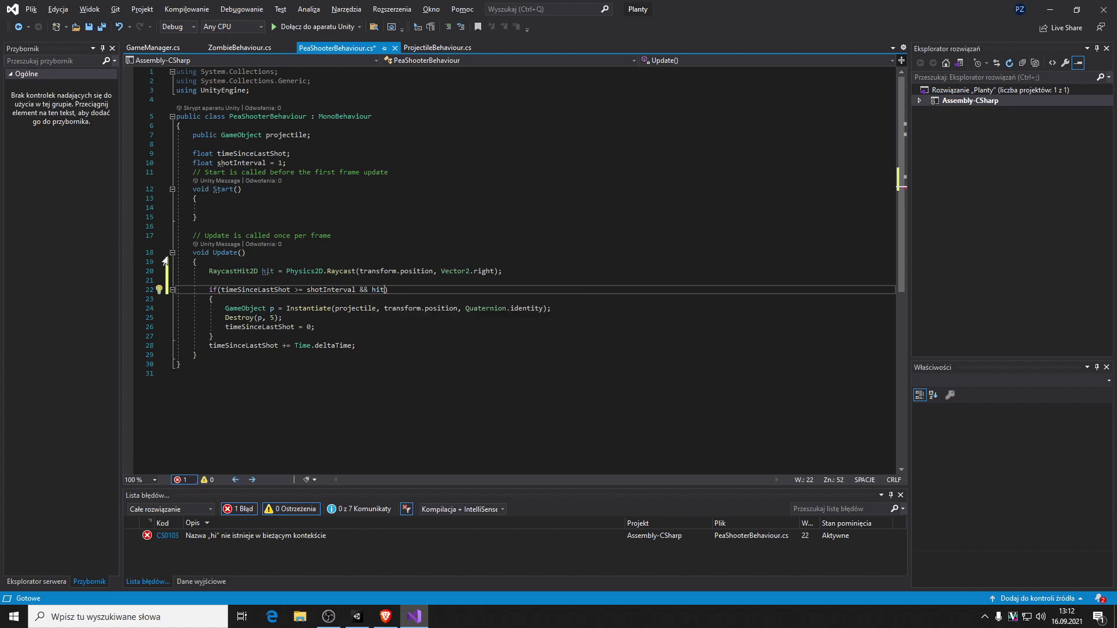
- Check the RaycastHit2D reference page's properties in the browser, then return to the script
key("alt+Tab")
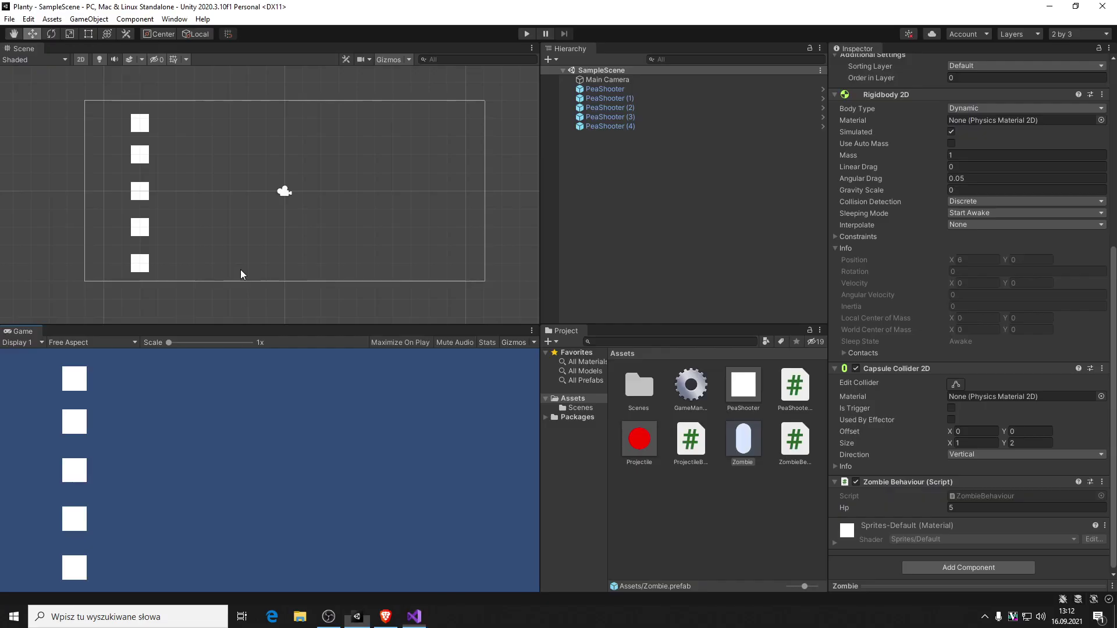
key("alt+Tab")
key("Tab")
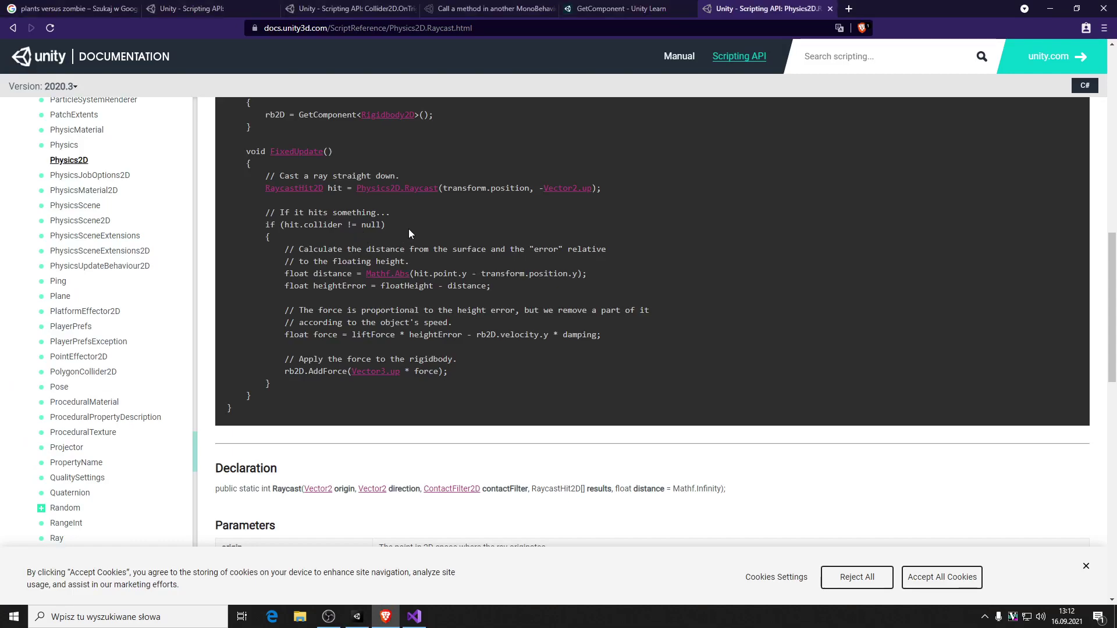
scroll(402, 245, "up", 5)
scroll(349, 320, "down", 2)
left_click(299, 423)
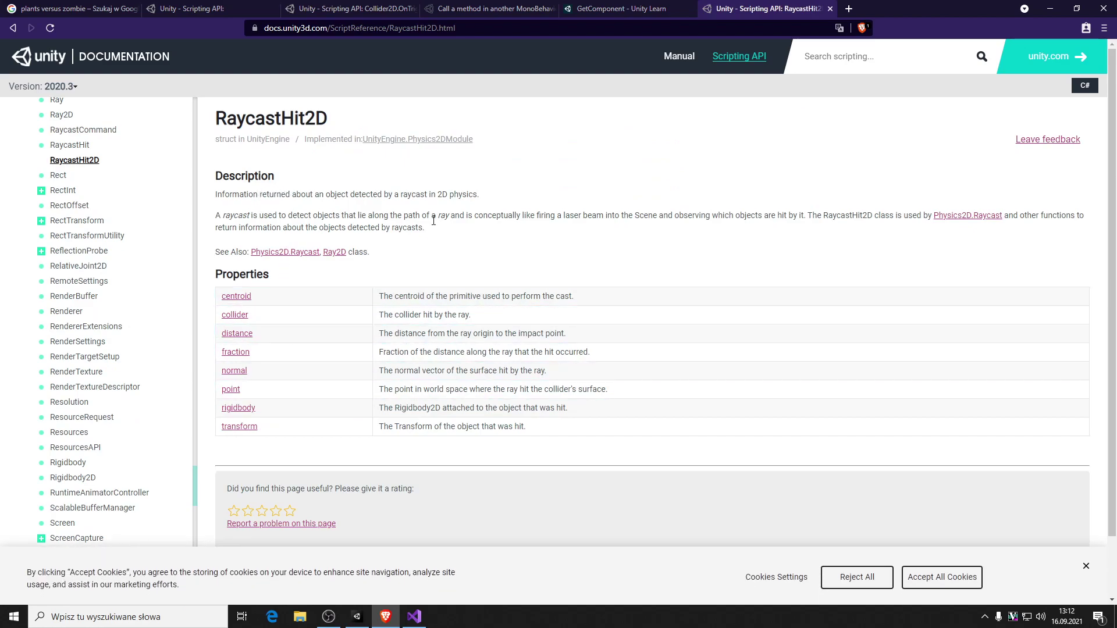
key("alt+Tab")
key("alt+Tab")
key("alt+Tab")
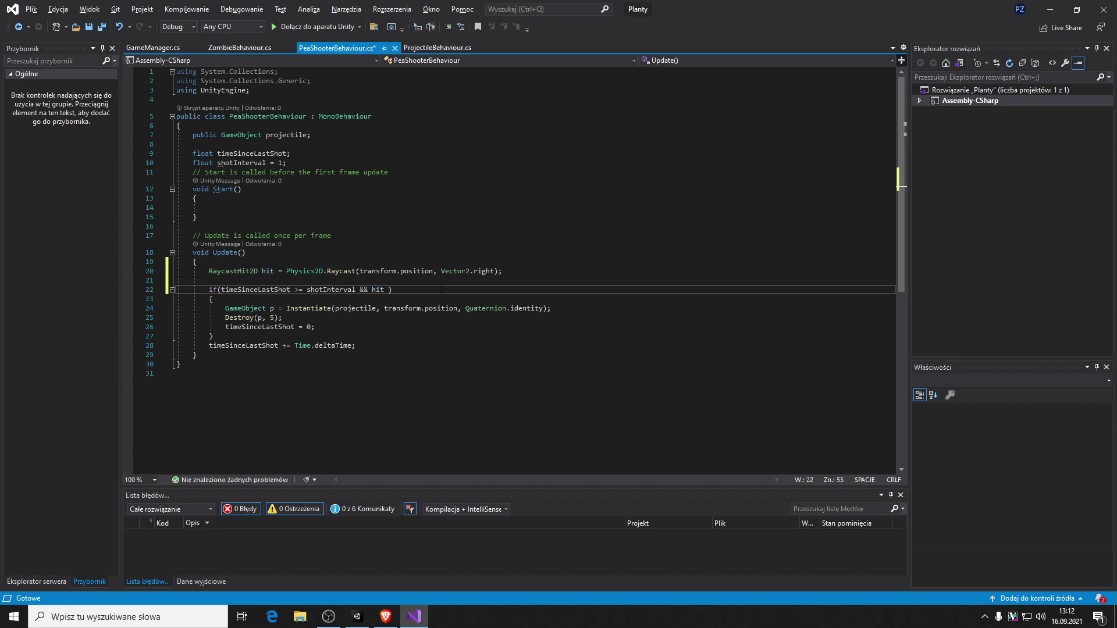
- Revisit the Physics2D.Raycast example that tests hit.collider against null
key("alt+Tab")
key("alt+Tab")
key("alt+Tab")
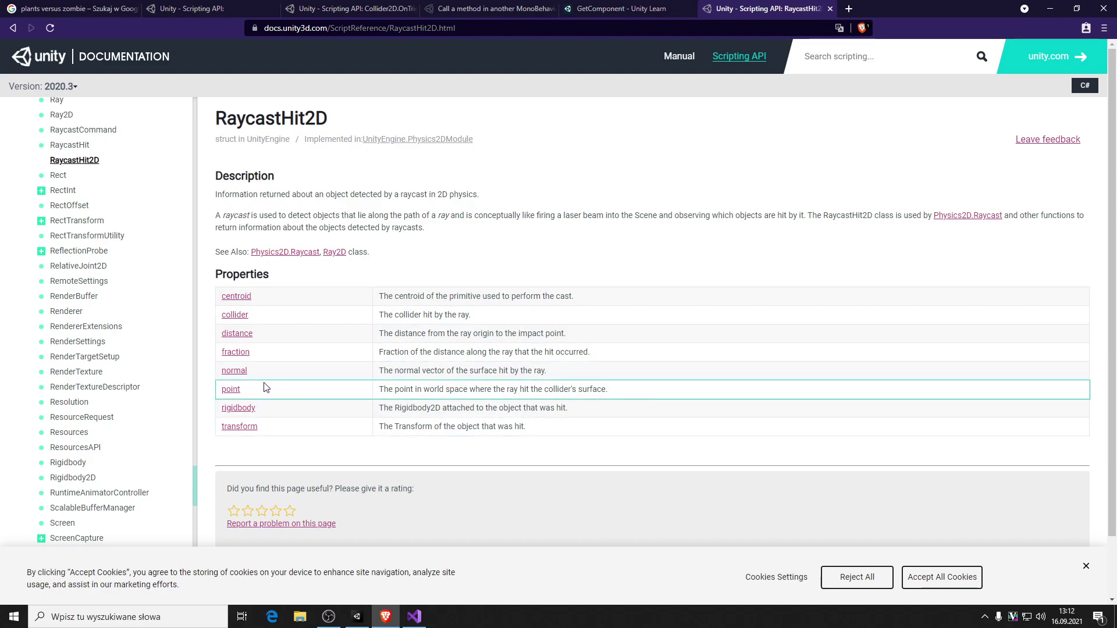
scroll(263, 387, "down", 1)
scroll(264, 368, "up", 1)
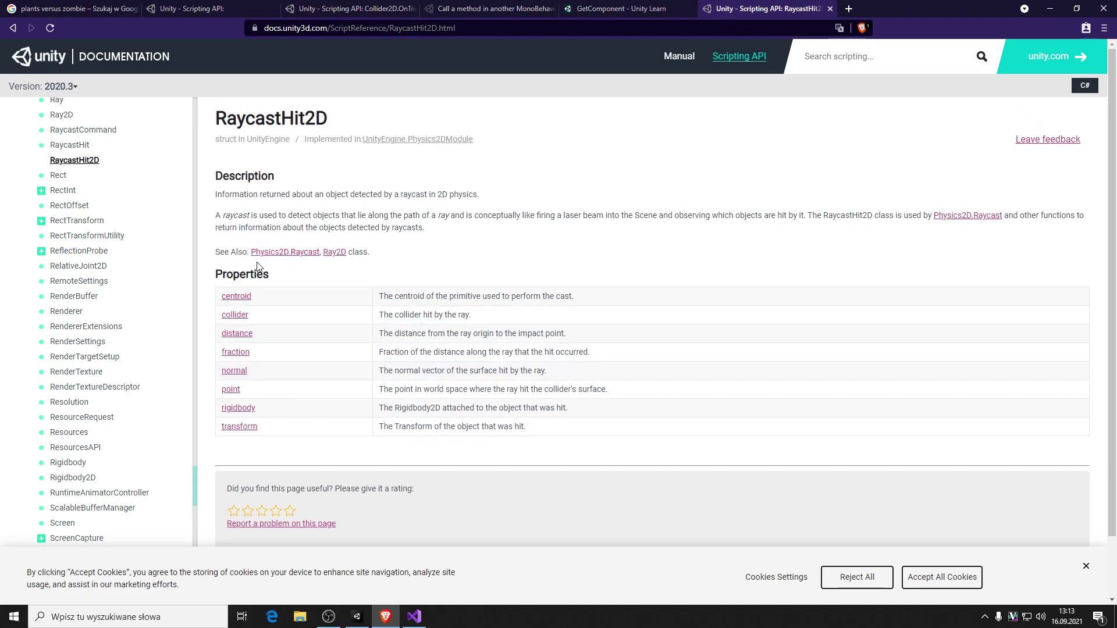
left_click(11, 29)
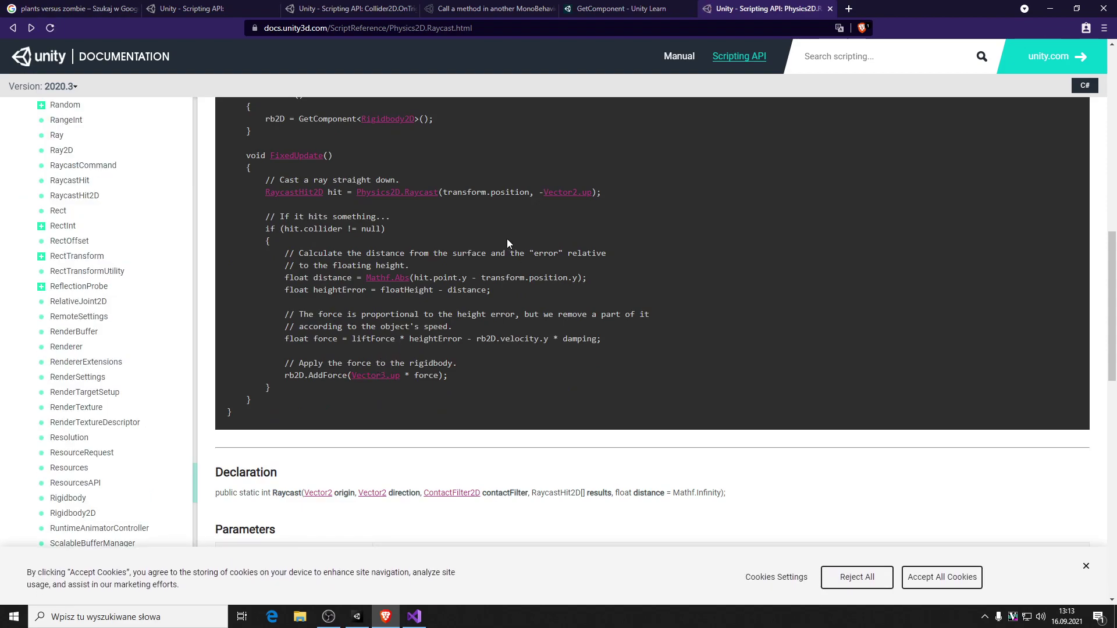
key("alt+Tab")
key("alt+Tab")
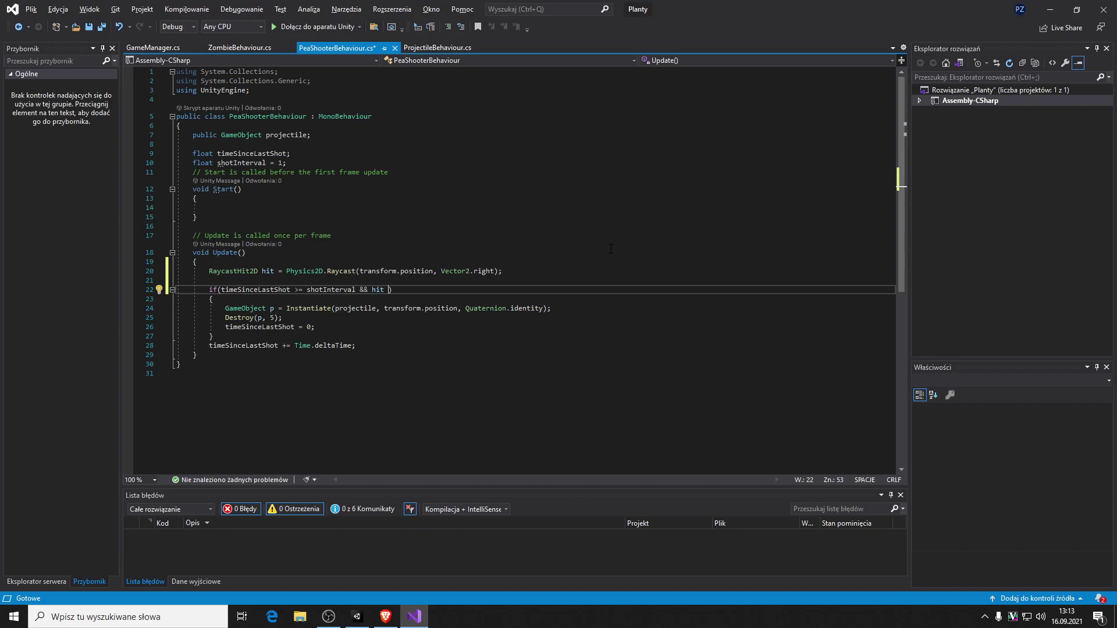
- Change the condition to hit.collider != null and save PeaShooterBehaviour.cs
key("BackSpace")
type(".lo")
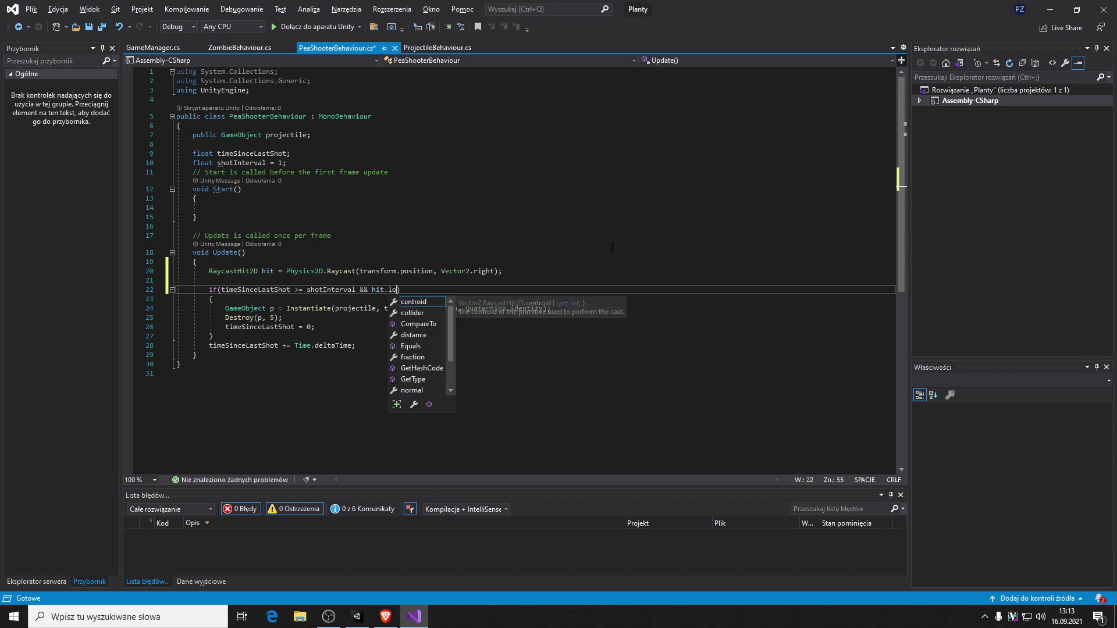
key("Tab")
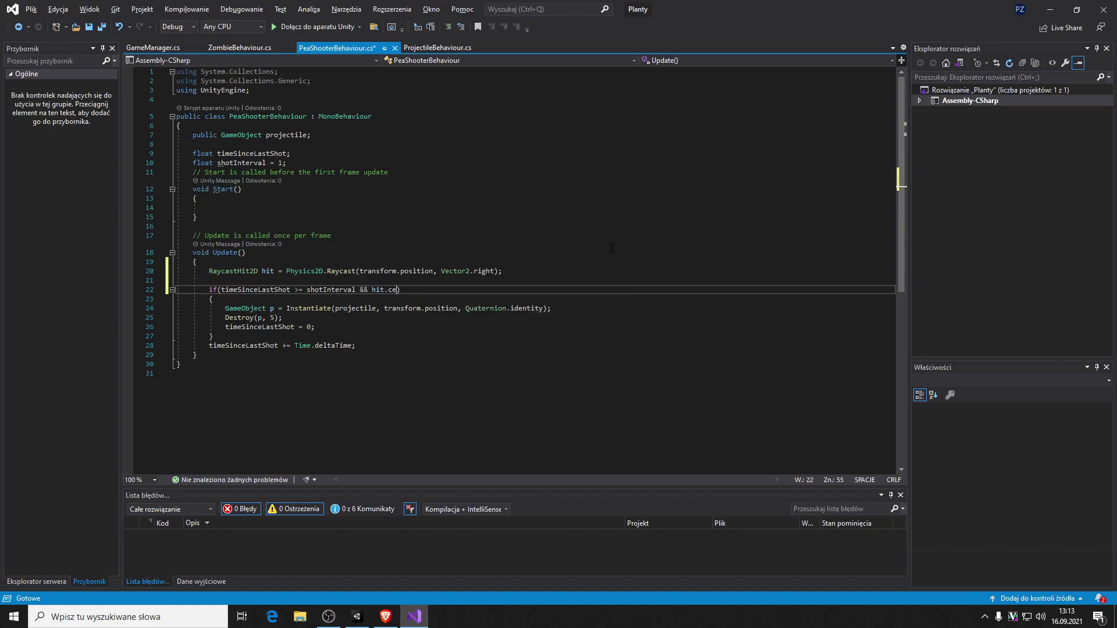
key("BackSpace")
key("BackSpace")
type(".co")
key("Tab")
type("~!=-")
type("nul")
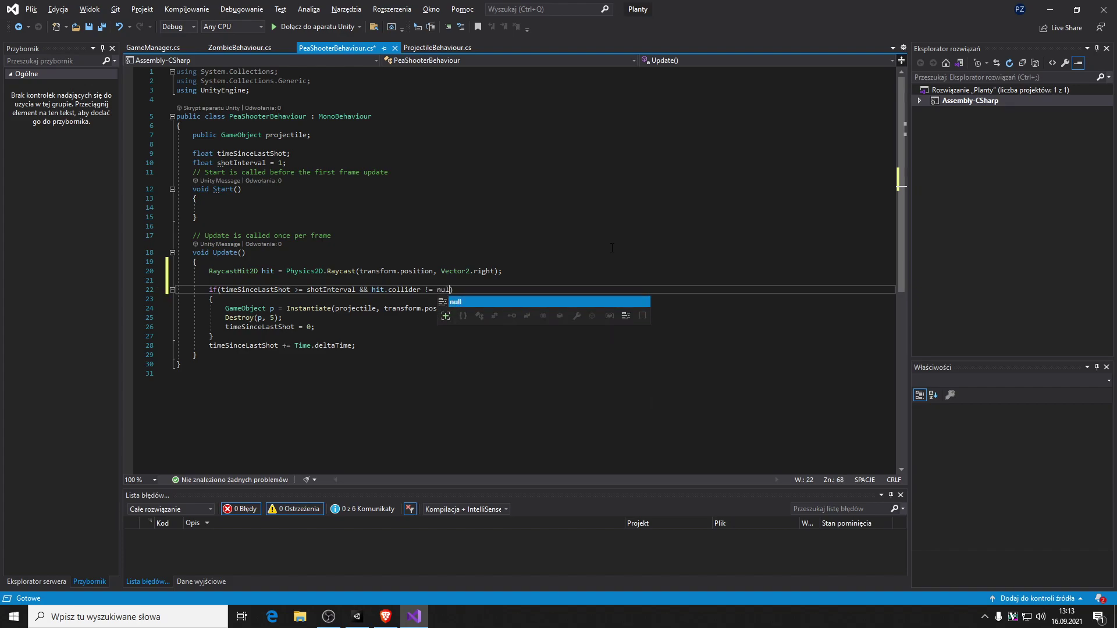
key("Tab")
key("ctrl+s")
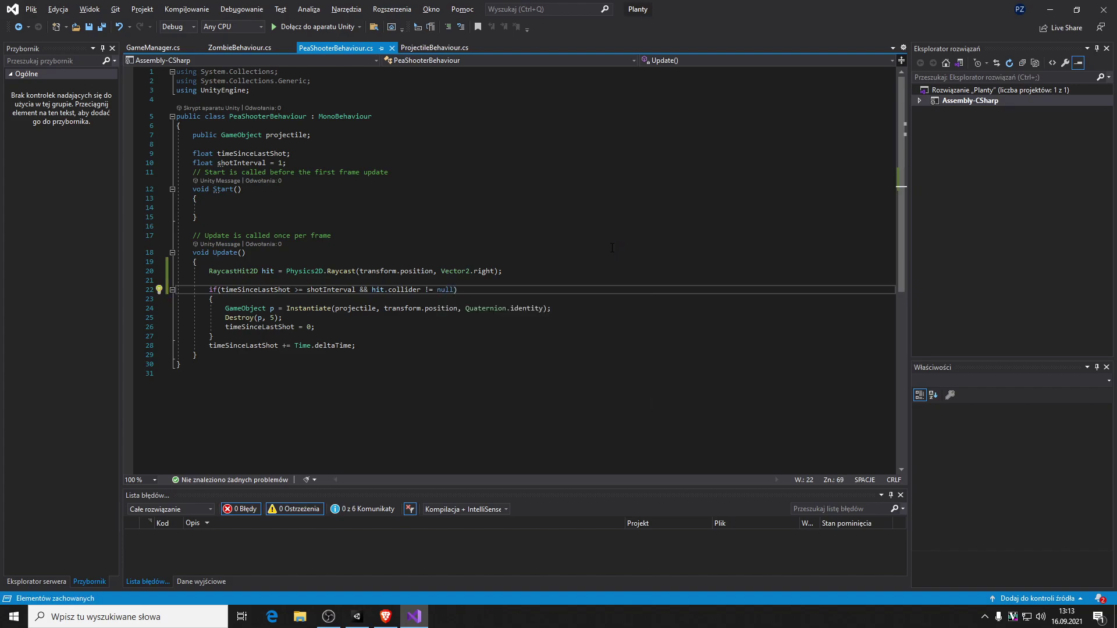
key("alt+Tab")
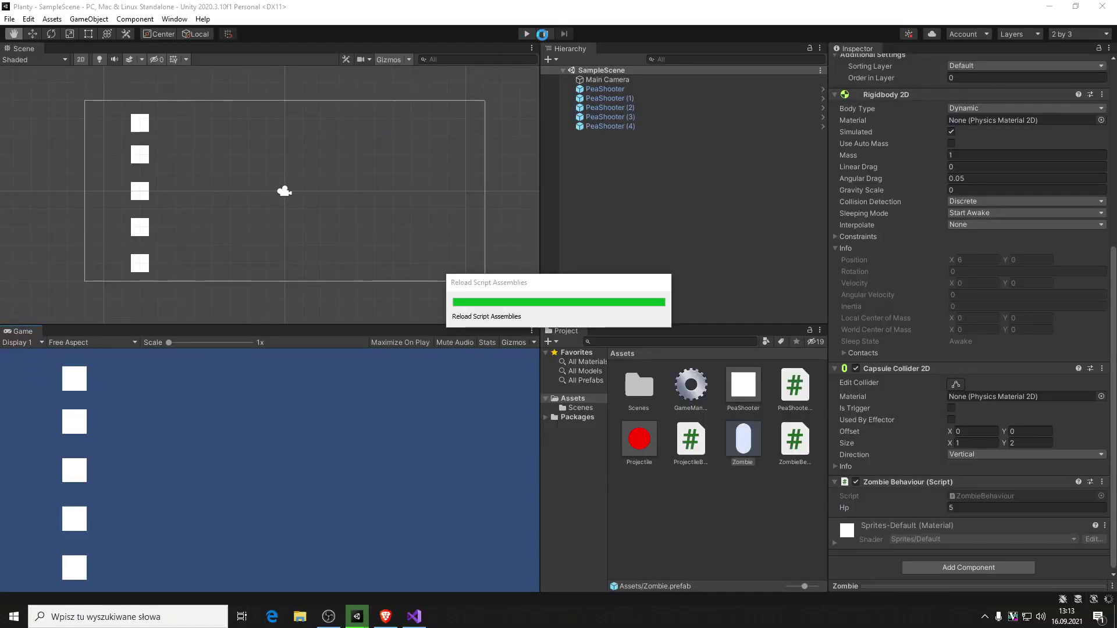
- Play-test the scene to confirm pea shooters fire only in rows with zombies
left_click(524, 34)
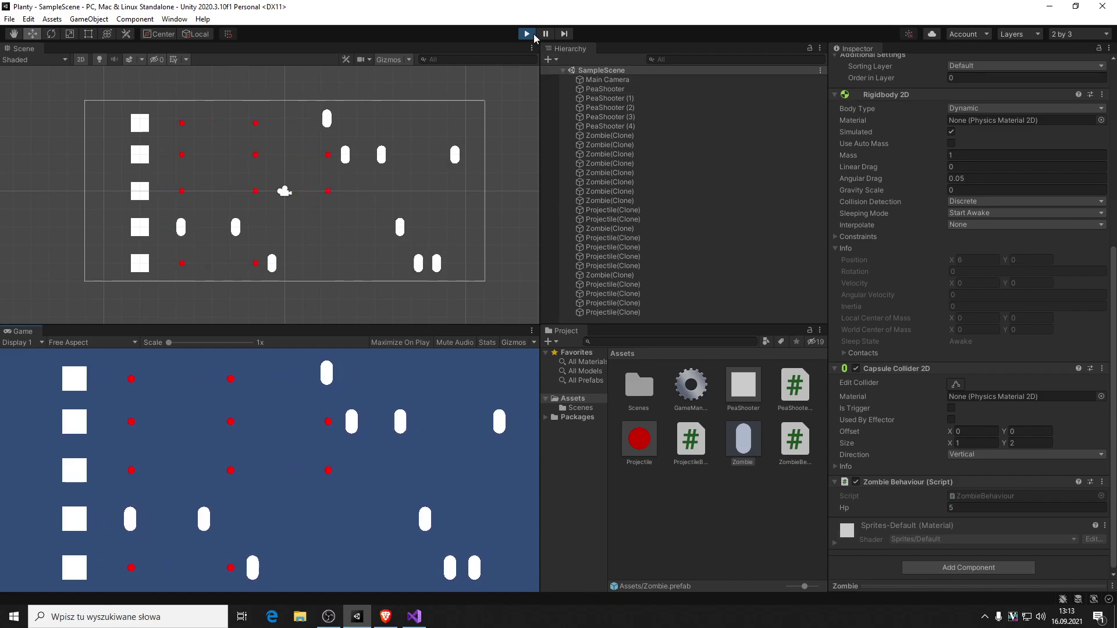
key("ctrl+p")
left_click(414, 617)
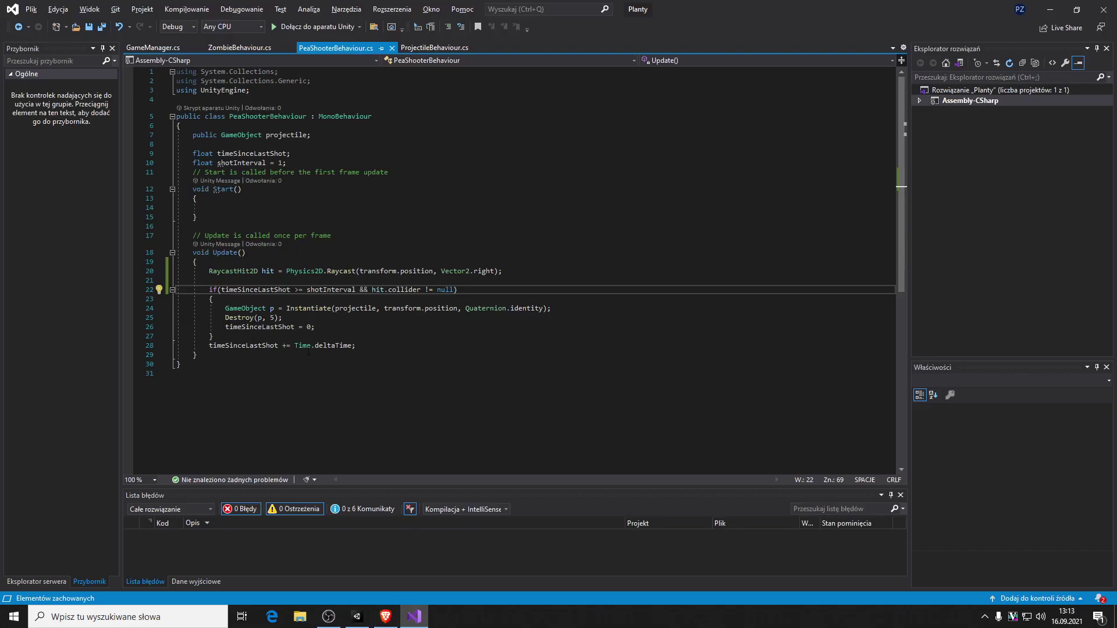
left_click(227, 299)
left_click(213, 271)
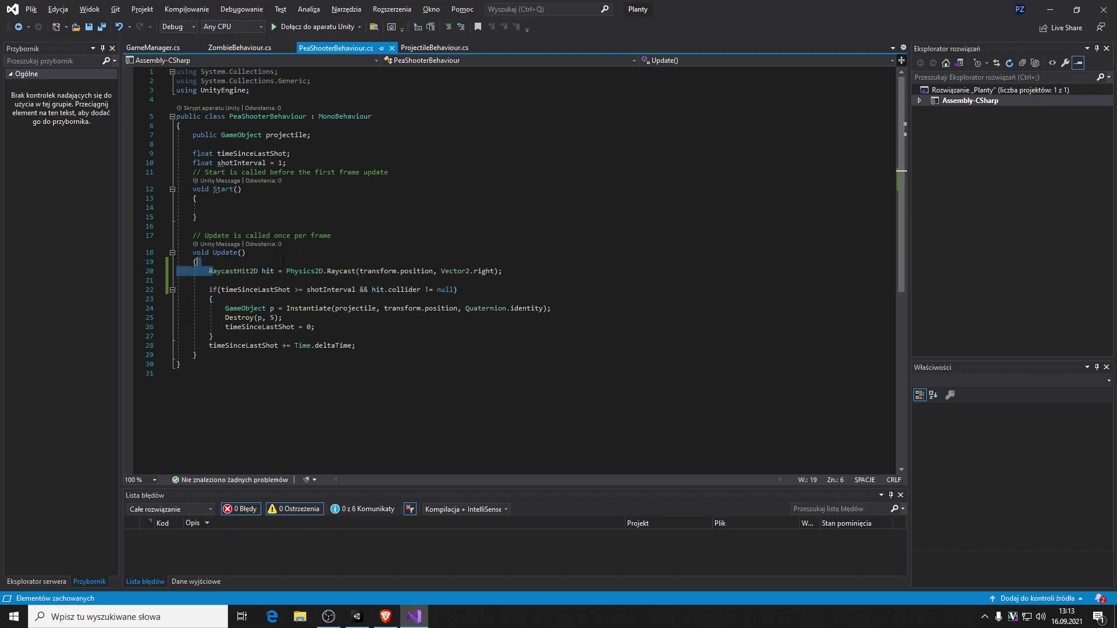
mouse_move(258, 271)
left_mouse_down()
mouse_move(272, 272)
mouse_move(258, 271)
left_mouse_up()
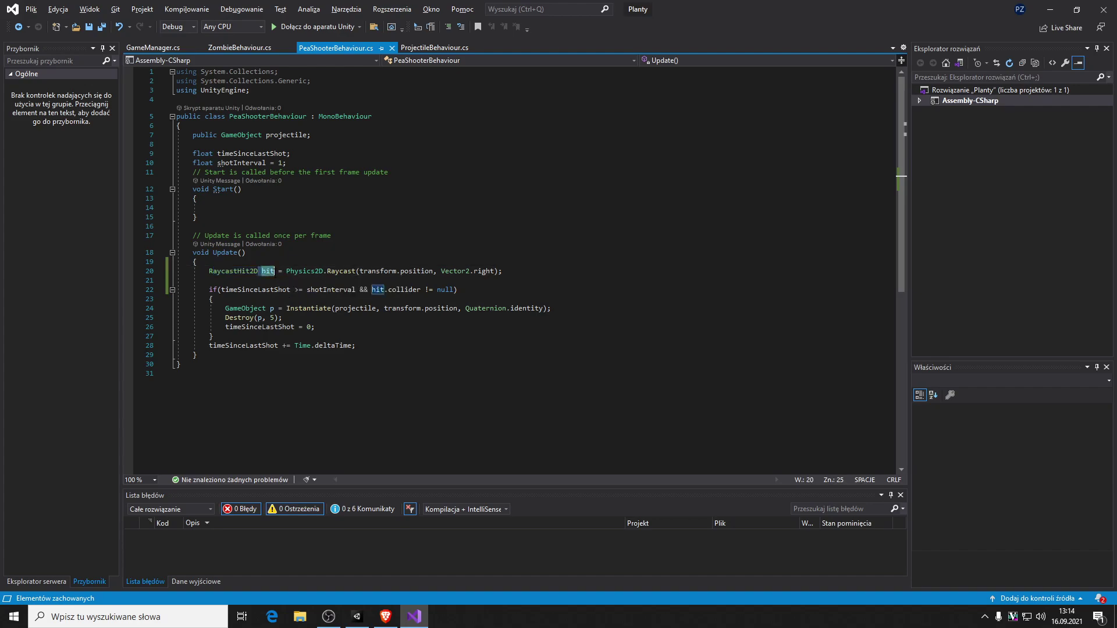
left_click(261, 272)
left_click(293, 327)
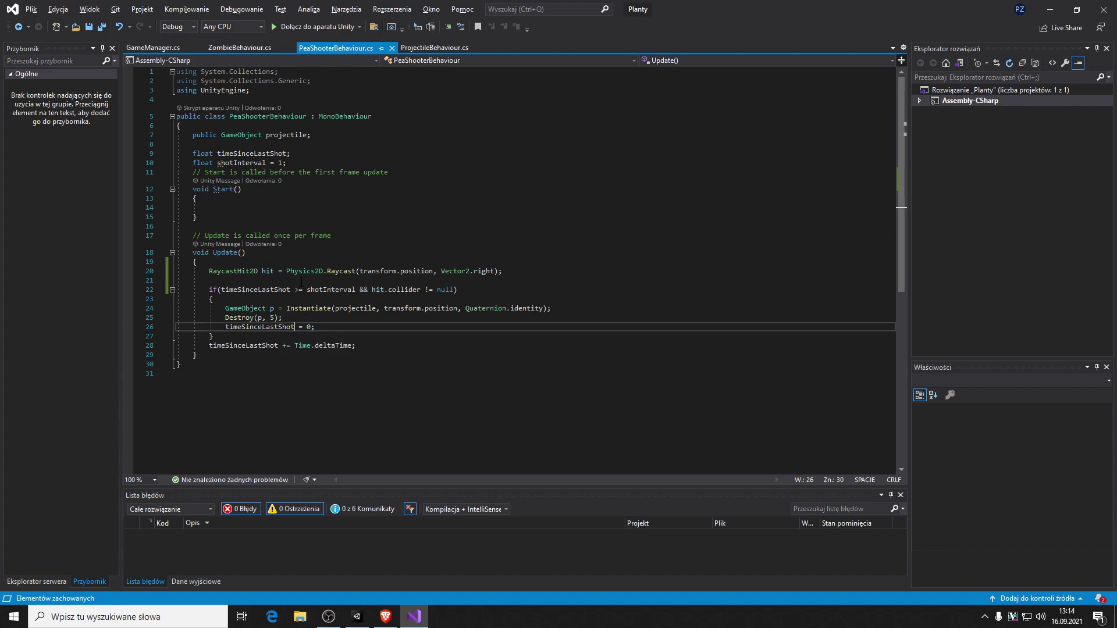
mouse_move(287, 272)
left_mouse_down()
mouse_move(337, 271)
mouse_move(210, 281)
left_mouse_up()
left_click(362, 272)
left_click_drag(426, 272, 198, 261)
left_click(407, 272)
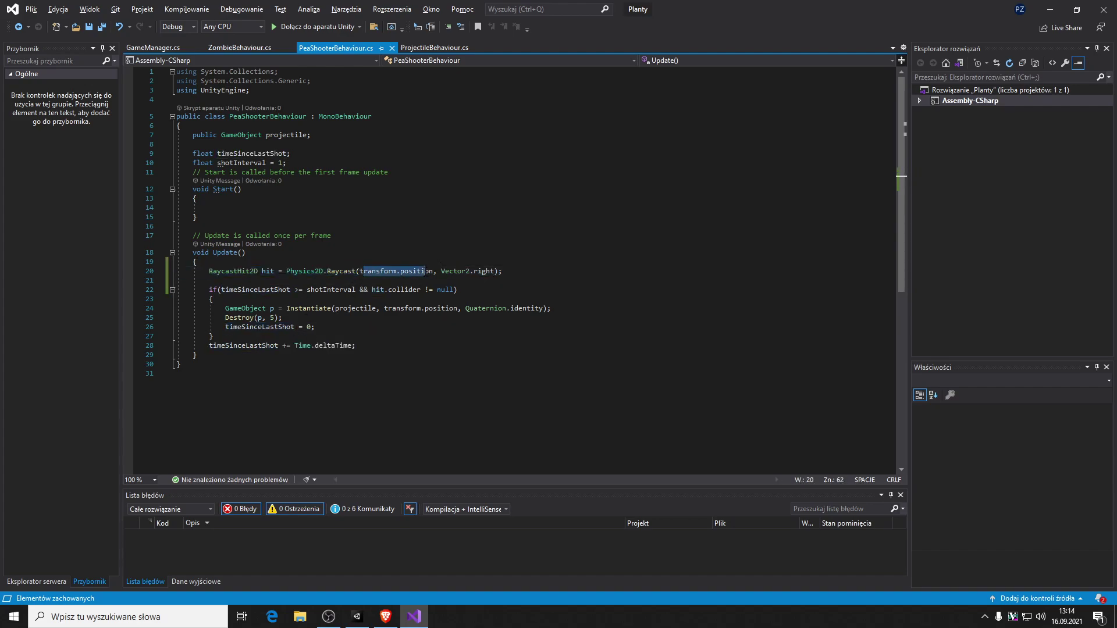
left_click(453, 262)
left_click_drag(453, 269, 482, 271)
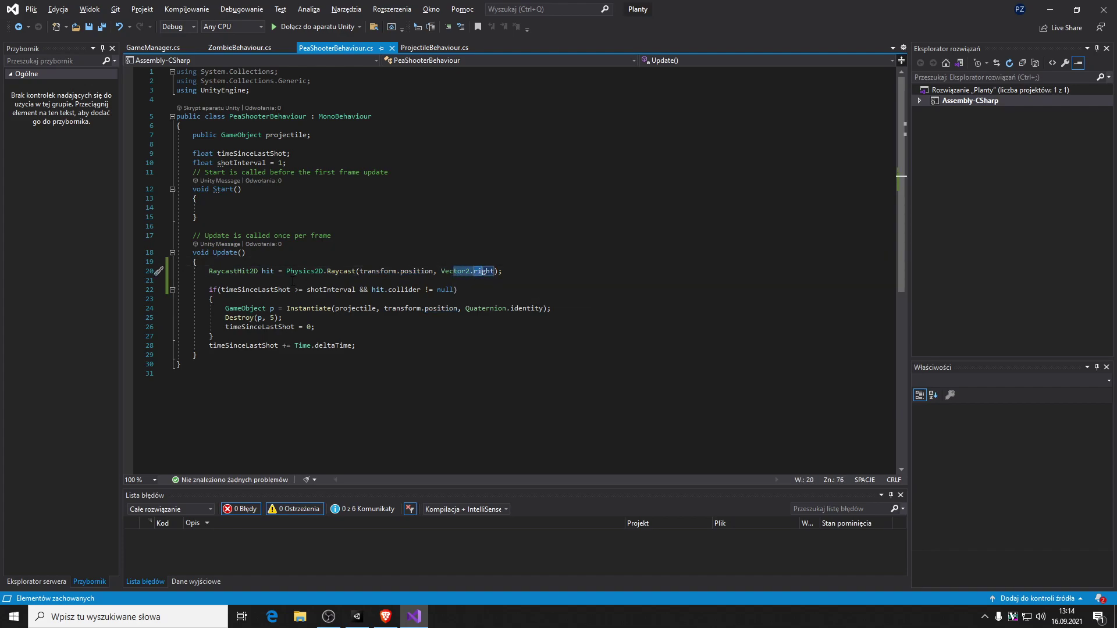
left_click_drag(275, 271, 258, 272)
left_click(265, 271)
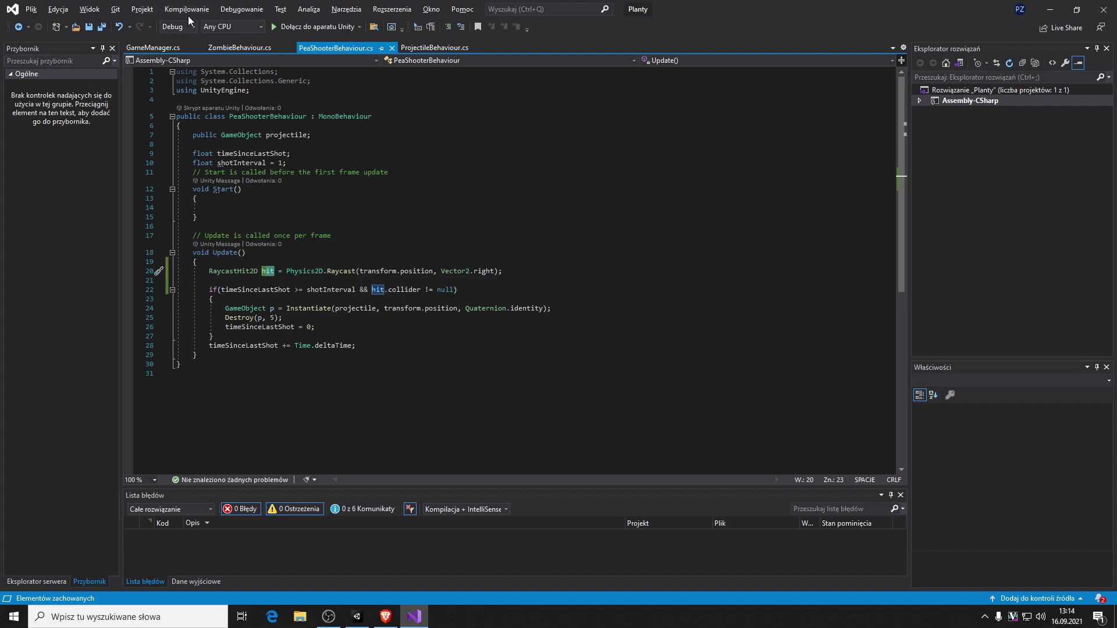
left_click(400, 289)
left_click(400, 280)
left_click_drag(399, 280, 459, 286)
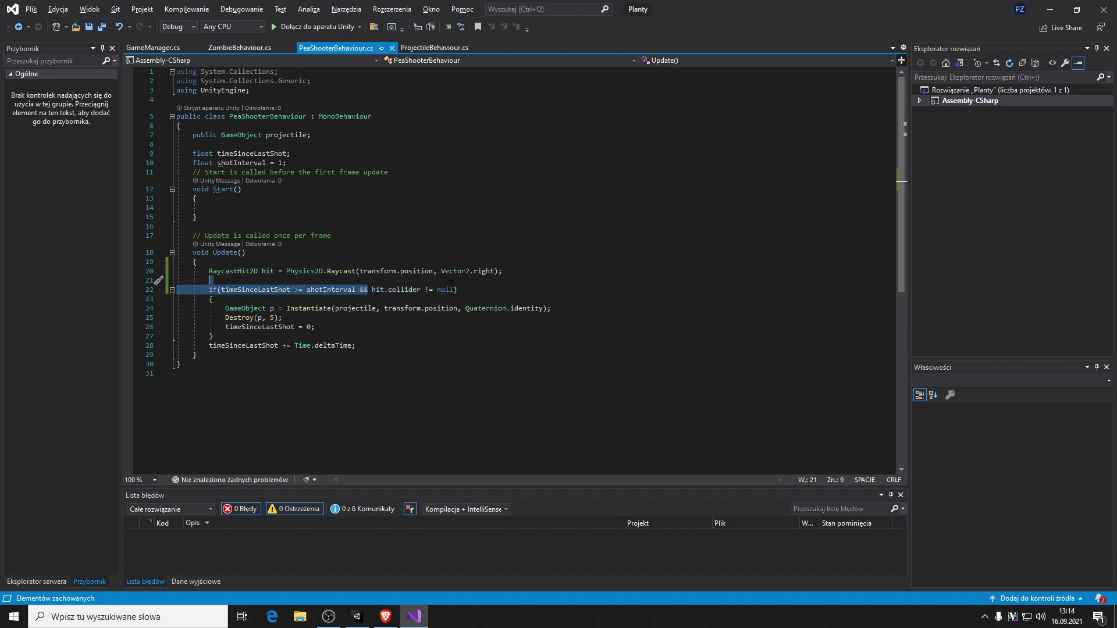
left_click_drag(371, 289, 455, 289)
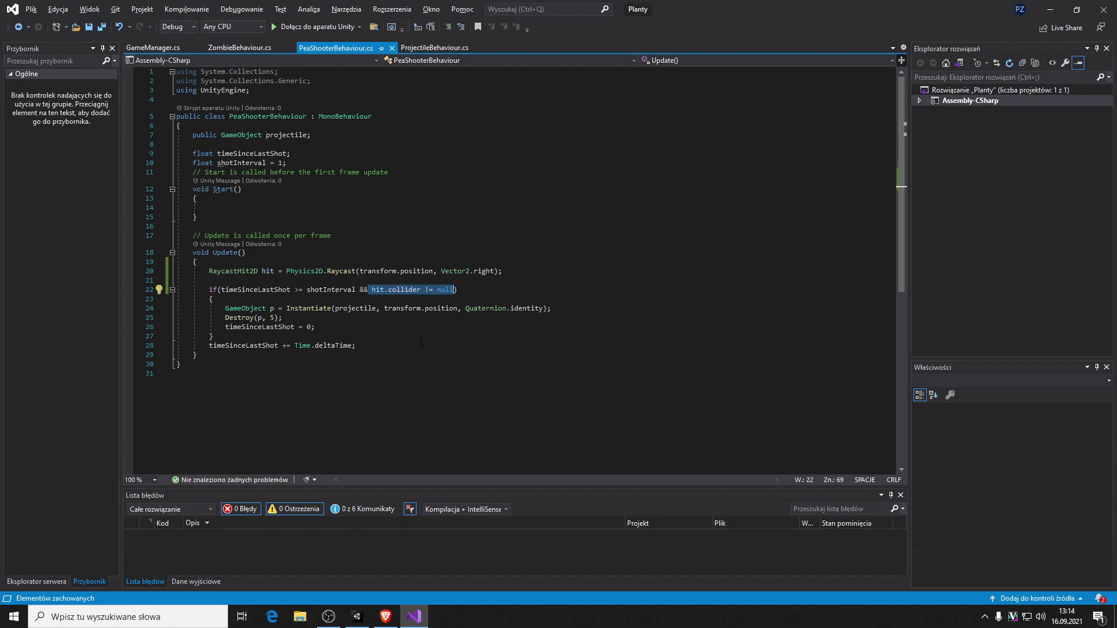